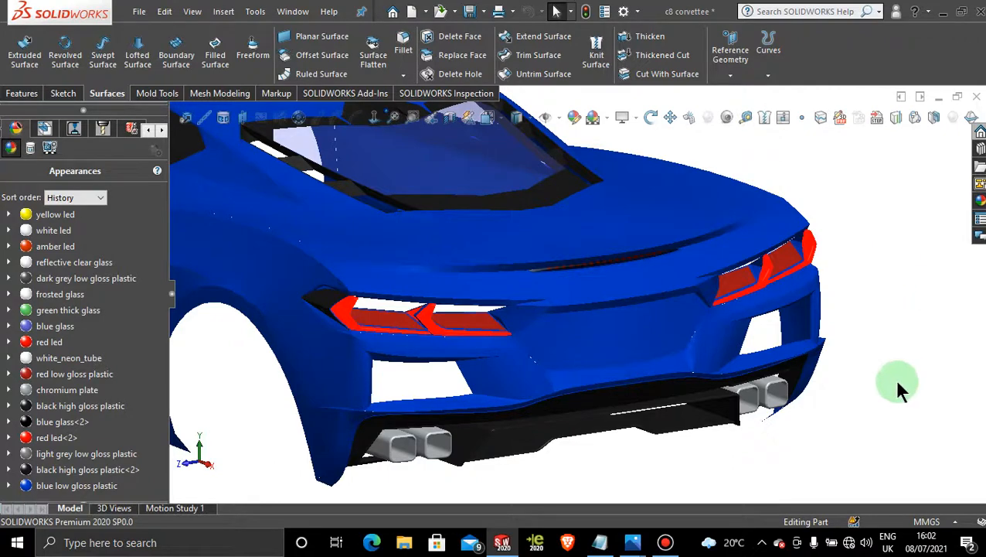
Examine the car's rear deck, taillights and bumper from several rear three-quarter angles and distances
middle_drag(894, 378, 929, 376)
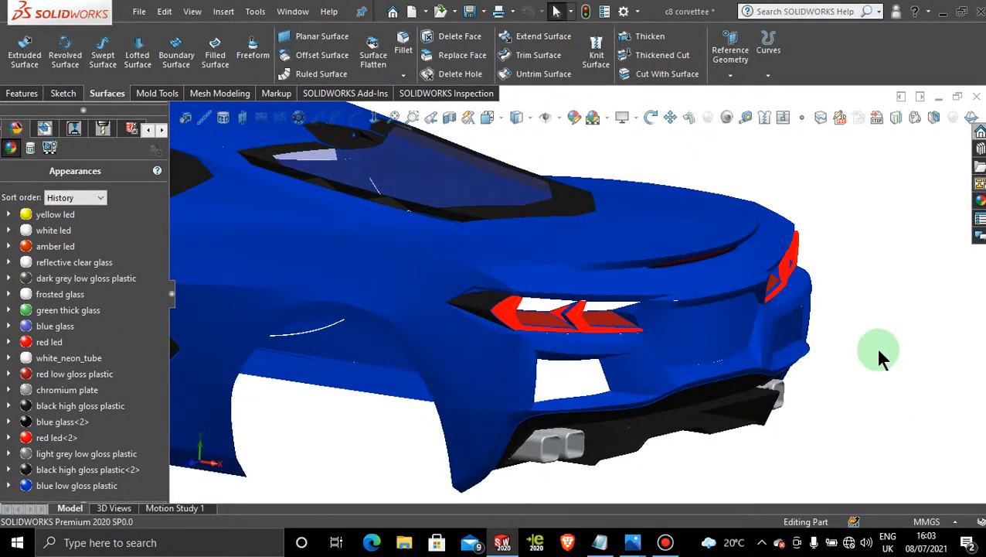
scroll(709, 293, down, 5)
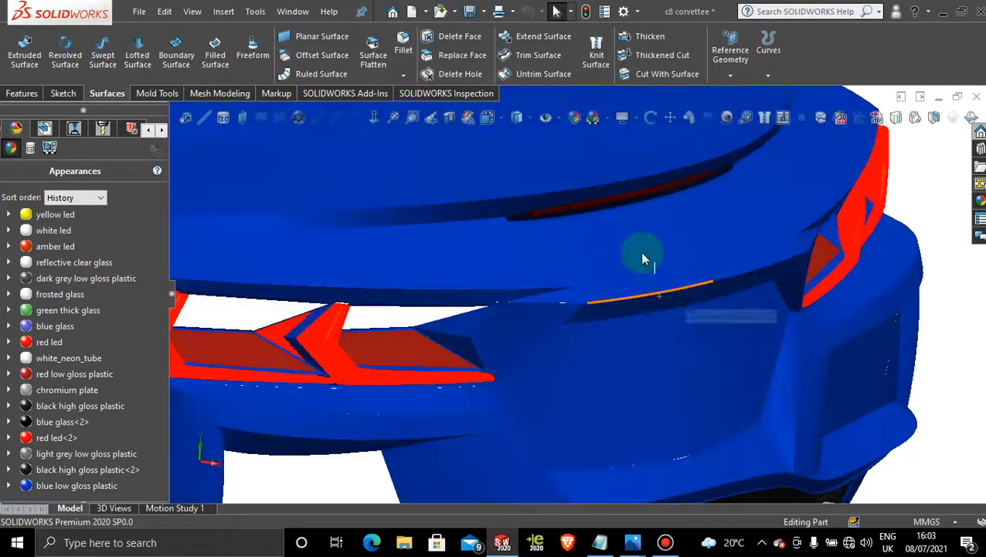
mouse_move(642, 253)
middle_down()
mouse_move(634, 249)
mouse_move(650, 244)
middle_up()
scroll(675, 217, down, 1)
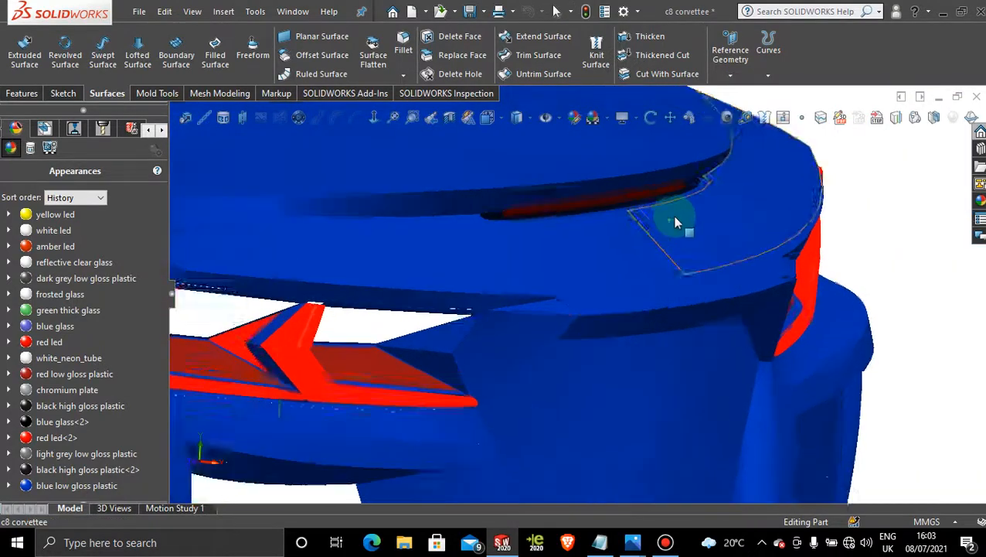
scroll(675, 219, down, 1)
middle_drag(588, 275, 651, 280)
scroll(899, 313, up, 3)
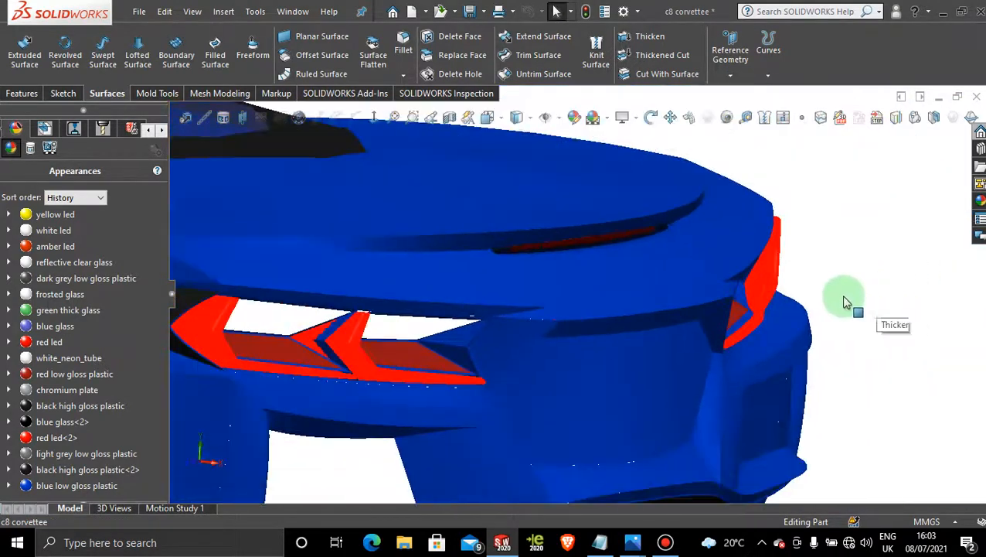
mouse_move(846, 301)
middle_down()
mouse_move(806, 288)
mouse_move(824, 295)
mouse_move(815, 294)
mouse_move(823, 307)
mouse_move(831, 298)
middle_up()
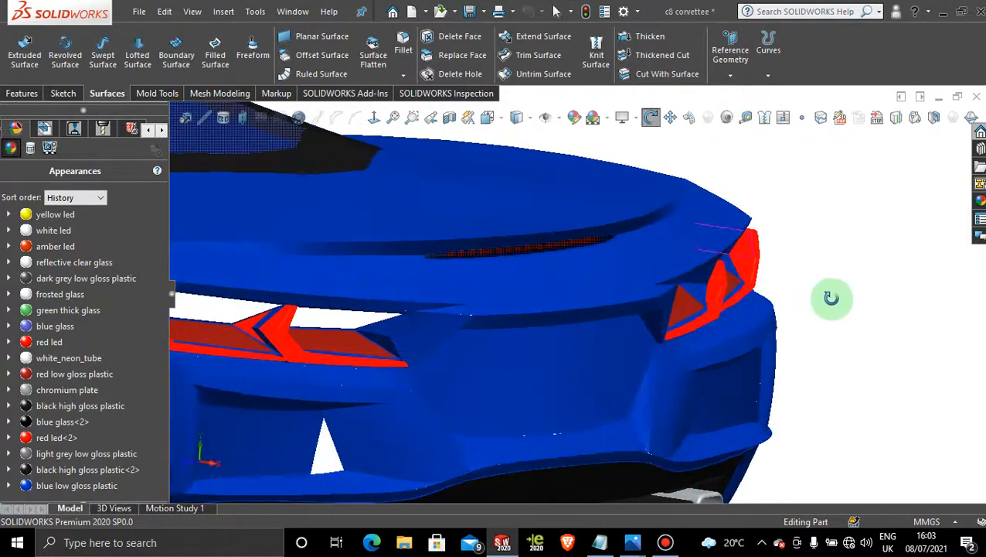
key(Escape)
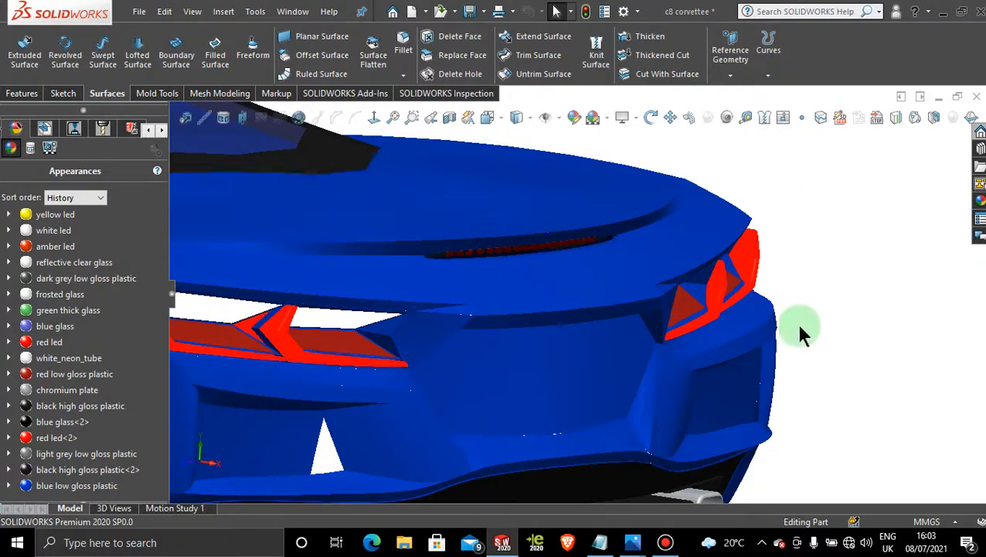
scroll(828, 318, up, 4)
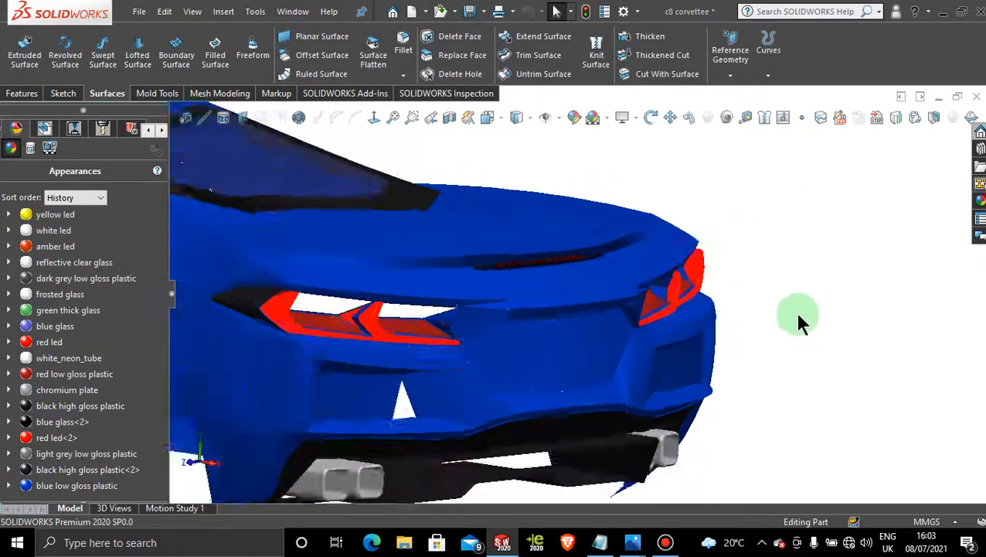
scroll(418, 268, down, 1)
scroll(419, 273, down, 2)
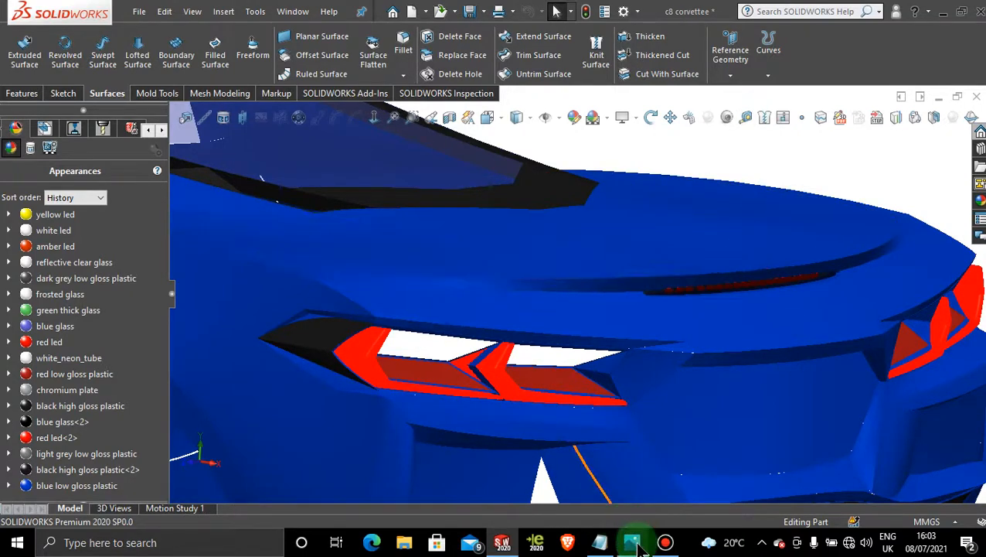
Switch to Photos and study the rear spoiler enlarged in 2020-Chevrolet-Corvette-rear-three-quarter.jpg, then return to SOLIDWORKS
mouse_move(638, 546)
click(766, 464)
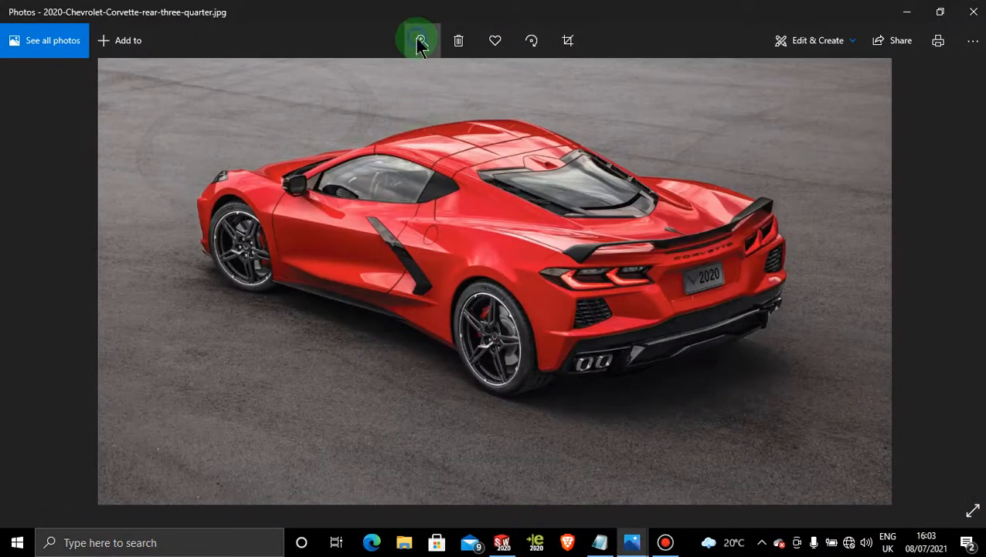
click(418, 44)
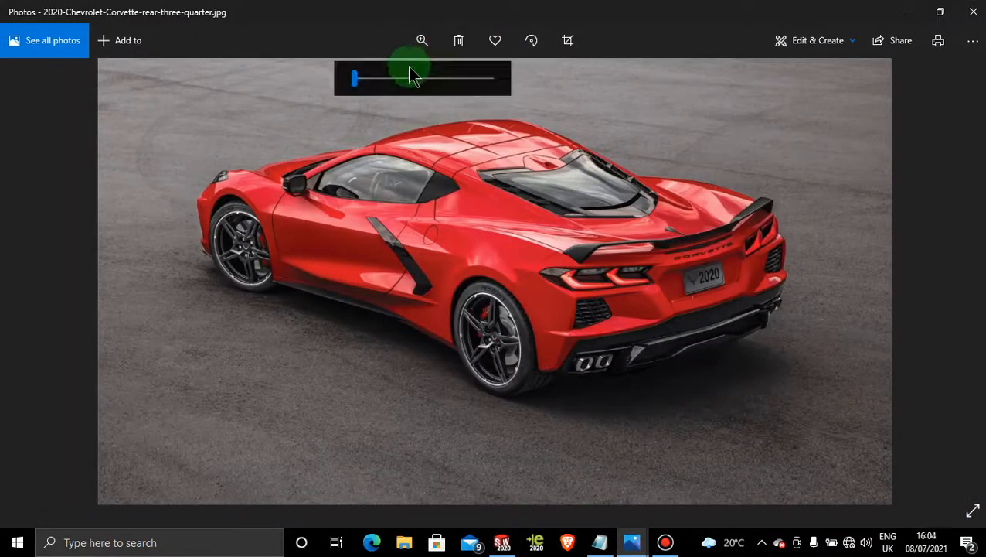
click(410, 77)
drag(634, 180, 137, 279)
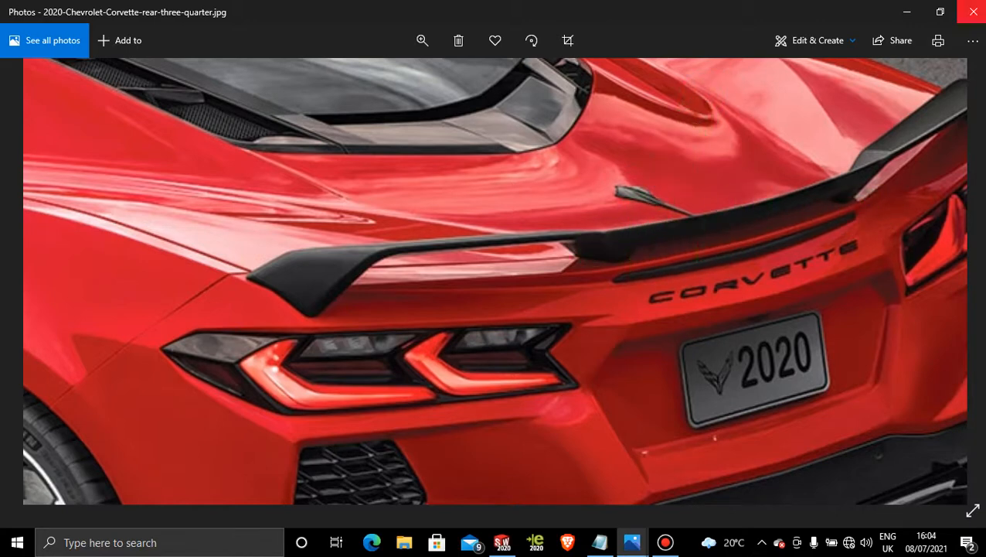
click(910, 14)
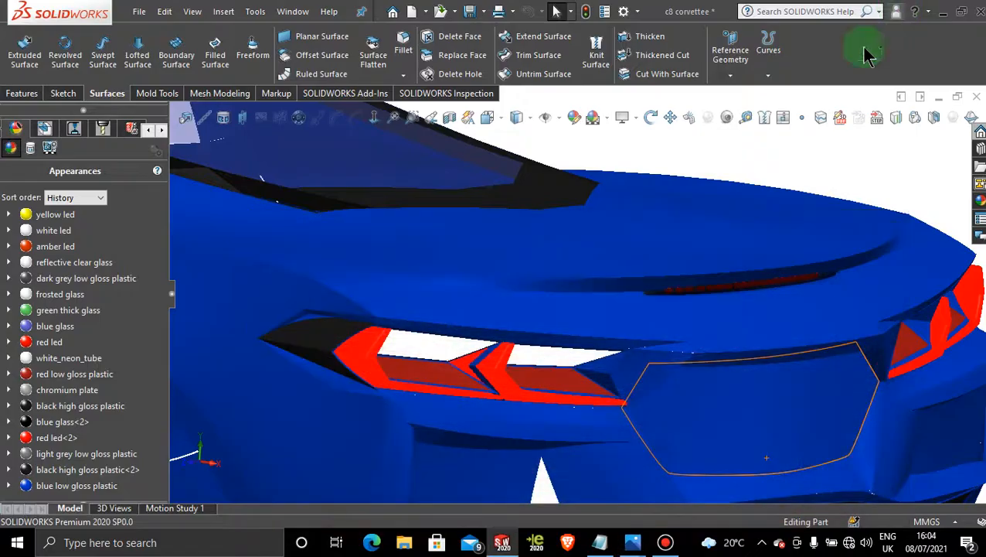
Remove the blue low gloss plastic appearance from the car body
scroll(389, 309, down, 3)
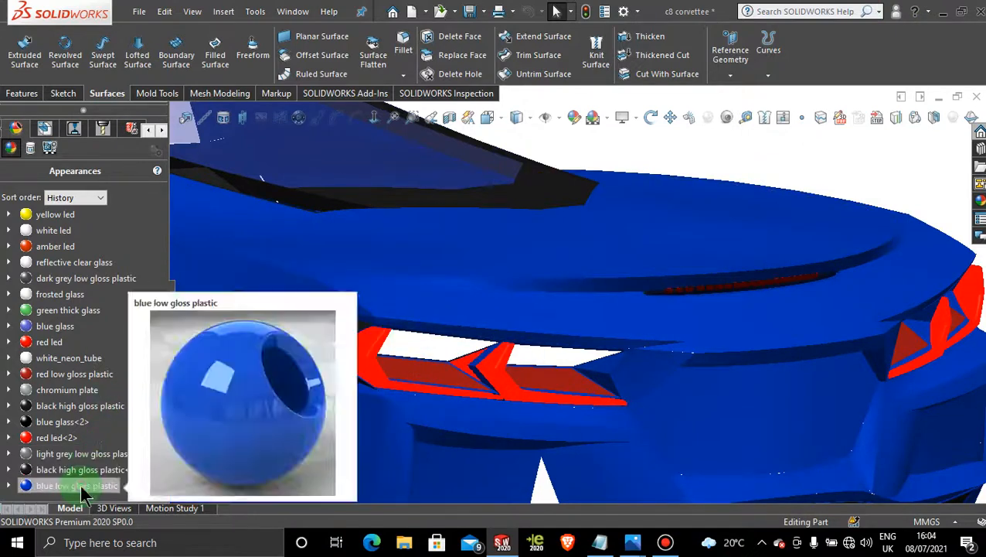
right_click(82, 485)
click(154, 367)
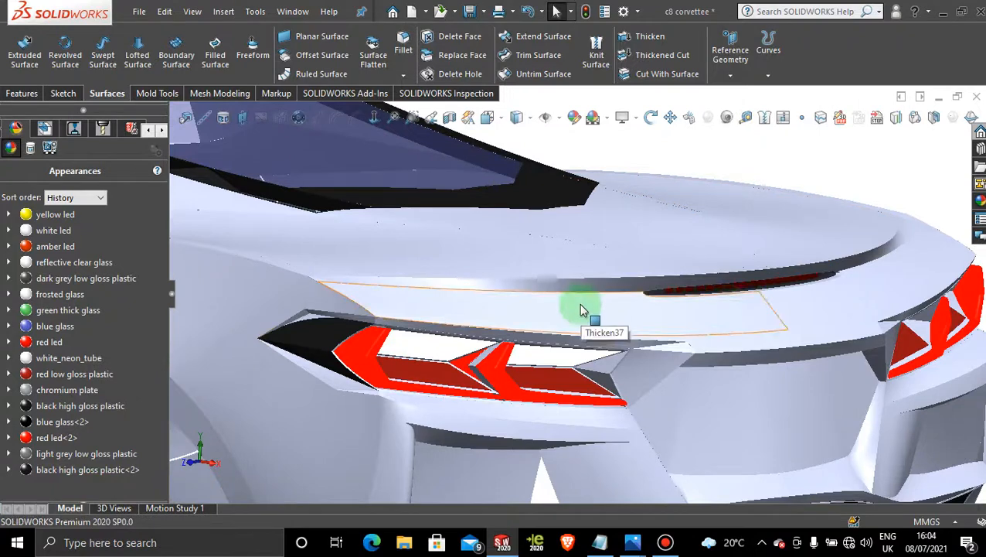
Start a 3D sketch and place a point on the rear surface above the taillight's outer end, at about X 306, Y 114, Z 134 mm
scroll(581, 308, down, 4)
click(518, 346)
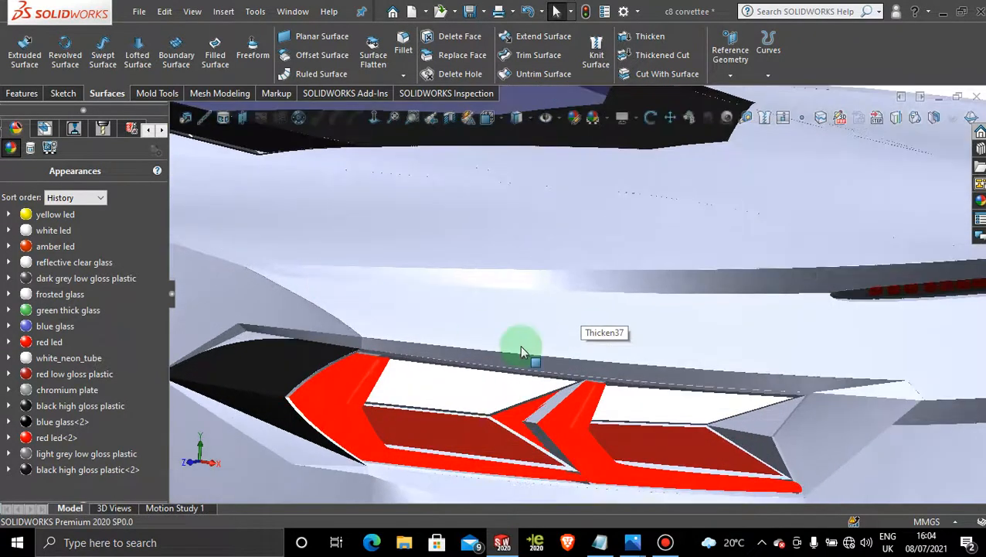
click(64, 92)
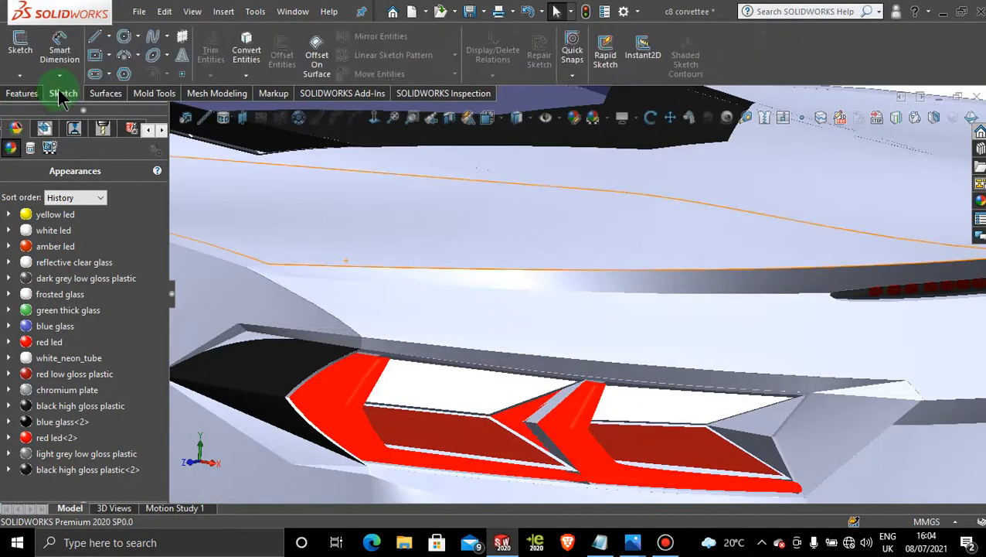
click(19, 75)
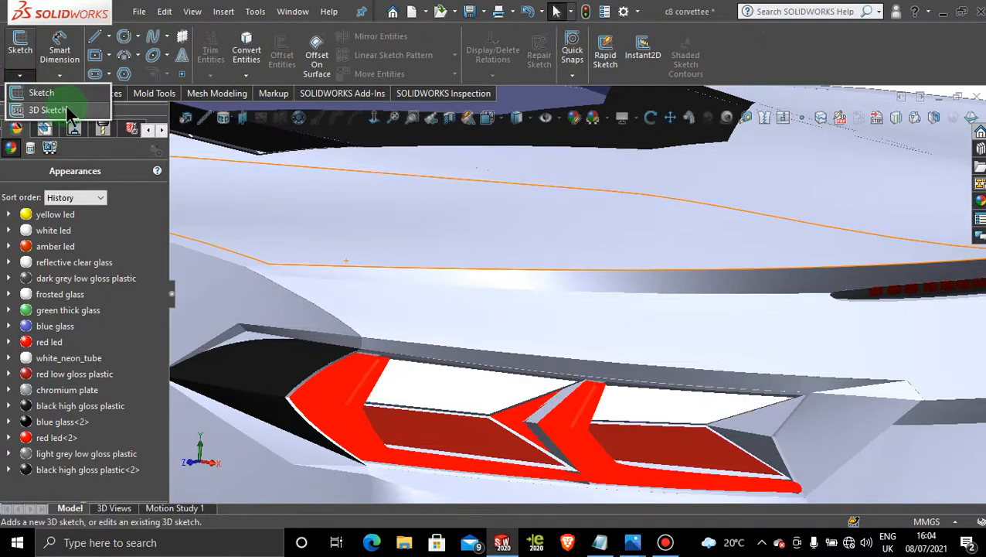
click(39, 110)
click(183, 77)
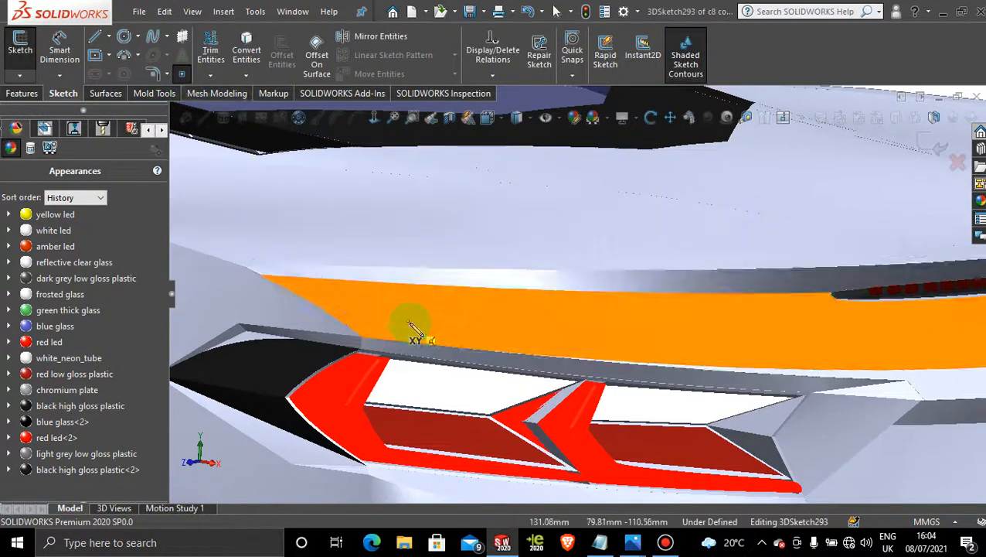
scroll(387, 332, down, 4)
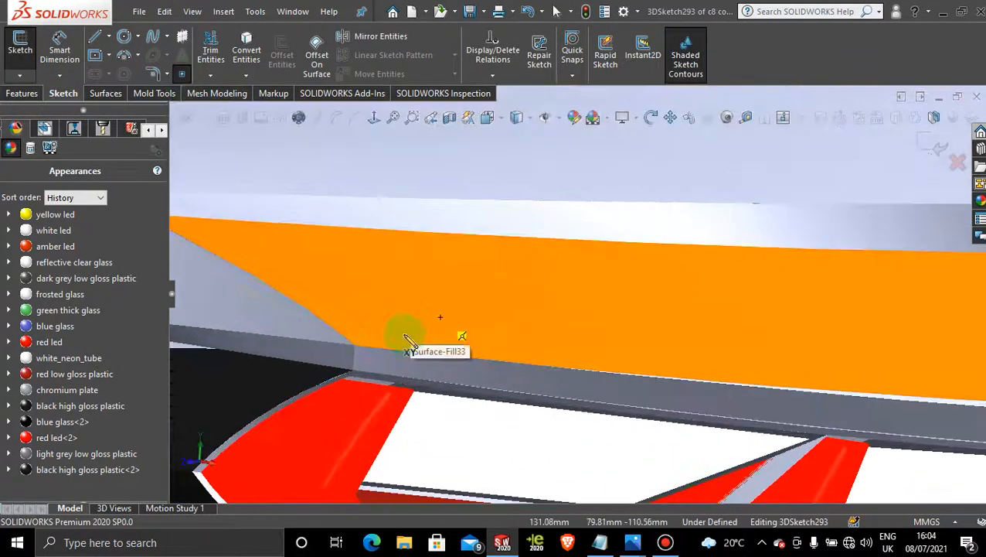
click(355, 337)
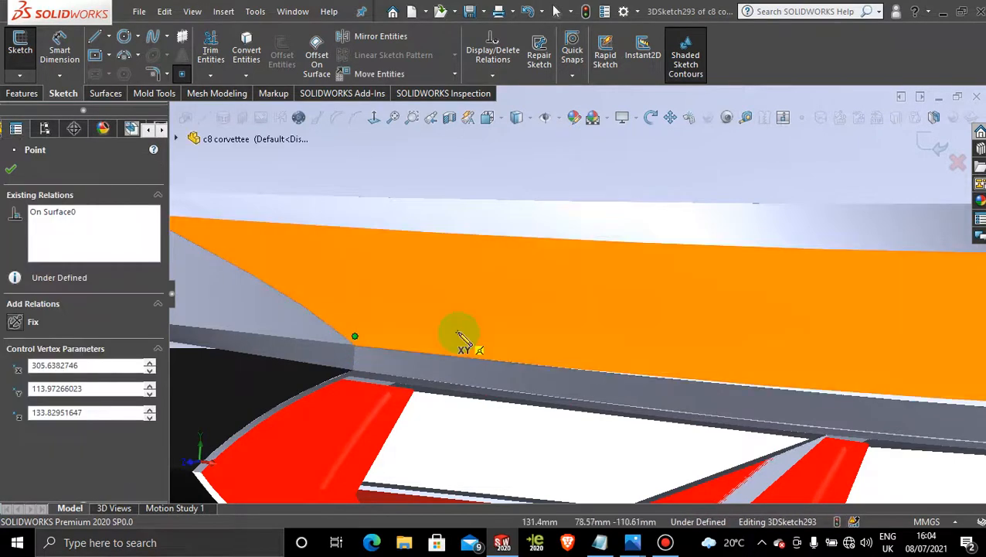
click(10, 169)
scroll(762, 318, up, 5)
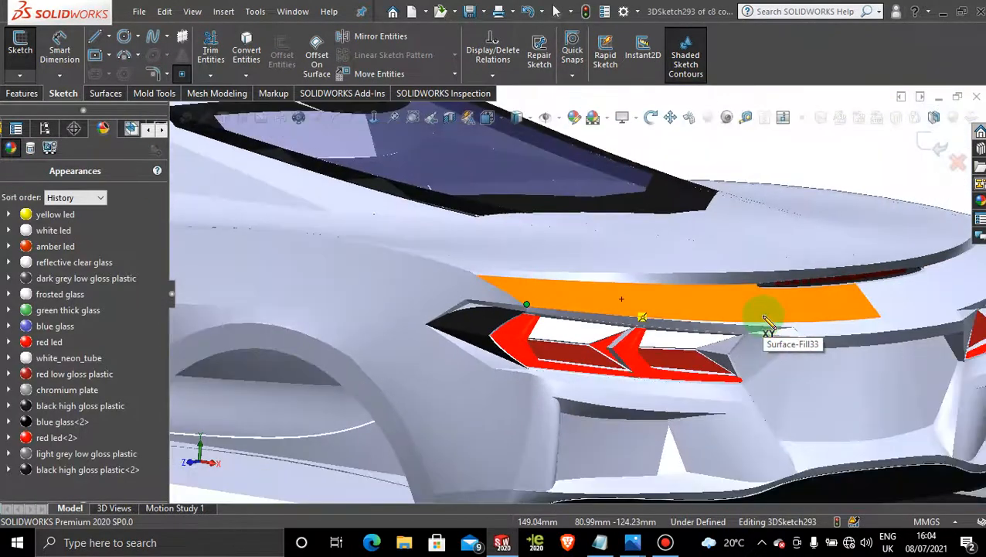
scroll(883, 321, down, 2)
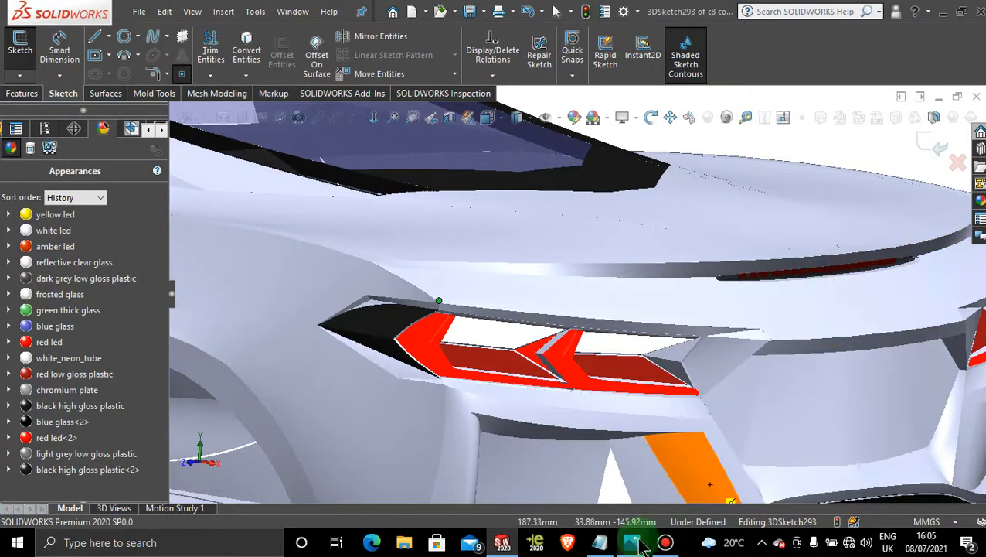
Switch to Photos to recheck where the spoiler's outer end sits above the taillight in the enlarged reference photo, and return to SOLIDWORKS
mouse_move(640, 545)
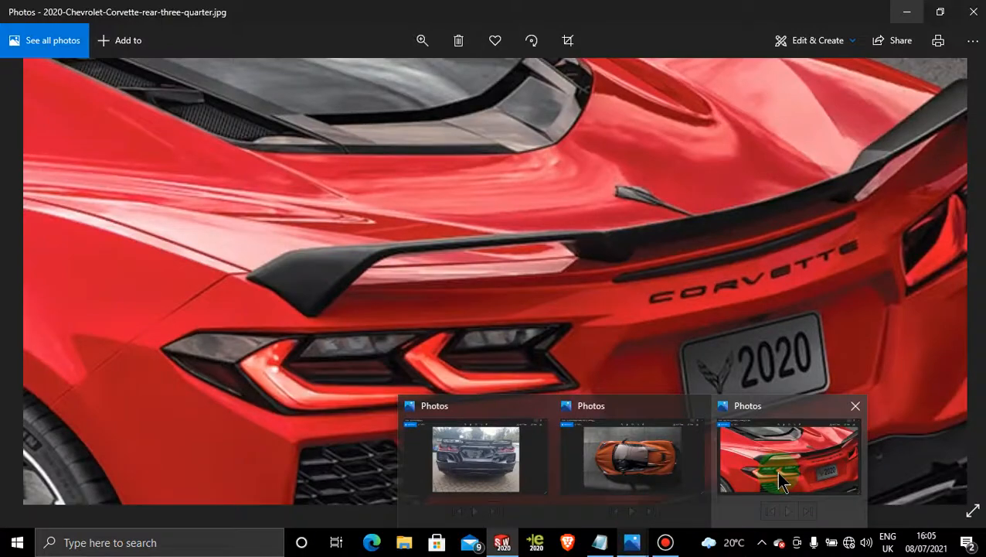
click(779, 477)
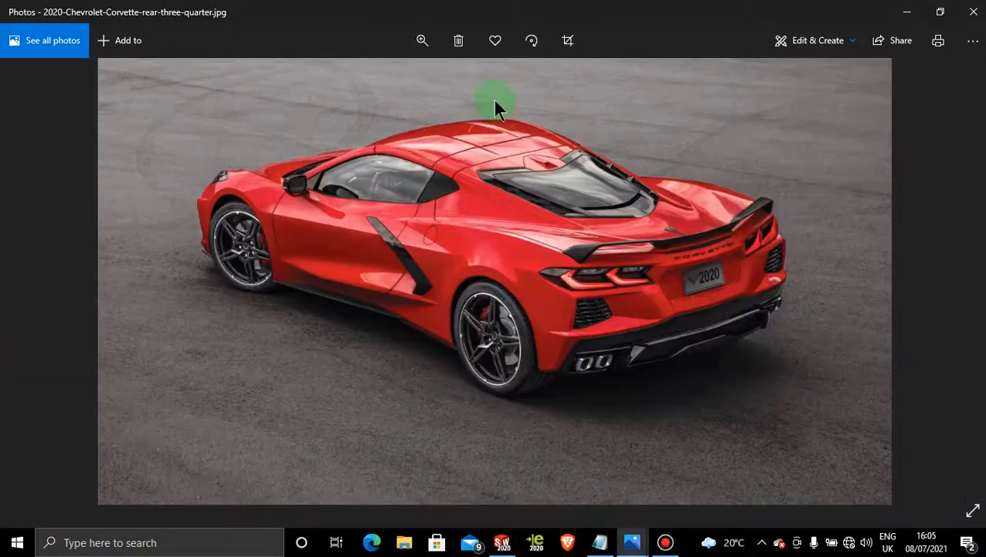
click(422, 41)
drag(412, 77, 429, 78)
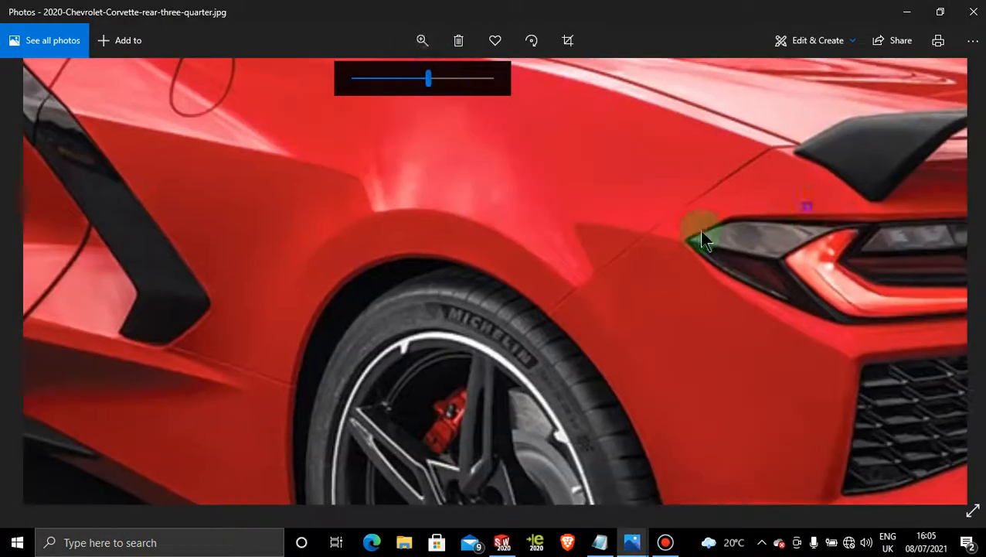
drag(701, 238, 211, 369)
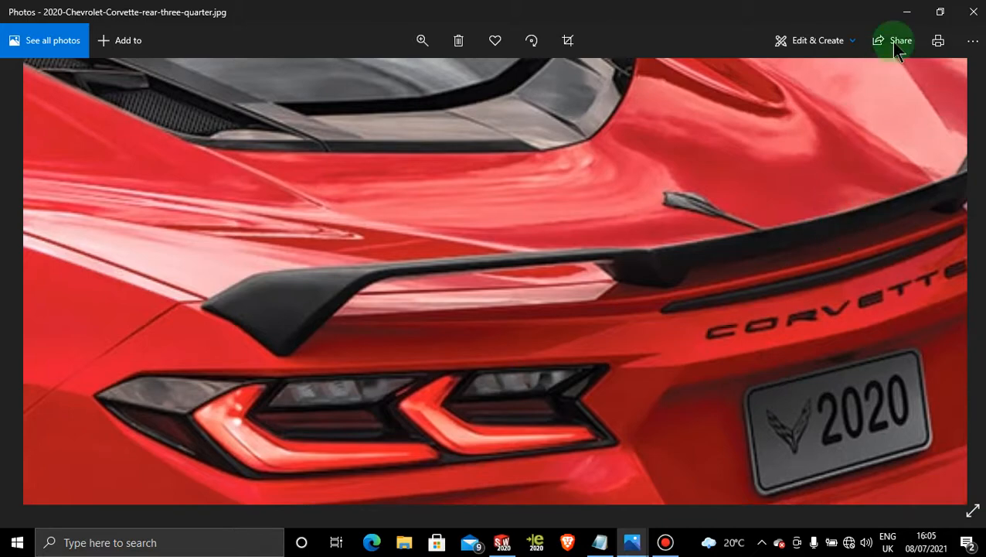
click(907, 12)
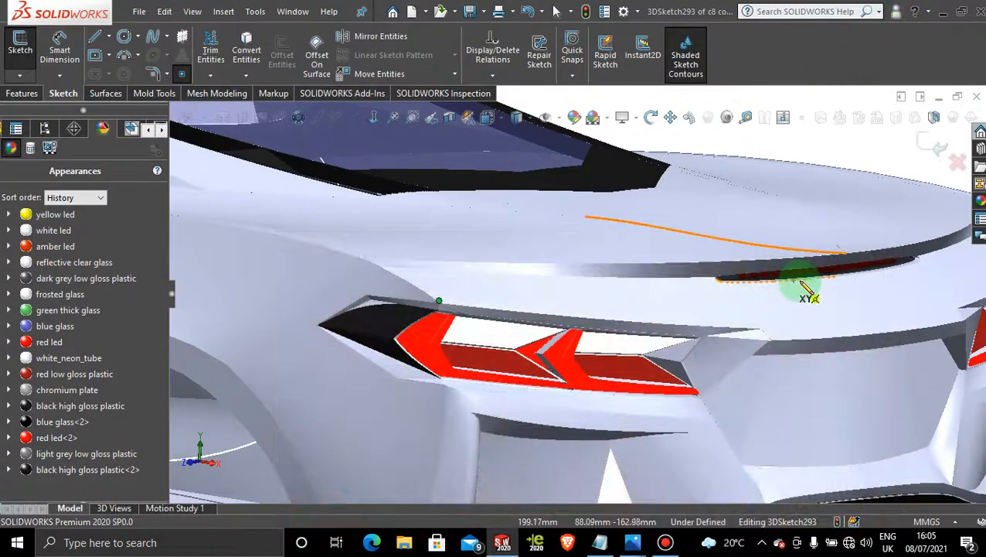
Sketch a slanted centerline from the middle of the rear deck's trailing edge, rising upward and rearward
click(108, 36)
click(125, 72)
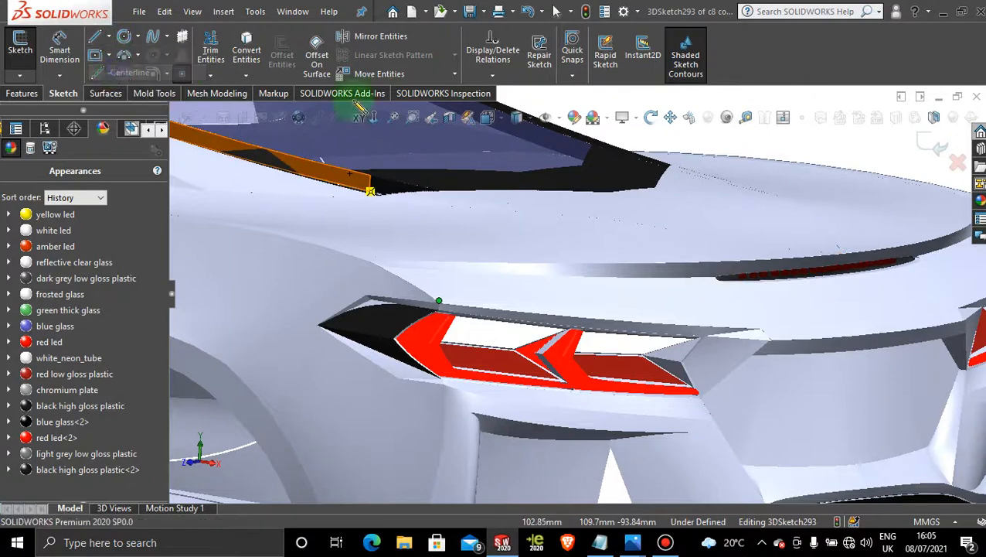
middle_drag(903, 260, 733, 280)
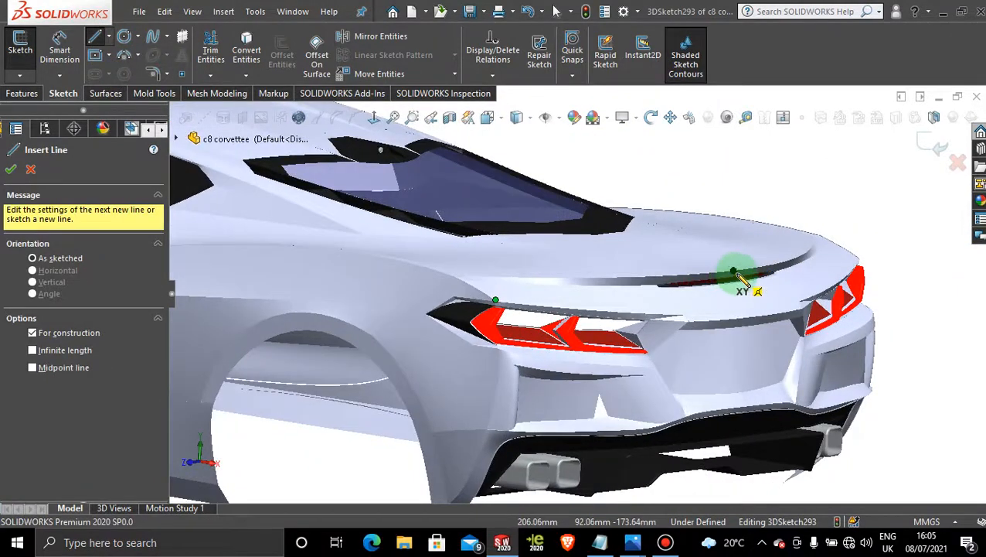
scroll(730, 274, down, 4)
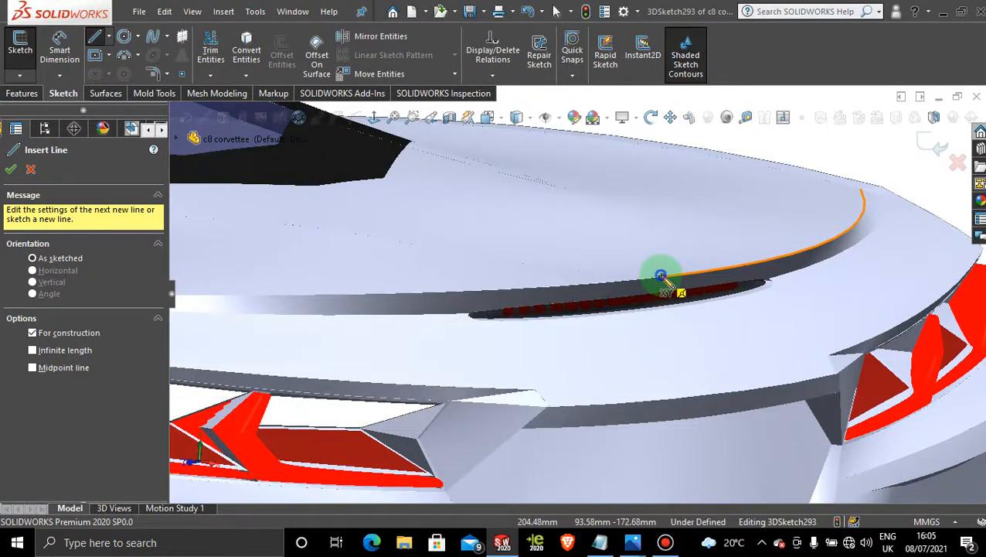
click(661, 276)
middle_drag(744, 255, 730, 249)
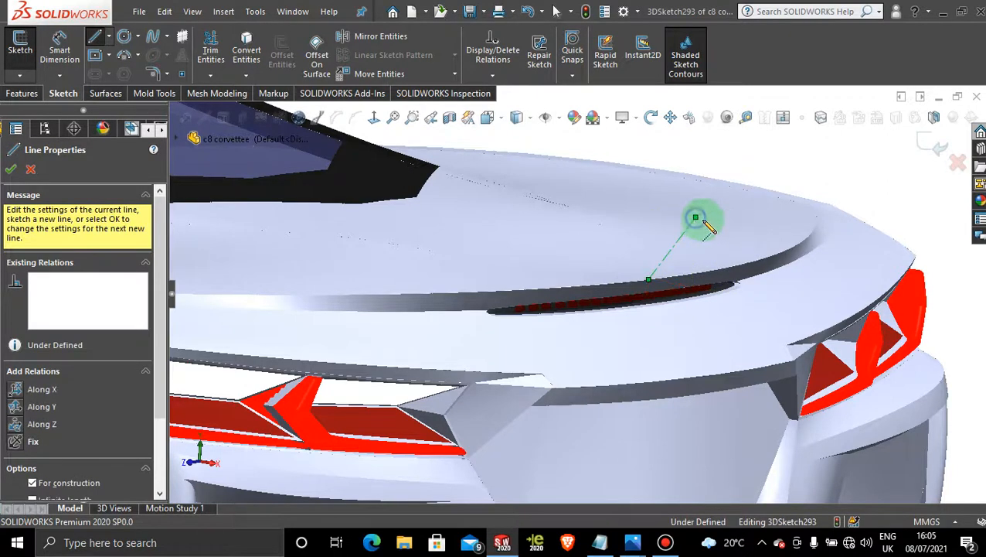
click(696, 219)
key(Escape)
scroll(716, 266, up, 5)
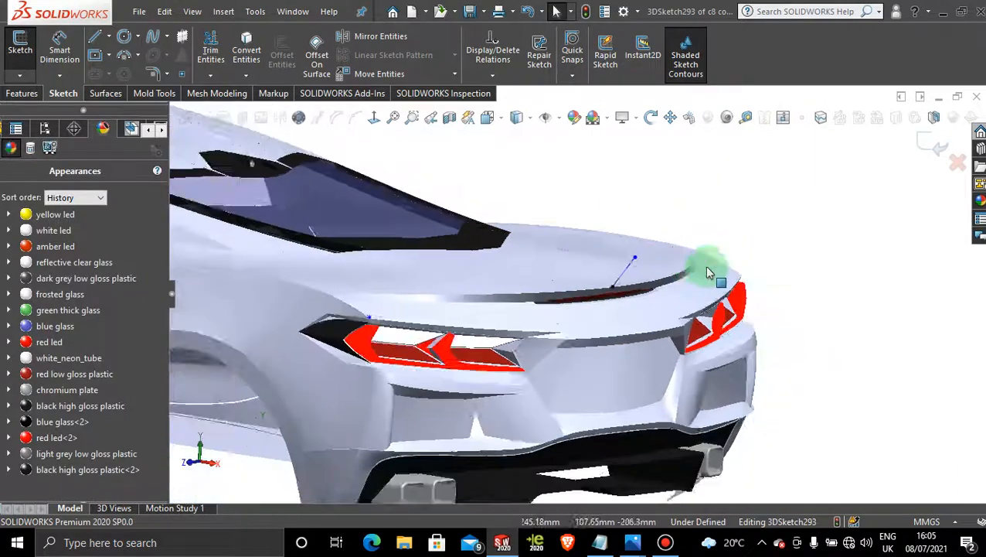
In the Front view, move the slanted centerline's upper end outward to about X 353, Y 141, Z 0 mm
middle_drag(709, 271, 599, 285)
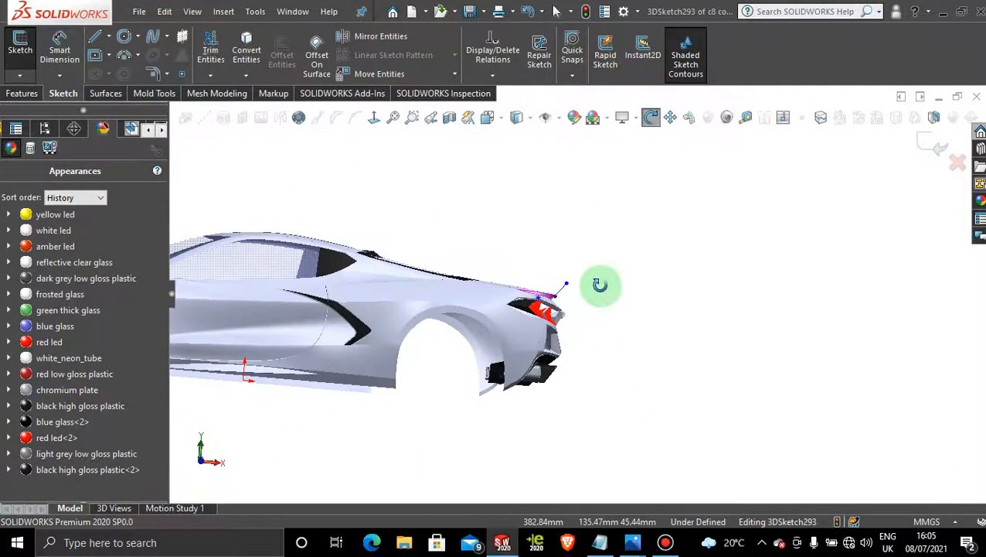
key(space)
click(502, 319)
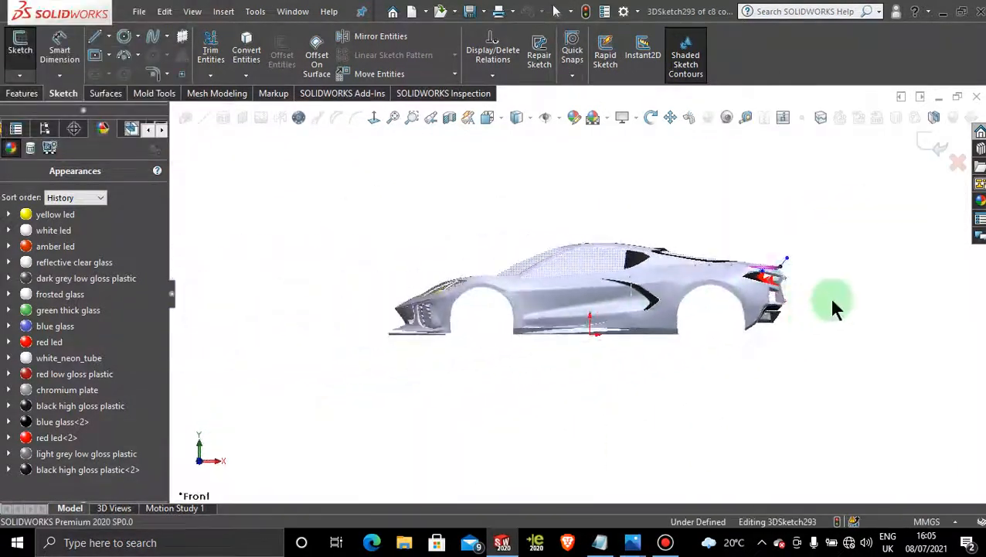
scroll(760, 270, down, 5)
scroll(698, 270, down, 2)
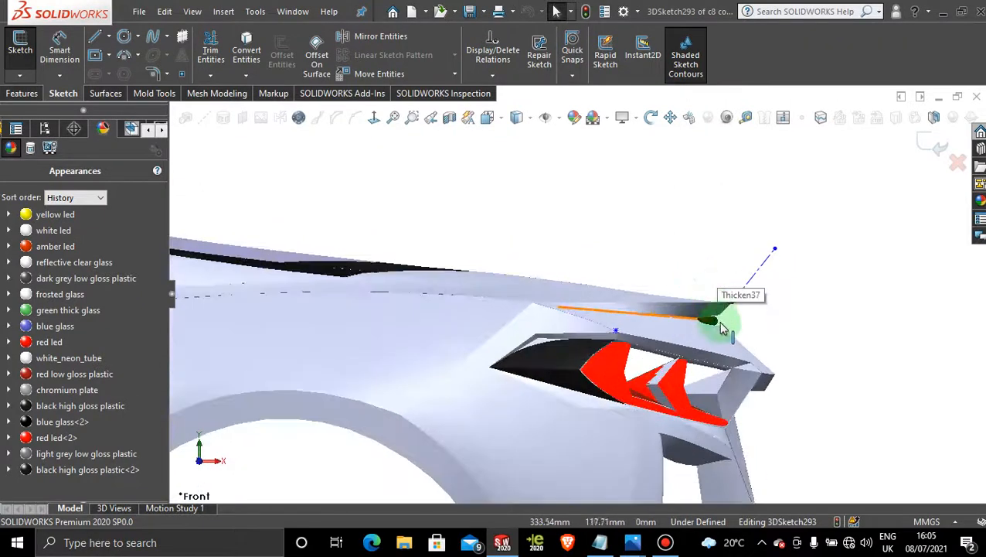
scroll(717, 319, down, 3)
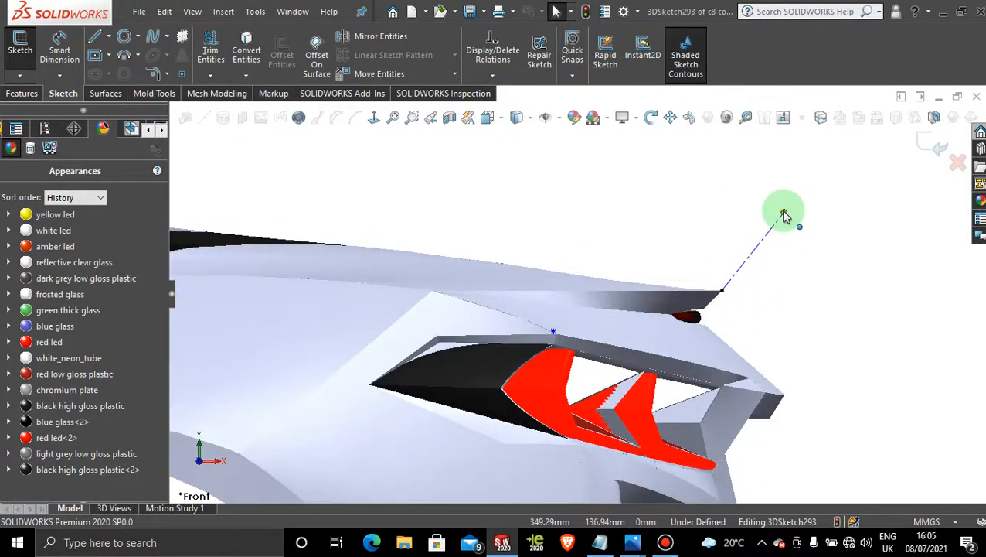
mouse_move(784, 215)
mouse_down()
mouse_move(768, 200)
mouse_move(779, 209)
mouse_up()
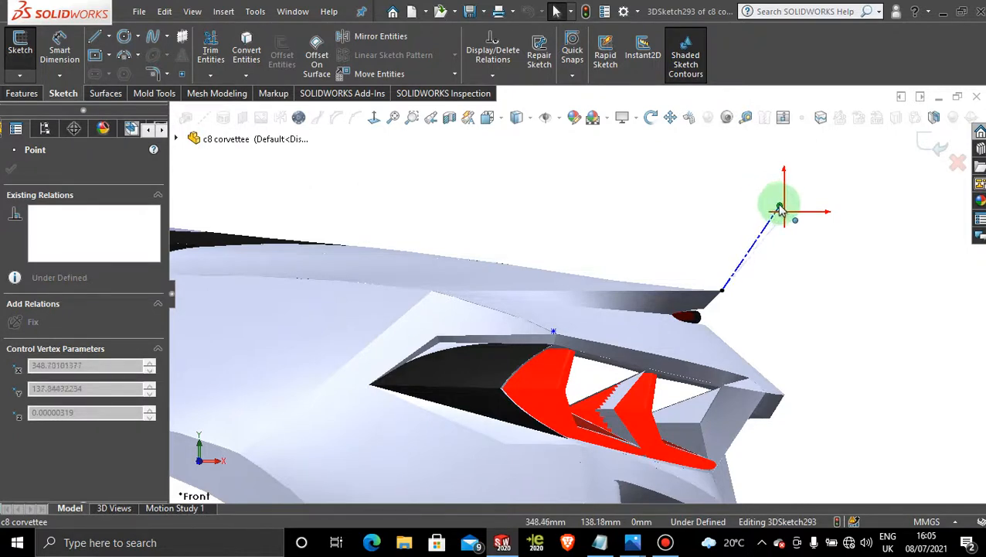
drag(780, 207, 804, 191)
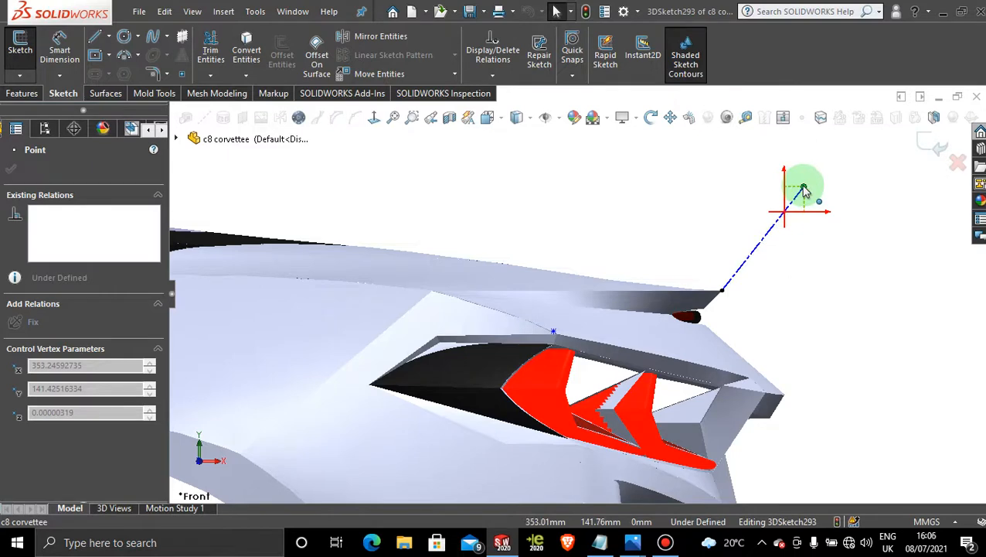
drag(804, 187, 804, 187)
click(12, 172)
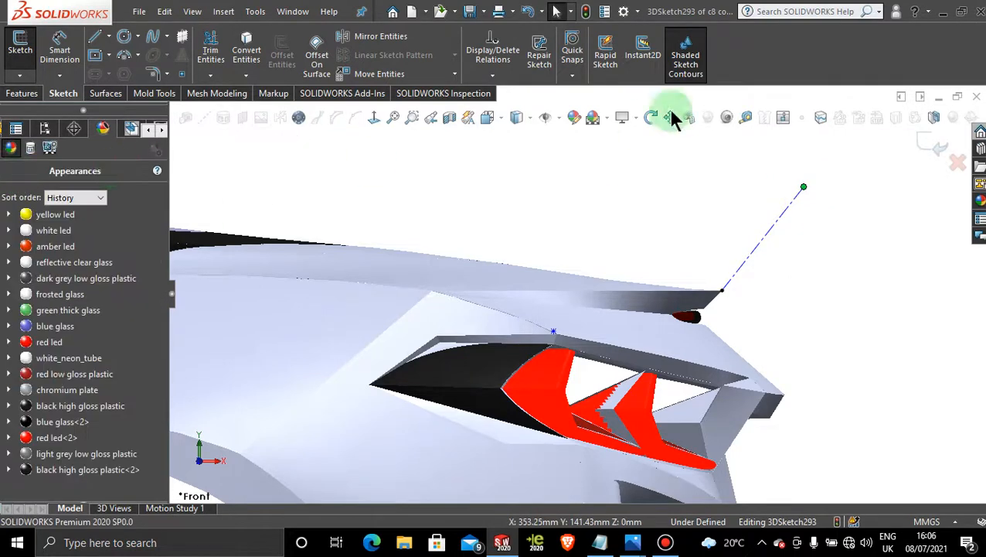
click(855, 186)
Sketch a two-point spline from the point above the taillight to the slanted centerline, meeting it at about X 349, Y 136 mm
scroll(808, 273, up, 3)
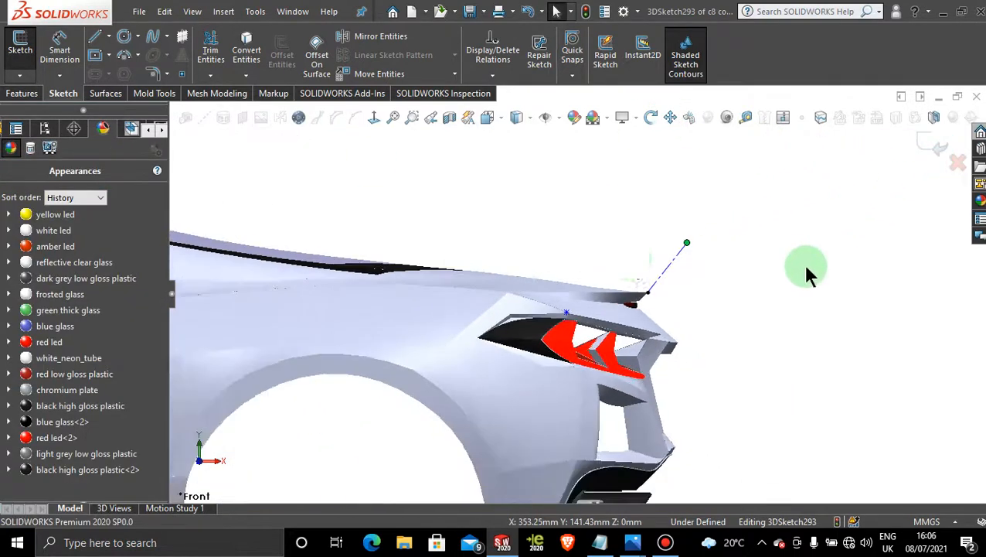
mouse_move(622, 255)
middle_down()
mouse_move(579, 267)
mouse_move(530, 247)
mouse_move(539, 222)
mouse_move(522, 220)
mouse_move(612, 306)
mouse_move(630, 279)
mouse_move(618, 272)
middle_up()
scroll(622, 283, down, 2)
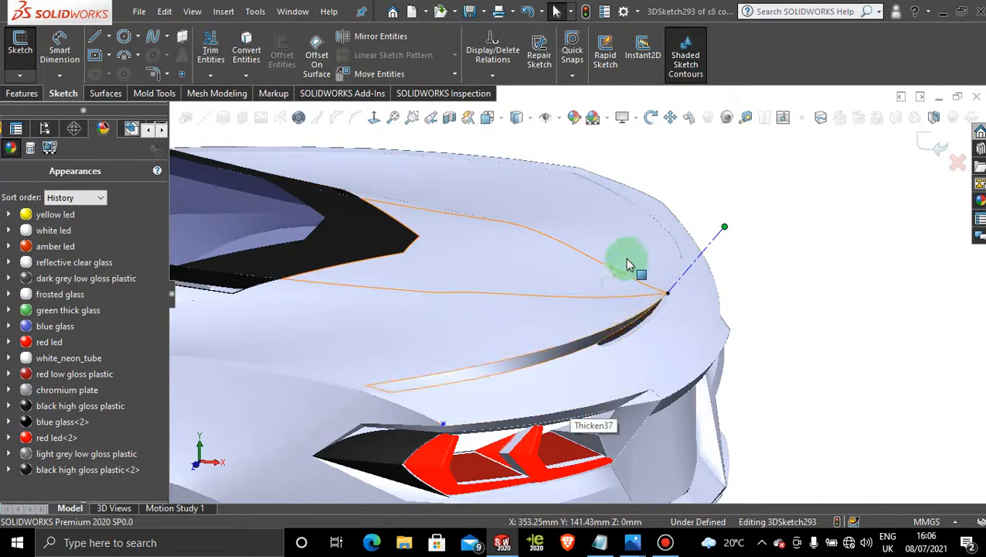
click(62, 59)
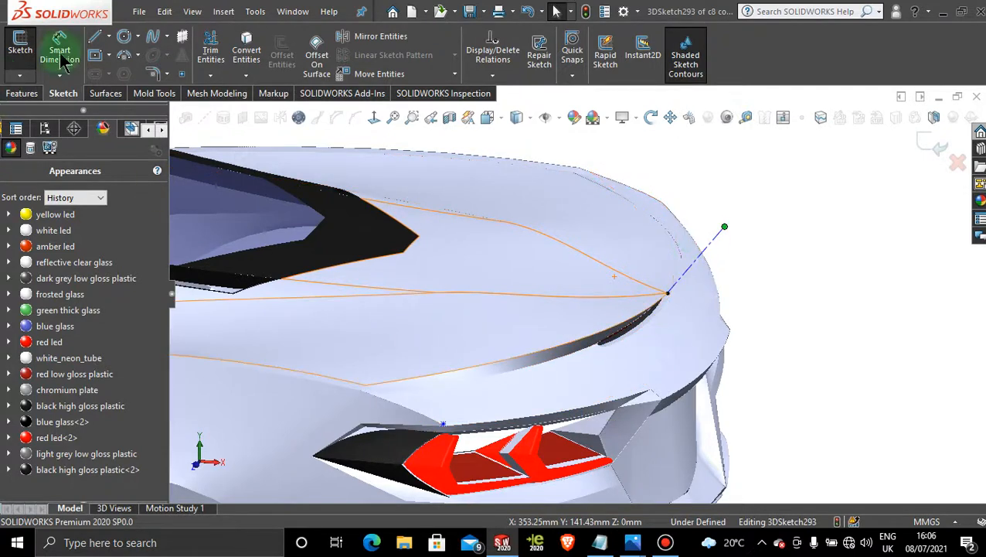
click(154, 43)
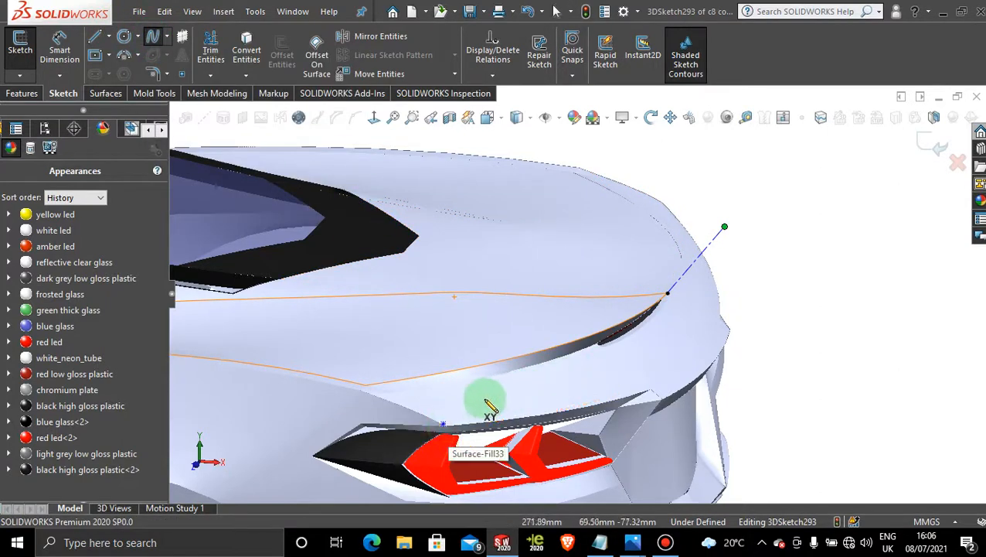
scroll(451, 414, down, 5)
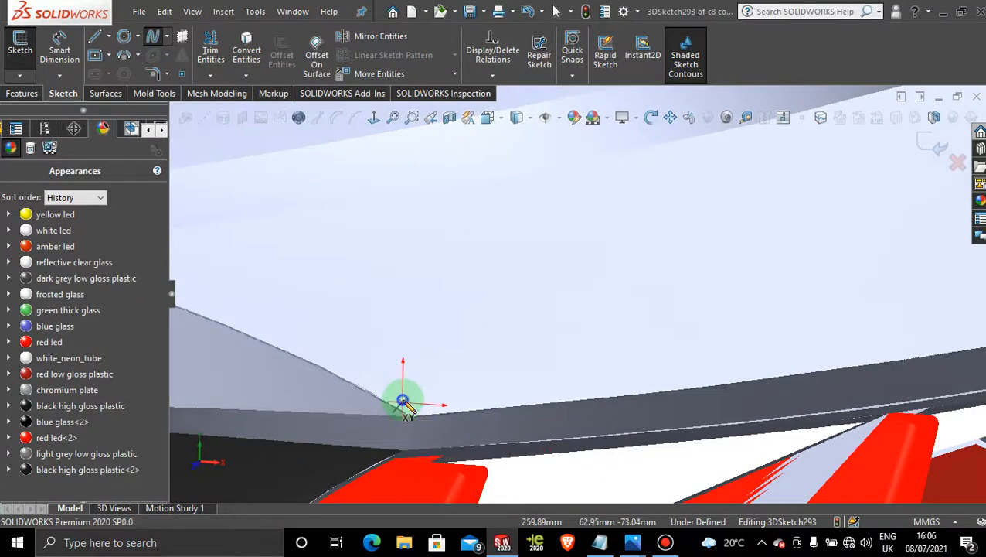
click(402, 401)
scroll(674, 296, up, 6)
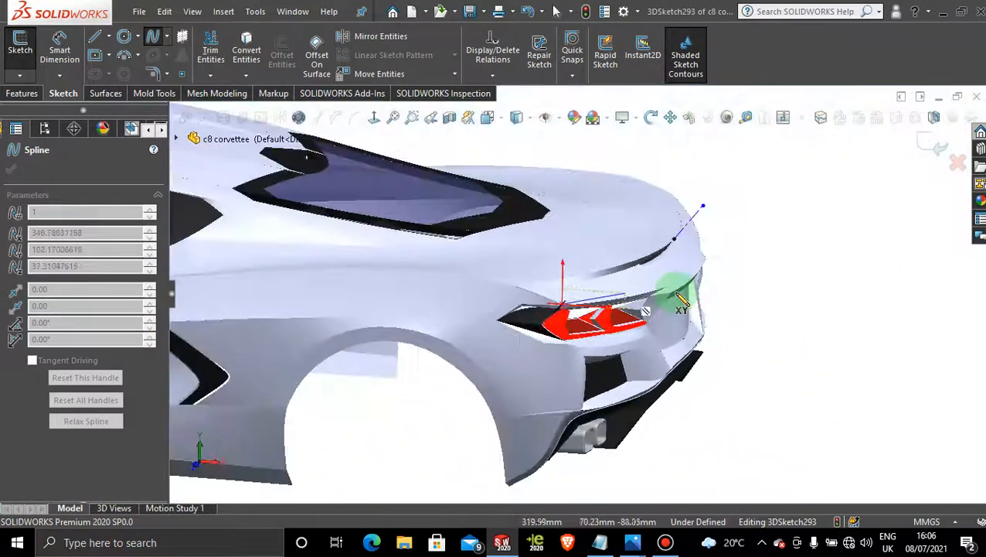
scroll(687, 247, down, 3)
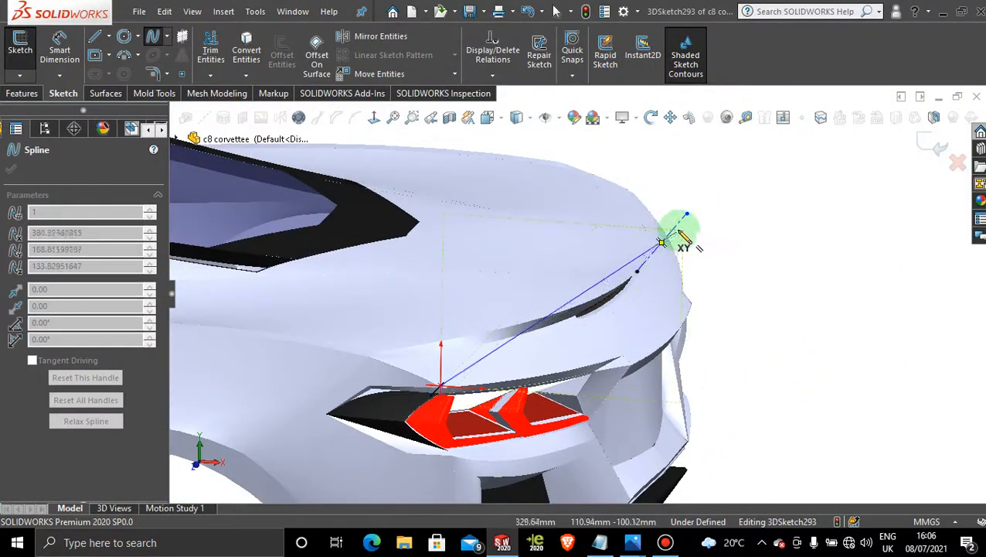
click(674, 230)
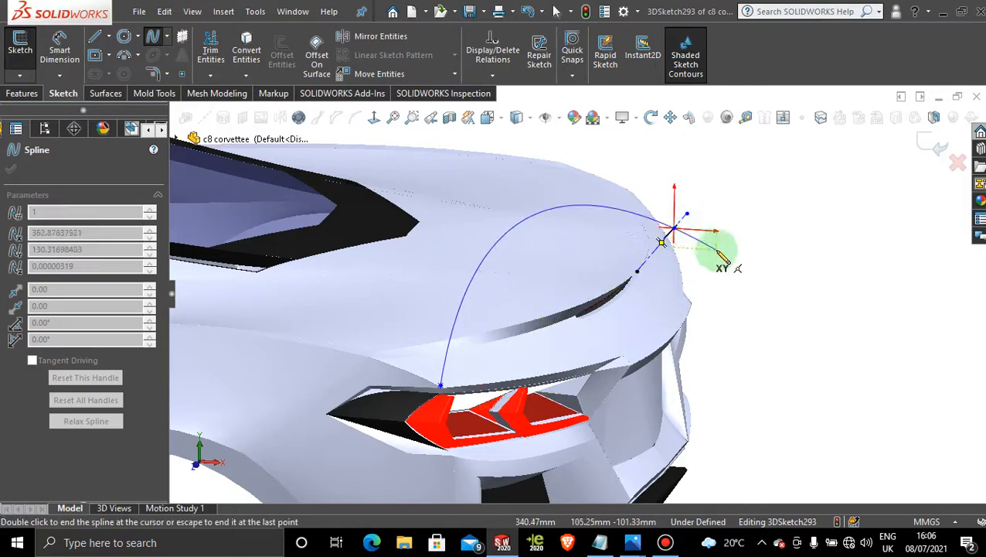
scroll(696, 271, up, 3)
middle_drag(676, 293, 423, 257)
key(space)
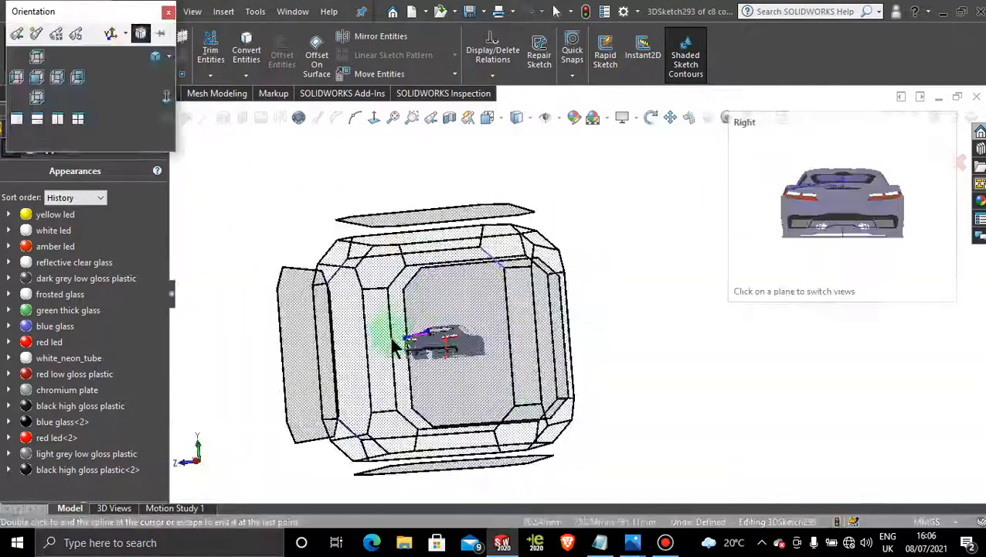
click(395, 345)
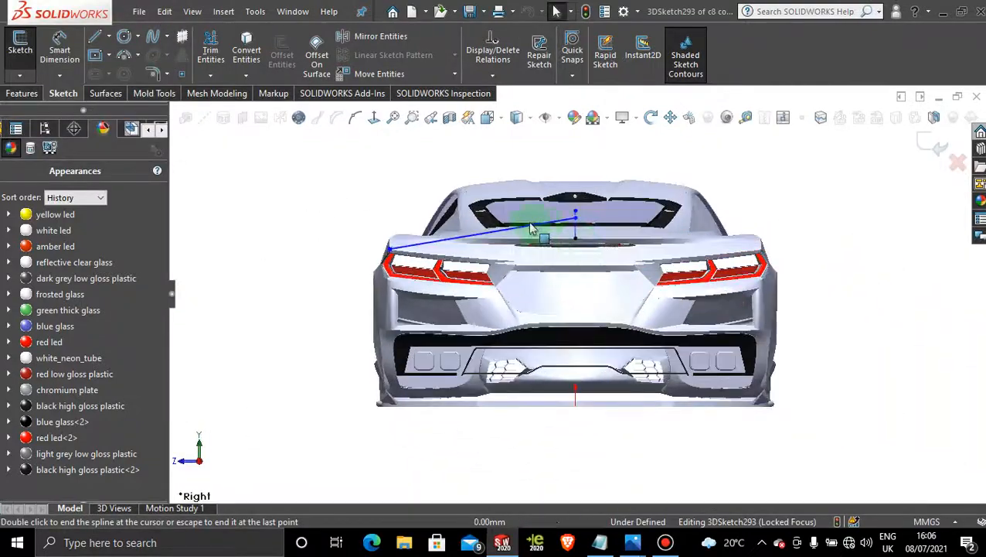
Try to reposition the spline's inner end on the centerline in the Right view, and undo the move
scroll(545, 244, down, 2)
scroll(650, 273, down, 3)
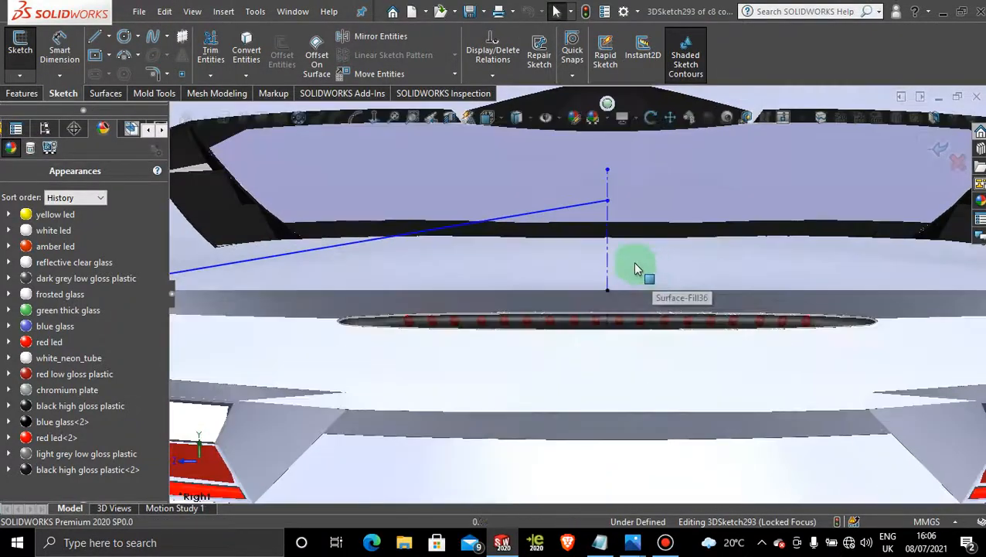
scroll(591, 269, up, 1)
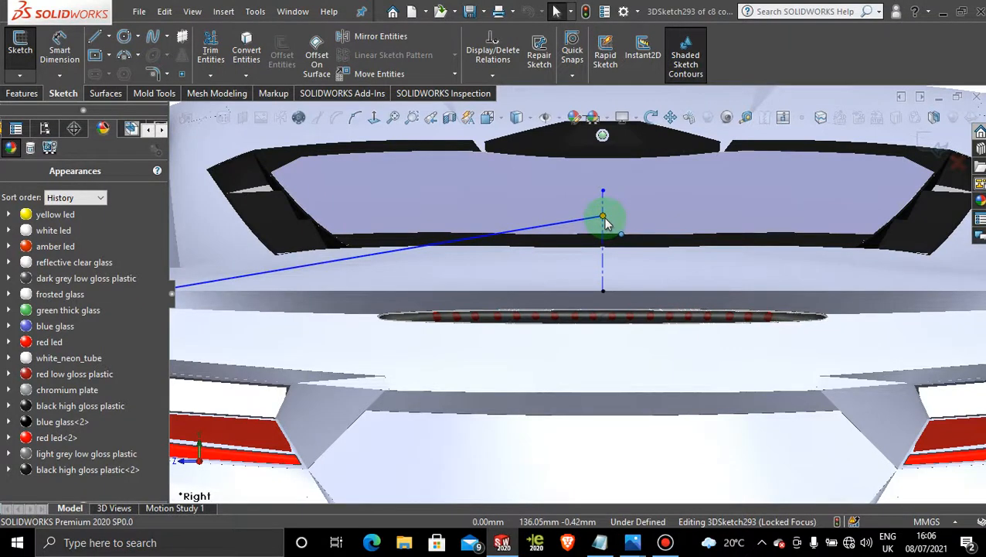
mouse_move(605, 217)
mouse_down()
mouse_move(605, 243)
mouse_move(605, 222)
mouse_move(621, 220)
mouse_up()
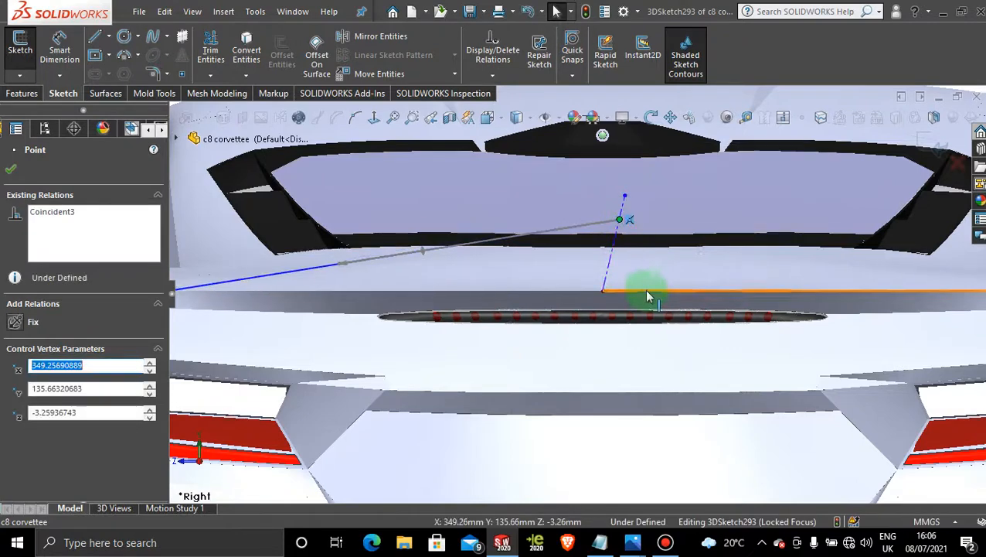
key(ctrl+z)
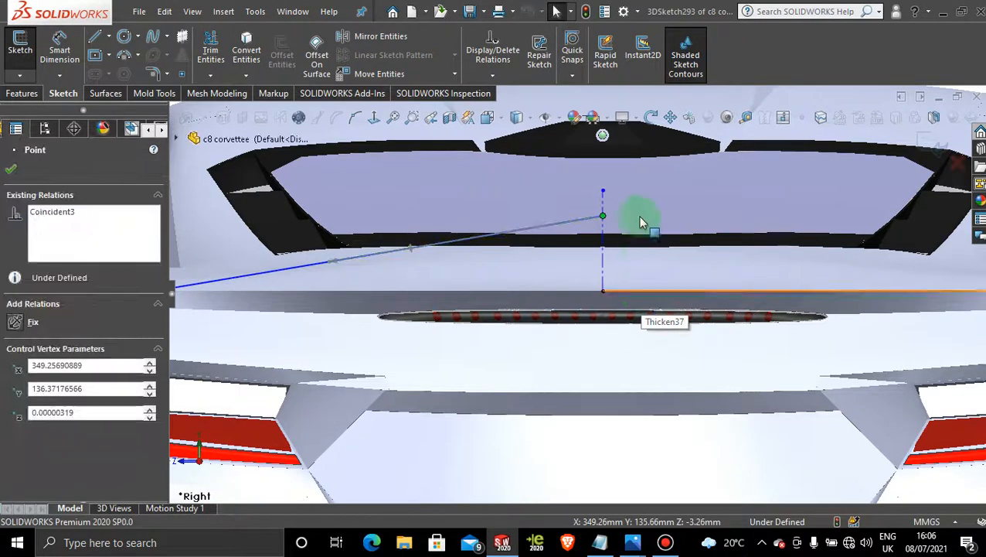
Apply a Fix relation to the upper endpoint of the centerline
click(603, 202)
right_click(605, 200)
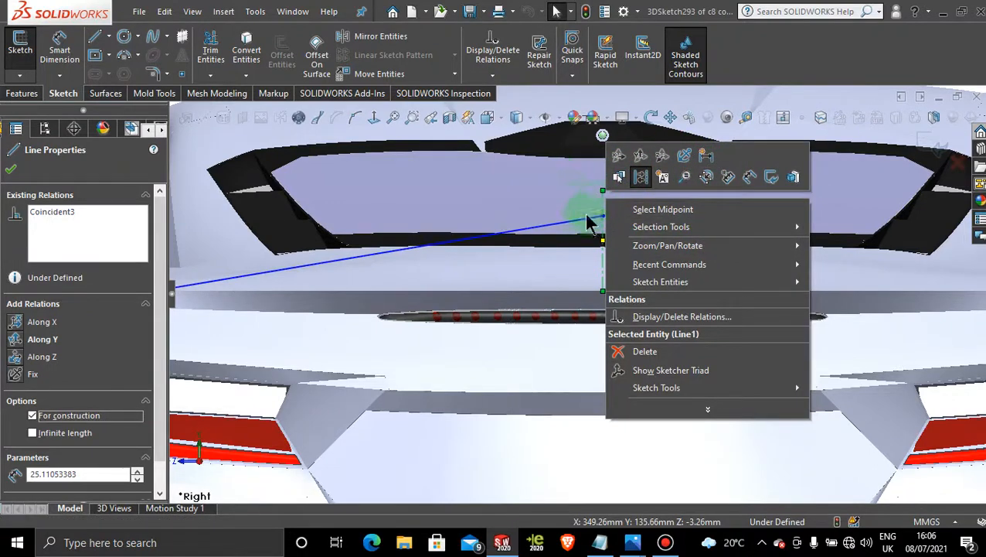
click(604, 193)
right_click(603, 193)
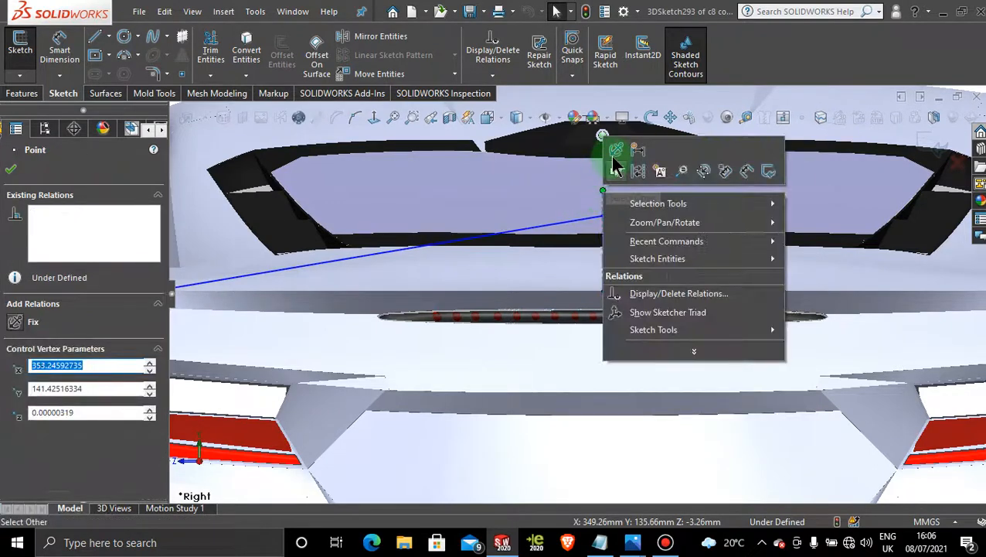
click(614, 152)
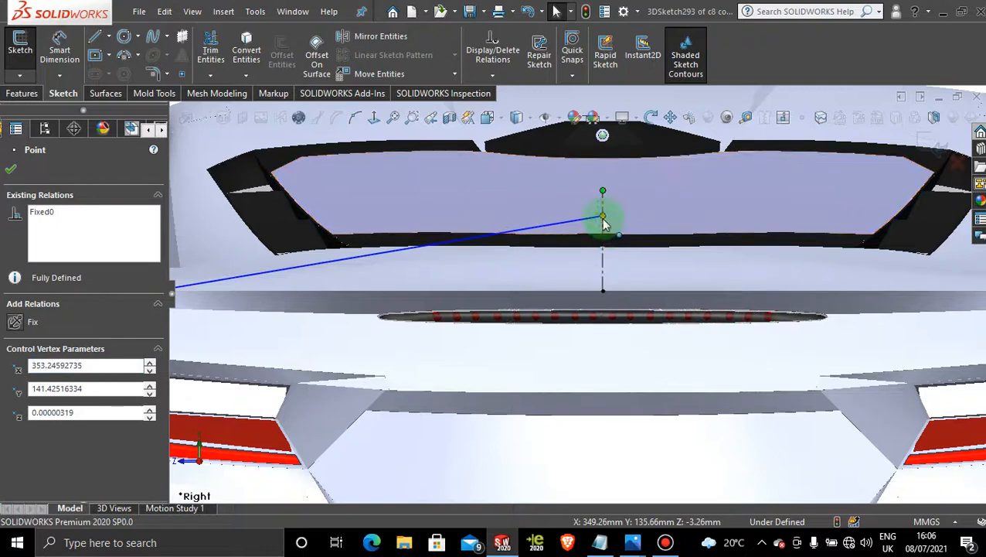
Move the spline's inner end up along the fixed centerline to about X 350, Y 137, Z 0 mm
mouse_move(606, 223)
mouse_down()
mouse_move(605, 253)
mouse_move(613, 214)
mouse_move(603, 249)
mouse_move(605, 222)
mouse_up()
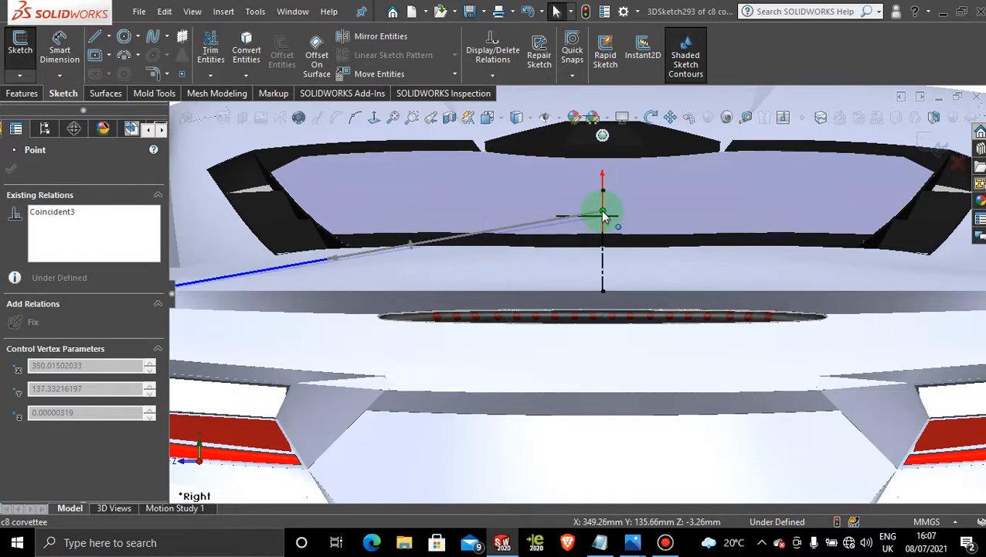
drag(604, 216, 604, 214)
scroll(618, 344, up, 5)
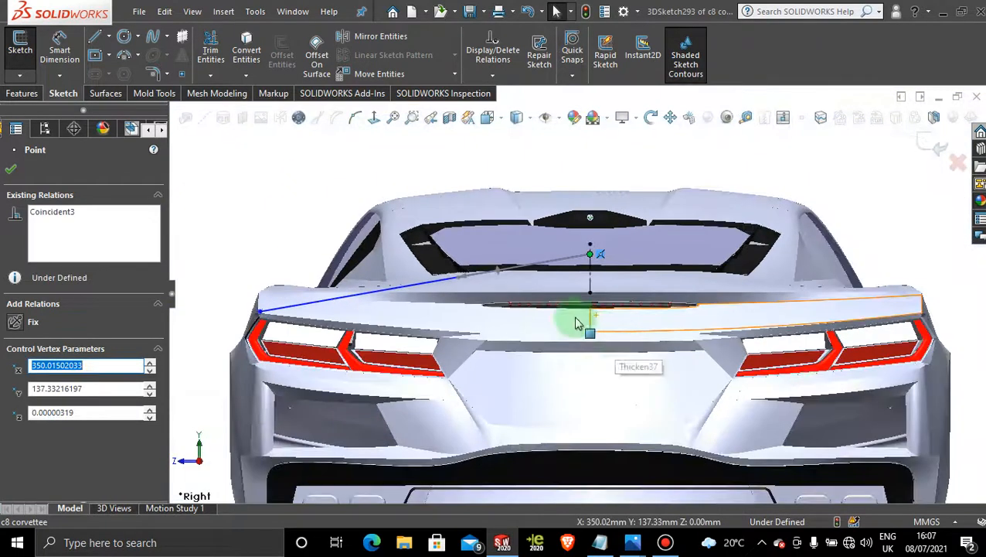
Insert three spline points spaced along the spline's outer portion, close to its taillight end
mouse_move(576, 323)
middle_down()
mouse_move(542, 301)
mouse_move(621, 304)
mouse_move(520, 275)
mouse_move(535, 264)
mouse_move(502, 242)
mouse_move(522, 223)
mouse_move(487, 256)
middle_up()
scroll(449, 274, down, 3)
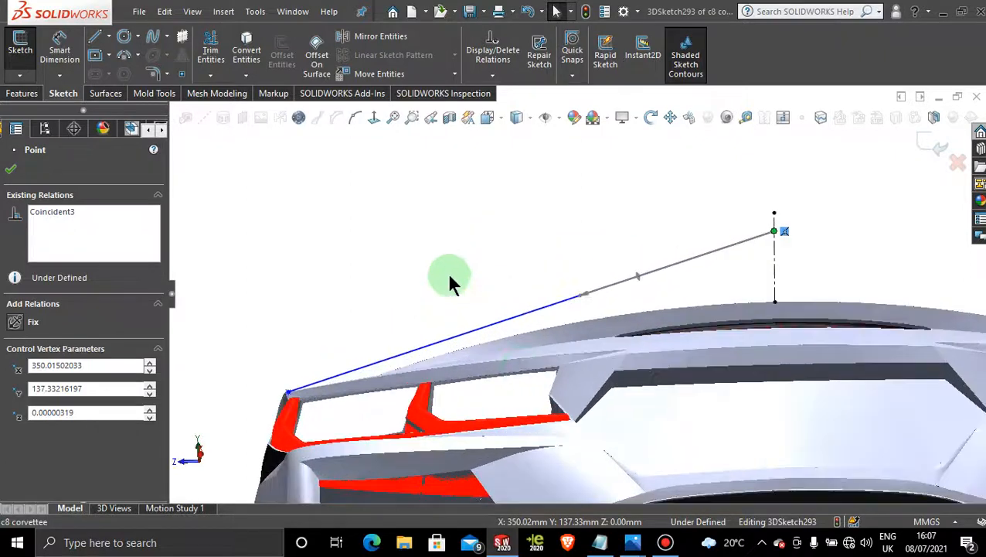
click(351, 124)
click(303, 367)
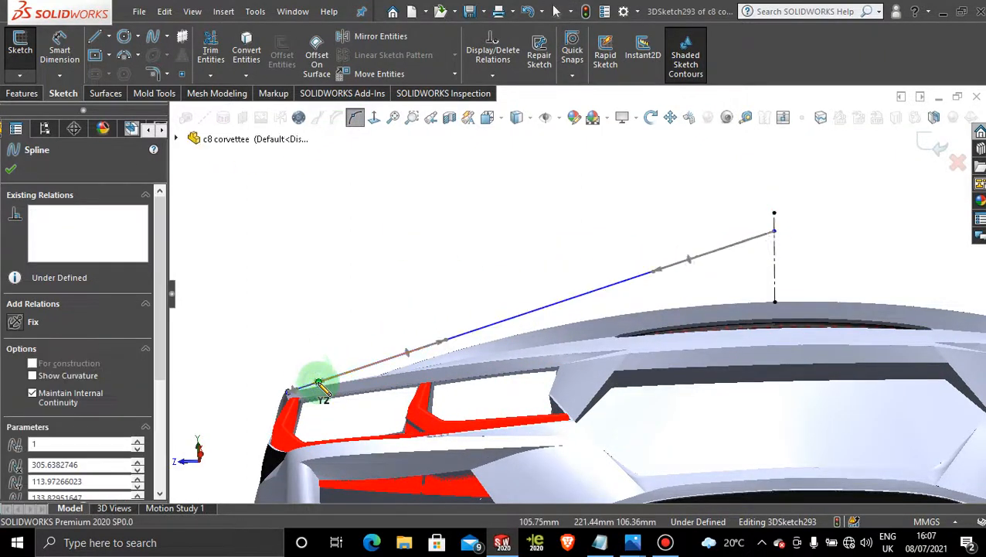
click(347, 364)
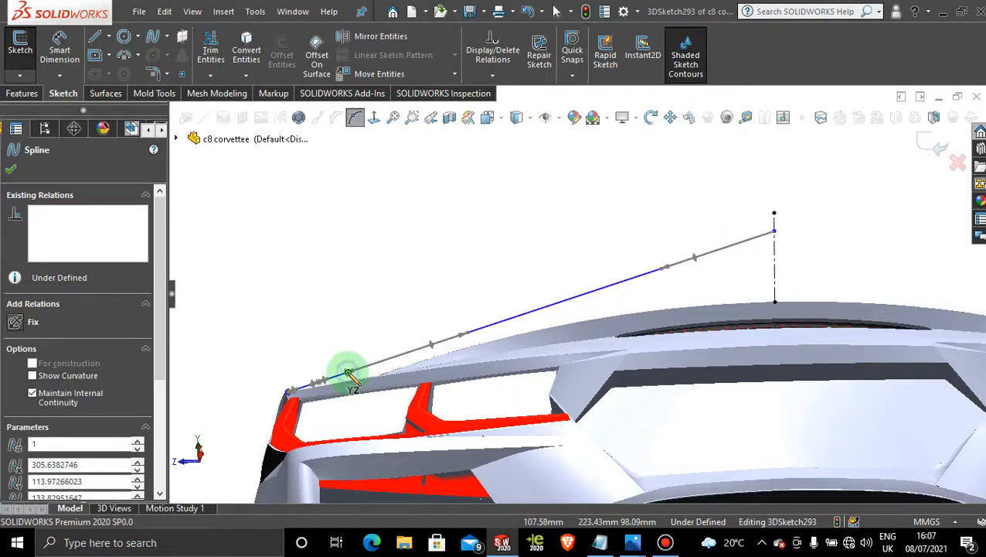
click(376, 362)
click(429, 335)
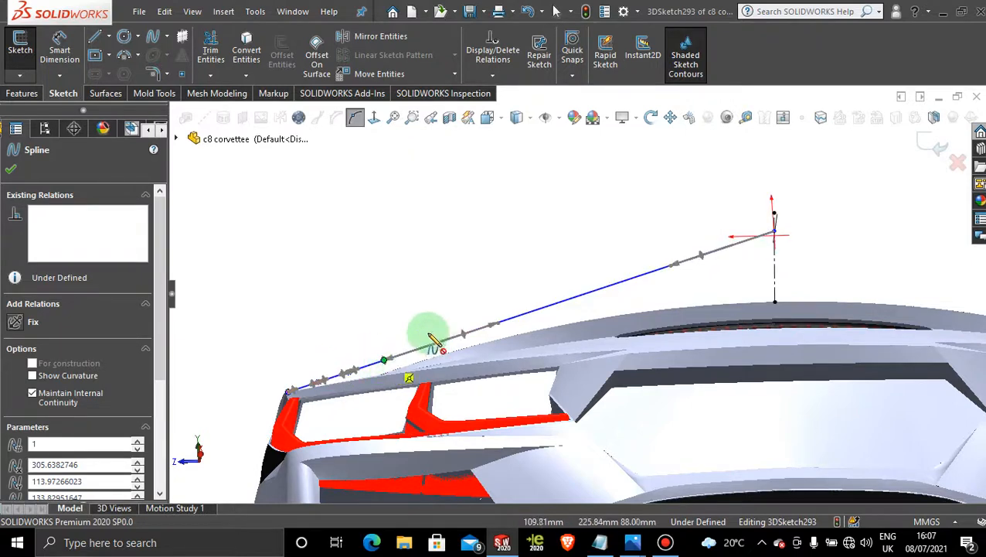
key(Escape)
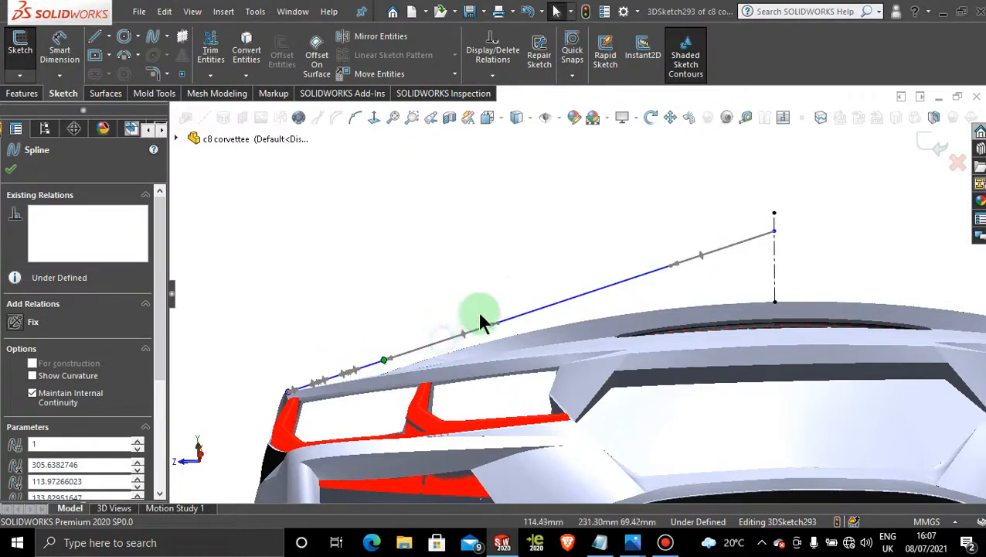
Insert four more spline points spread from near the centerline end to around the middle of the spline
click(356, 121)
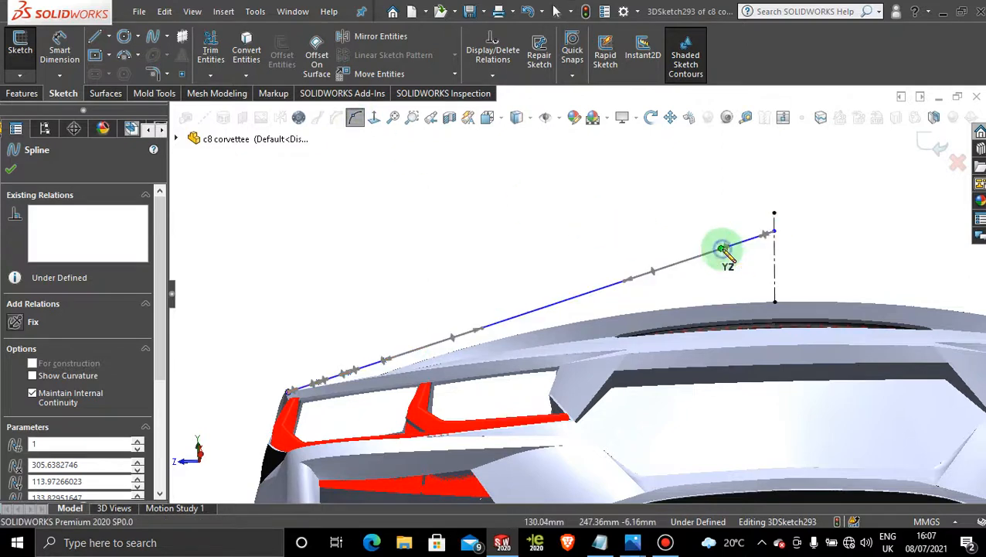
click(599, 283)
click(679, 271)
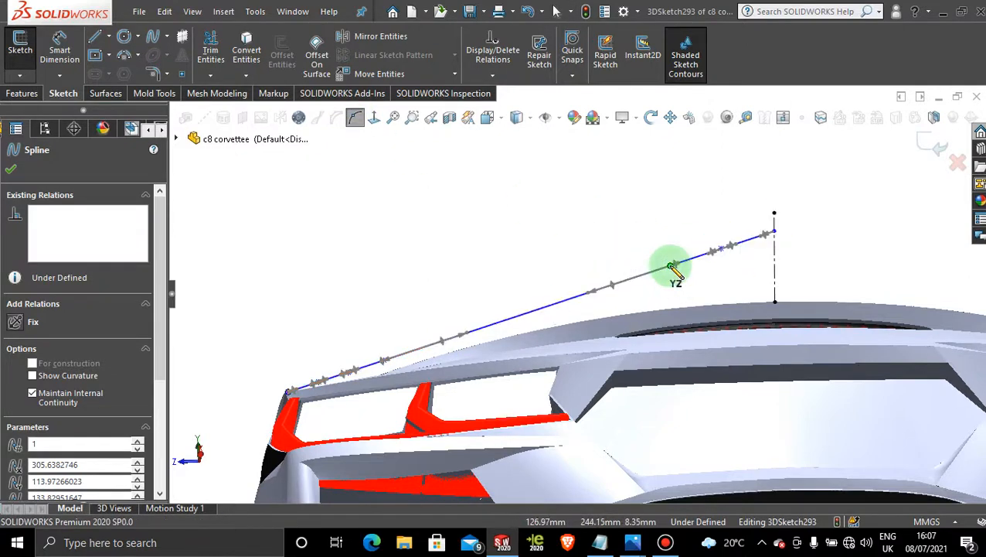
click(580, 299)
click(504, 315)
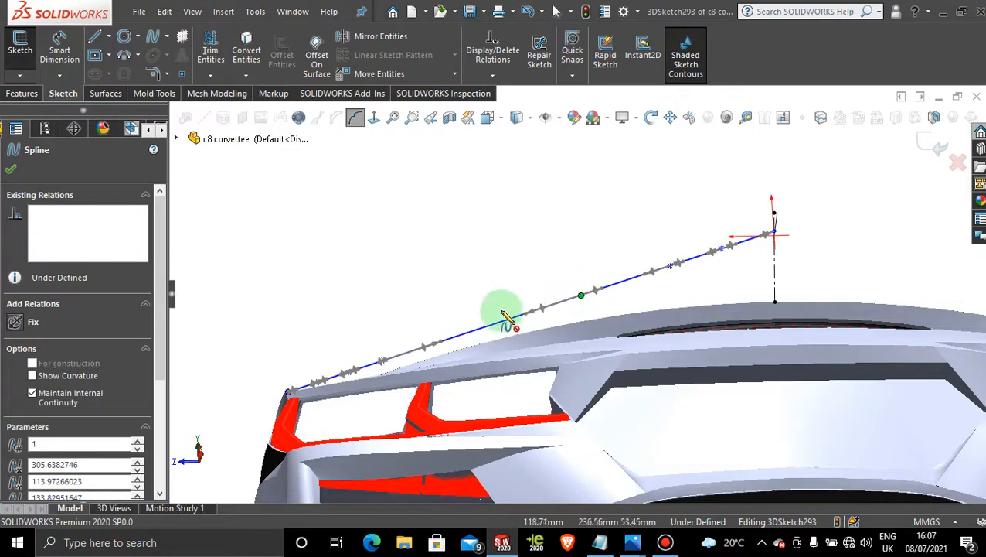
click(546, 228)
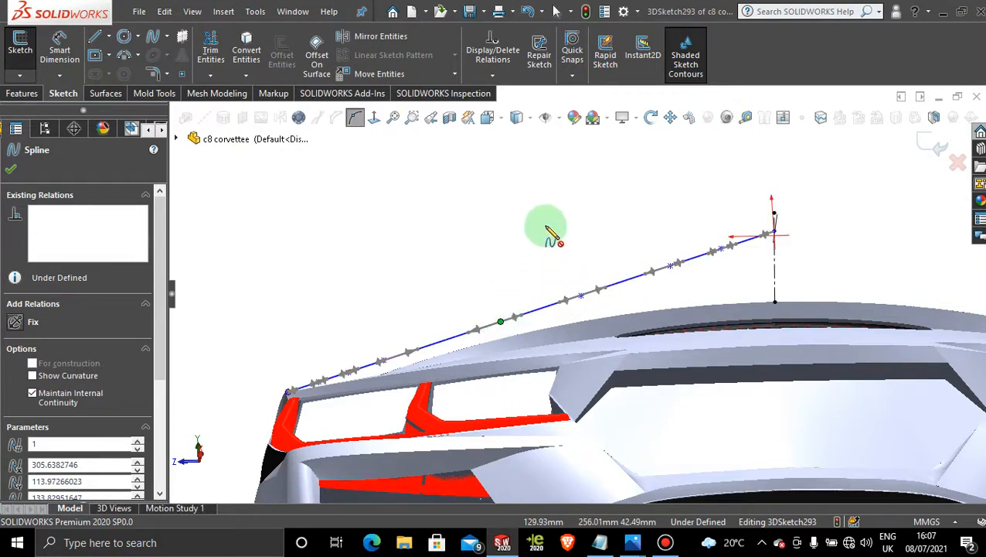
Finish inserting spline points and turn the model to the standard Right view, facing the car's rear
key(Escape)
scroll(513, 313, down, 1)
scroll(518, 314, up, 5)
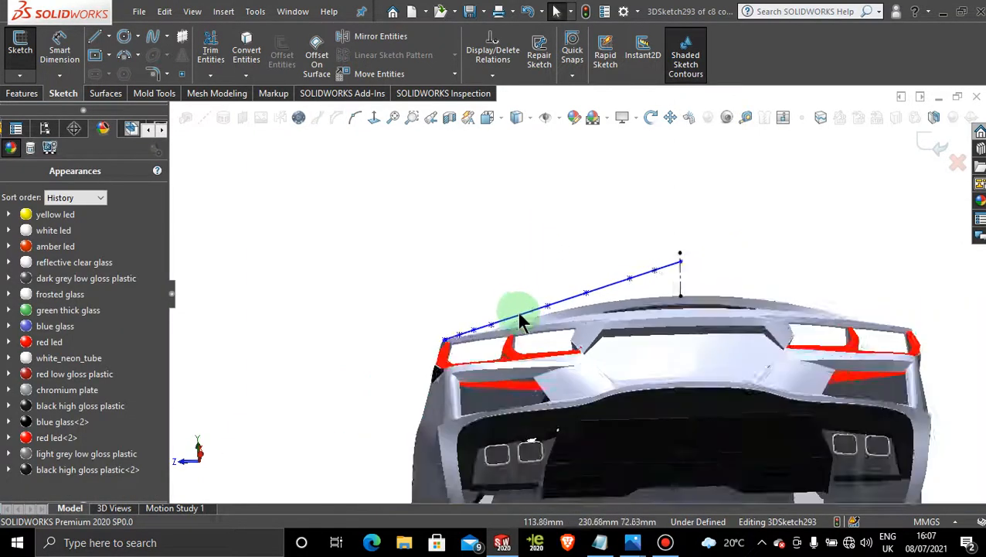
scroll(522, 317, up, 2)
key(space)
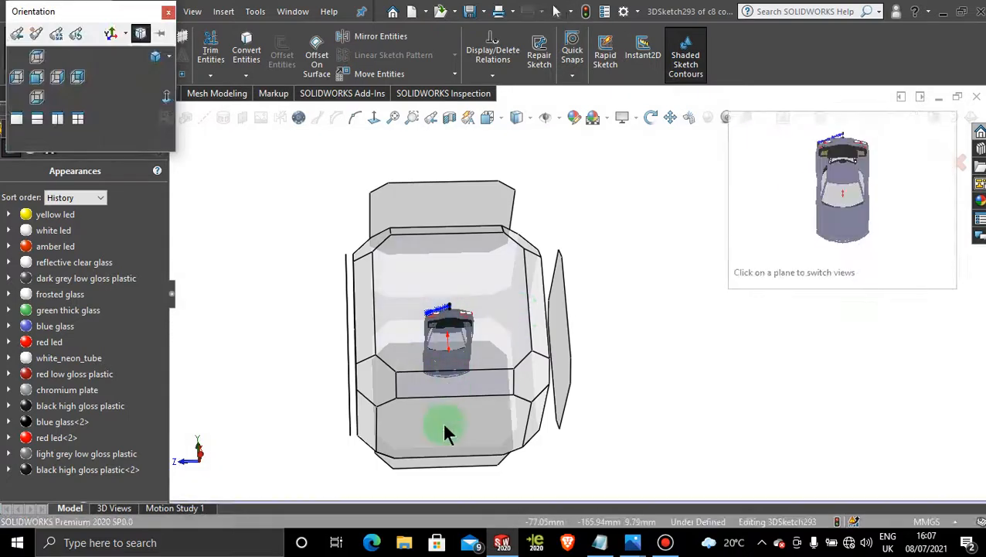
click(446, 431)
middle_drag(519, 323, 571, 460)
key(space)
click(434, 291)
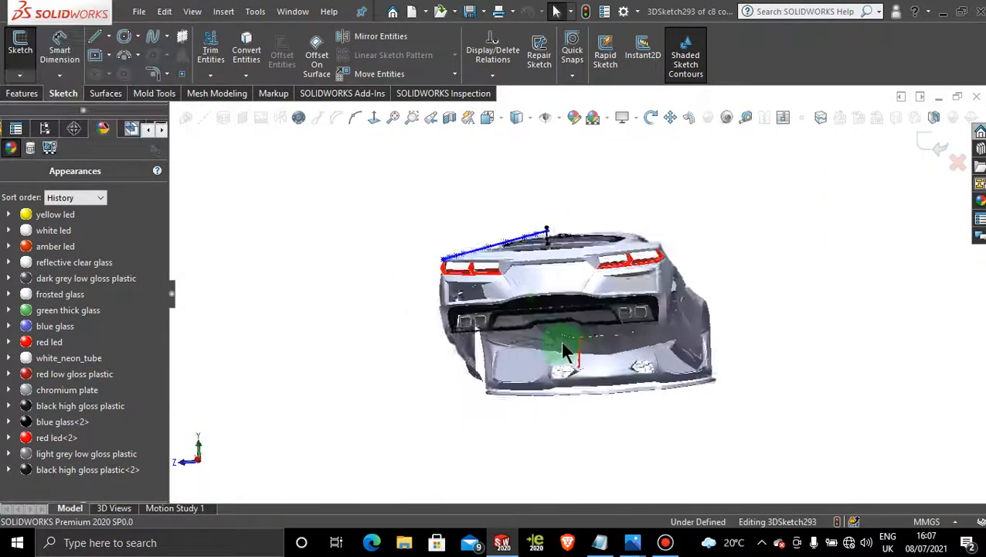
Shift the spline's interior points slightly upward between the taillight corner and the centerline
scroll(528, 319, down, 3)
scroll(434, 220, down, 3)
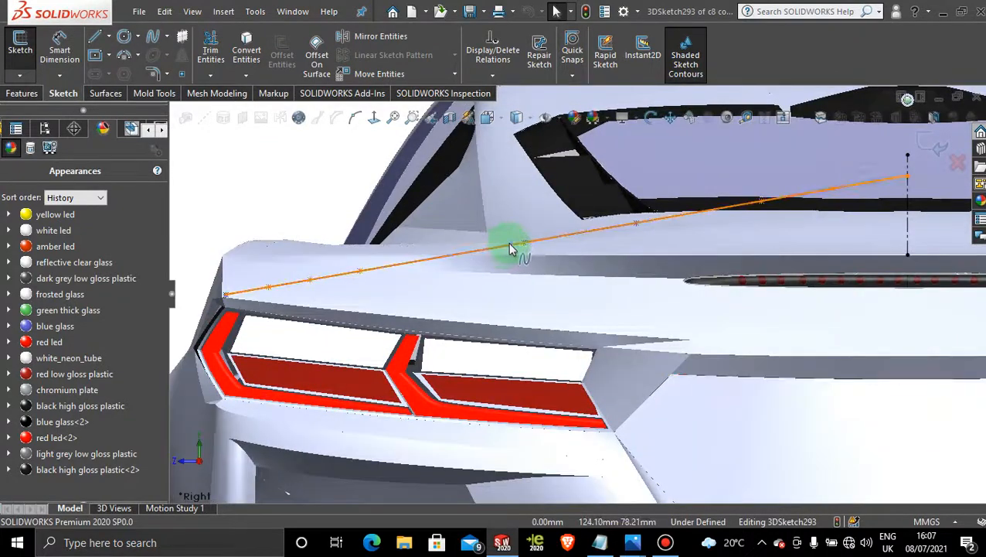
click(510, 246)
drag(520, 244, 520, 228)
click(298, 182)
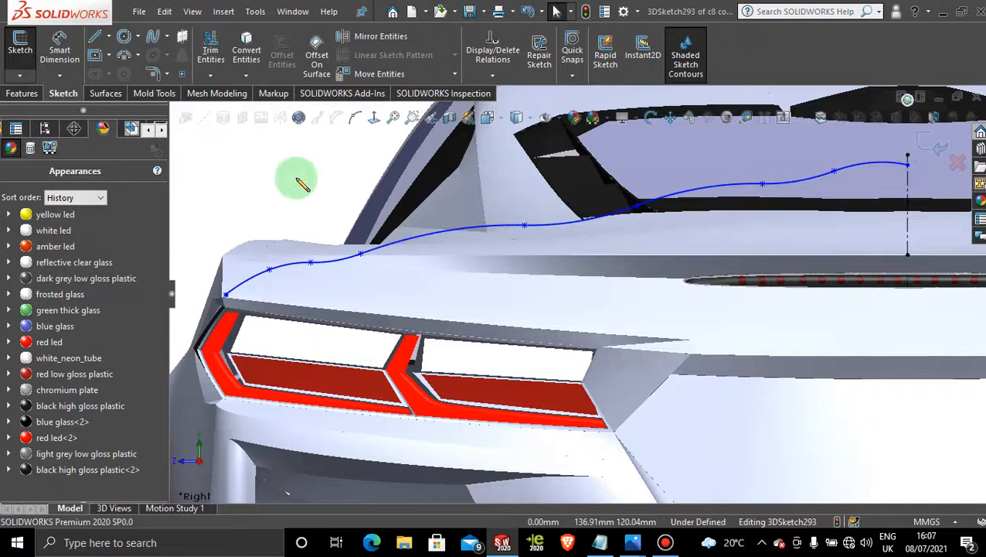
Display the spline's control polygon for editing its shape
click(387, 243)
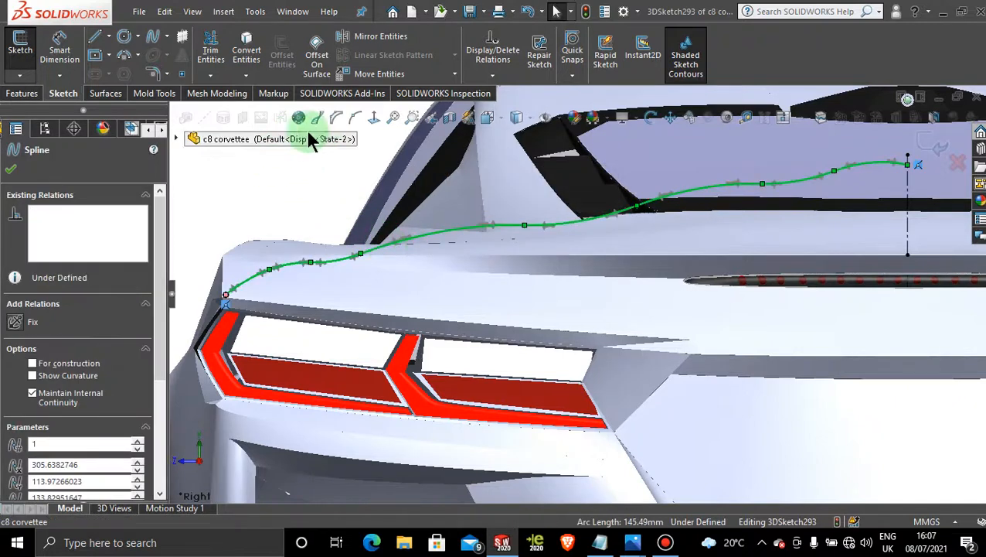
click(336, 123)
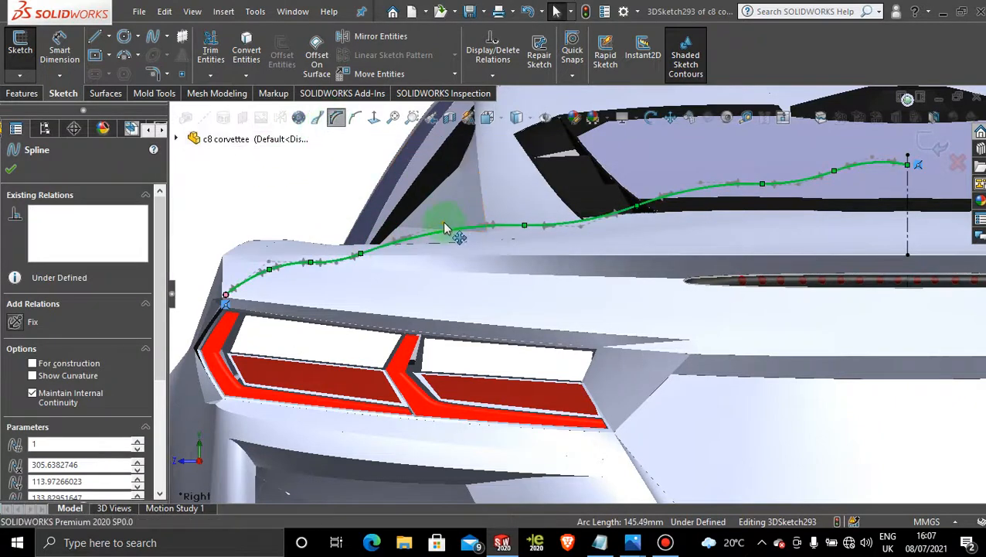
click(442, 223)
Reshape the spline's taillight end with its outer control vertices, placing one at about X 319.7, Y 125.9, Z 103.3 mm
middle_drag(526, 302, 291, 311)
drag(306, 309, 285, 290)
scroll(237, 341, down, 2)
scroll(346, 286, up, 7)
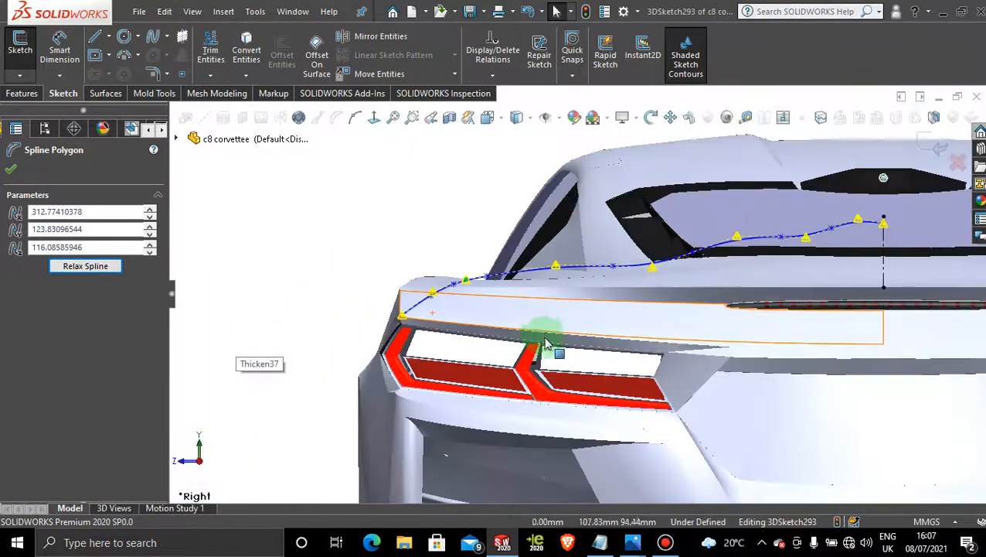
scroll(614, 304, down, 4)
scroll(374, 273, down, 3)
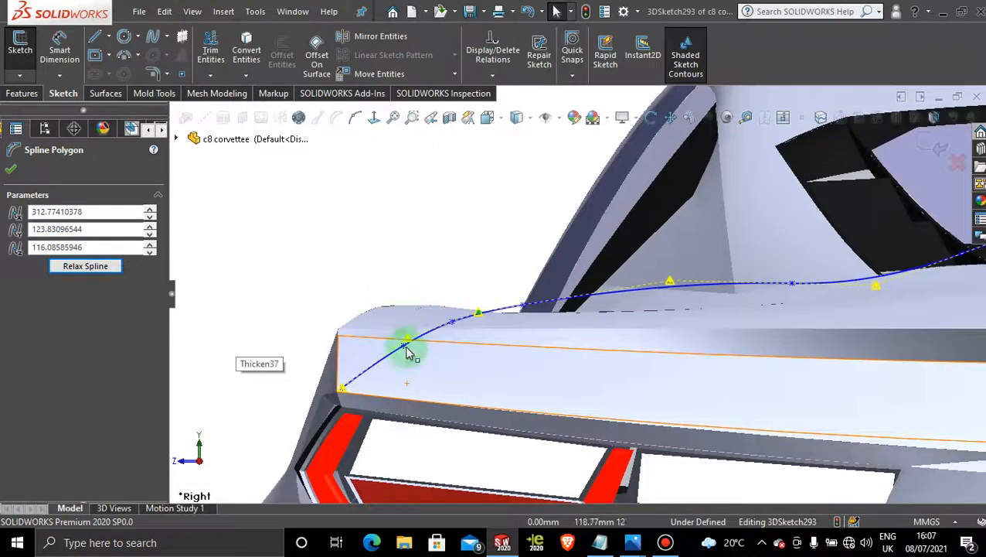
drag(407, 341, 630, 300)
scroll(761, 340, up, 8)
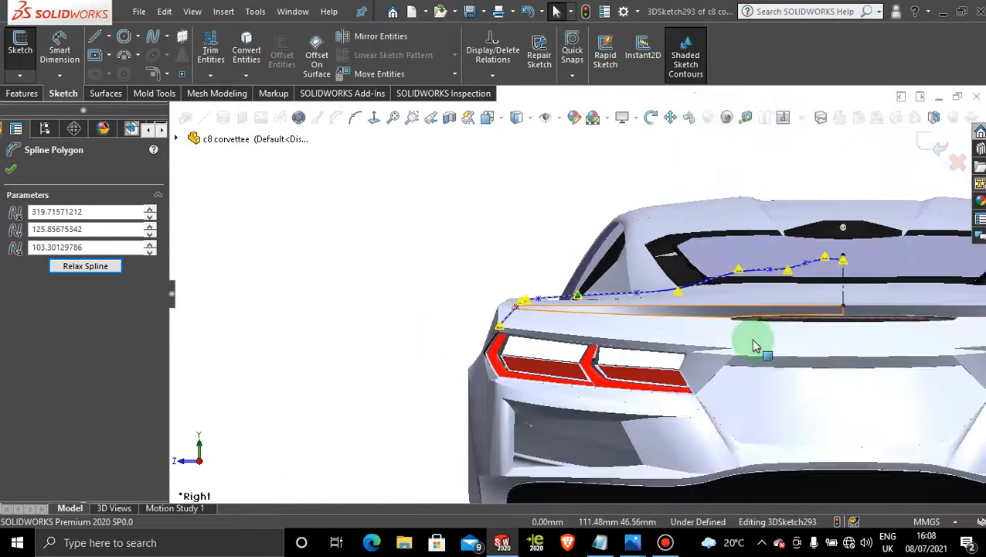
Lower the spline's centerline end to about Y 137.9 mm and line up the inner control vertices into a smooth, nearly flat run
scroll(638, 274, down, 4)
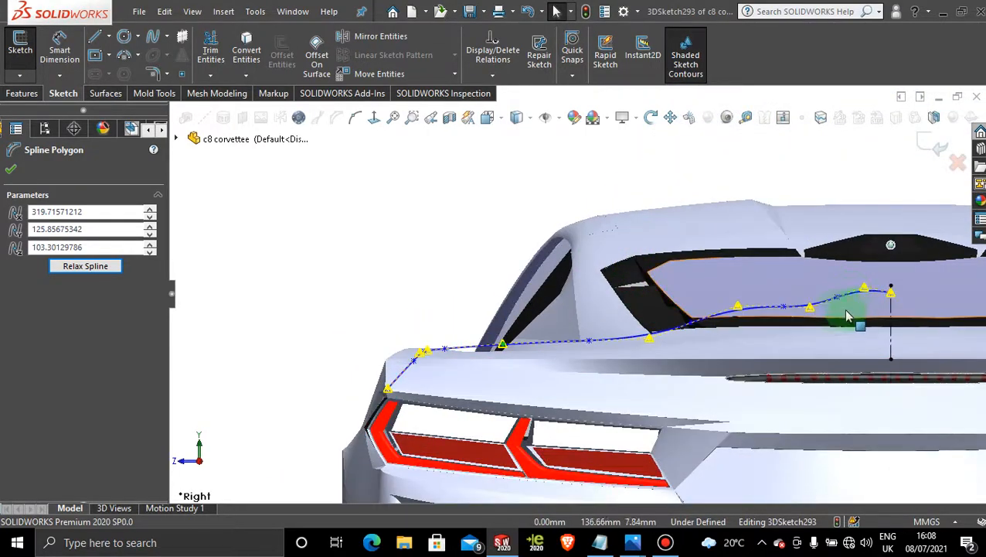
scroll(865, 307, down, 5)
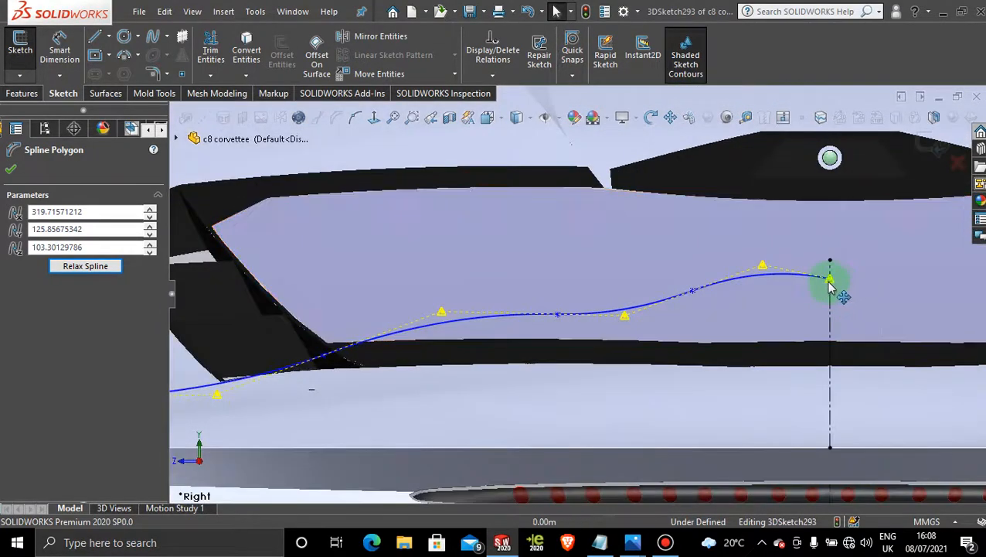
drag(832, 285, 834, 292)
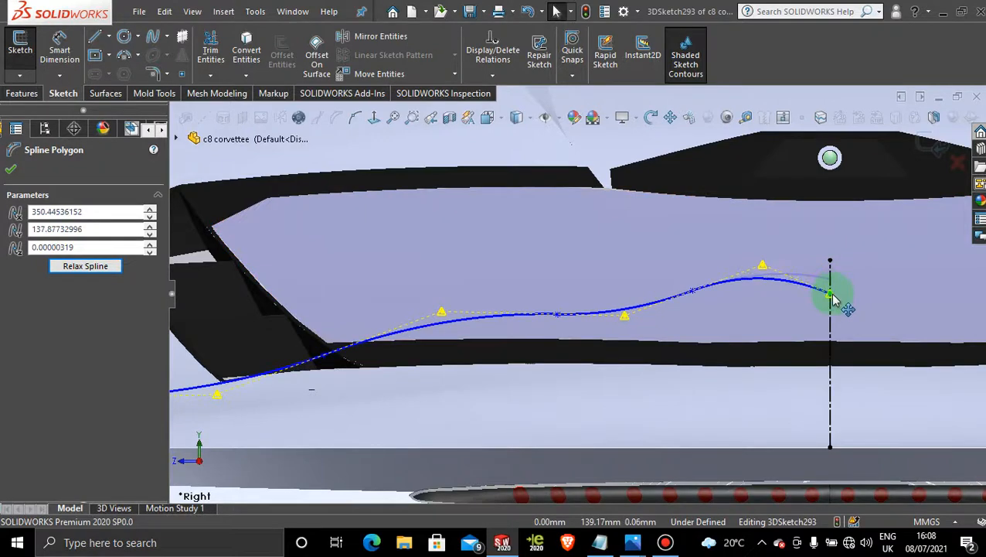
drag(762, 269, 758, 299)
click(619, 357)
drag(621, 328, 625, 298)
click(460, 308)
drag(217, 395, 227, 345)
scroll(534, 385, up, 4)
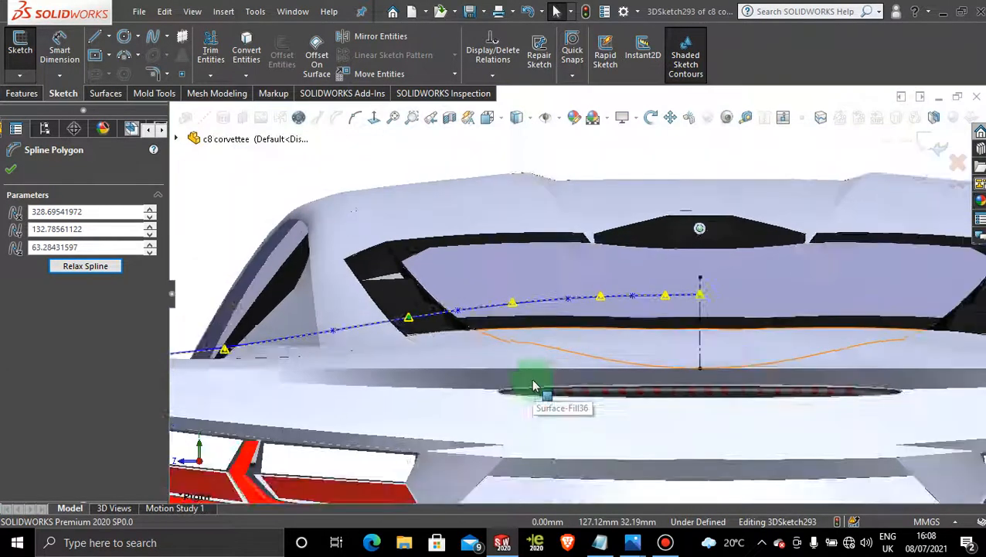
Smooth the spline's middle by raising control vertices to about Y 130.3, Y 135.2 and Y 136.7 mm, and adjust the one nearest the centerline
scroll(533, 385, up, 3)
scroll(416, 305, down, 2)
drag(371, 338, 369, 320)
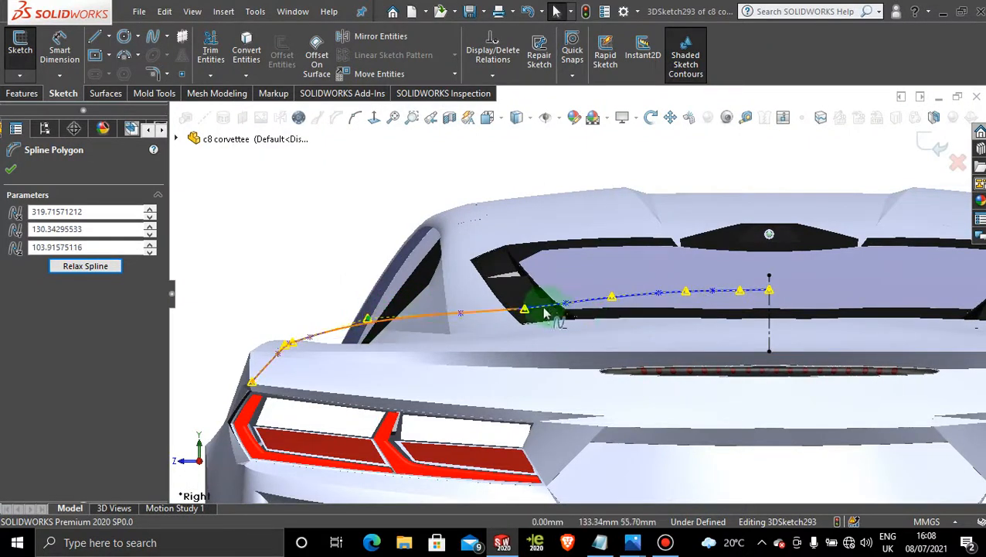
drag(525, 311, 512, 304)
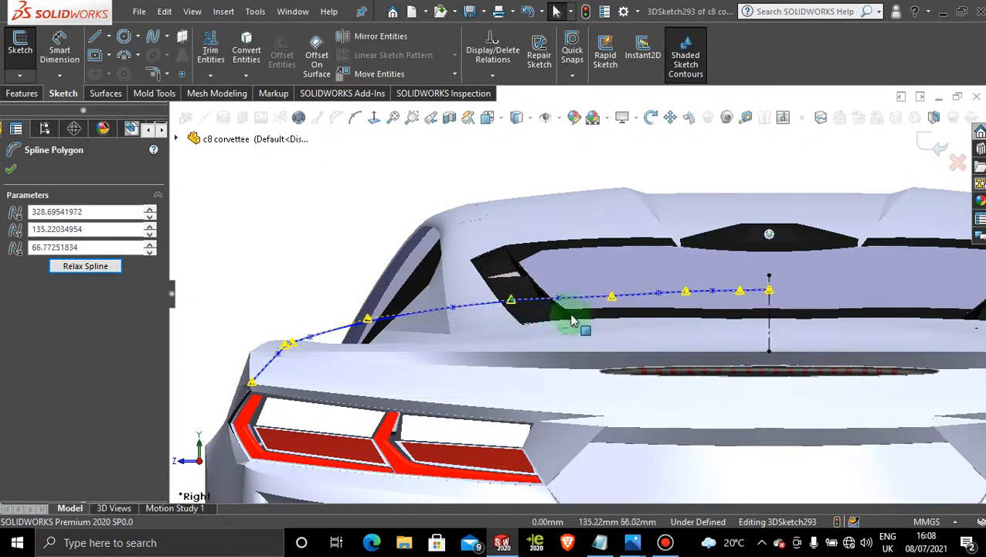
drag(616, 307, 610, 296)
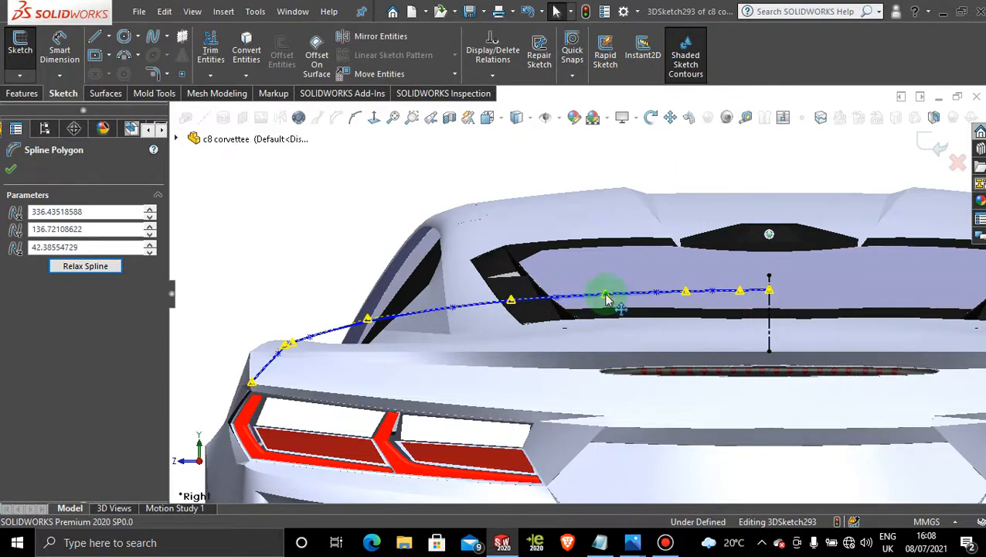
scroll(531, 295, down, 1)
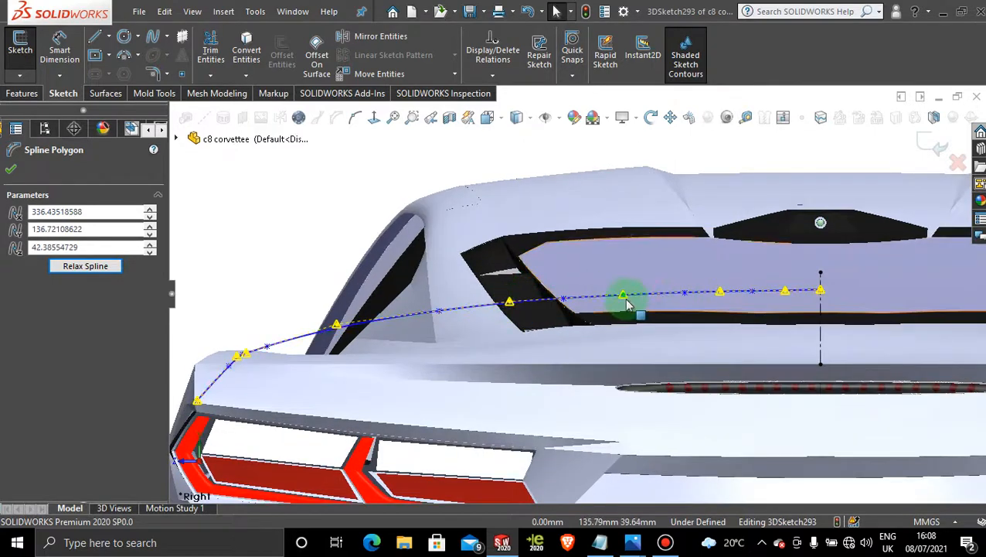
click(785, 294)
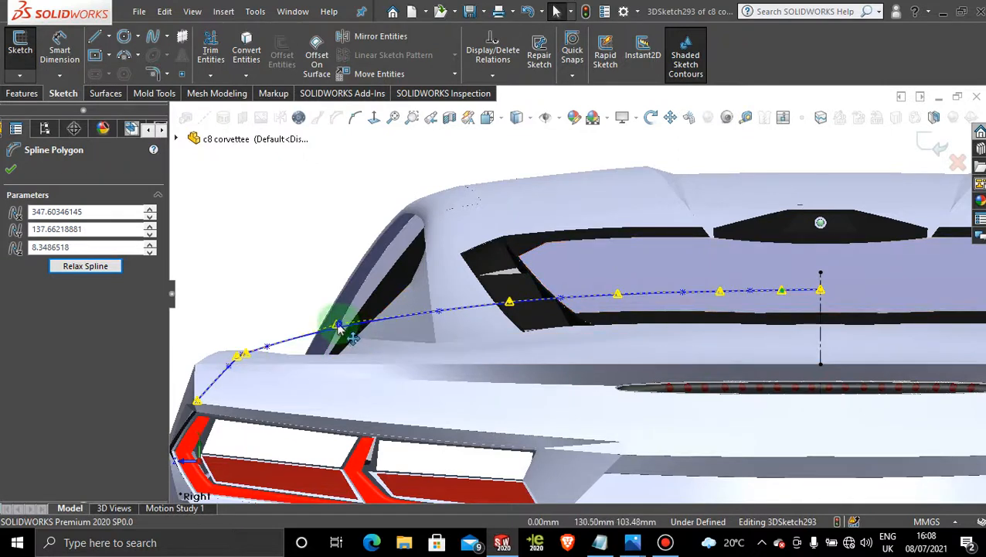
Form a raised outer corner above the taillight, placing control vertices at about Y 132.1, Z 118.7 mm and Y 126.7, Z 125.2 mm
drag(338, 326, 278, 317)
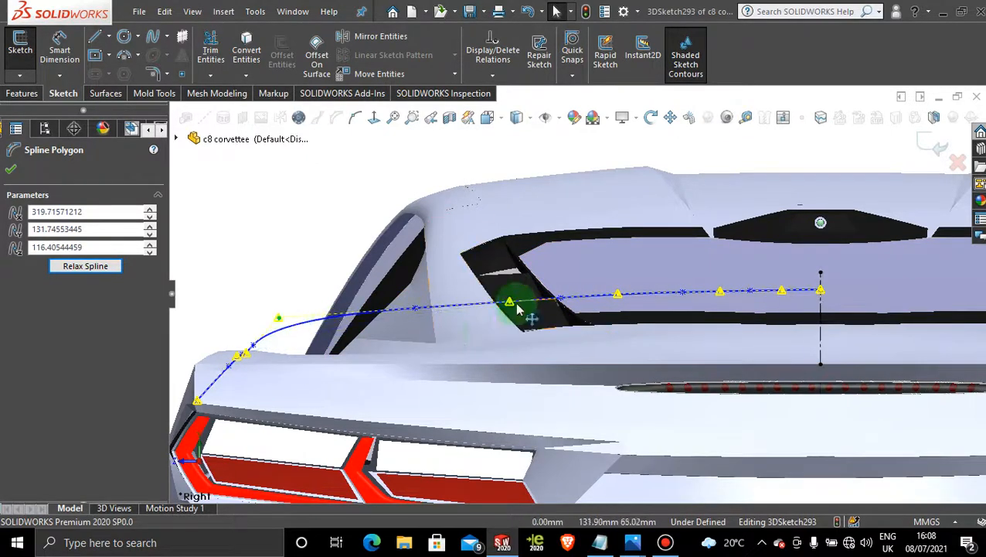
scroll(255, 349, down, 2)
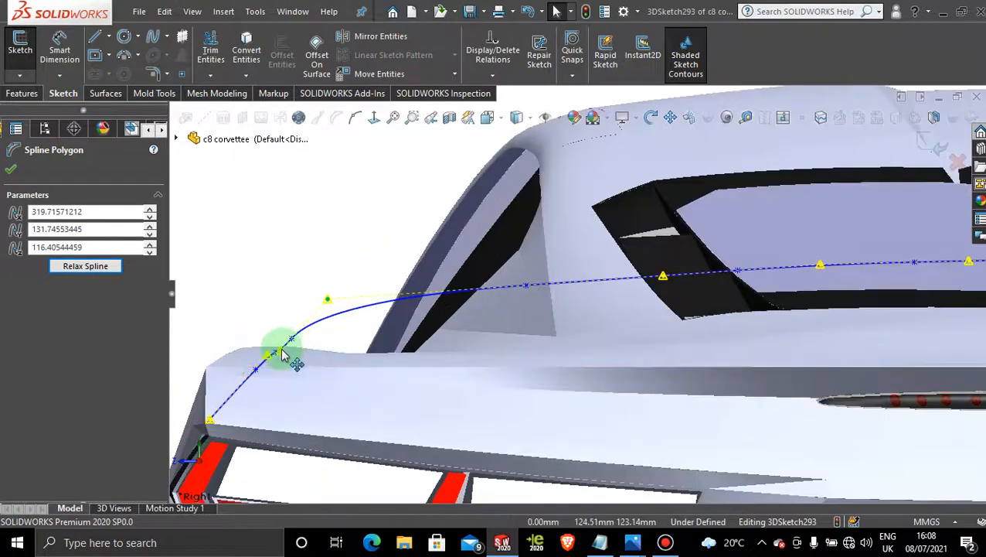
mouse_move(283, 355)
mouse_down()
mouse_move(303, 323)
mouse_move(265, 351)
mouse_up()
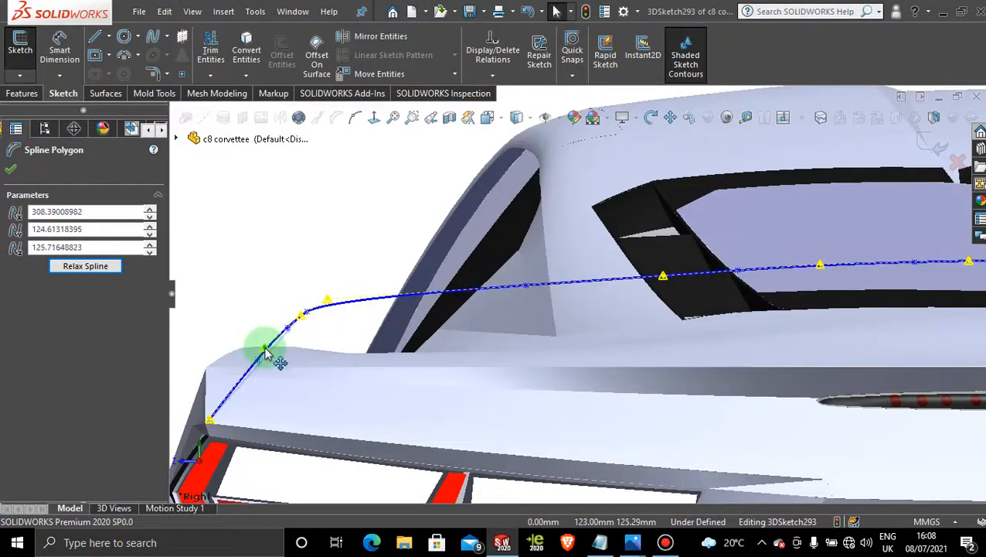
click(326, 300)
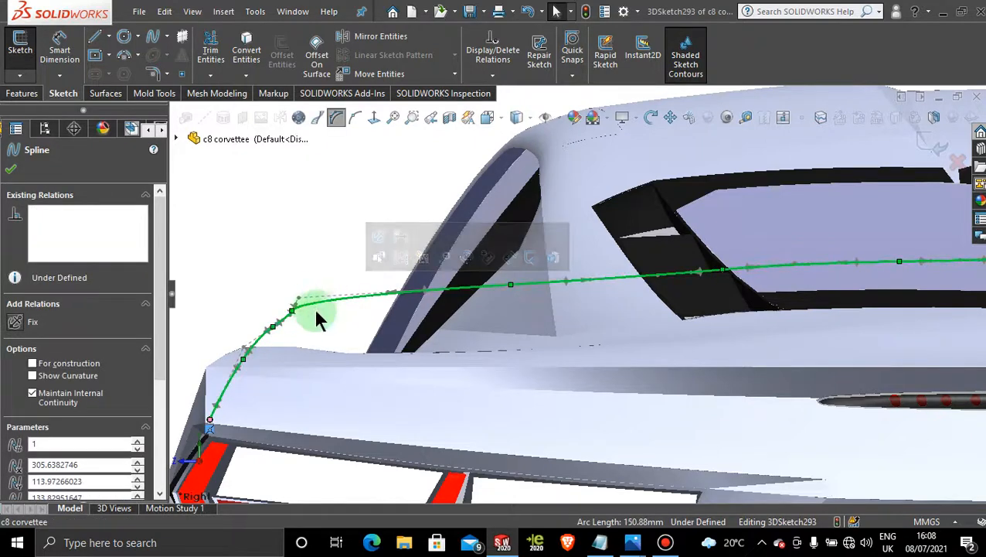
click(300, 297)
drag(312, 297, 313, 296)
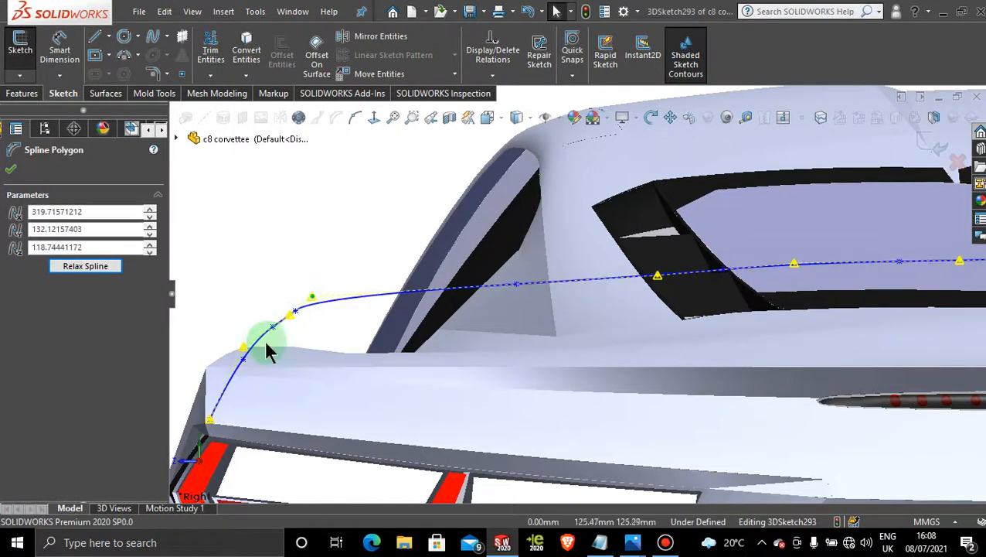
drag(243, 348, 278, 343)
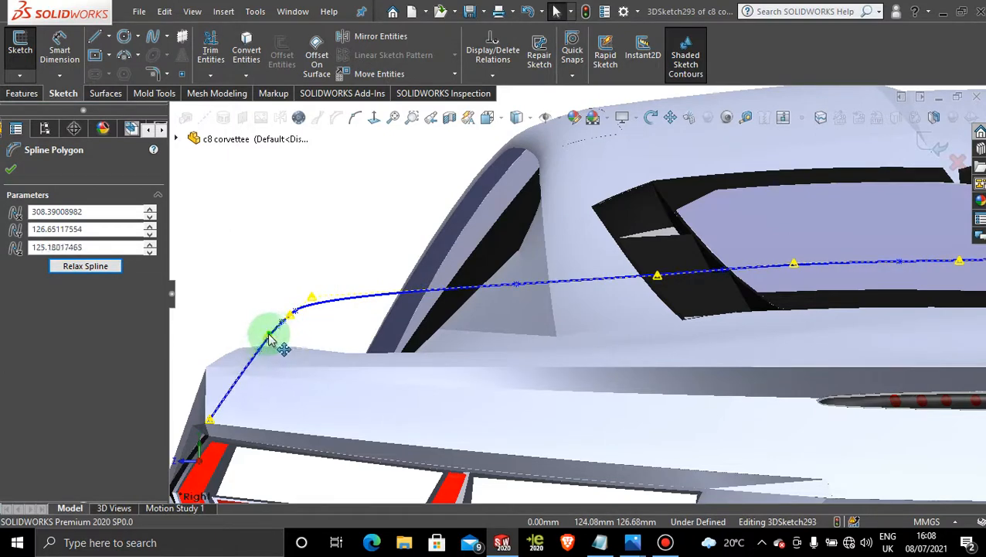
Refine the outer corner and straighten its slope with control vertices at about Y 129.9, Z 121.9 mm and Y 126.6, Z 124.9 mm
scroll(261, 339, down, 2)
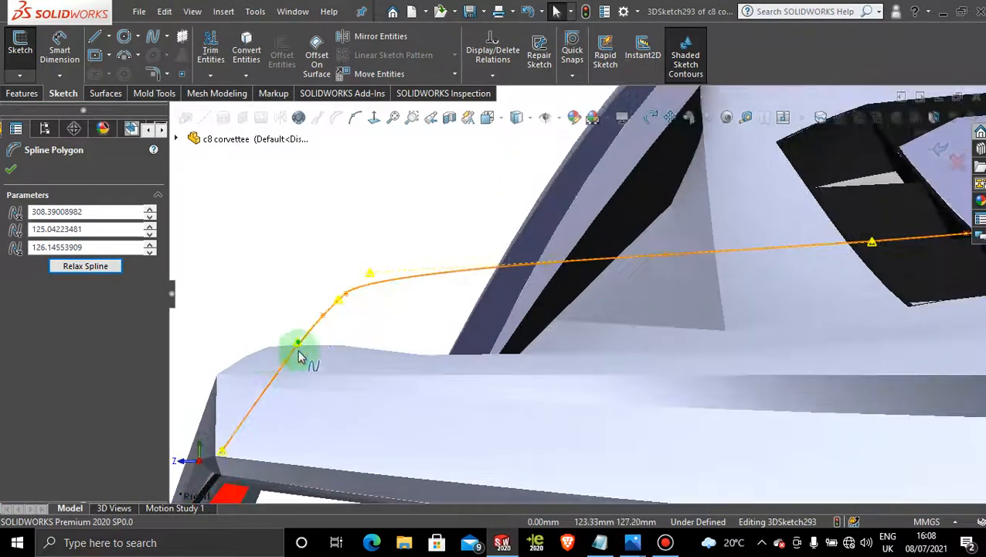
drag(300, 343, 301, 340)
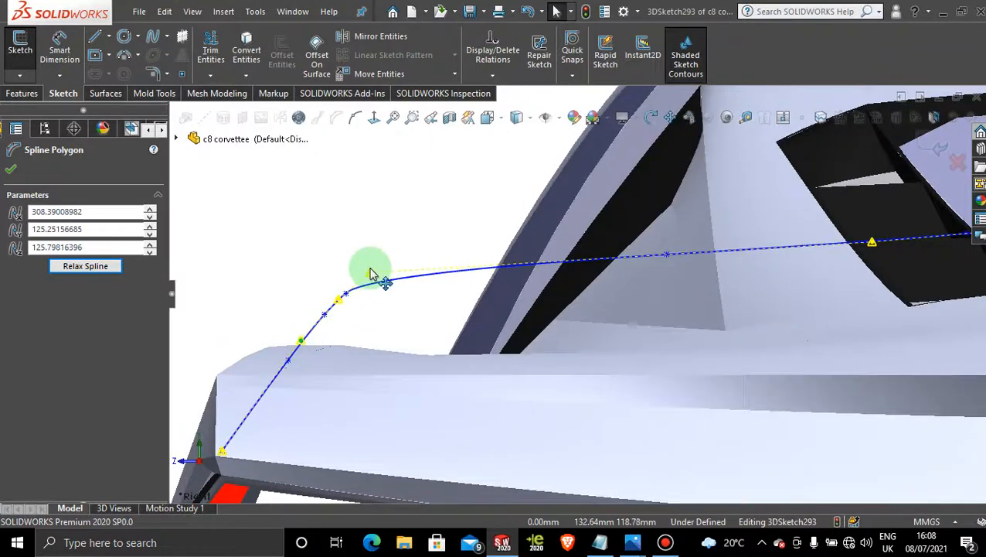
drag(370, 272, 361, 294)
scroll(319, 326, down, 1)
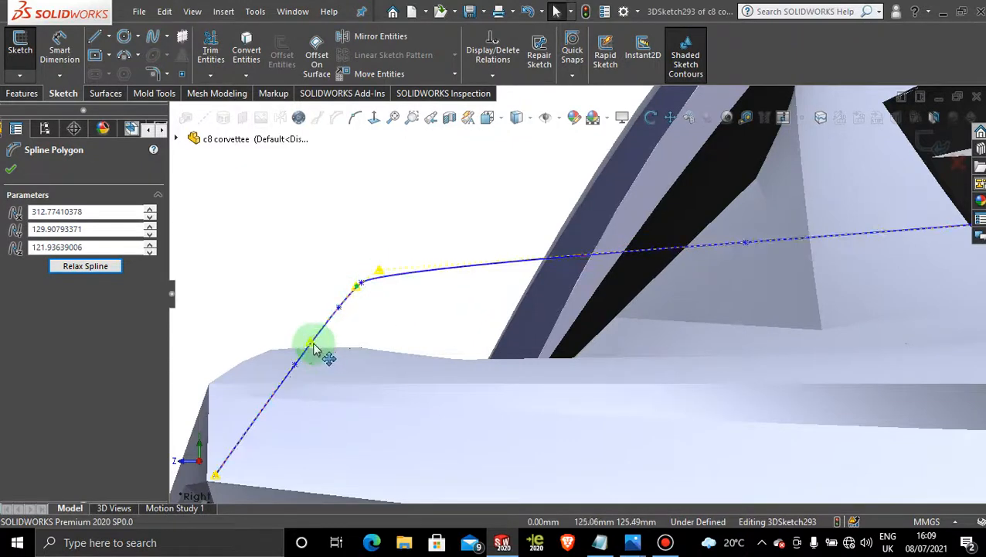
drag(319, 345, 325, 330)
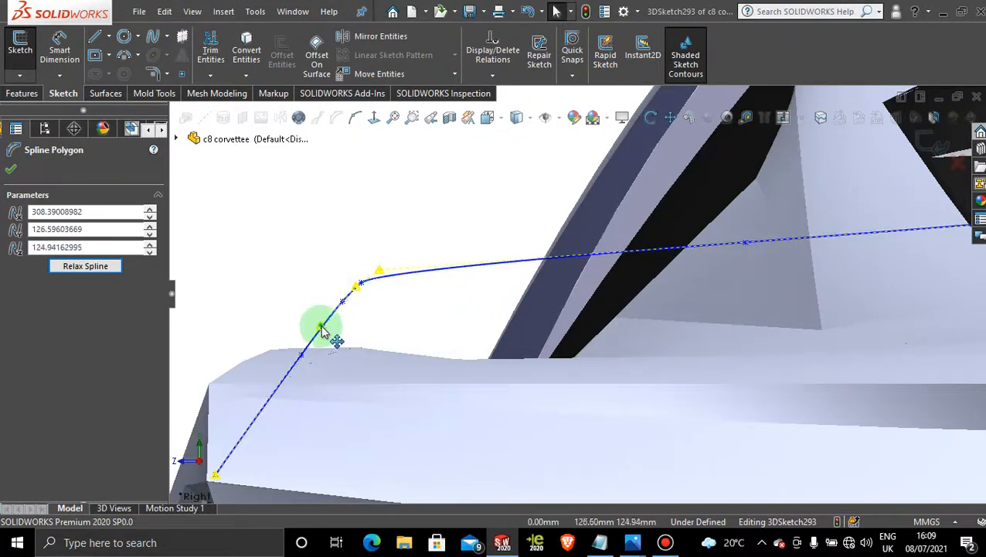
Fine-tune the inner control vertices near the centerline to about Y 136.3, Z 47.7 mm and Y 137.4, Z 22.9 mm
middle_drag(458, 273, 691, 301)
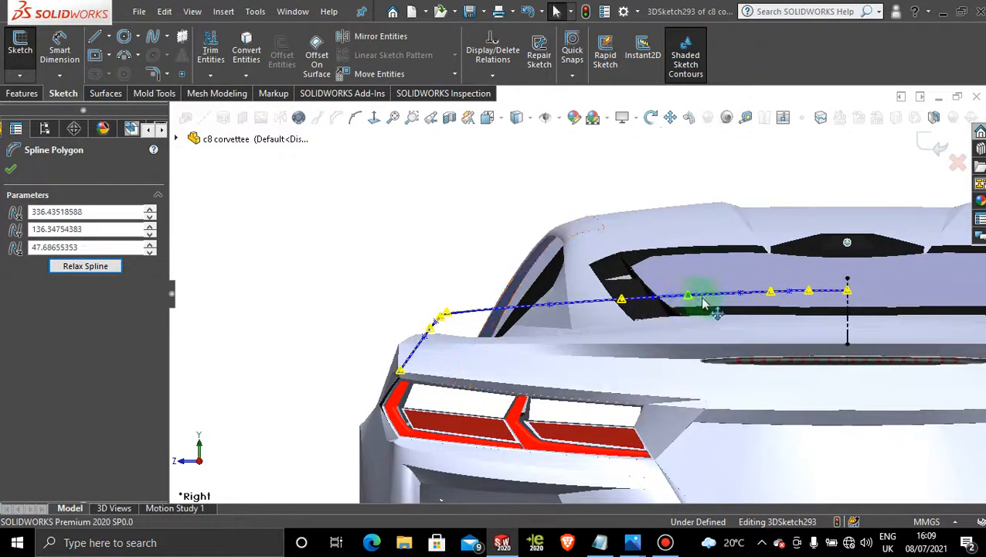
scroll(781, 297, down, 3)
click(752, 293)
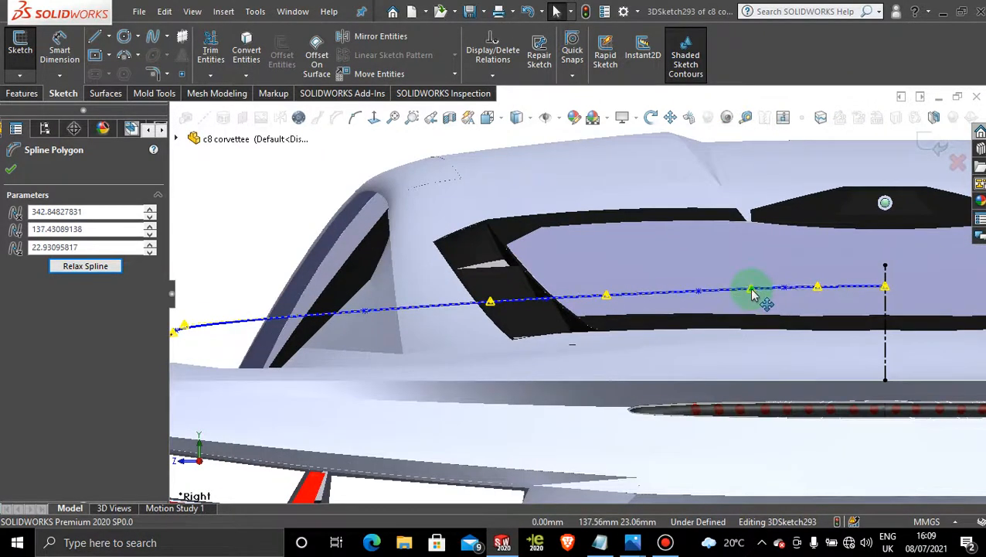
click(818, 290)
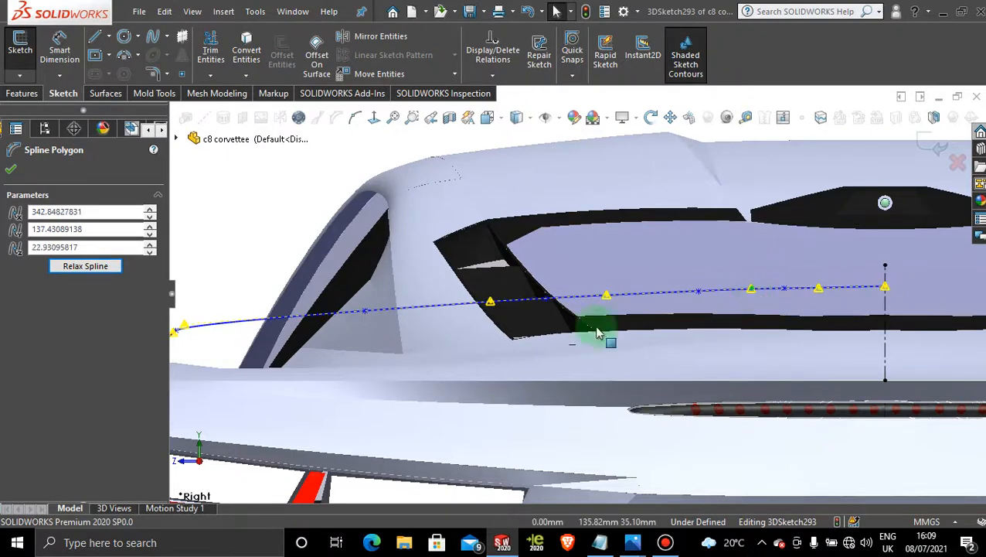
scroll(464, 363, up, 1)
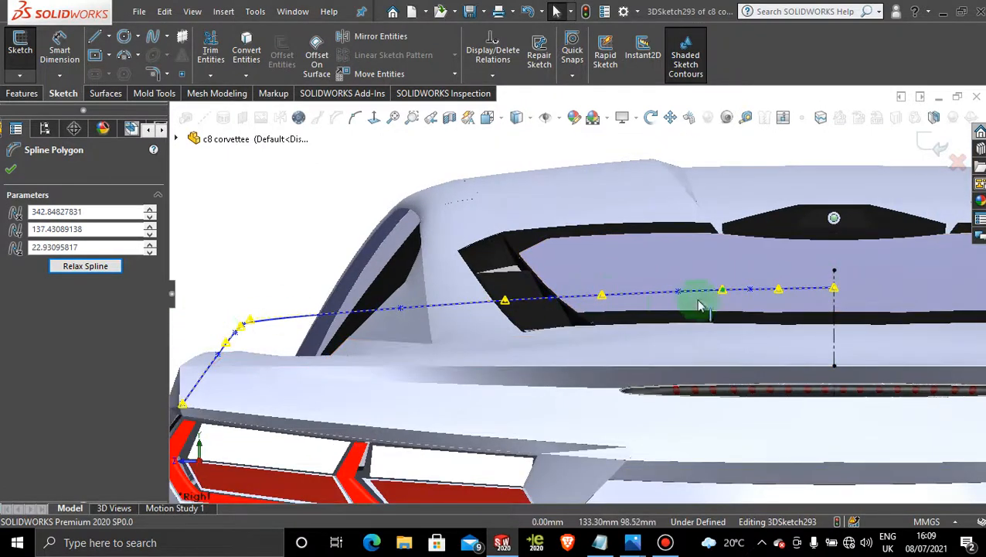
scroll(700, 306, down, 3)
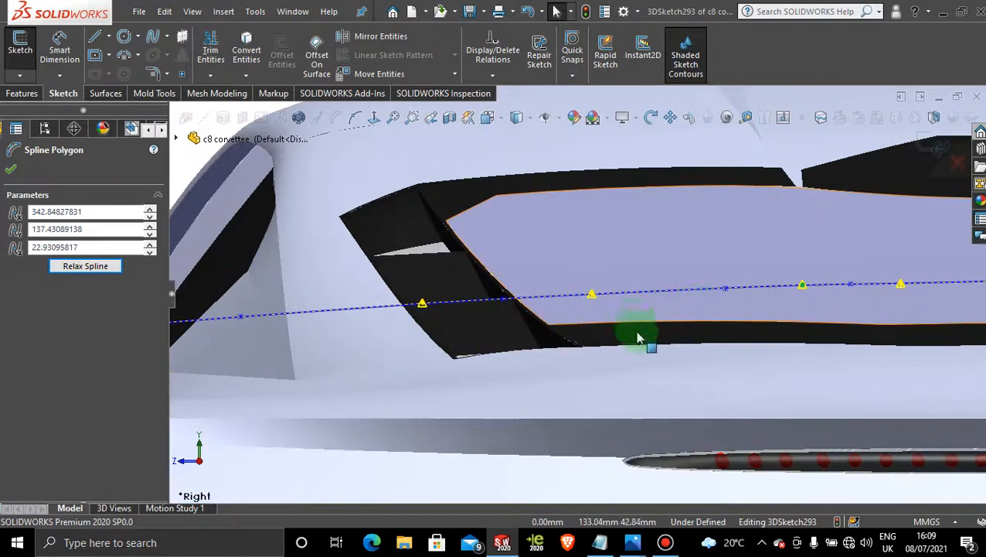
scroll(653, 304, up, 1)
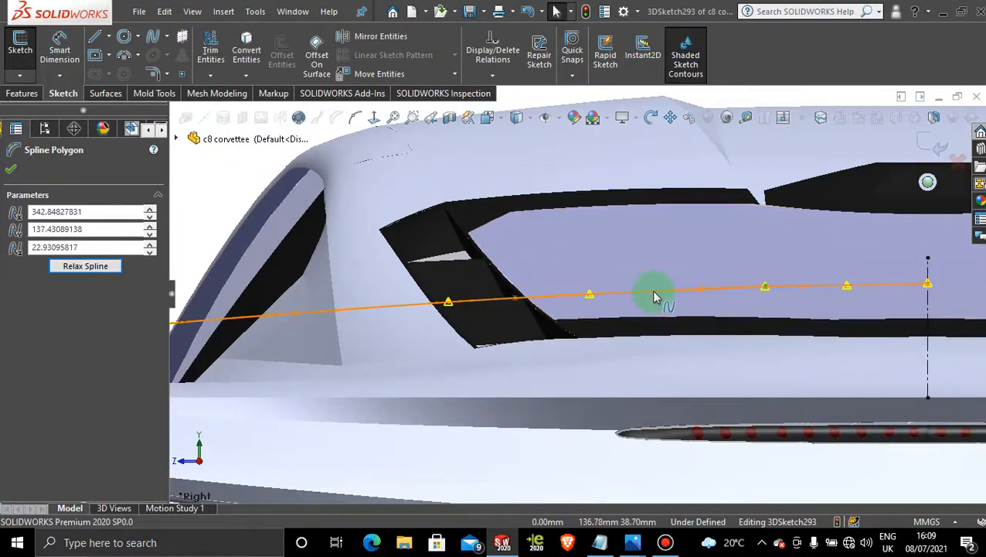
Move the second control vertex from the centerline to about Y 137.2, Z 23.6 mm
scroll(654, 297, down, 2)
drag(806, 288, 802, 292)
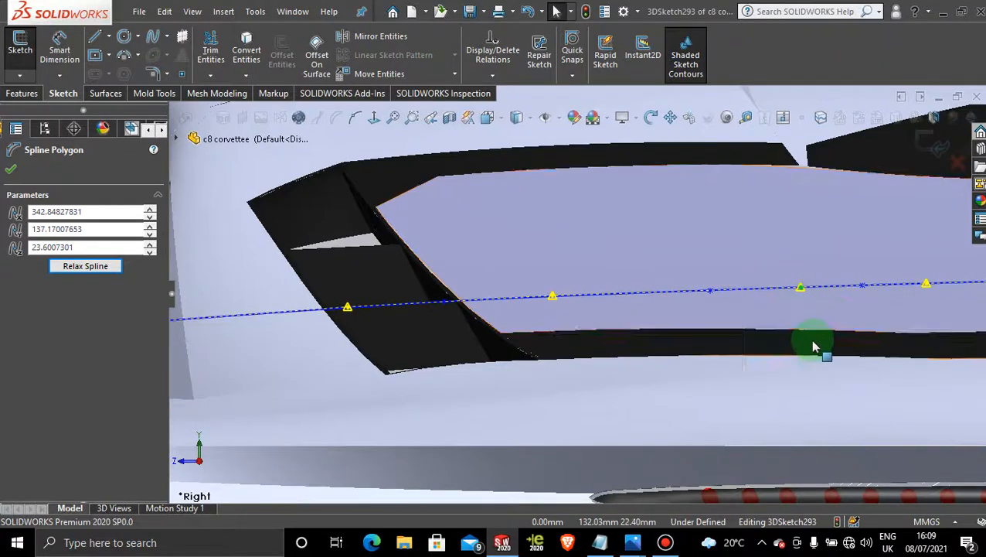
scroll(814, 346, up, 3)
scroll(486, 402, up, 4)
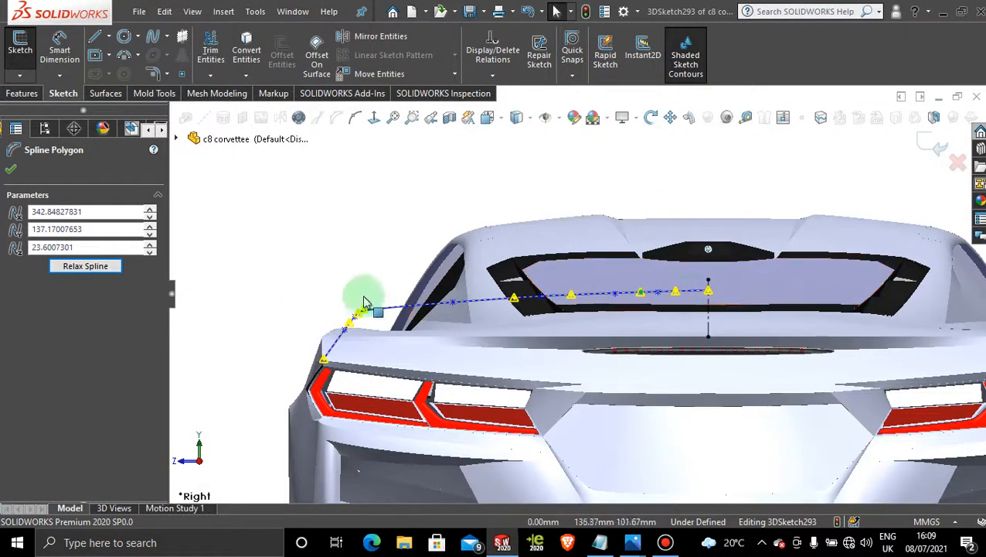
scroll(583, 236, up, 3)
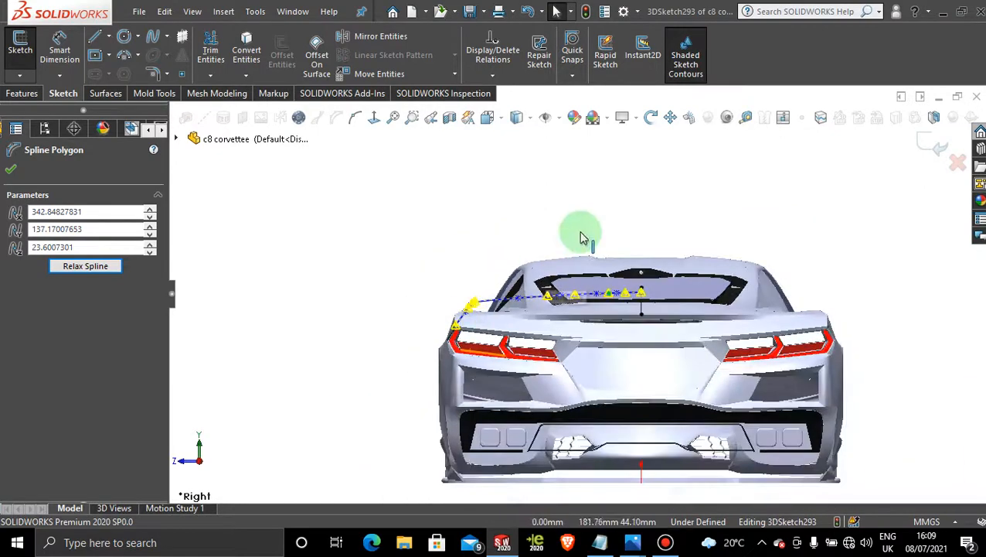
In the top view, shift the outer corner's control vertices inward along the taillight edge, one to about X 311.5, Z 121.6 mm
middle_drag(584, 235, 568, 330)
scroll(541, 362, up, 3)
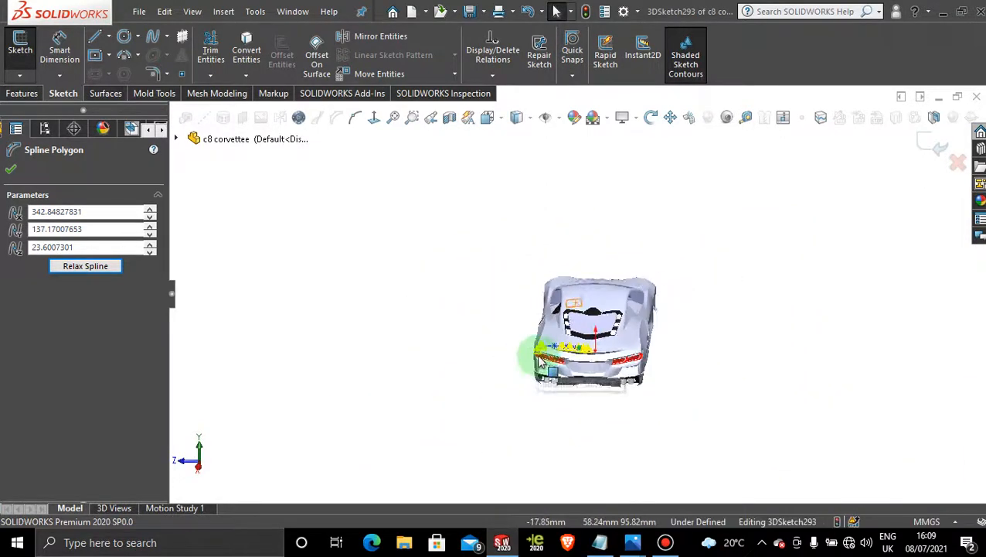
middle_drag(541, 362, 555, 403)
key(space)
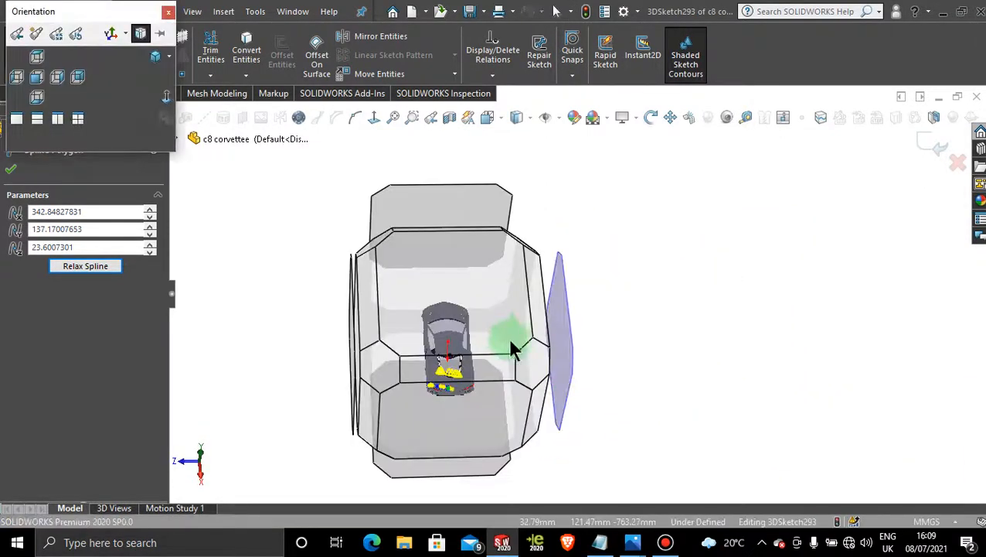
click(502, 332)
scroll(535, 403, down, 4)
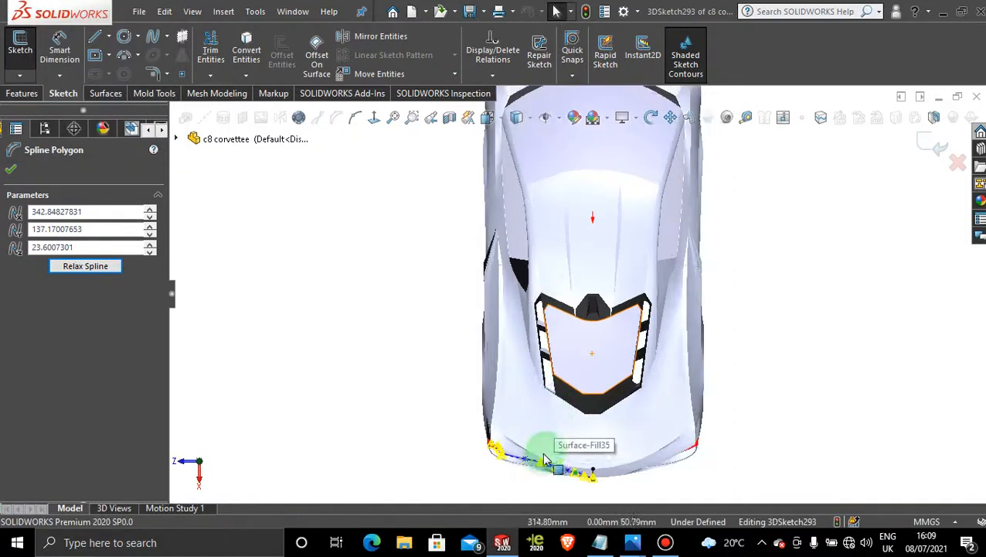
scroll(556, 459, down, 2)
scroll(566, 459, down, 5)
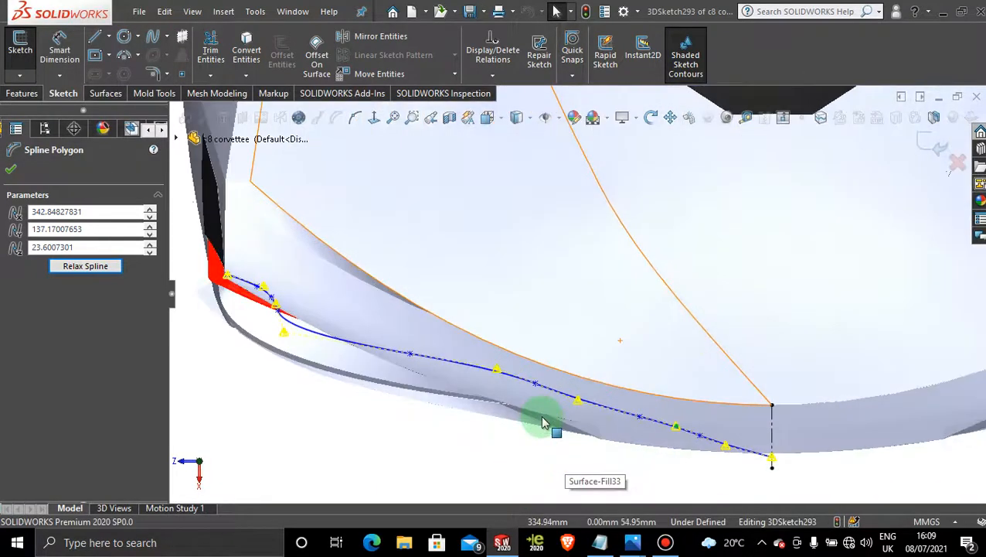
middle_drag(324, 309, 243, 300)
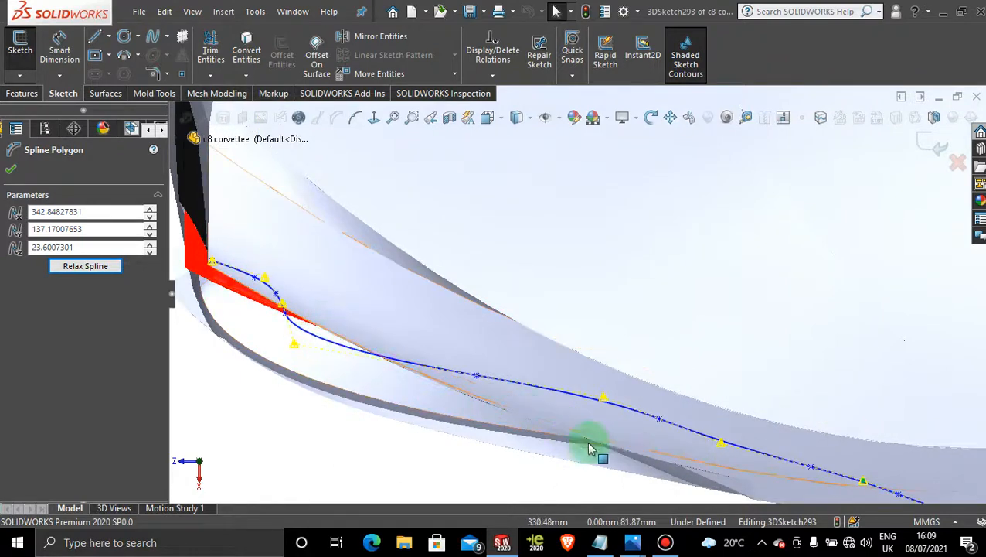
scroll(338, 308, down, 1)
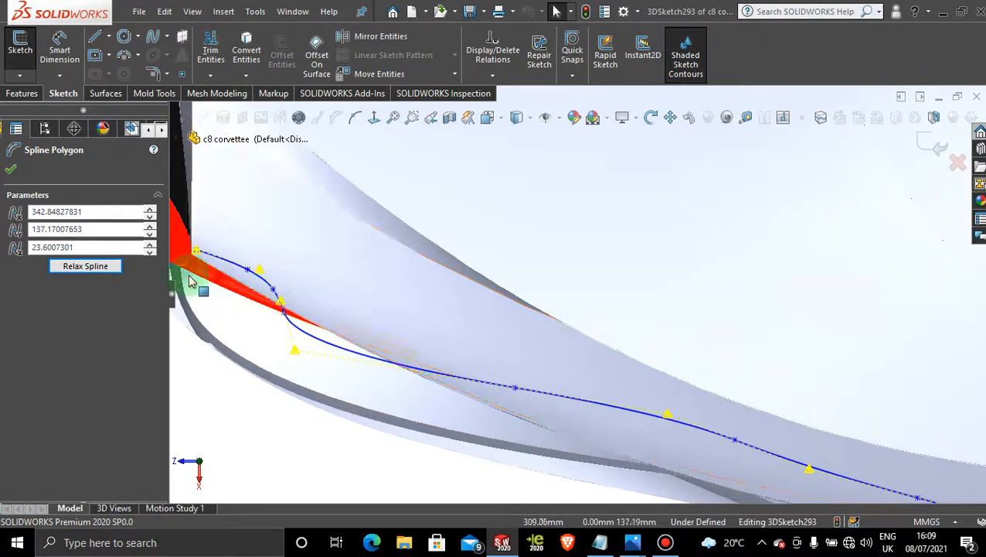
scroll(191, 277, down, 3)
drag(418, 353, 445, 354)
drag(420, 323, 426, 307)
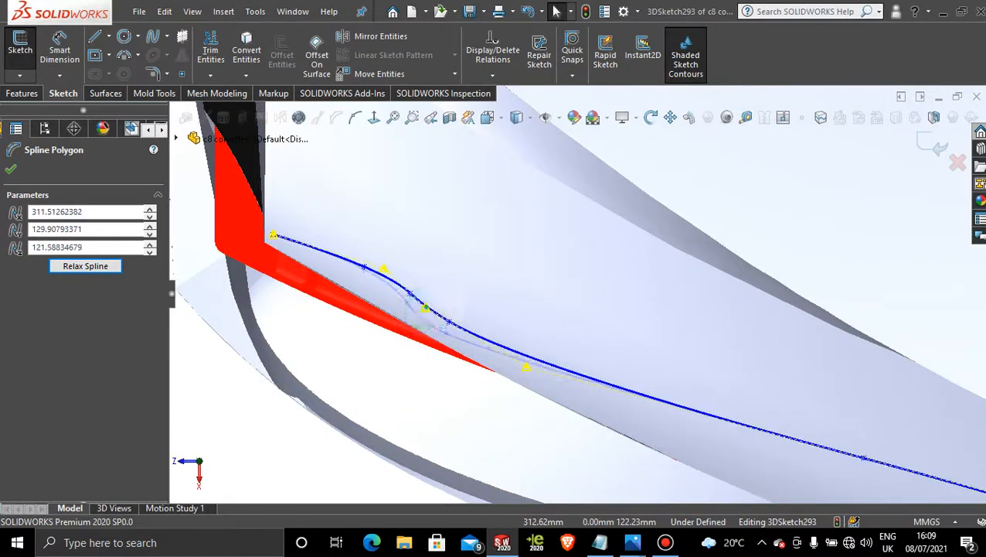
Align the outer control vertices in a smooth line beside the taillight, the innermost of them at about X 316.5, Z 114.0 mm
click(384, 270)
drag(385, 270, 367, 287)
drag(427, 313, 522, 375)
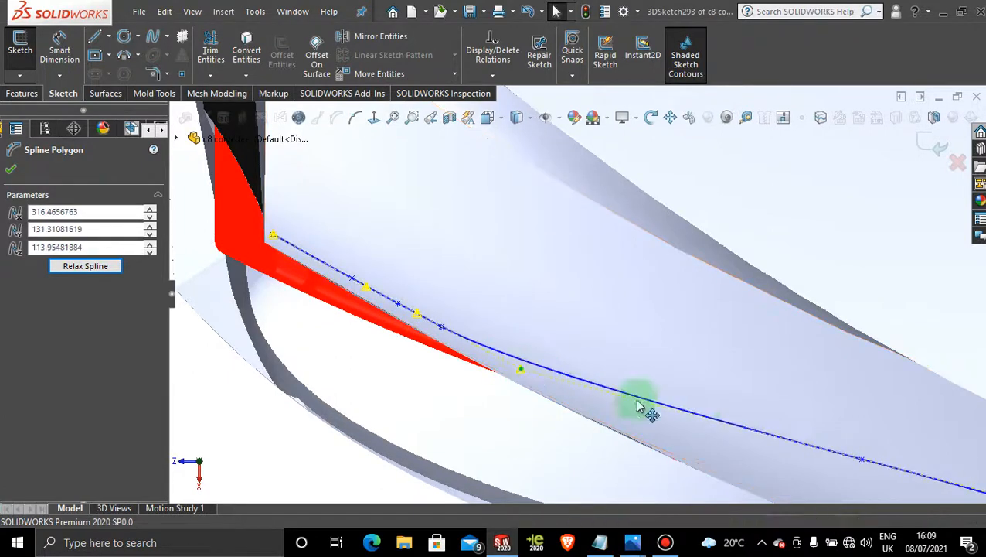
Pull the spline's middle control vertices rearward to follow the tail edge, placing the inner one at about X 349.0, Z 25.6 mm
scroll(748, 430, up, 6)
scroll(840, 394, down, 1)
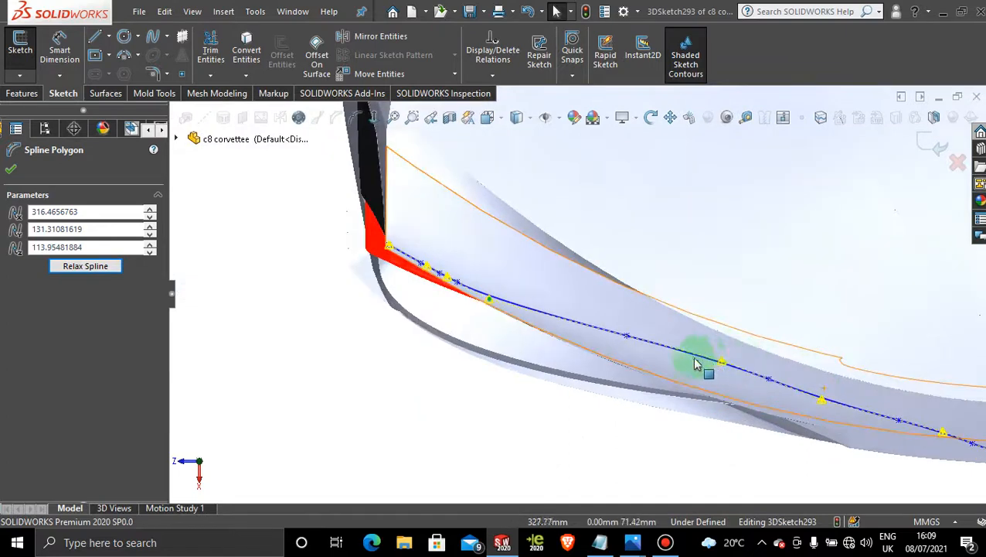
drag(721, 362, 697, 394)
drag(822, 400, 934, 467)
scroll(843, 462, up, 4)
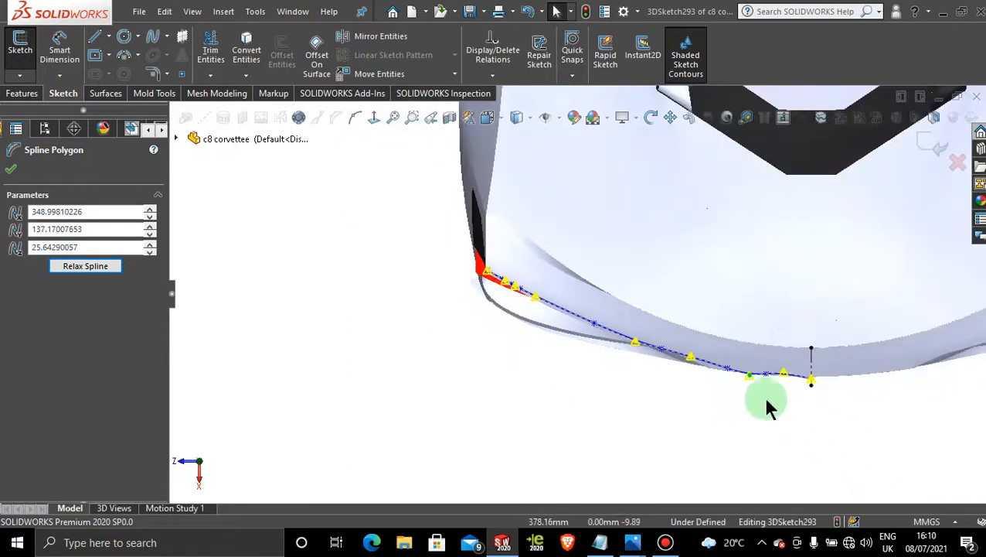
Smooth the curve near the centerline with control vertices at about X 350.2, Z 11.3 mm, X 343.7, Z 50.3 mm and X 348.6, Z 29.7 mm
scroll(763, 395, down, 4)
scroll(725, 269, down, 5)
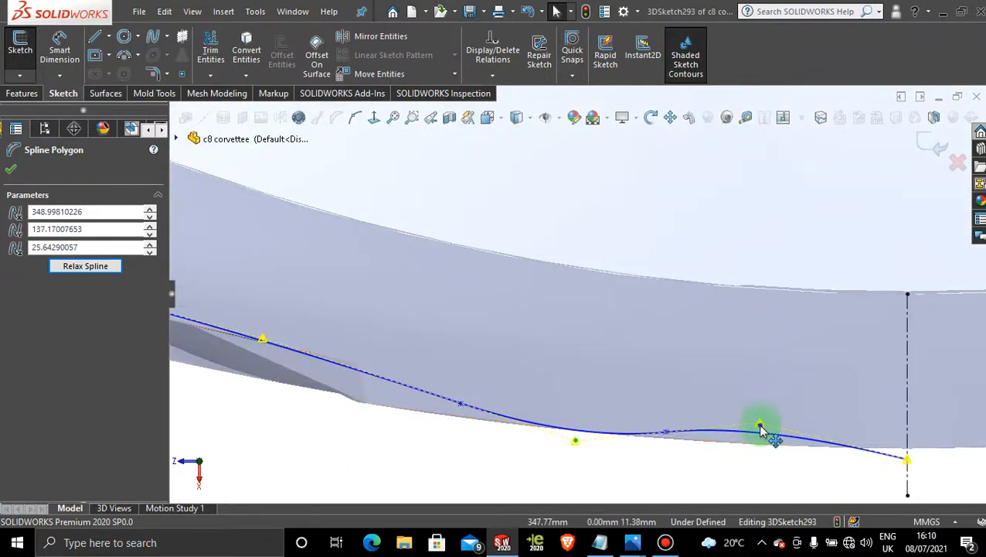
drag(760, 425, 760, 456)
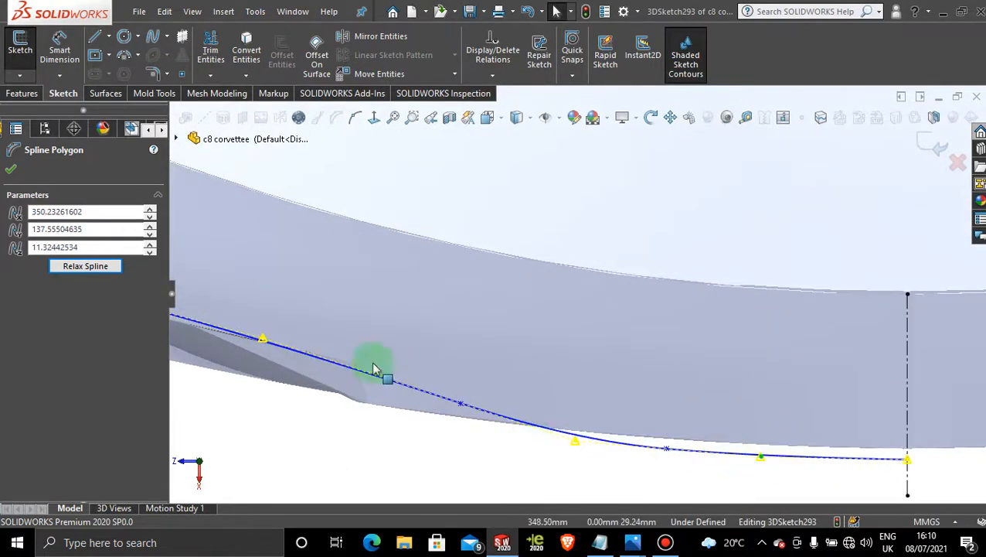
scroll(290, 343, up, 2)
scroll(355, 343, down, 1)
drag(379, 327, 368, 354)
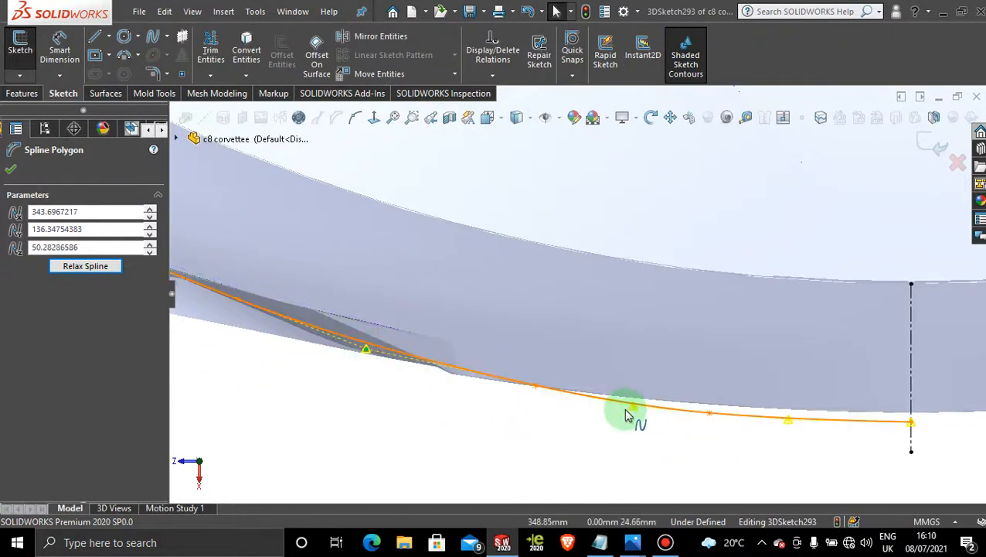
drag(632, 410, 590, 404)
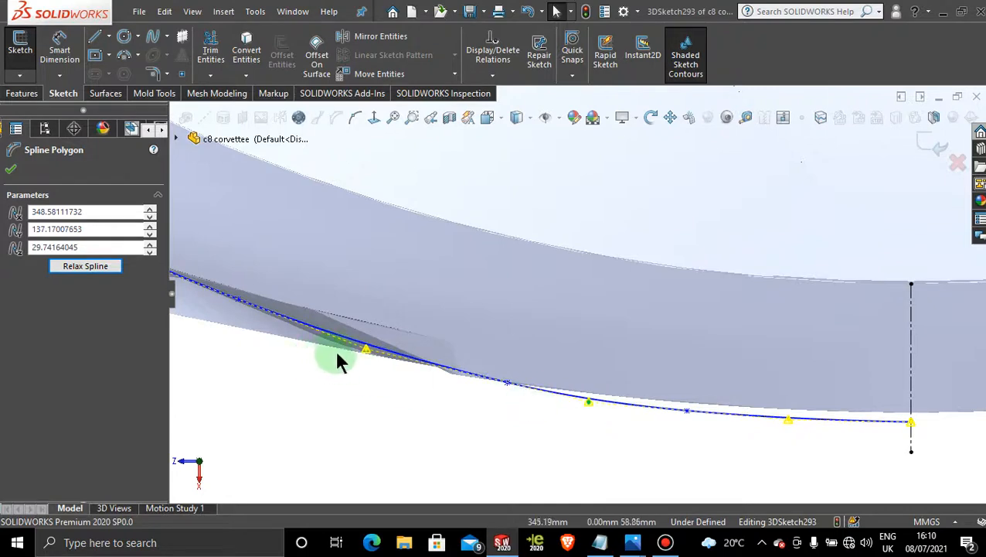
Shift the control vertex midway along the tail edge outward to about X 330.0, Z 88.1 mm
middle_drag(334, 350, 363, 266)
drag(575, 356, 531, 352)
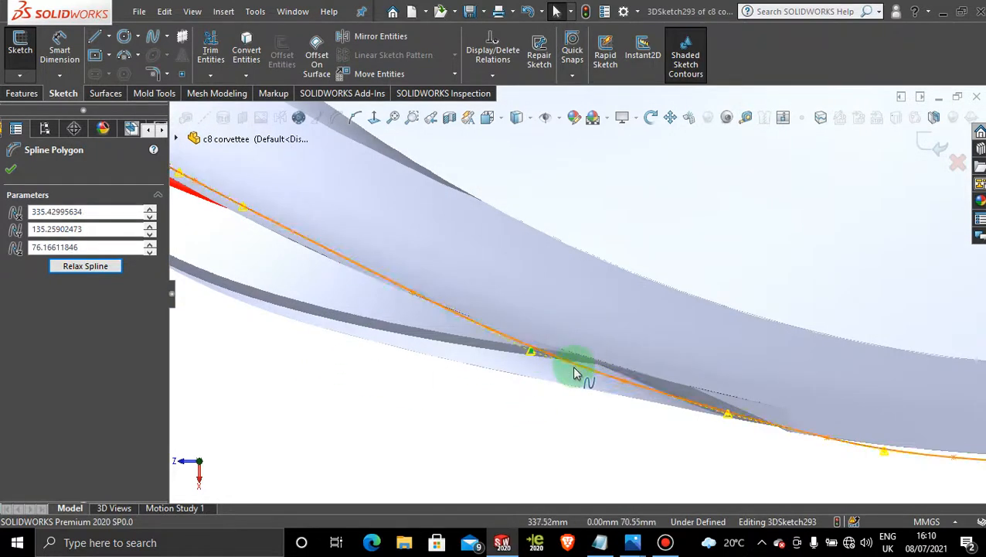
scroll(575, 367, up, 1)
scroll(371, 262, up, 2)
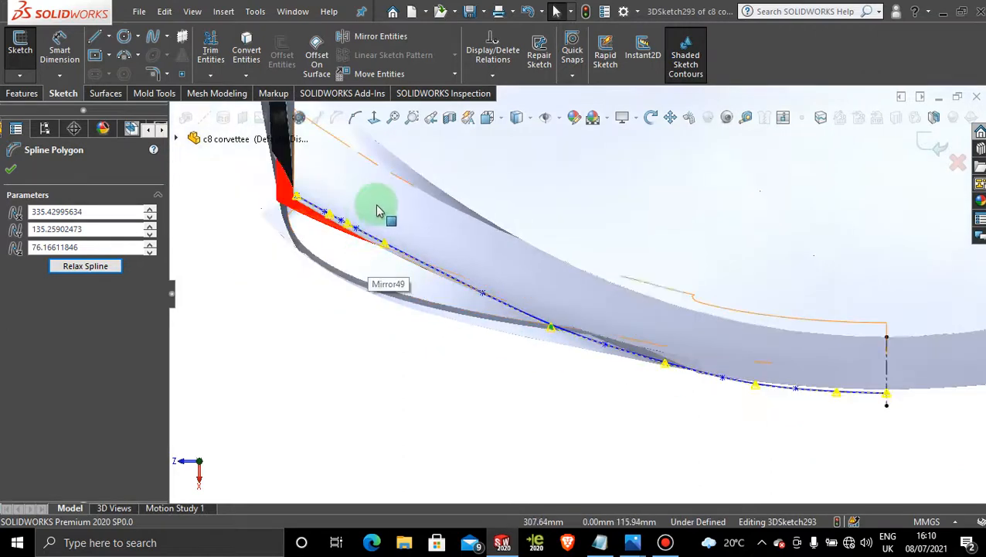
scroll(379, 209, down, 1)
drag(602, 366, 535, 333)
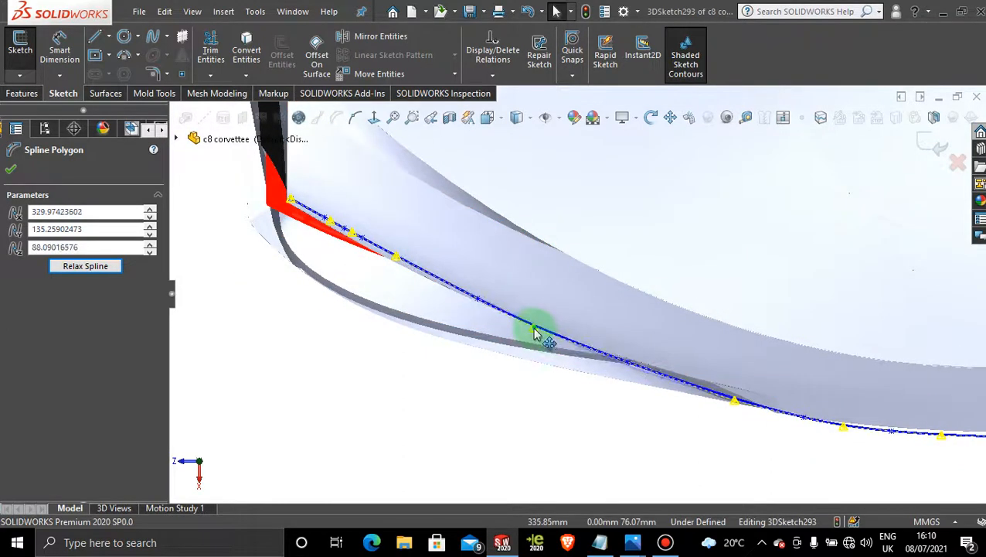
Refine the control vertices beside the taillight's inner tip, placing the corner one at about X 312.1, Z 122.7 mm
click(395, 259)
scroll(418, 260, down, 2)
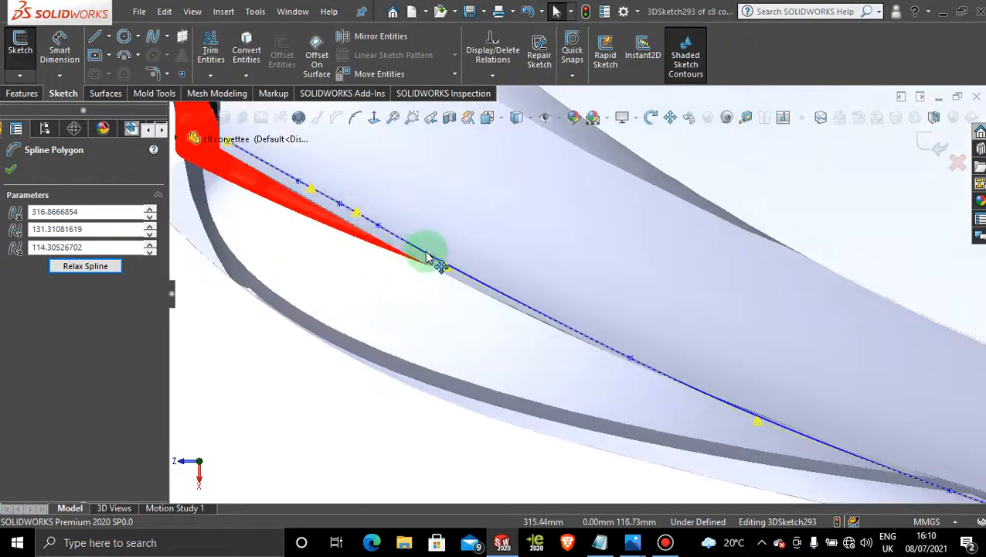
drag(416, 258, 378, 224)
scroll(381, 226, down, 2)
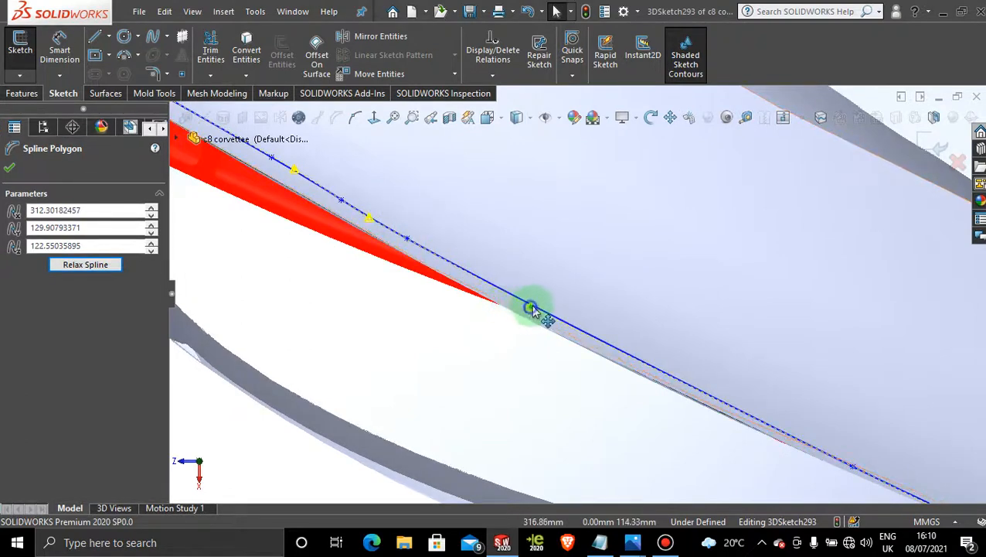
drag(532, 309, 534, 302)
drag(368, 222, 372, 220)
scroll(526, 307, up, 2)
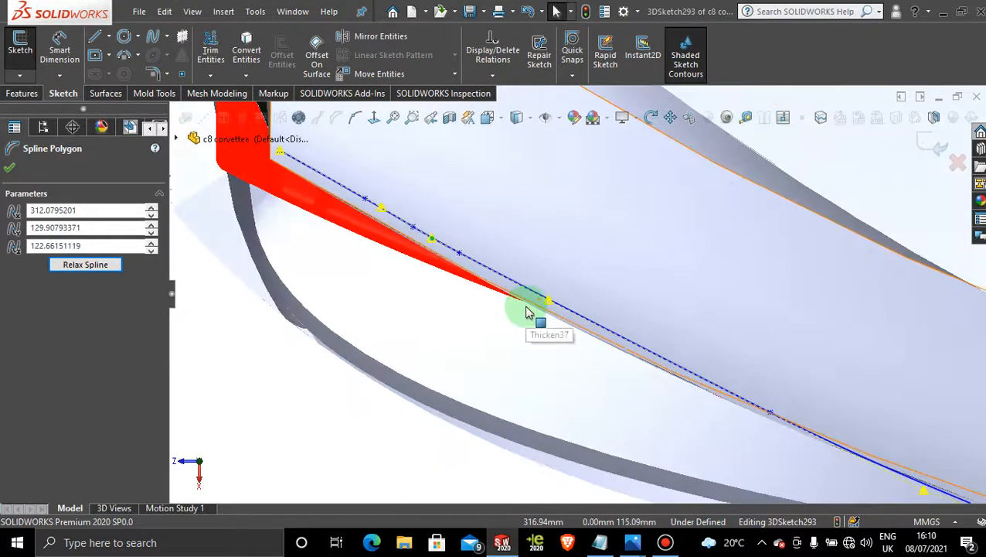
Fine-tune the second control vertex from the centerline to about X 348.5, Z 28.8 mm in the top view
scroll(605, 320, up, 3)
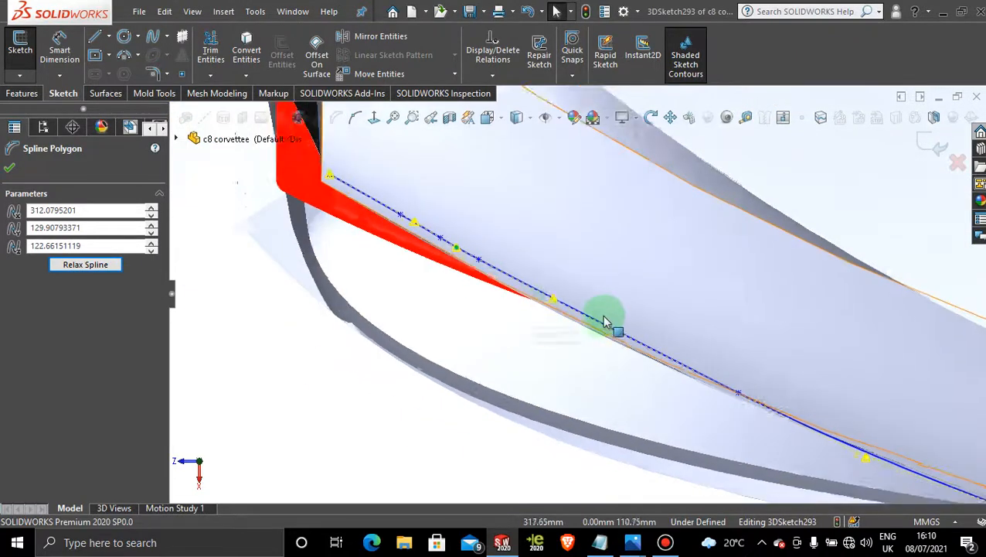
scroll(842, 425, up, 1)
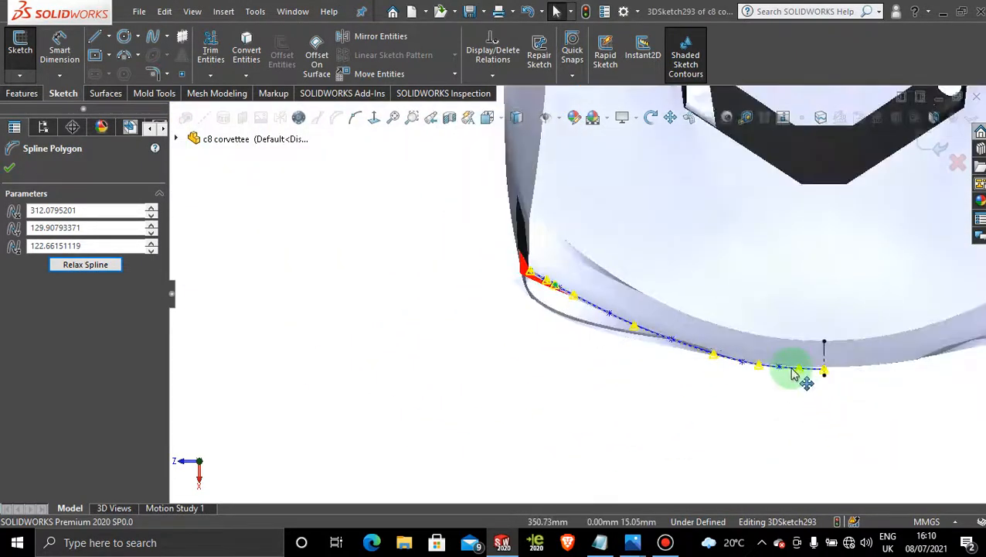
scroll(796, 375, down, 3)
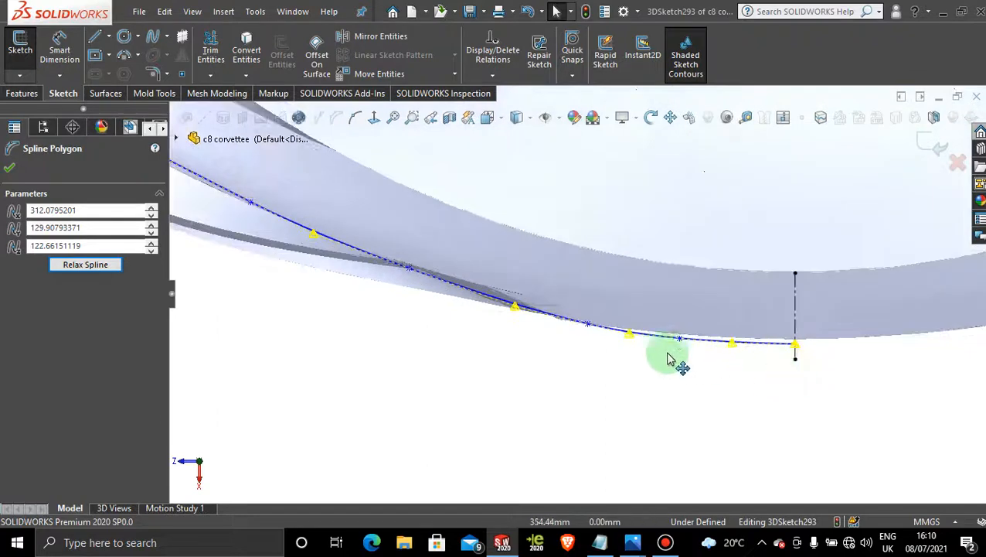
click(629, 338)
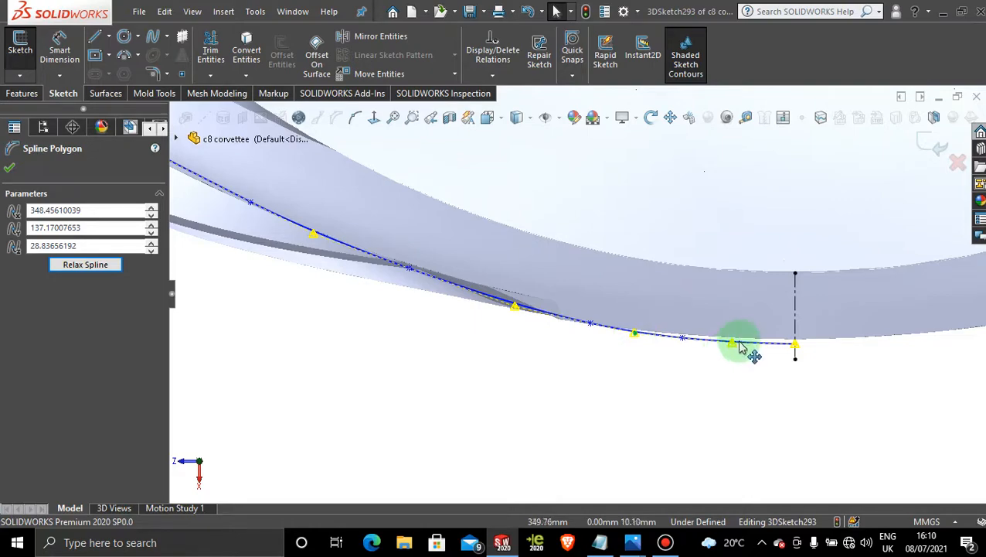
scroll(688, 379, up, 4)
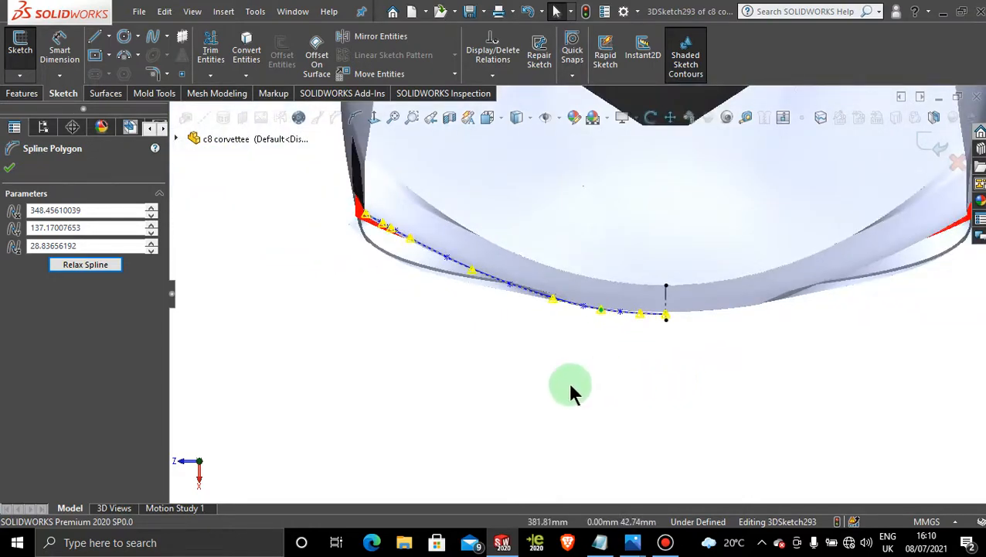
In the rear view of the car, lower the middle control vertex to about Y 134.1, Z 87.3 mm
middle_drag(570, 392, 570, 213)
key(space)
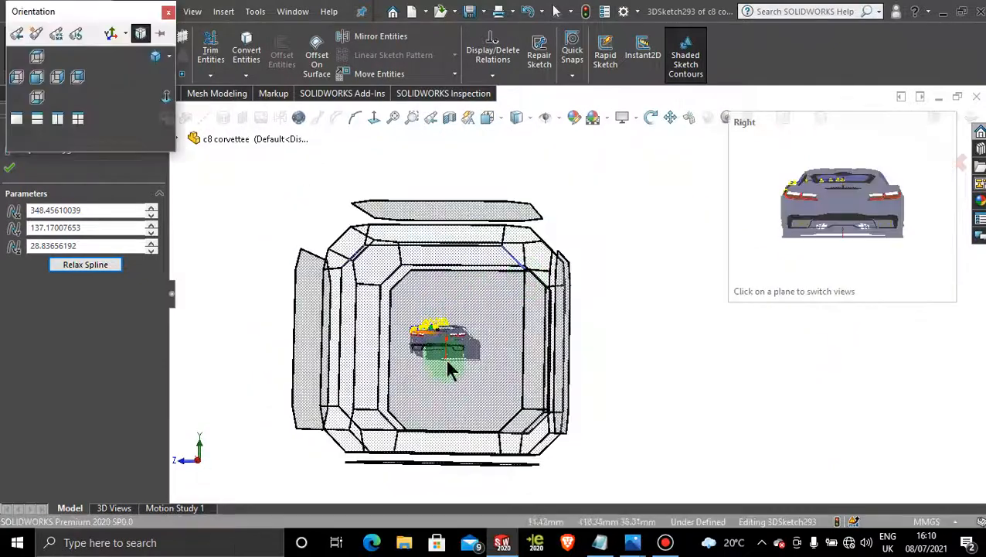
click(451, 364)
scroll(541, 255, down, 10)
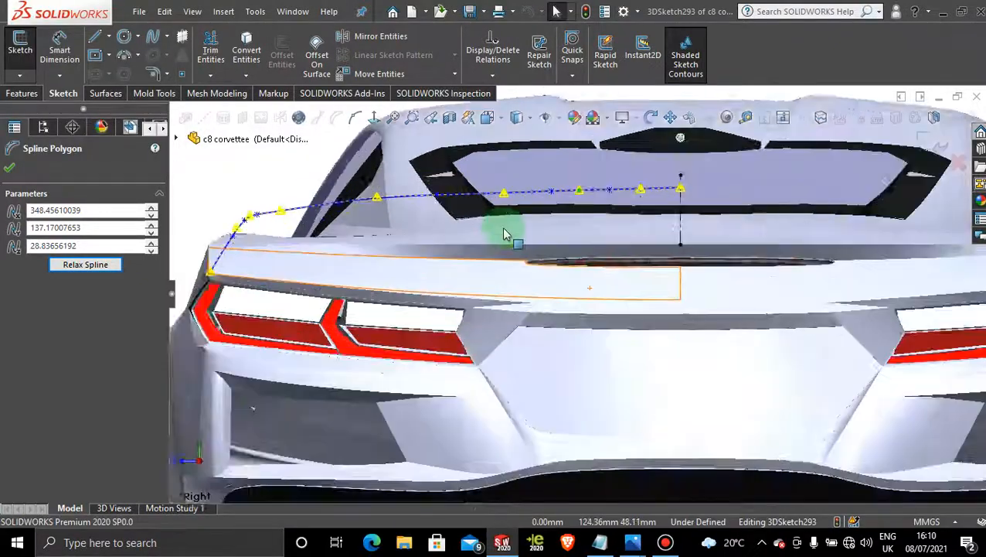
scroll(298, 215, up, 2)
scroll(355, 206, down, 3)
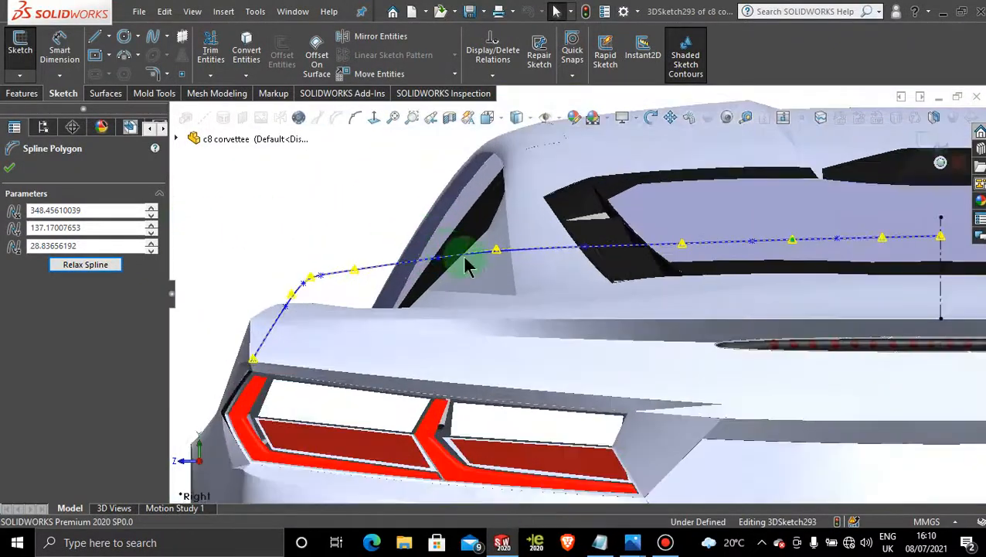
drag(494, 254, 493, 258)
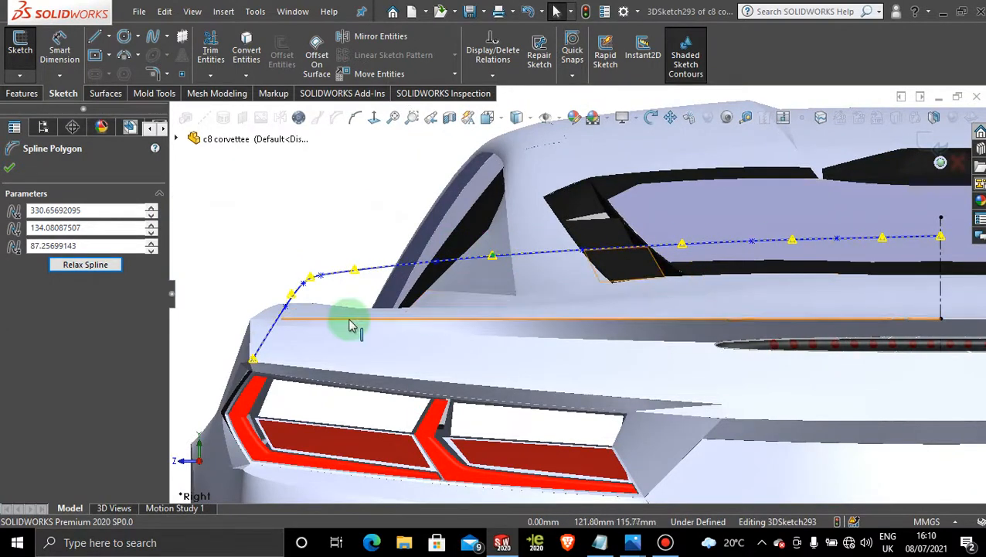
Tighten the raised outer corner by shifting its control vertices outward, the corner one to about Y 129.5, Z 123.3 mm
scroll(345, 292, down, 3)
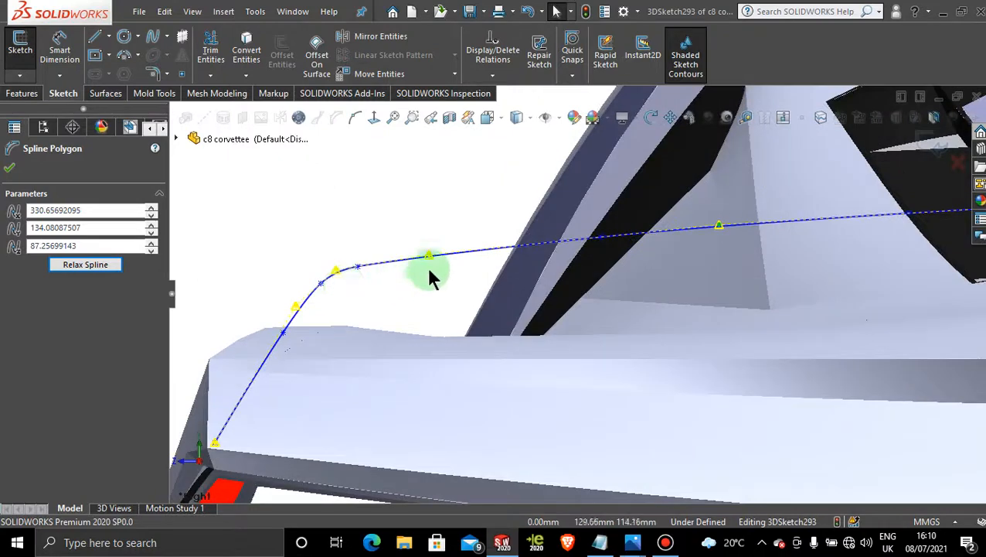
drag(429, 271, 335, 273)
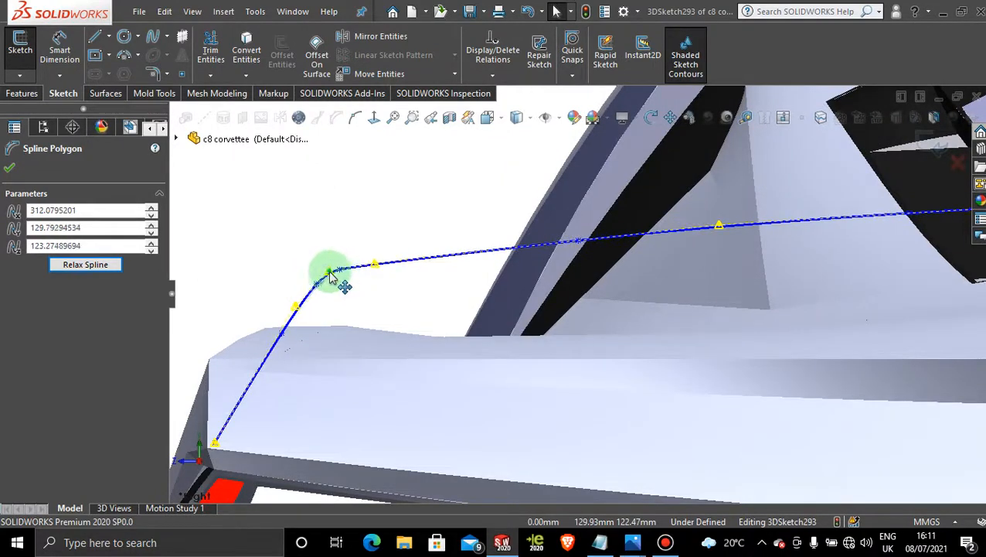
scroll(410, 388, up, 2)
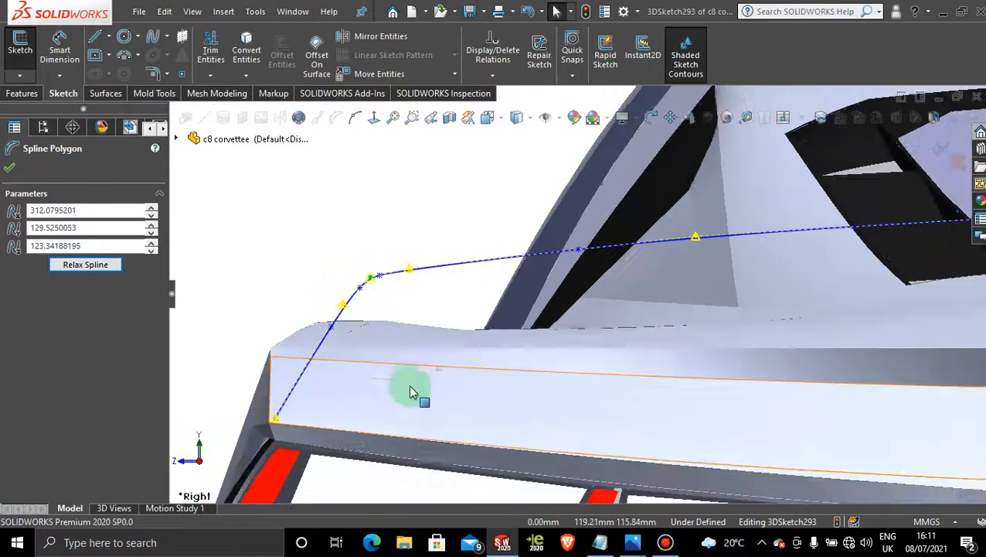
Inspect the spoiler spline's profile from the side of the car, around the taillight and rear deck
scroll(454, 407, up, 4)
middle_drag(454, 408, 541, 392)
key(space)
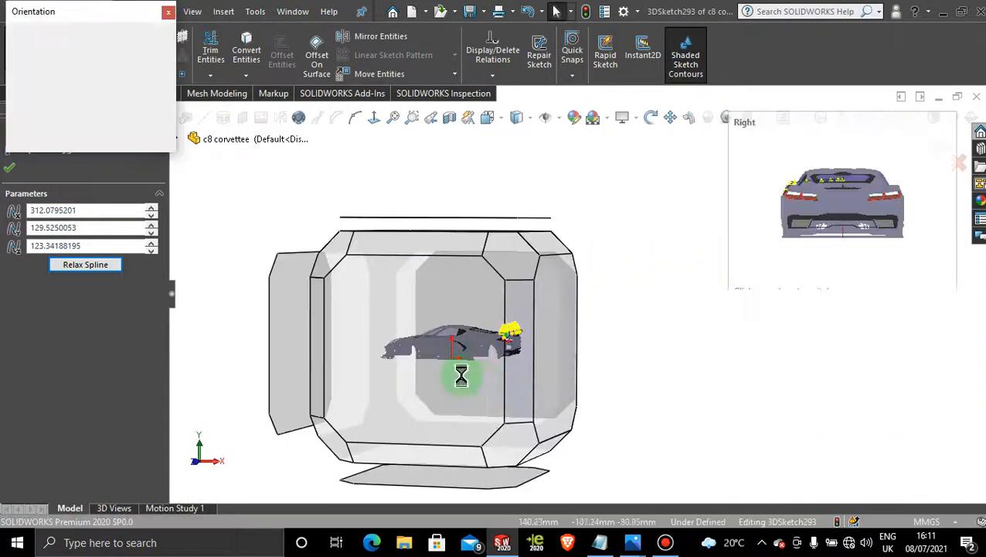
click(464, 383)
scroll(777, 292, down, 10)
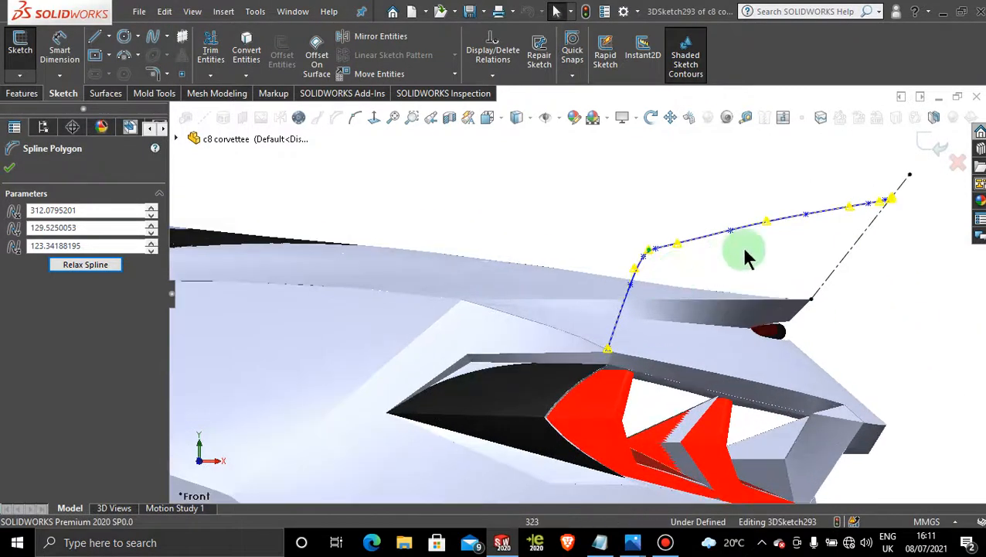
scroll(754, 251, down, 2)
middle_drag(715, 336, 574, 447)
In the top view, move the control vertex near the taillight's inner tip to about X 314.9, Z 117.6 mm
key(space)
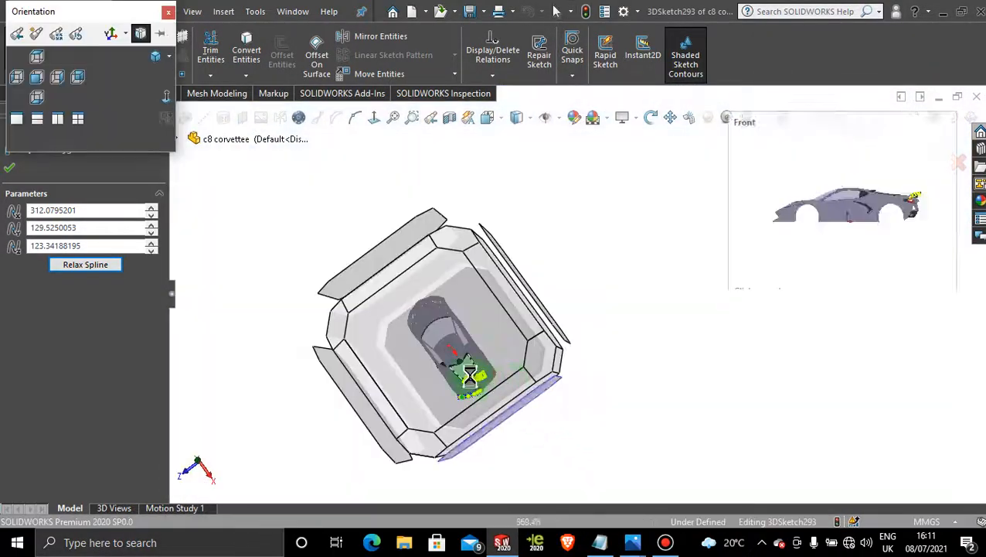
click(471, 379)
scroll(541, 433, down, 8)
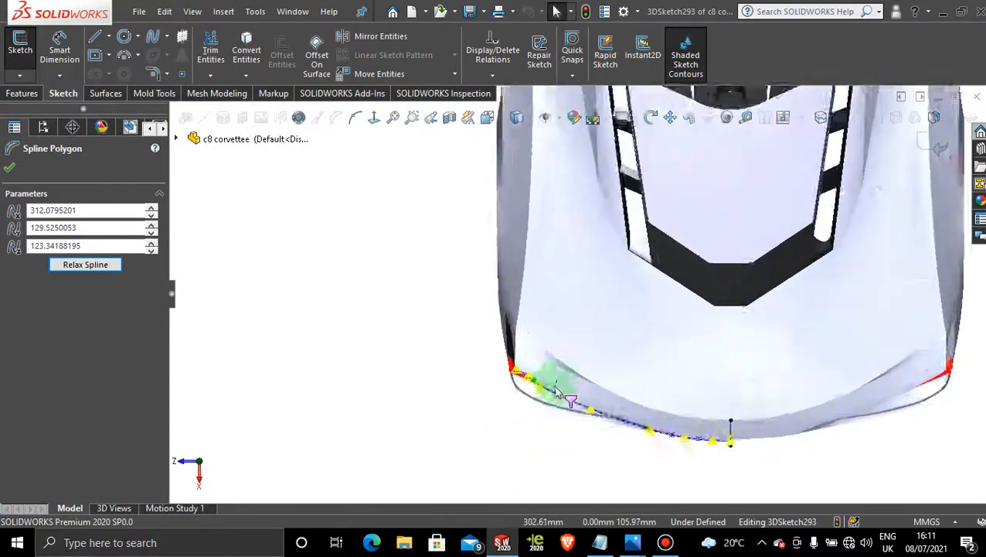
scroll(518, 328, down, 2)
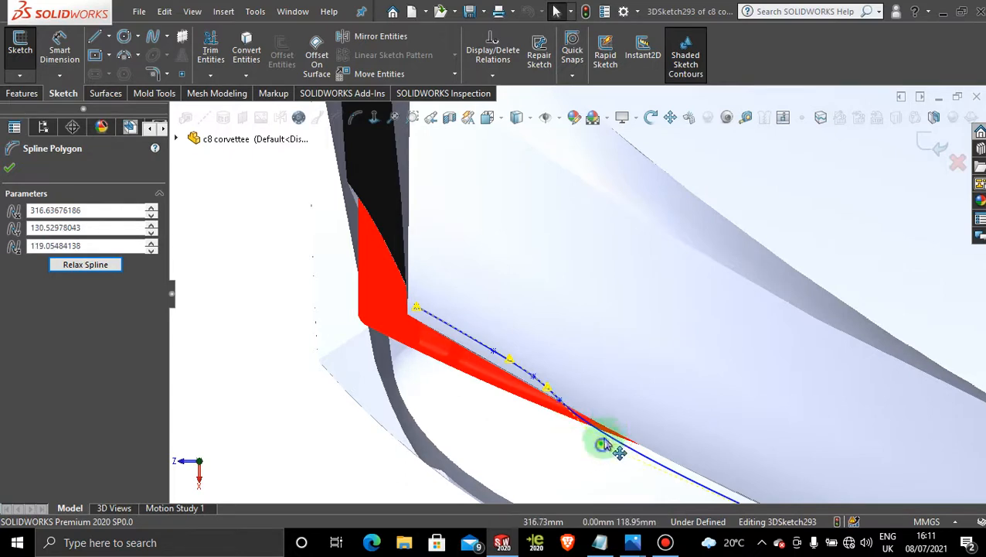
click(591, 471)
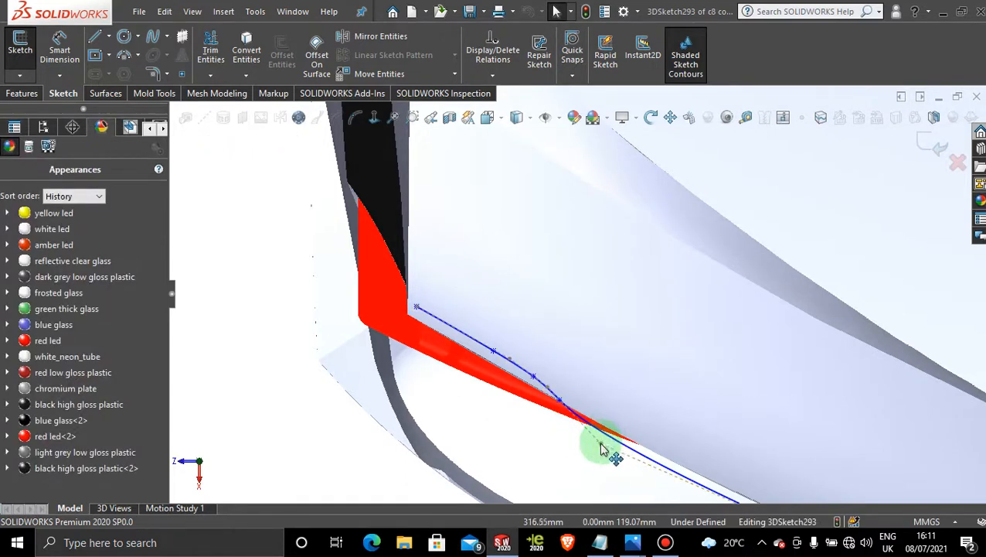
click(603, 448)
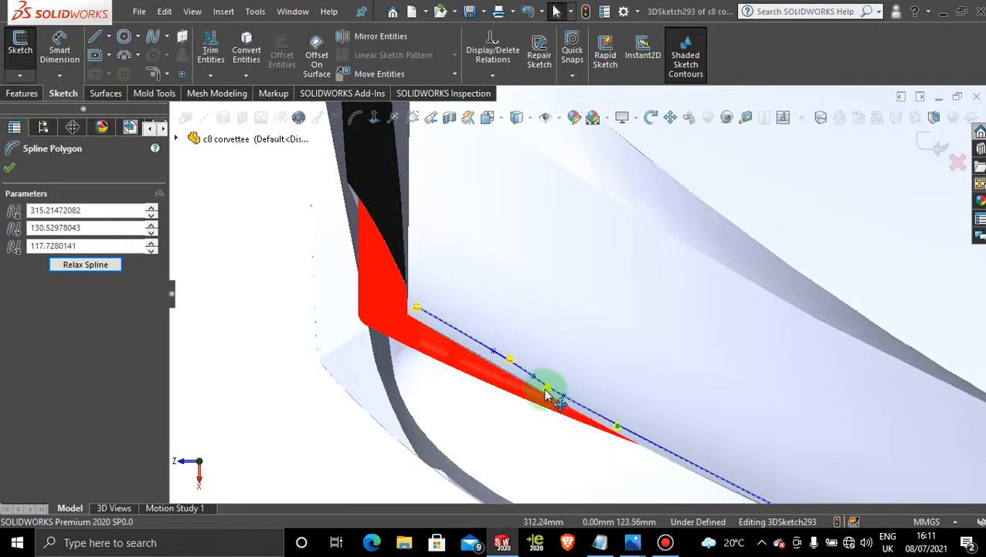
drag(551, 390, 622, 431)
Fine-tune two control vertices nearer the centerline in the top view, to about X 348.1, Z 29.0 mm and X 343.2, Z 50.8 mm
scroll(657, 430, up, 6)
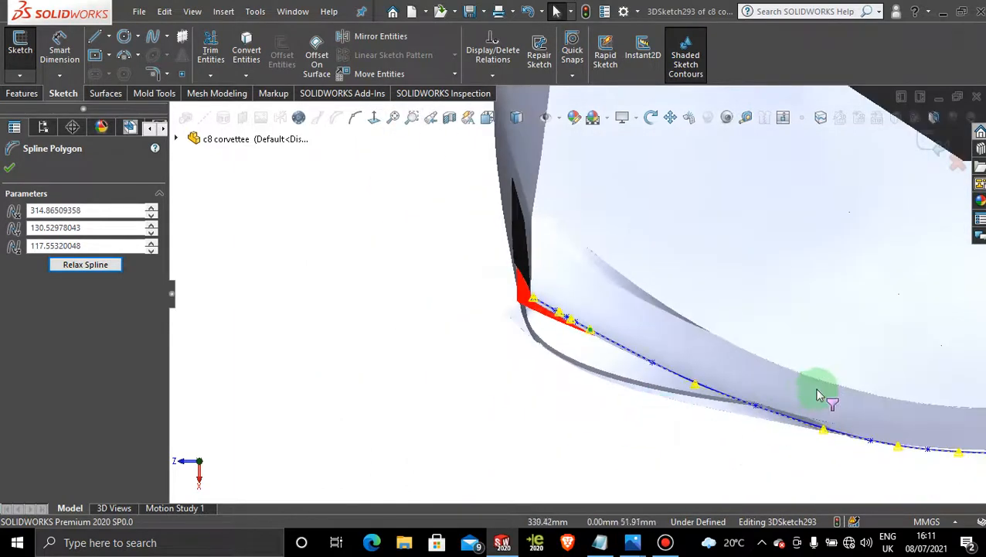
middle_drag(819, 395, 804, 437)
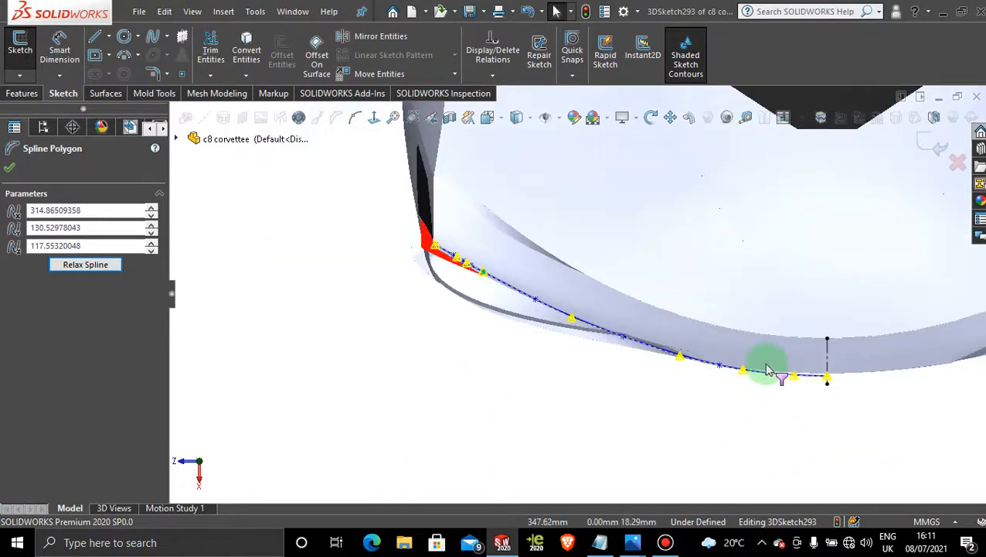
middle_drag(767, 369, 717, 386)
drag(712, 367, 712, 365)
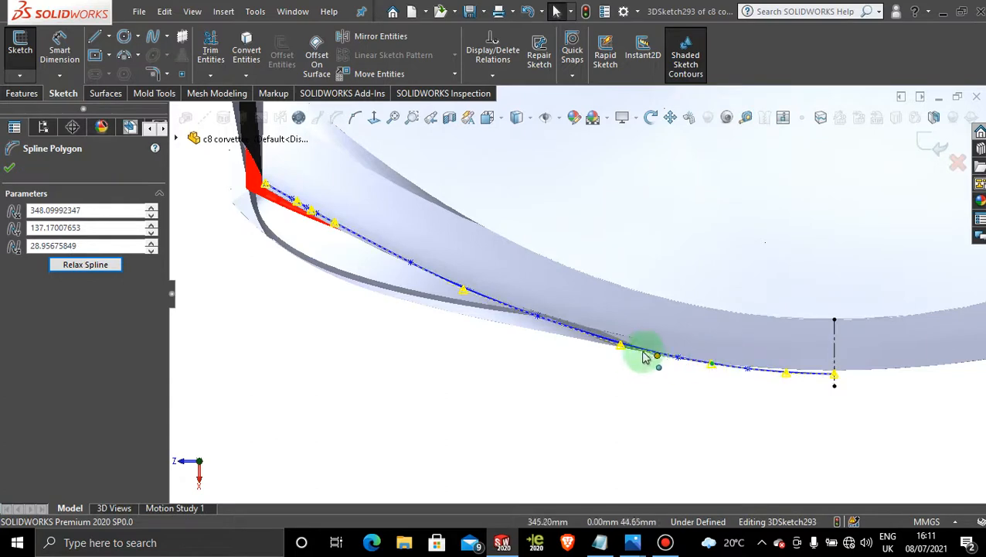
drag(621, 346, 622, 345)
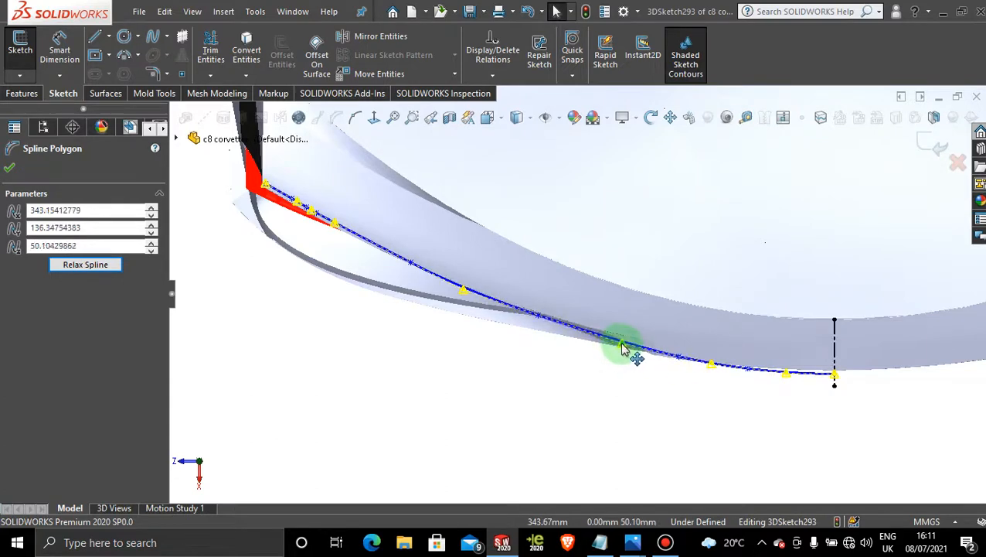
Check the spoiler spline in the rear view and exit the 3D sketch
middle_drag(621, 348, 621, 220)
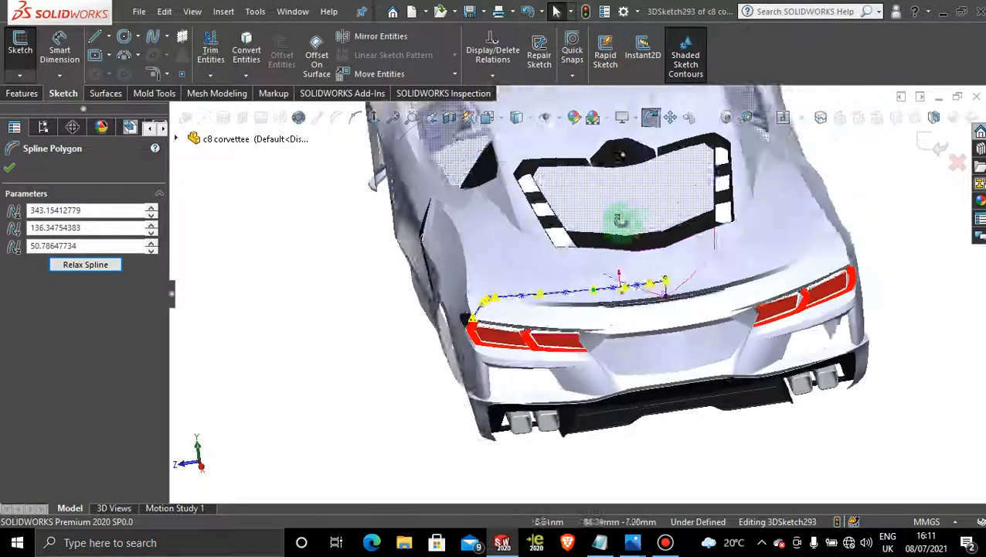
key(space)
click(595, 264)
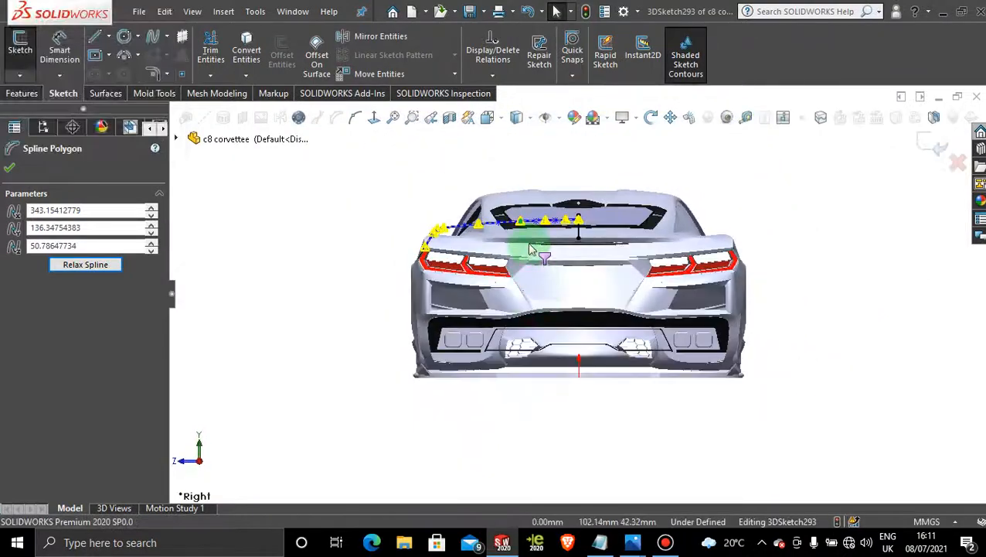
scroll(466, 190, down, 4)
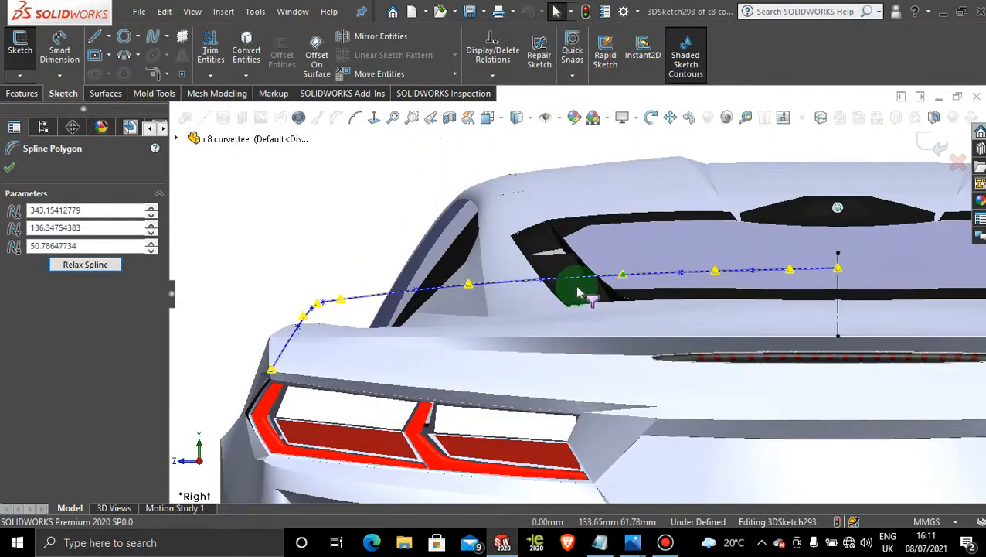
scroll(610, 340, up, 6)
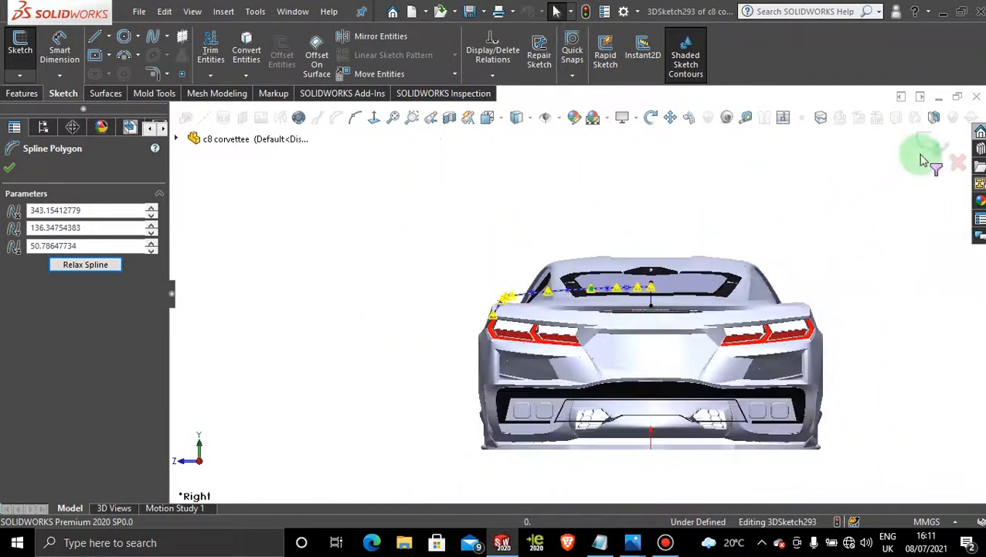
click(929, 150)
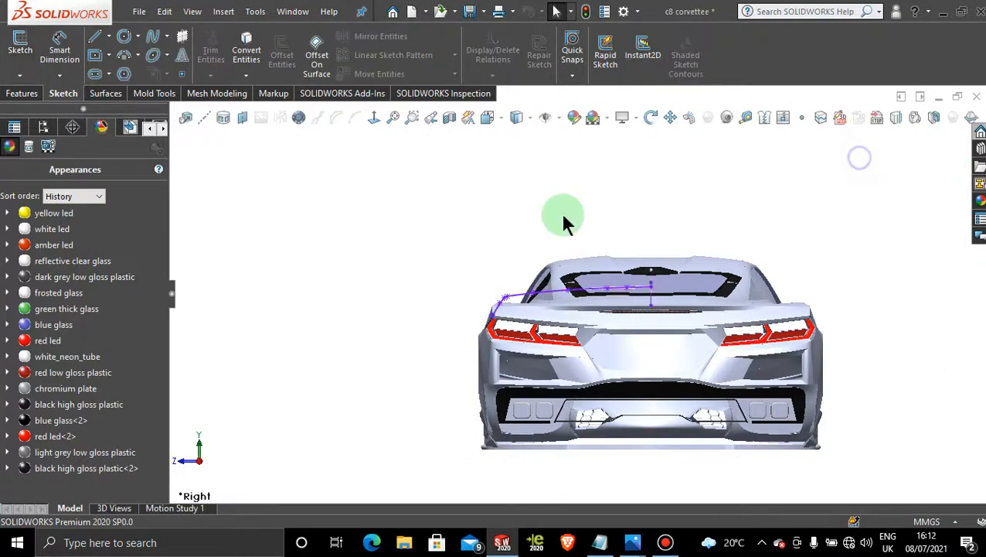
Examine the spoiler curve against the rear deck and taillights from several angles
mouse_move(564, 220)
middle_down()
mouse_move(490, 218)
mouse_move(506, 255)
middle_up()
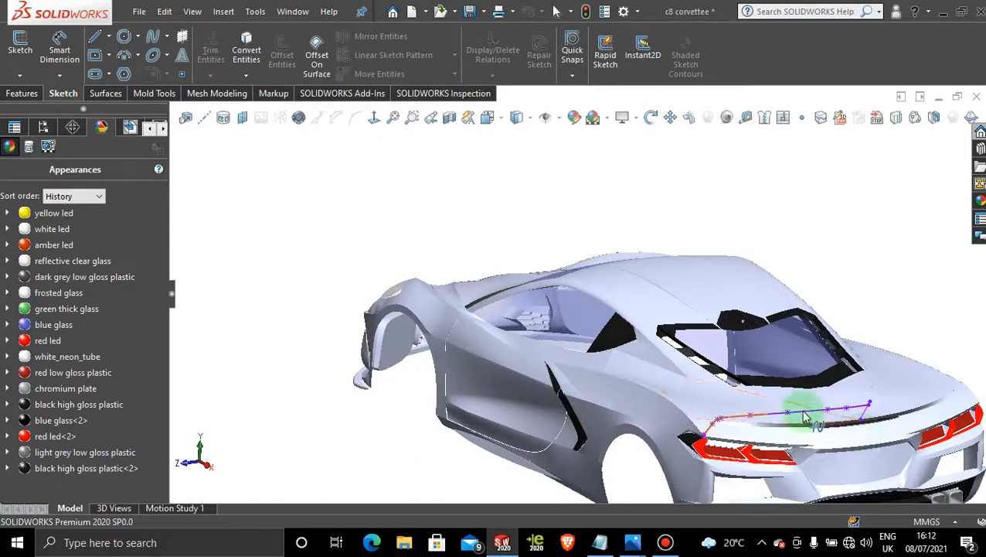
scroll(804, 416, down, 4)
scroll(797, 429, up, 4)
middle_drag(797, 430, 709, 377)
scroll(709, 376, down, 4)
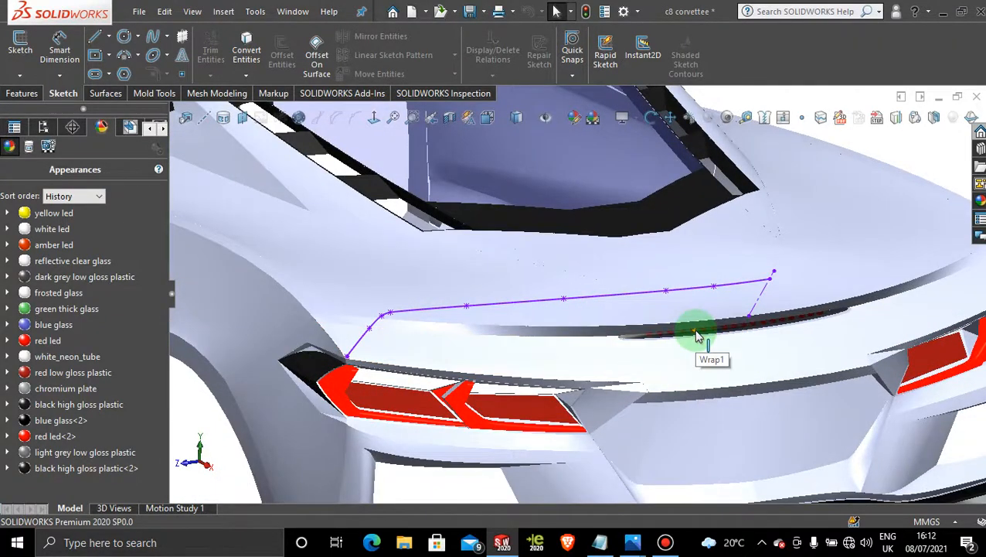
scroll(699, 336, up, 5)
mouse_move(623, 341)
middle_down()
mouse_move(606, 314)
mouse_move(656, 262)
mouse_move(678, 304)
mouse_move(711, 319)
mouse_move(714, 284)
mouse_move(671, 278)
mouse_move(669, 302)
mouse_move(661, 284)
mouse_move(667, 293)
mouse_move(628, 311)
middle_up()
scroll(626, 313, down, 4)
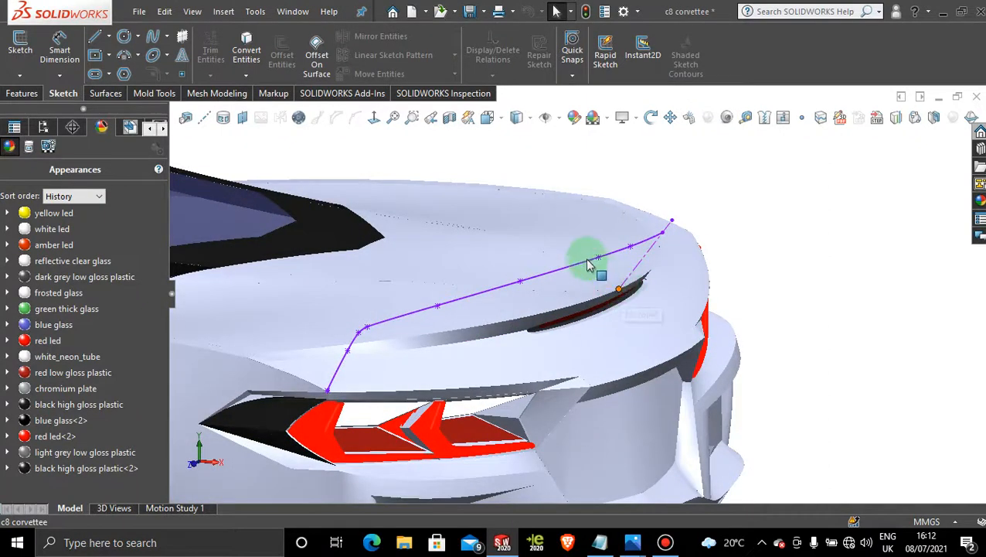
In a new 3D sketch, draw a centerline about 22.8 mm long in the XY plane, forward from the existing centerline's lower end on the deck edge
click(20, 76)
click(36, 111)
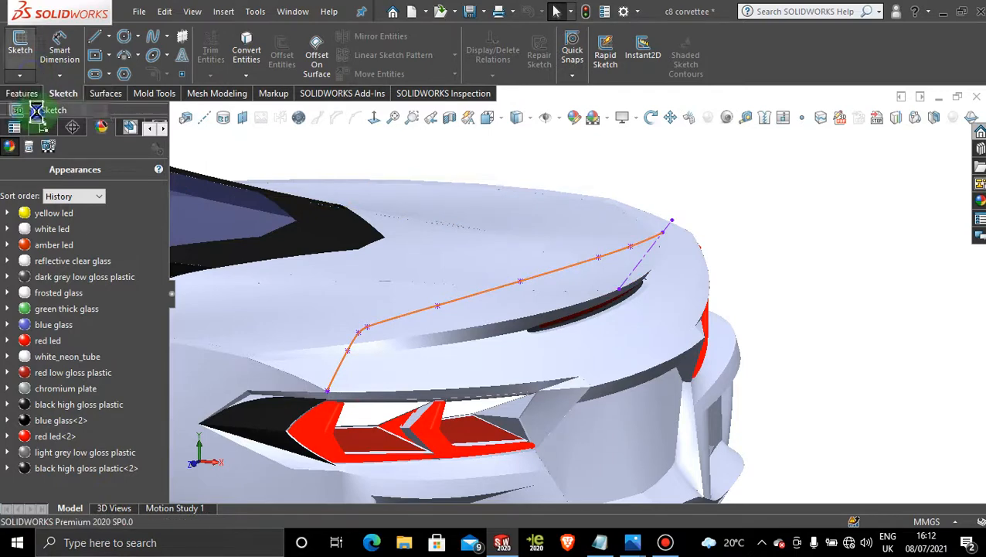
click(109, 36)
click(139, 73)
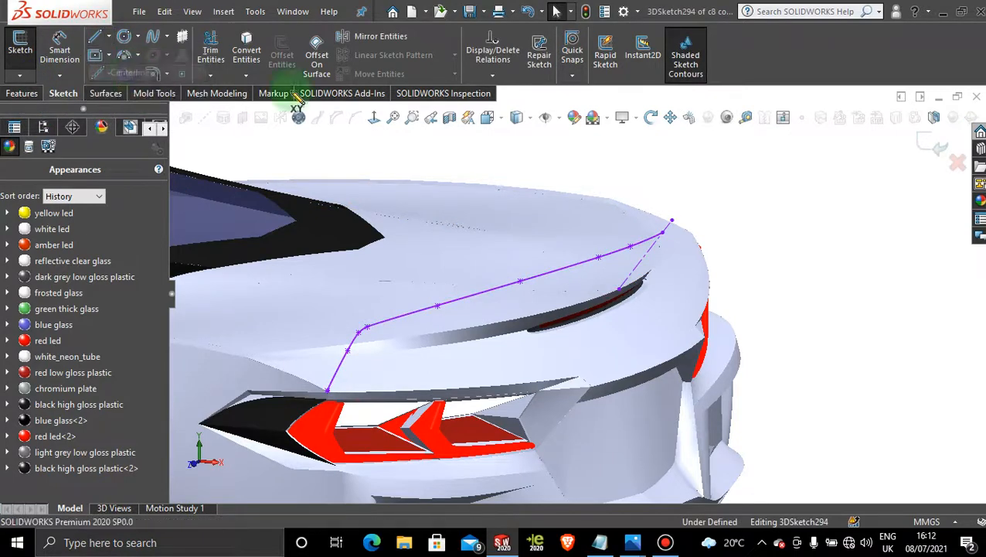
click(619, 291)
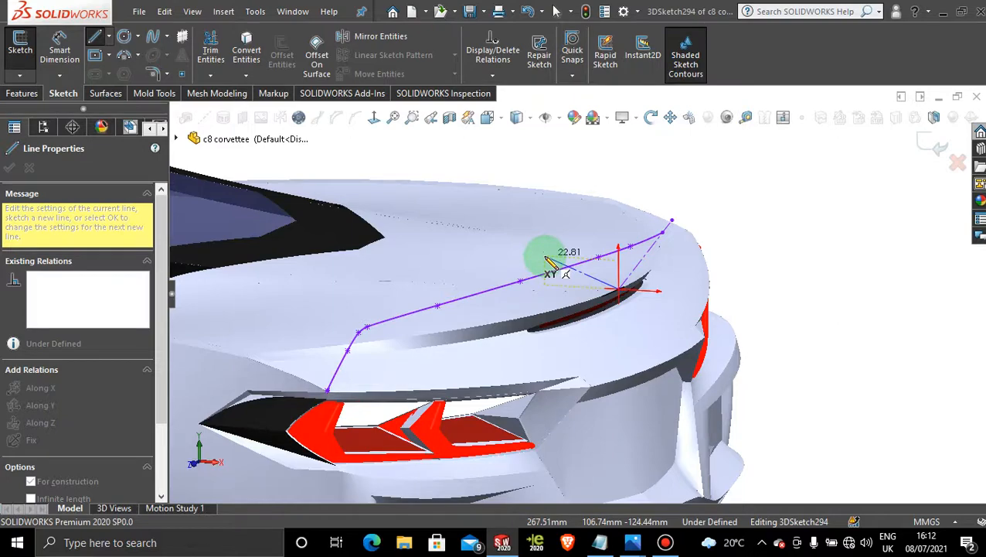
click(546, 257)
key(Escape)
key(Escape)
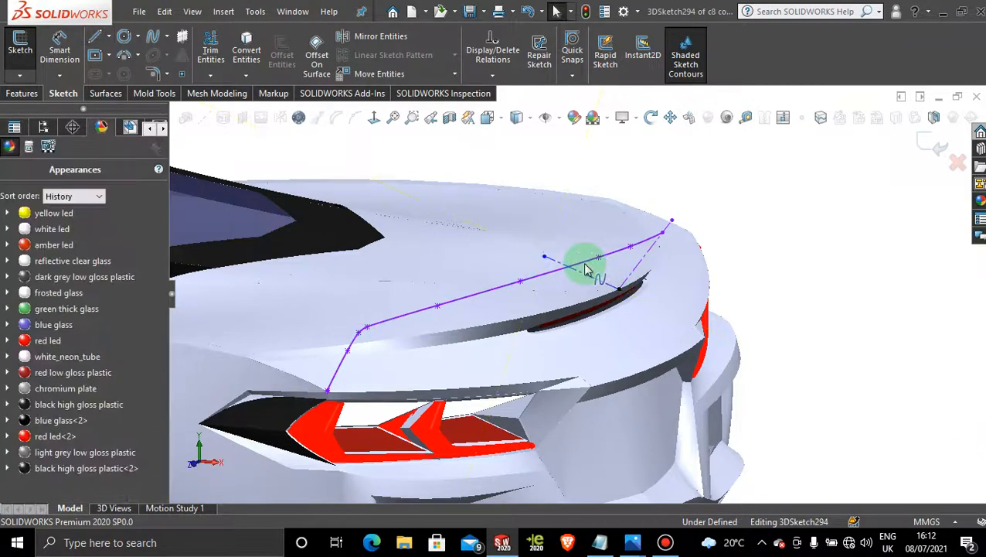
Check the new centerline from the side of the car and exit its 3D sketch
key(space)
click(433, 367)
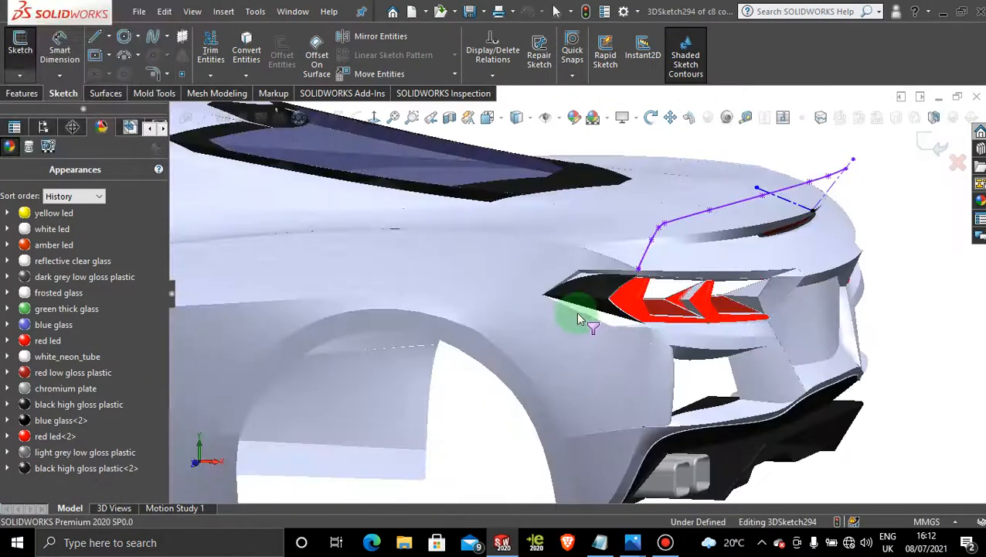
scroll(798, 325, down, 3)
scroll(798, 325, down, 5)
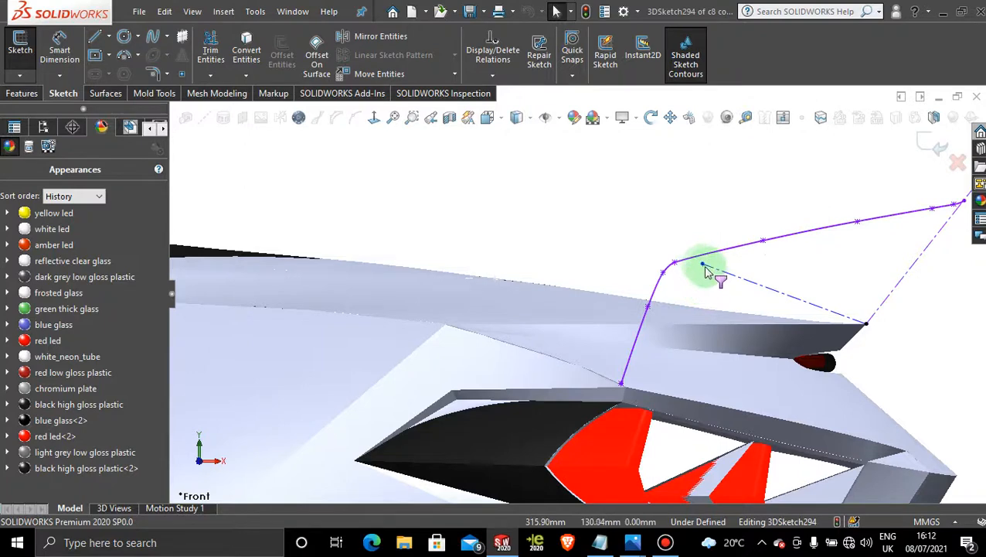
key(Escape)
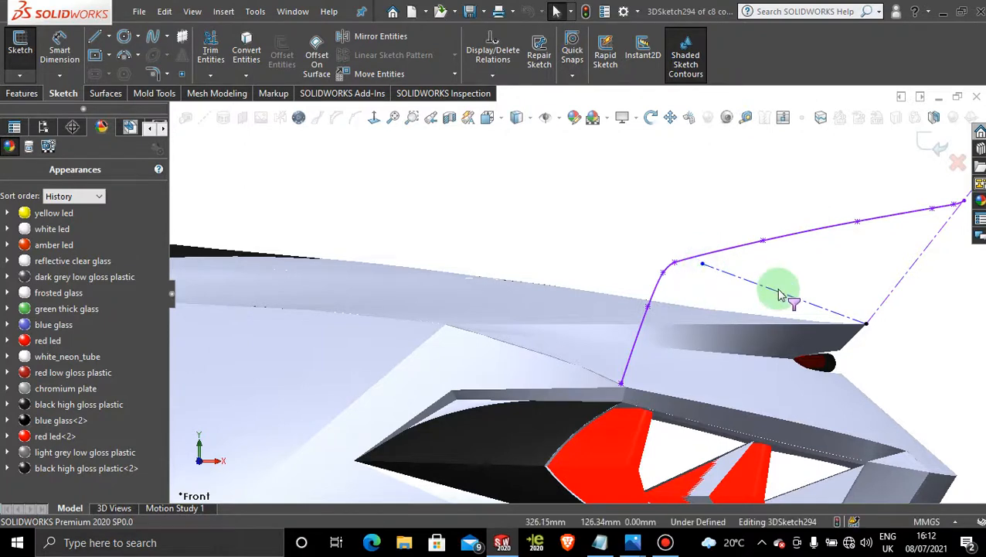
scroll(779, 294, up, 3)
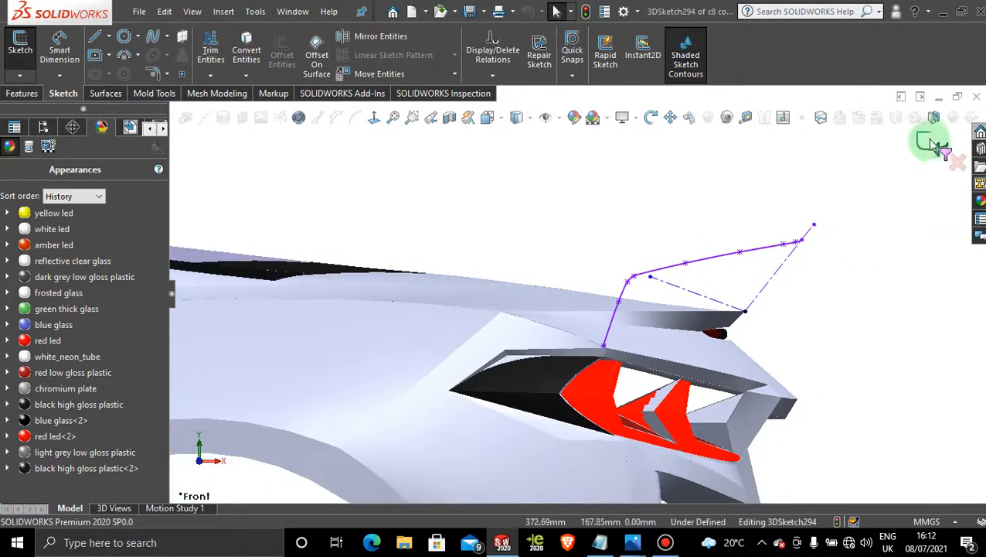
click(931, 142)
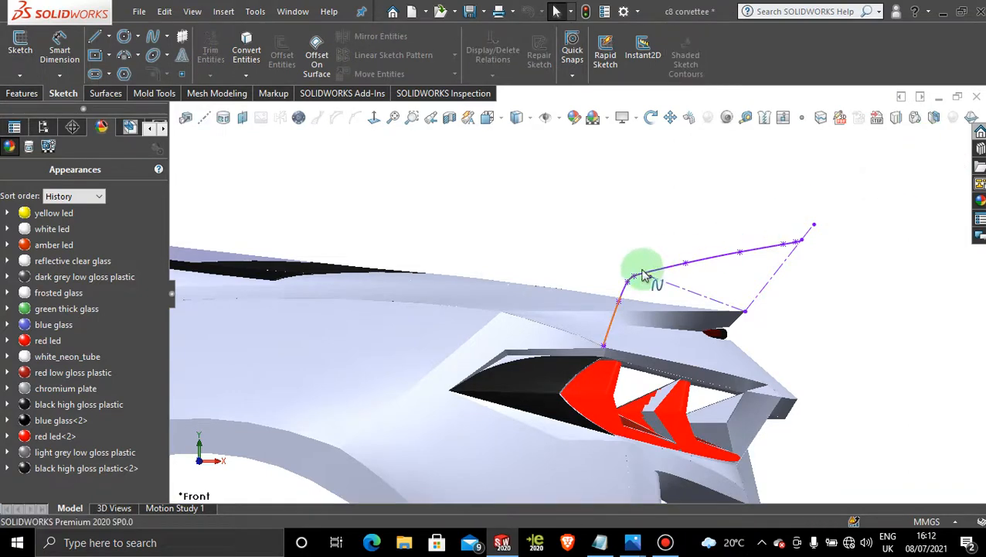
Lower the new centerline's free end to the rear deck surface, at about X 315.3, Y 124.4 mm
scroll(656, 281, down, 3)
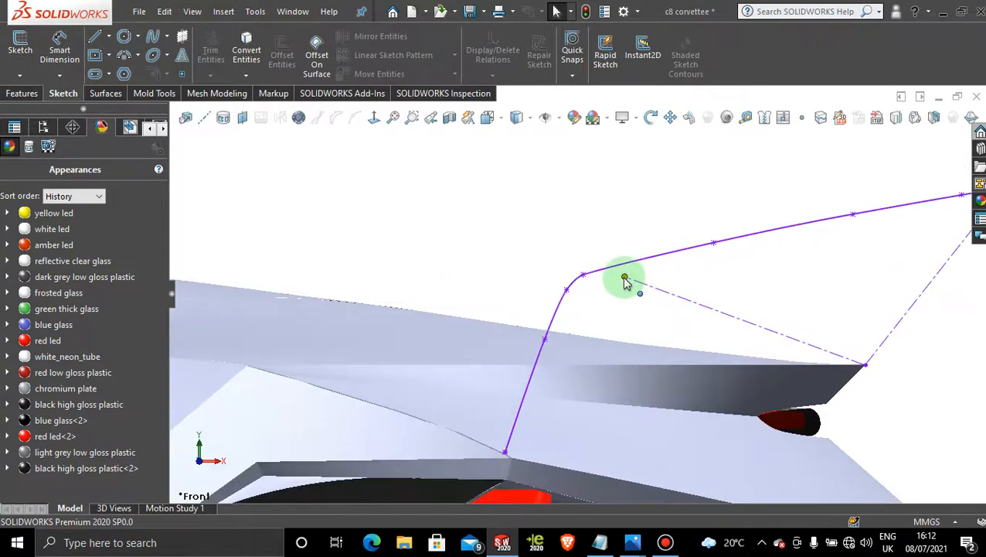
drag(626, 279, 613, 336)
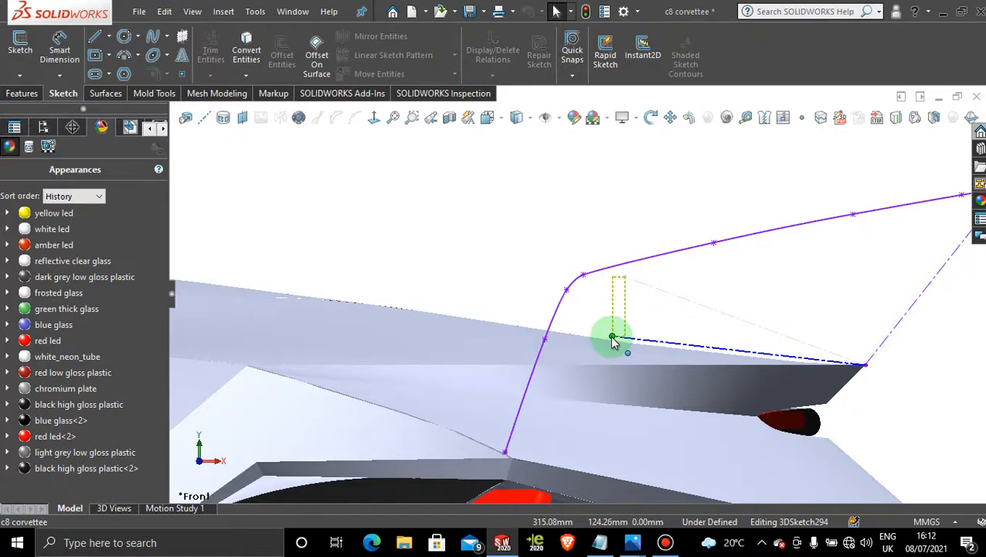
drag(612, 334, 613, 335)
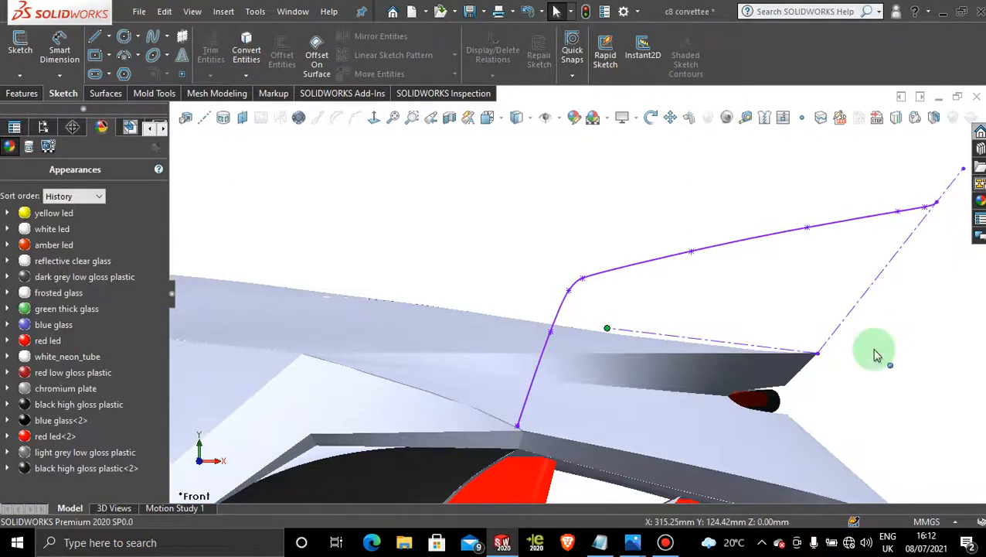
Shorten the forward construction centerline on the rear deck to about 13.1 mm by moving its free end back toward the deck edge
scroll(766, 352, up, 3)
middle_drag(675, 261, 591, 350)
key(space)
click(495, 303)
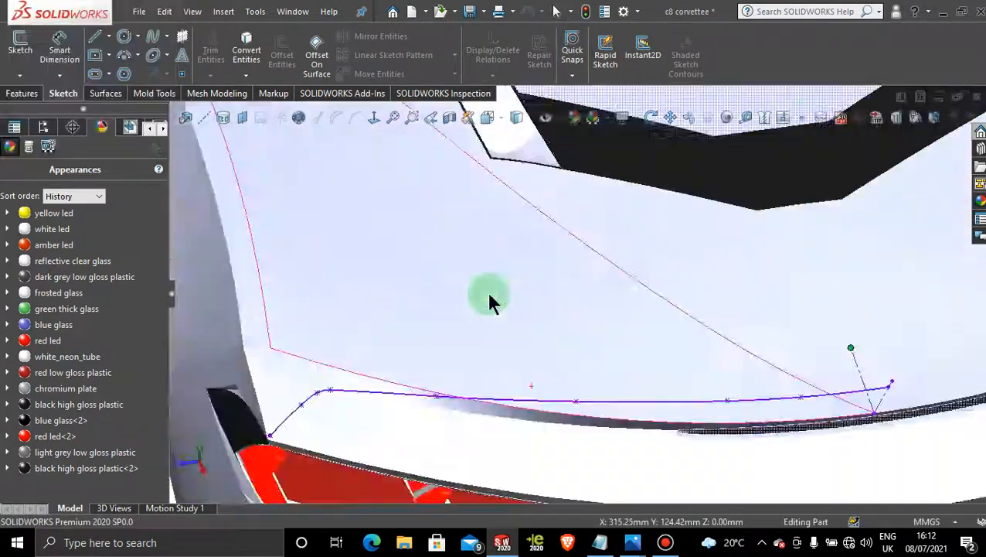
scroll(582, 468, down, 5)
scroll(582, 467, down, 5)
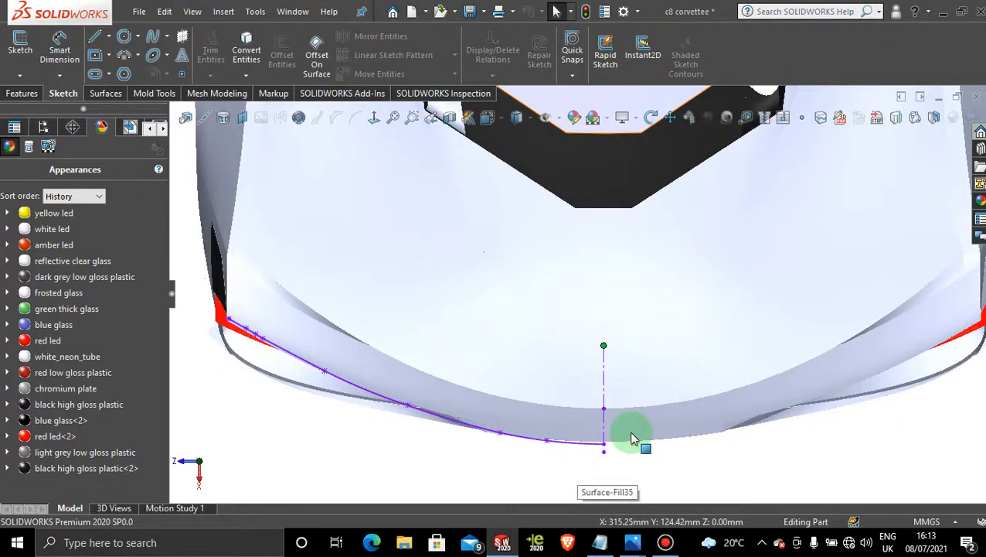
middle_drag(605, 425, 619, 420)
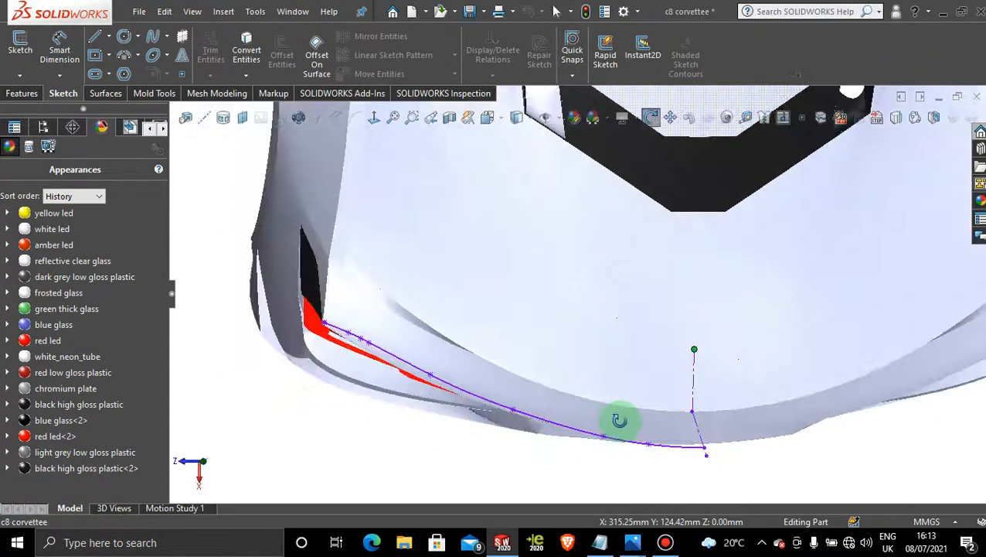
key(space)
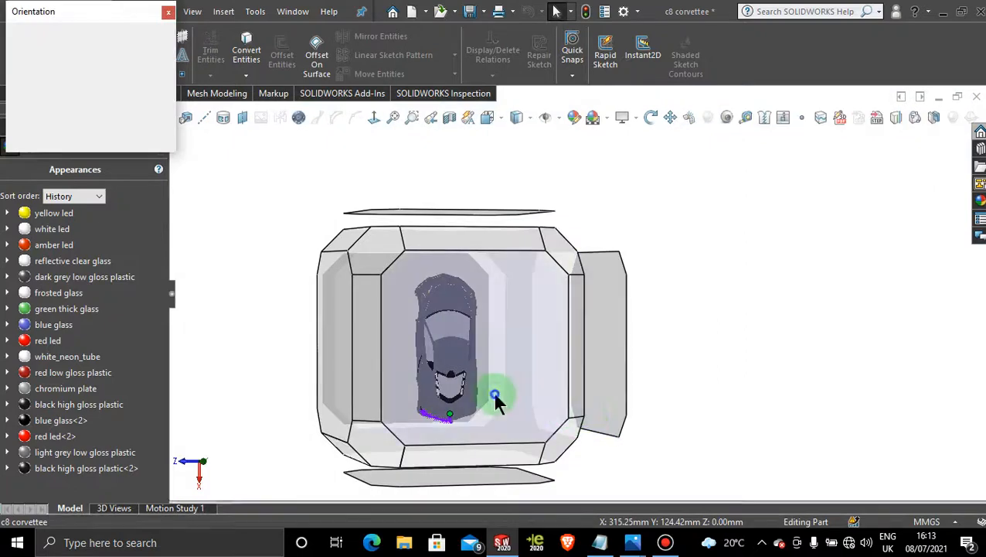
click(495, 400)
scroll(569, 442, down, 2)
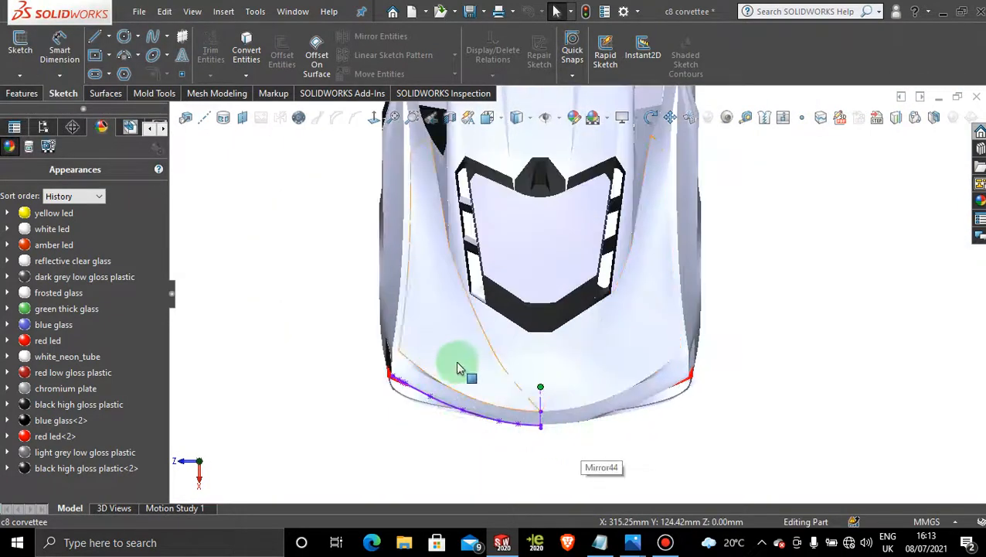
scroll(463, 370, down, 2)
scroll(470, 370, down, 2)
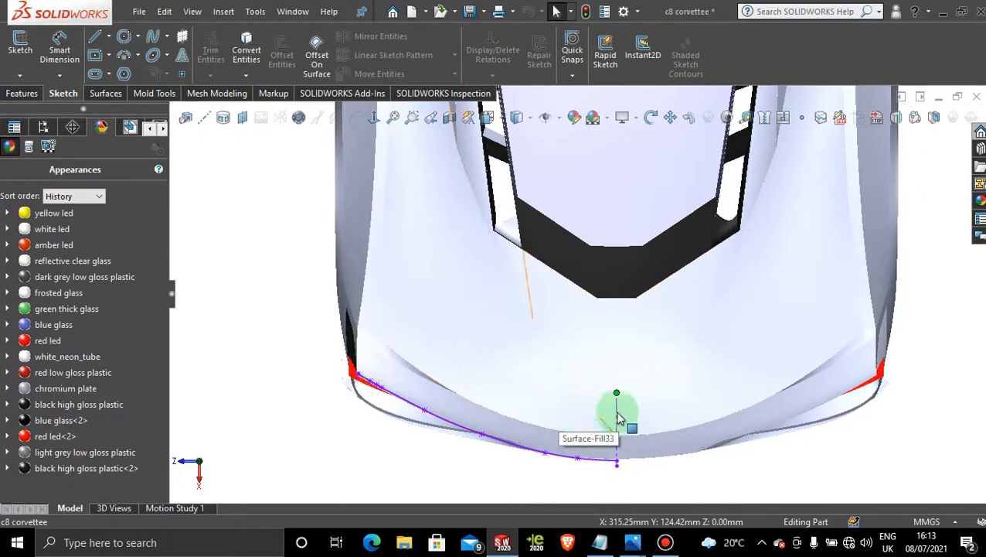
scroll(616, 411, down, 5)
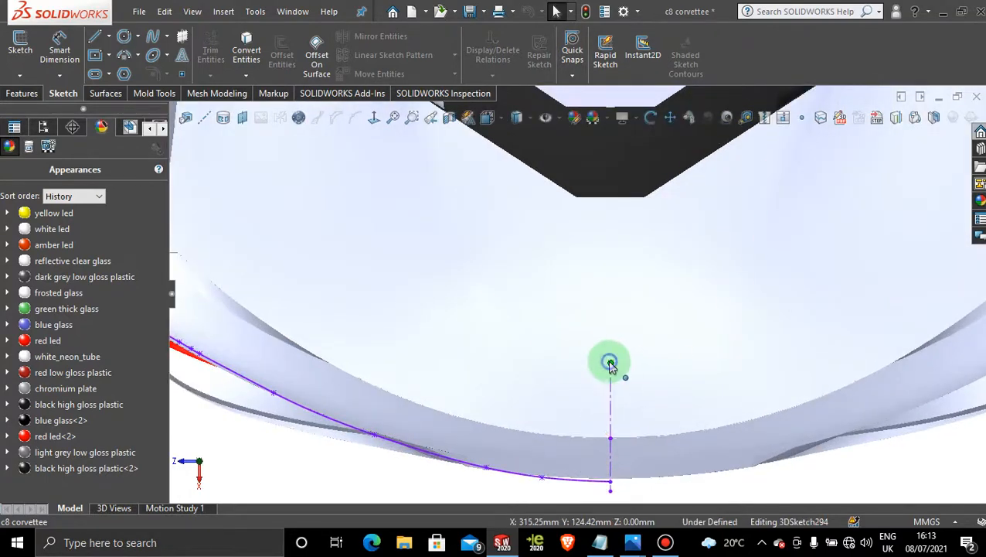
drag(610, 365, 612, 388)
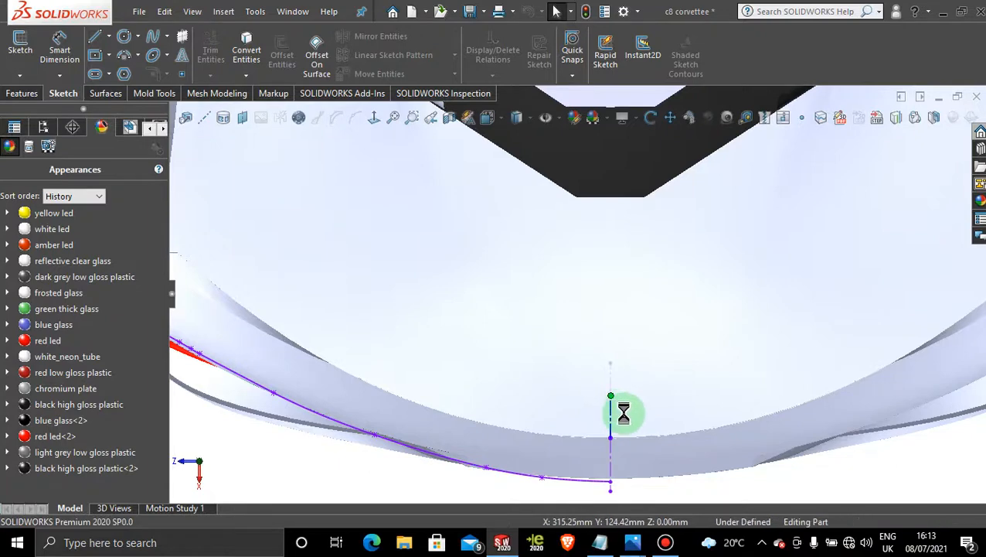
click(612, 416)
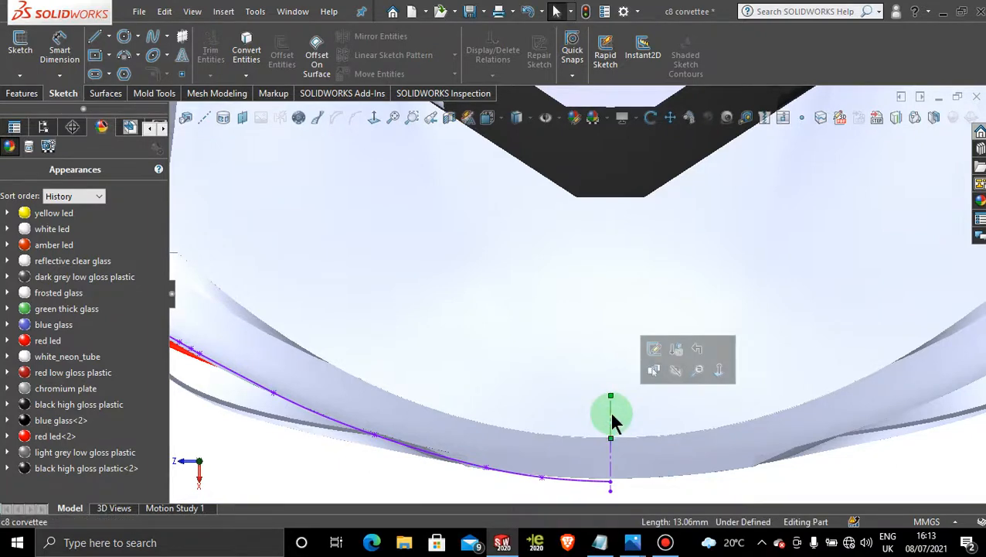
click(653, 349)
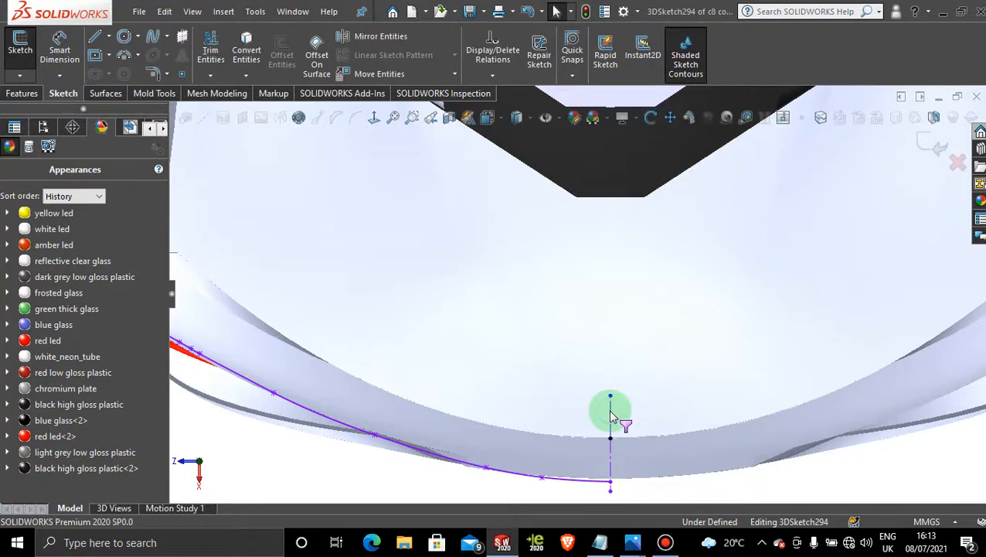
click(930, 143)
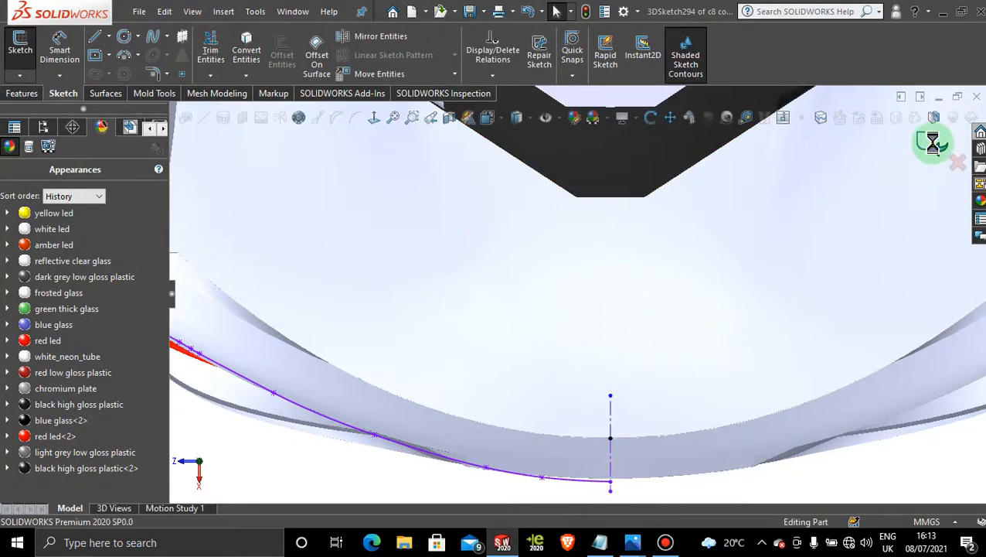
click(611, 416)
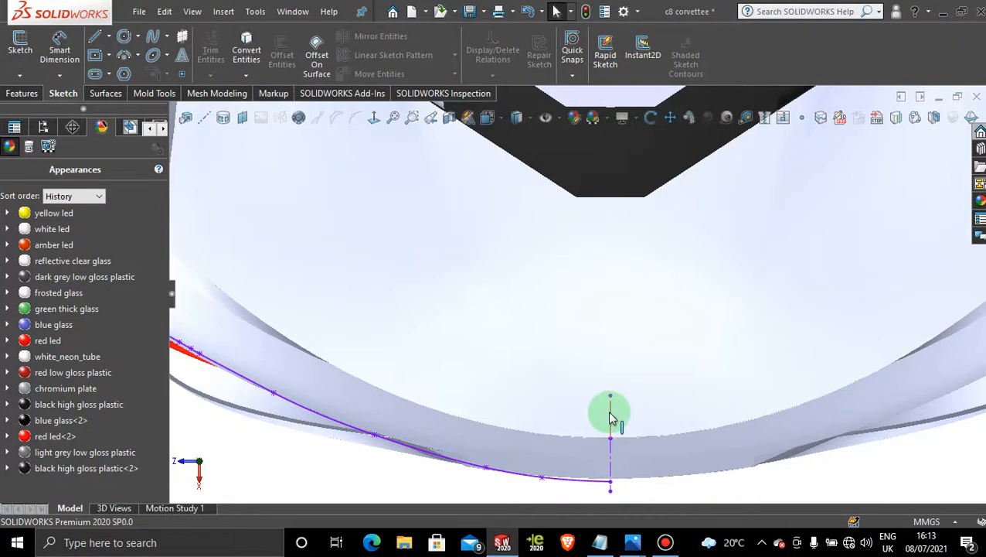
right_click(611, 417)
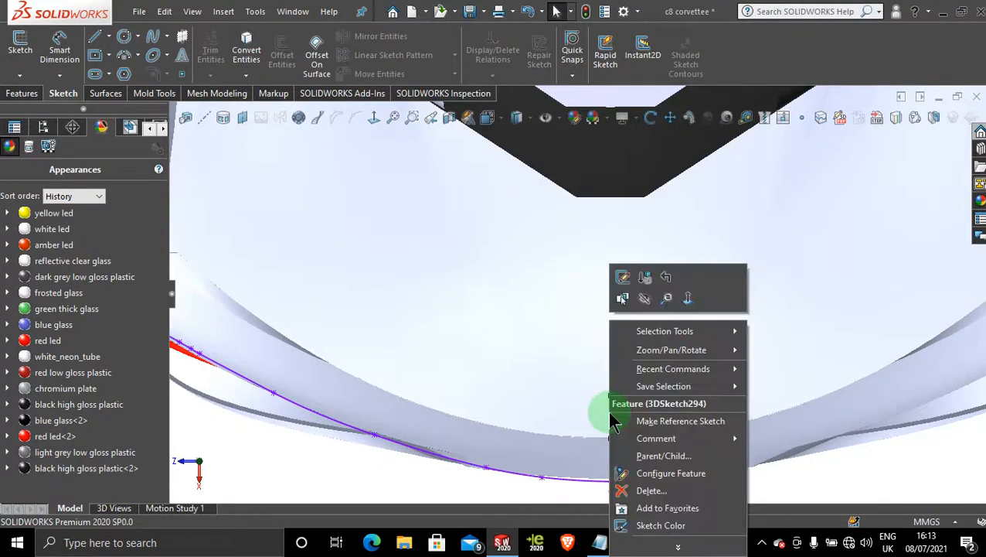
click(883, 471)
In the front view, lower the shortened centerline's free end toward the rear deck surface, at about X 324.8, Y 123.6 mm
scroll(410, 406, up, 5)
middle_drag(458, 362, 551, 233)
key(space)
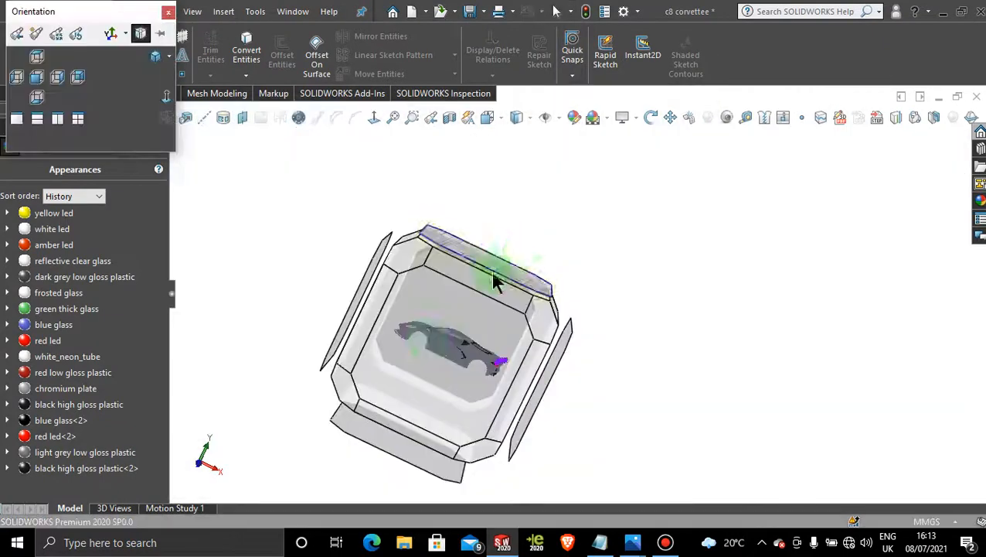
click(427, 352)
scroll(742, 270, down, 6)
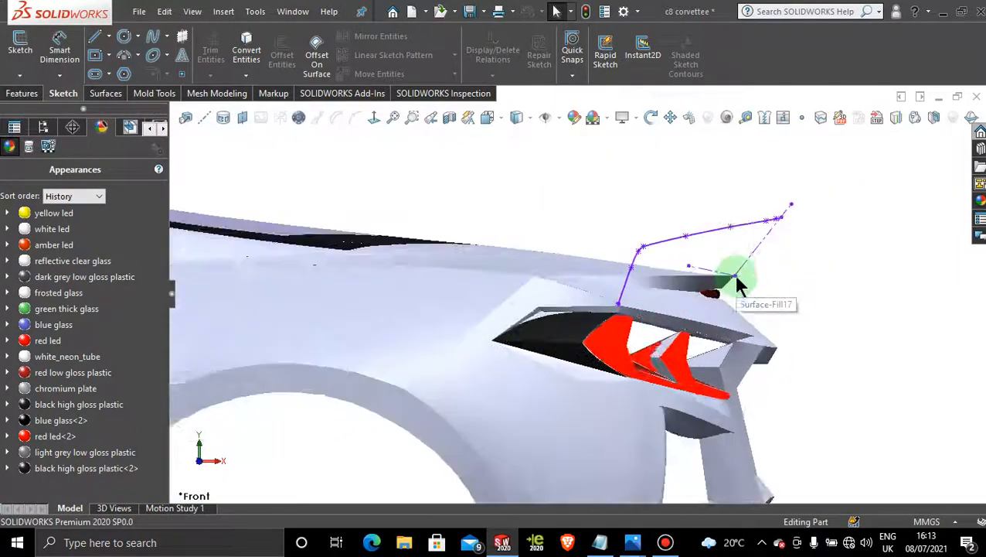
scroll(738, 286, down, 4)
scroll(599, 257, down, 2)
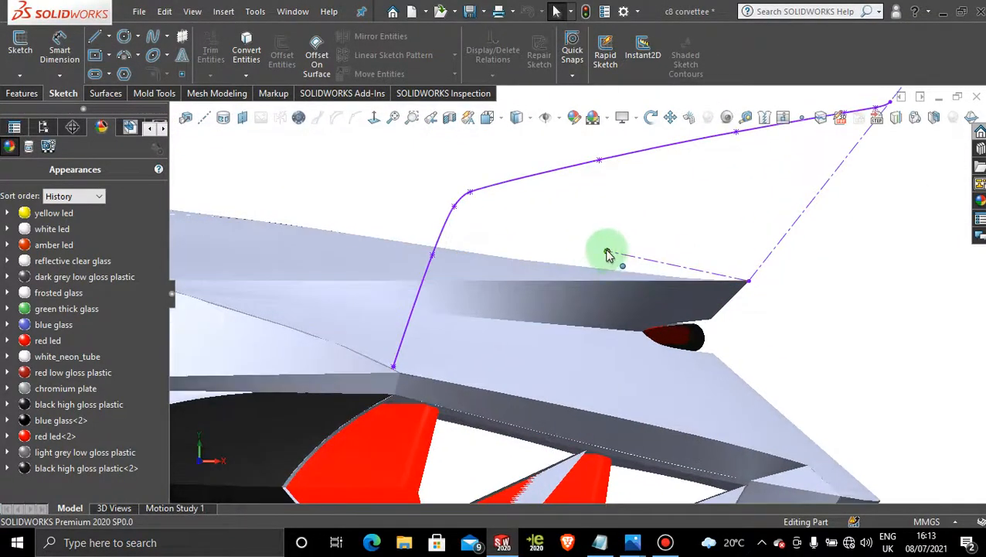
double_click(608, 253)
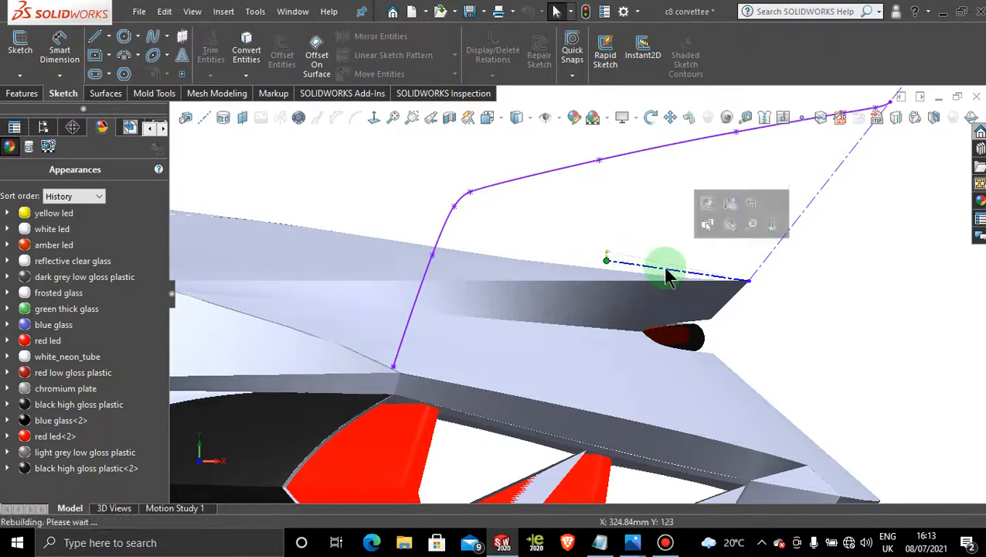
Hide the 3D sketch containing the short forward centerline on the rear deck
scroll(667, 272, up, 7)
middle_drag(615, 267, 506, 325)
key(space)
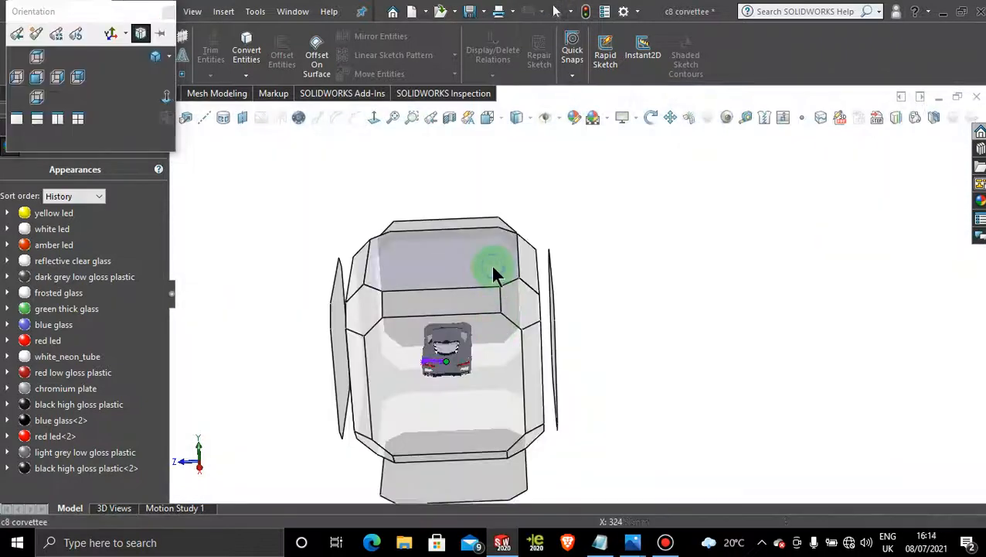
click(496, 271)
scroll(590, 440, down, 6)
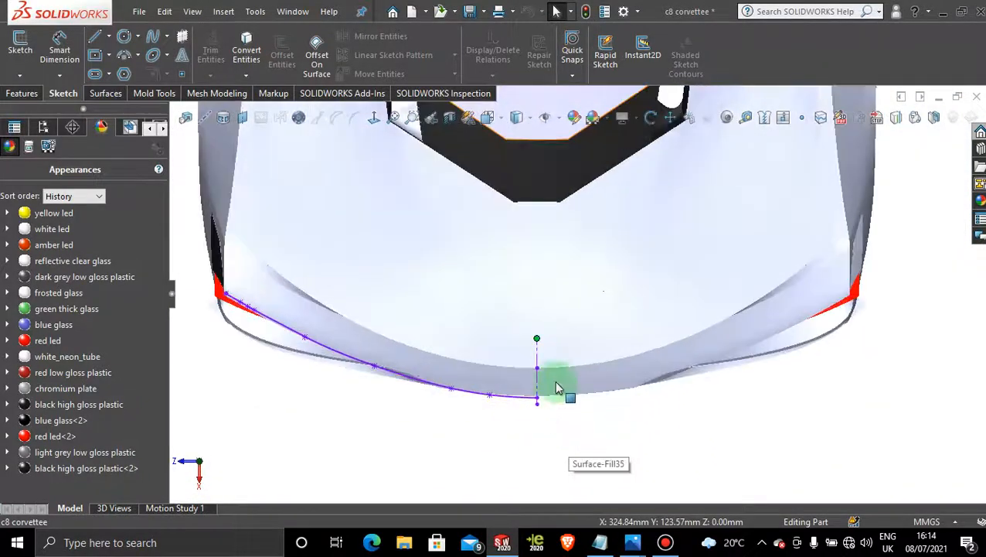
click(539, 346)
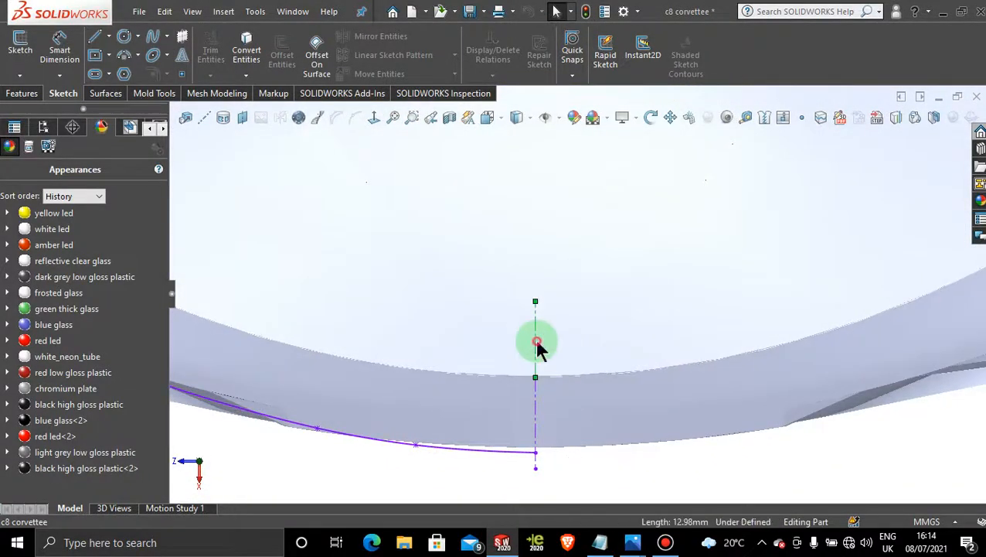
right_click(537, 345)
click(563, 279)
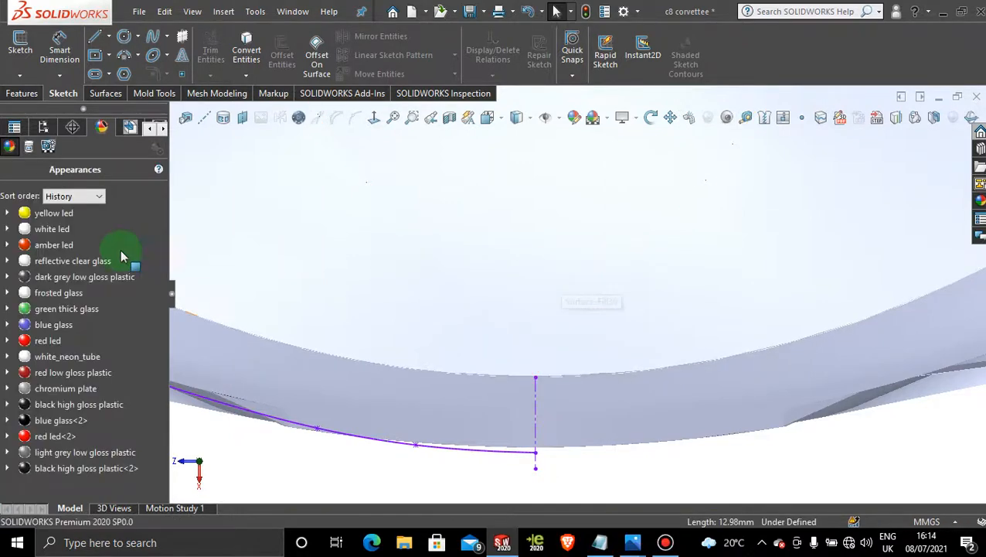
Show the hidden 3DSketch294 with the forward centerline again
click(140, 129)
click(150, 128)
click(150, 128)
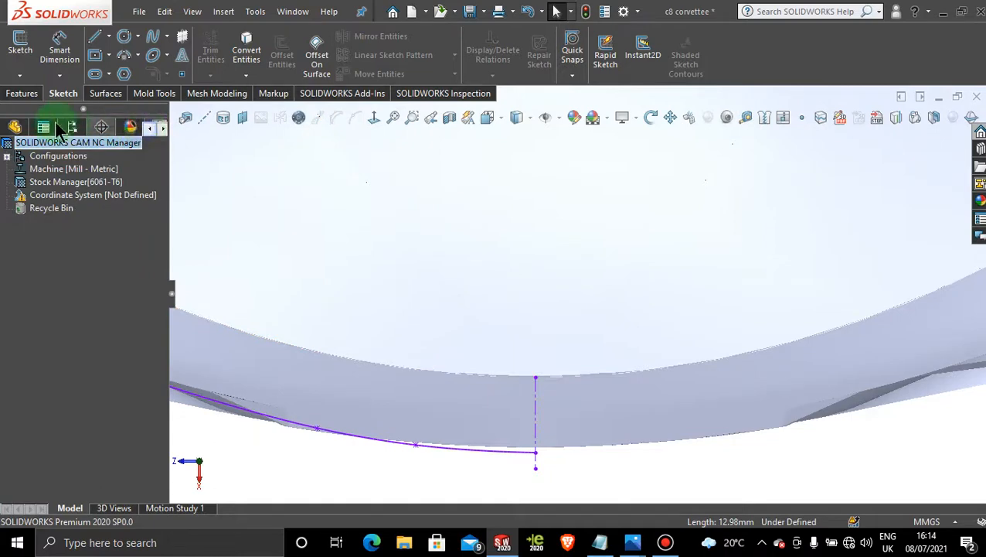
click(14, 127)
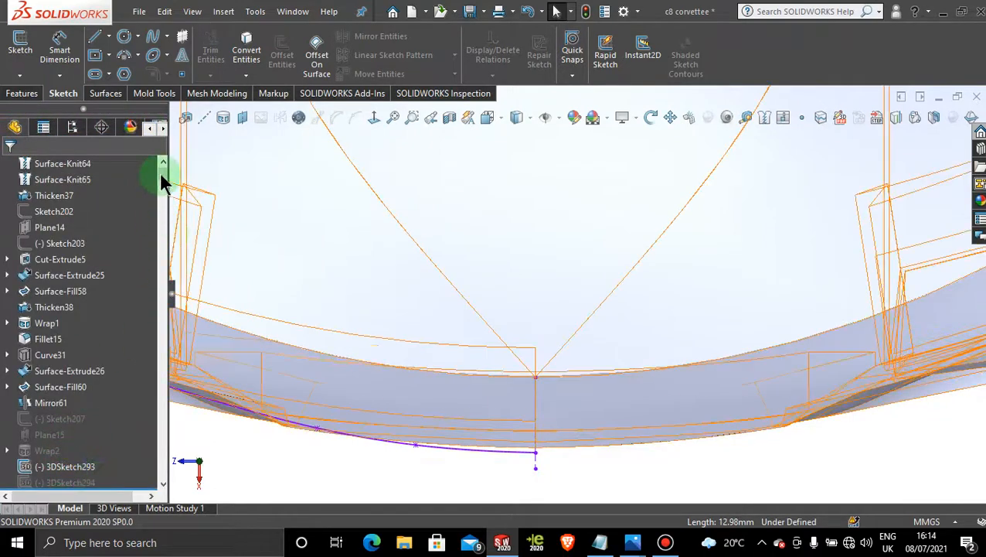
drag(162, 175, 134, 480)
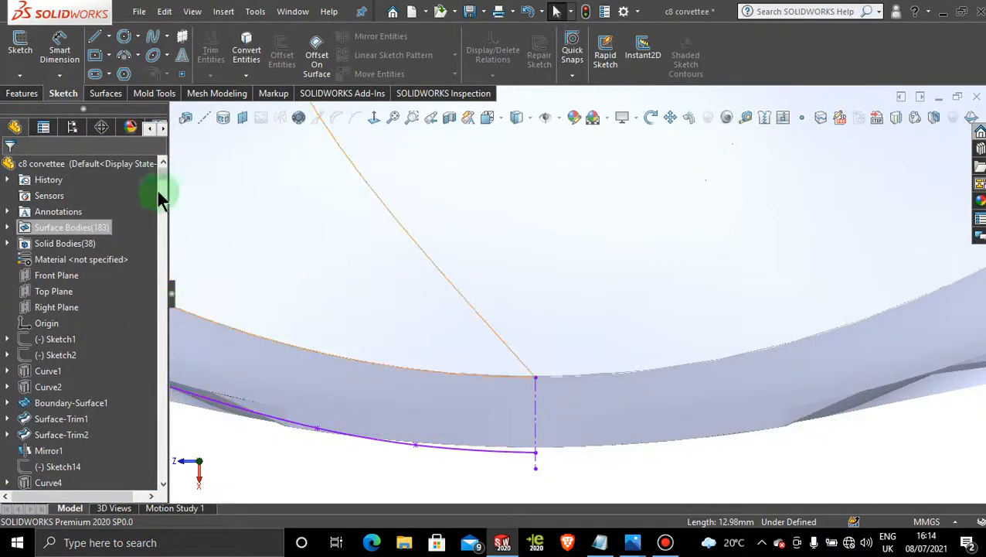
drag(163, 169, 101, 473)
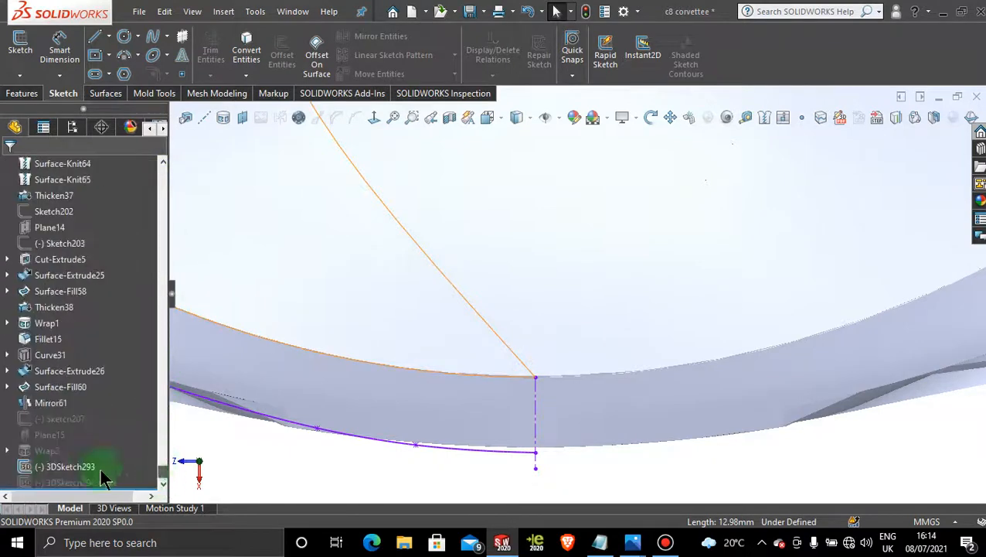
right_click(44, 484)
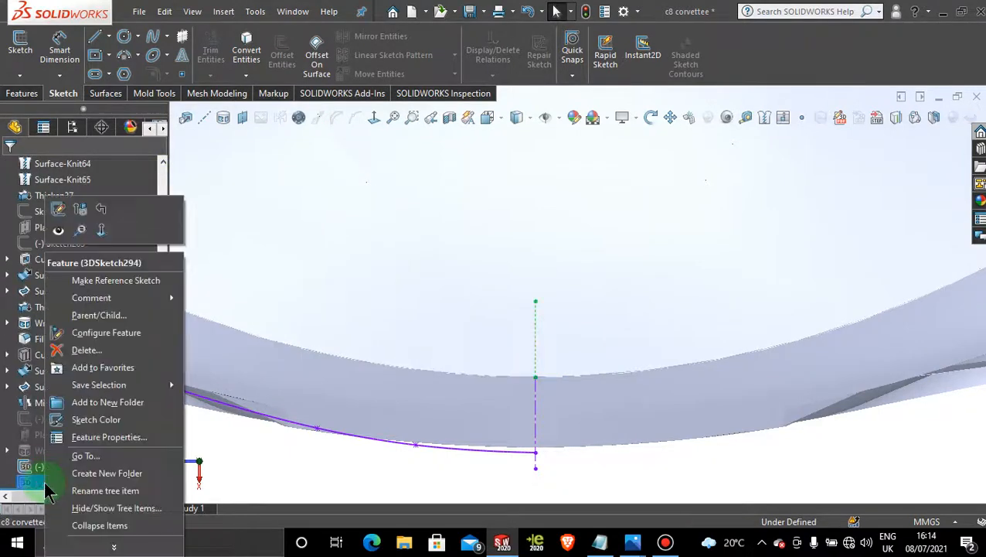
click(82, 217)
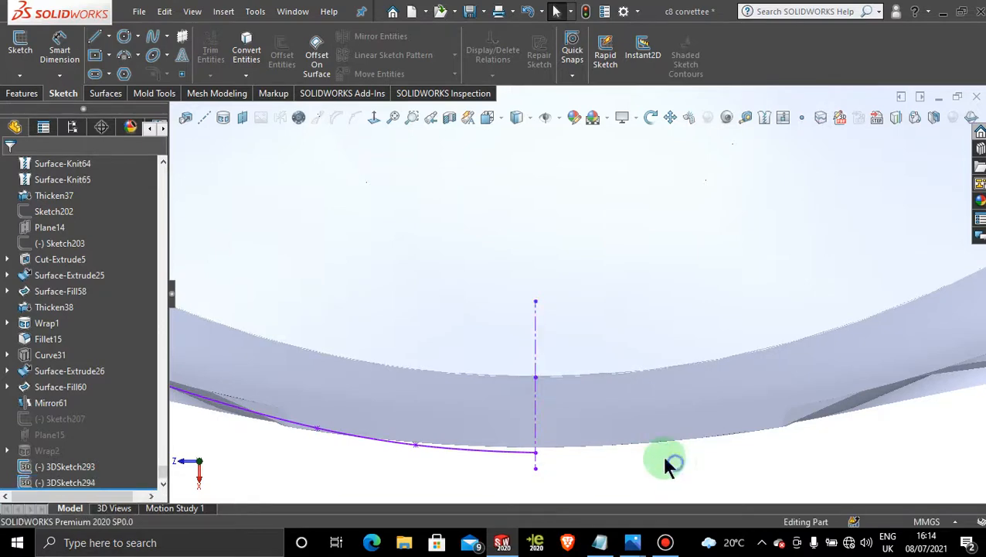
right_click(539, 340)
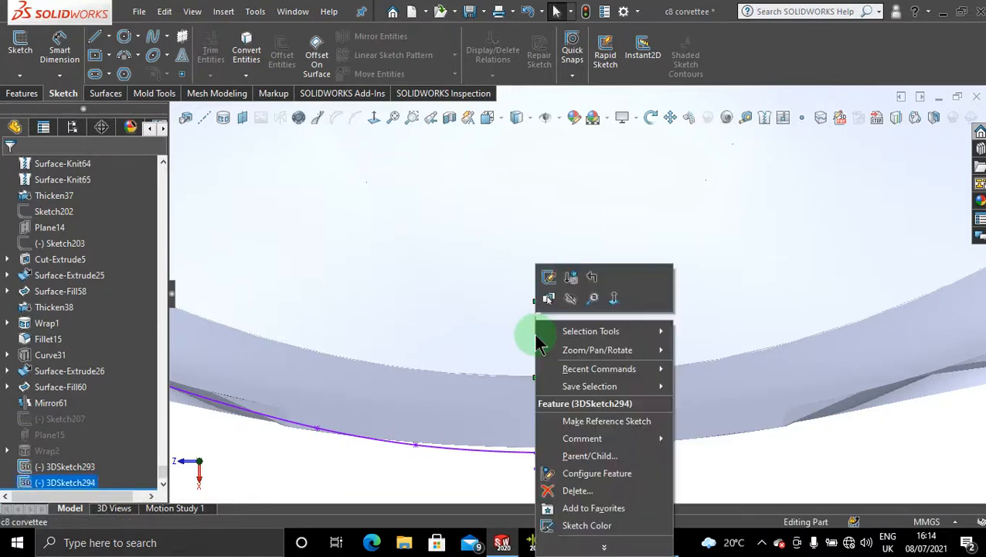
click(550, 276)
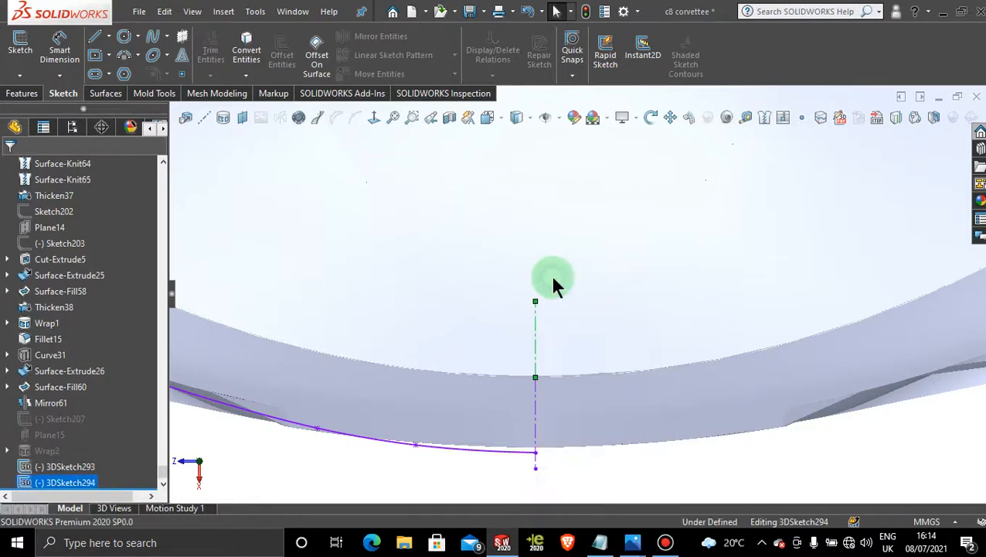
right_click(538, 349)
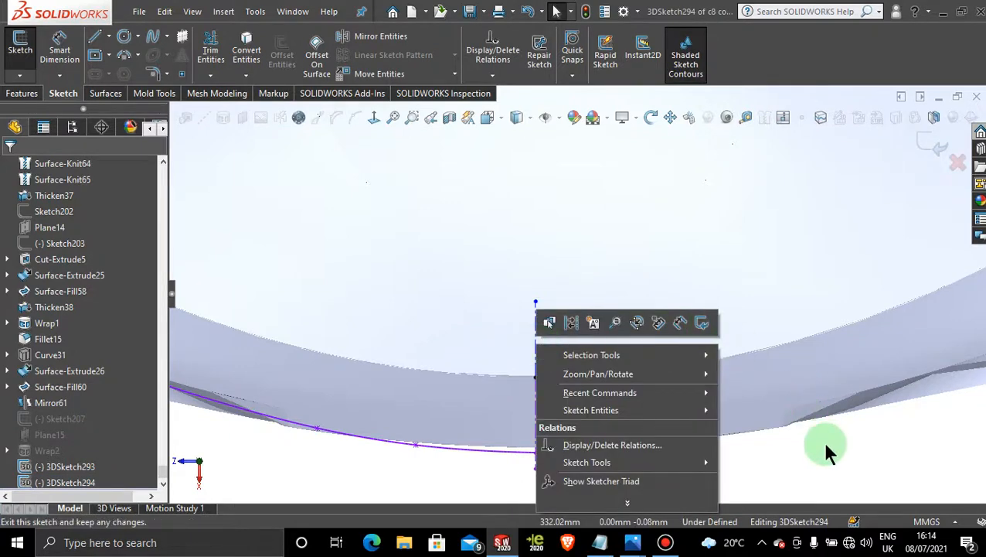
click(826, 452)
right_click(537, 324)
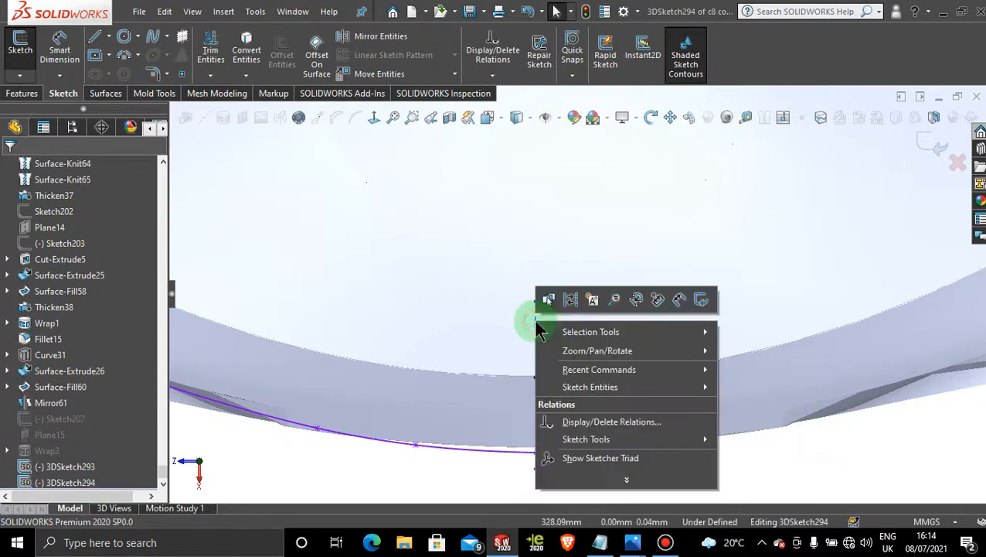
click(797, 449)
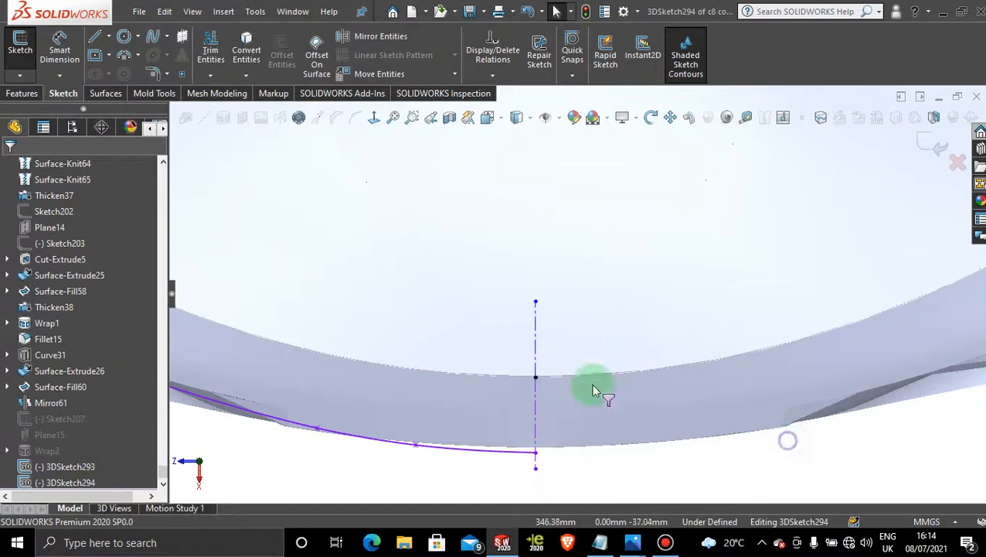
click(937, 139)
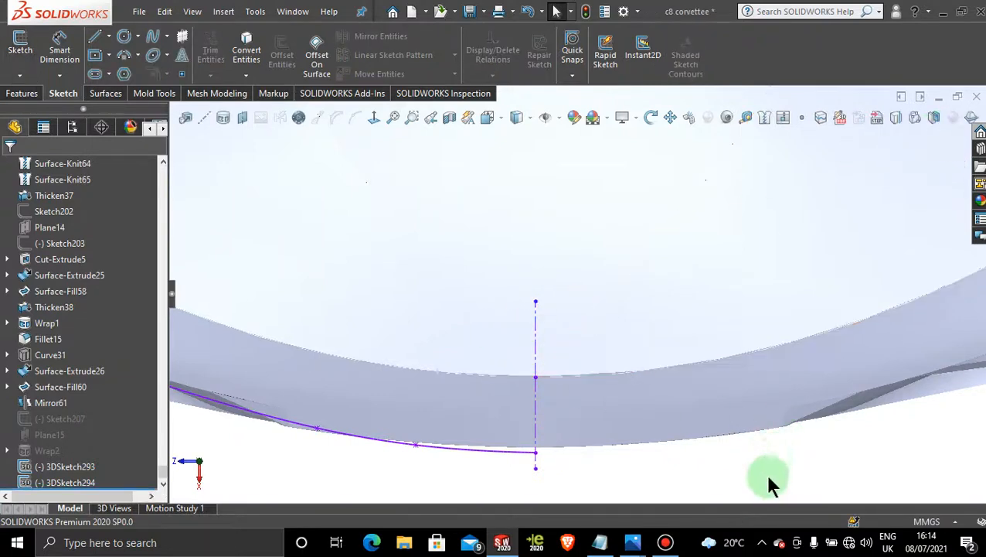
click(651, 535)
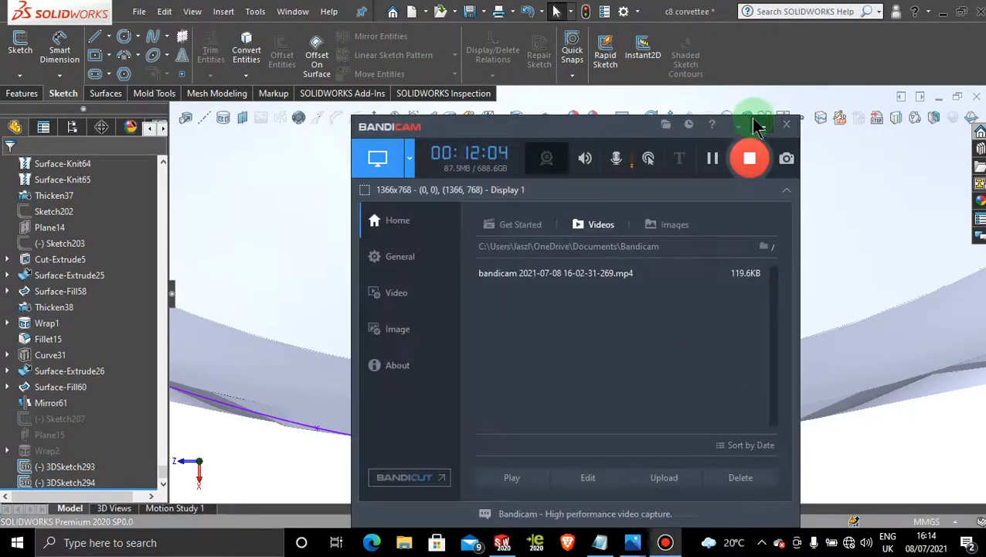
click(712, 158)
click(712, 159)
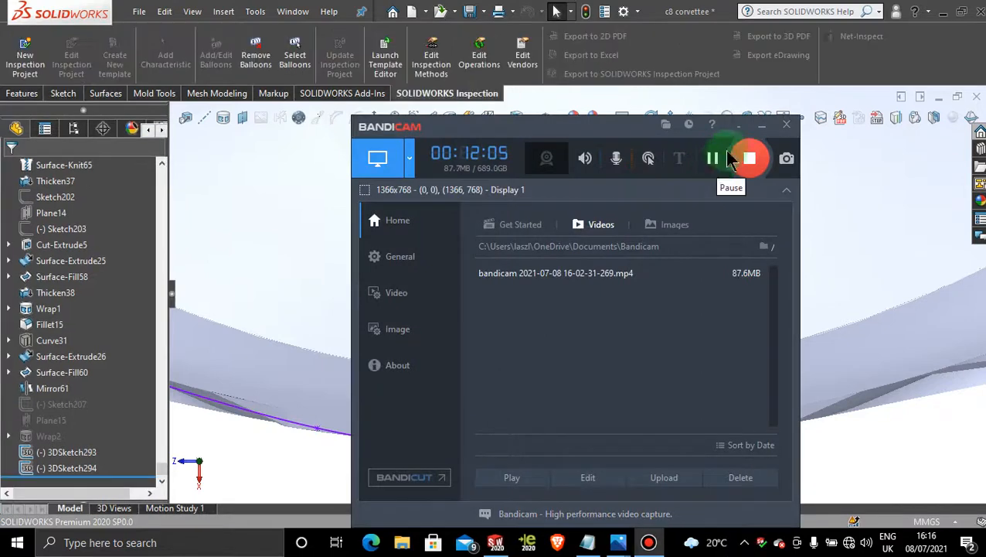
Edit 3DSketch294 and add an Along X relation to the forward construction centerline on the rear deck
click(762, 125)
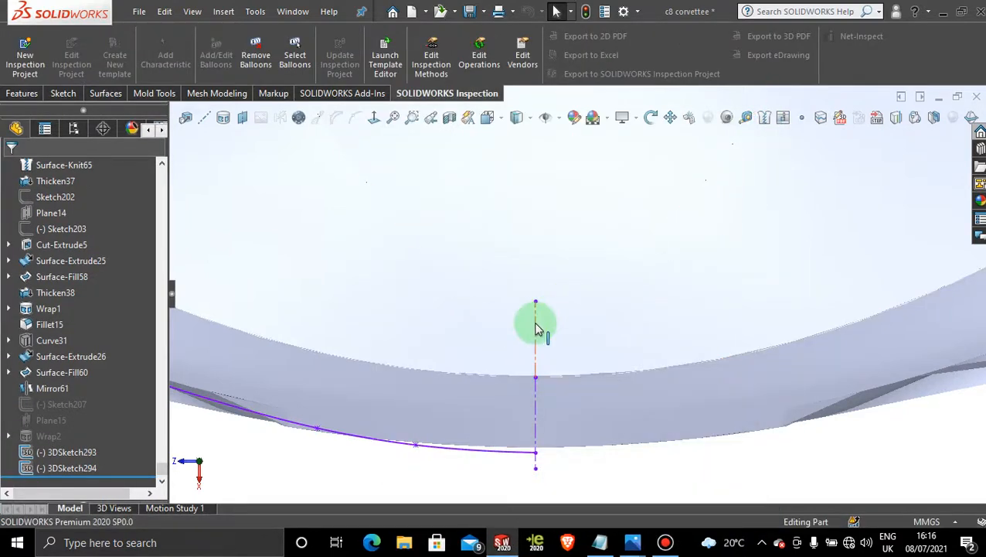
right_click(535, 326)
click(553, 277)
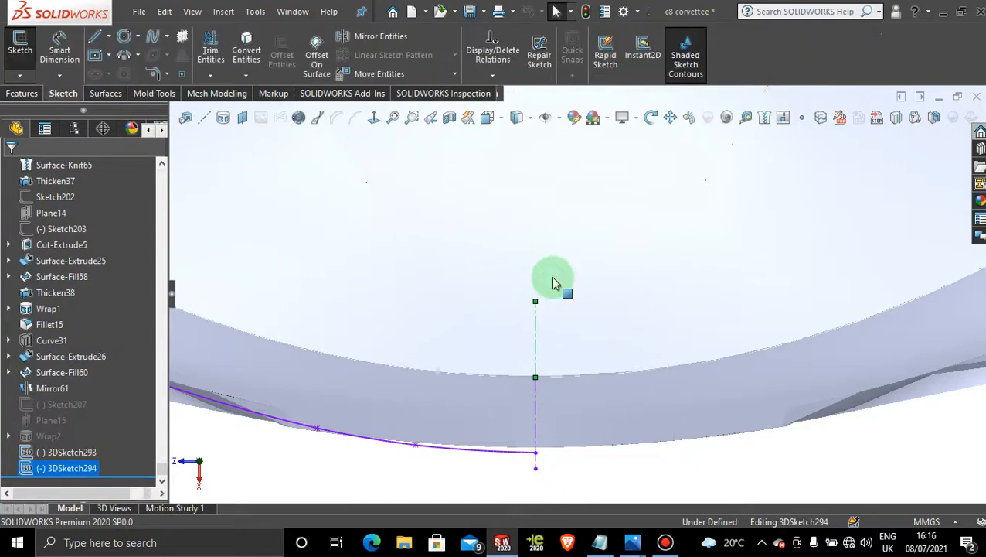
click(538, 336)
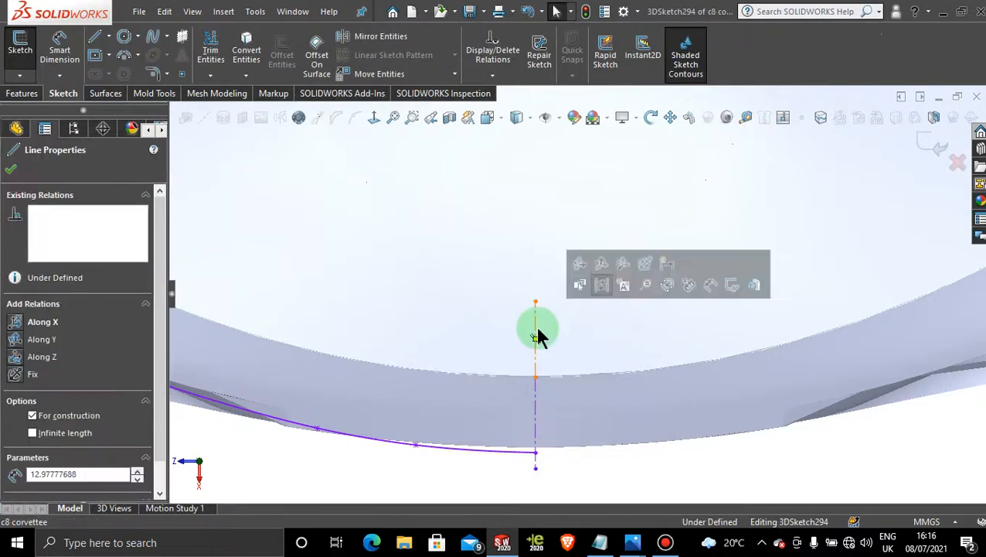
click(337, 333)
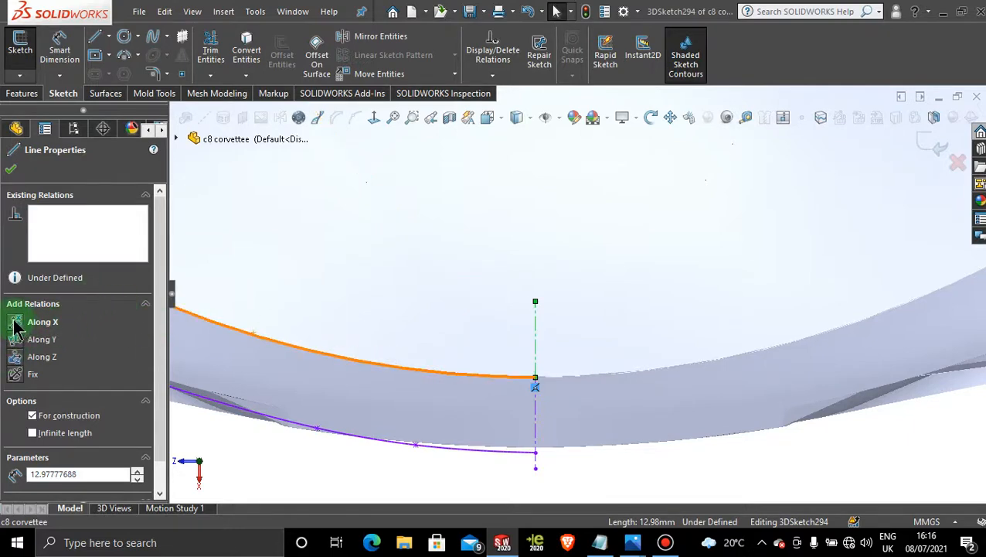
click(12, 170)
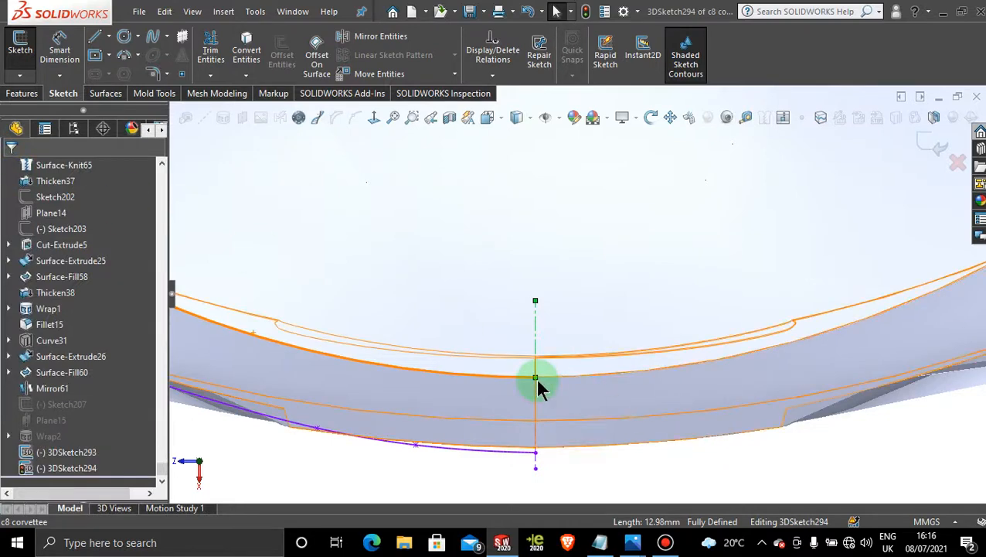
click(621, 487)
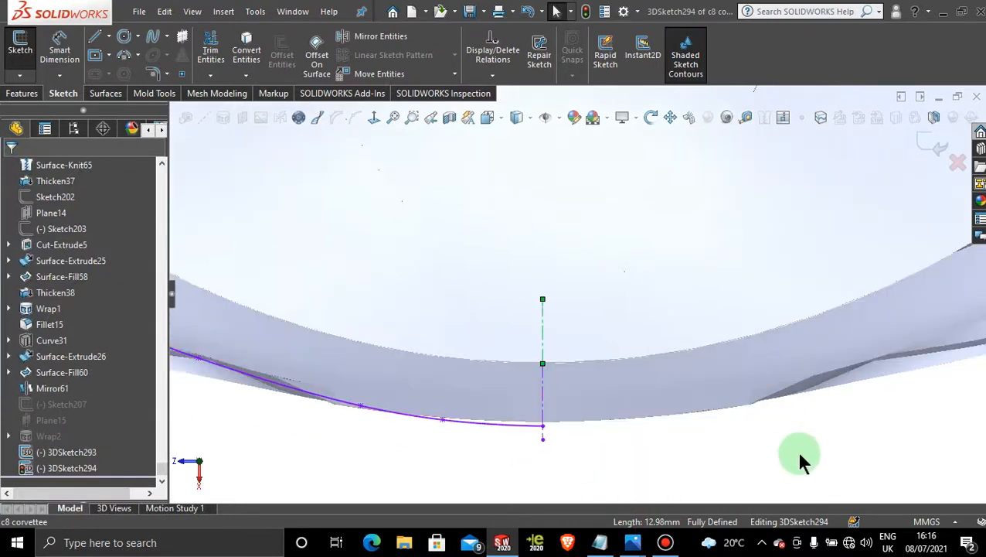
In the front view, shorten the forward centerline to about 12.2 mm by moving its free end to about X 325.5, Y 121.7 mm
scroll(796, 452, up, 3)
middle_drag(609, 425, 676, 233)
key(space)
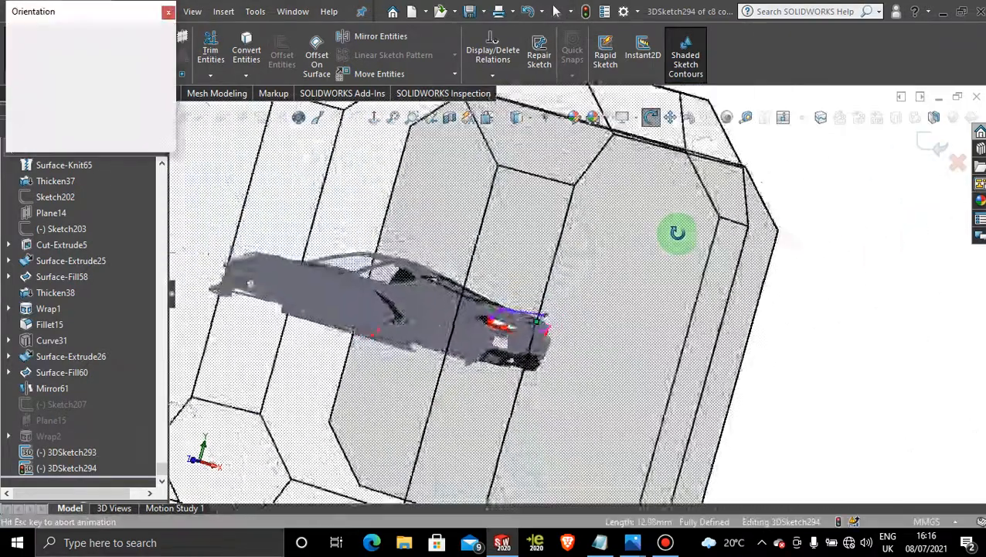
click(393, 328)
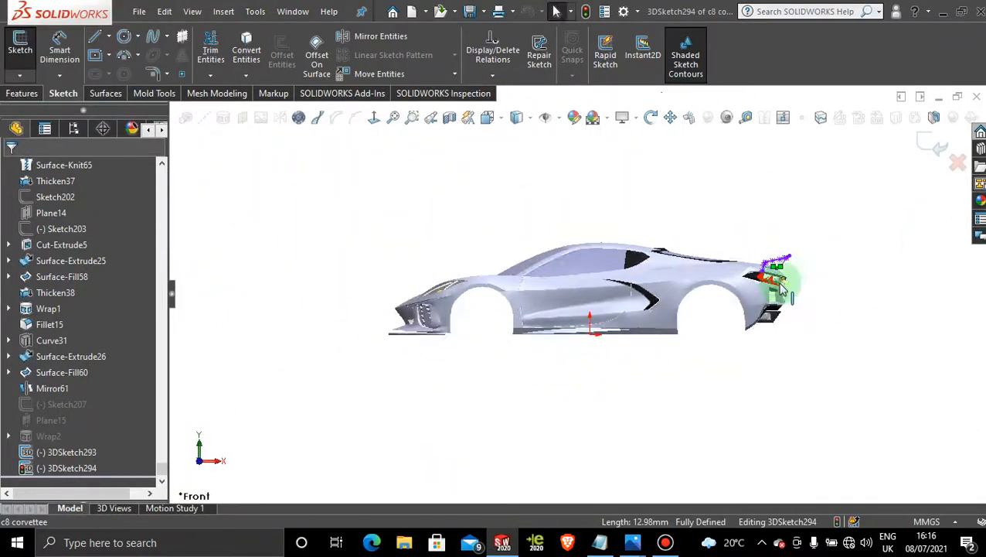
scroll(671, 265, down, 5)
scroll(671, 264, down, 6)
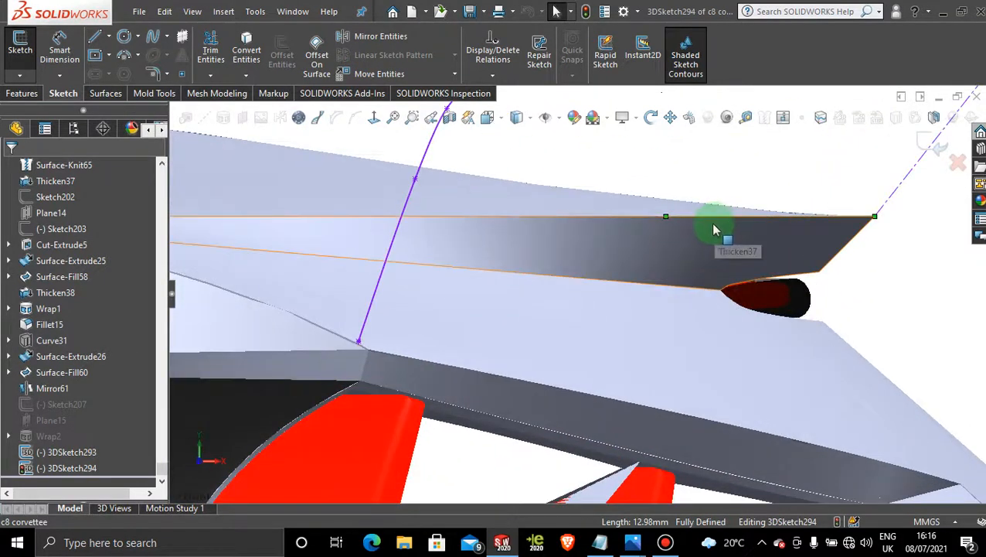
scroll(700, 255, up, 4)
scroll(663, 263, down, 5)
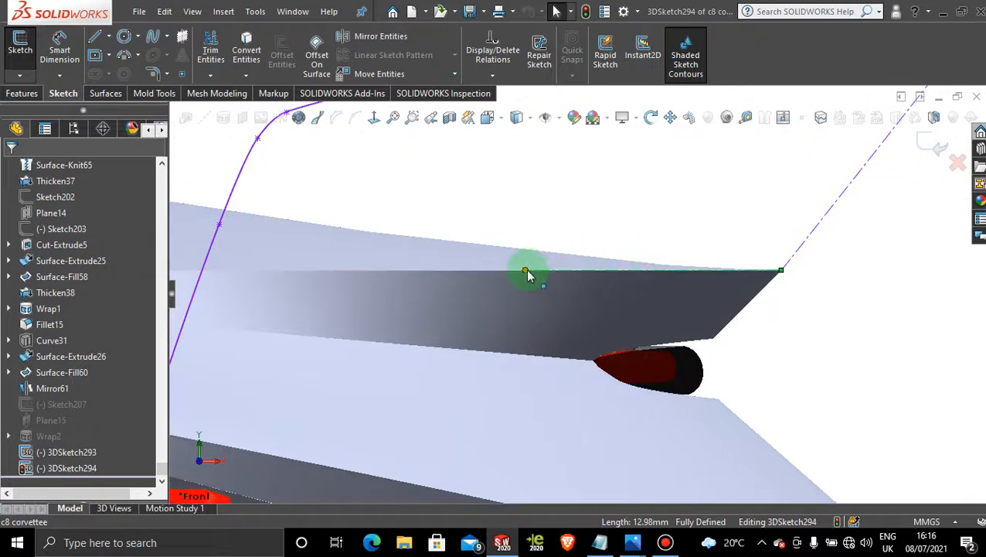
click(527, 273)
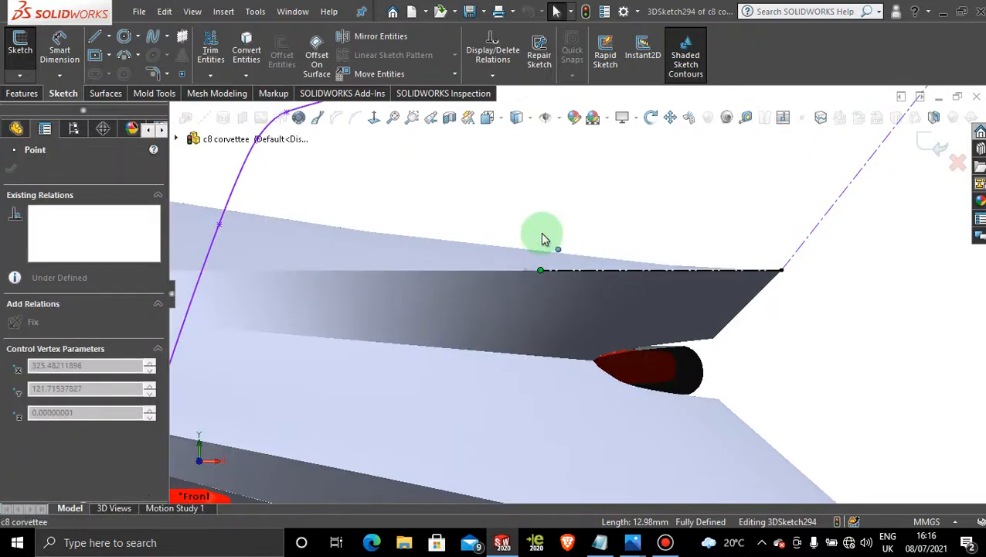
middle_drag(540, 269, 766, 165)
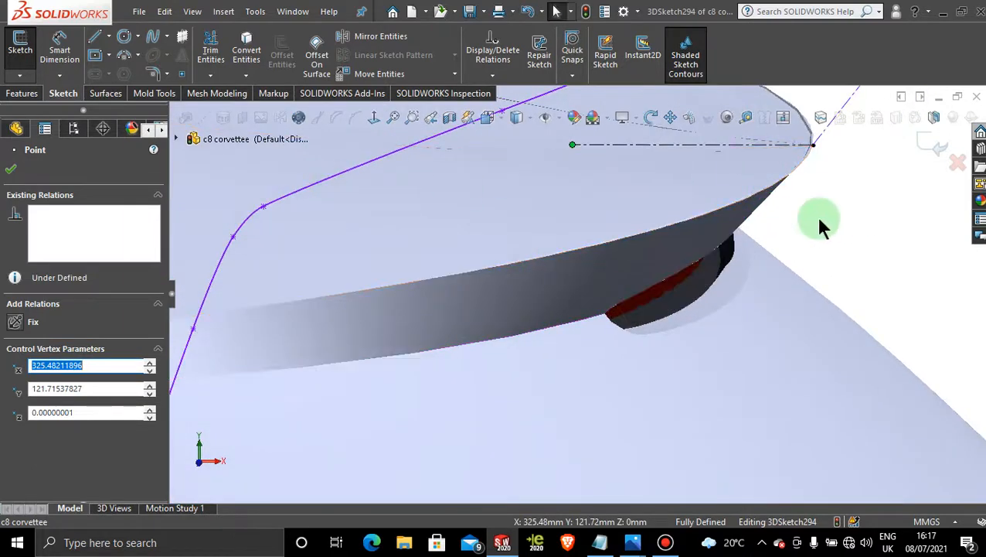
key(BackSpace)
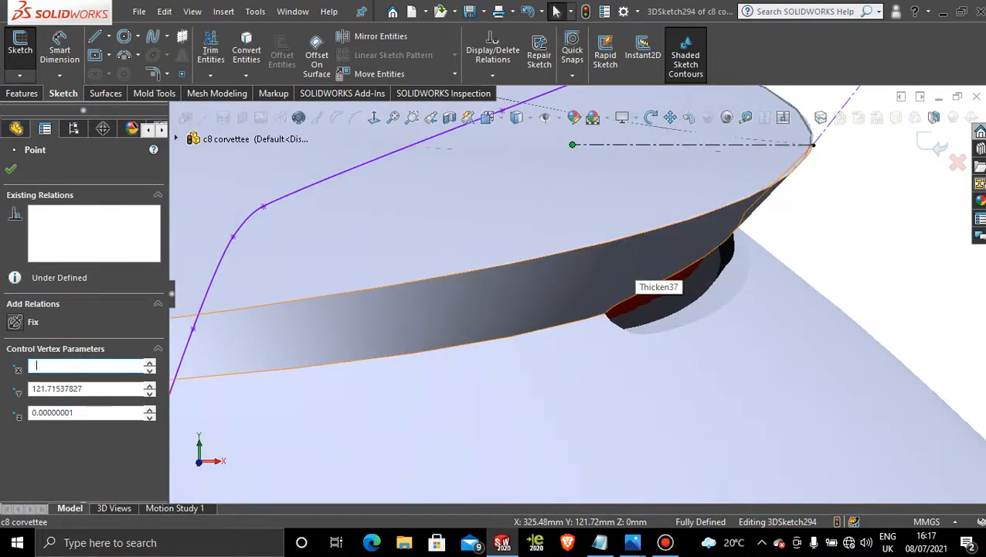
middle_drag(760, 259, 781, 249)
scroll(797, 231, up, 7)
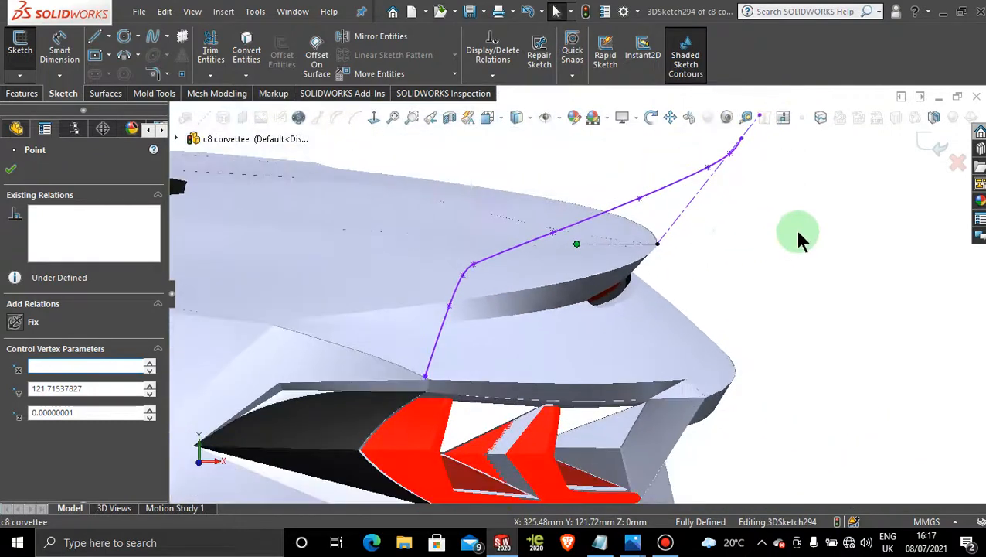
click(686, 259)
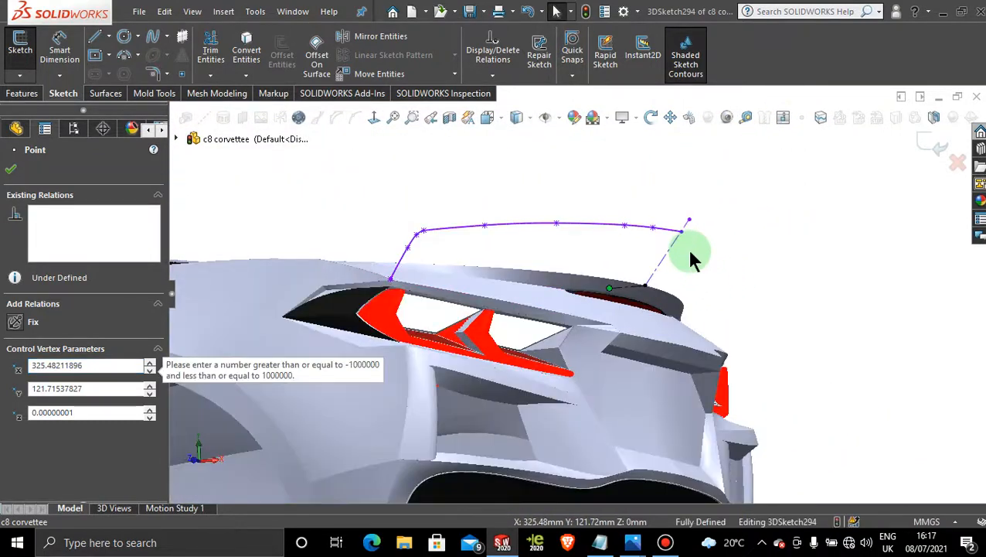
In the front view, delete the short forward centerline constrained along X on the rear deck
key(space)
click(399, 317)
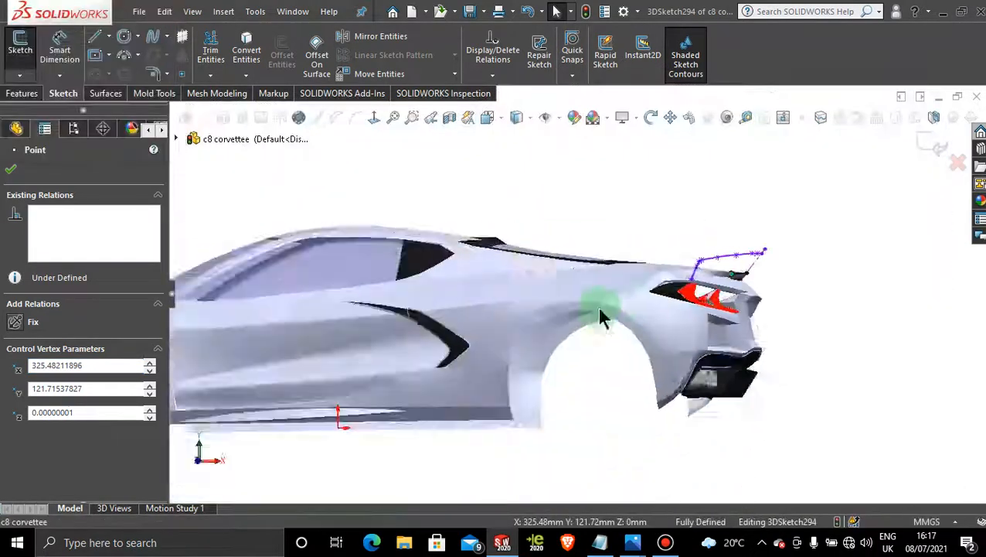
scroll(776, 247, down, 5)
scroll(689, 302, down, 3)
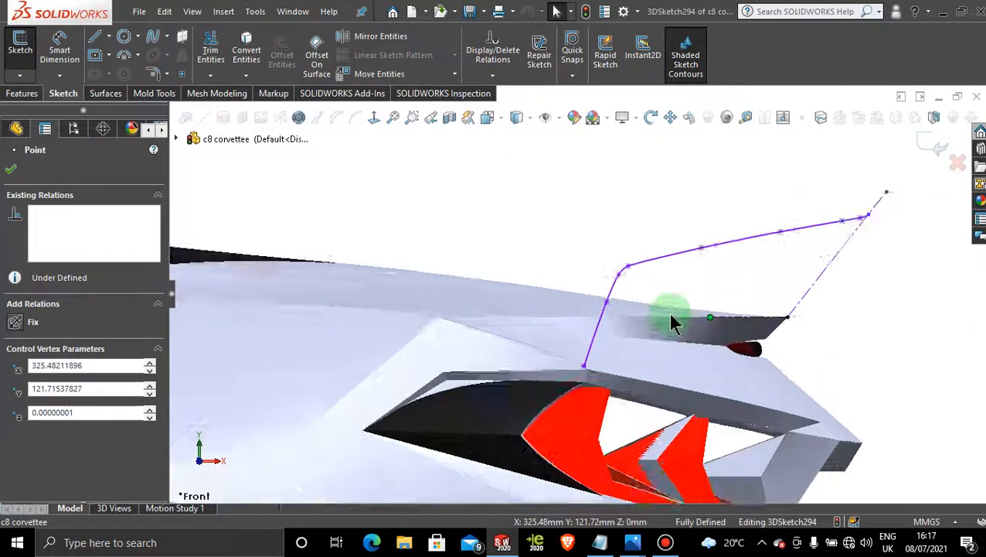
click(779, 317)
right_click(778, 317)
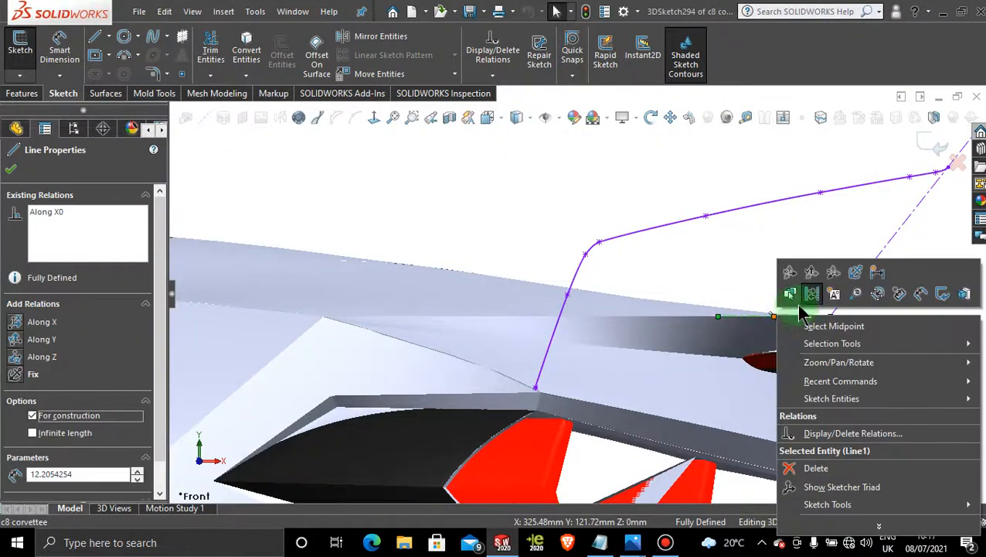
click(837, 464)
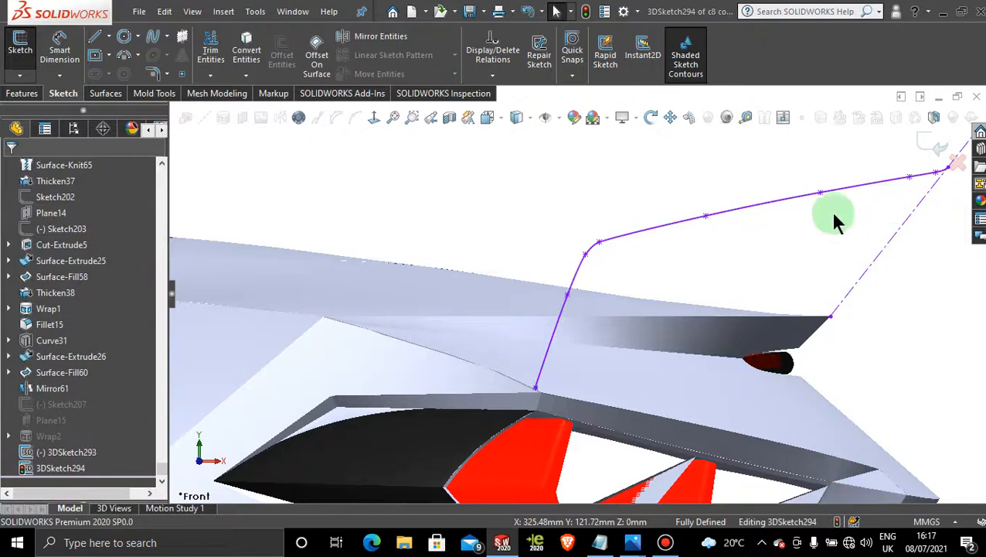
Draw a new construction centerline from the lower end of the slanted centerline at the deck edge, forward and slightly upward over the rear deck
click(109, 35)
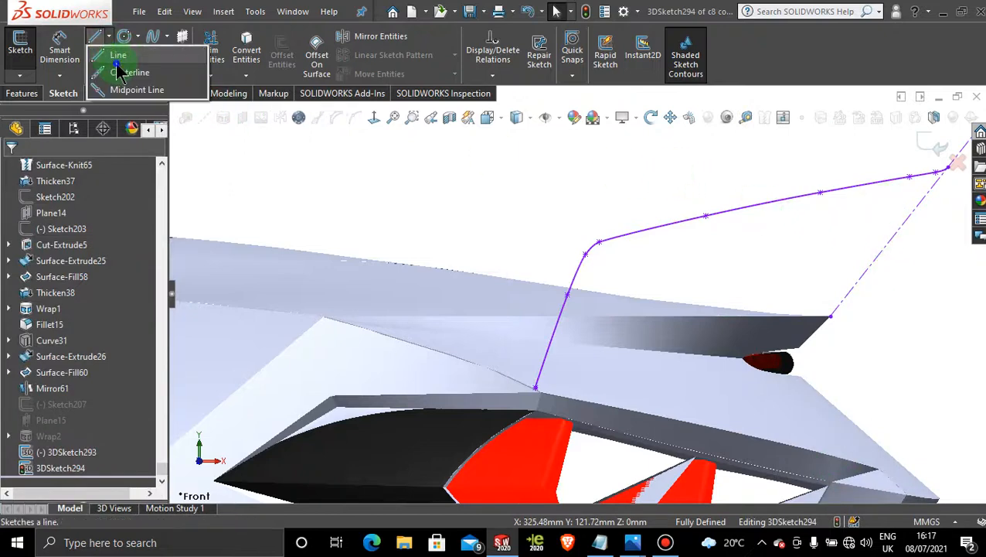
click(118, 54)
click(109, 35)
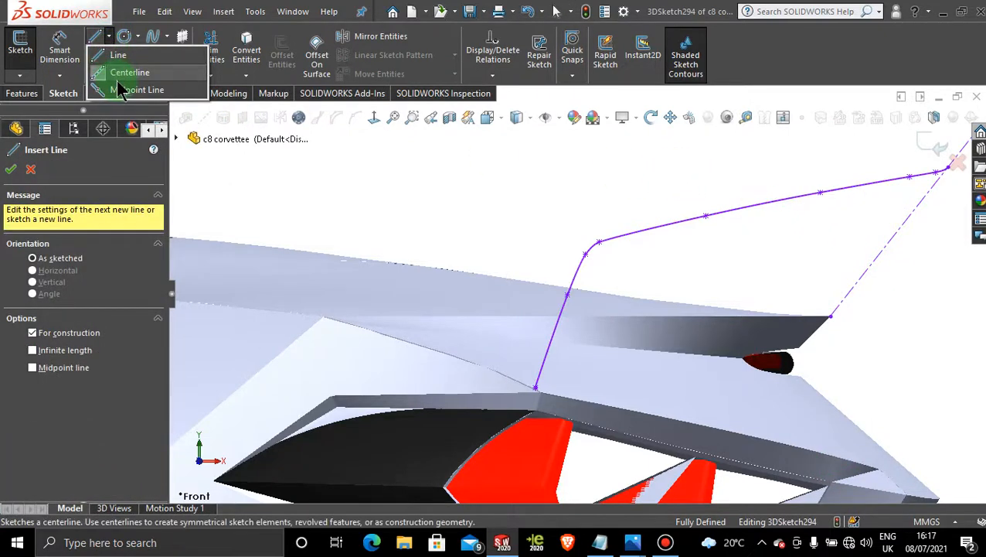
click(120, 72)
click(109, 36)
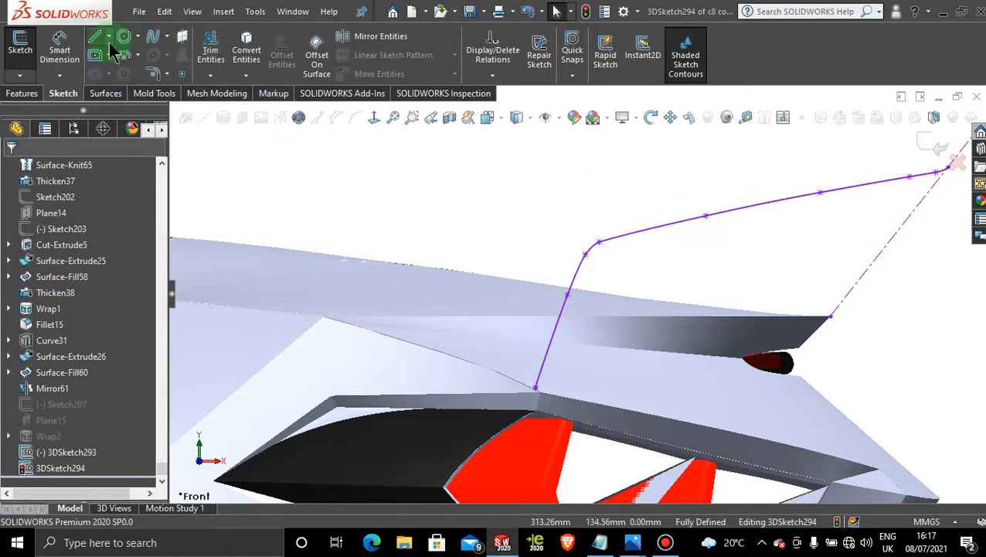
click(120, 72)
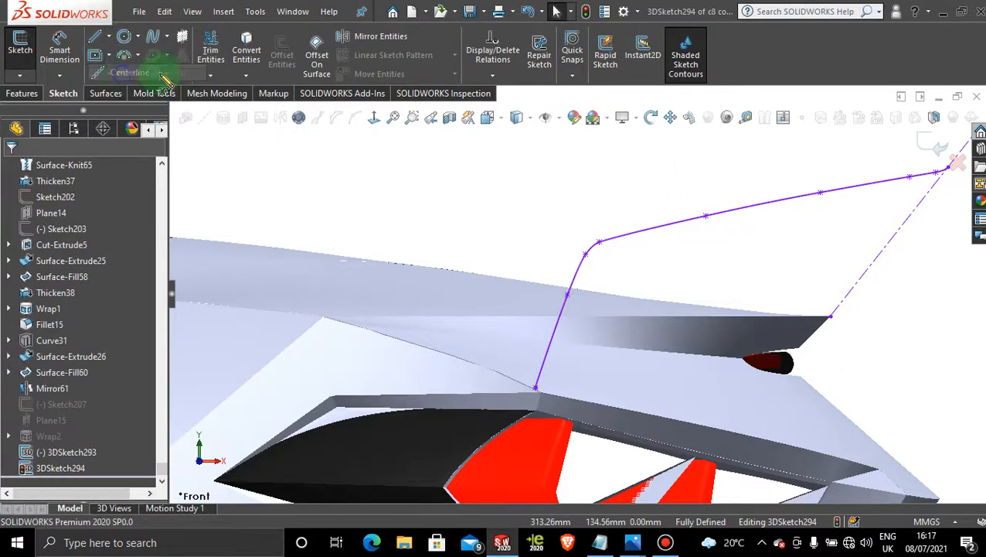
click(832, 318)
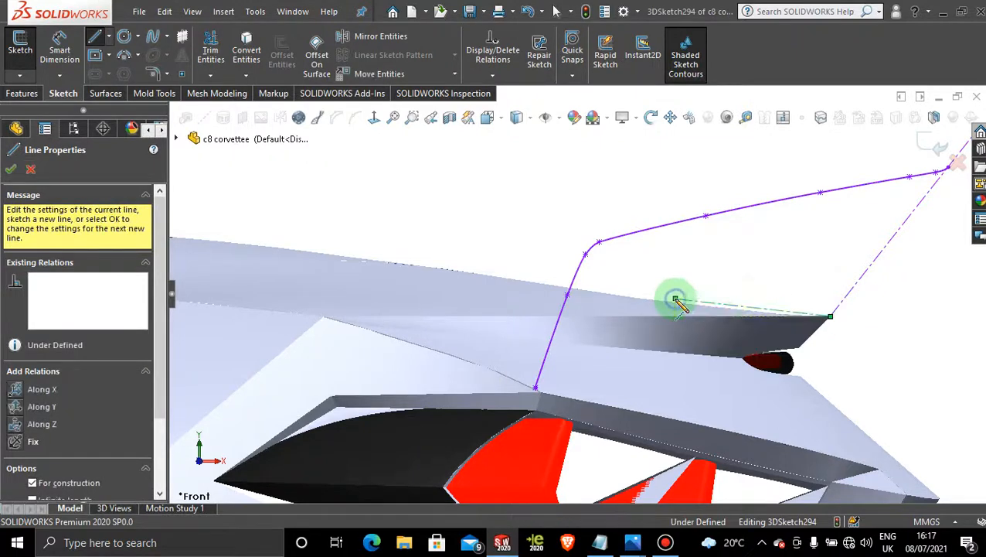
click(676, 299)
key(Escape)
Examine the new centerline and the spoiler spline against the rear deck from above and from several angles around the car
scroll(771, 267, up, 2)
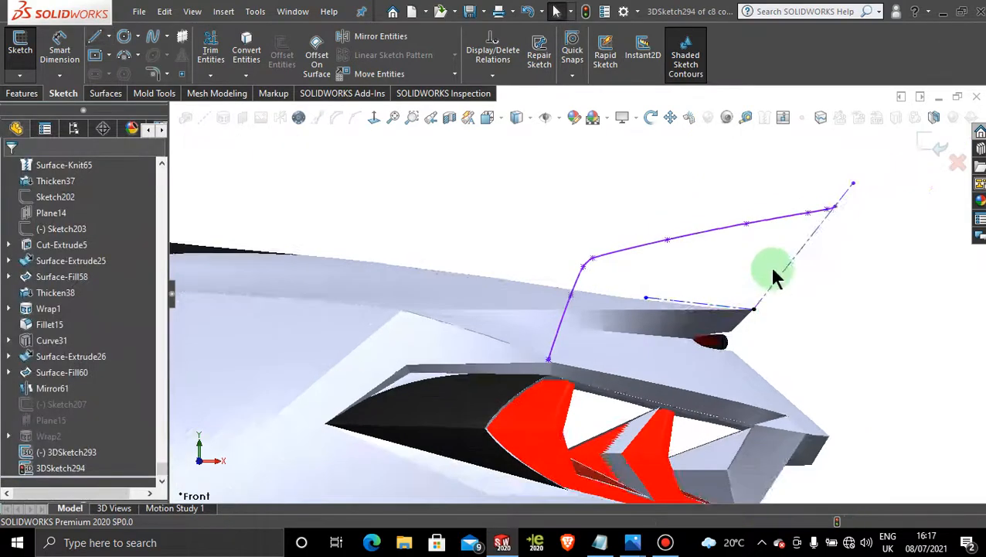
middle_drag(770, 267, 710, 307)
key(space)
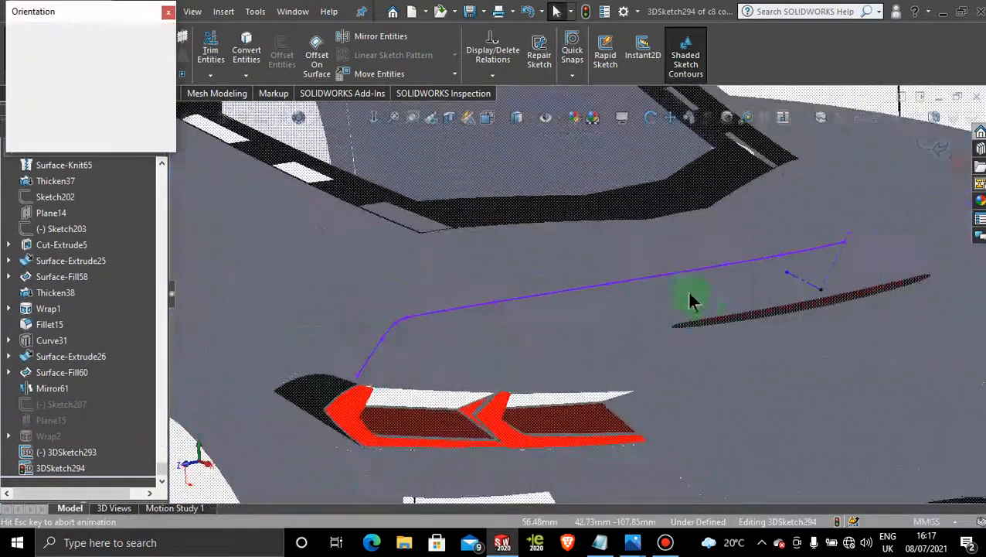
click(489, 263)
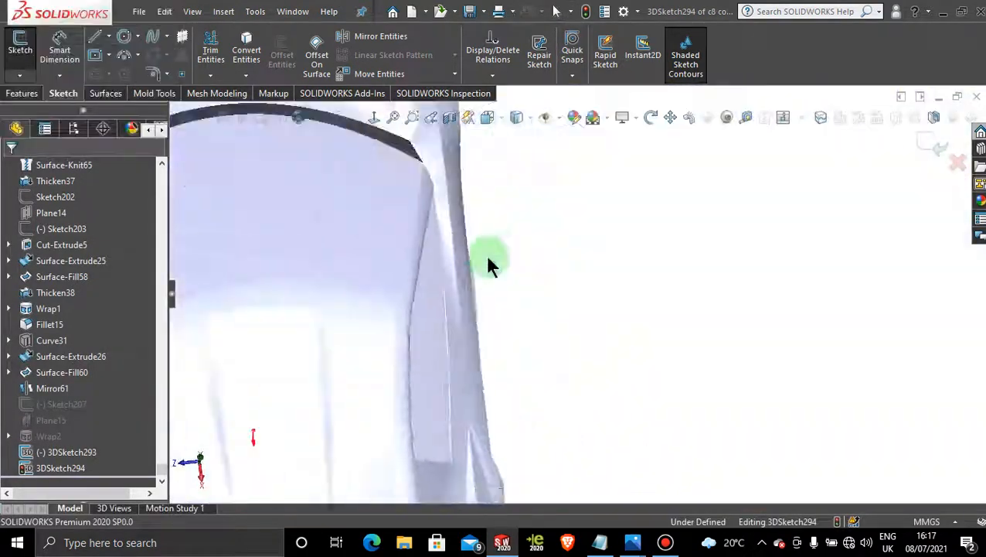
scroll(576, 432, down, 5)
scroll(571, 433, down, 2)
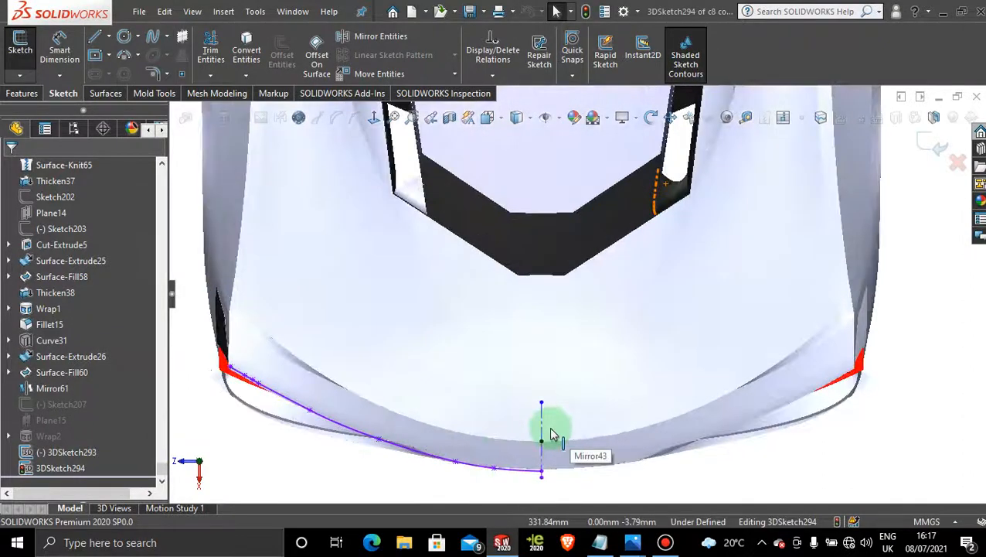
scroll(552, 431, up, 5)
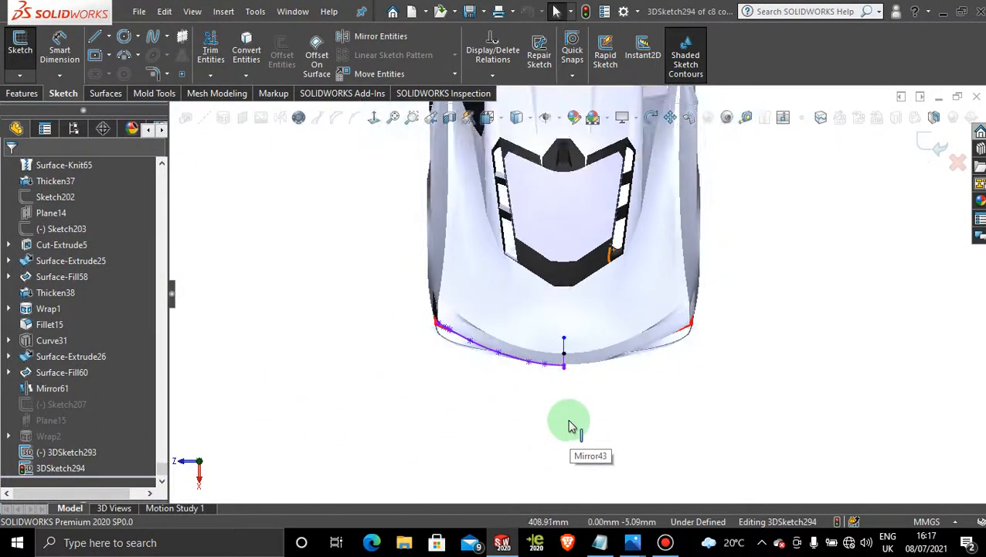
middle_drag(568, 424, 637, 336)
scroll(651, 333, down, 10)
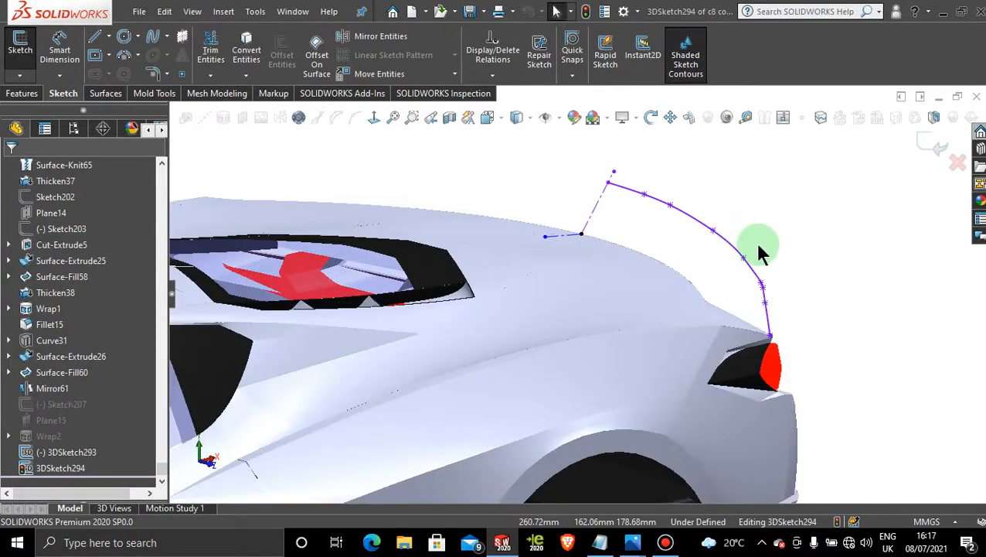
middle_drag(793, 290, 712, 330)
scroll(701, 318, down, 5)
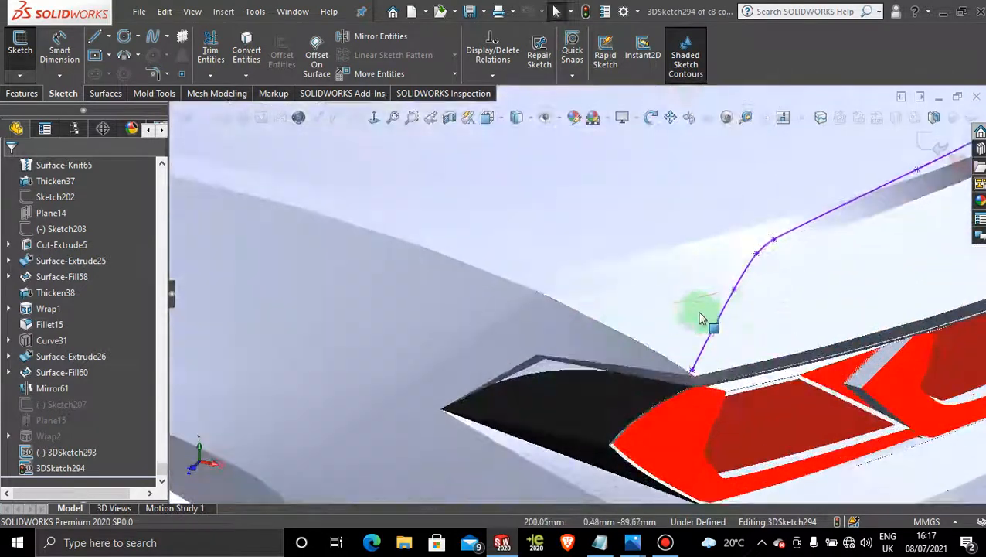
Close the current 3D sketch, start a new one and place a point on the rear fender surface at about X 283.8, Y 121.5, Z 133.3 mm
click(930, 145)
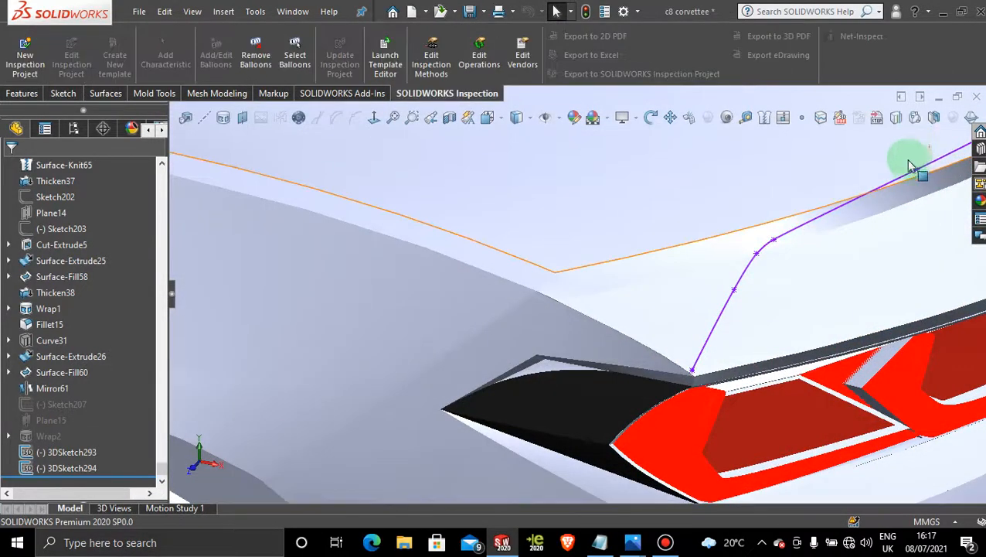
scroll(678, 303, up, 3)
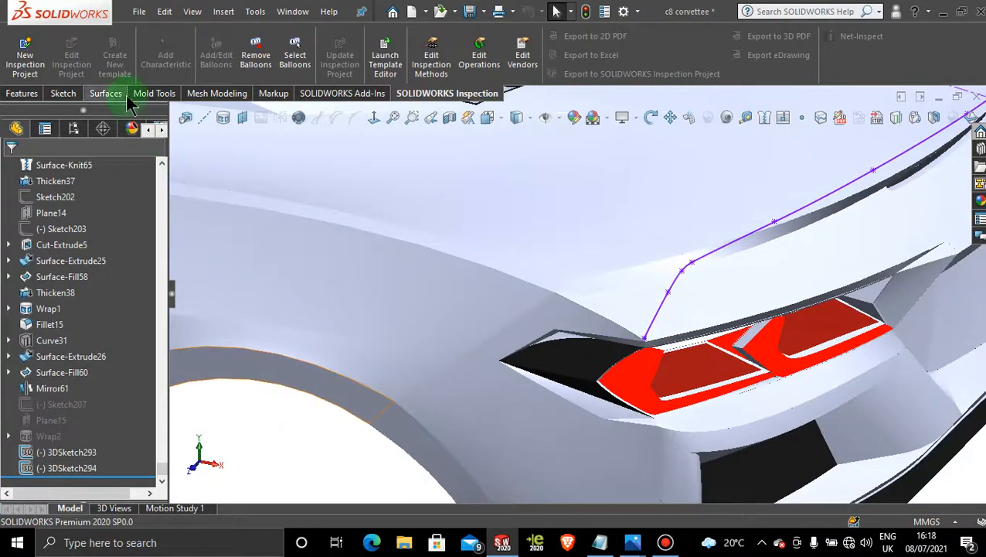
click(63, 93)
click(19, 75)
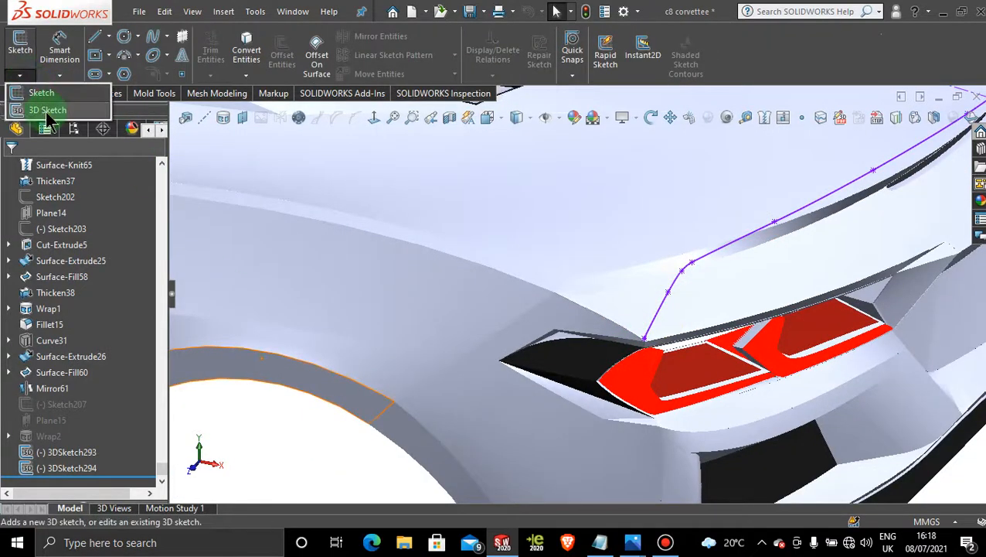
click(48, 110)
click(183, 74)
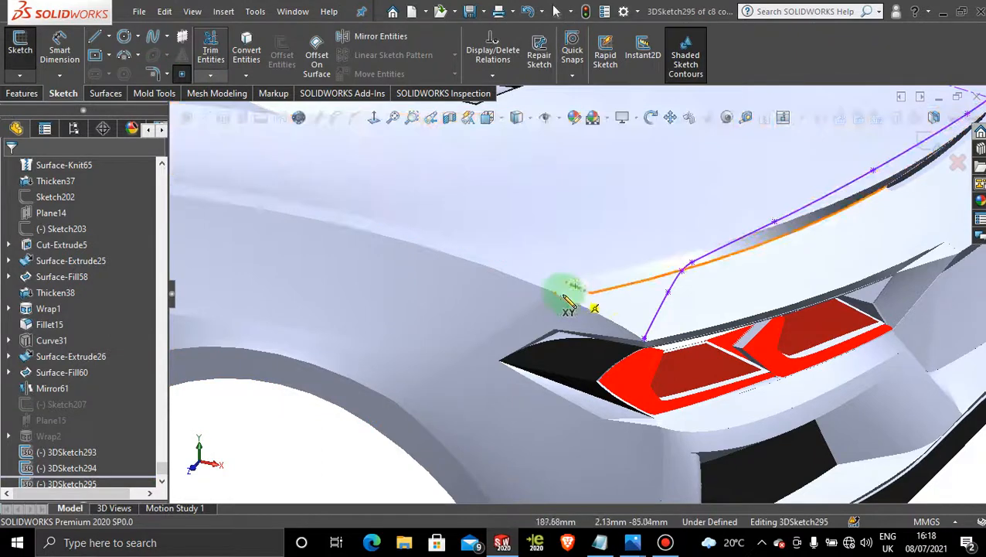
scroll(571, 300, down, 3)
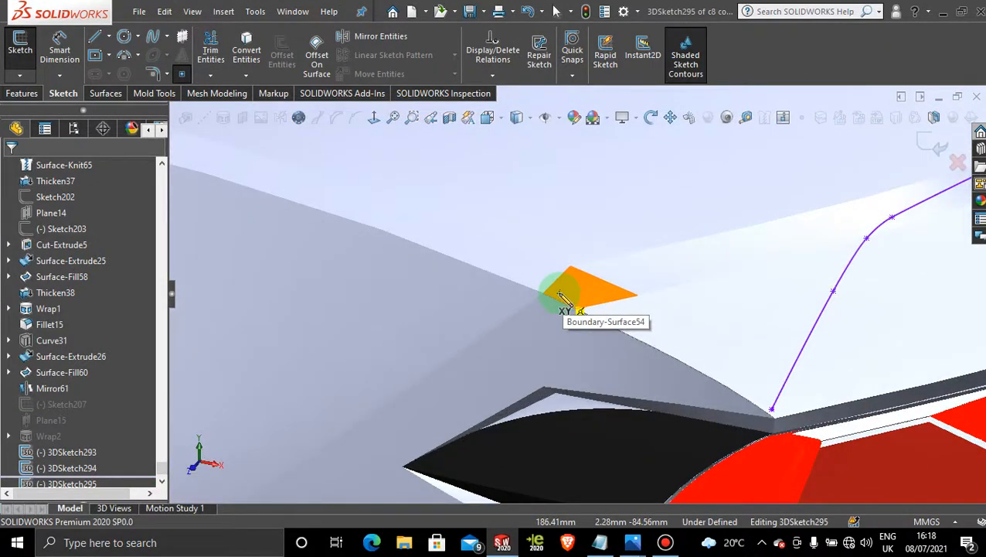
click(559, 292)
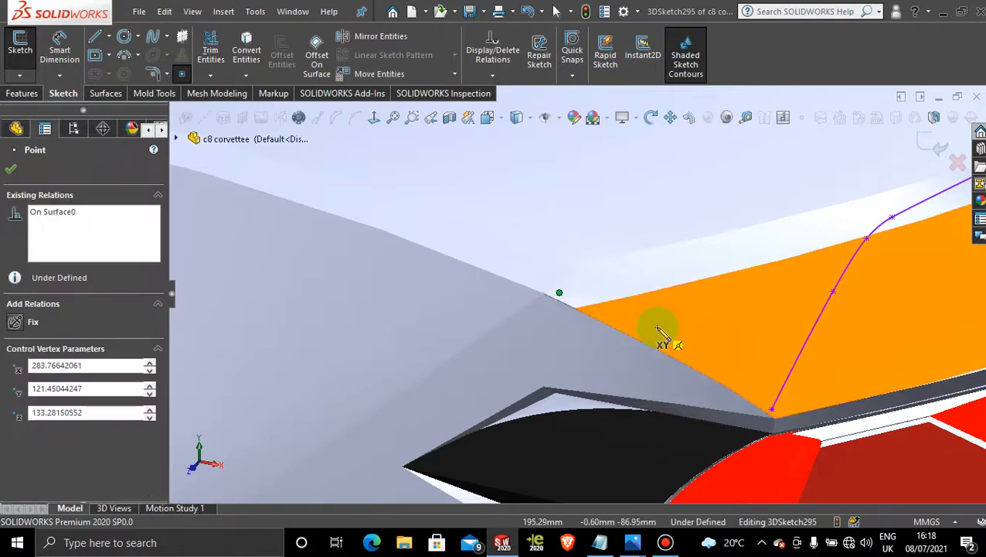
key(Escape)
Draw a straight two-point spline from the fender point to near the forward end of the construction centerline on the rear deck
scroll(745, 299, up, 6)
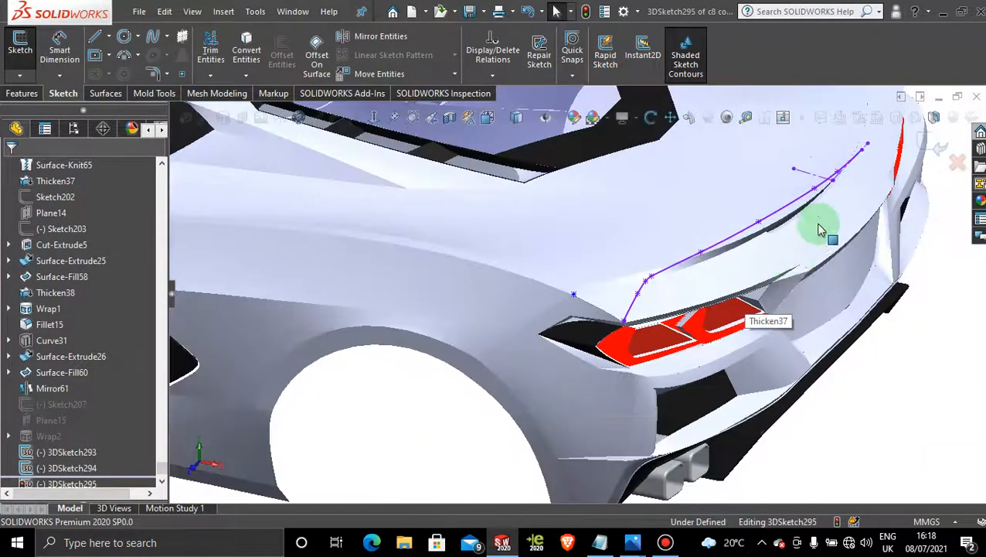
scroll(821, 230, down, 3)
click(153, 43)
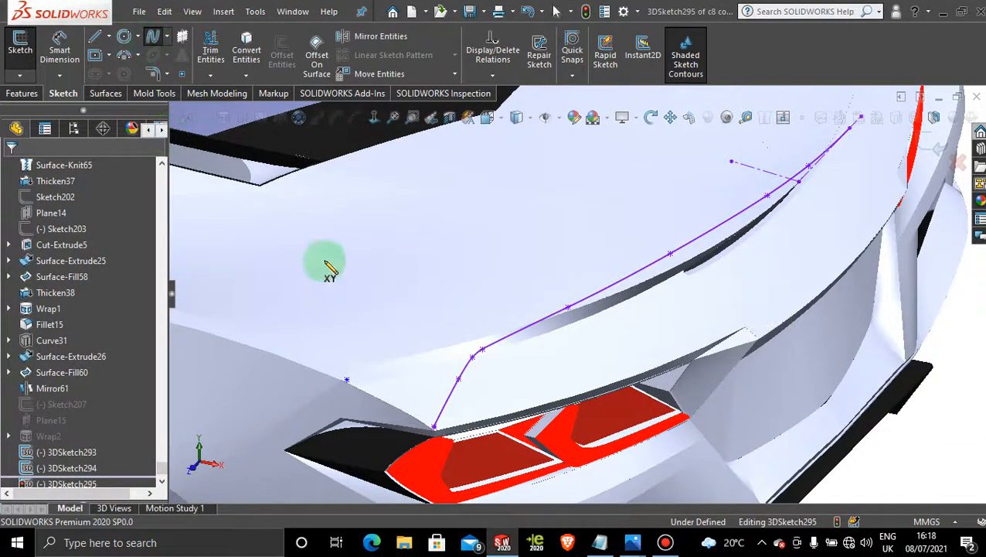
scroll(375, 383, down, 3)
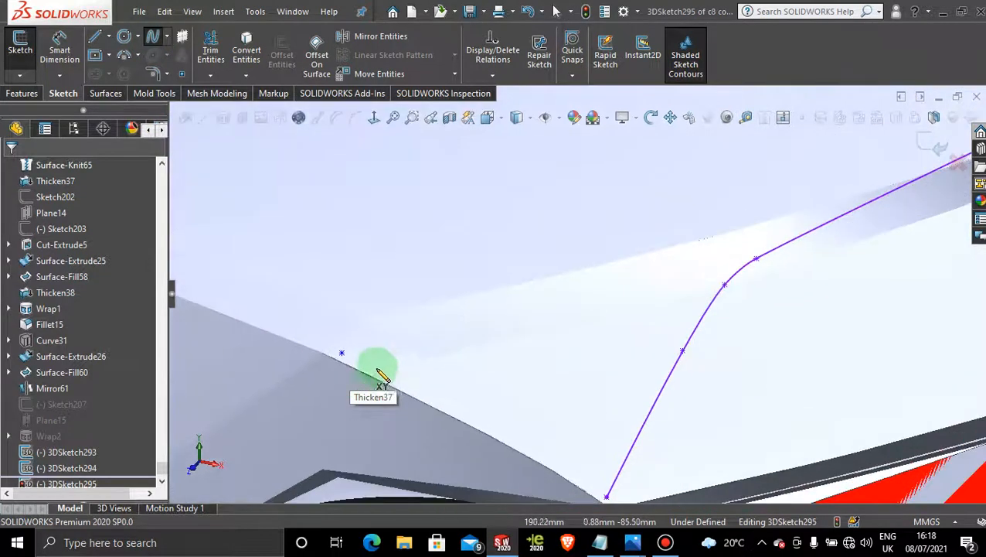
click(342, 355)
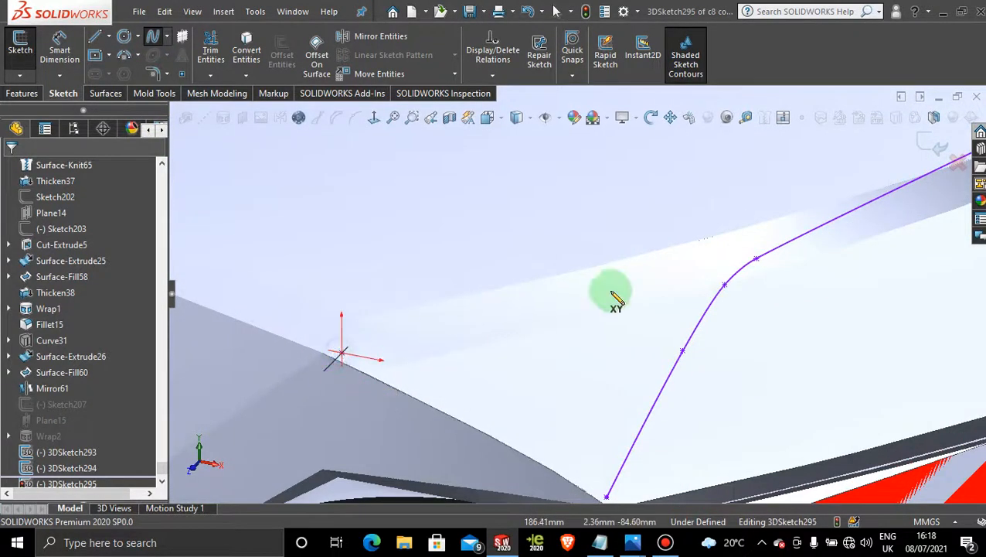
scroll(615, 293, up, 5)
scroll(655, 249, down, 5)
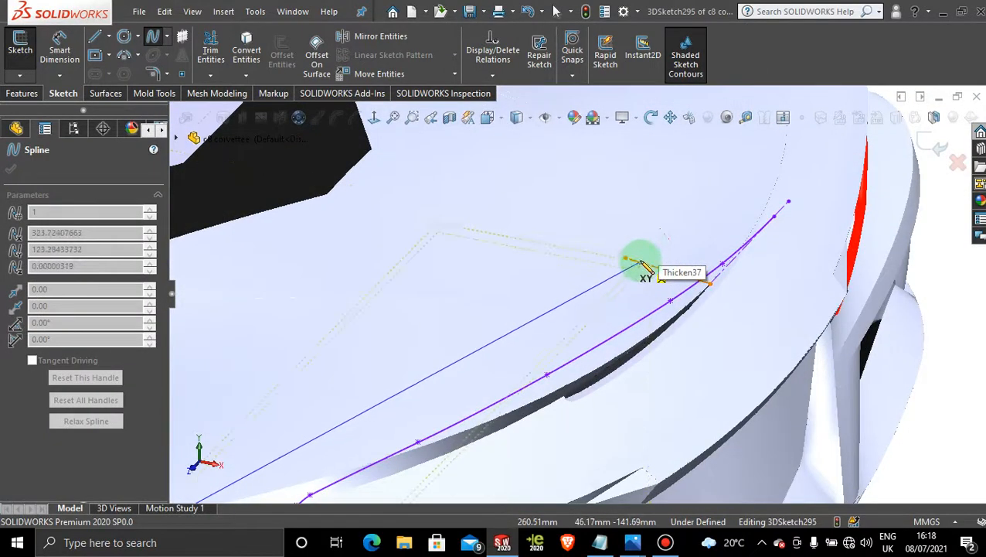
click(634, 262)
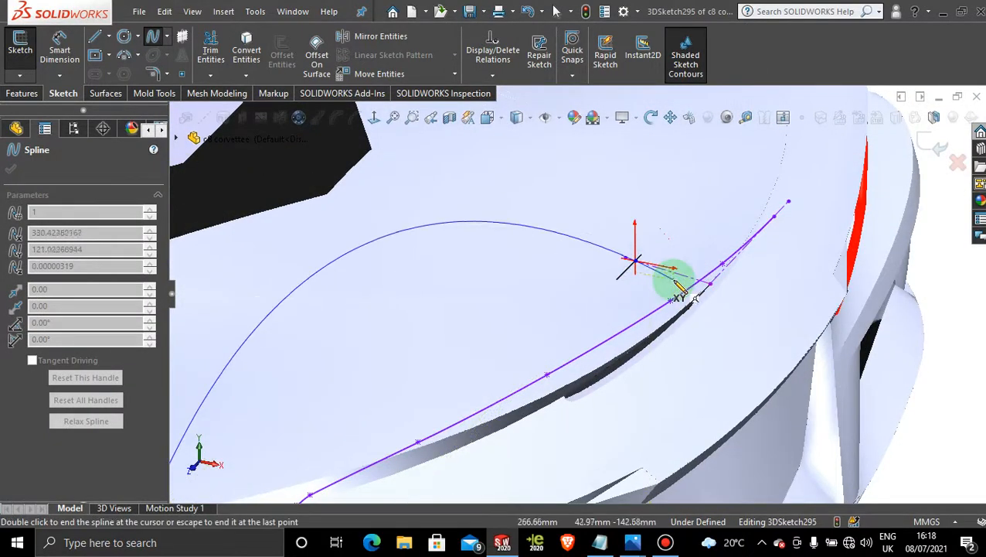
scroll(675, 281, up, 5)
middle_drag(678, 282, 473, 288)
scroll(473, 288, down, 5)
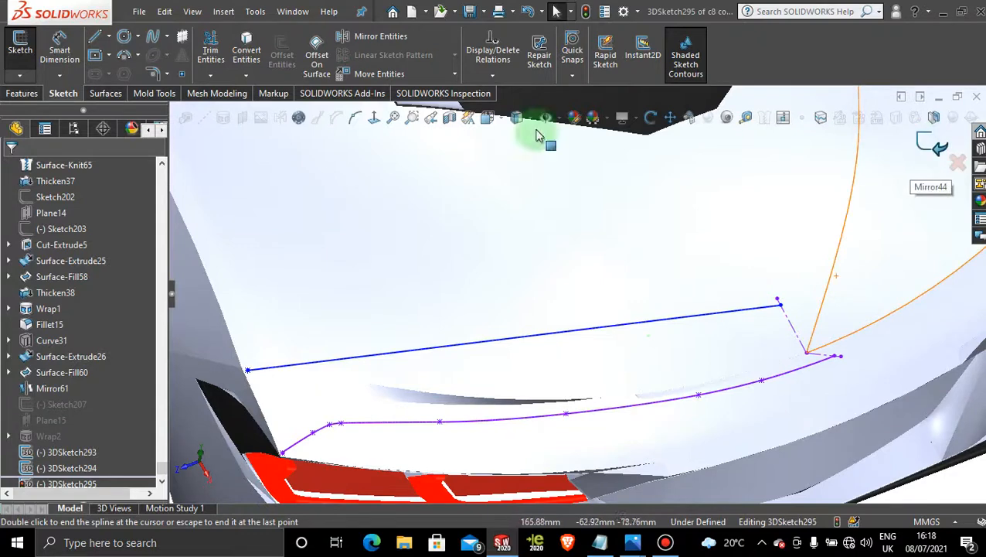
Insert closely spaced spline points near the fender end of the new spline, continuing toward its middle
scroll(301, 362, down, 5)
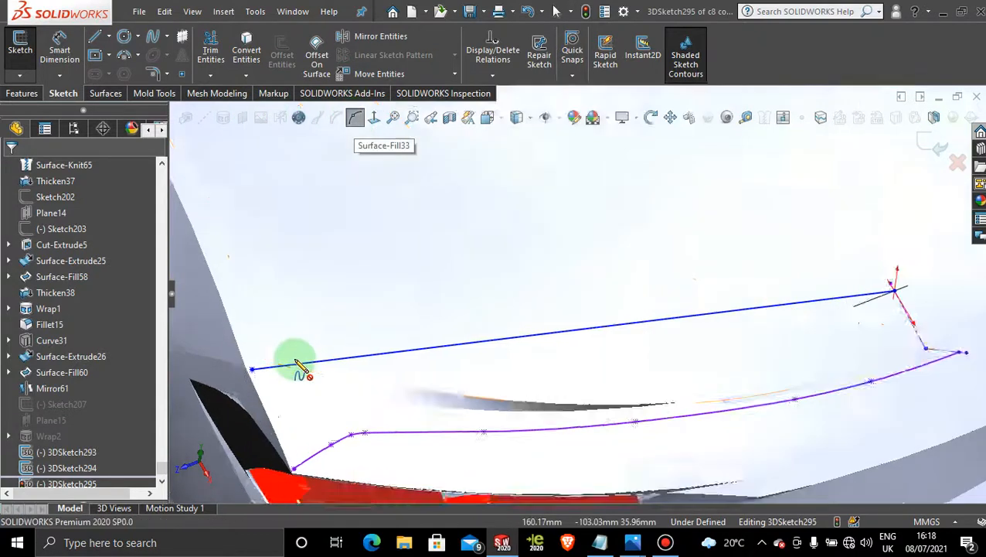
double_click(325, 369)
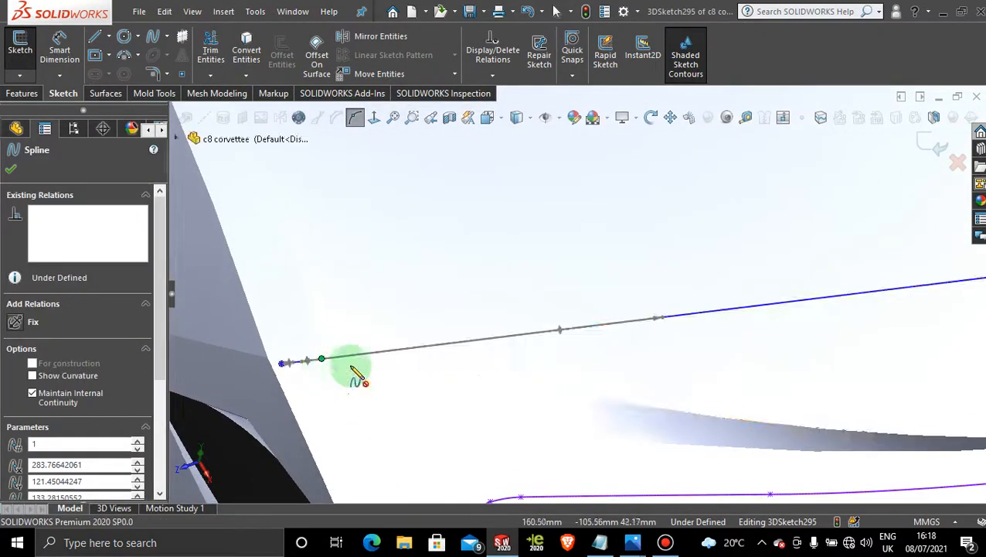
key(Escape)
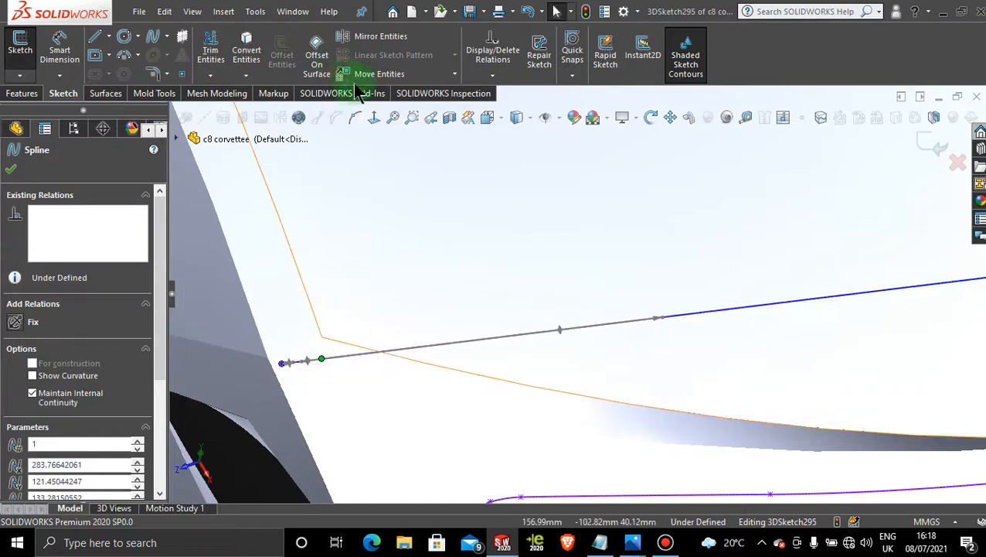
click(354, 120)
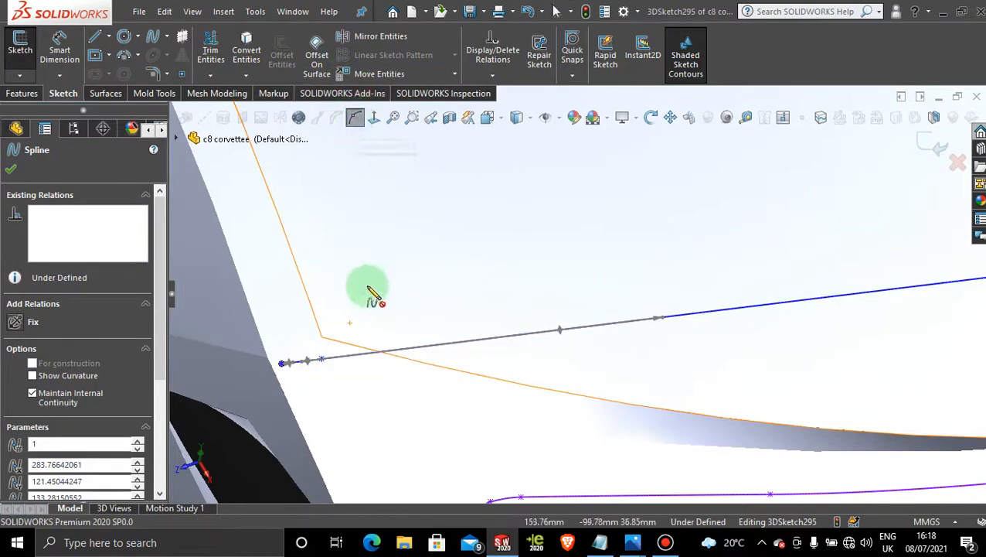
click(372, 355)
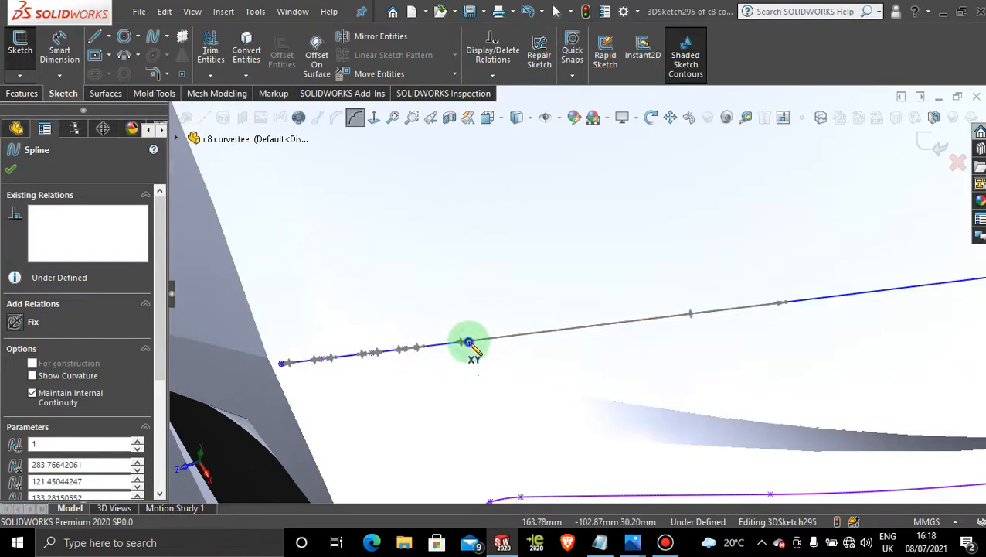
click(635, 320)
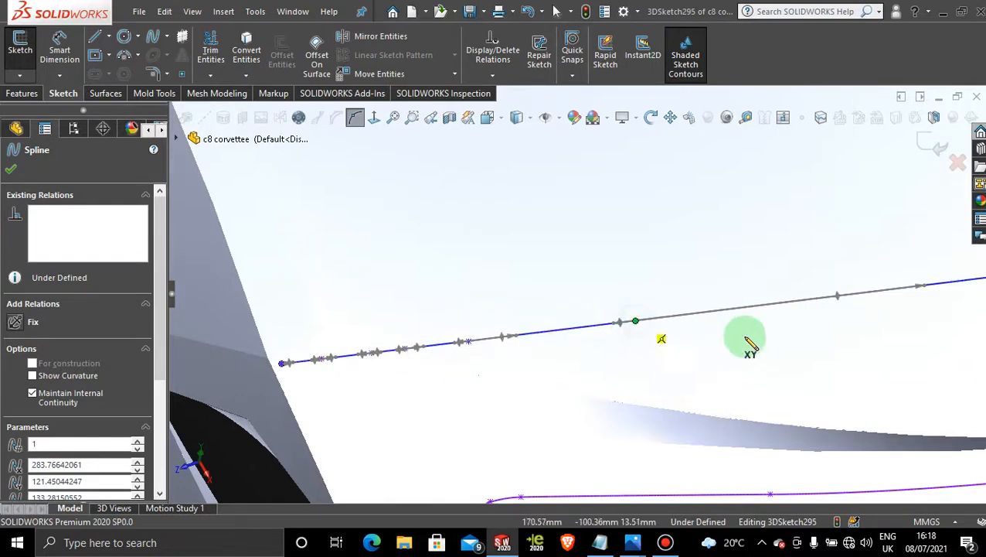
click(797, 302)
Insert more spline points along the remaining stretch of the spline, up to near its end at the construction centerline
scroll(841, 324, up, 8)
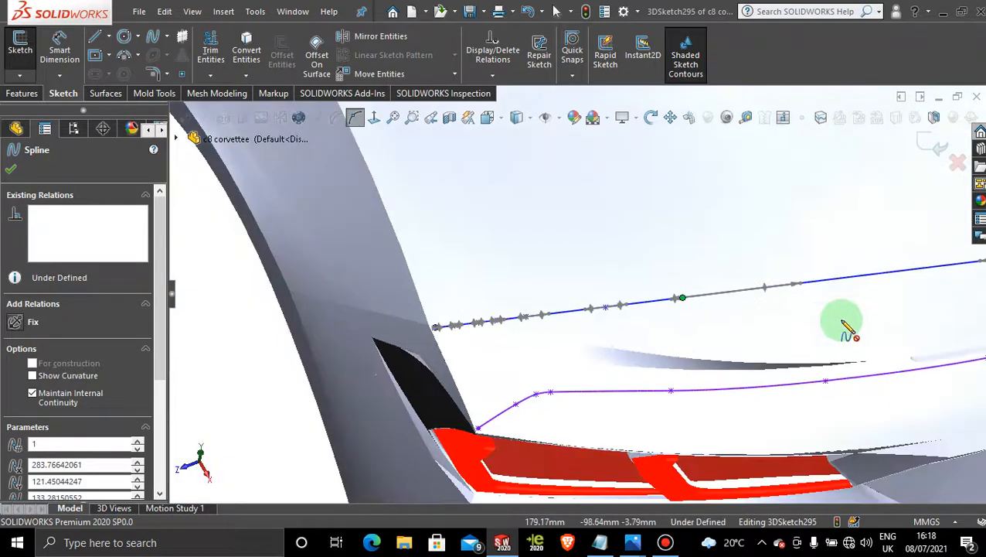
scroll(701, 310, down, 4)
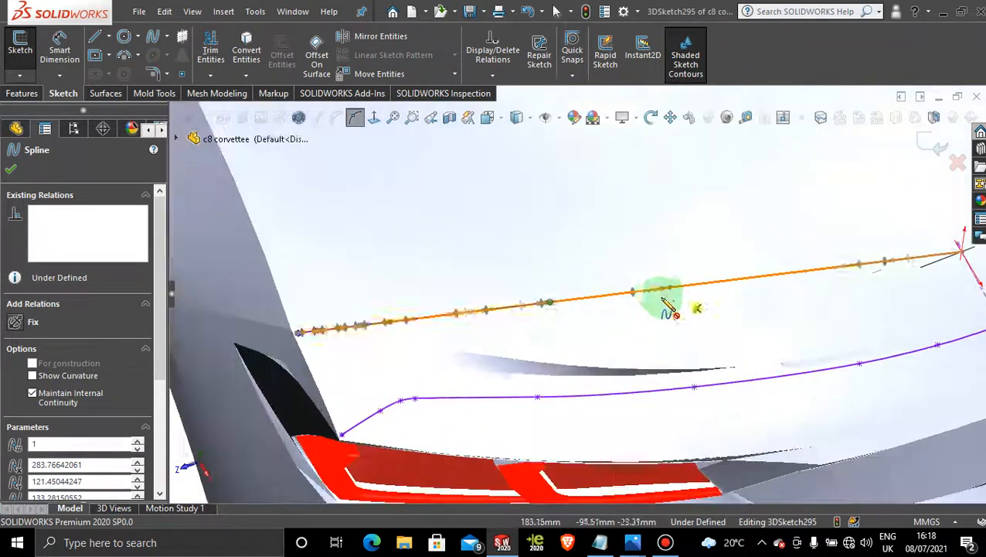
click(623, 297)
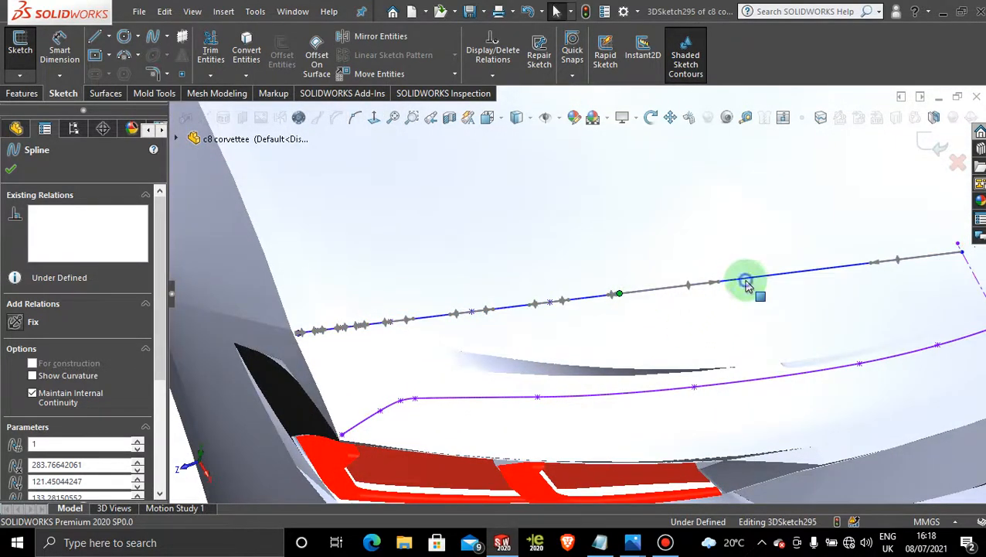
click(353, 119)
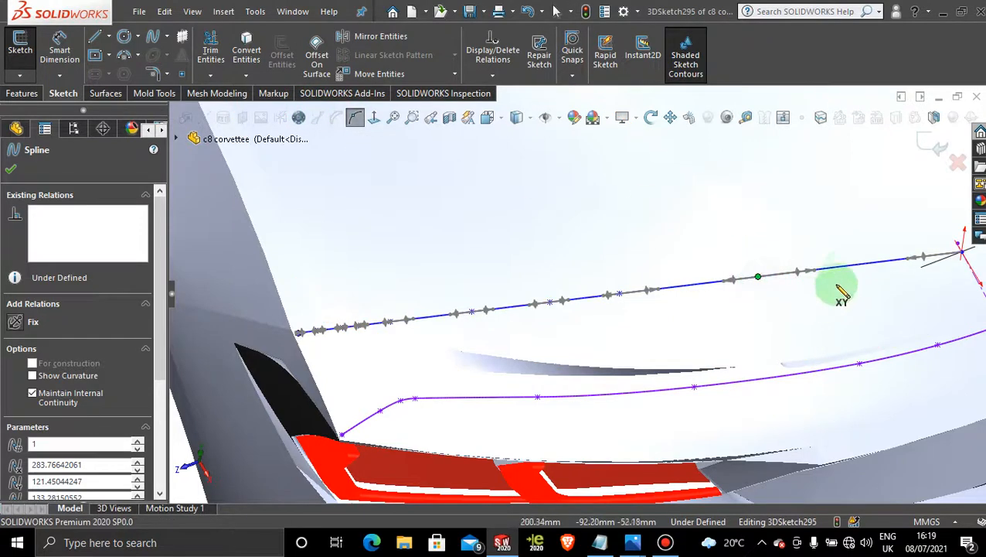
click(853, 266)
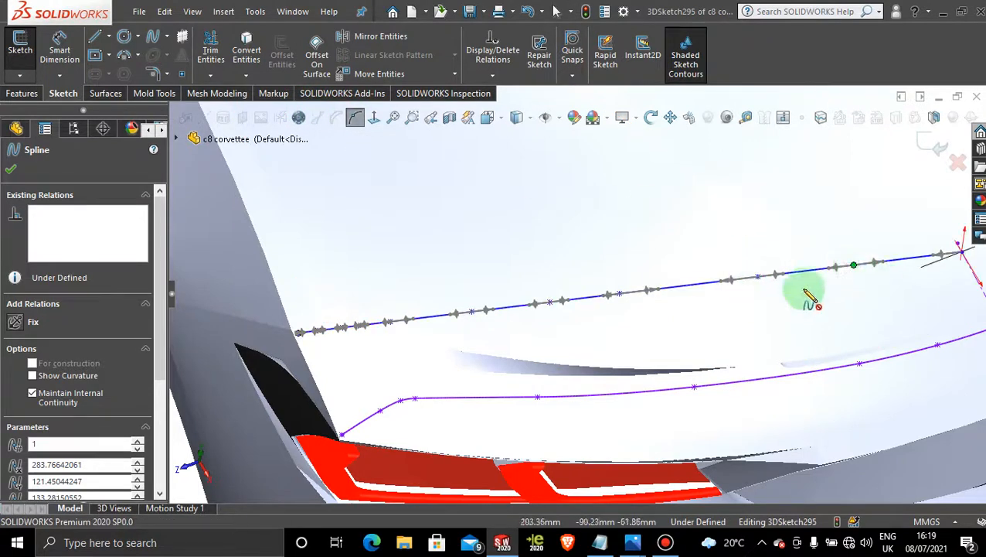
click(12, 171)
In the right view, raise a middle point of the new spline to about Y 125.8, Z 68.5 mm
mouse_move(540, 392)
middle_down()
mouse_move(497, 218)
mouse_move(486, 213)
mouse_move(505, 233)
mouse_move(497, 205)
mouse_move(490, 208)
middle_up()
key(space)
click(456, 323)
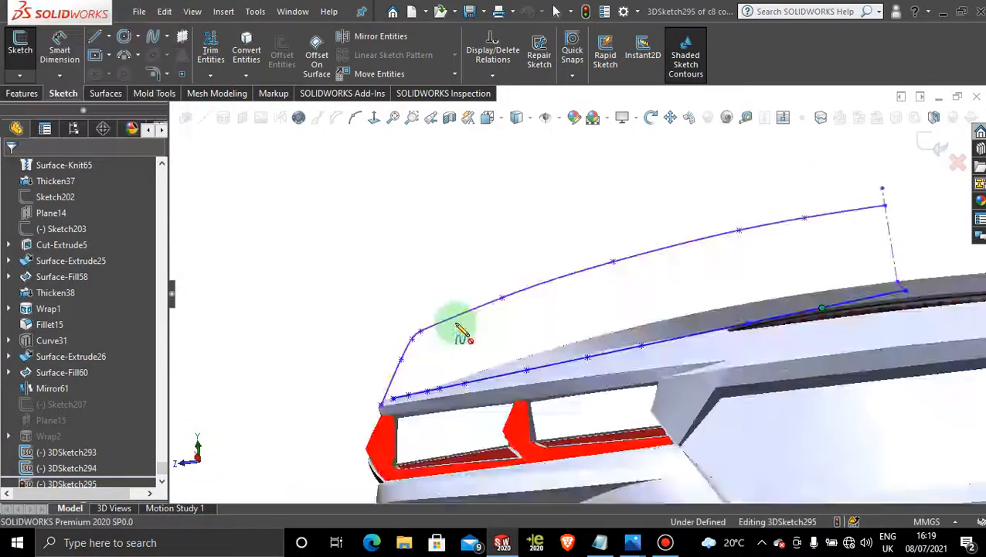
scroll(508, 236, down, 6)
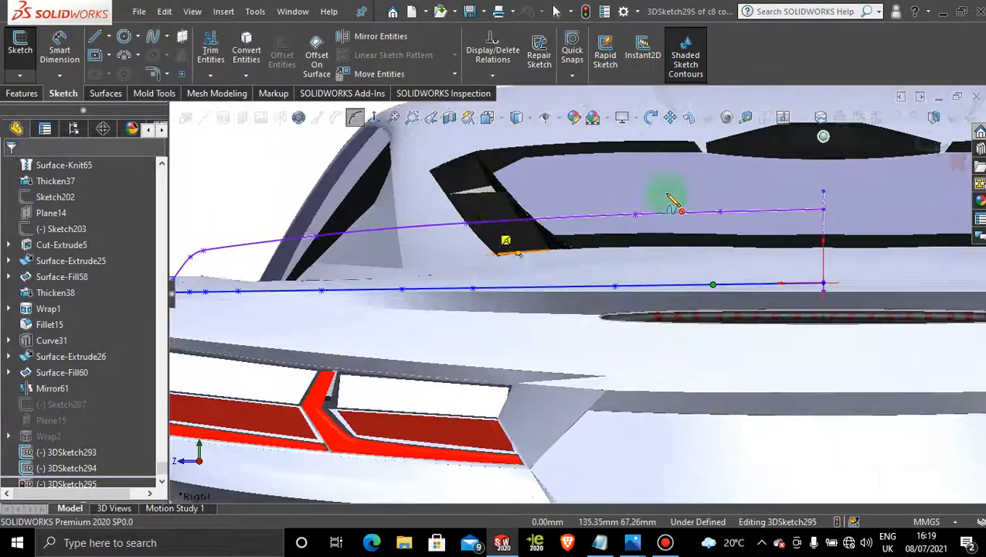
click(358, 119)
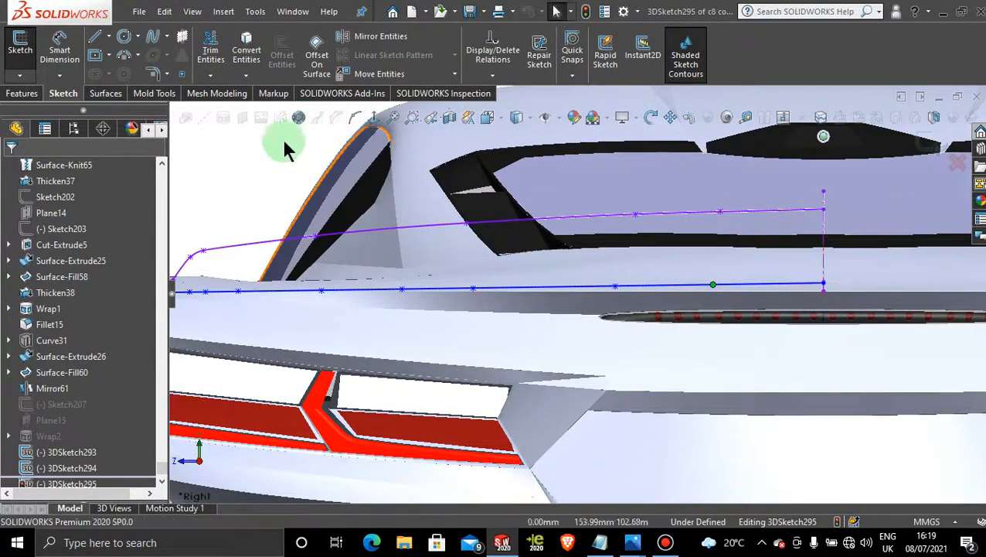
click(270, 153)
click(361, 286)
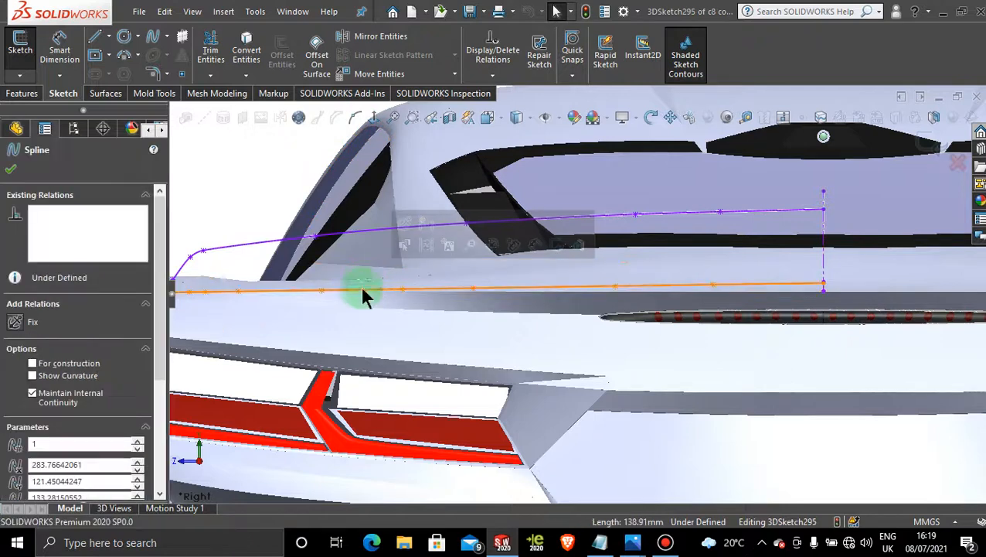
click(475, 271)
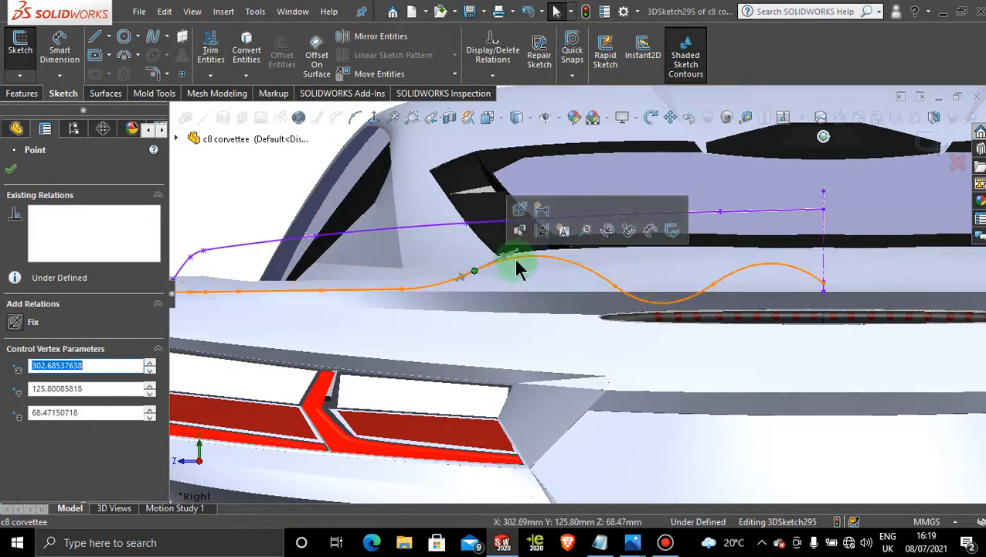
Show the spline's control polygon and raise its vertices from the fender end inward so the curve follows the existing spoiler spline
click(513, 257)
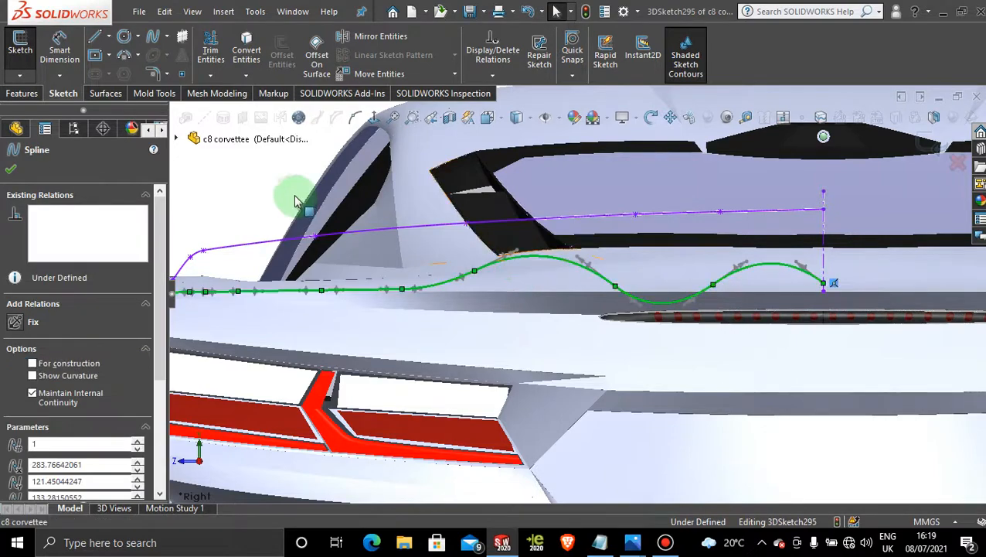
click(334, 119)
click(550, 237)
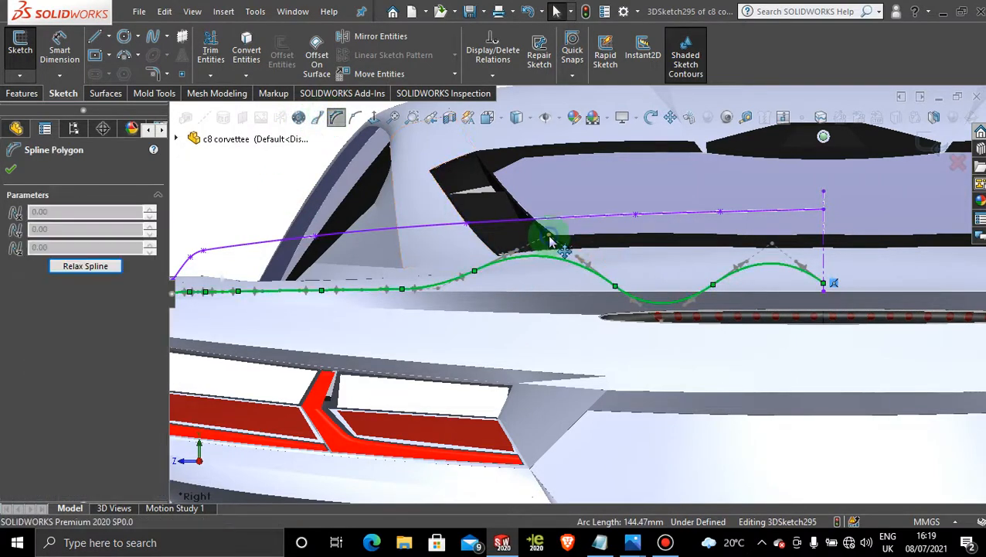
scroll(320, 289, up, 4)
scroll(460, 281, down, 1)
scroll(341, 319, down, 2)
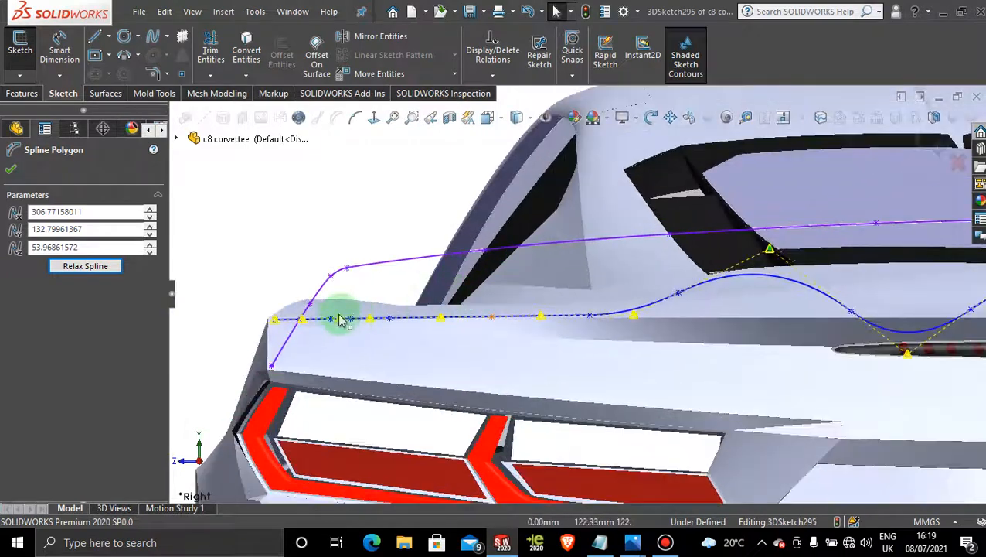
scroll(306, 319, down, 2)
drag(334, 320, 522, 227)
drag(681, 314, 672, 214)
View the whole rear of the car, then switch to the Photos app to examine the spoiler in the Corvette reference photo
scroll(808, 324, up, 10)
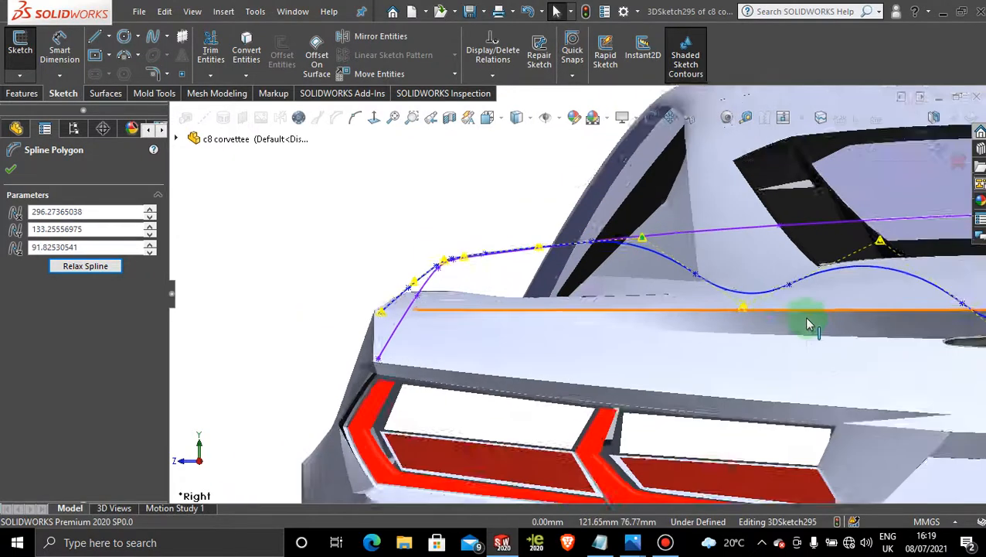
scroll(712, 286, down, 2)
scroll(712, 286, down, 2)
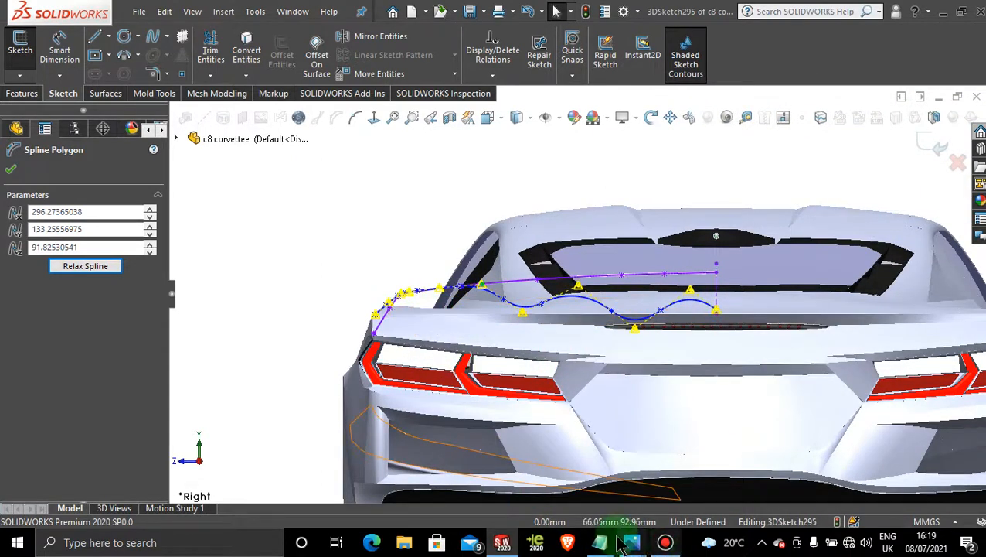
mouse_move(632, 543)
click(785, 464)
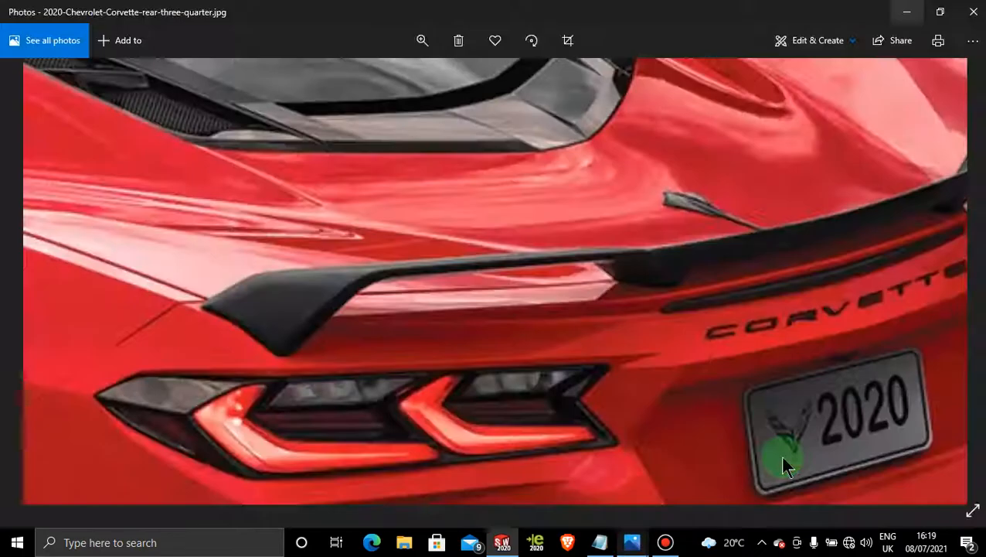
Zoom in on the rear spoiler in the Corvette reference photo to examine its profile, and return to the SOLIDWORKS sketch
double_click(748, 448)
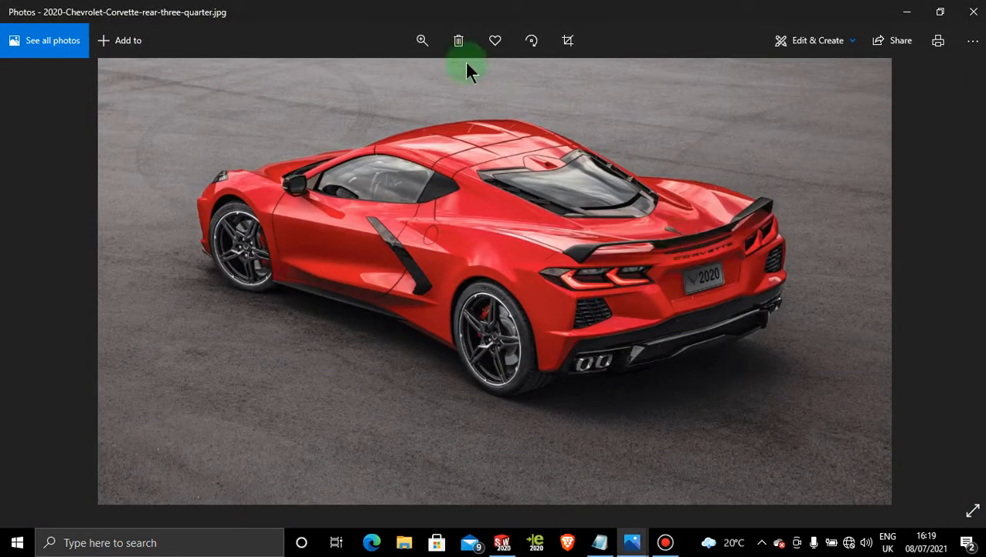
click(422, 40)
drag(355, 77, 384, 89)
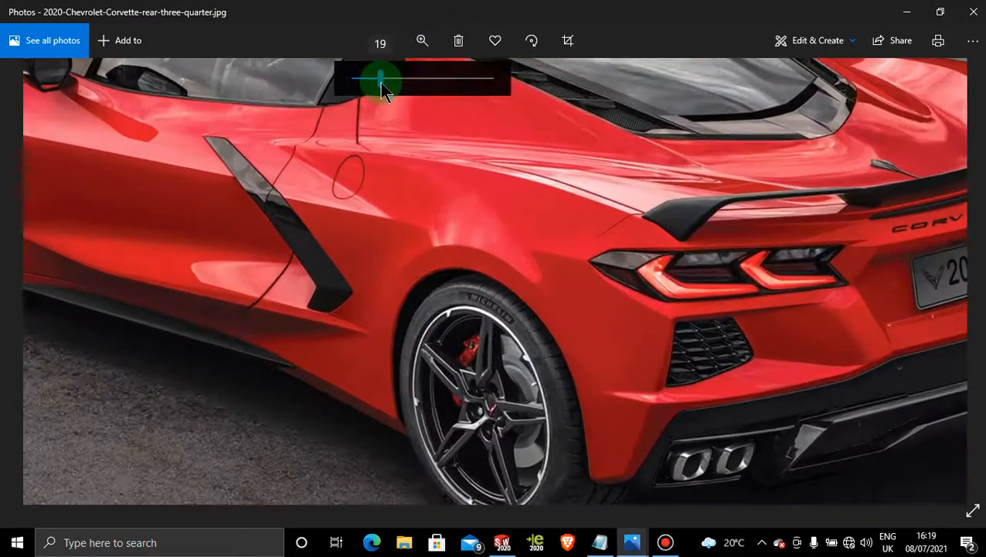
drag(727, 213, 524, 265)
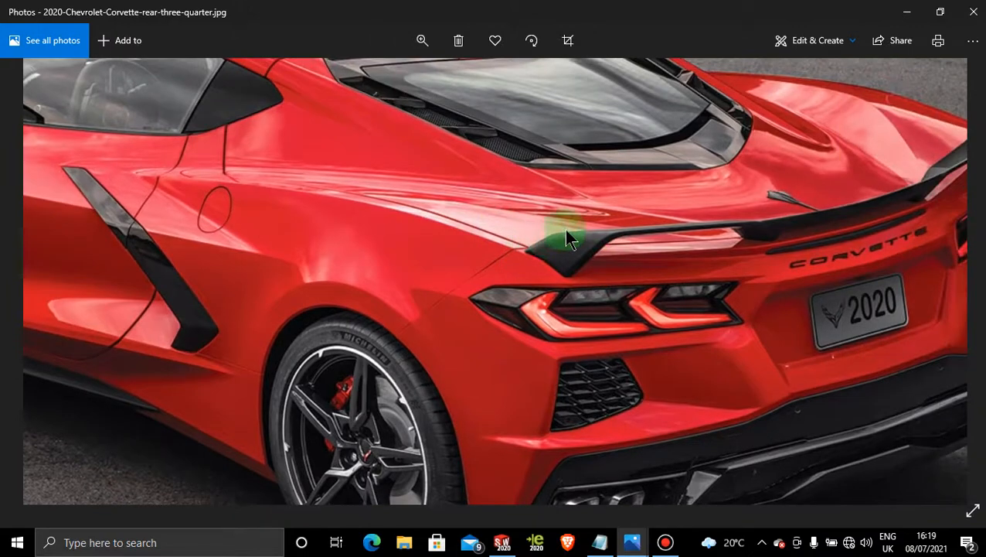
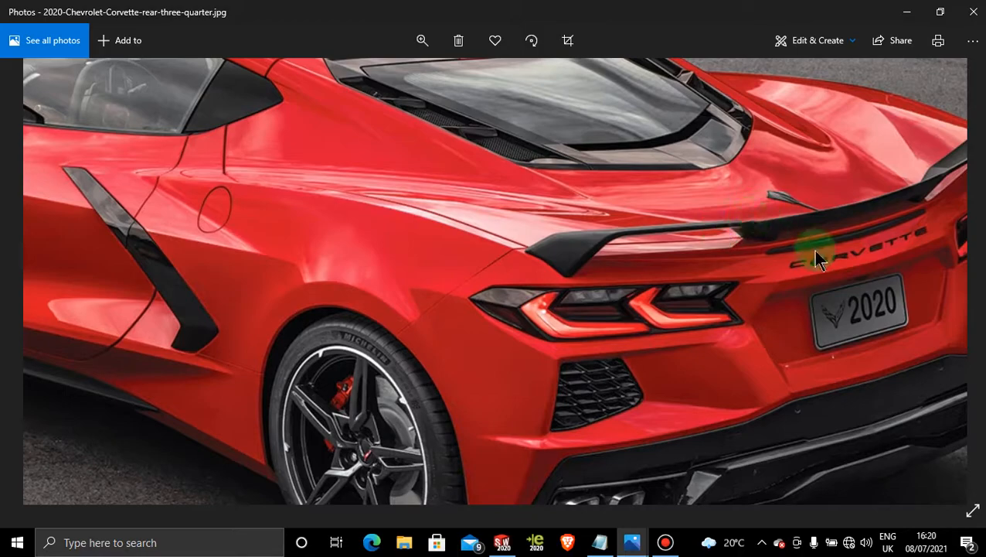
click(908, 17)
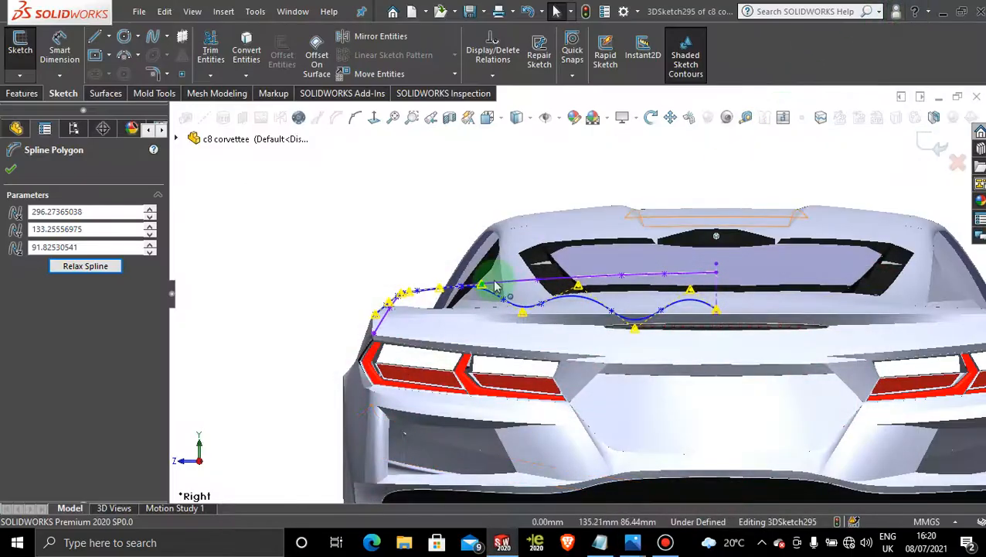
Level three control-polygon vertices in the spline's outer stretch beside the fender bend, raising the dipped one to reduce the wave
scroll(468, 301, down, 4)
drag(550, 271, 551, 280)
drag(628, 317, 638, 293)
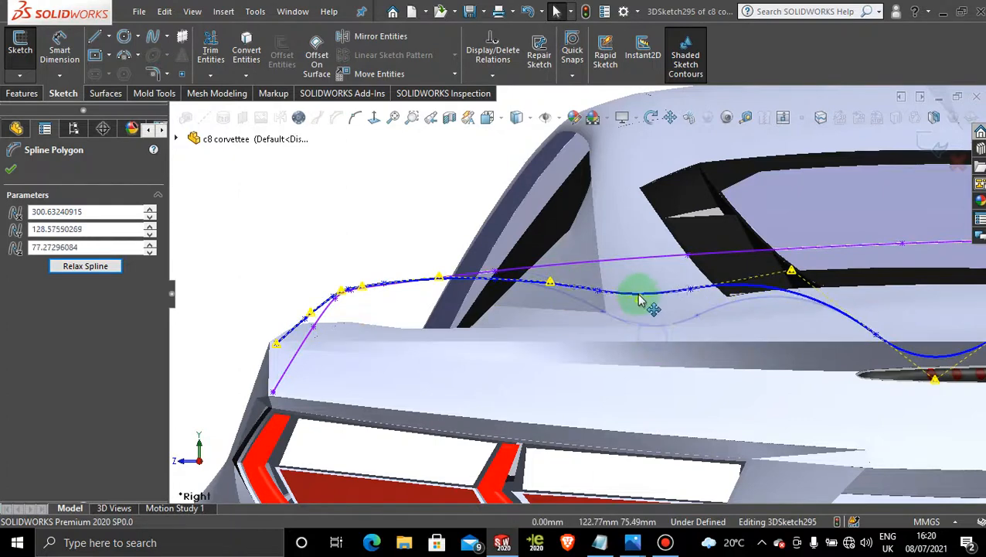
drag(439, 277, 439, 289)
scroll(397, 300, down, 2)
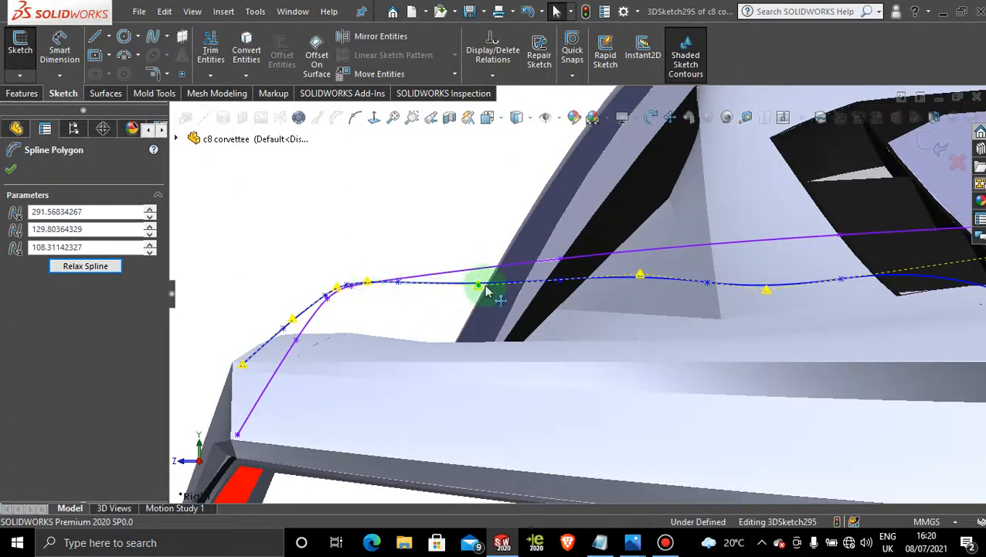
Fine-tune the outer stretch's vertices into a nearly straight run, placing them at about Y 130.3, 130.5 and 130.8 mm going inward
drag(369, 286, 361, 285)
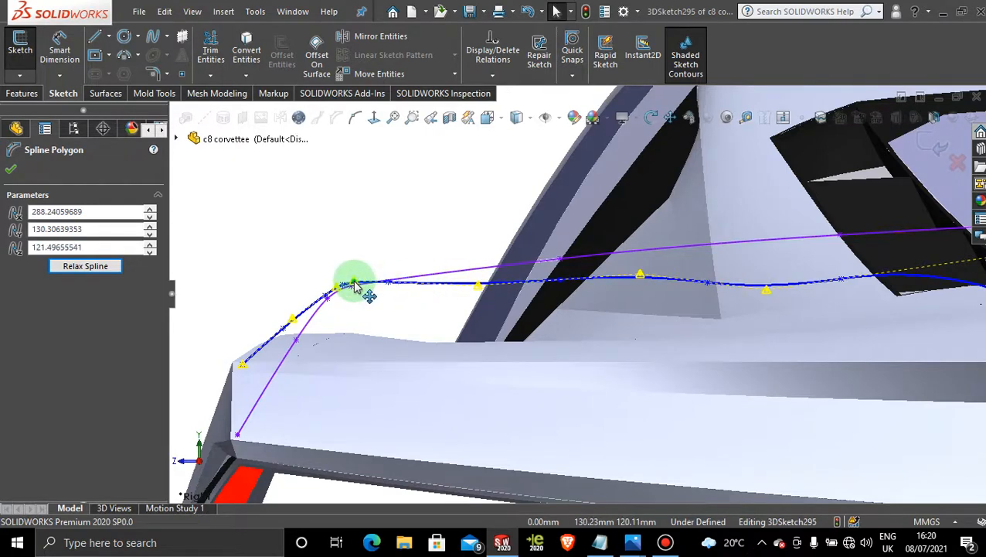
drag(479, 286, 473, 286)
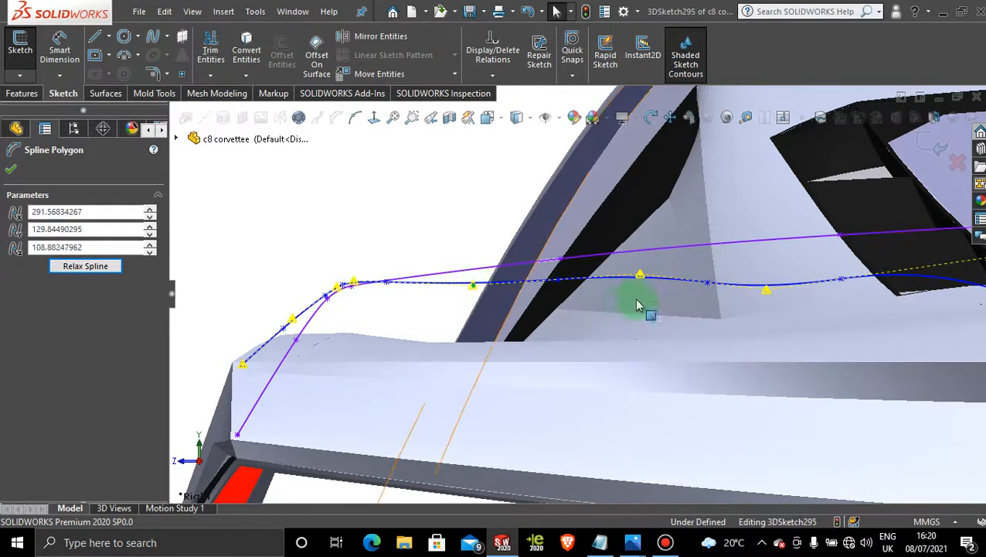
drag(638, 277, 639, 280)
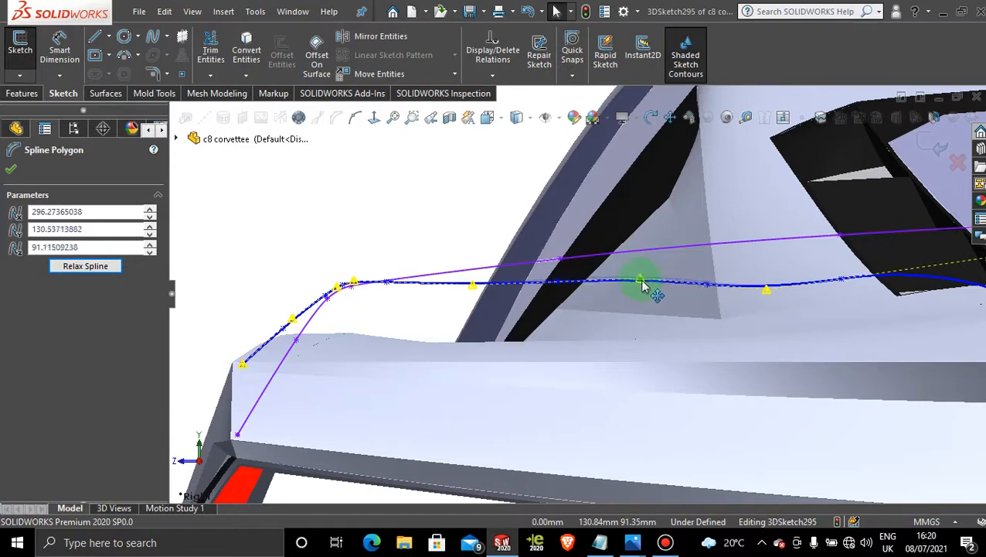
drag(767, 299, 764, 276)
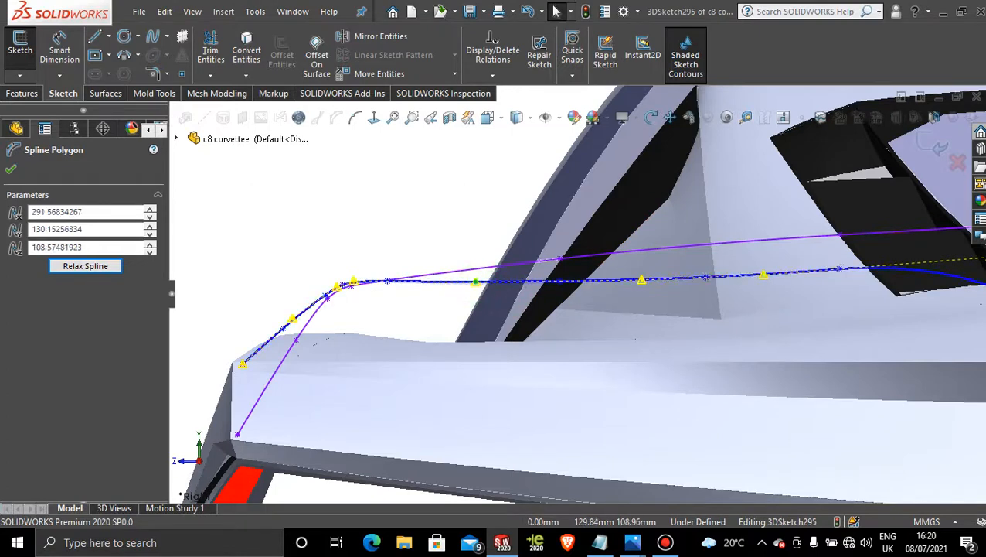
drag(639, 288, 638, 284)
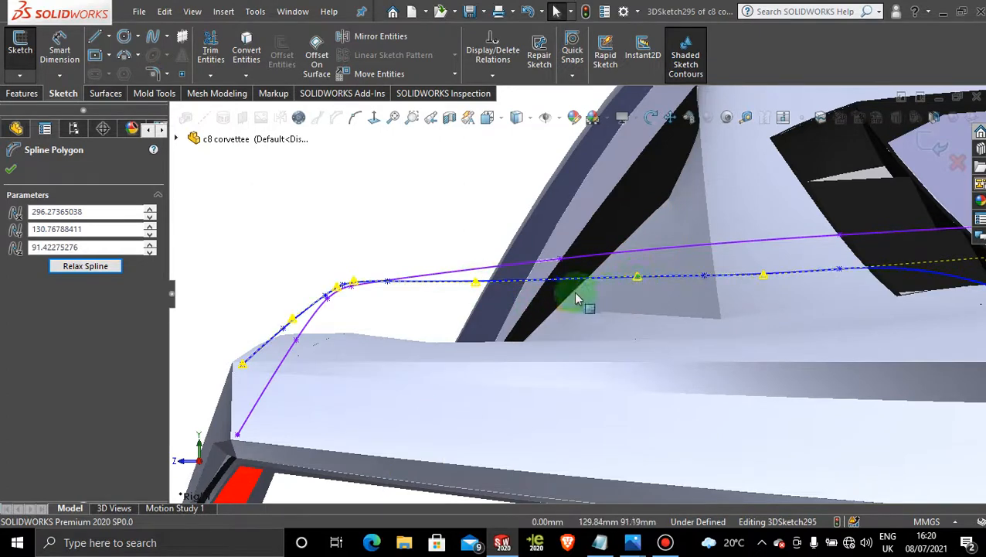
drag(478, 288, 478, 290)
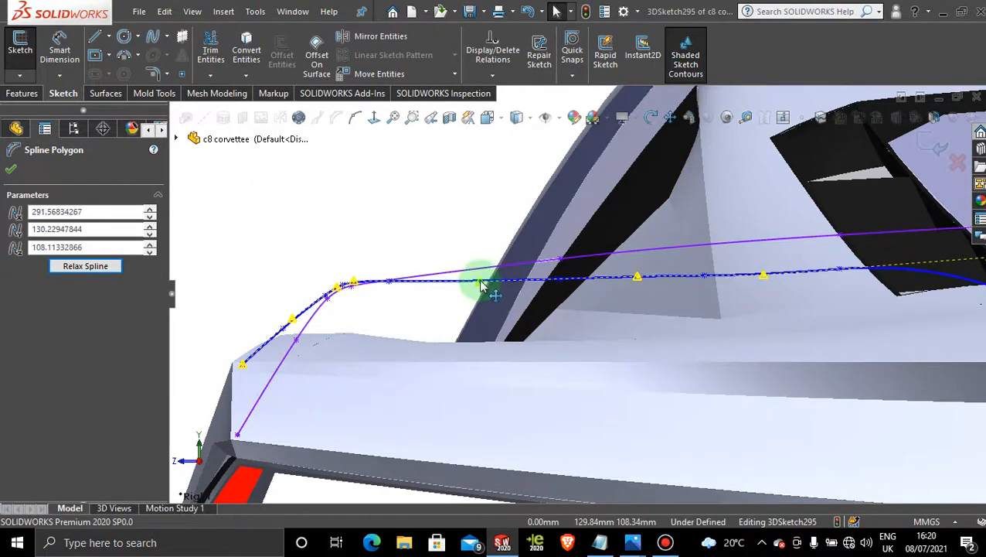
Flatten the spline near the centerline by moving two inner polygon vertices to about Y 123 mm, at Z 32 and Z 10 mm
middle_drag(743, 323, 814, 307)
scroll(814, 302, down, 3)
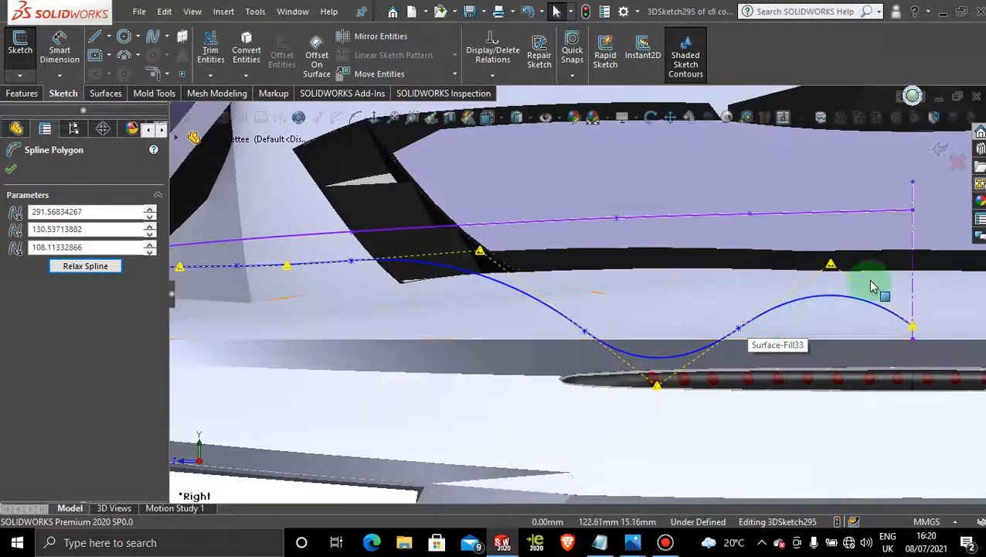
drag(831, 264, 656, 328)
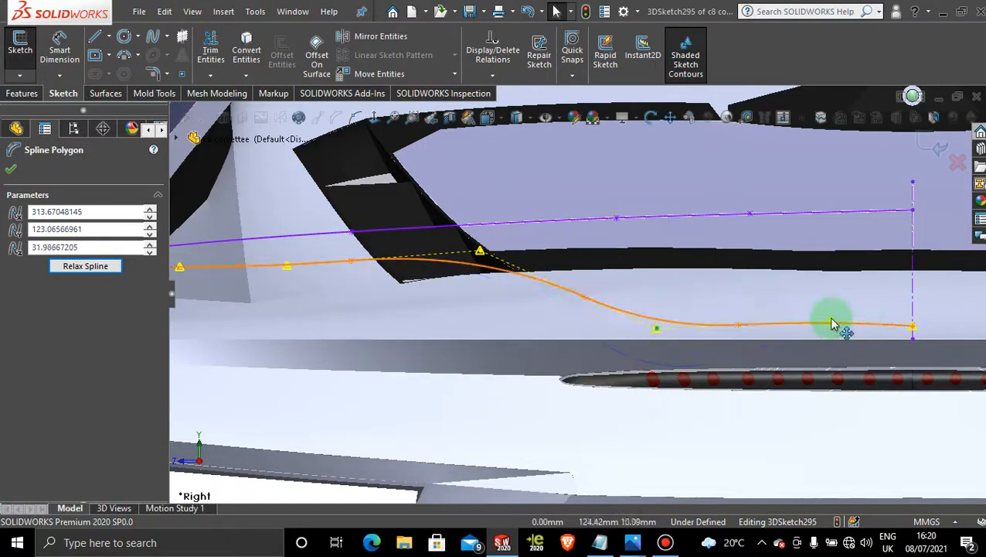
drag(832, 322, 831, 328)
scroll(546, 315, up, 4)
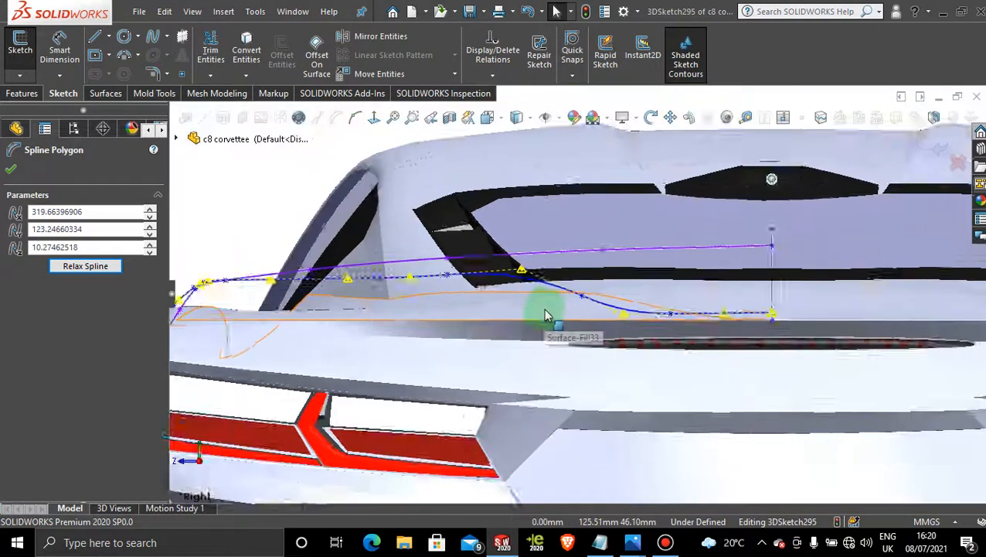
Steepen the spline's drop by sliding the outer-run vertices inward, the upper-bend vertex to about Y 133, Z 53 mm, and the lower-bend vertex outward
scroll(547, 314, down, 1)
drag(418, 273, 494, 274)
drag(358, 278, 368, 276)
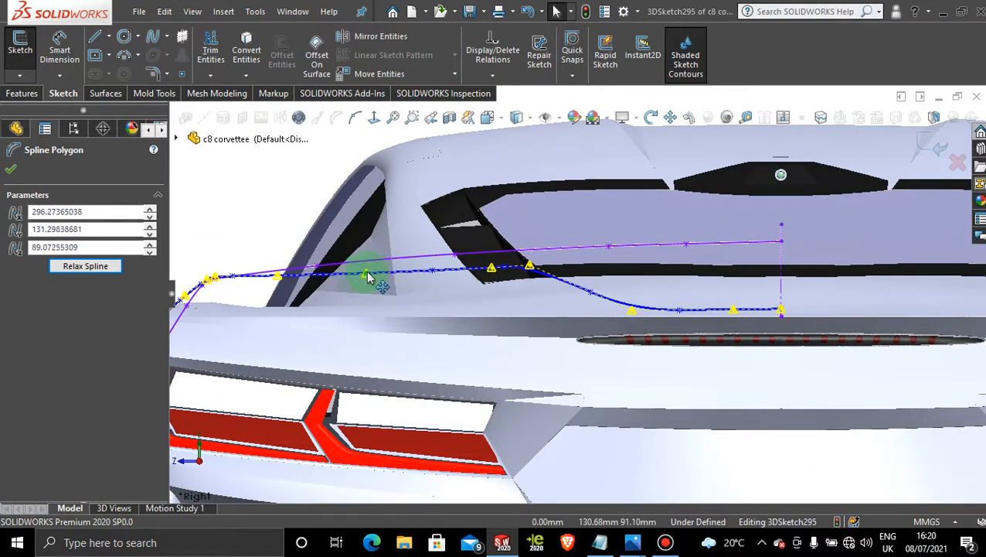
scroll(568, 302, down, 2)
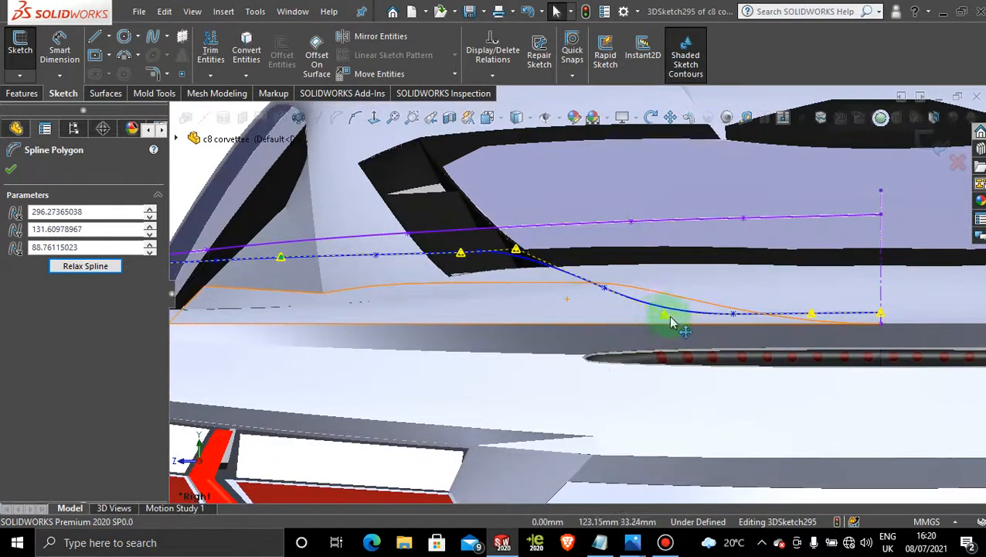
drag(656, 322, 619, 317)
drag(461, 254, 526, 257)
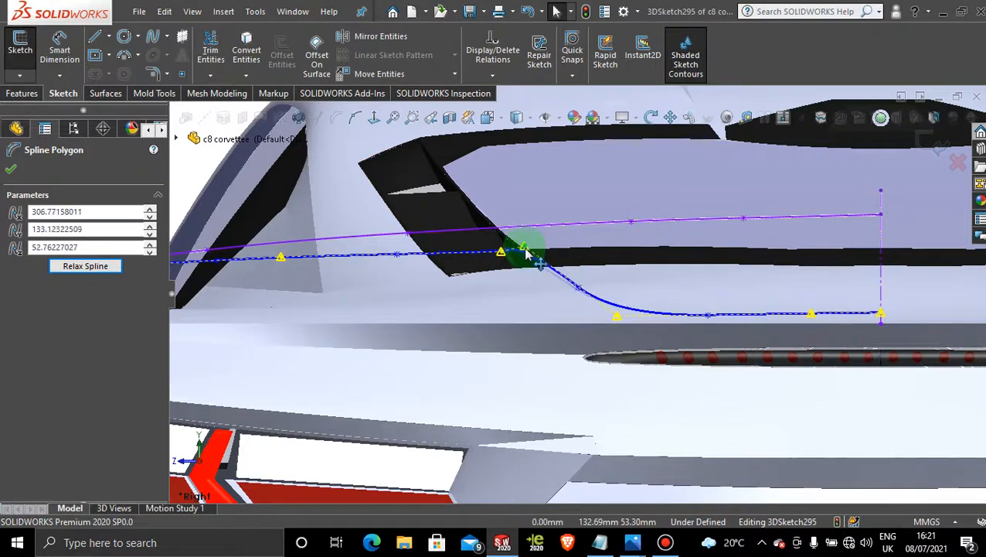
Tighten the lower bend by moving the innermost free polygon vertex outward to about Y 122.5, Z 34.5 mm and adjusting its neighbour
scroll(513, 259, down, 2)
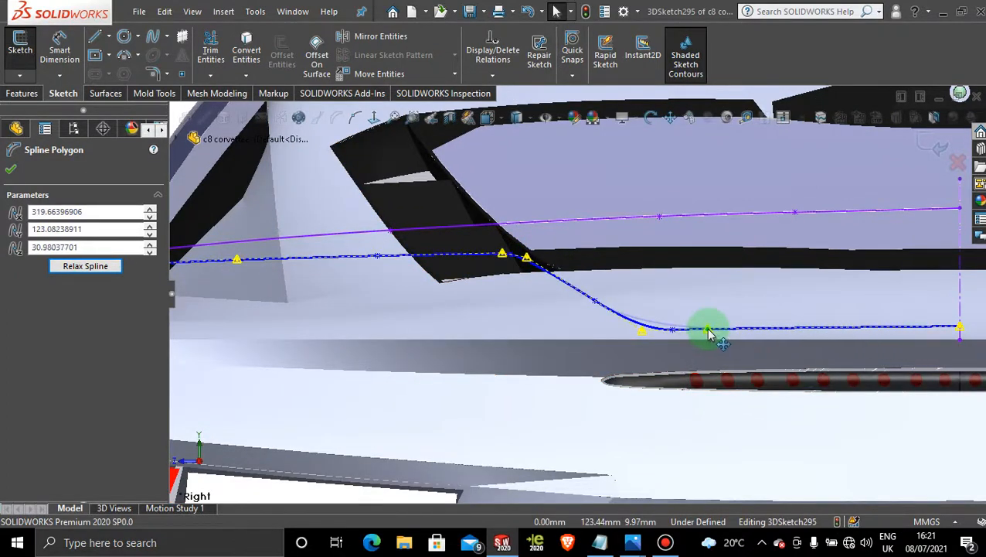
drag(651, 347, 679, 342)
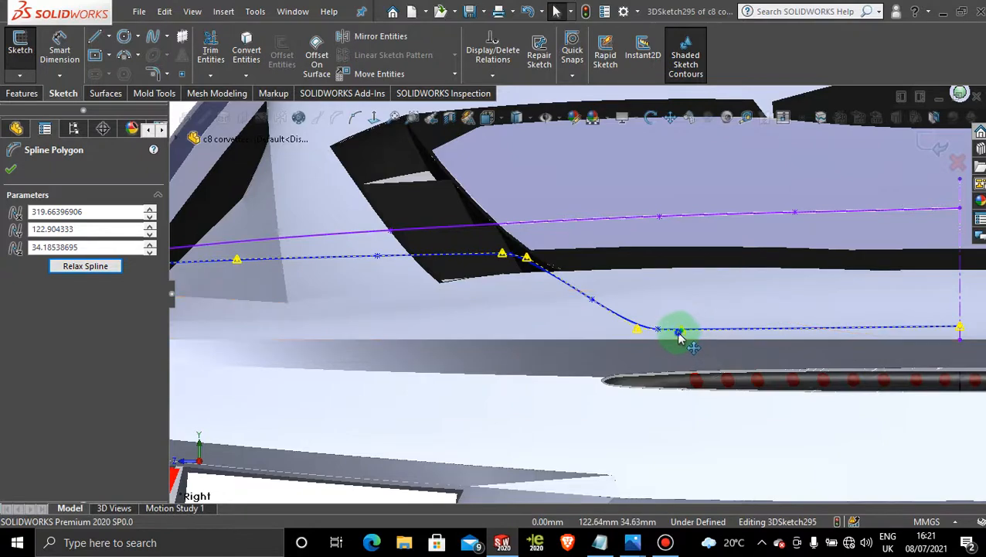
scroll(495, 298, up, 3)
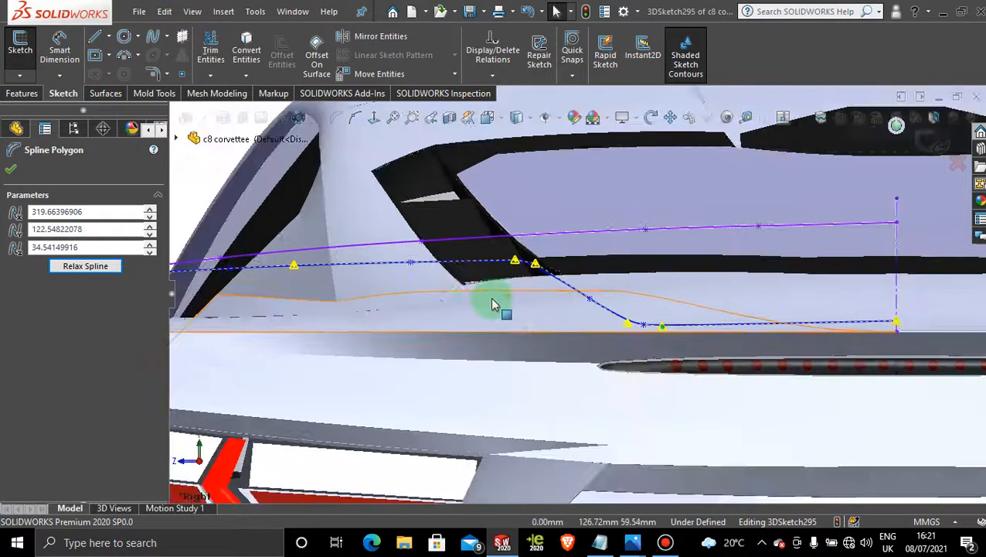
Lower the spline control point over the rear quarter window slightly, to about Y 131.1 mm and Z 89.0 mm
scroll(417, 295, down, 2)
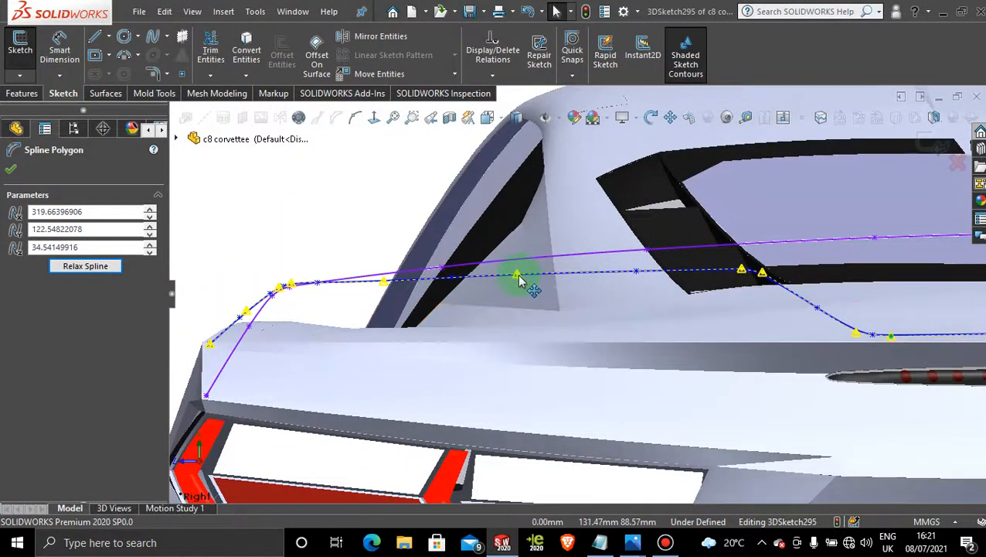
drag(517, 279, 518, 284)
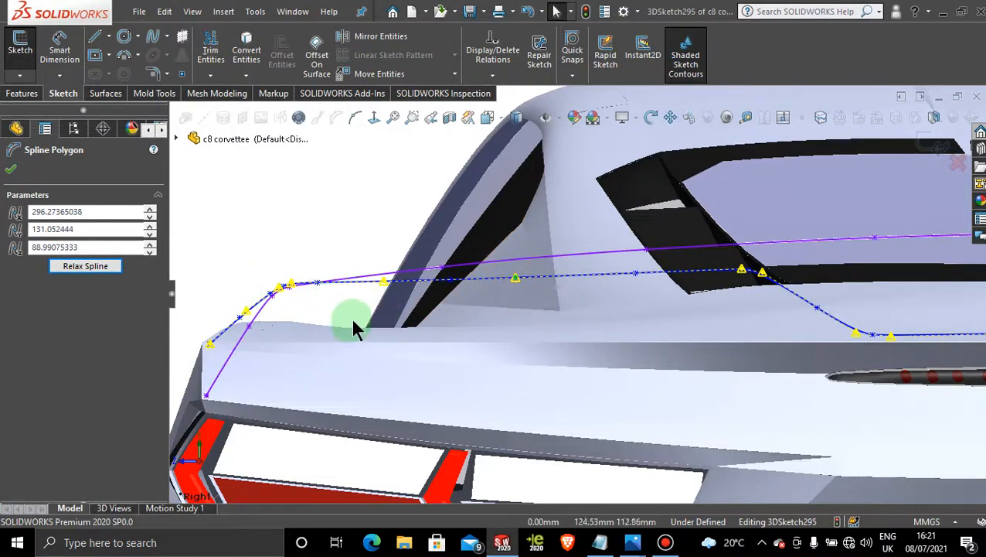
In the Top view, straighten the spline's outer end by shifting its control points, placing the innermost at about X 296.3 mm, Z 109.6 mm
scroll(358, 317, up, 5)
middle_drag(630, 194, 639, 306)
scroll(642, 307, up, 5)
middle_drag(619, 381, 620, 397)
key(space)
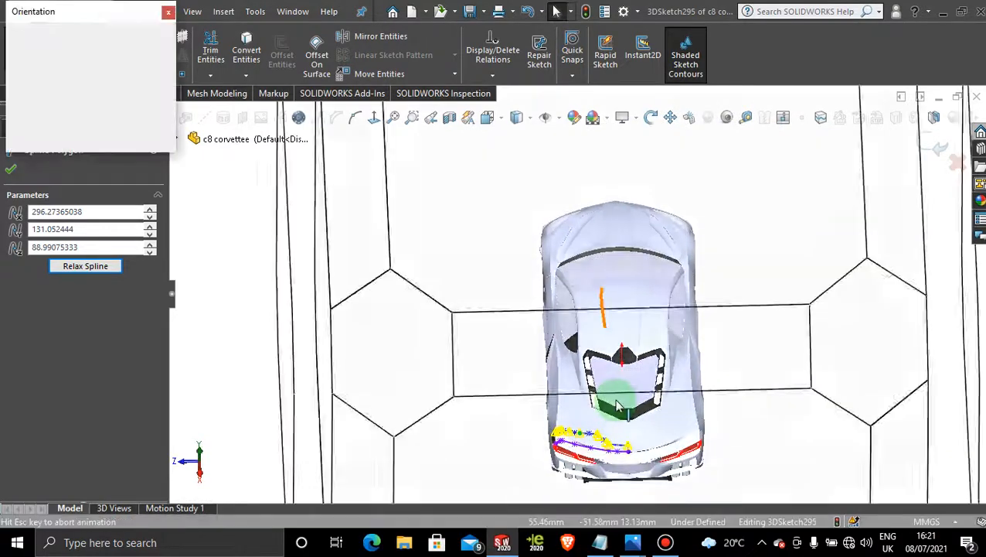
click(472, 309)
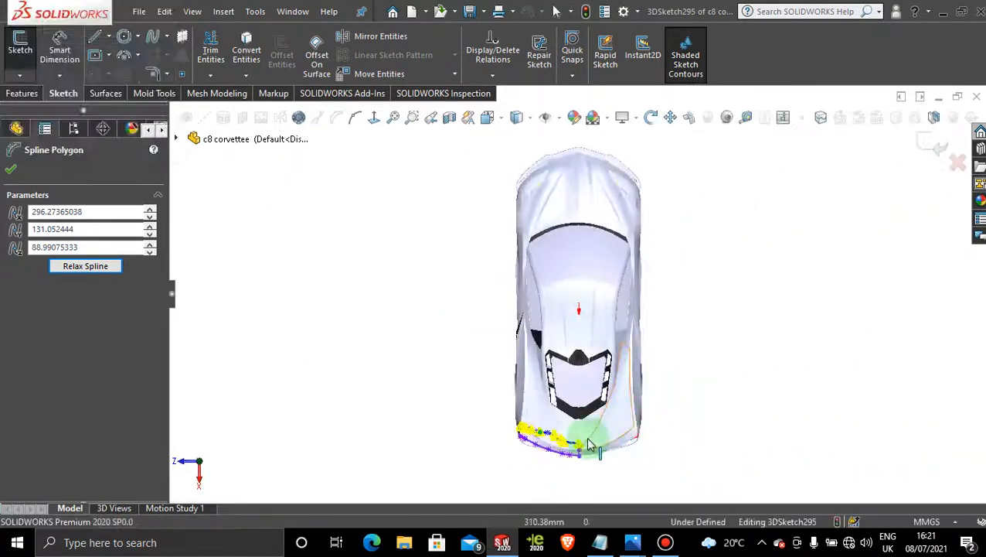
scroll(588, 444, down, 8)
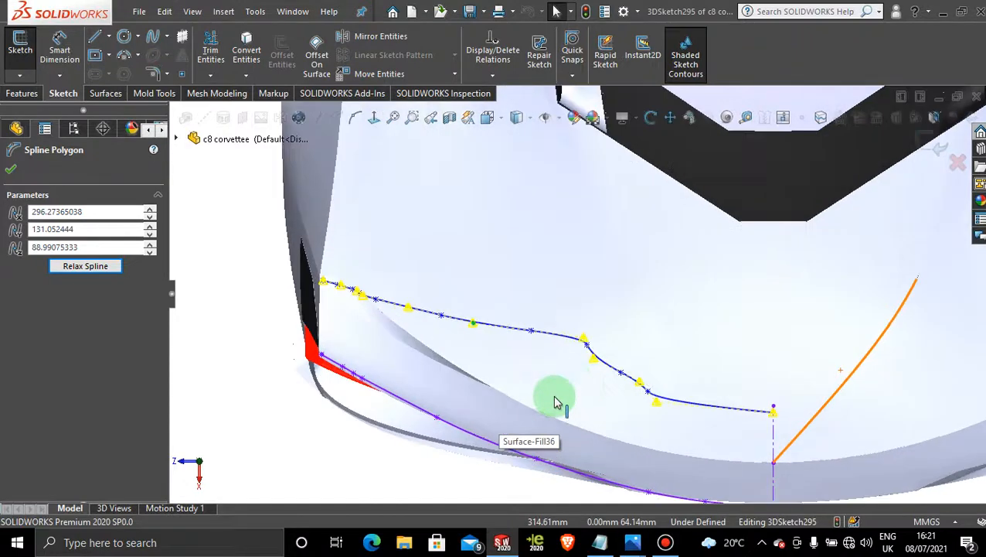
drag(554, 402, 404, 322)
scroll(358, 299, down, 5)
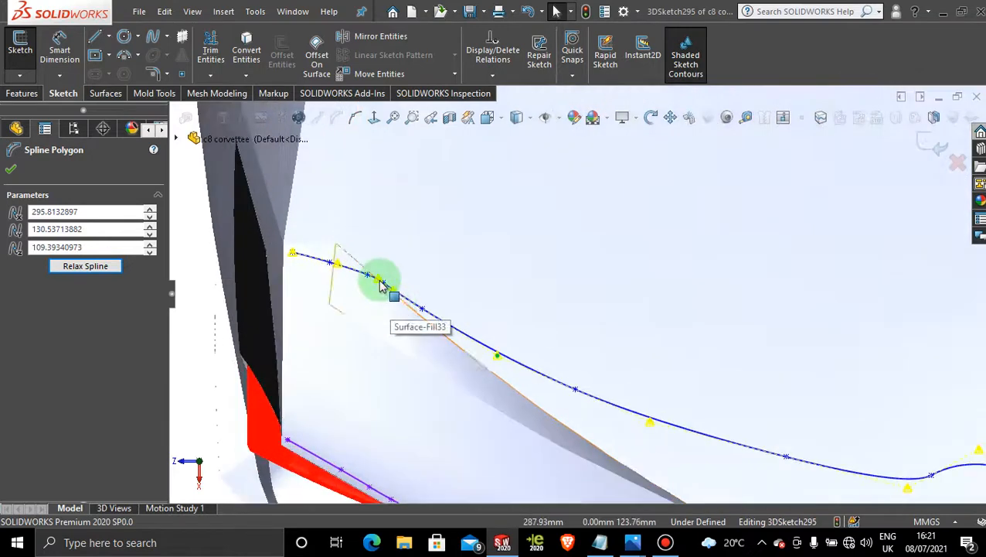
drag(382, 285, 389, 305)
scroll(396, 307, down, 3)
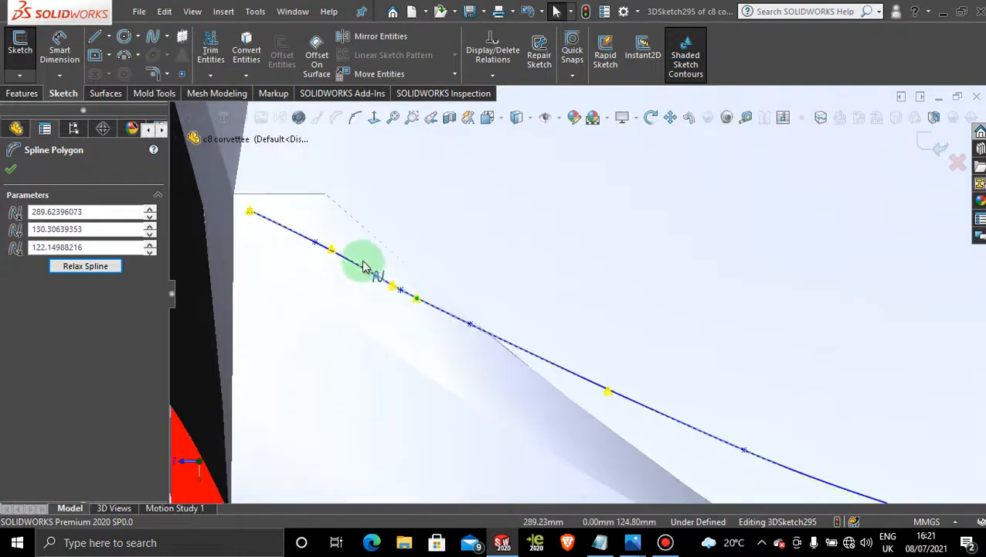
drag(611, 391, 606, 399)
Smooth out the hump in the spline's inner half by realigning its control points, placing one at about X 322.0 mm, Z 35.3 mm
scroll(806, 424, up, 7)
scroll(762, 403, down, 3)
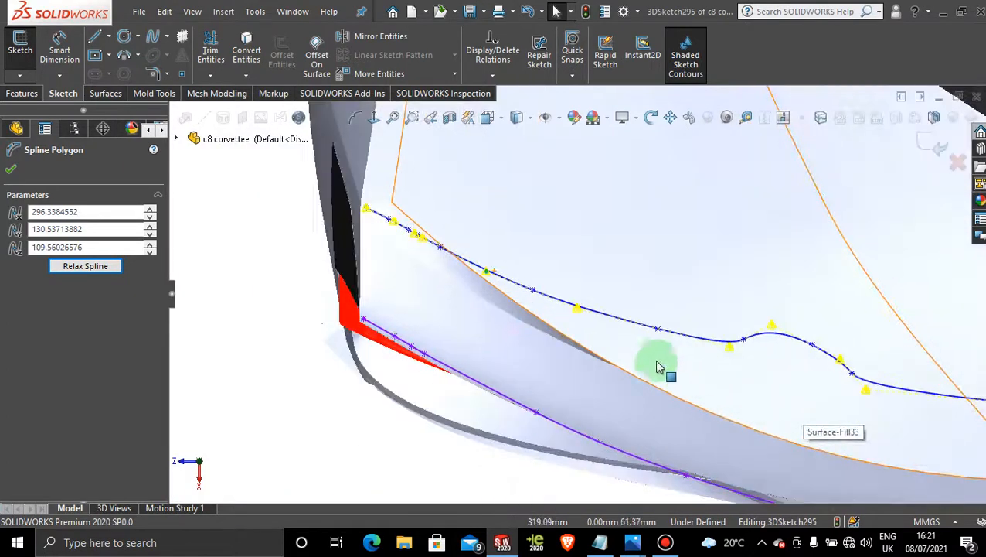
drag(577, 309, 753, 371)
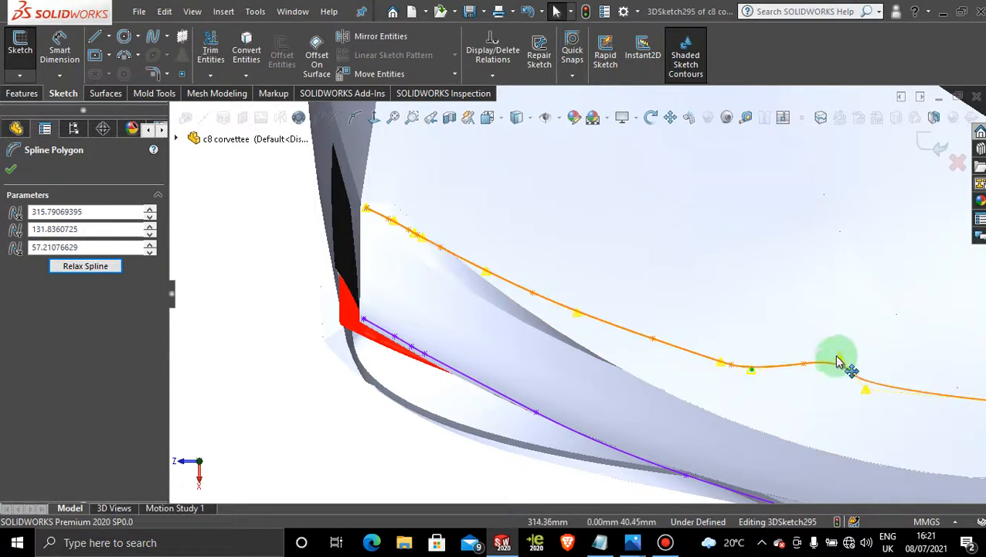
drag(838, 364, 864, 402)
click(866, 392)
Move the last free control point before the centreline closer to it, to about X 322.2 mm and Z 21.0 mm
scroll(891, 411, up, 4)
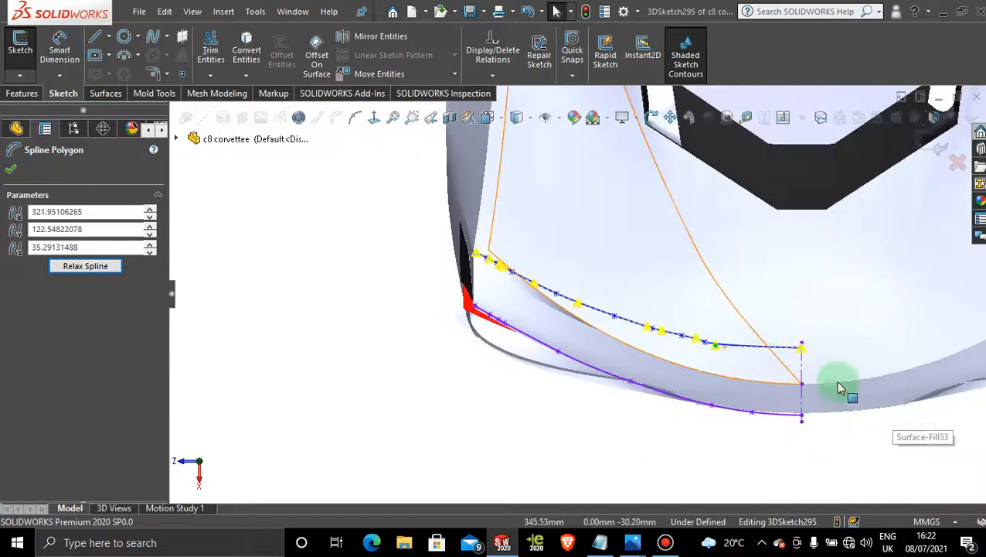
scroll(730, 356, down, 1)
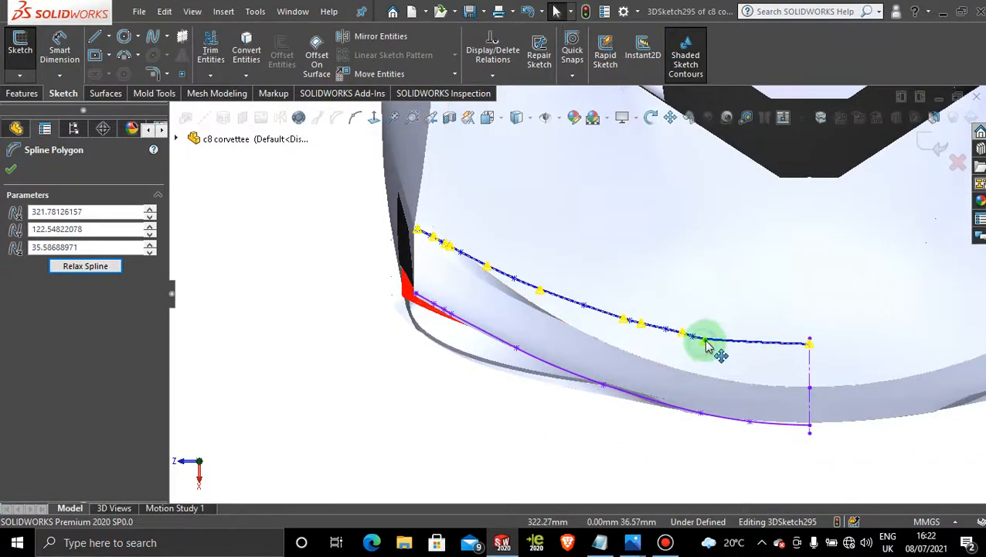
mouse_move(713, 345)
mouse_down()
mouse_move(688, 340)
mouse_move(716, 341)
mouse_up()
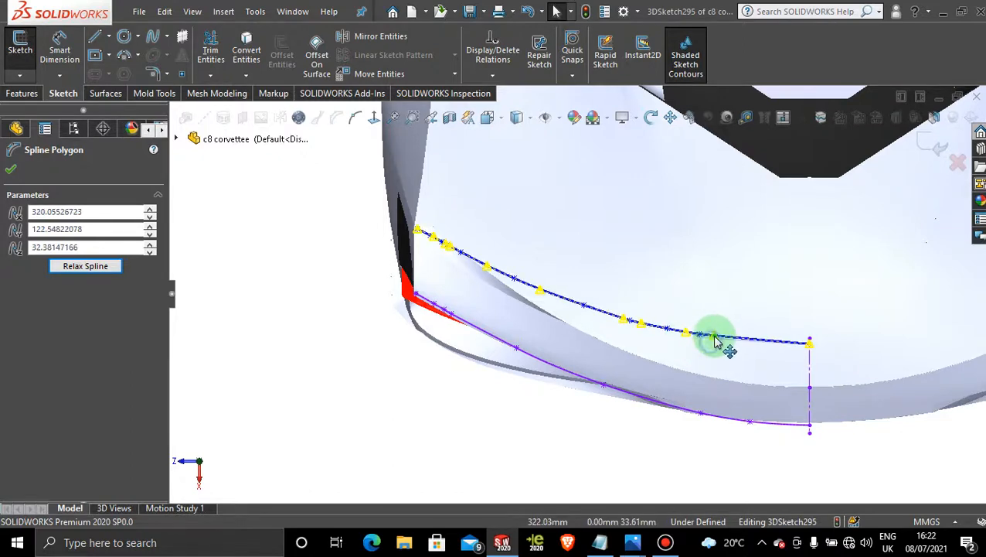
scroll(730, 347, down, 4)
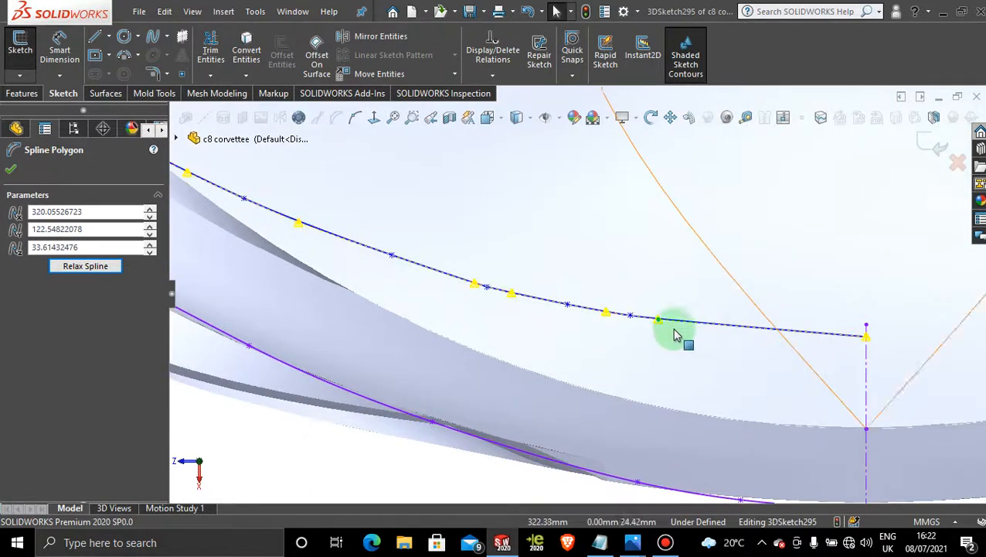
drag(659, 325, 740, 336)
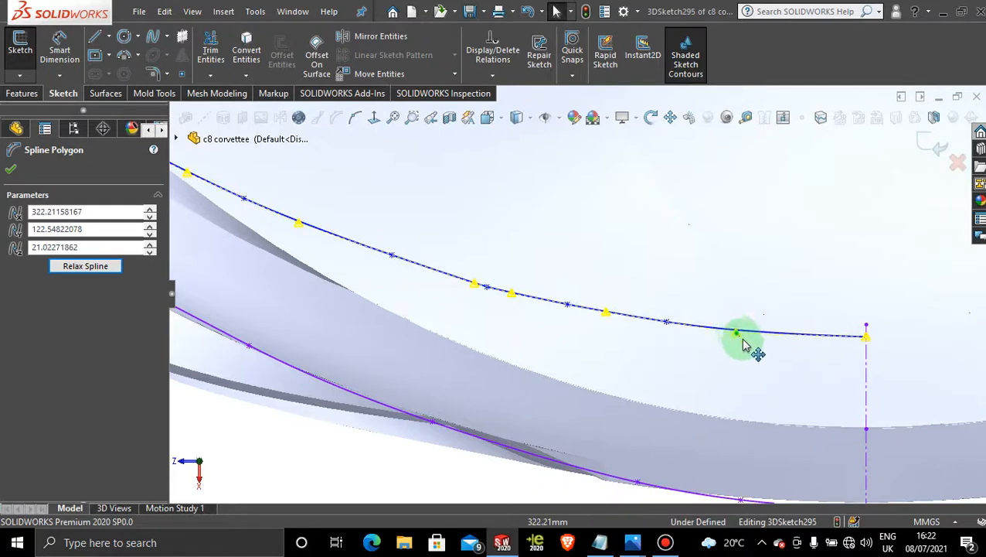
Even out the spline's inner control points, placing one at about X 315.3 mm, Z 56.8 mm and the last free one at X 321.8 mm, Z 21.6 mm
middle_drag(749, 345, 762, 371)
scroll(531, 303, down, 3)
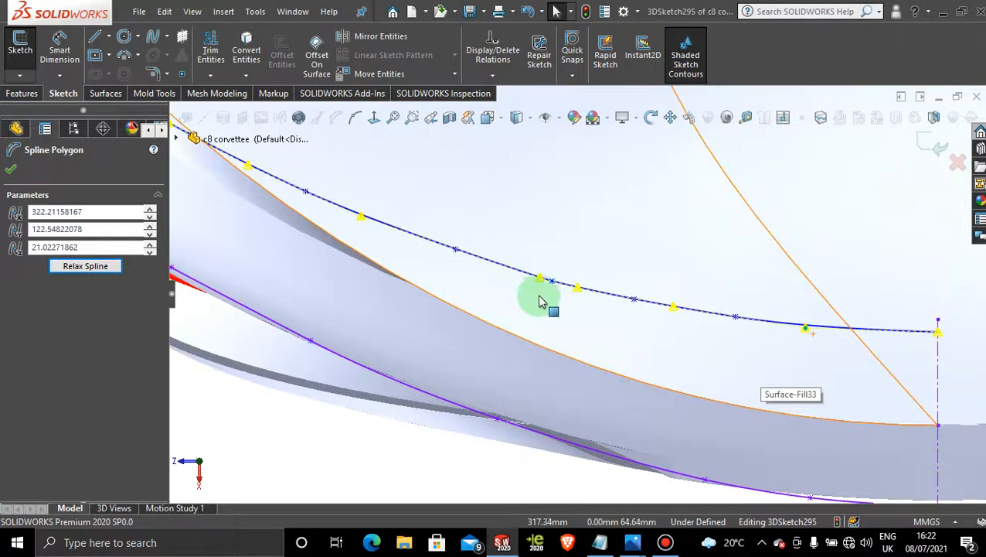
drag(550, 284, 581, 292)
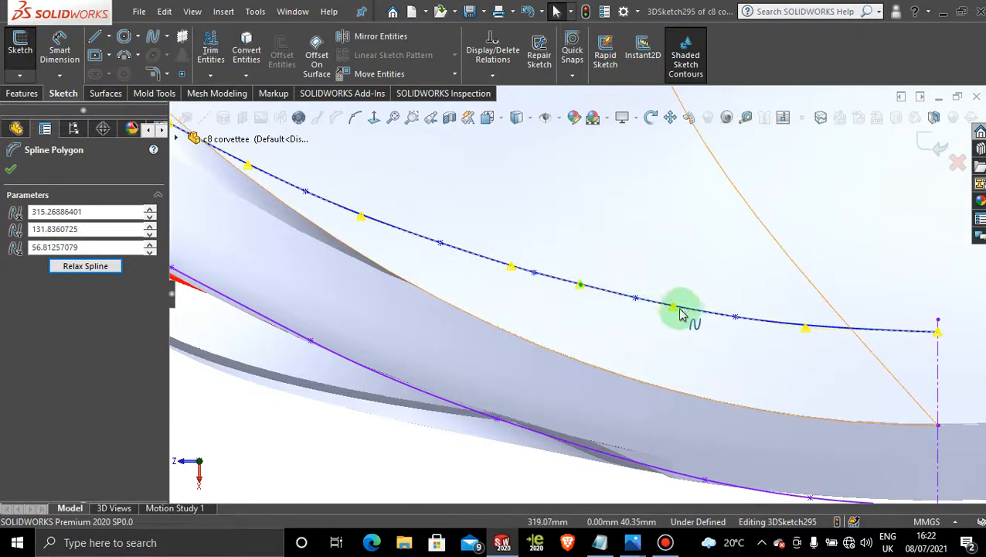
click(803, 331)
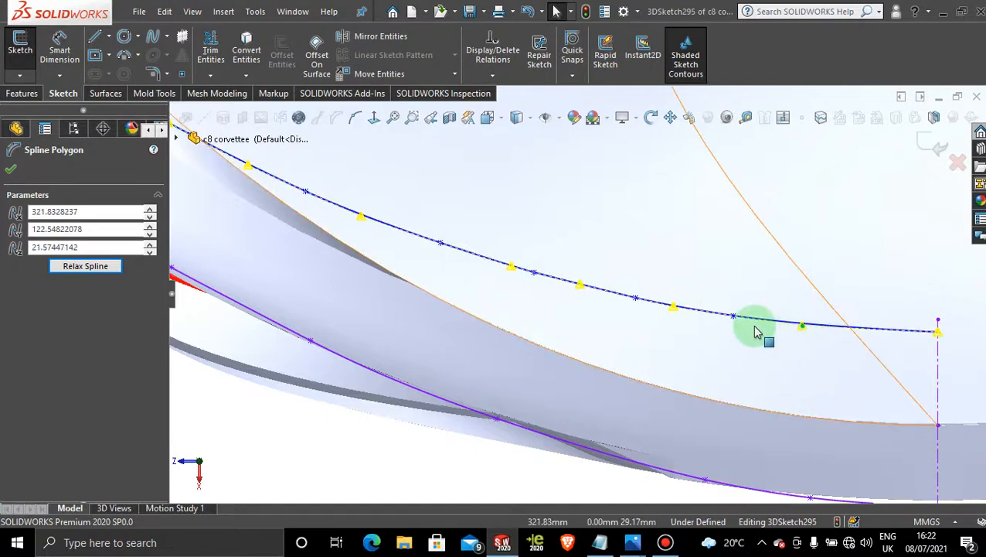
Adjust the control point next to the spline's outer endpoint to about X 286.5 mm and Z 128.0 mm
scroll(652, 344, down, 3)
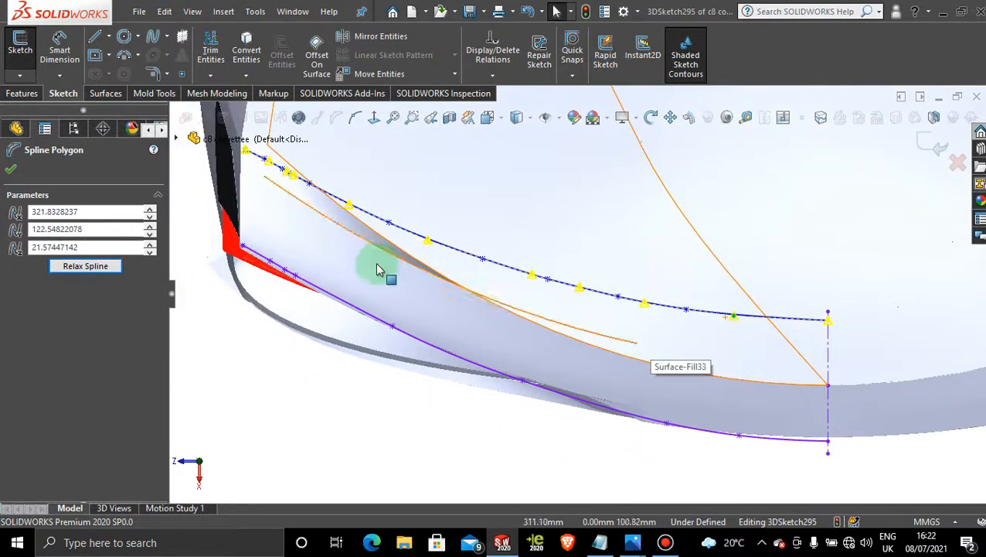
scroll(452, 180, up, 3)
scroll(452, 179, up, 2)
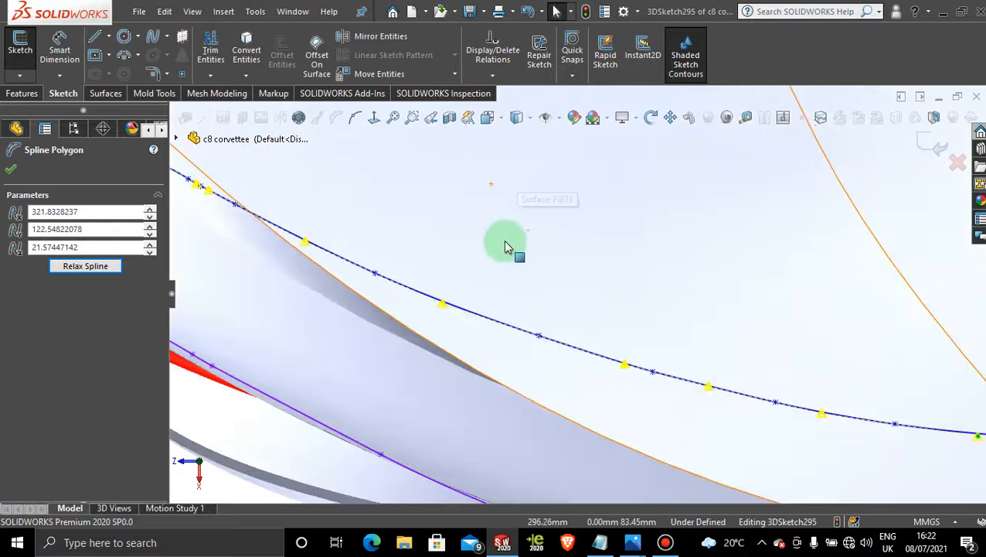
scroll(418, 239, down, 2)
scroll(418, 246, up, 2)
middle_drag(415, 246, 348, 216)
click(355, 227)
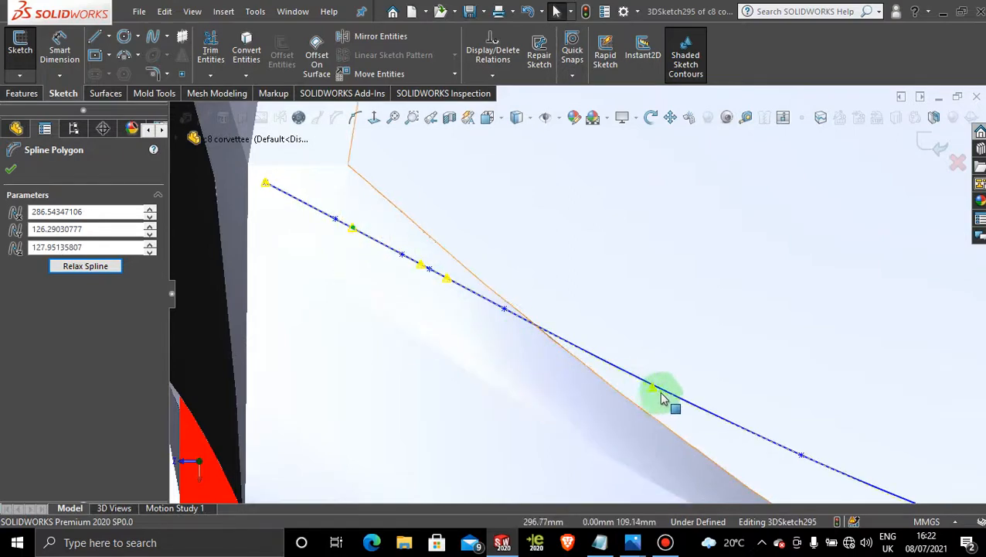
In the Right view, nudge the two control points around the rear quarter window, placing the inner one at about Y 131.2 mm, Z 92.2 mm
scroll(660, 402, up, 14)
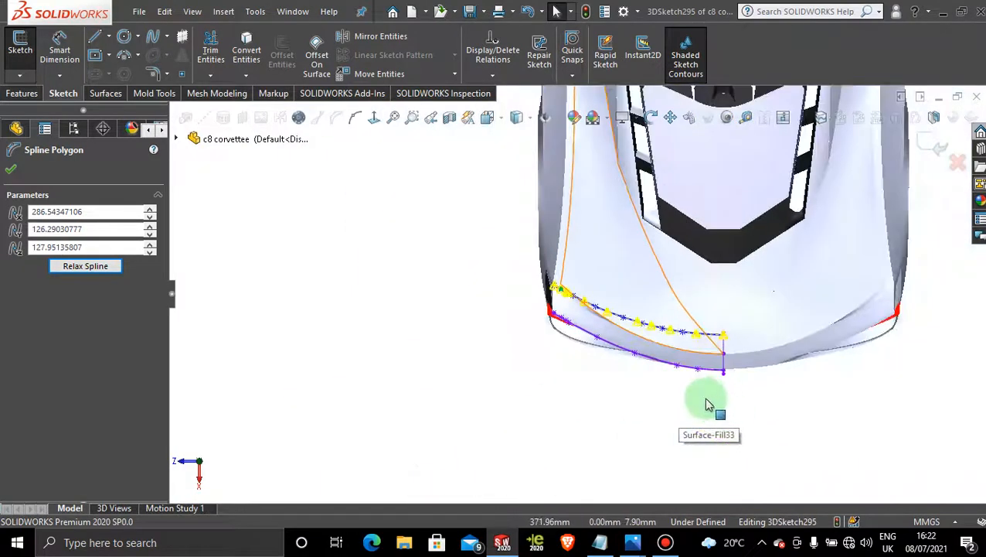
middle_drag(690, 386, 481, 408)
key(space)
click(481, 408)
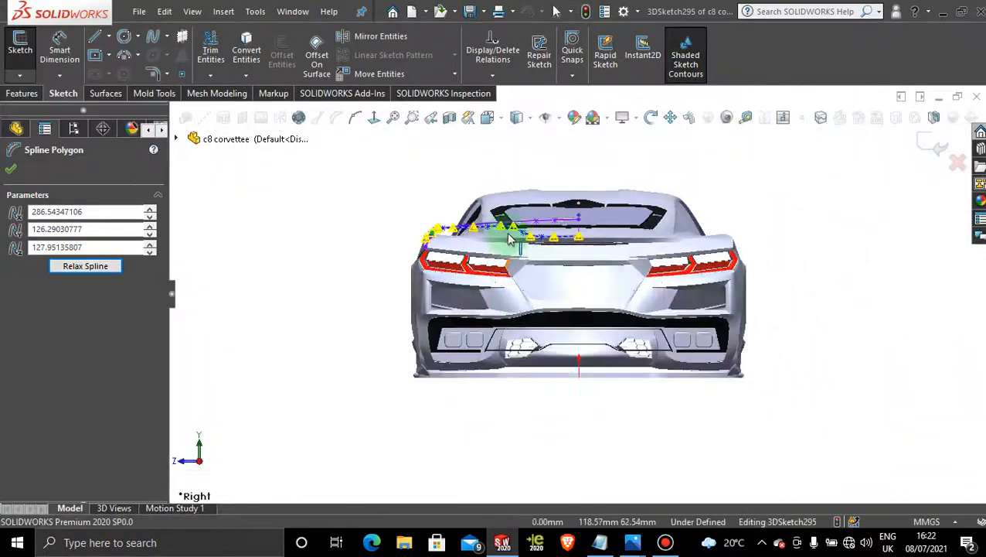
scroll(506, 241, down, 5)
scroll(506, 242, down, 3)
scroll(472, 290, down, 4)
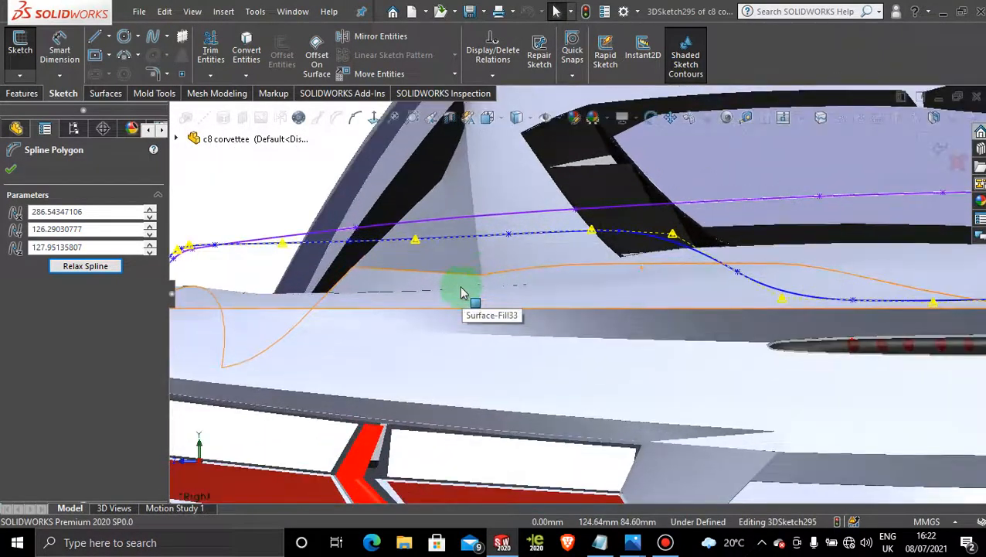
scroll(473, 271, up, 3)
scroll(417, 286, down, 2)
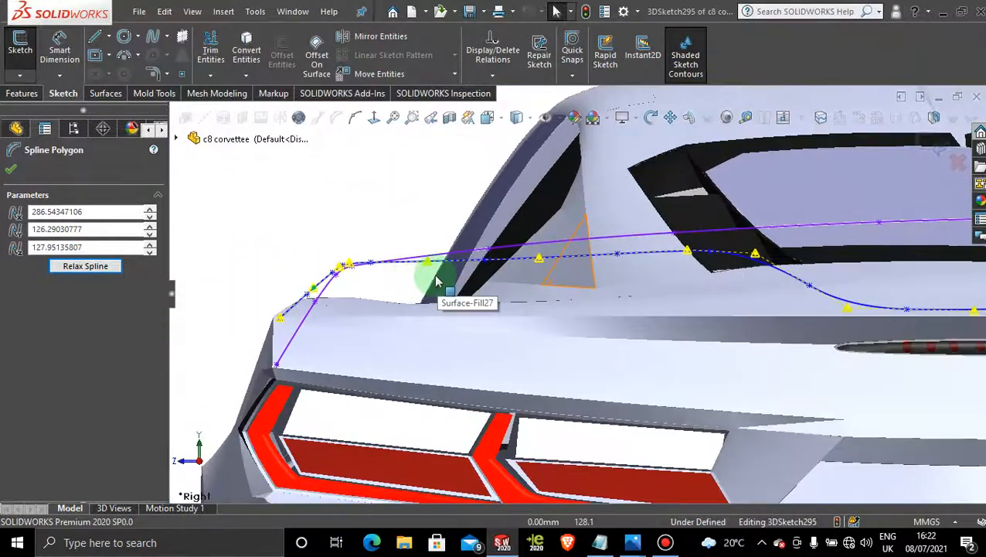
drag(430, 263, 432, 263)
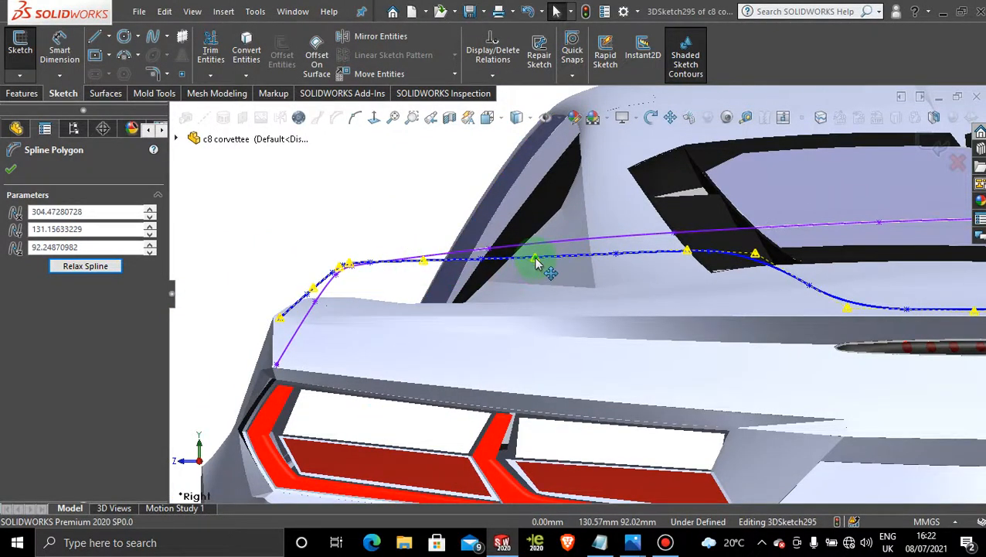
Reshape the spline's outer bend to follow the purple guide curve more closely, lowering the quarter window control point to about Y 130.8 mm
scroll(361, 279, down, 3)
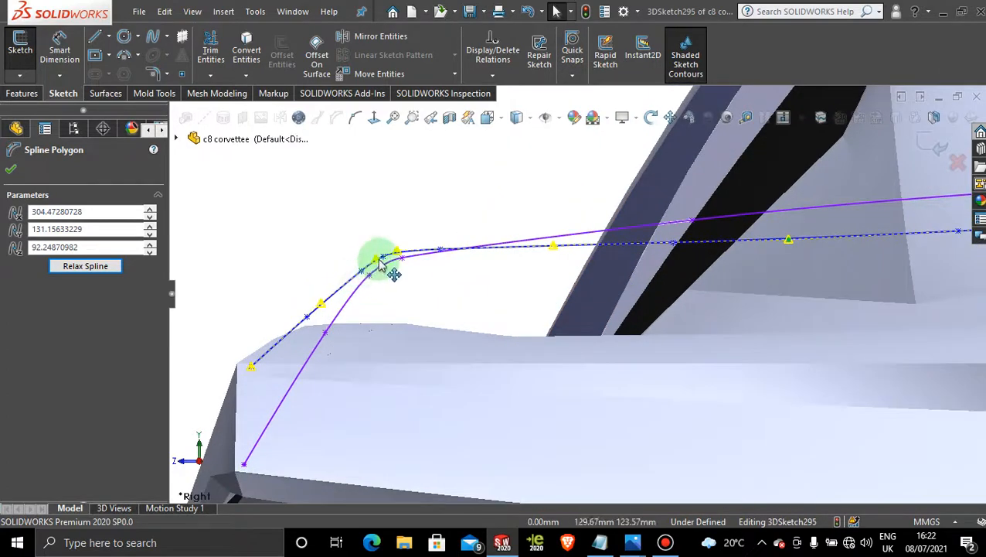
drag(375, 261, 315, 309)
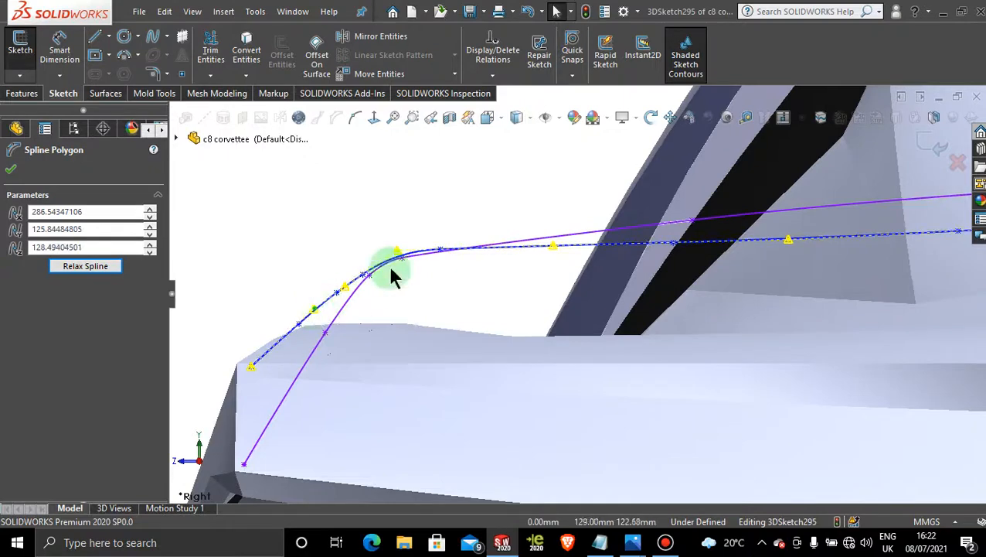
drag(399, 257, 392, 265)
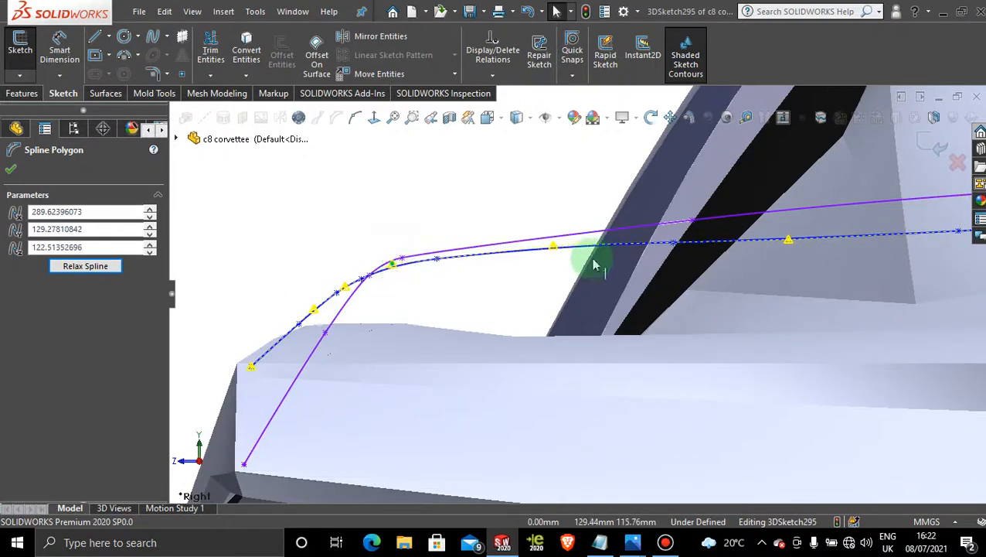
drag(559, 252, 532, 251)
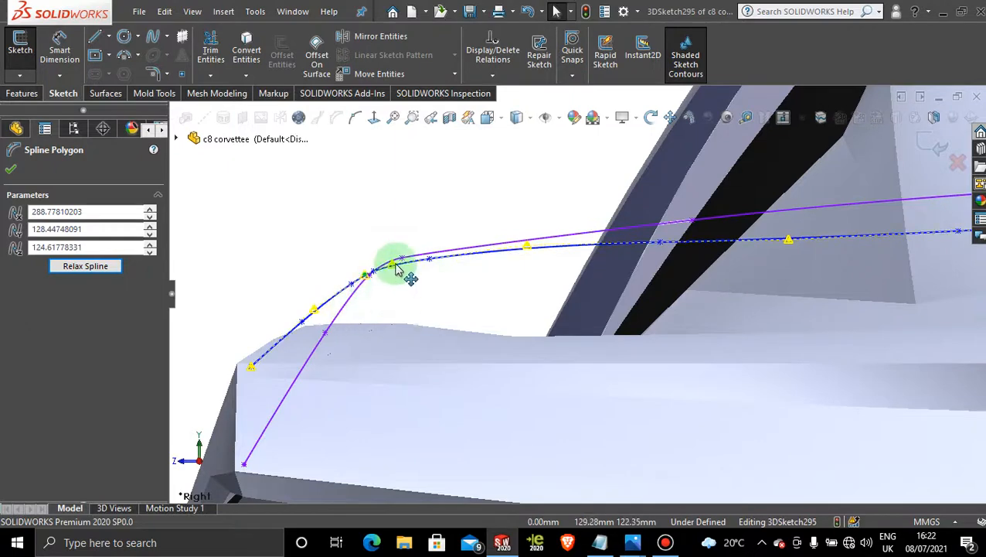
drag(393, 265, 383, 267)
mouse_move(525, 249)
mouse_down()
mouse_move(523, 268)
mouse_move(525, 257)
mouse_up()
click(786, 245)
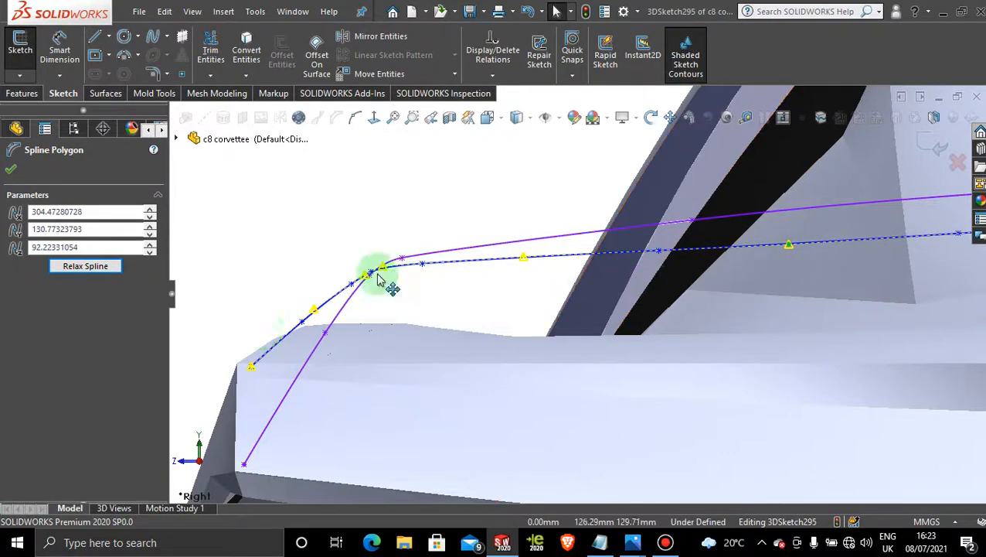
Fine-tune the control point beside the spline's outer endpoint to about Y 125.7 mm and Z 128.4 mm
scroll(333, 297, down, 2)
scroll(333, 298, down, 2)
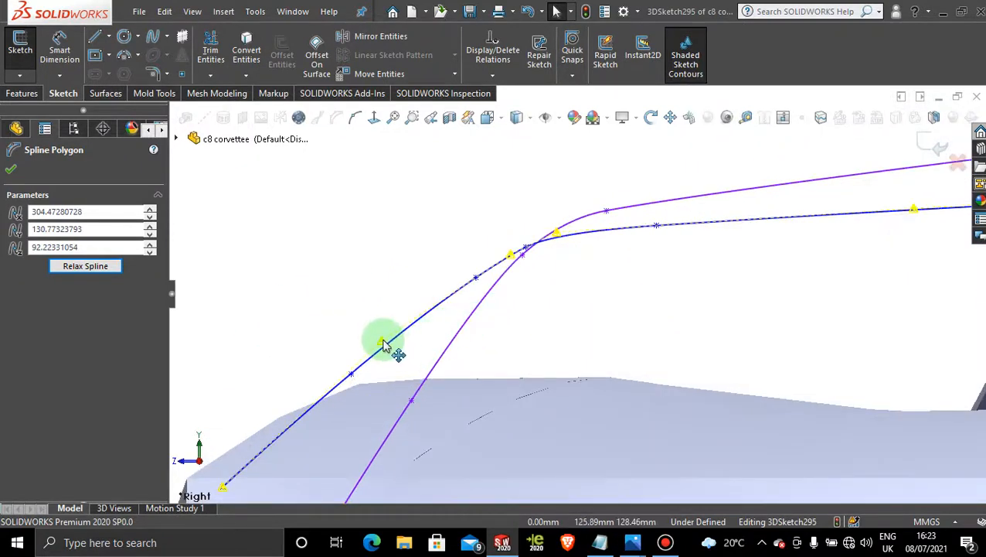
drag(384, 341, 387, 345)
Move the control point over the black rear window trim inward to about Y 131.7 mm and Z 59.5 mm
scroll(756, 302, up, 9)
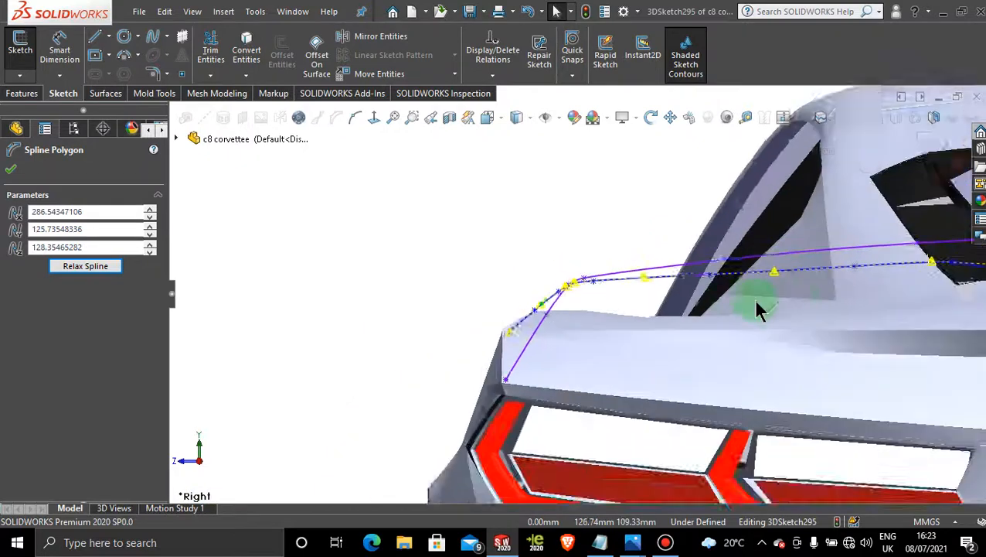
scroll(758, 309, up, 5)
scroll(773, 301, down, 3)
scroll(611, 282, down, 2)
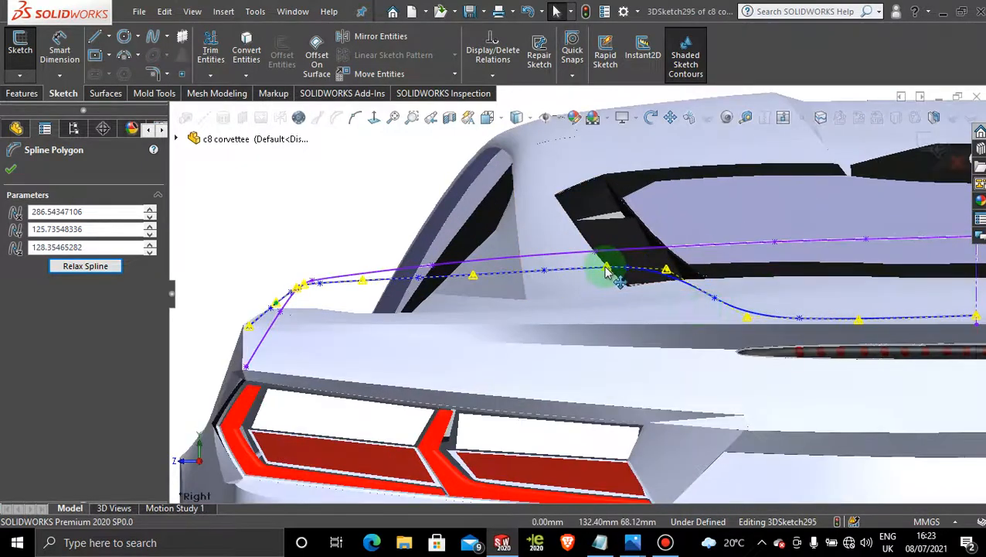
drag(606, 270, 654, 278)
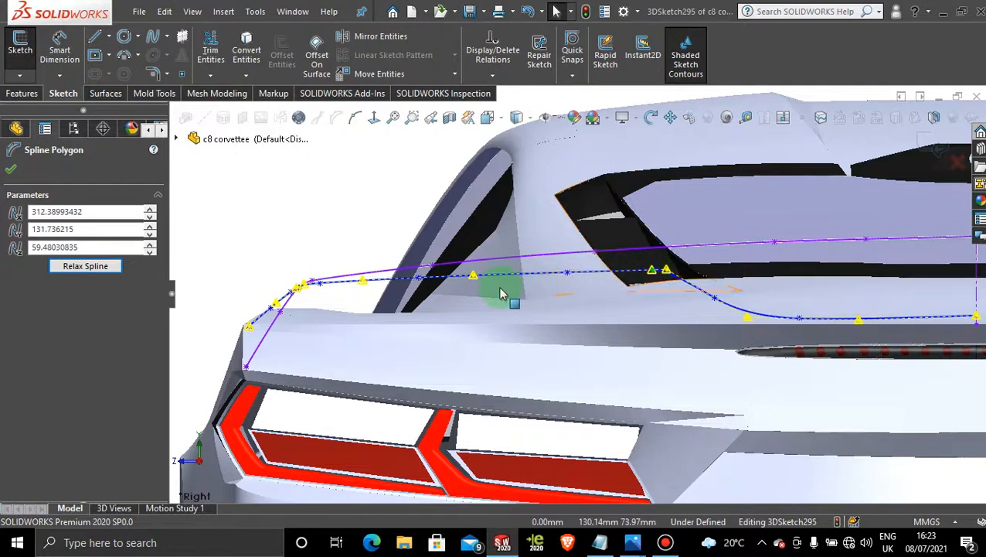
scroll(495, 286, down, 2)
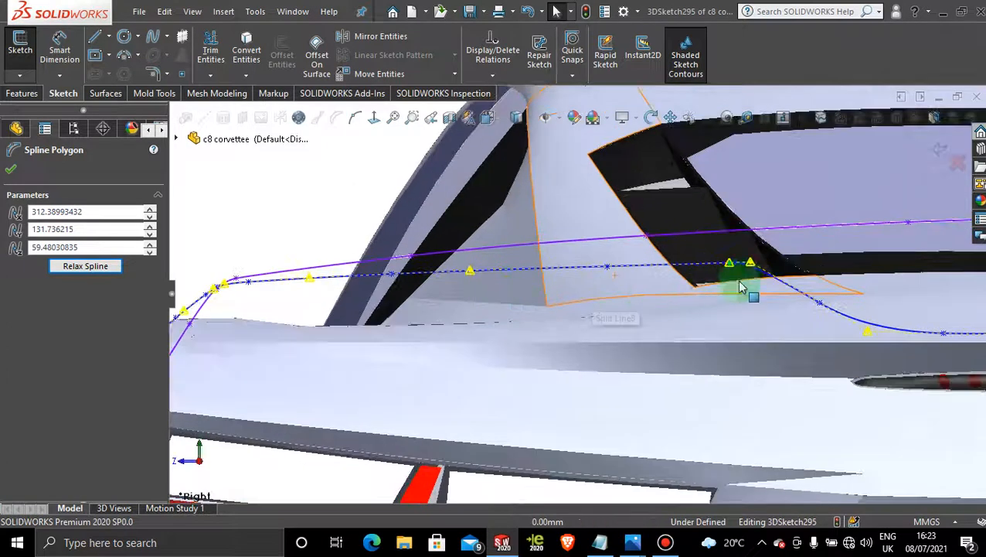
Adjust the control point at the spline's lower bend to about Y 123.0 mm and Z 42.3 mm
click(869, 335)
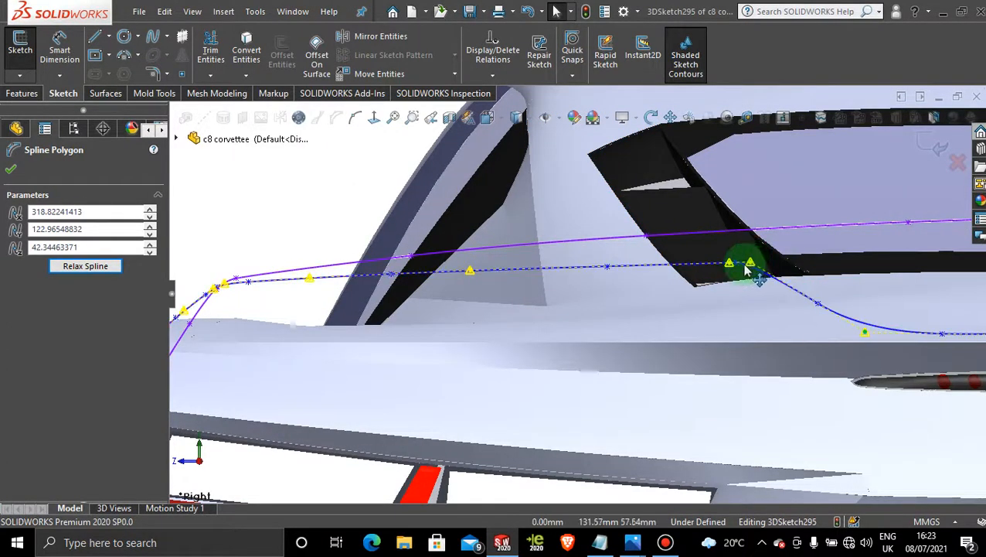
middle_drag(747, 269, 705, 267)
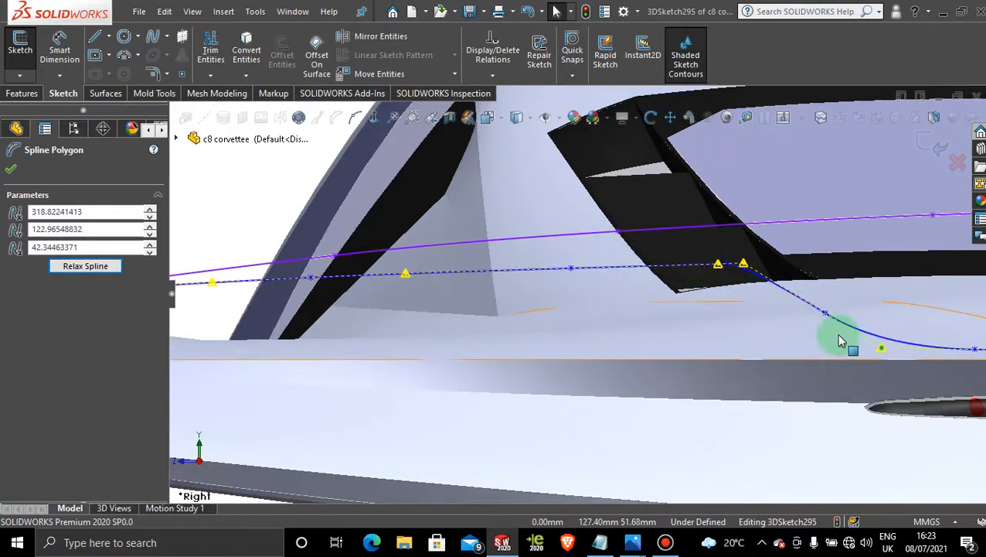
scroll(838, 336, up, 5)
scroll(762, 309, down, 5)
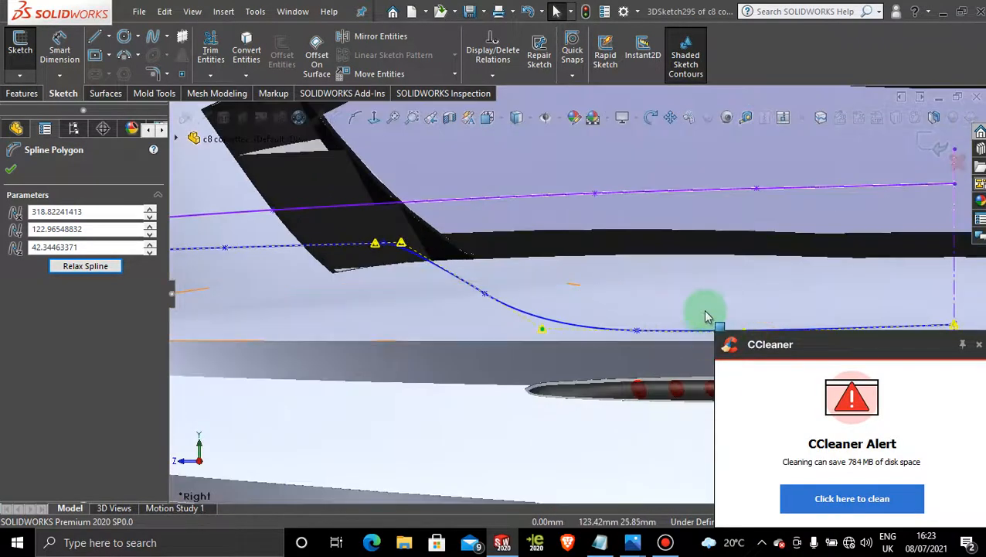
Dismiss the CCleaner alert and move the control point inside the lower bend outward to about Y 122.6 mm and Z 30.1 mm
middle_drag(706, 317, 891, 90)
click(979, 344)
scroll(711, 338, down, 2)
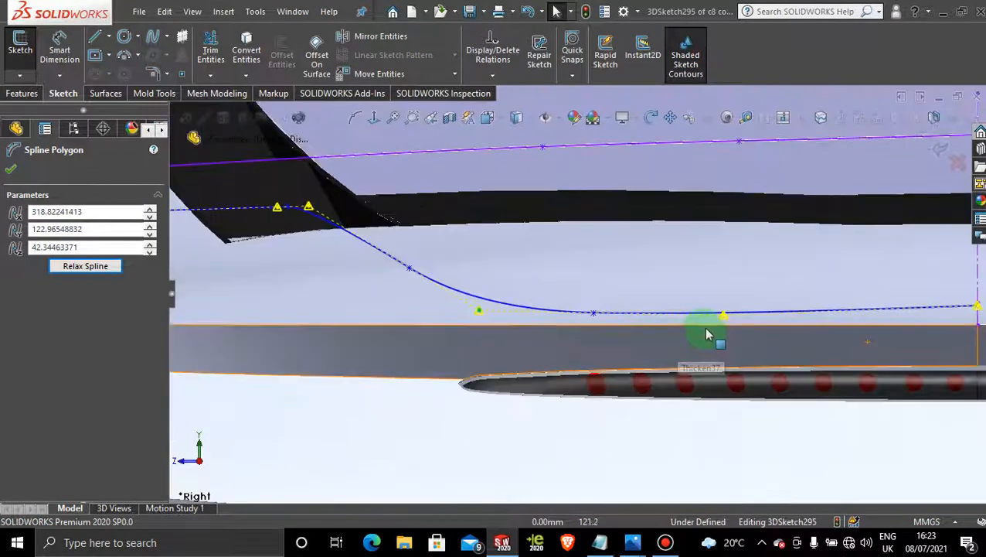
drag(725, 317, 652, 314)
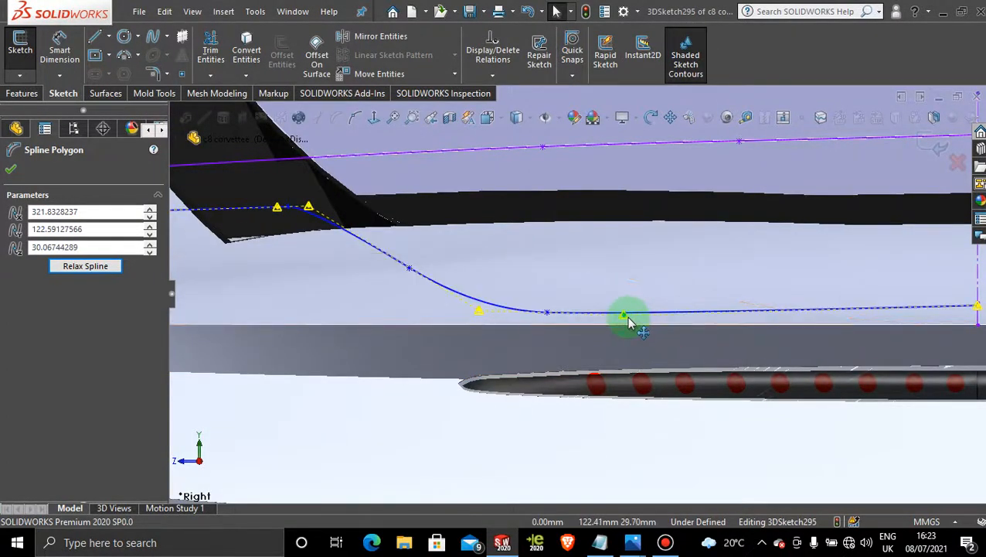
Examine how the spline's lower bend sits against the rear deck surface from an orbited angle and in the Right view
scroll(564, 343, up, 5)
middle_drag(571, 339, 588, 406)
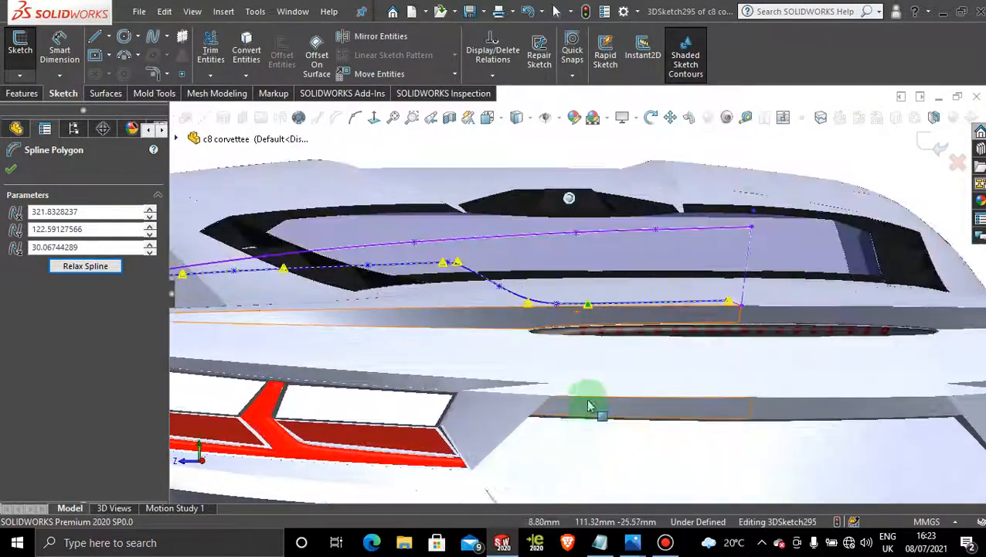
key(space)
click(475, 370)
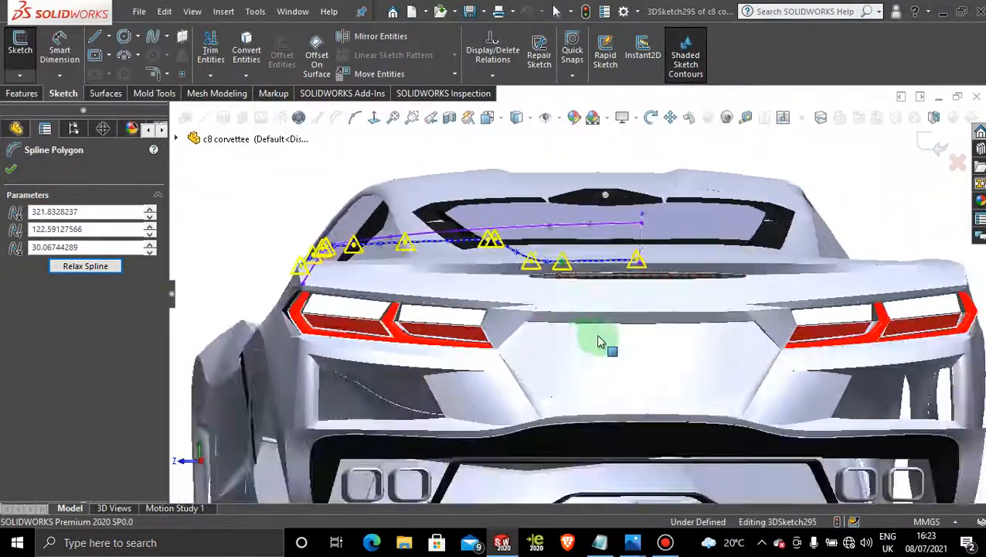
scroll(546, 277, down, 12)
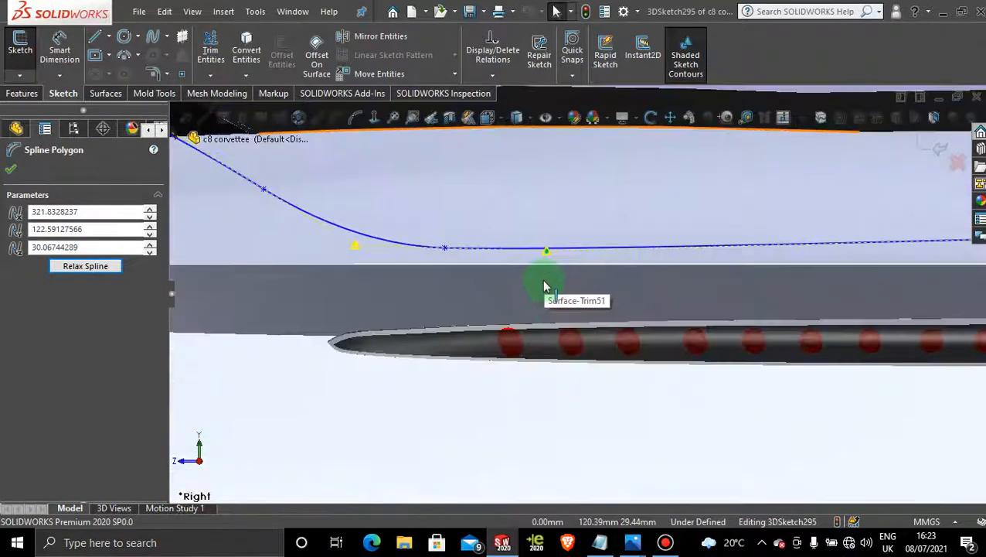
click(602, 267)
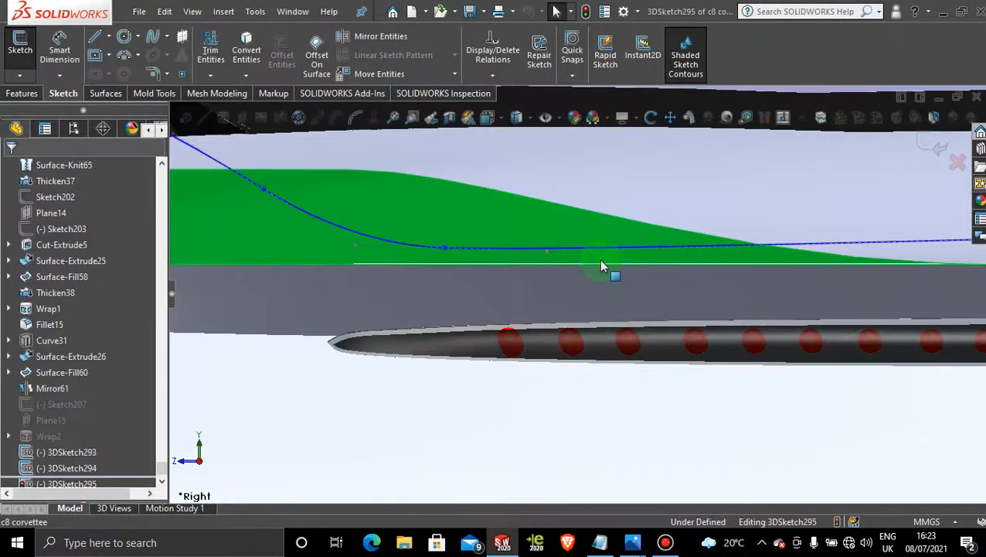
mouse_move(587, 280)
middle_down()
mouse_move(555, 289)
mouse_move(557, 265)
mouse_move(639, 276)
mouse_move(680, 262)
mouse_move(584, 286)
mouse_move(568, 303)
middle_up()
key(space)
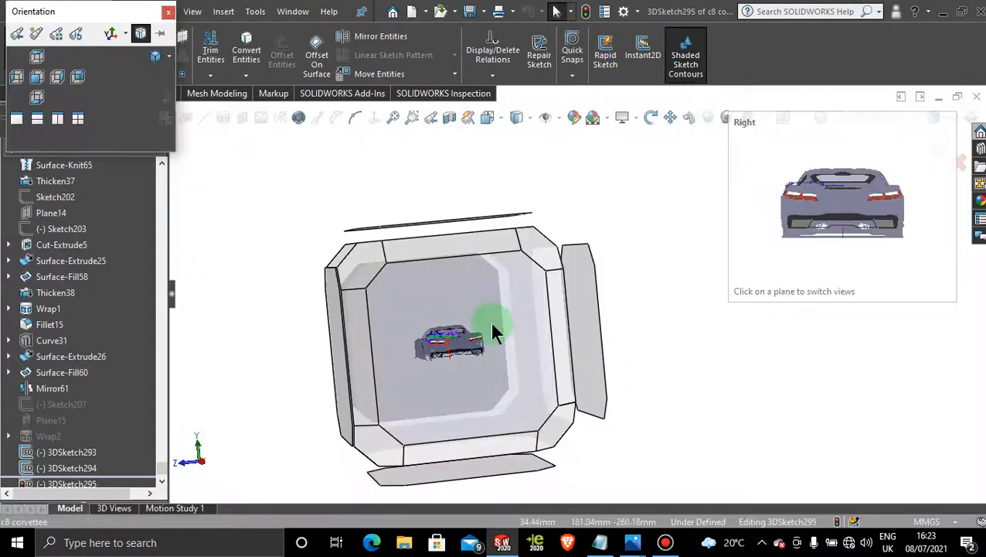
click(491, 328)
scroll(541, 263, down, 5)
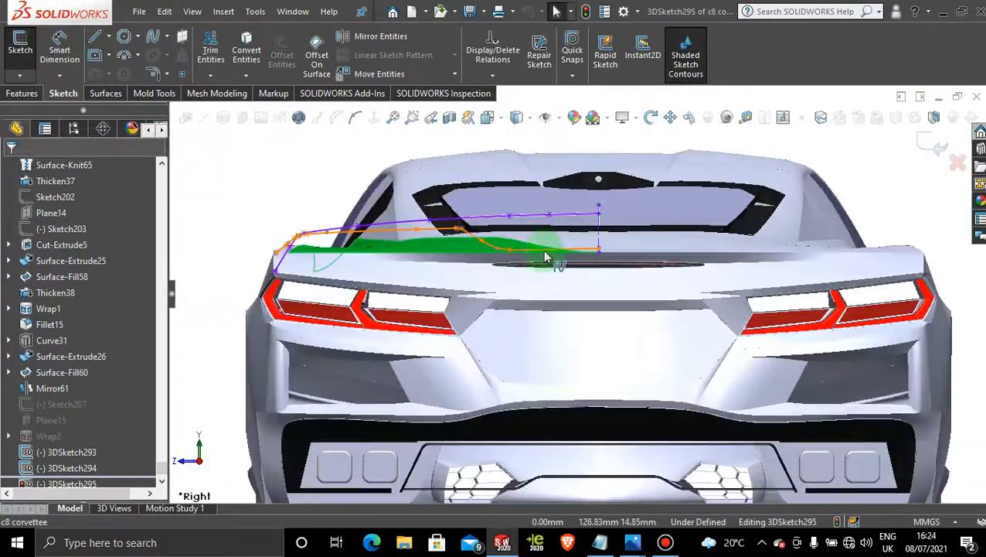
scroll(627, 274, down, 2)
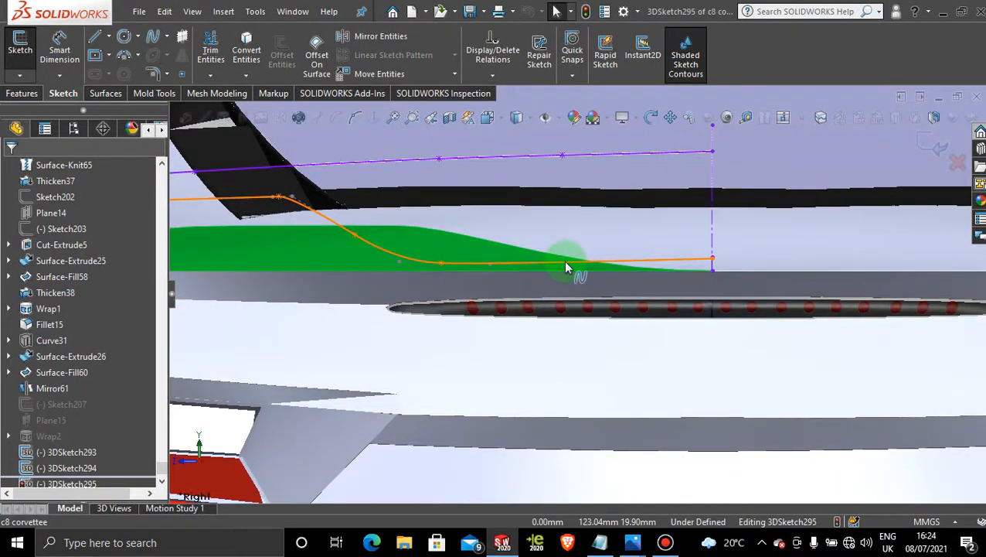
scroll(565, 265, up, 4)
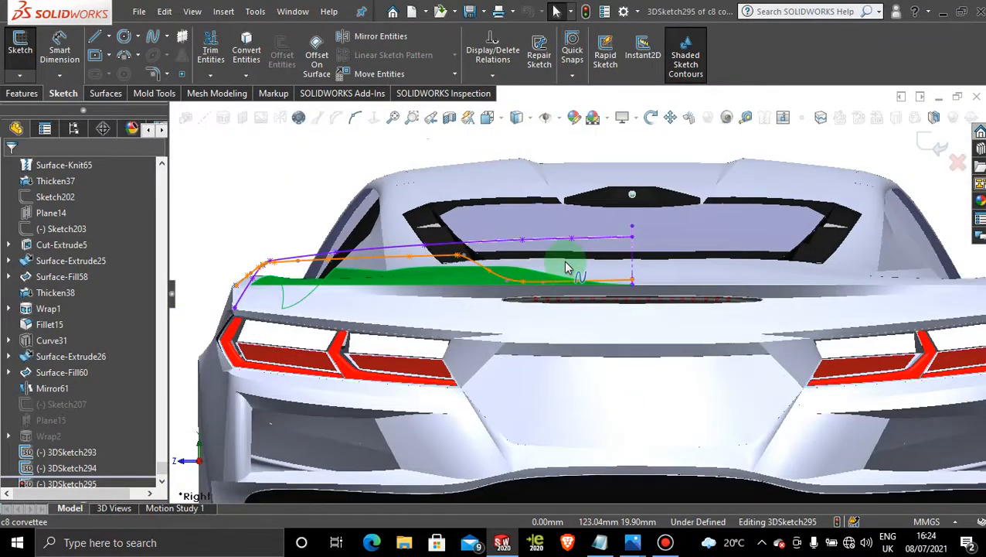
scroll(565, 267, down, 2)
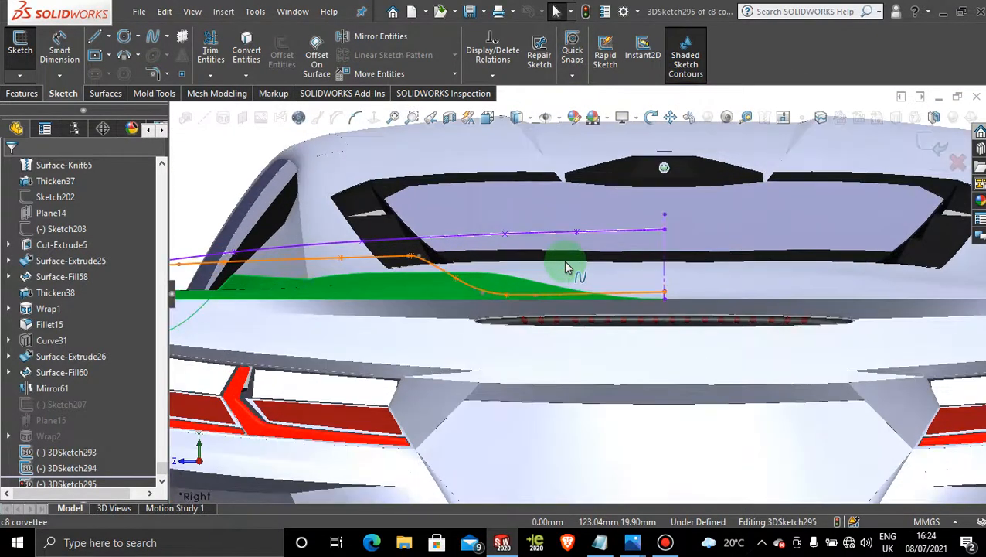
Raise the two control points at the spline's lower bend and move them outward, placing the inner one at about Y 124.1 mm, Z 40.7 mm
click(534, 300)
scroll(535, 297, down, 3)
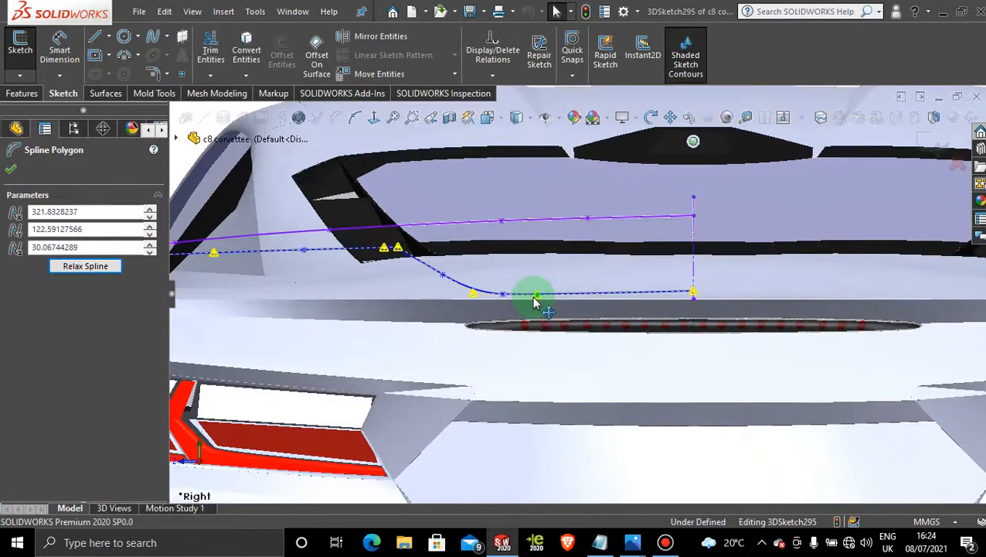
drag(504, 297, 540, 296)
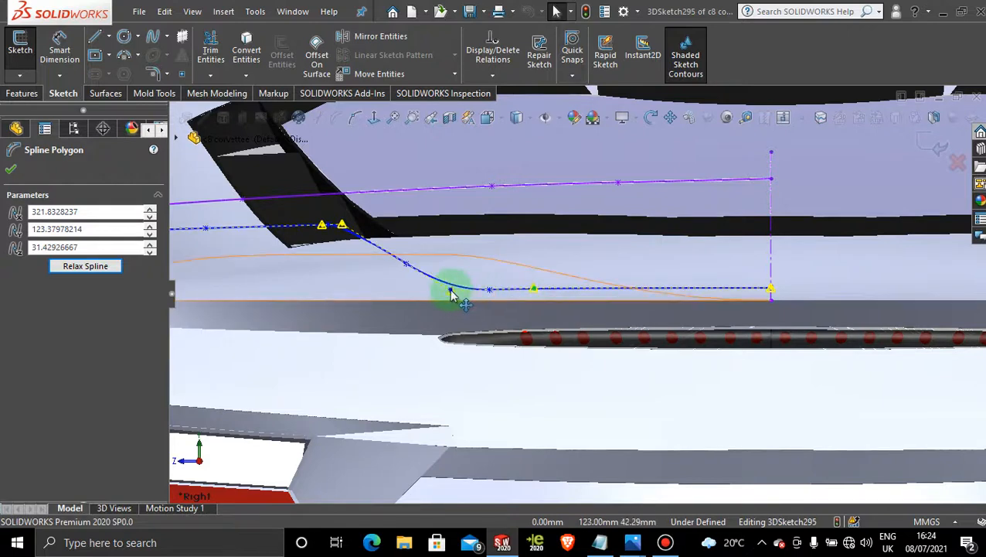
drag(452, 295, 483, 291)
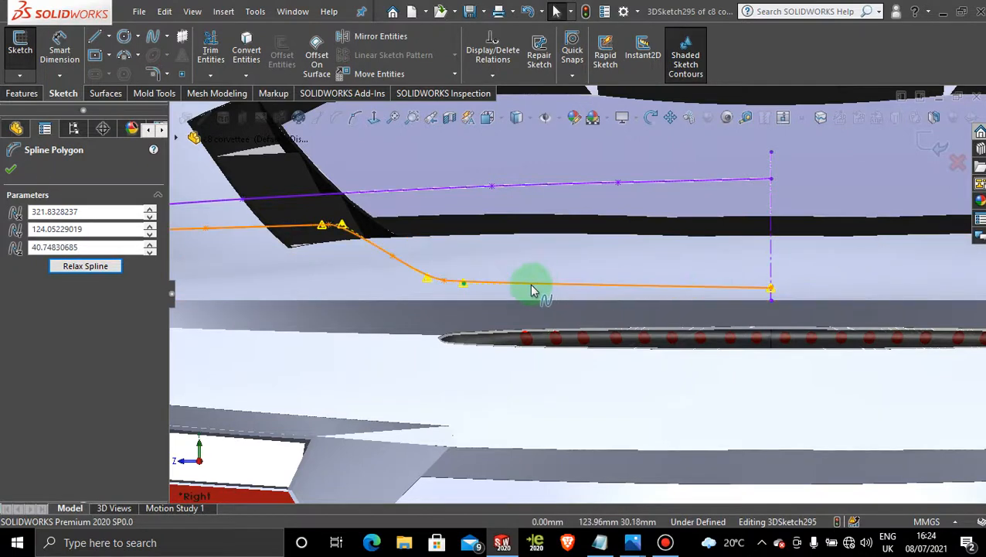
scroll(553, 331, up, 10)
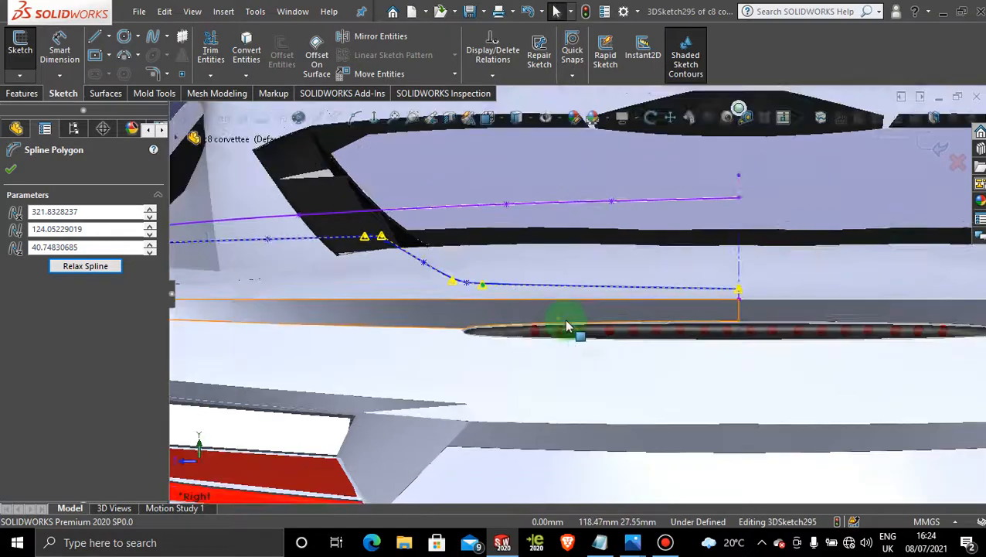
In the Top view, move the lower bend's outer control point to about X 320.0 mm, Z 46.6 mm and the mid-span one to X 306.3 mm, Z 93.5 mm
middle_drag(579, 226, 564, 271)
key(space)
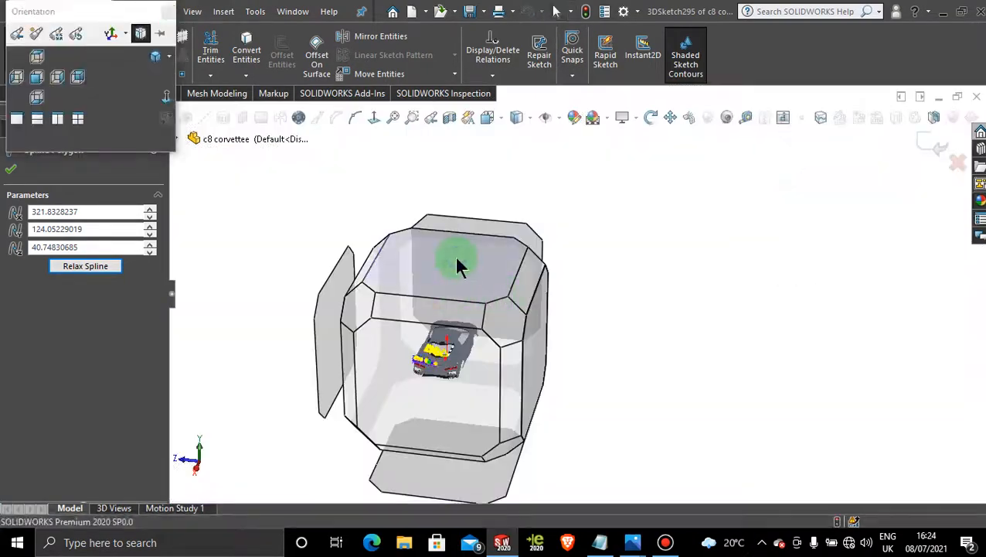
click(456, 264)
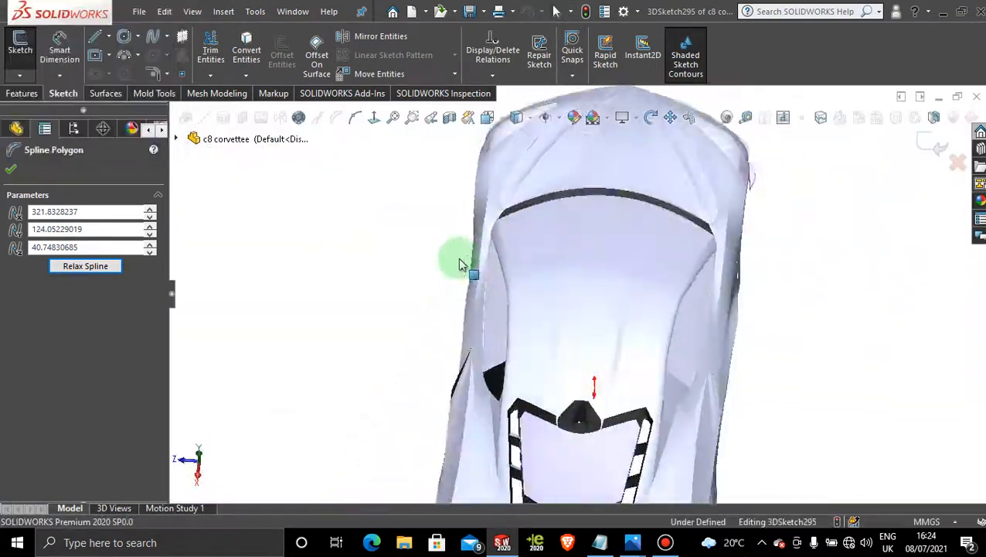
scroll(577, 456, down, 6)
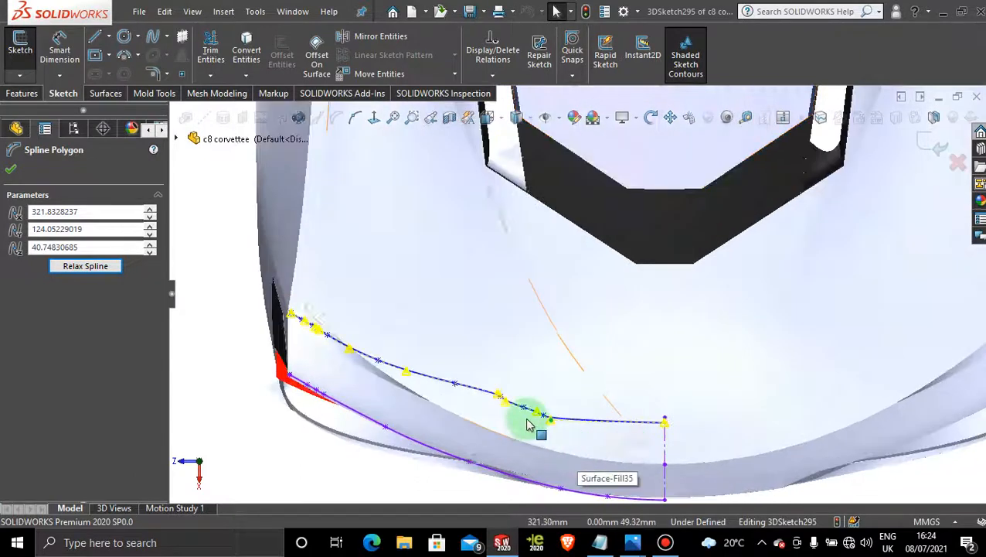
scroll(528, 424, down, 2)
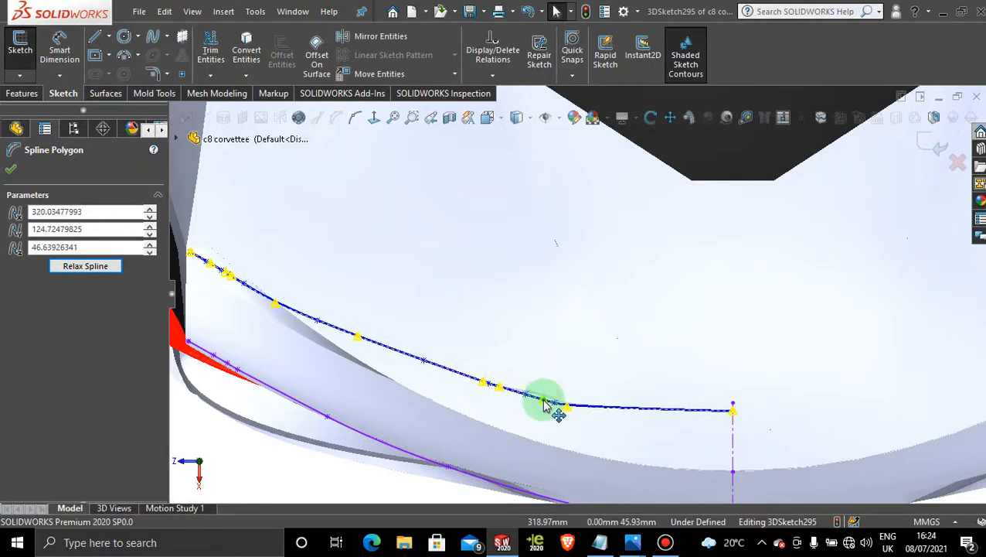
mouse_move(358, 337)
mouse_down()
mouse_move(364, 350)
mouse_move(356, 342)
mouse_up()
click(470, 391)
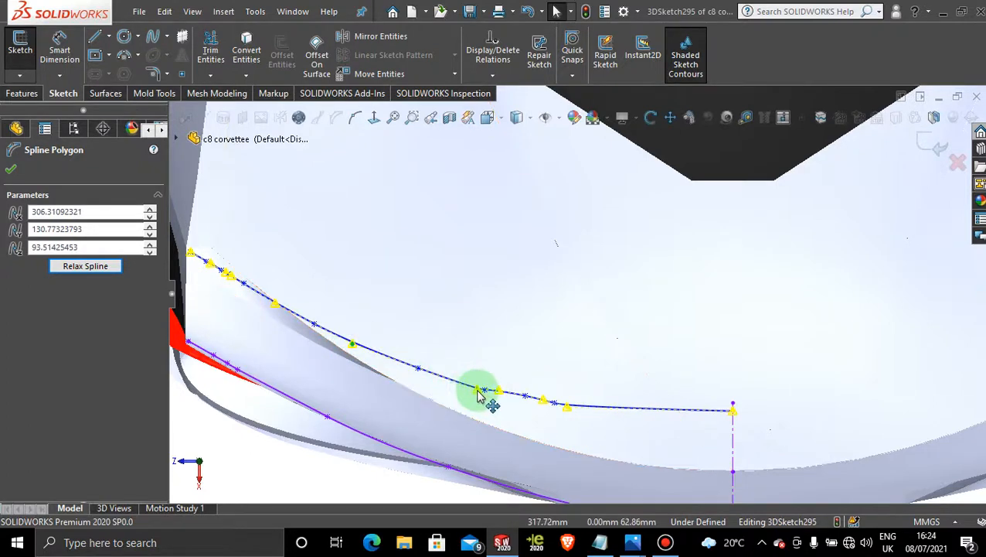
Move the control point nearest the spline's straight inner section rearward to about X 322.9 mm and Z 40.4 mm
drag(479, 395, 572, 412)
scroll(670, 448, up, 2)
scroll(649, 437, up, 2)
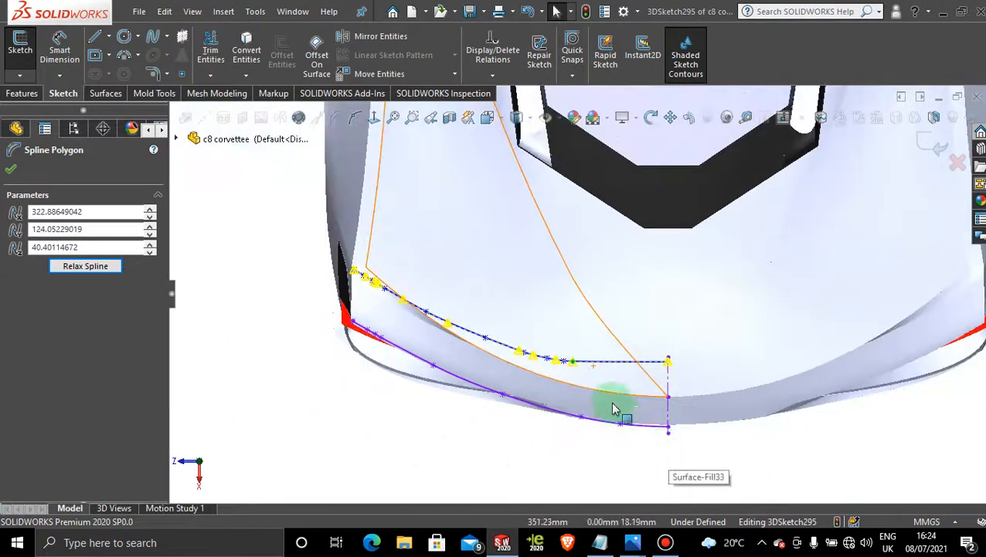
scroll(591, 371, down, 4)
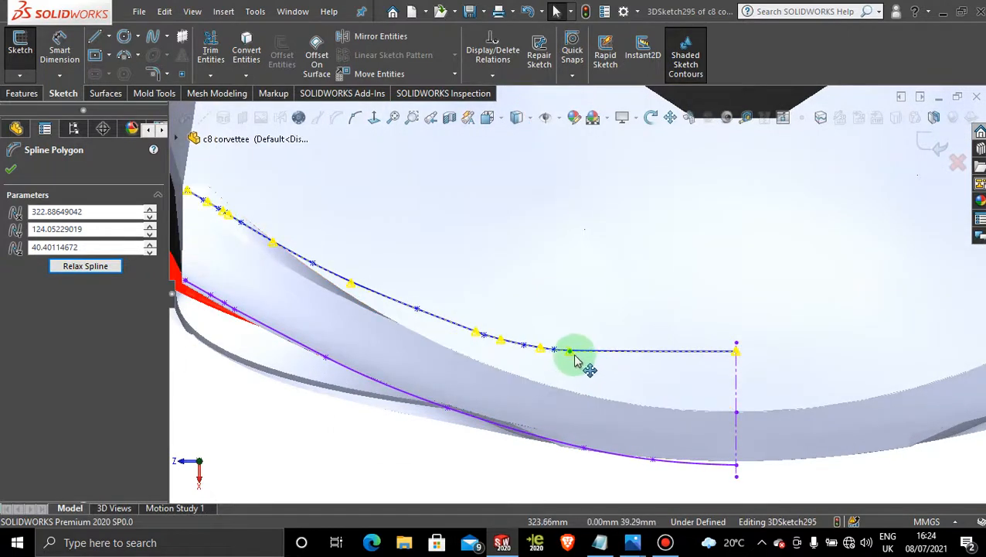
Shift the centreline endpoint rearward and smooth the inner control points, placing the one beside the endpoint at about X 326.8 mm, Z 30.0 mm
drag(574, 358, 600, 367)
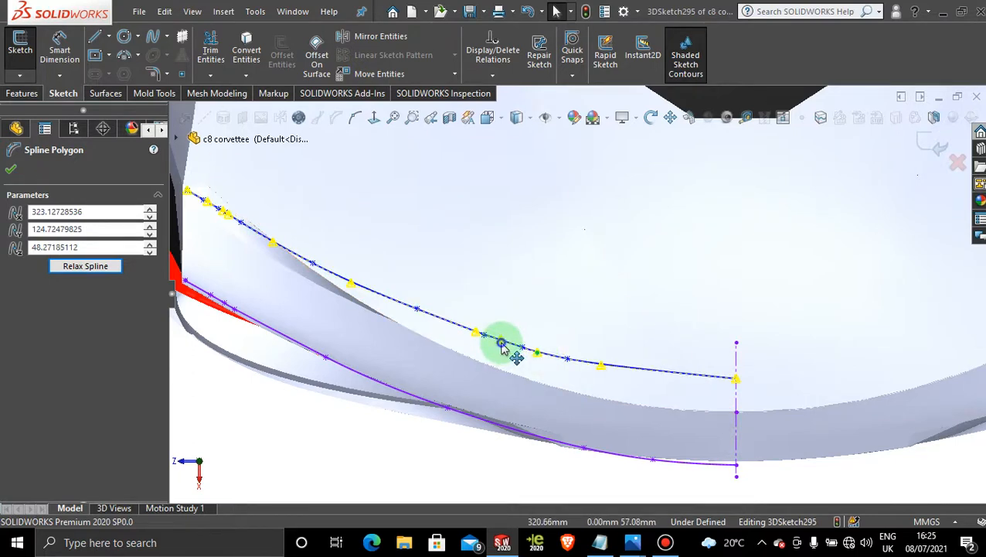
drag(501, 344, 498, 345)
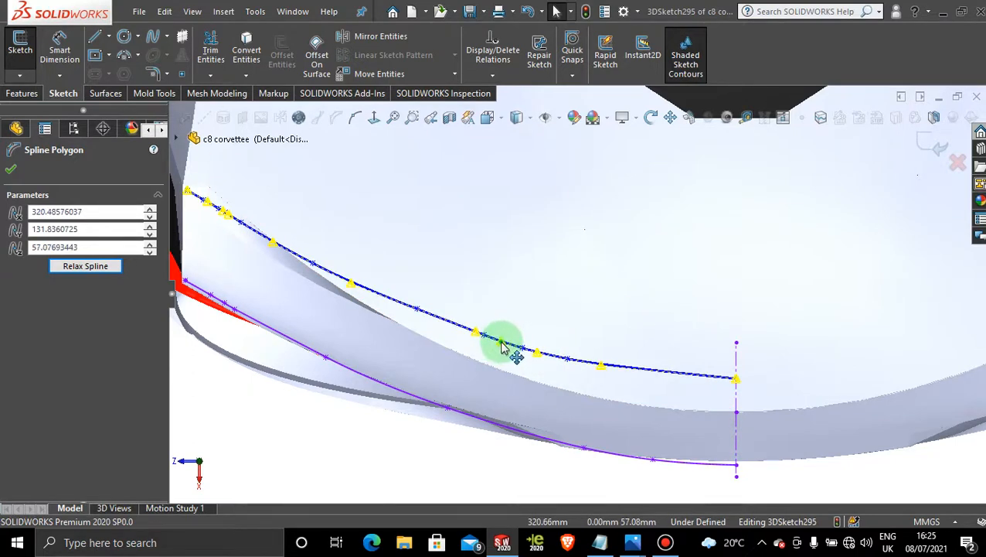
drag(478, 338, 476, 338)
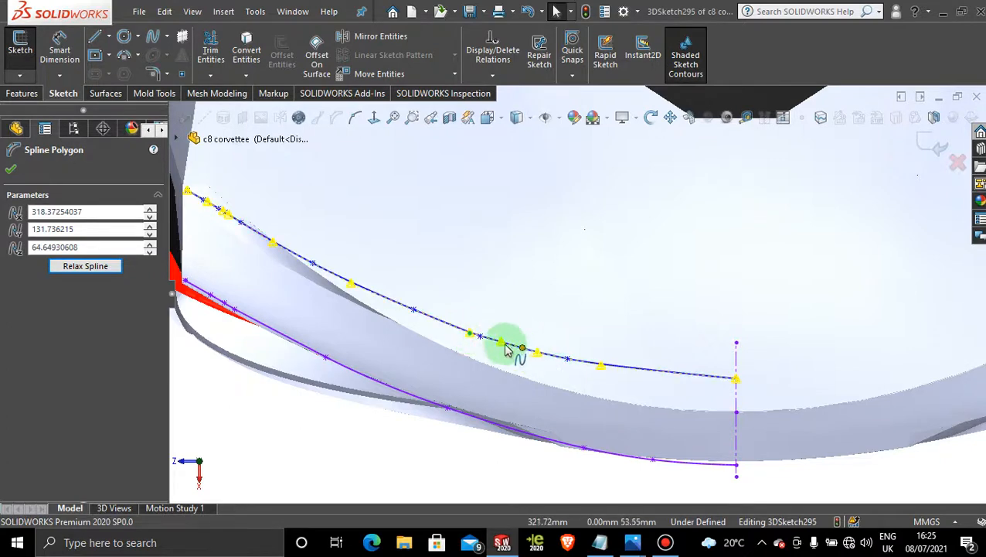
drag(501, 345, 501, 347)
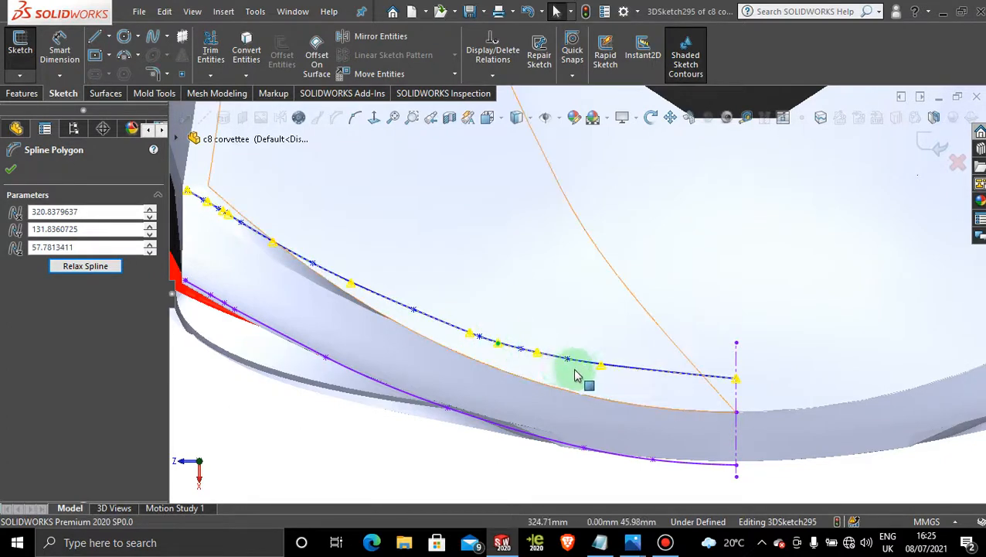
drag(603, 366, 614, 368)
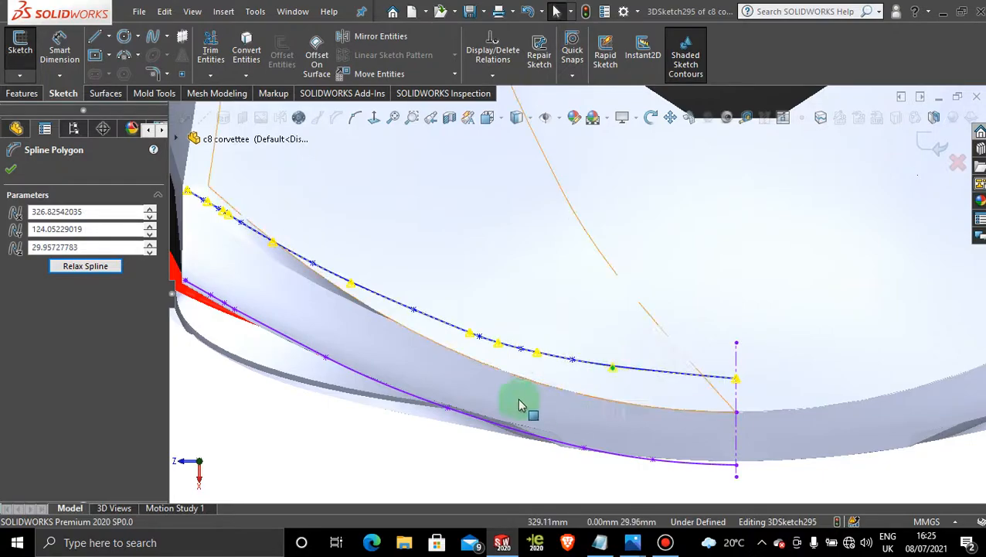
In the Right view, lower the control point beside the centreline endpoint to about Y 123.9 mm and Z 30.3 mm
scroll(452, 361, up, 6)
middle_drag(600, 357, 601, 177)
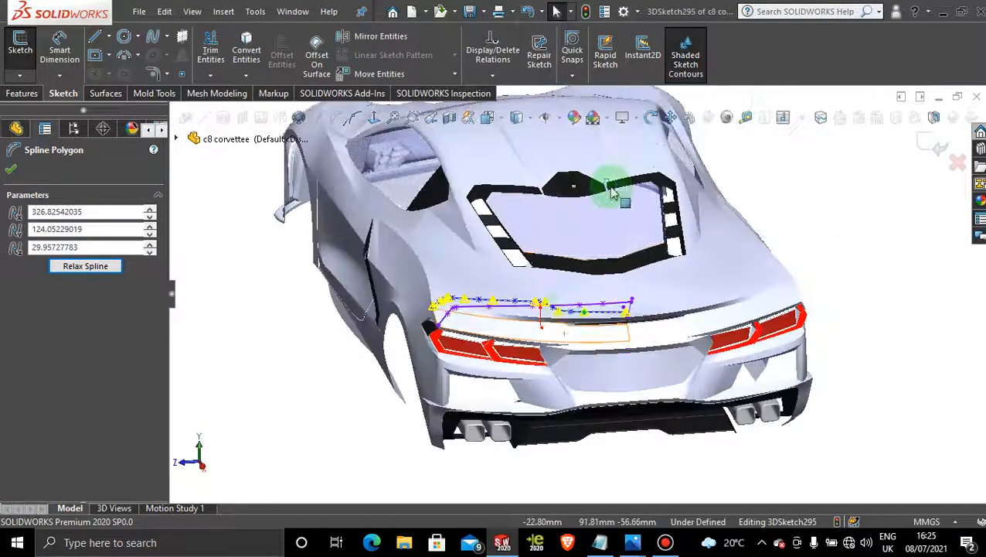
key(space)
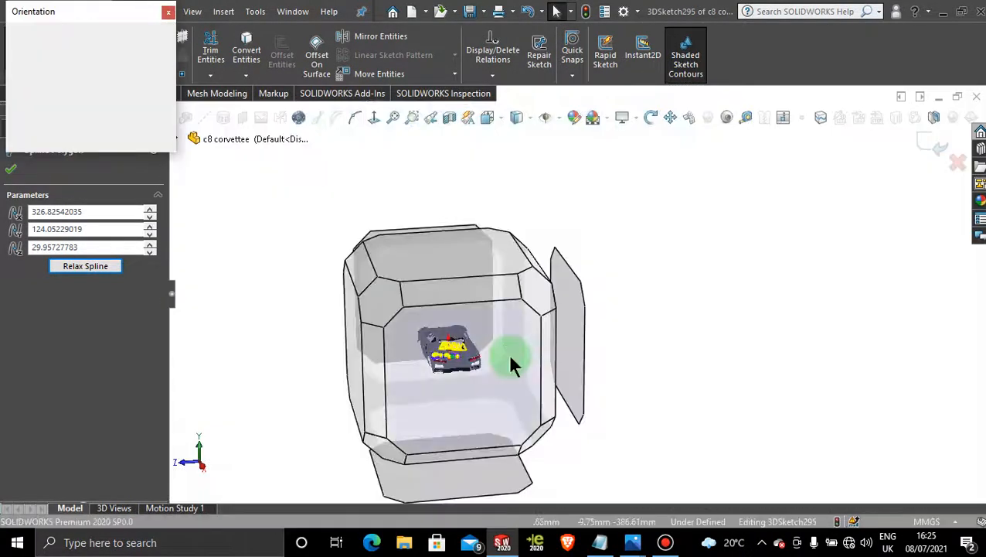
click(492, 372)
scroll(550, 290, down, 6)
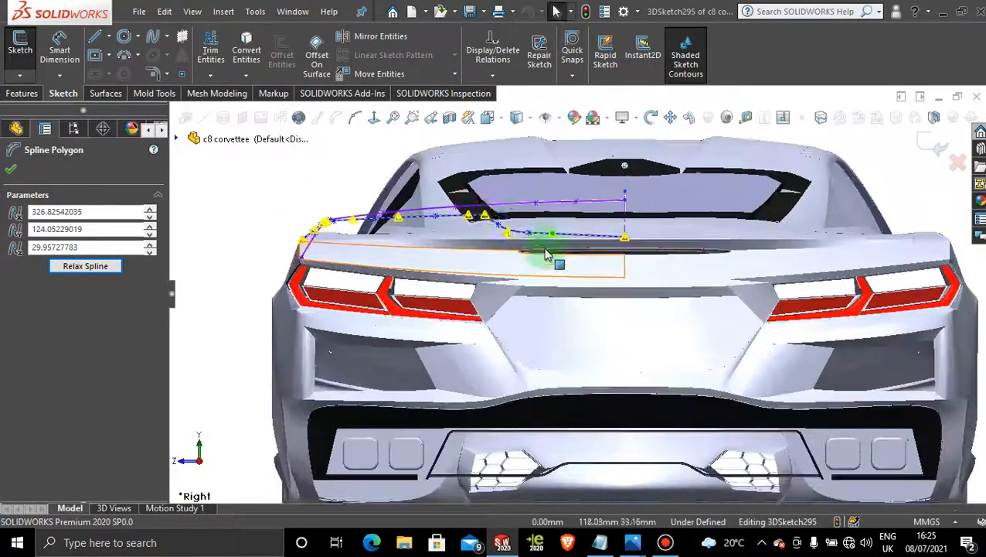
scroll(502, 273, down, 2)
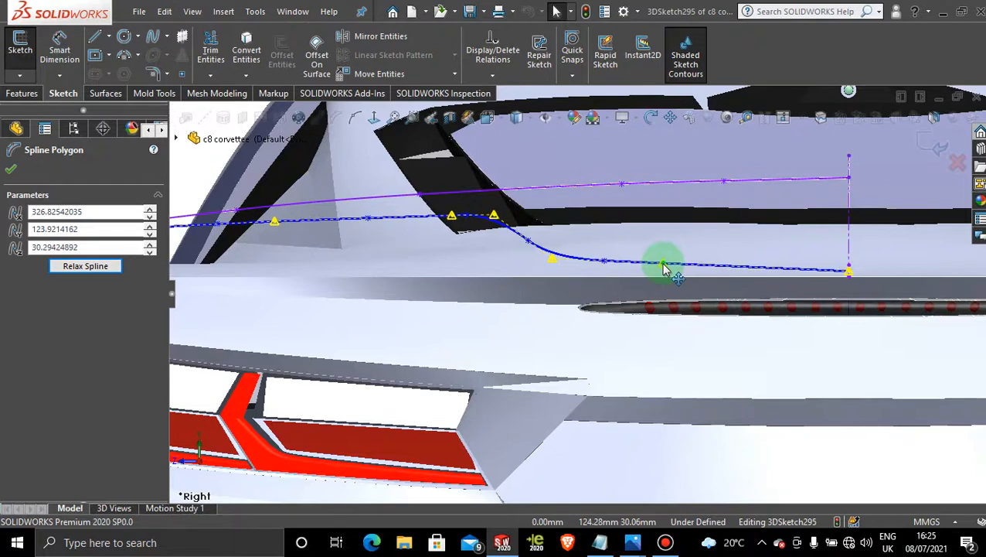
scroll(464, 254, up, 3)
scroll(524, 259, down, 2)
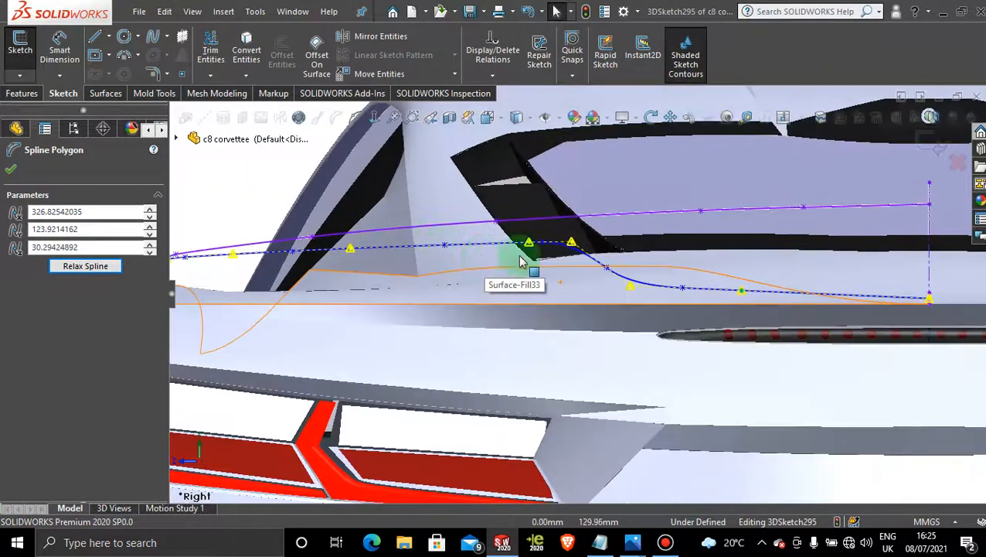
In the Right view, move the control point beside the upper bend to about Y 131.5 mm, Z 62.0 mm and close the 3D sketch
drag(568, 247, 530, 247)
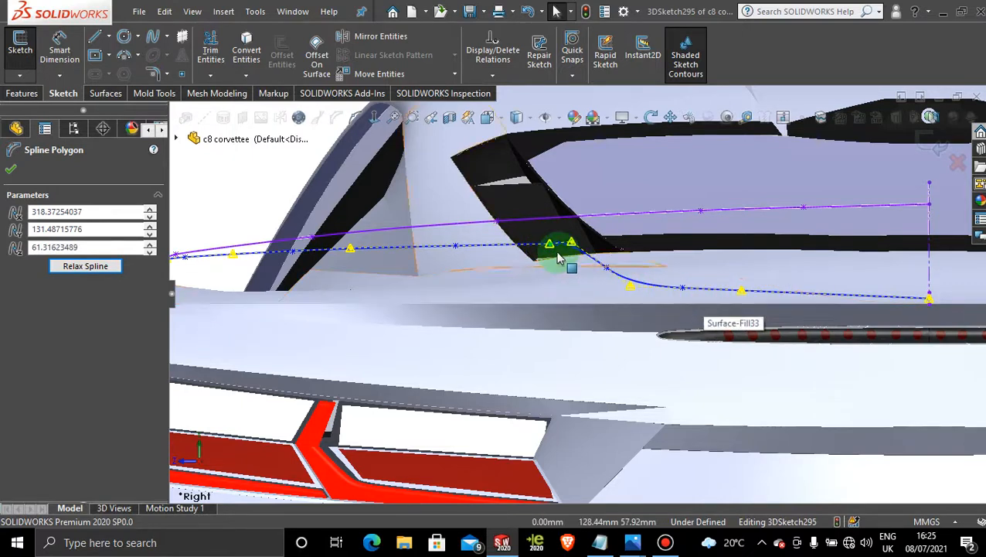
drag(551, 251, 551, 248)
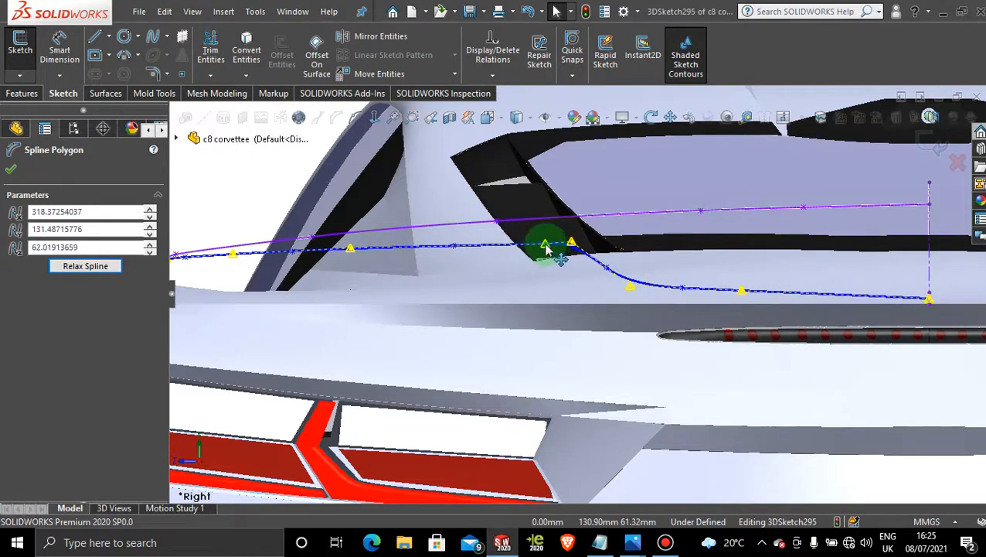
scroll(461, 287, up, 5)
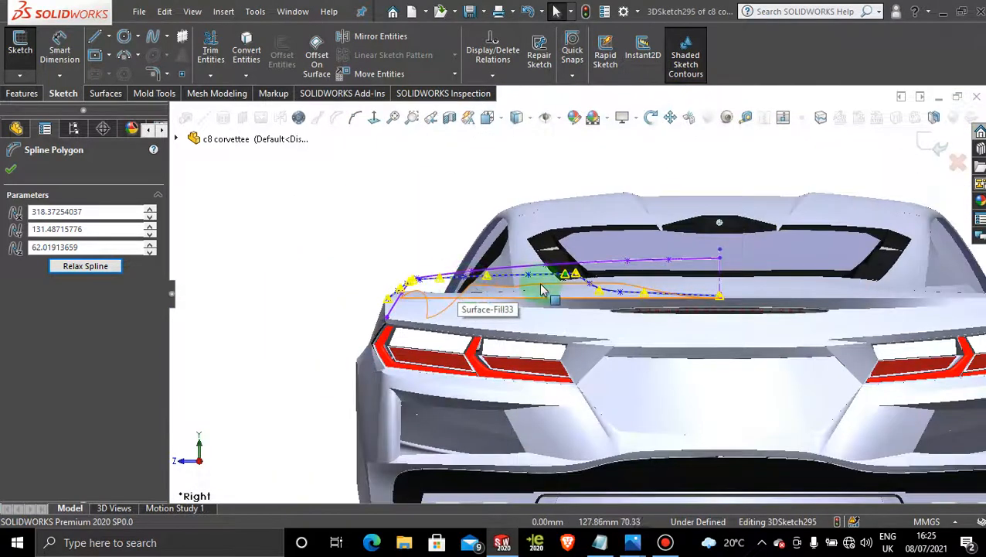
middle_drag(544, 290, 607, 293)
scroll(638, 297, down, 5)
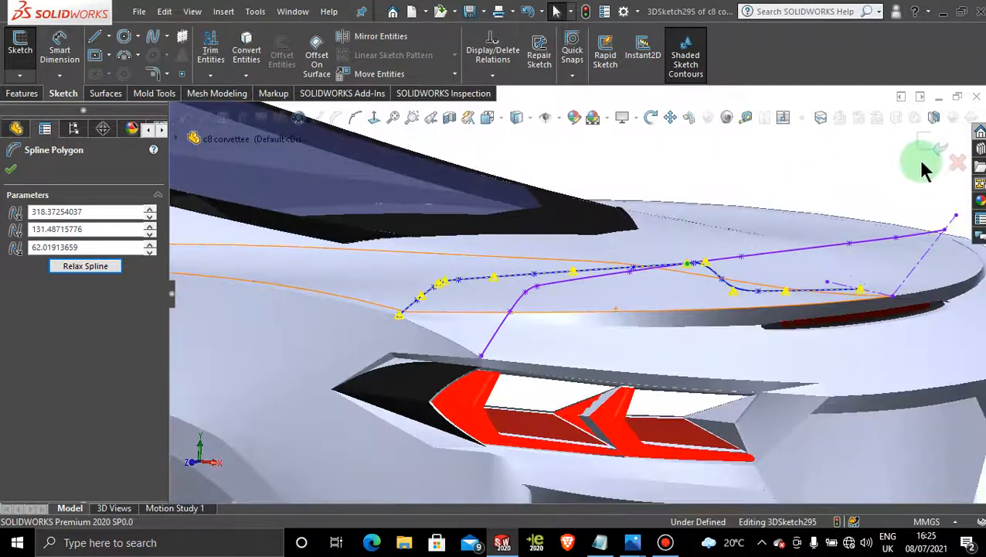
click(931, 140)
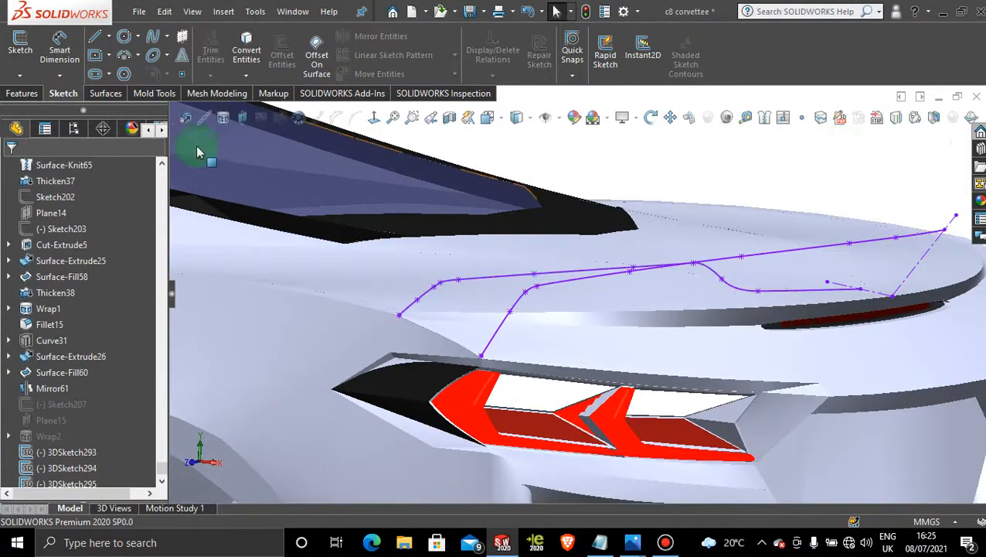
In a new 3D sketch, draw a two-point spline joining the centreline endpoints of the rear and forward deck splines
click(19, 75)
click(39, 108)
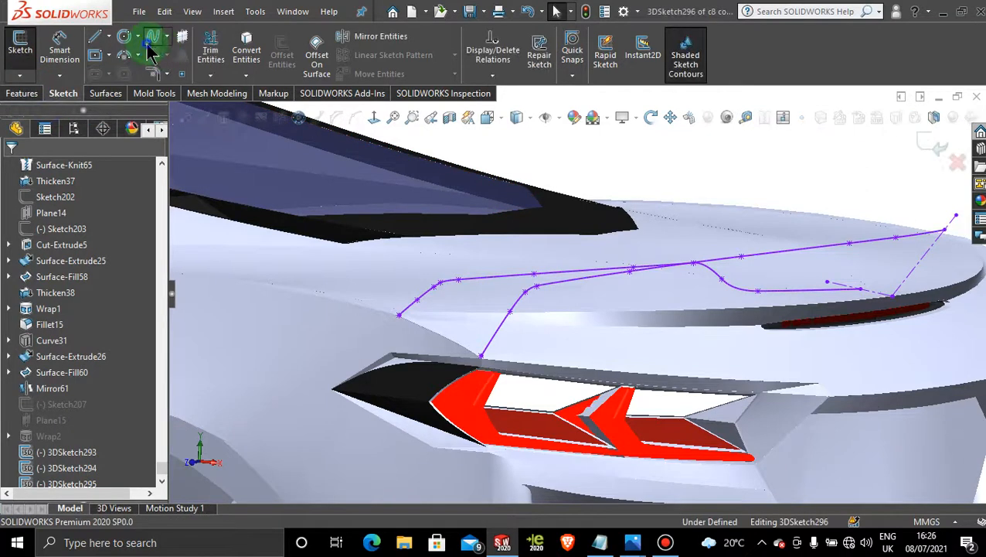
click(947, 232)
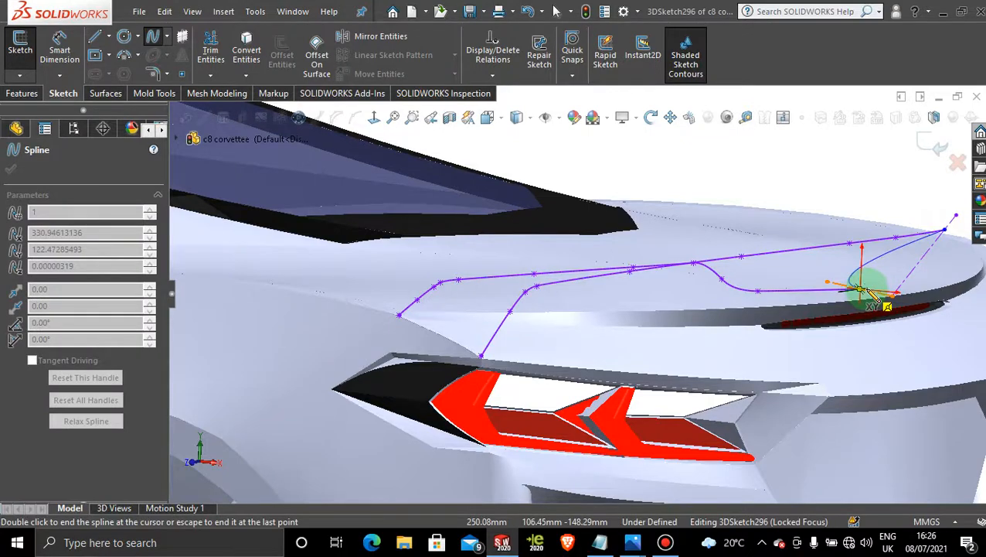
double_click(866, 286)
In the Back view, bend the centreline spline into a concave curve with both end tangent handles and close the sketch
middle_drag(865, 286, 613, 261)
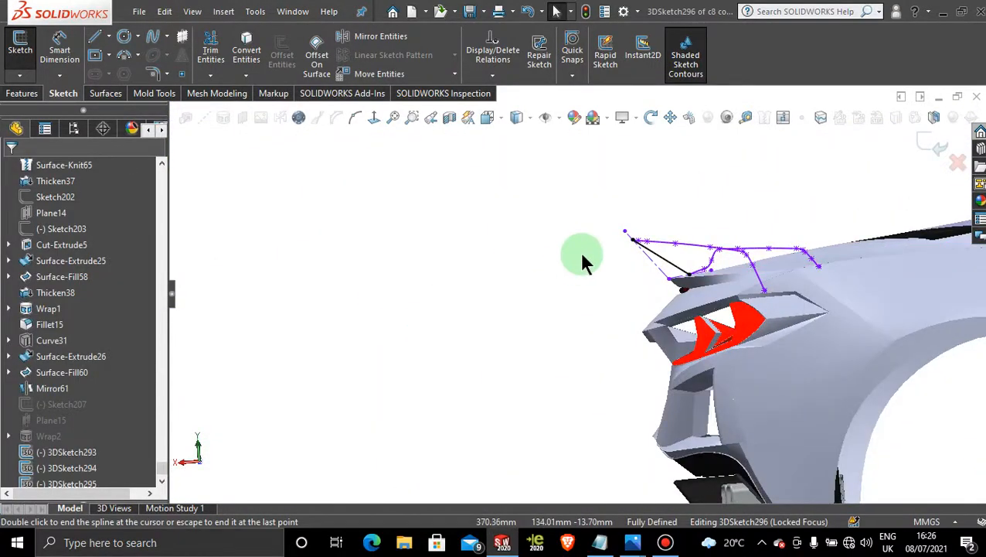
key(space)
click(488, 307)
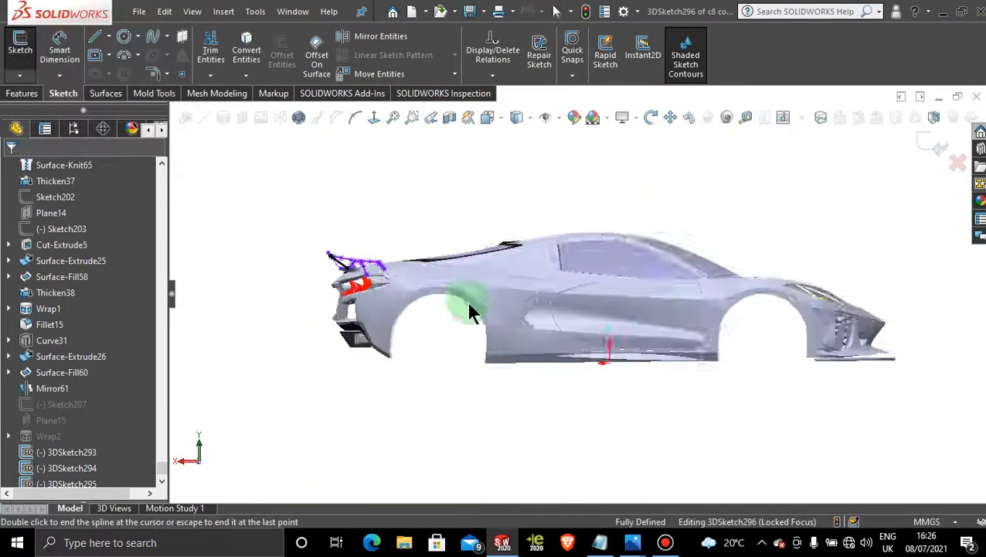
scroll(414, 248, down, 6)
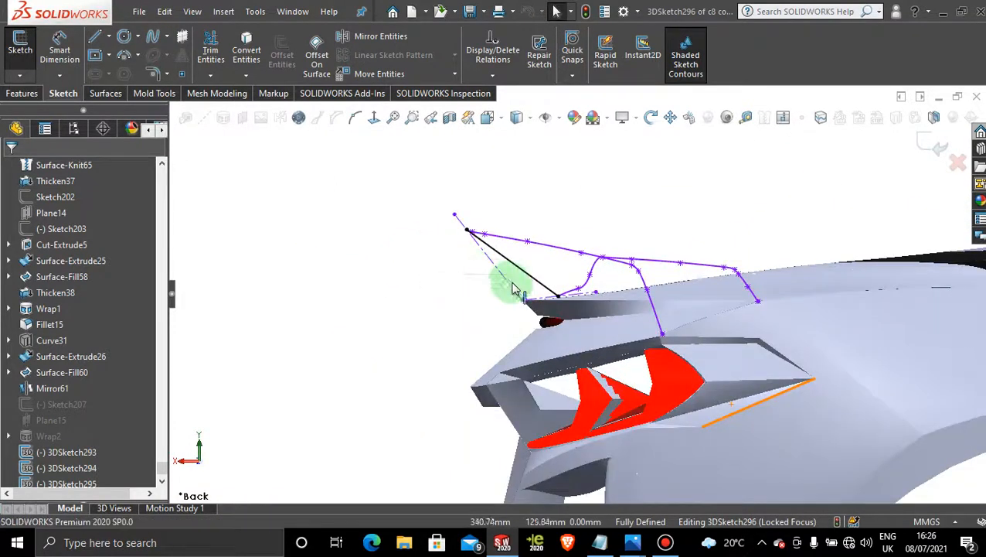
scroll(517, 290, down, 3)
drag(552, 267, 482, 254)
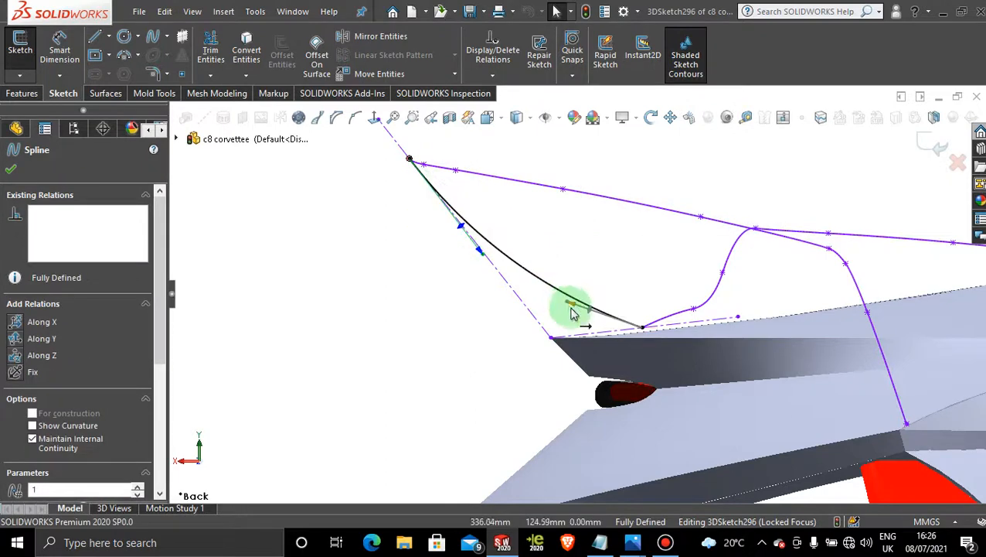
drag(568, 304, 557, 313)
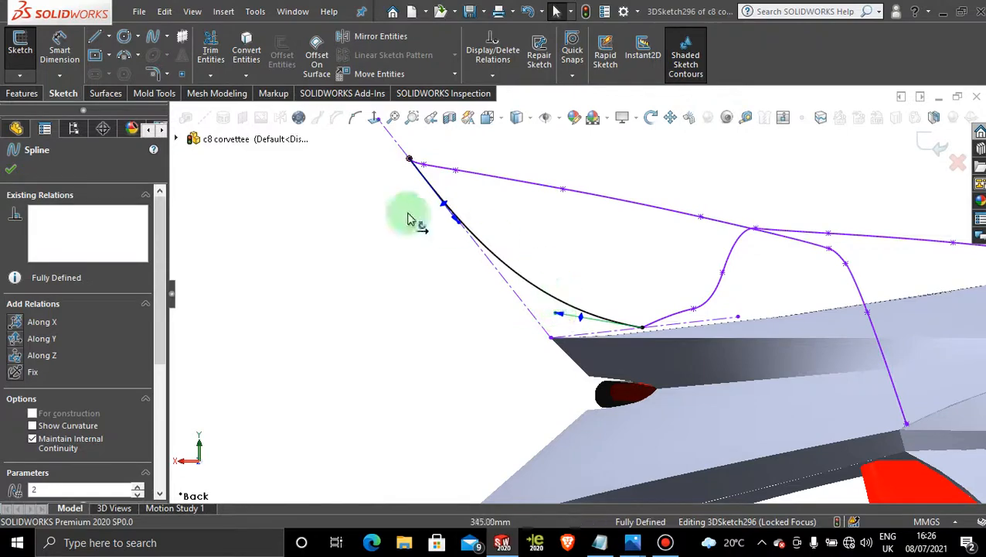
click(10, 166)
scroll(618, 216, up, 10)
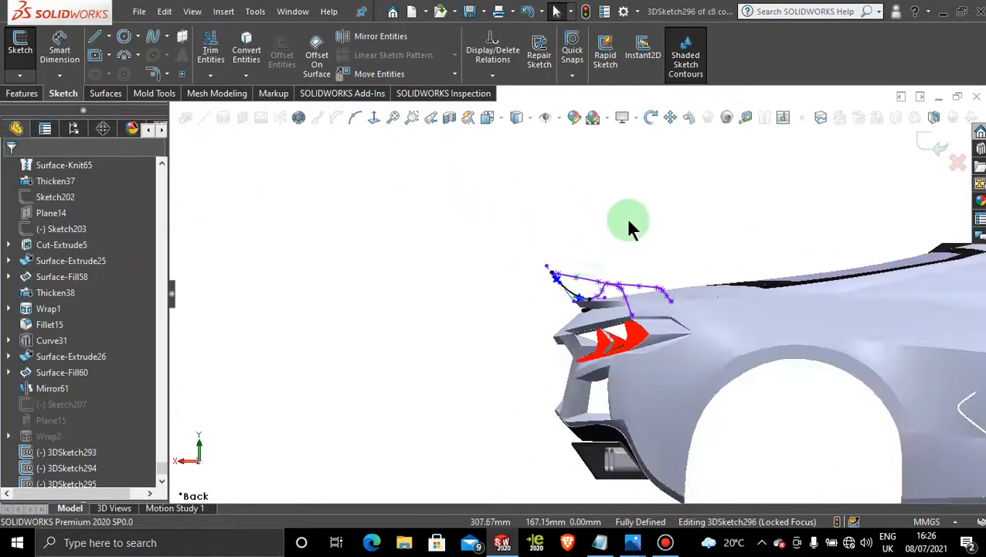
mouse_move(586, 290)
middle_down()
mouse_move(569, 294)
mouse_move(729, 302)
middle_up()
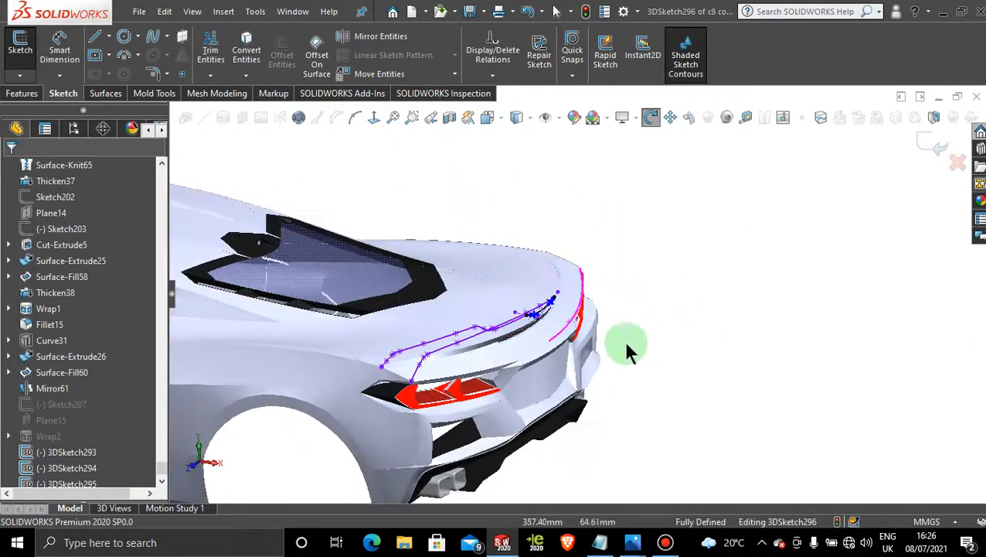
scroll(427, 361, down, 3)
scroll(428, 361, down, 2)
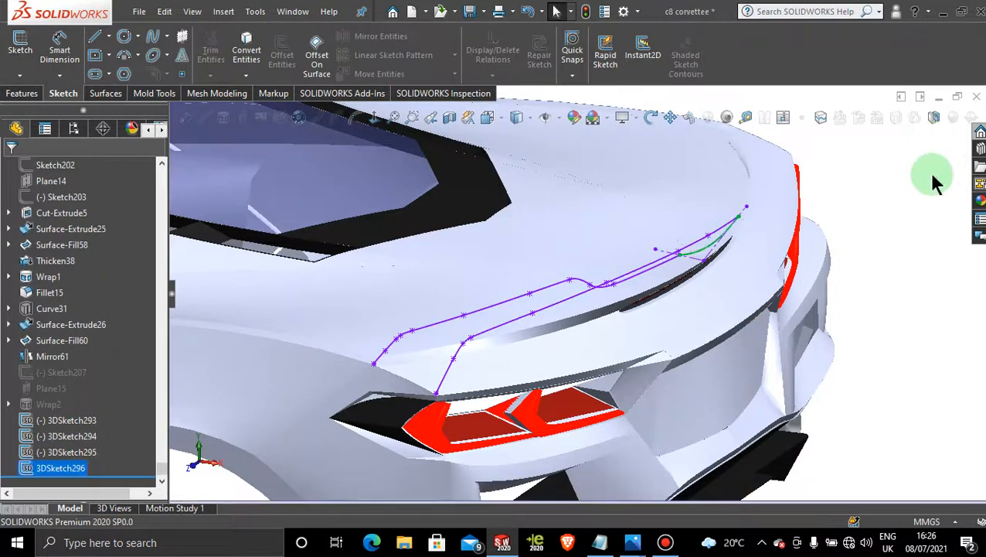
In a new 3D sketch, draw a two-point spline joining the outer endpoints of the two deck splines above the tail light
scroll(392, 359, down, 3)
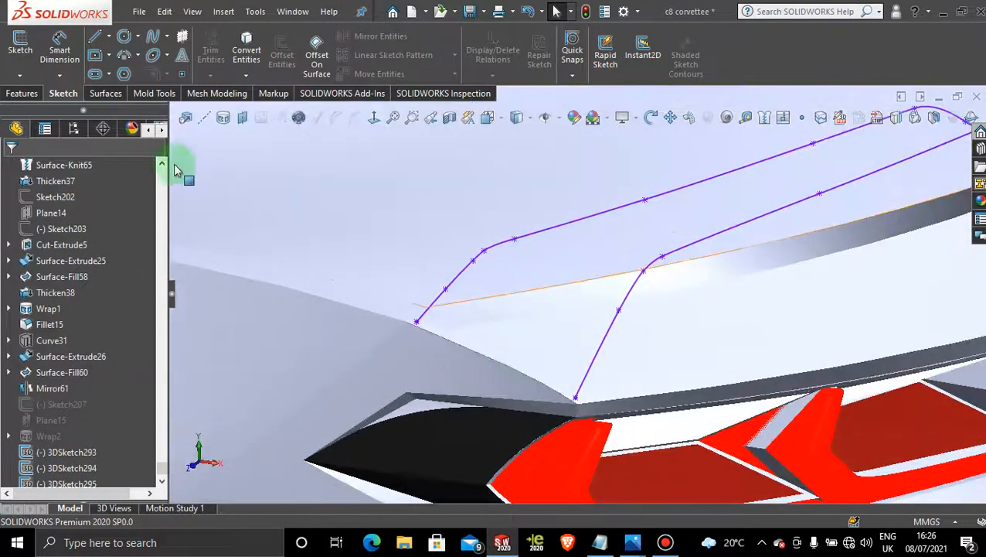
click(20, 75)
click(47, 109)
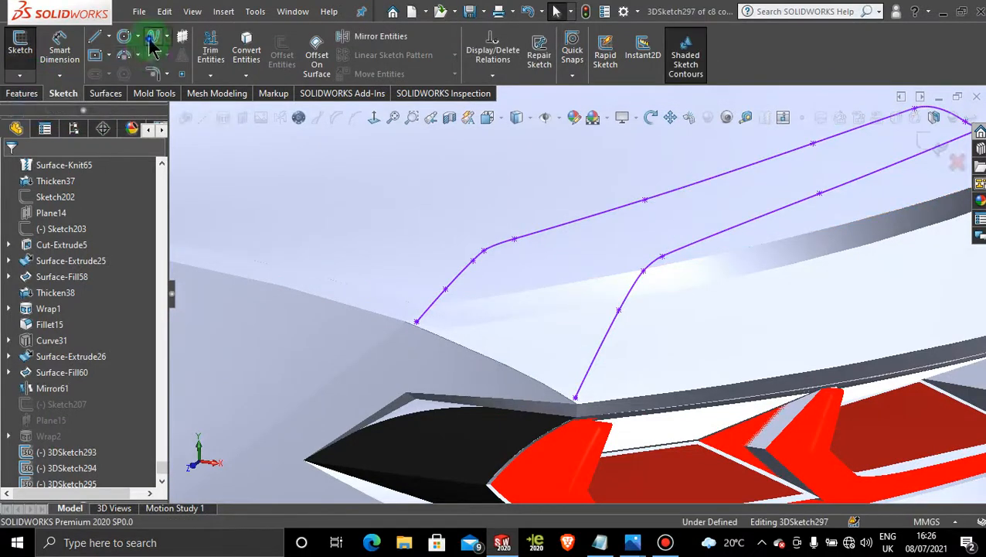
click(153, 36)
click(417, 321)
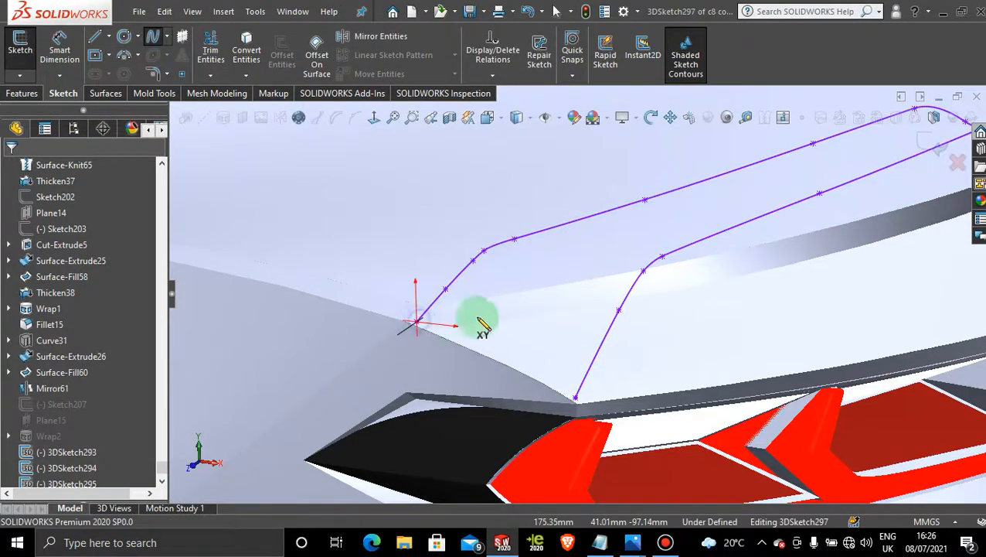
click(576, 399)
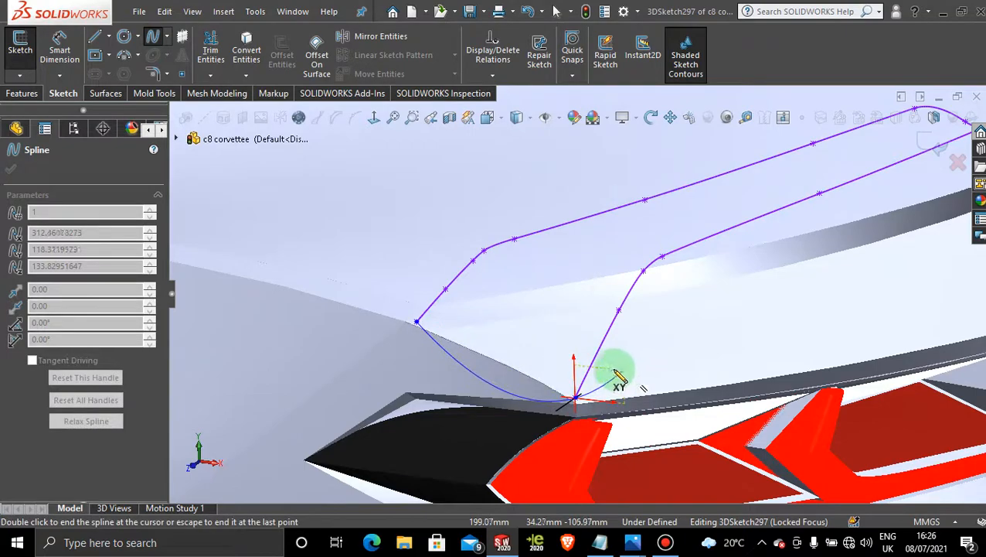
key(Escape)
In the Front view, arch the outer connecting spline slightly upward along the body edge with its two end tangent handles
key(space)
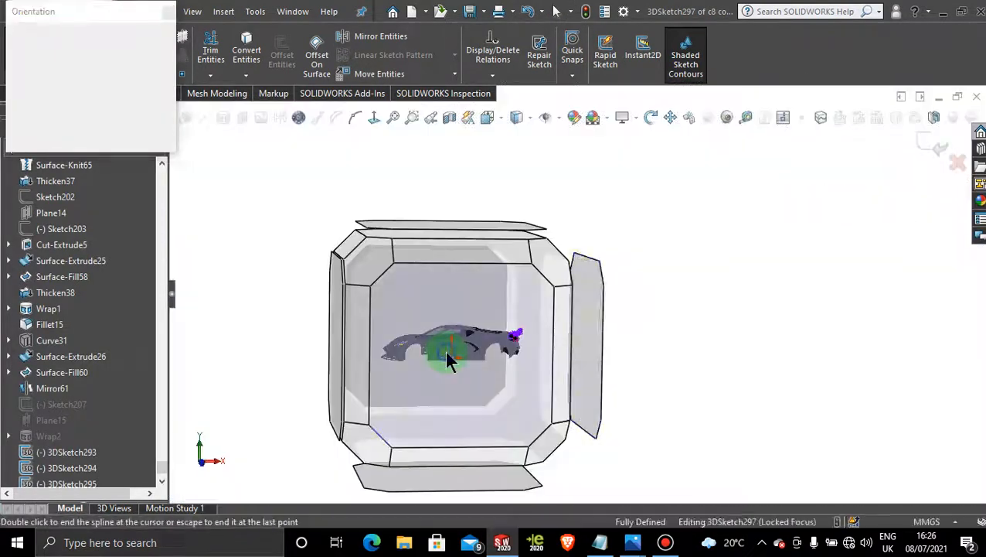
click(445, 351)
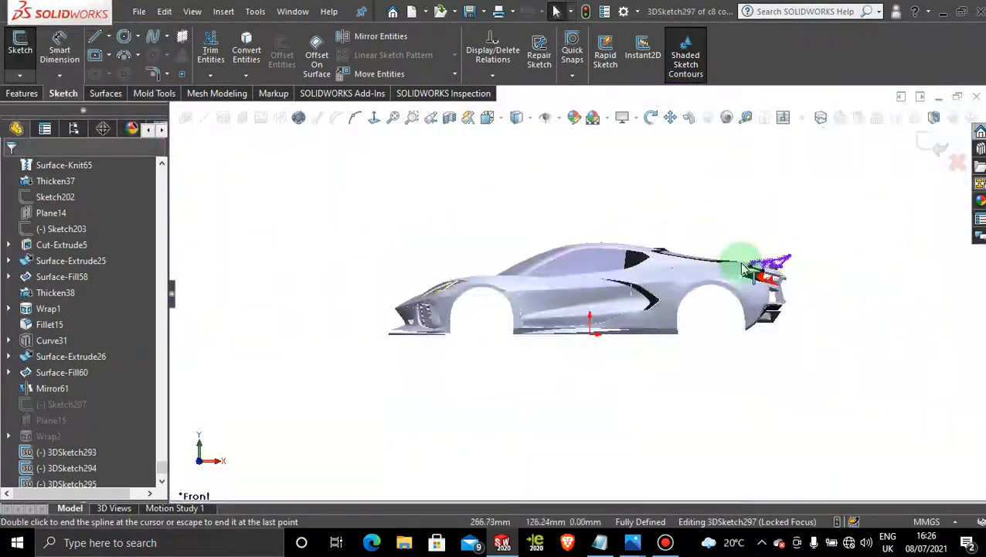
scroll(743, 269, down, 10)
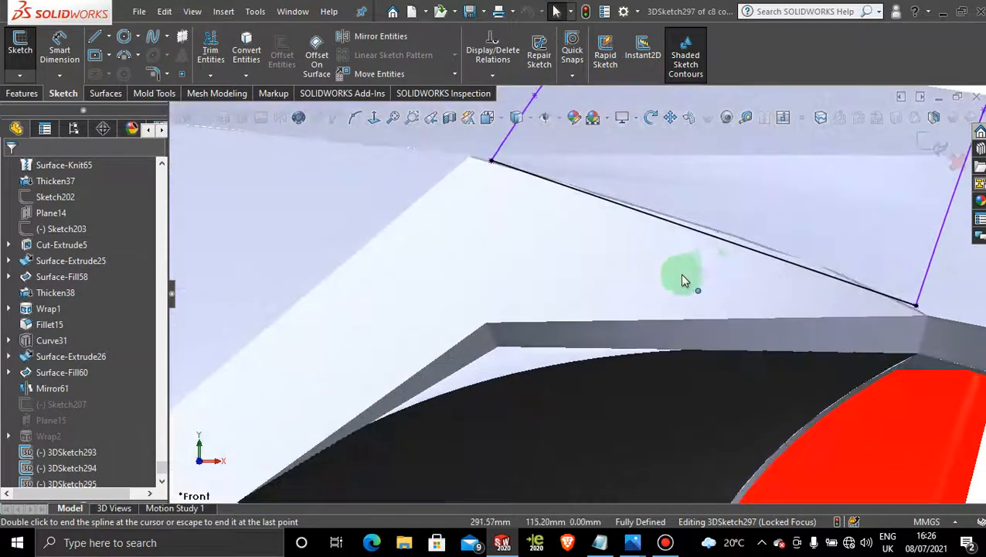
key(Escape)
click(735, 245)
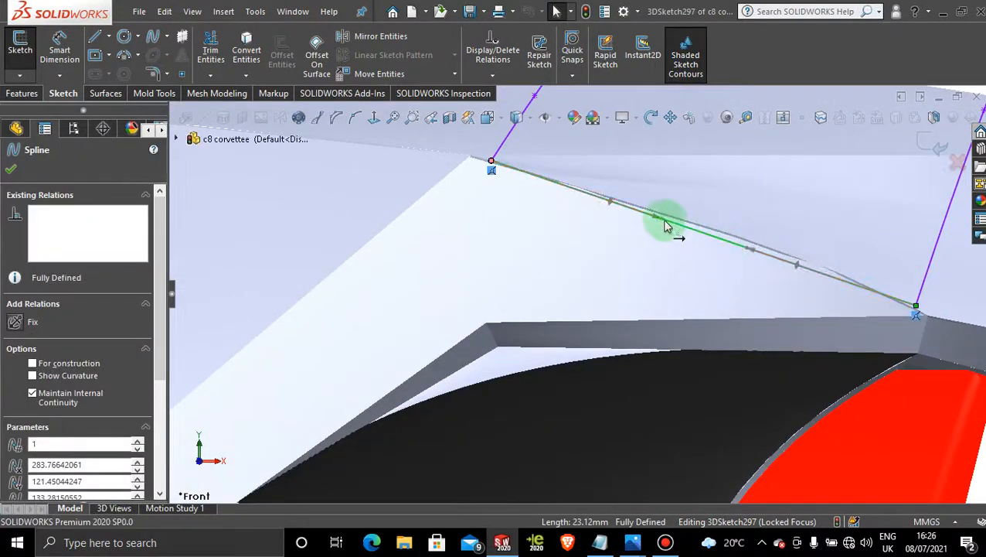
drag(665, 224, 671, 208)
drag(809, 262, 816, 256)
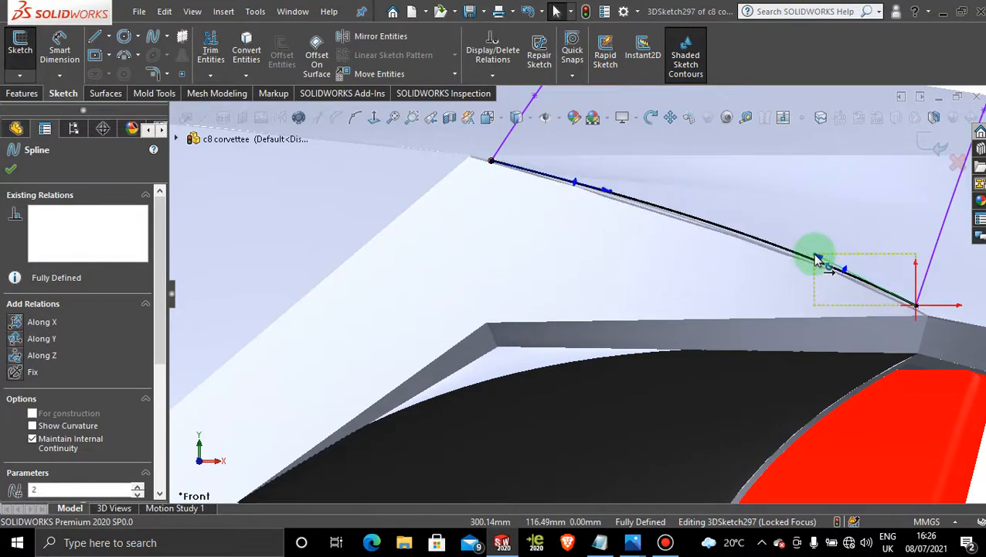
In the Top view, bow the outer connecting spline slightly outward with its forward tangent handle and close the sketch
middle_drag(817, 256, 546, 359)
key(space)
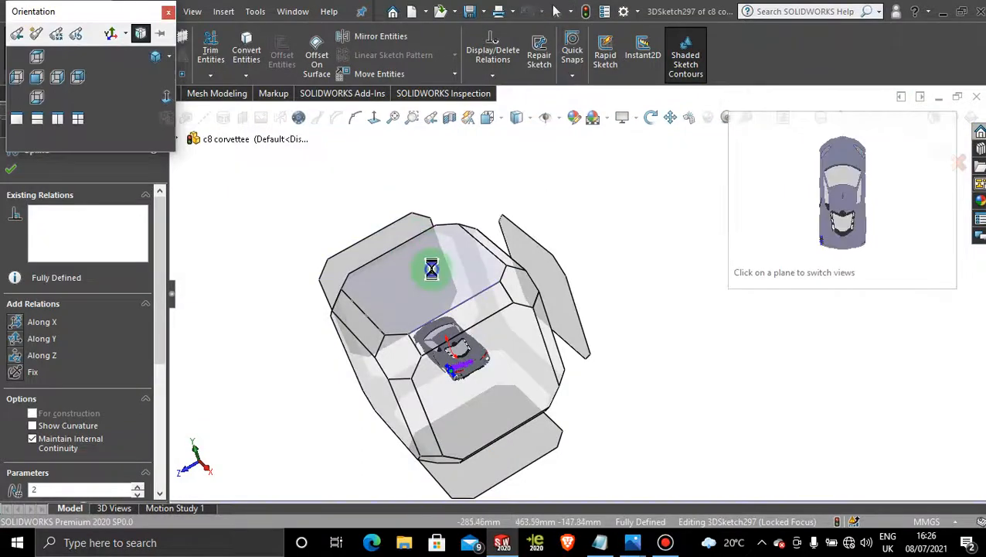
click(432, 268)
scroll(585, 415, down, 5)
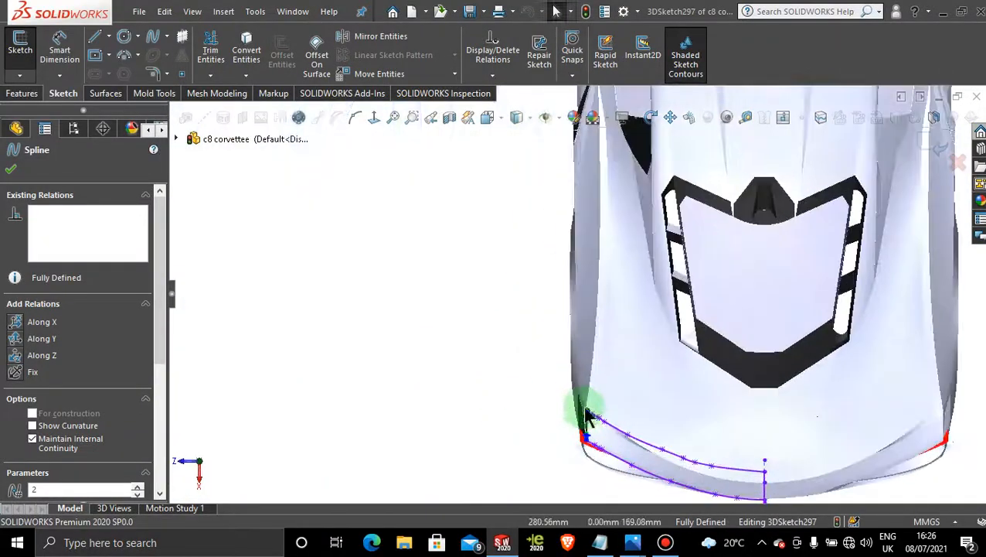
scroll(588, 415, down, 5)
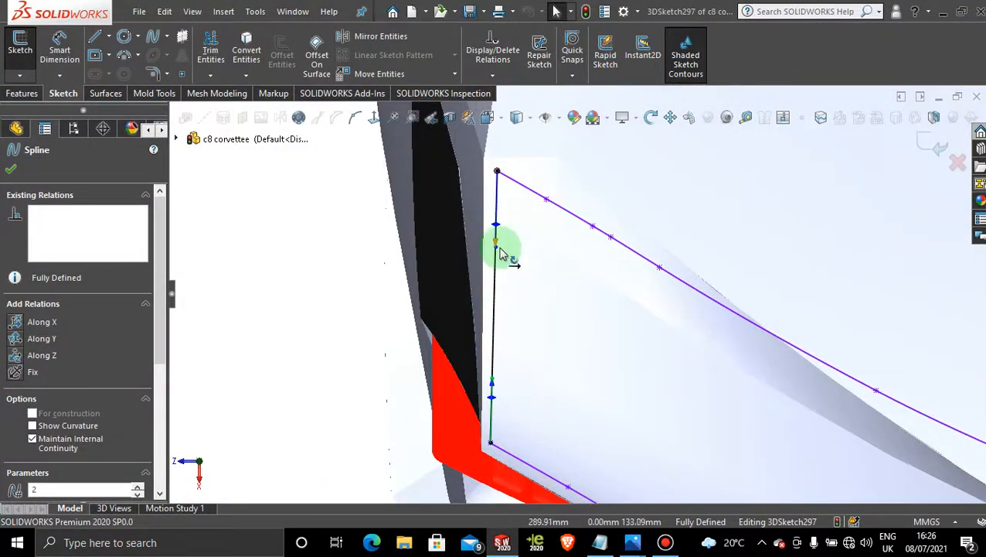
drag(490, 247, 490, 246)
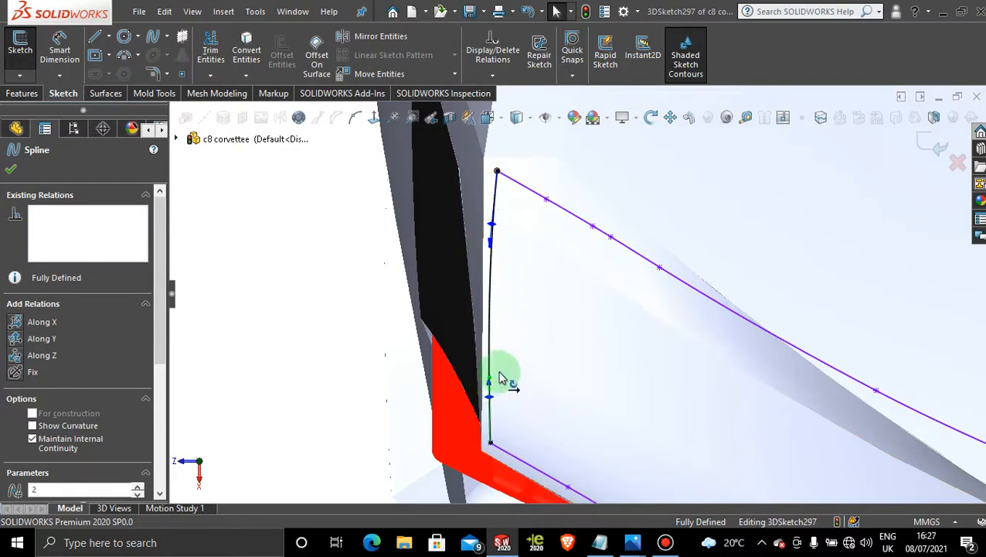
click(924, 152)
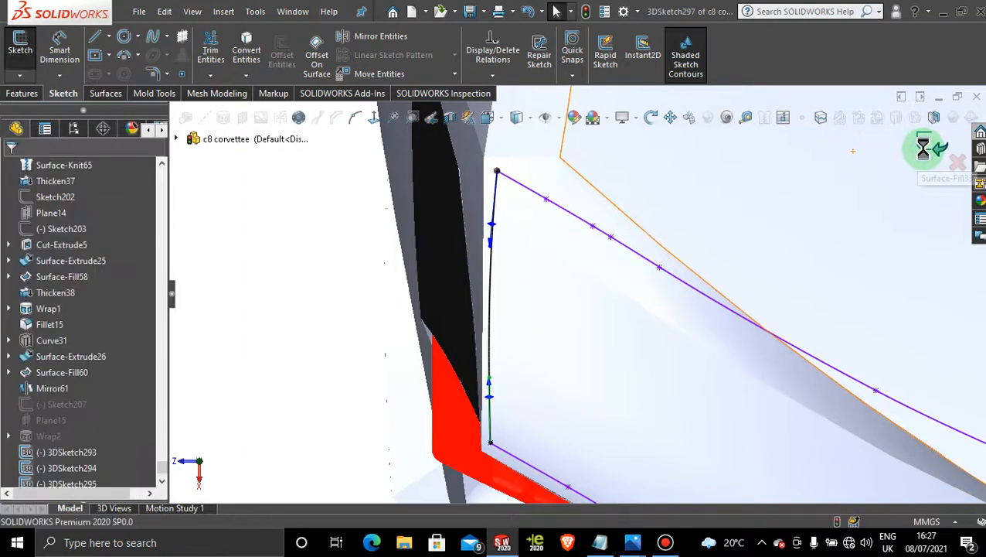
scroll(761, 398, up, 4)
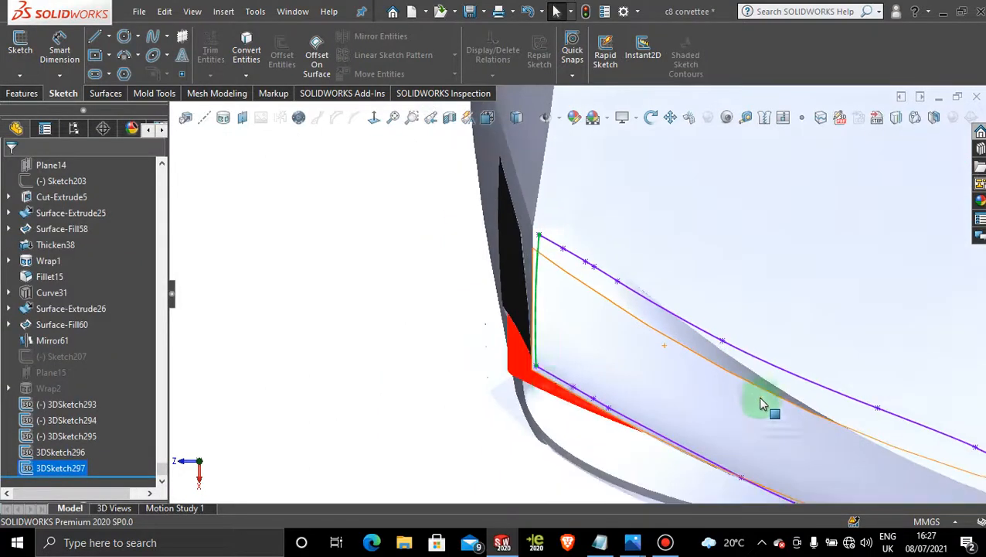
mouse_move(506, 422)
middle_down()
mouse_move(519, 253)
mouse_move(566, 271)
mouse_move(608, 268)
mouse_move(694, 236)
mouse_move(671, 279)
mouse_move(672, 174)
mouse_move(744, 255)
middle_up()
scroll(712, 221, down, 3)
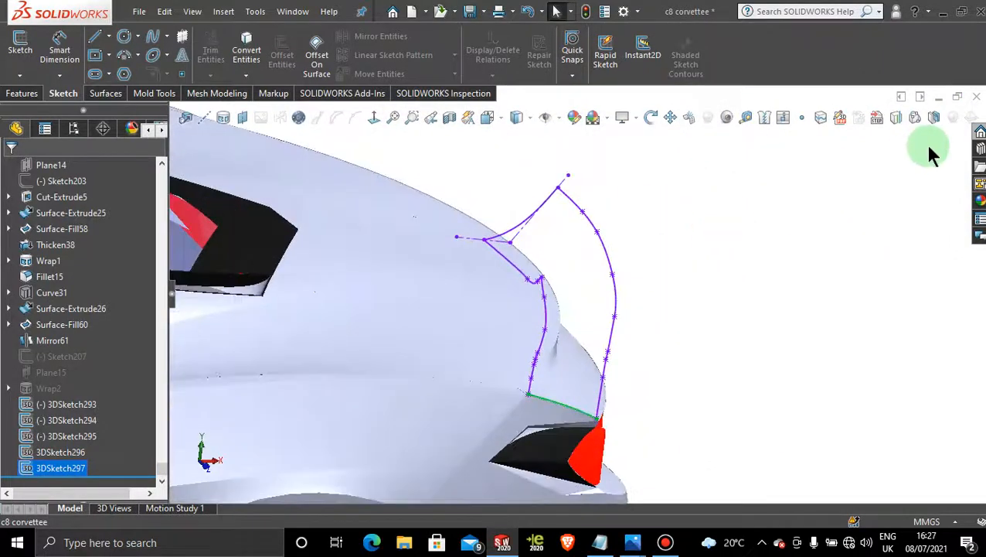
click(808, 247)
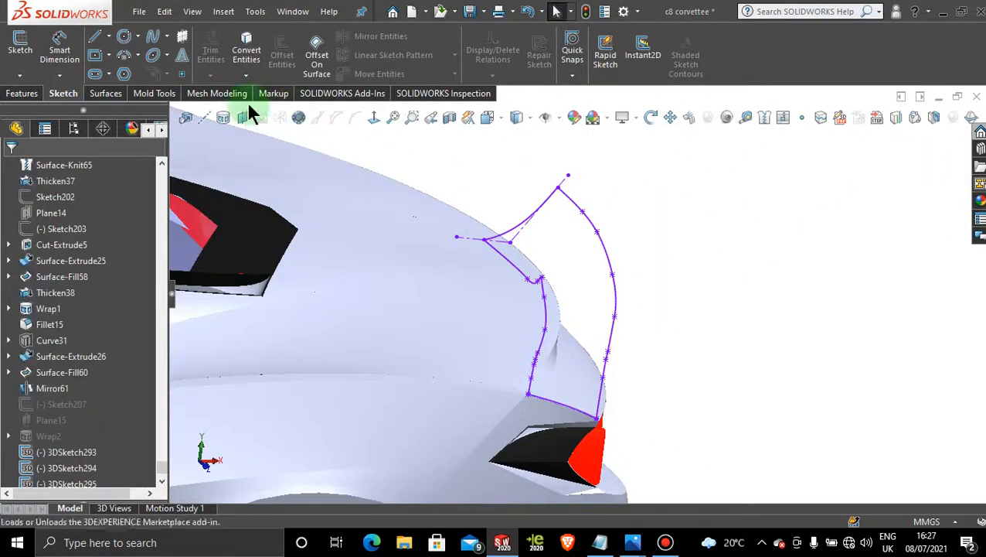
click(98, 93)
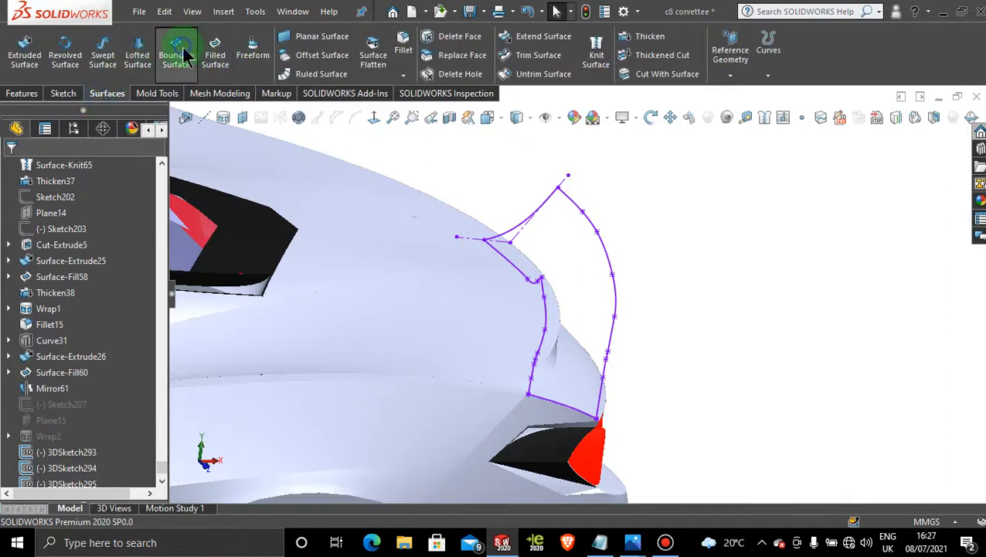
click(509, 267)
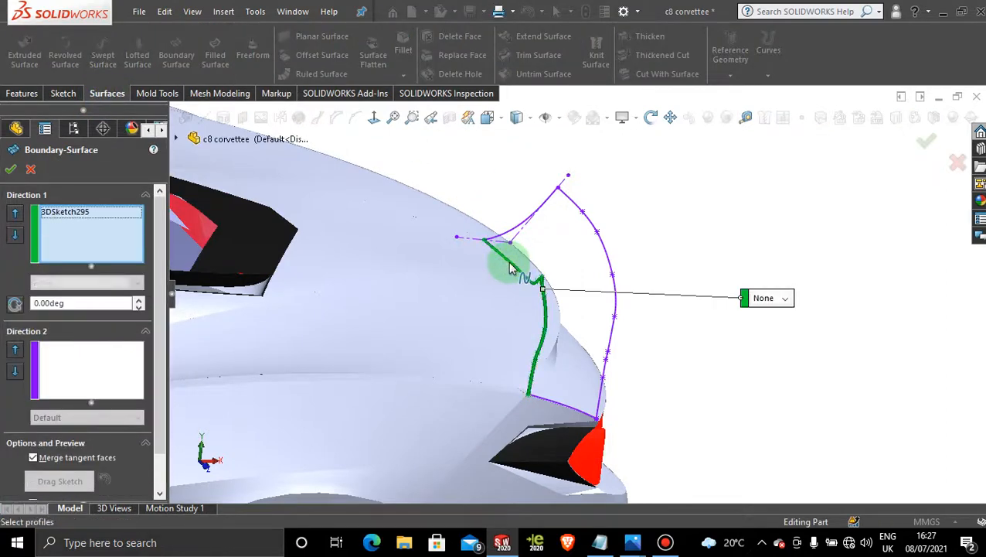
click(606, 259)
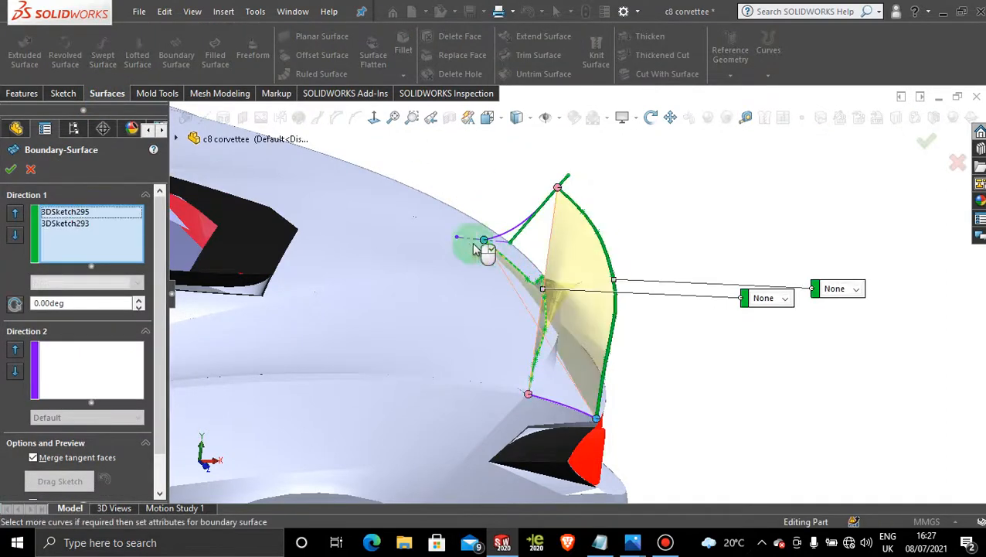
right_click(529, 399)
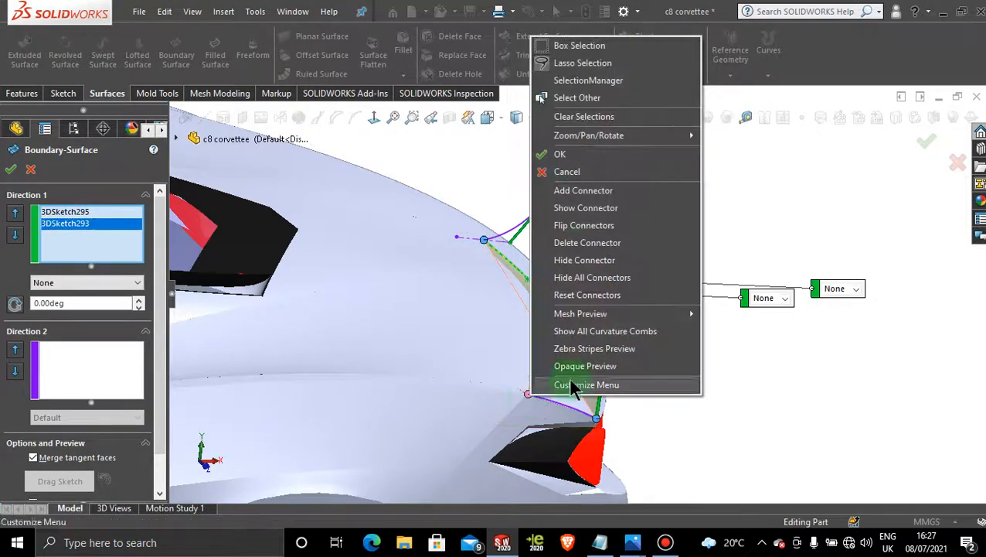
click(568, 222)
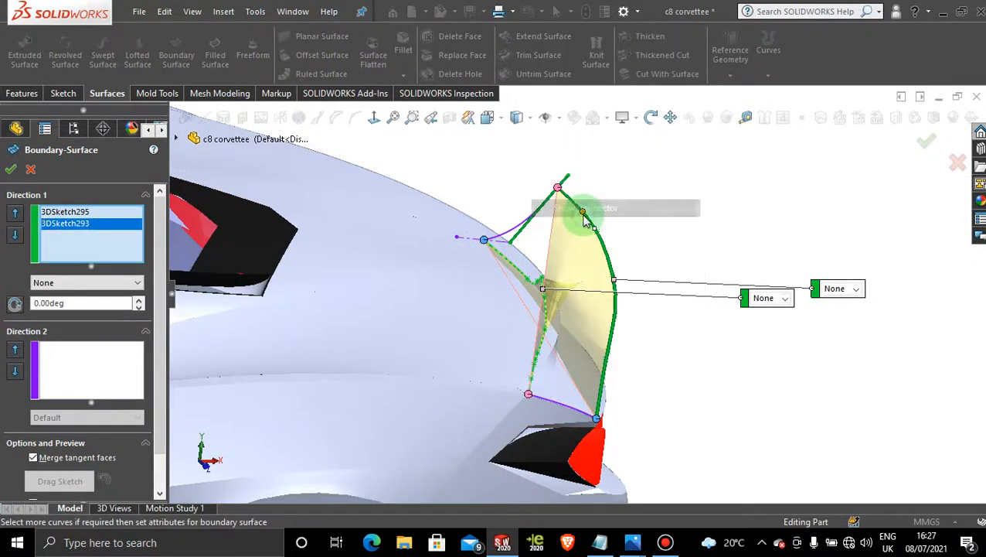
click(31, 169)
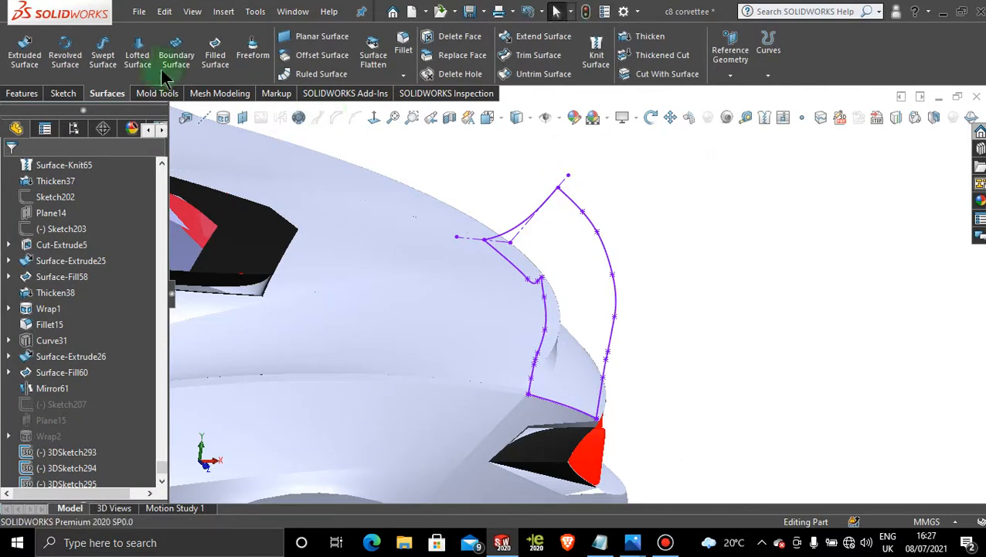
Start a boundary surface with the two long deck splines as Direction 1 curves, picked near their matching centreline ends
key(Return)
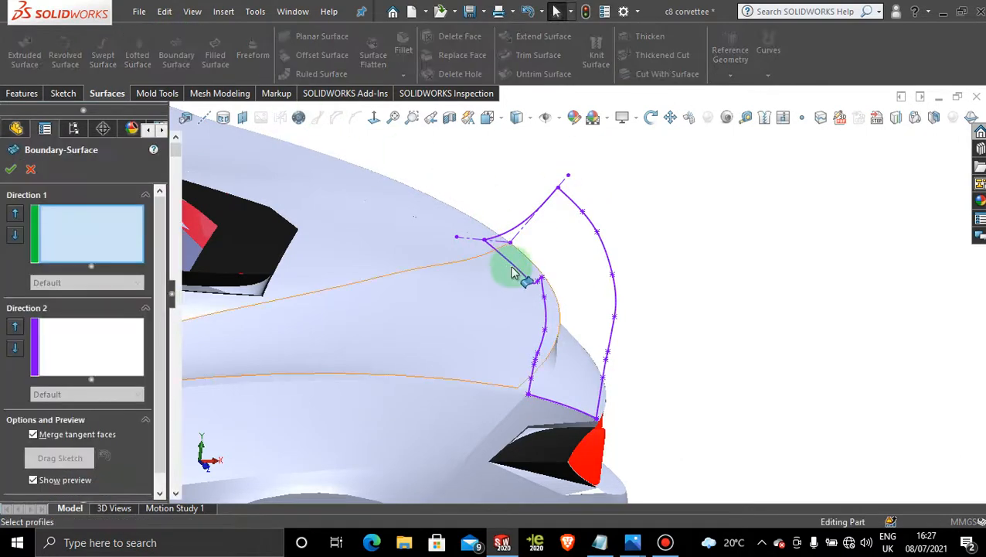
click(522, 267)
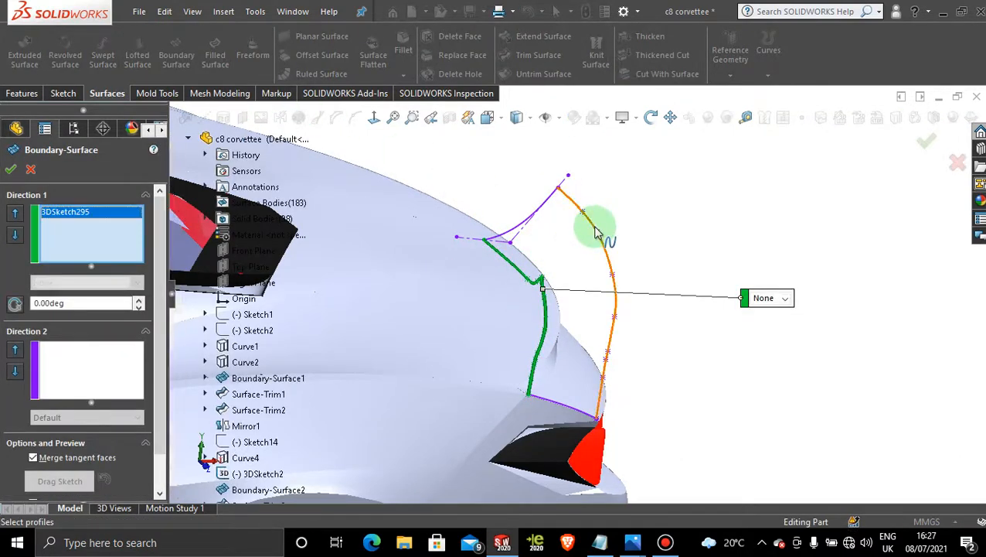
click(590, 226)
click(85, 249)
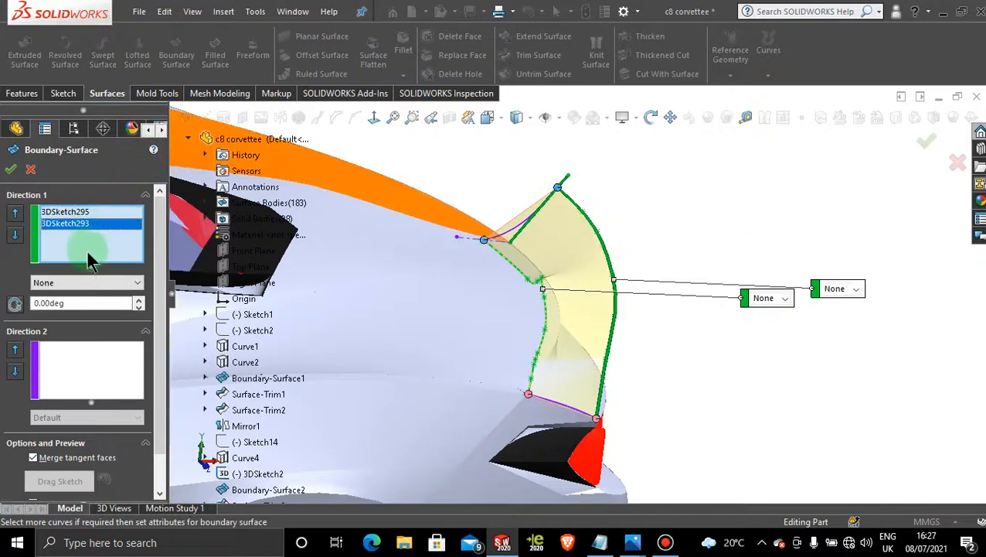
Add the outer connecting spline and the concave centreline spline as Direction 2 curves and create the boundary surface
click(106, 364)
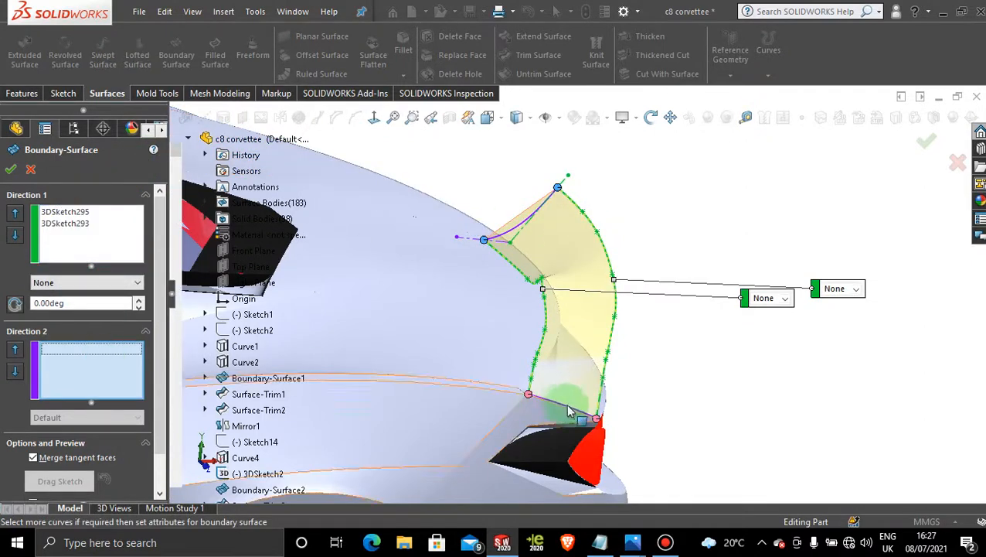
scroll(562, 408, down, 5)
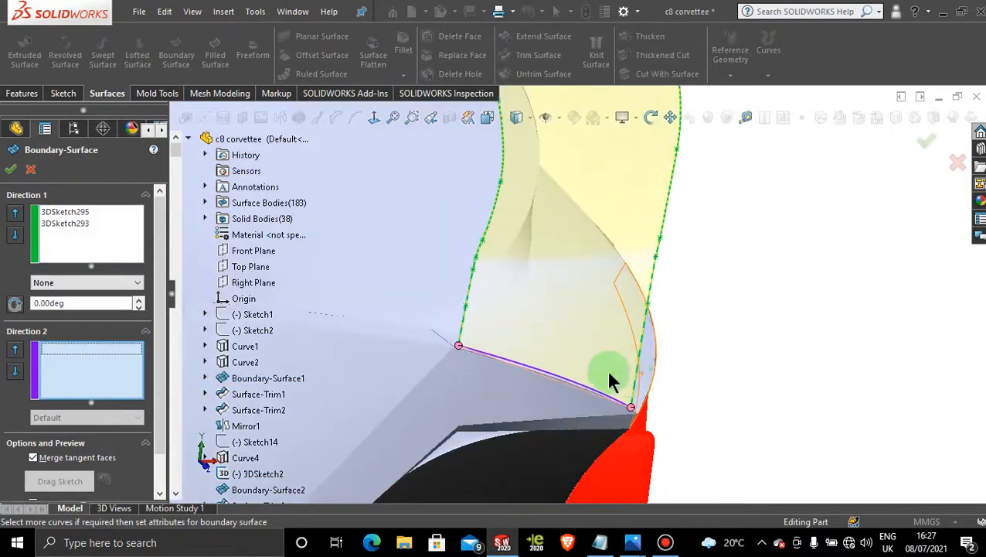
click(558, 382)
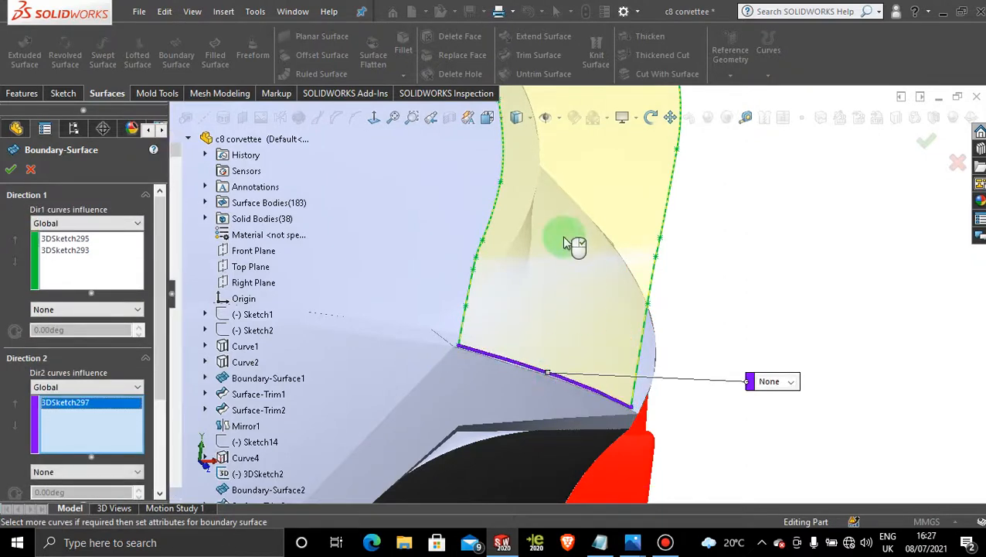
middle_drag(553, 229, 542, 177)
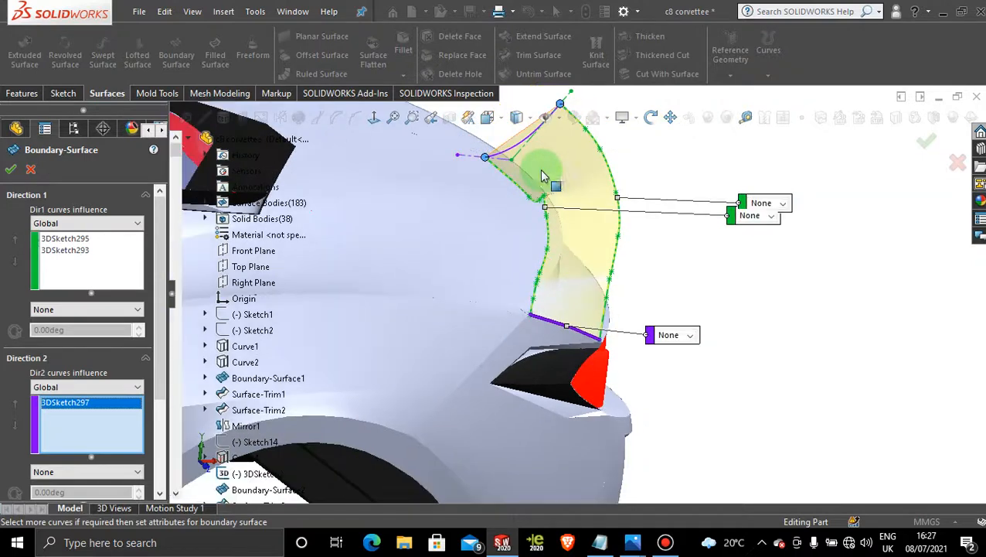
scroll(542, 170, down, 2)
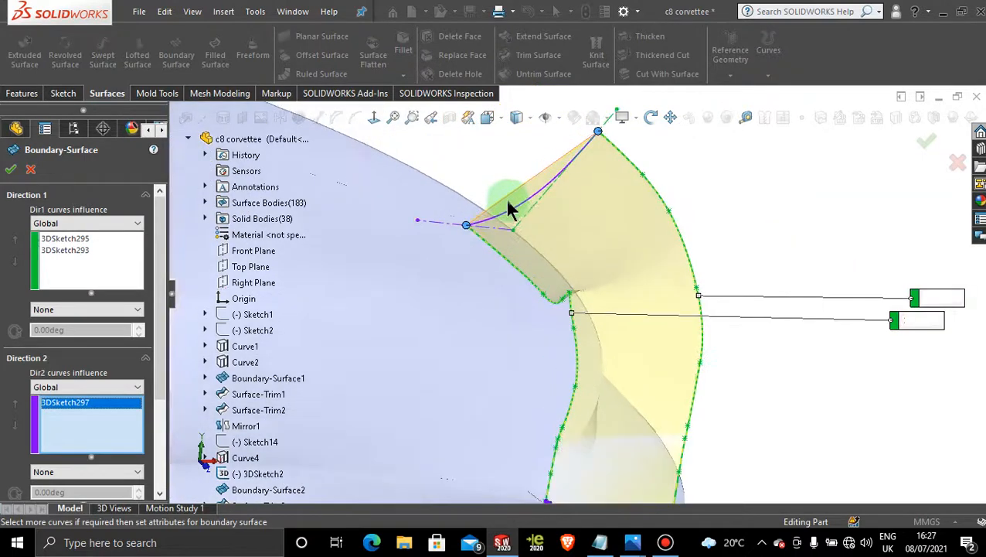
click(517, 206)
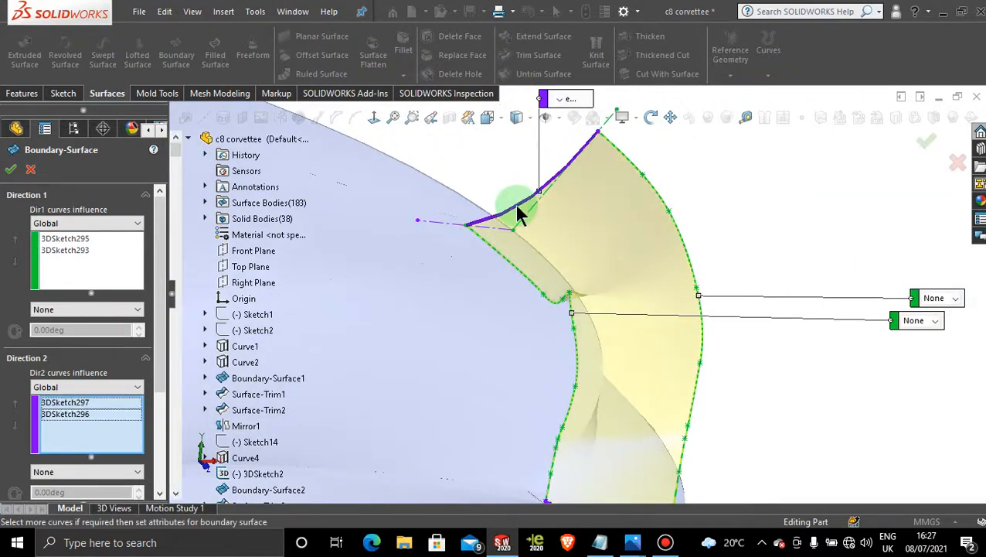
click(10, 169)
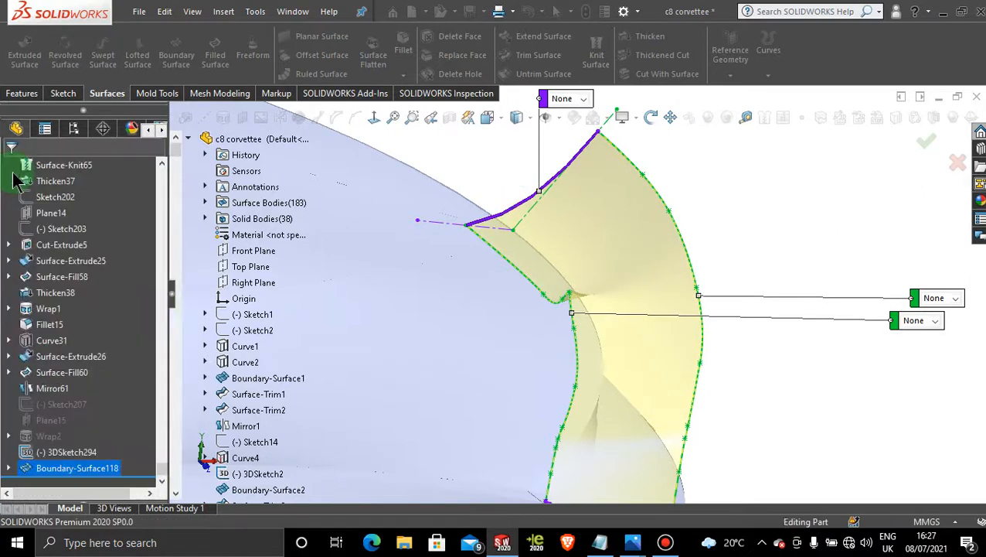
Mirror the spoiler boundary surface body about the Front Plane
scroll(792, 305, up, 5)
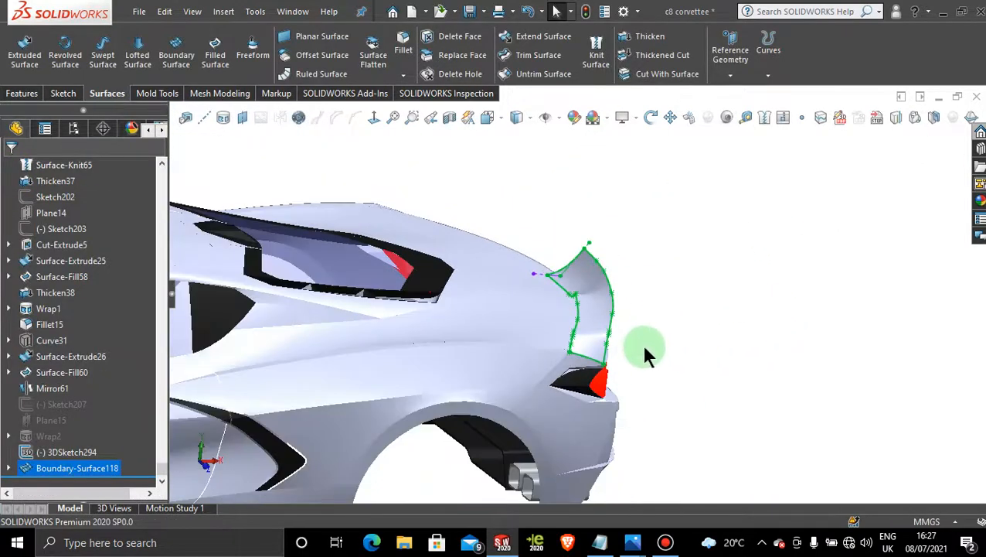
middle_drag(645, 348, 678, 304)
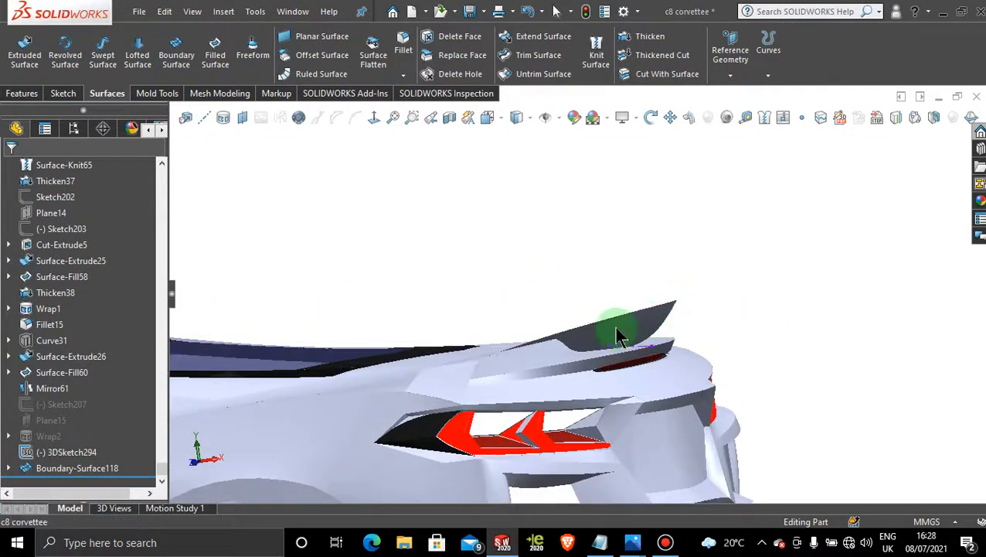
middle_drag(616, 331, 581, 309)
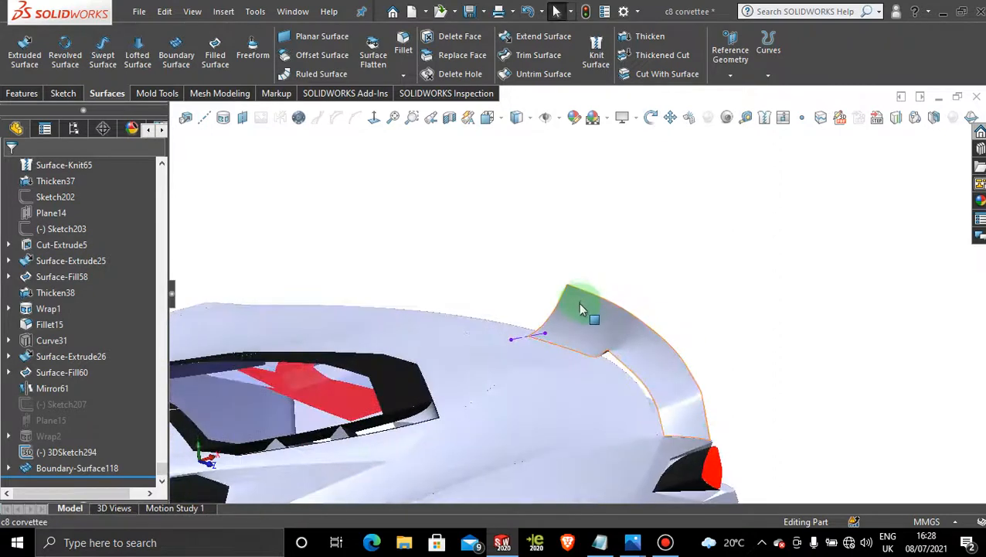
scroll(611, 323, down, 3)
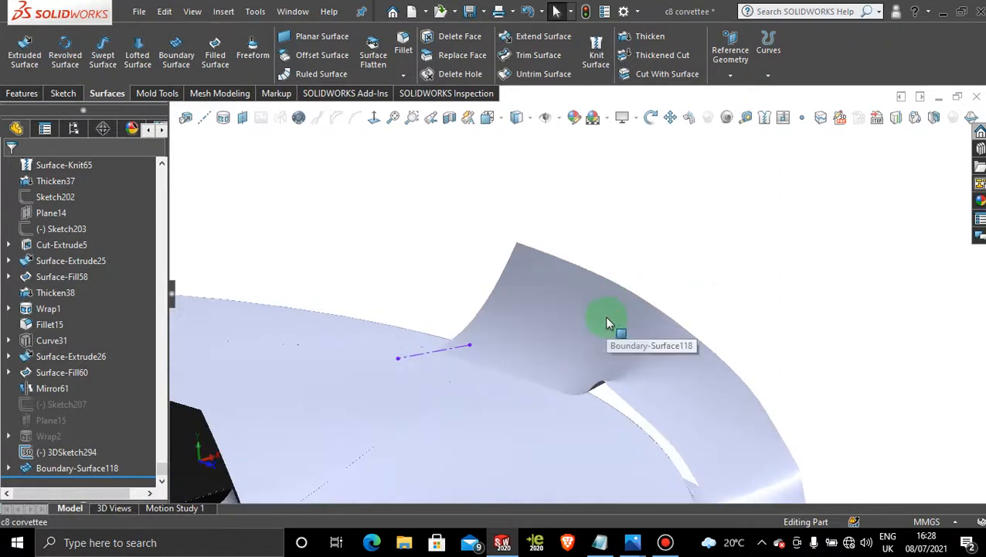
scroll(800, 286, up, 5)
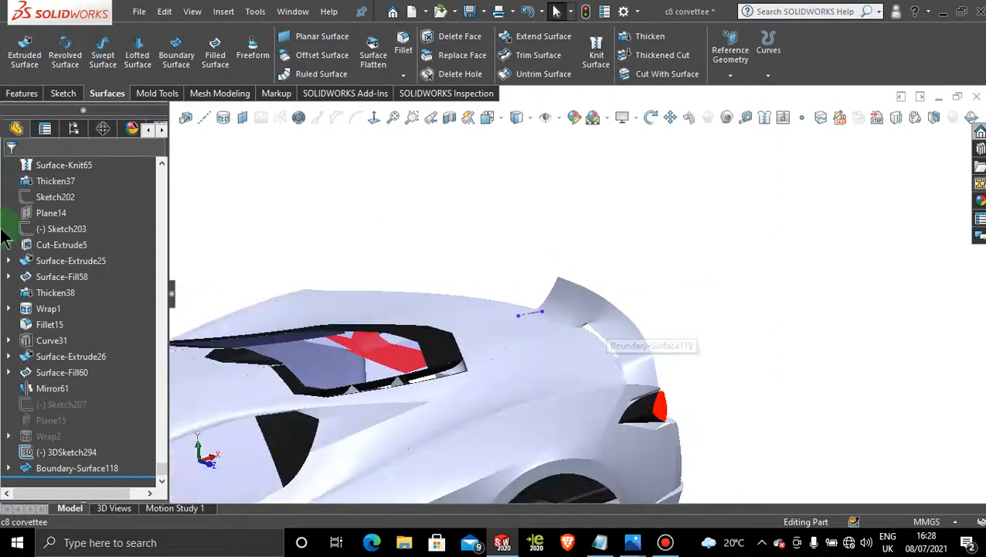
click(25, 93)
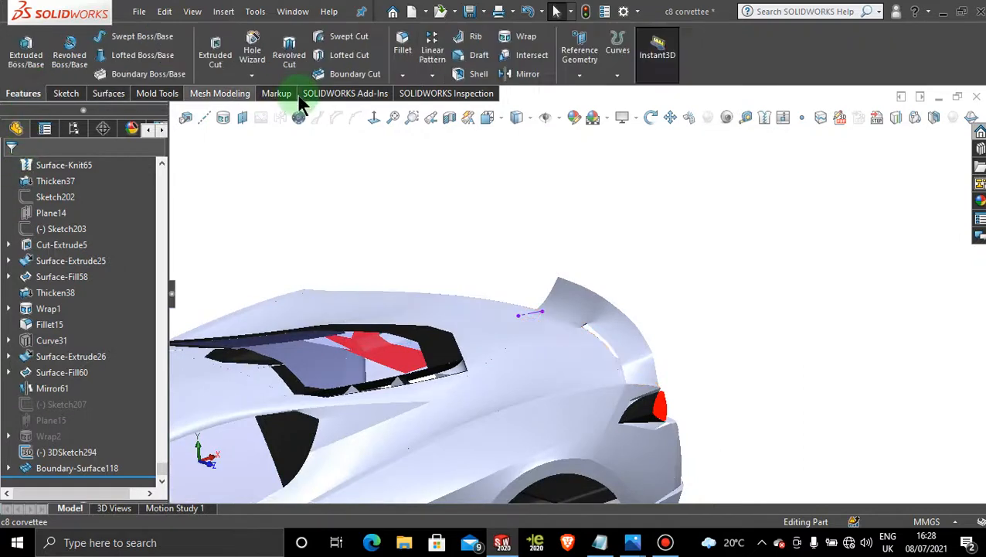
click(529, 76)
click(62, 321)
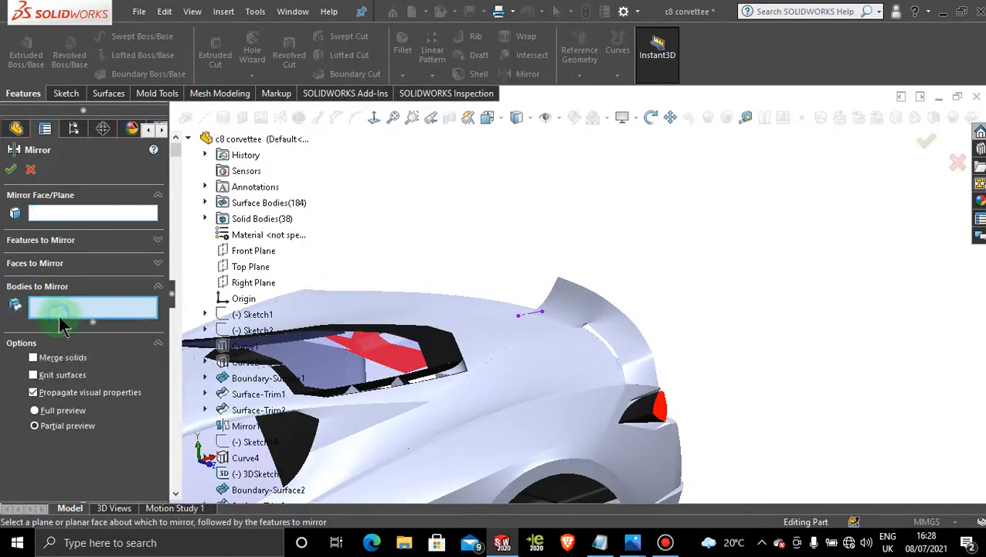
click(108, 213)
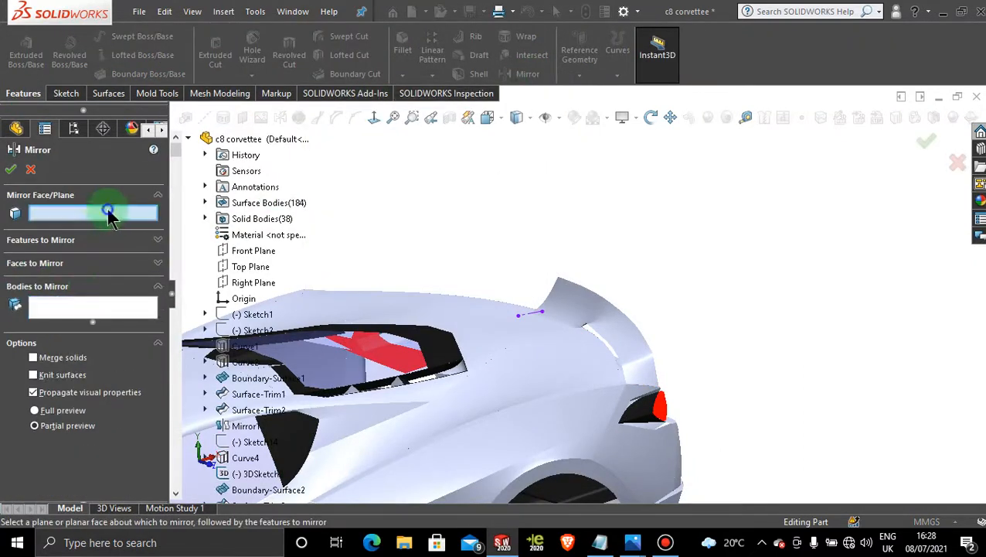
click(259, 251)
click(62, 308)
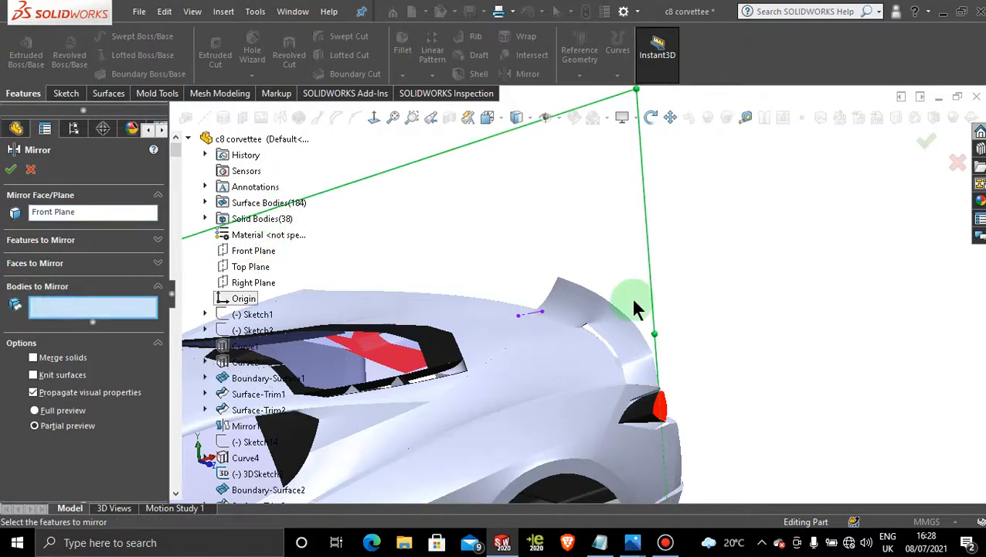
click(627, 341)
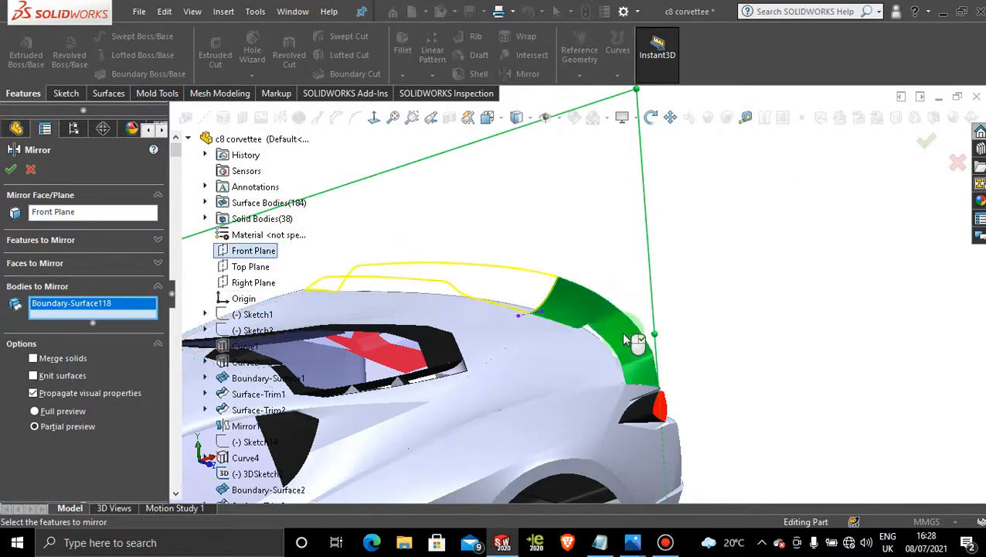
click(11, 171)
Delete the mirror feature of the spoiler surface
middle_drag(708, 279, 704, 336)
scroll(661, 315, down, 3)
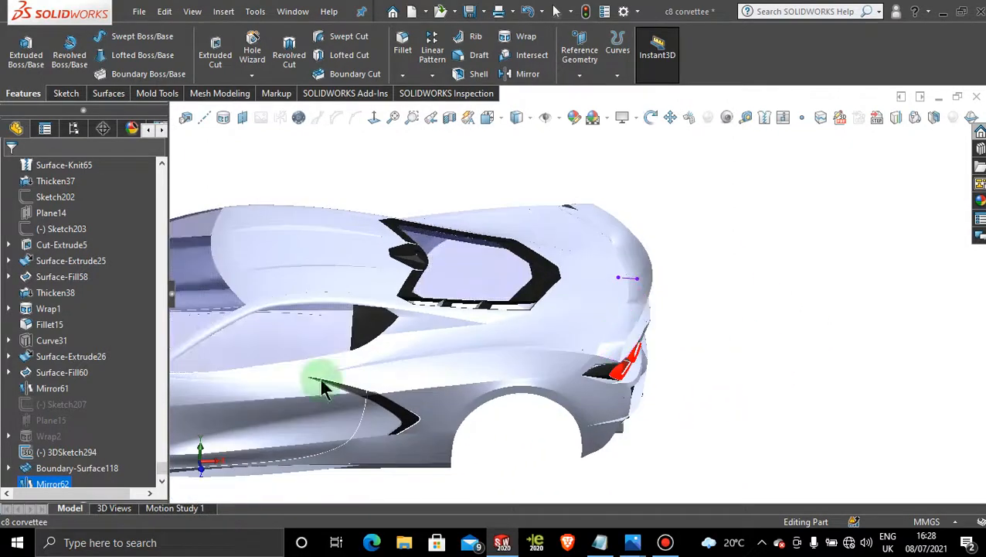
scroll(36, 443, down, 1)
right_click(56, 473)
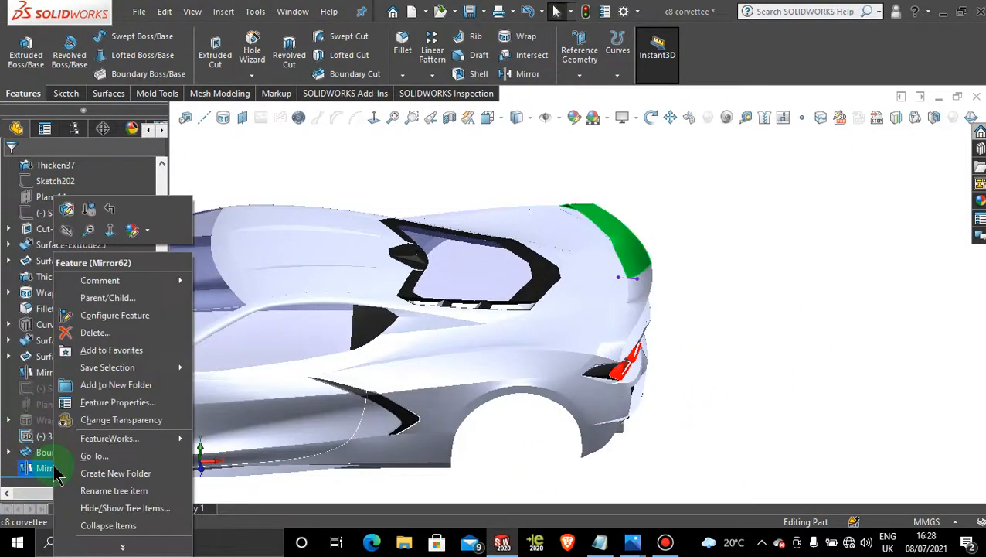
click(95, 333)
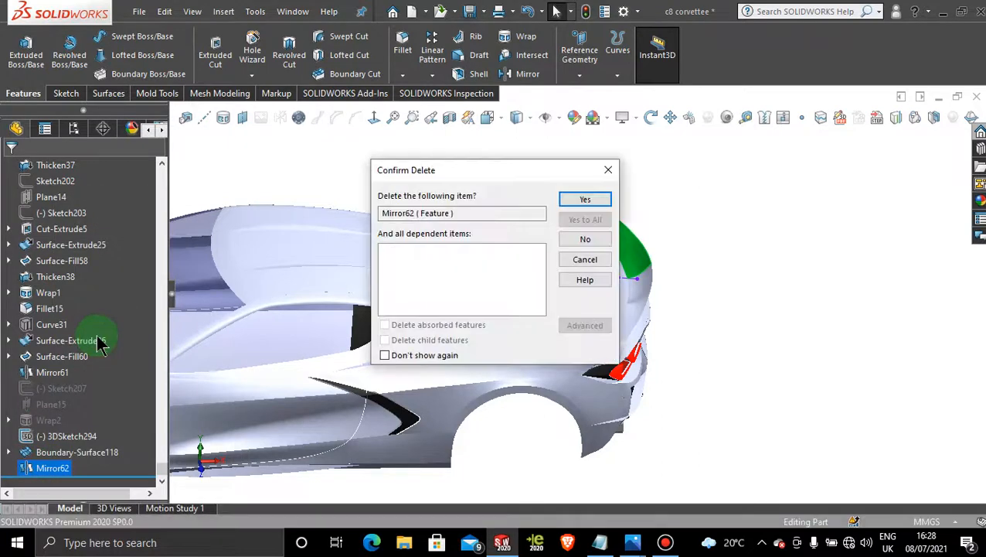
click(585, 199)
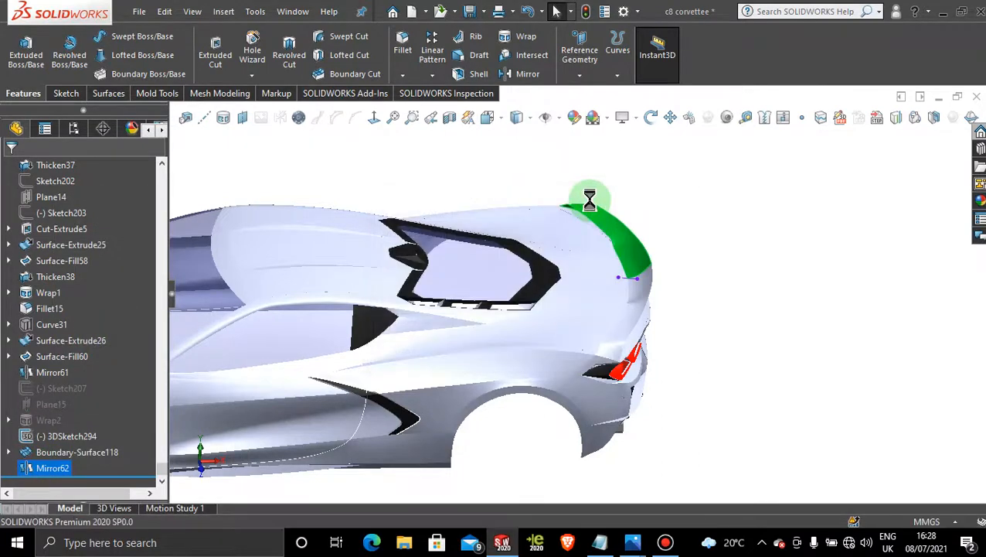
Open the 3D sketch of the spoiler's rear upper edge spline for editing
scroll(692, 283, down, 8)
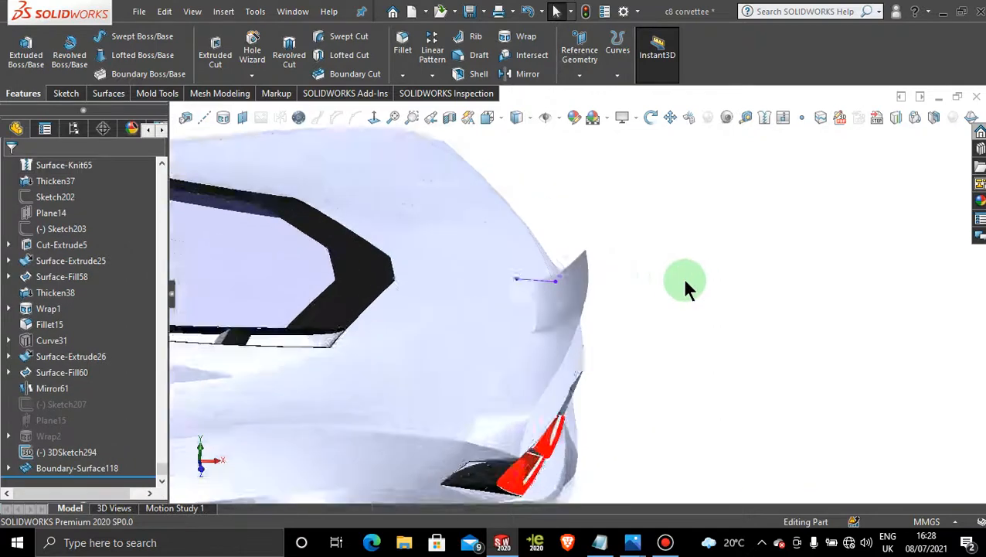
right_click(492, 292)
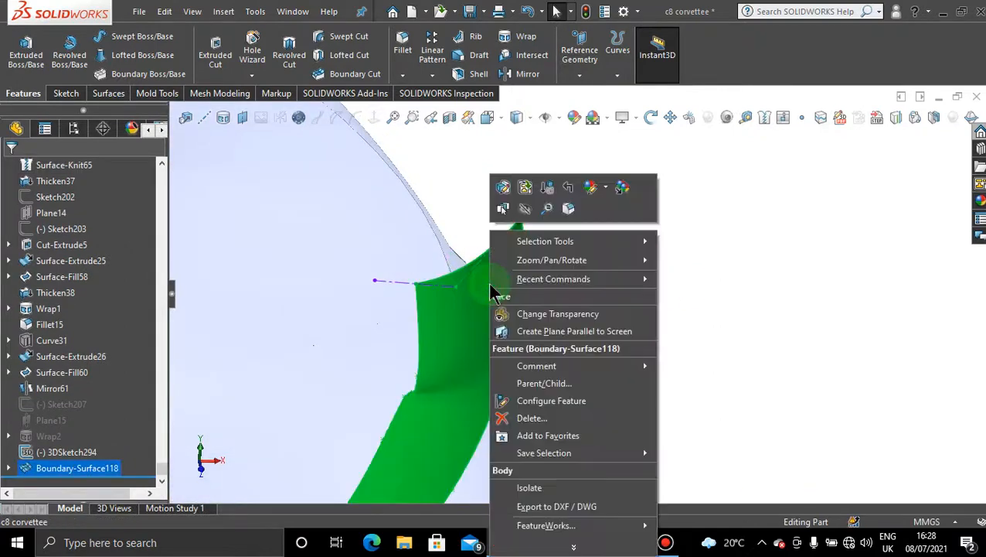
click(805, 248)
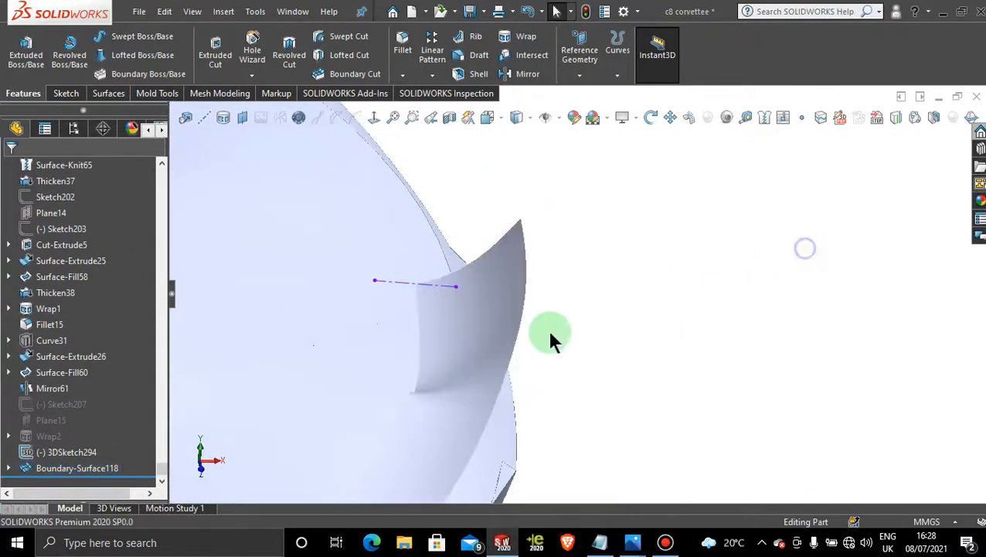
click(517, 293)
double_click(529, 278)
right_click(528, 273)
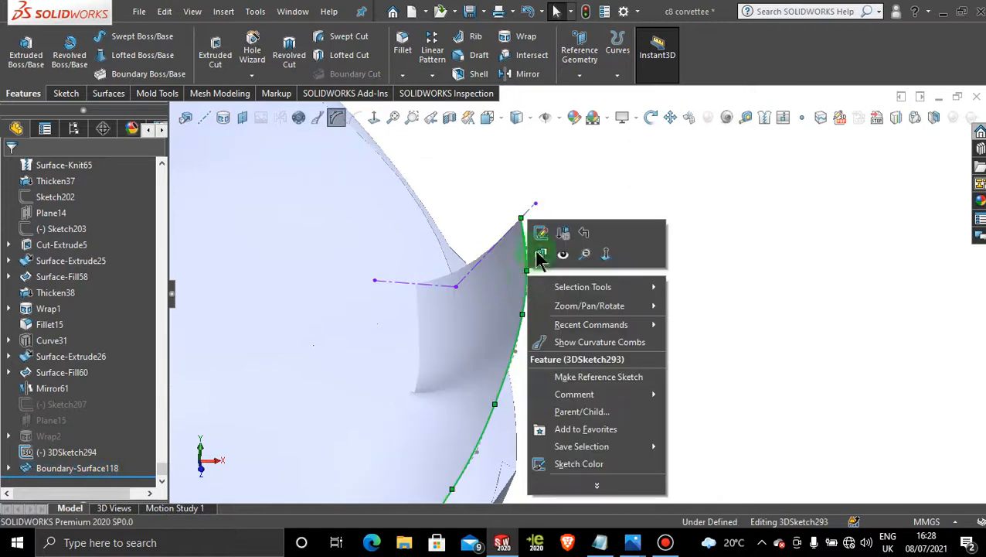
click(539, 231)
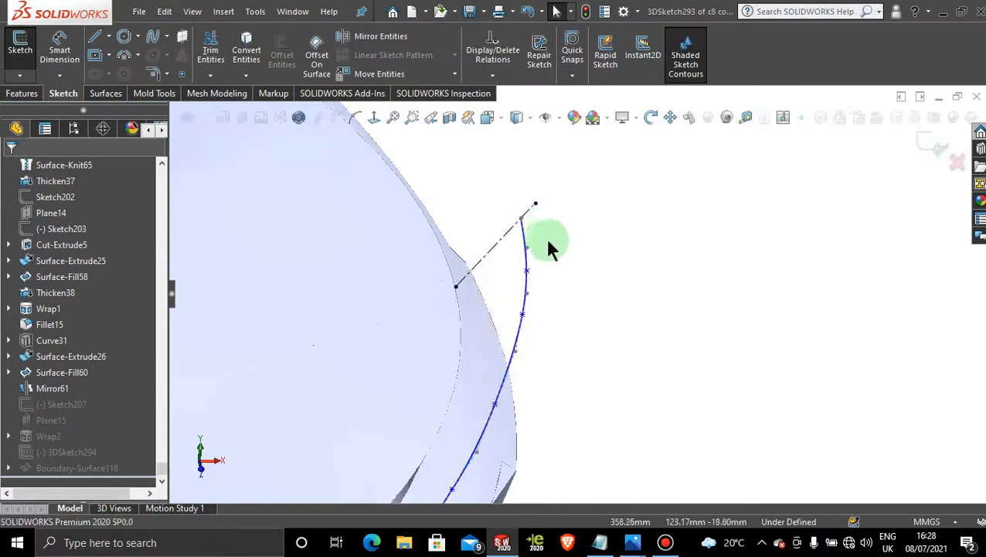
Slide the spline's centreline end down its construction line and lower the next three control points to heights of about 134.7, 134.8 and 134.5 mm
middle_drag(557, 378, 508, 278)
click(508, 311)
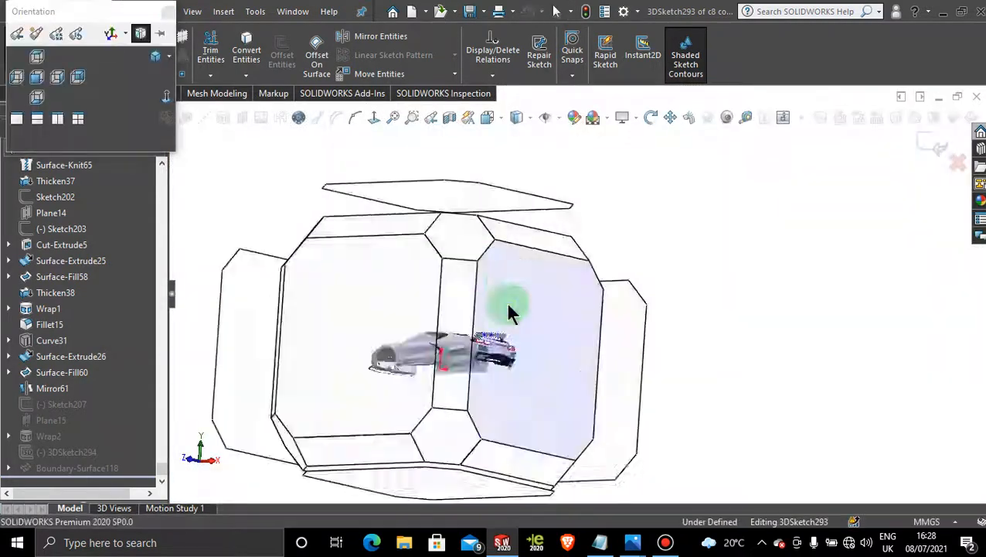
scroll(533, 250, down, 6)
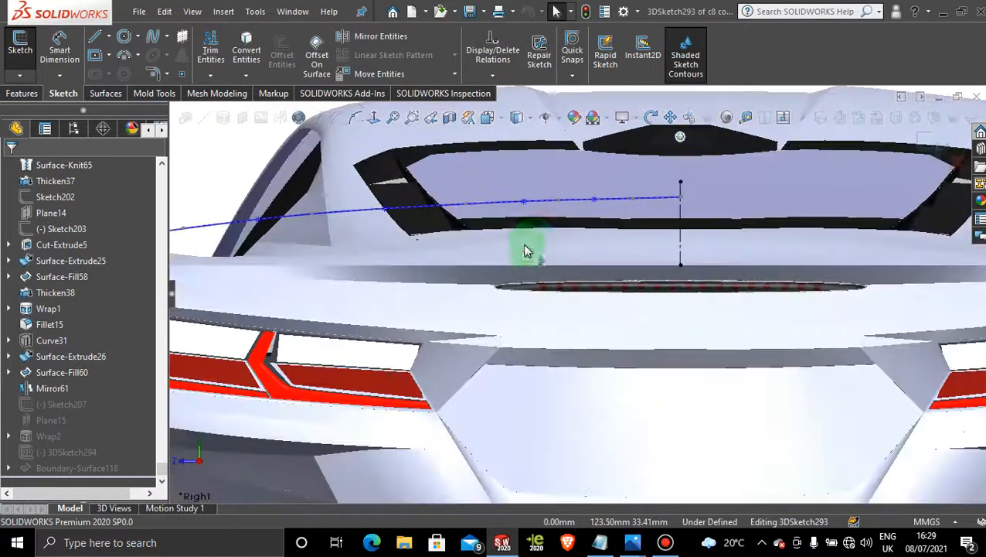
scroll(606, 225, down, 3)
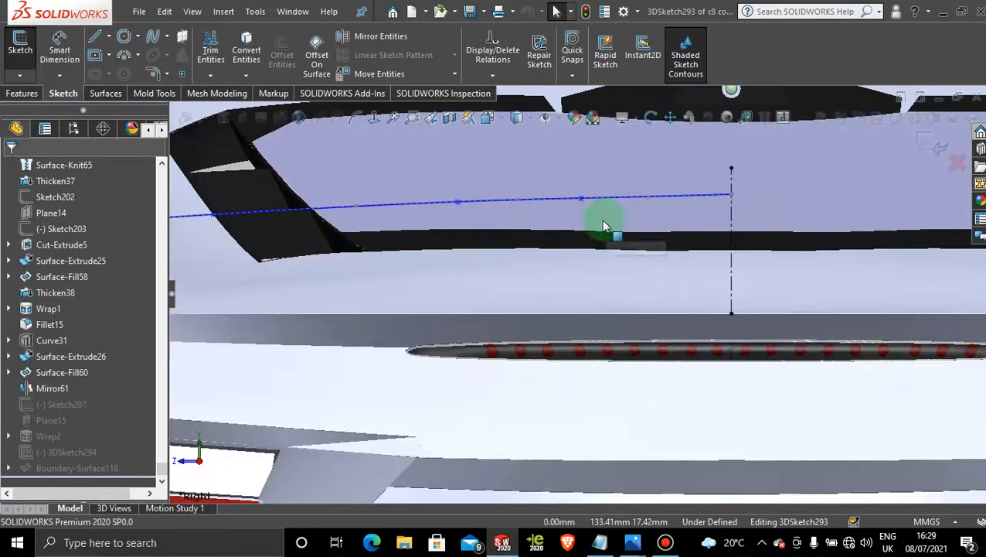
click(650, 202)
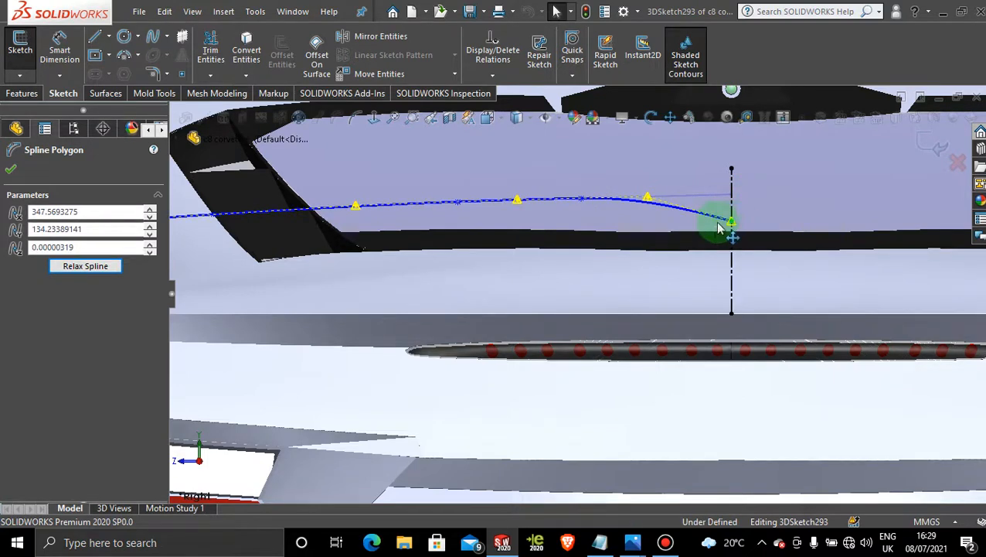
drag(718, 223, 717, 223)
drag(648, 201, 646, 219)
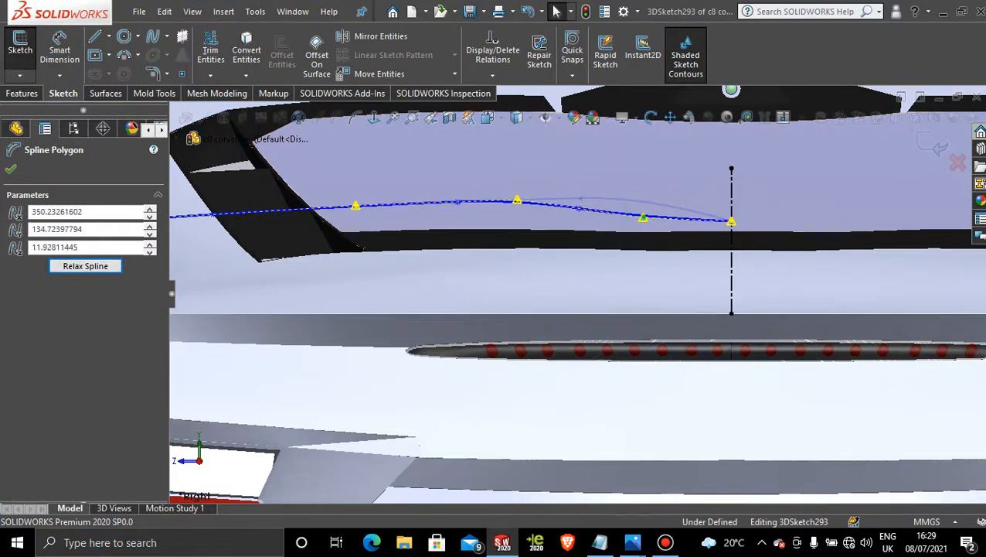
drag(517, 201, 514, 217)
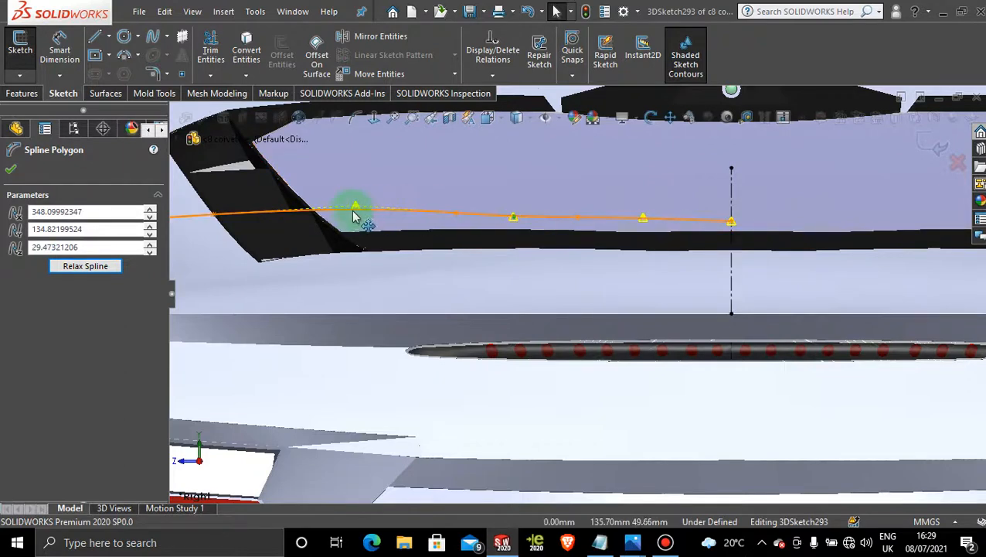
drag(357, 213, 357, 224)
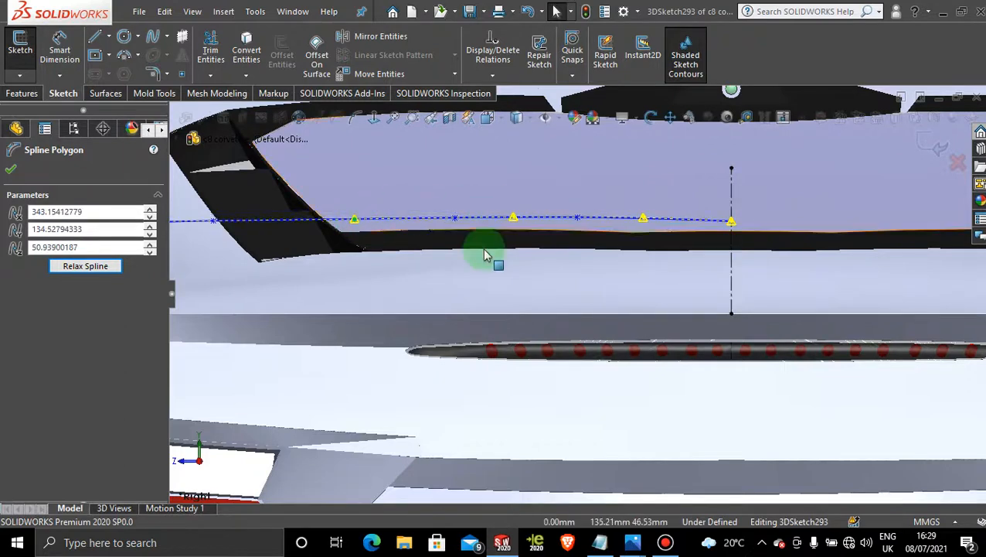
Lower the fourth control point out from the centreline and bring the one nearest the centreline to a height of about 134.1 mm
scroll(480, 258, up, 5)
scroll(466, 284, down, 3)
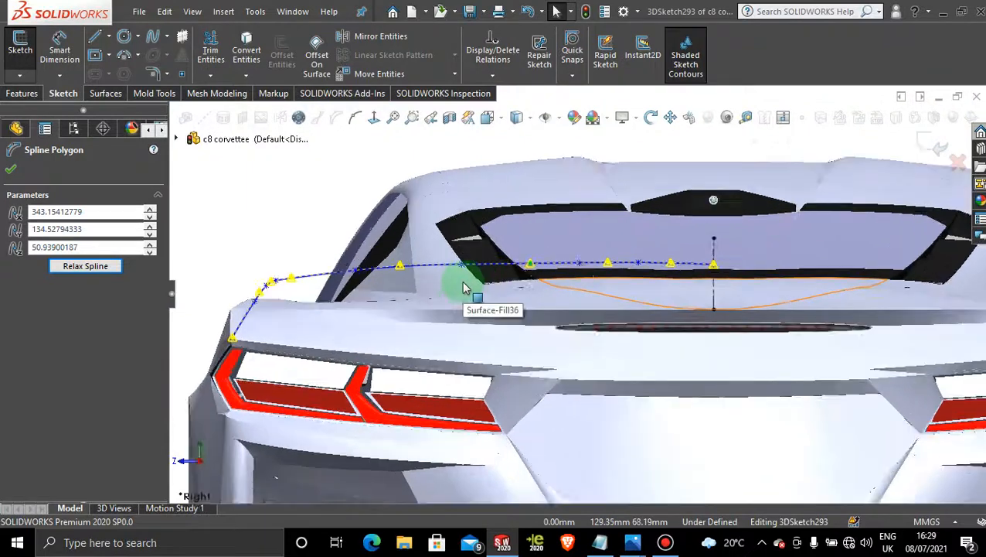
drag(393, 263, 392, 271)
click(699, 290)
scroll(700, 268, down, 2)
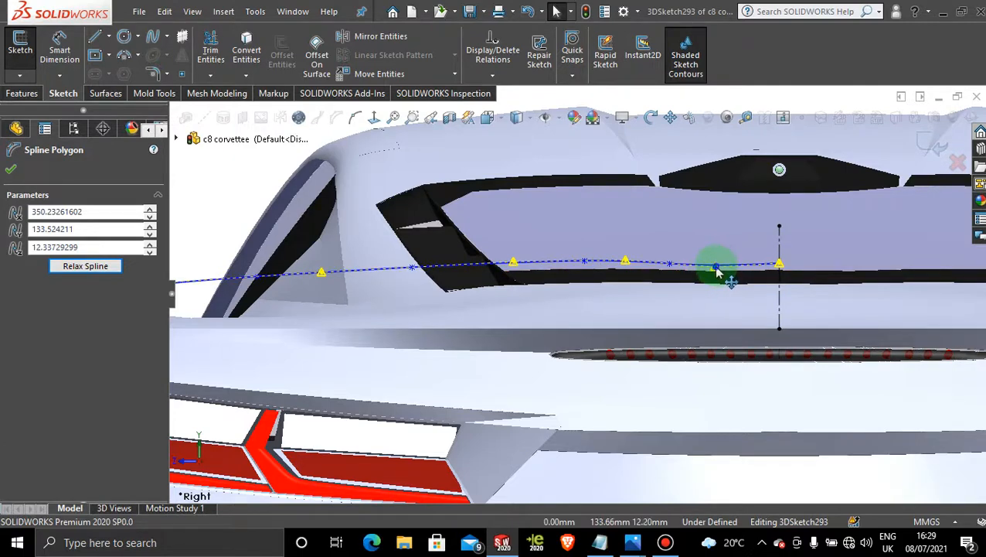
click(720, 255)
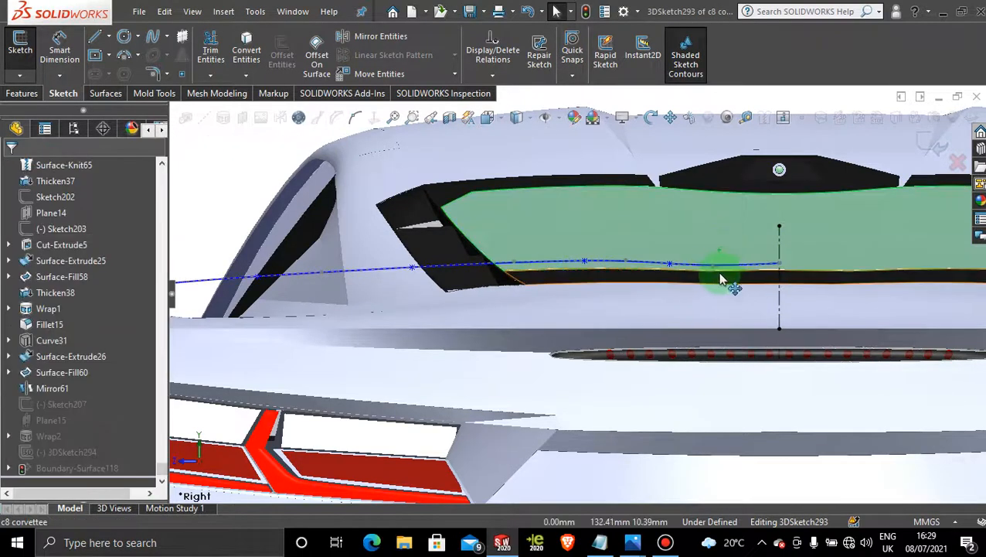
click(717, 270)
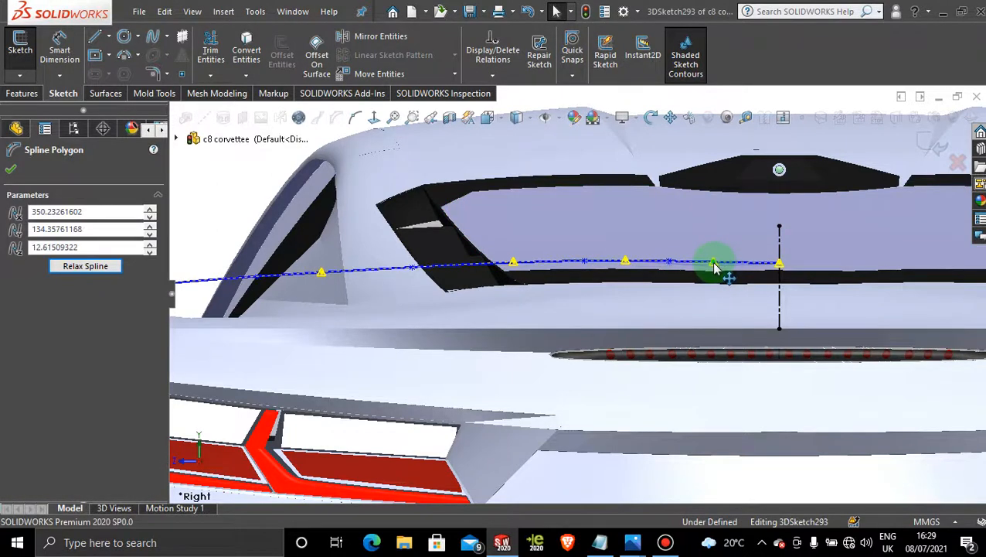
Even out the spline by lowering the second and third control points from the centreline to heights of about 134.35 and 133.95 mm
scroll(585, 267, down, 3)
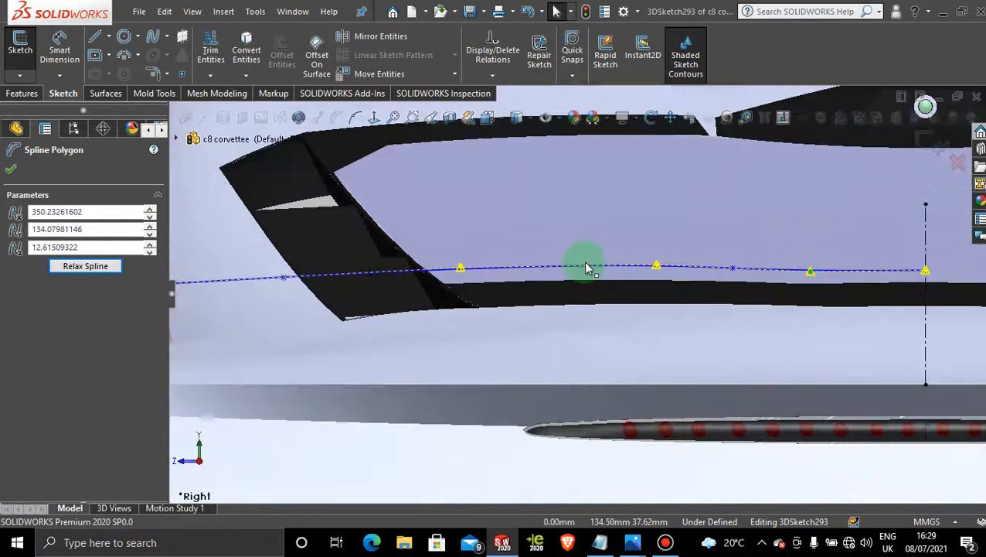
drag(461, 274, 461, 273)
click(655, 269)
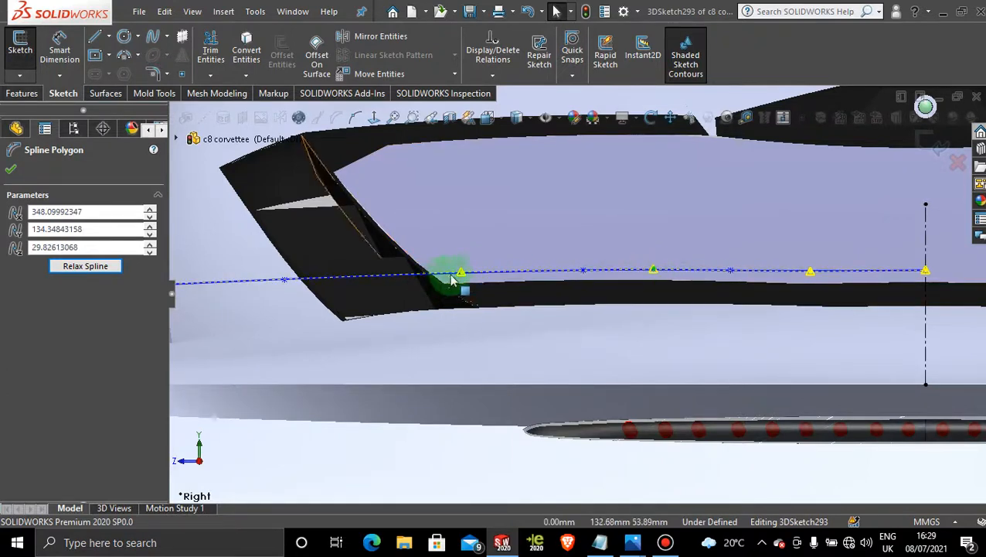
drag(461, 276, 465, 283)
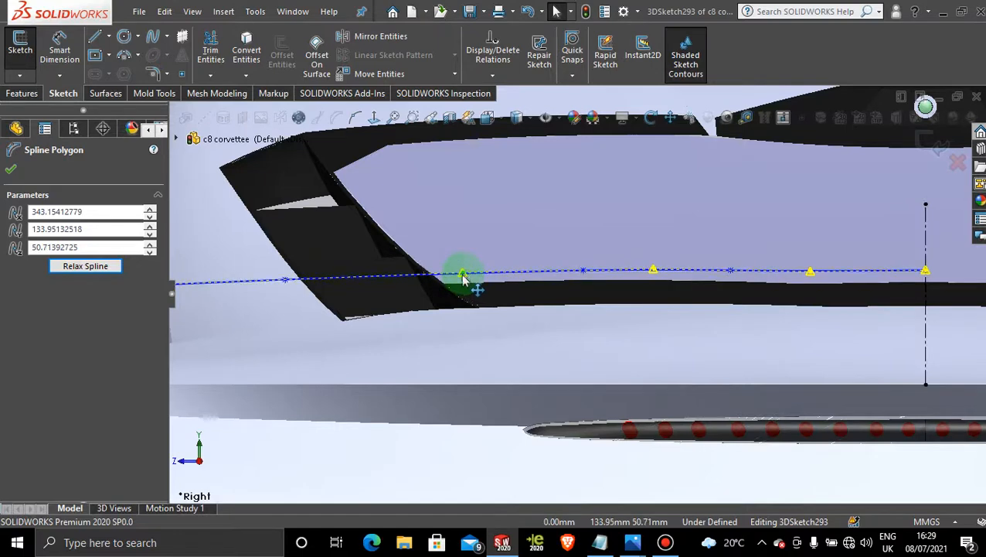
scroll(328, 323, up, 4)
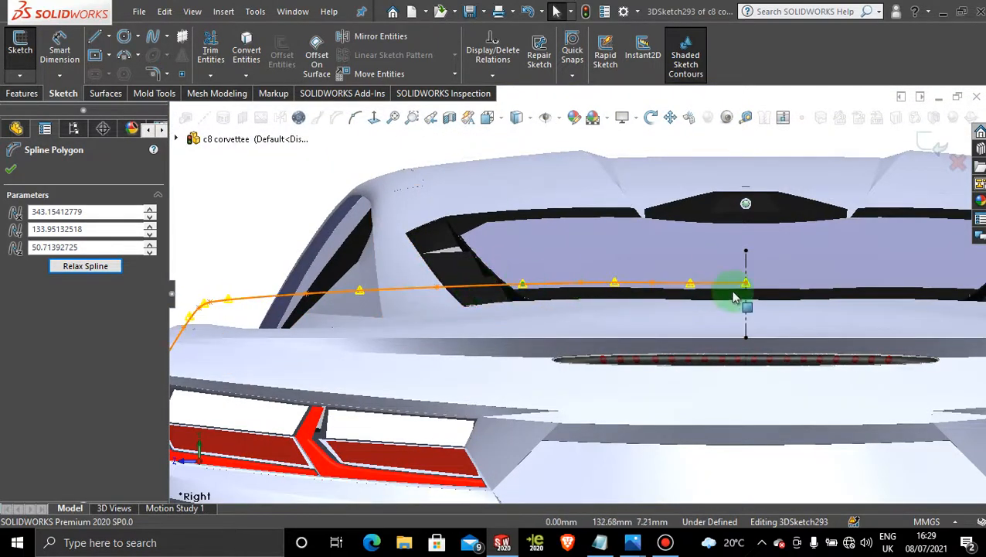
scroll(692, 294, up, 5)
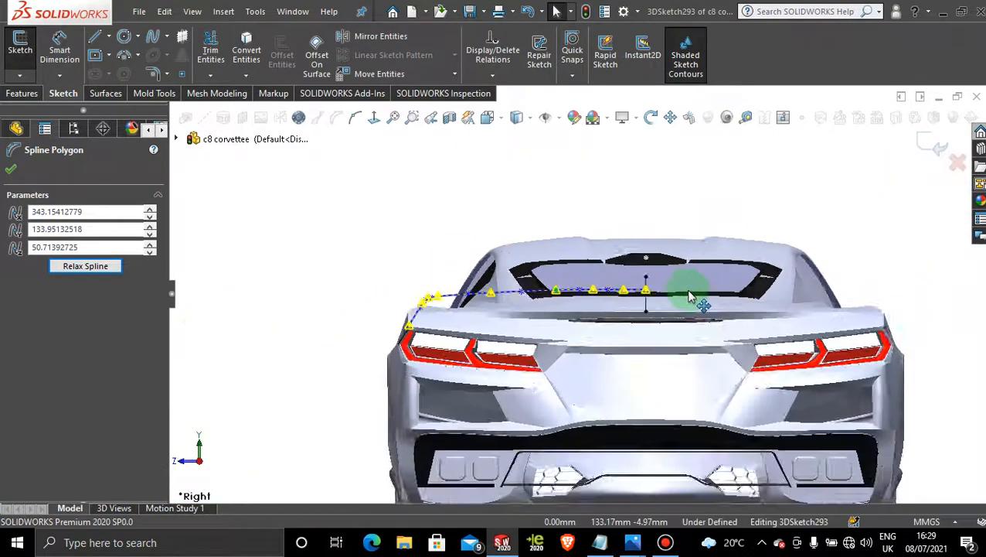
Pull the two control points nearest the centreline toward the car's front, placing the second at an X position of about 346 mm
scroll(690, 296, up, 3)
middle_drag(577, 298, 525, 321)
scroll(627, 331, up, 3)
key(space)
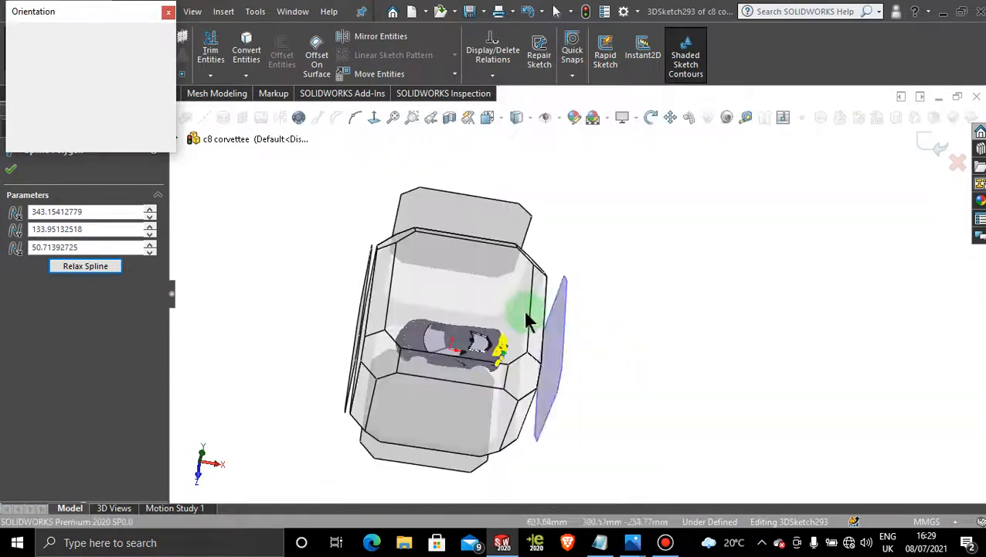
click(529, 318)
scroll(762, 307, down, 6)
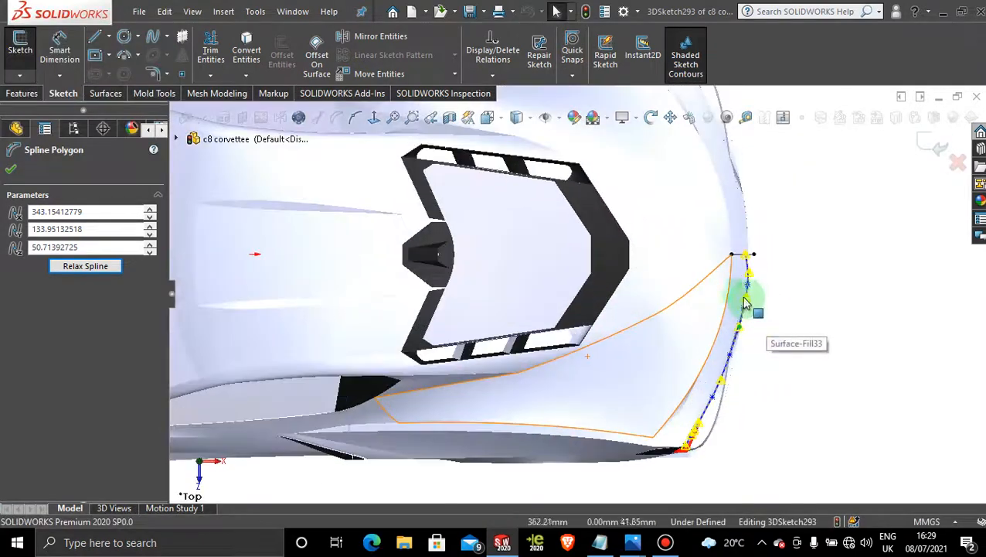
scroll(745, 303, down, 4)
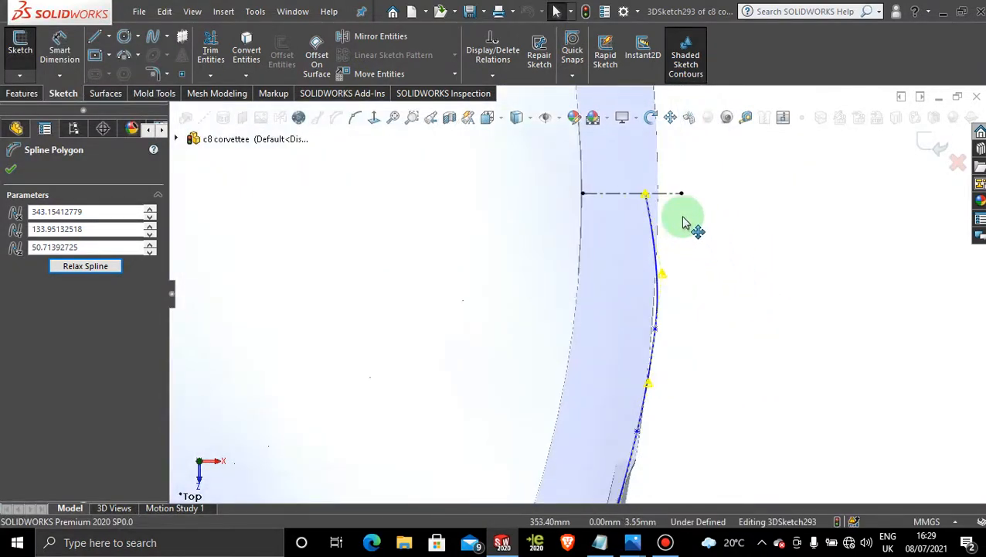
scroll(686, 296, down, 2)
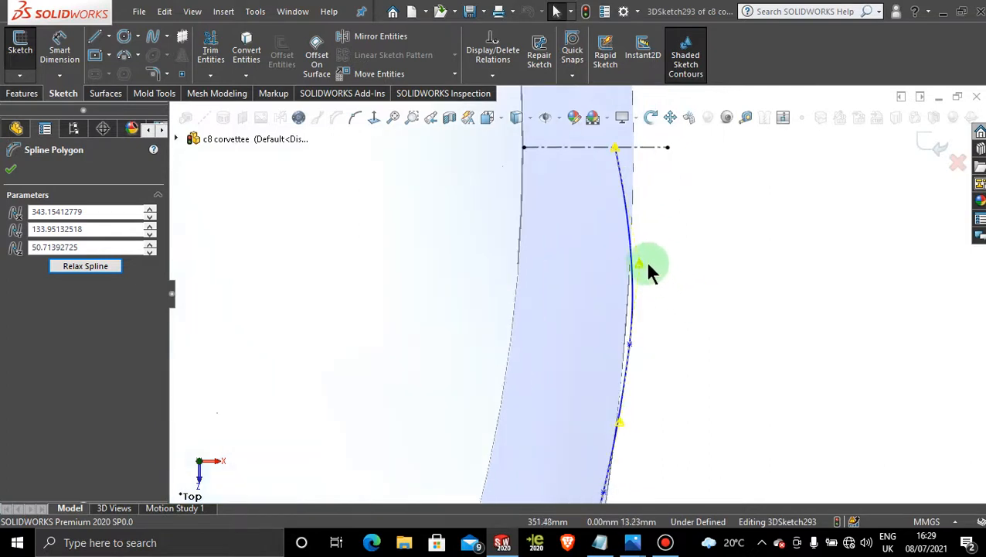
drag(641, 269, 619, 263)
drag(621, 420, 601, 418)
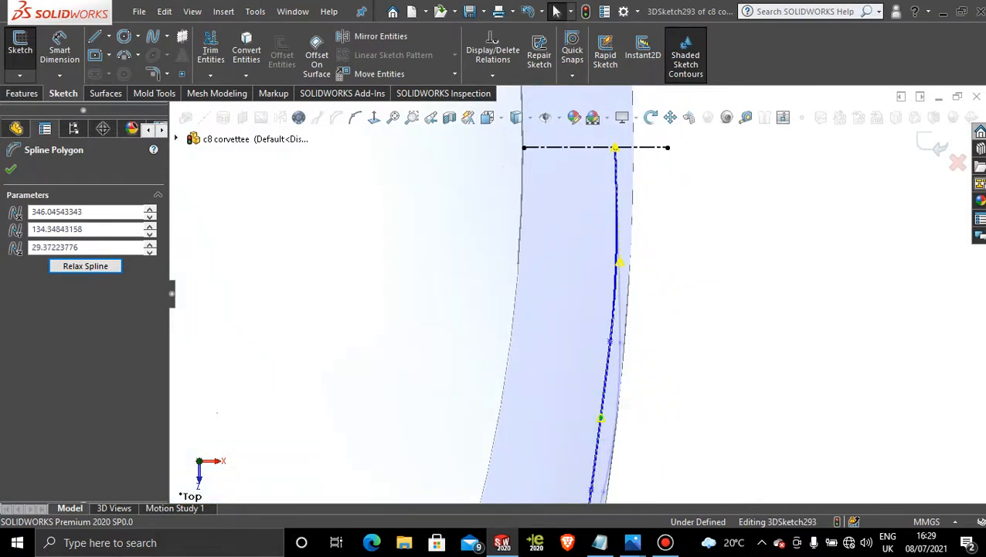
Fine-tune the first control point beside the centreline and the spline's centreline end to X positions of about 348 mm each
scroll(647, 419, up, 4)
scroll(588, 317, down, 3)
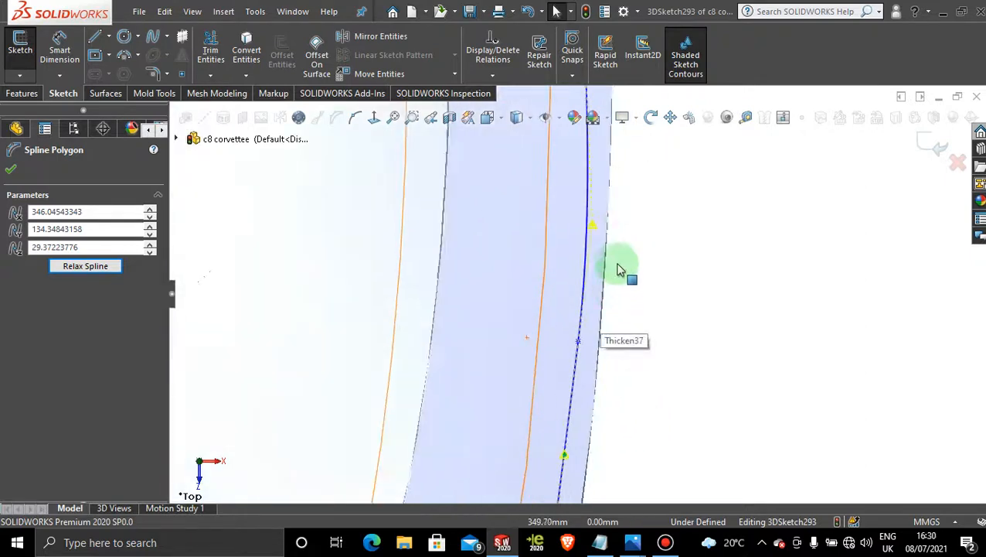
drag(595, 230, 589, 228)
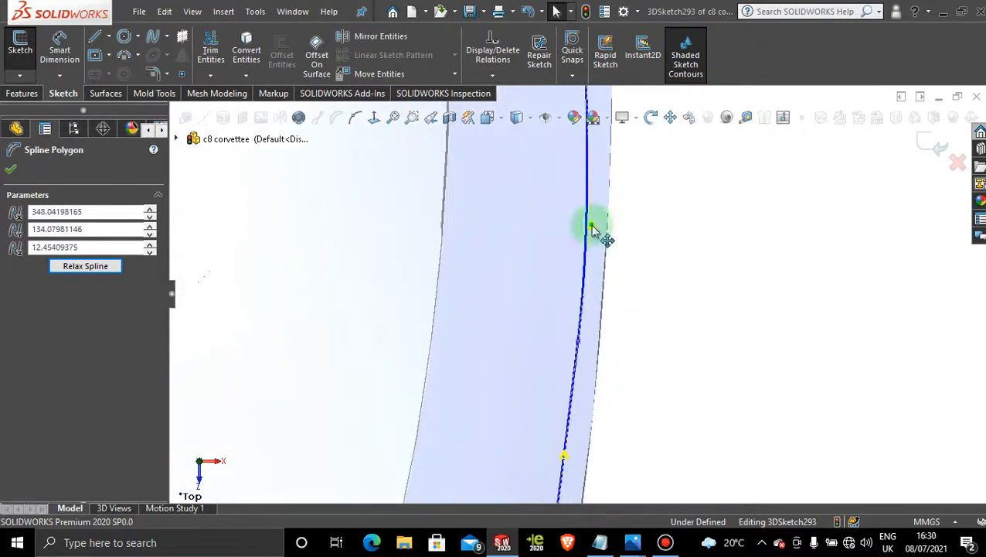
scroll(626, 326, up, 6)
scroll(590, 230, down, 3)
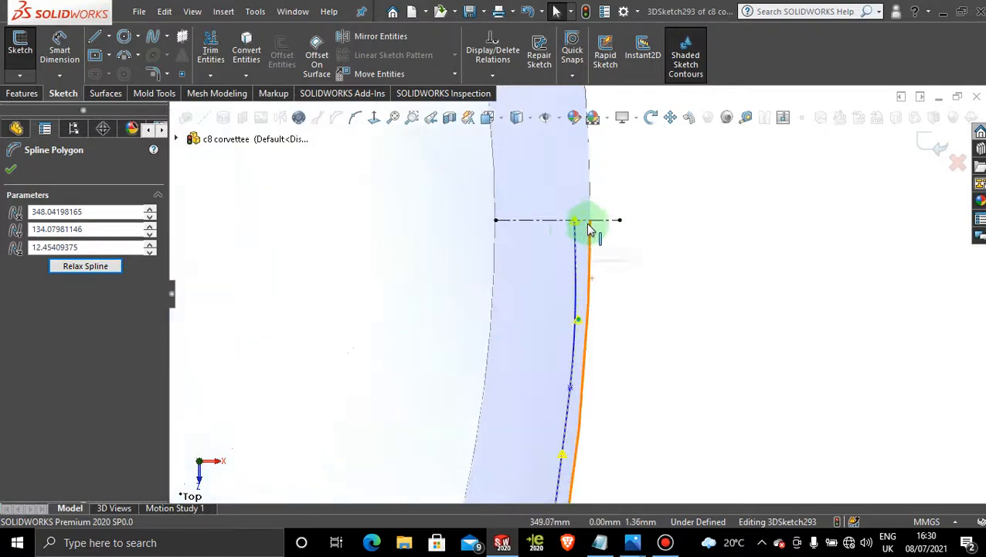
drag(579, 223, 576, 221)
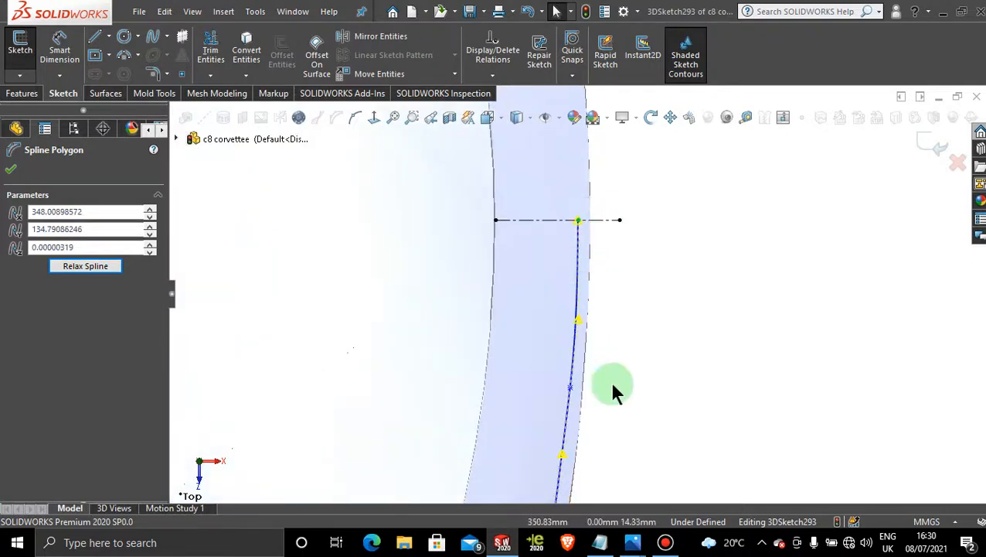
scroll(603, 406, up, 3)
scroll(535, 435, down, 3)
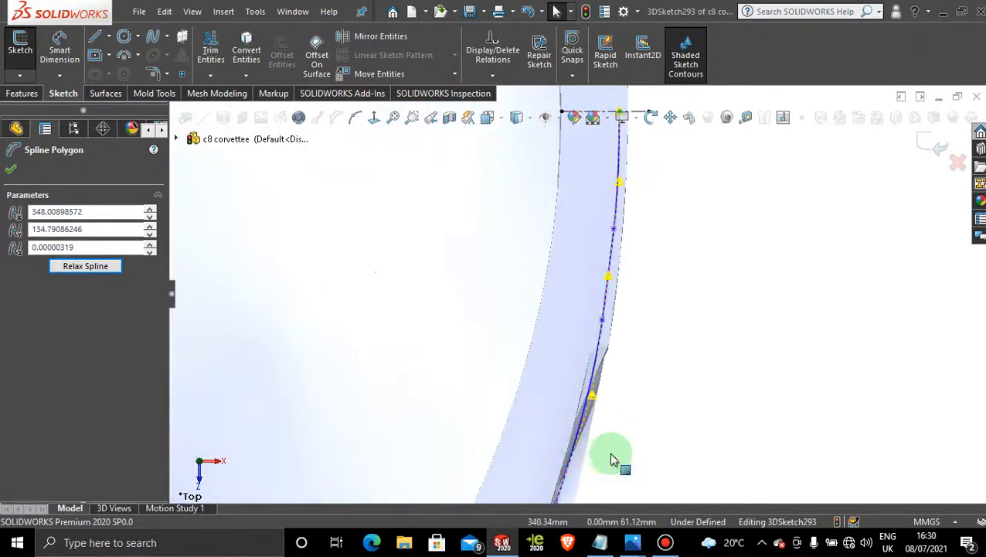
Lower the control point next to the centreline end to a height of about 133.9 mm and exit the 3D sketch
scroll(613, 452, up, 6)
middle_drag(607, 443, 464, 265)
key(space)
click(448, 292)
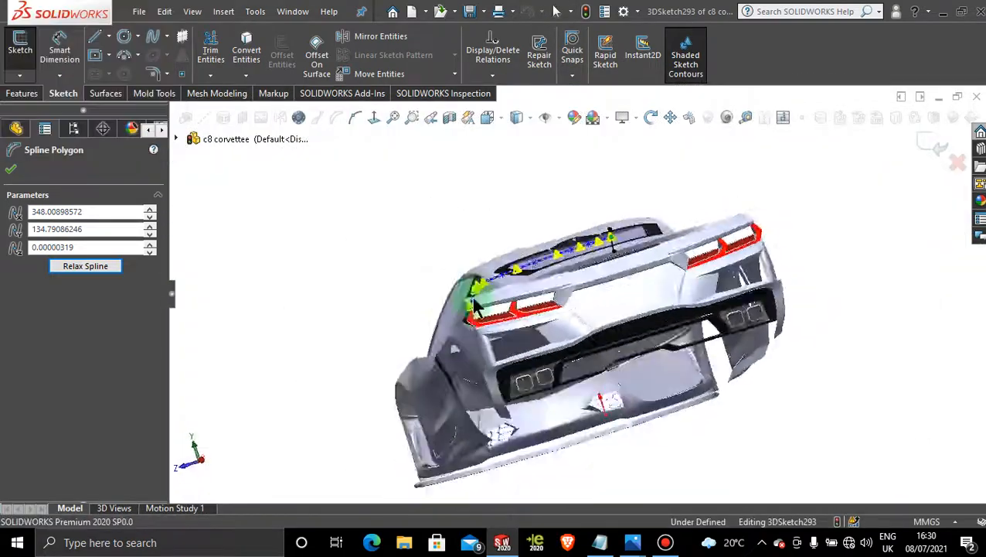
scroll(560, 225, down, 2)
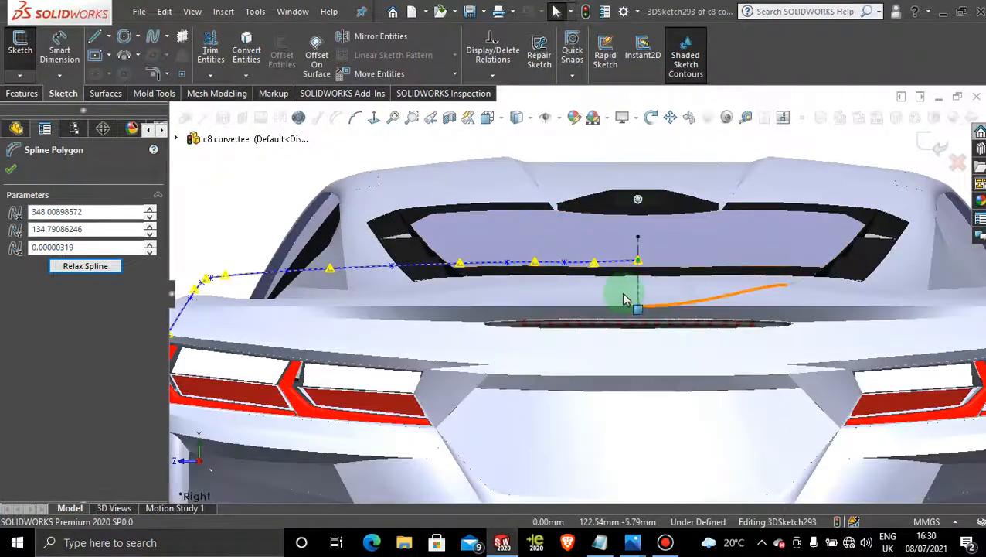
scroll(595, 285, down, 2)
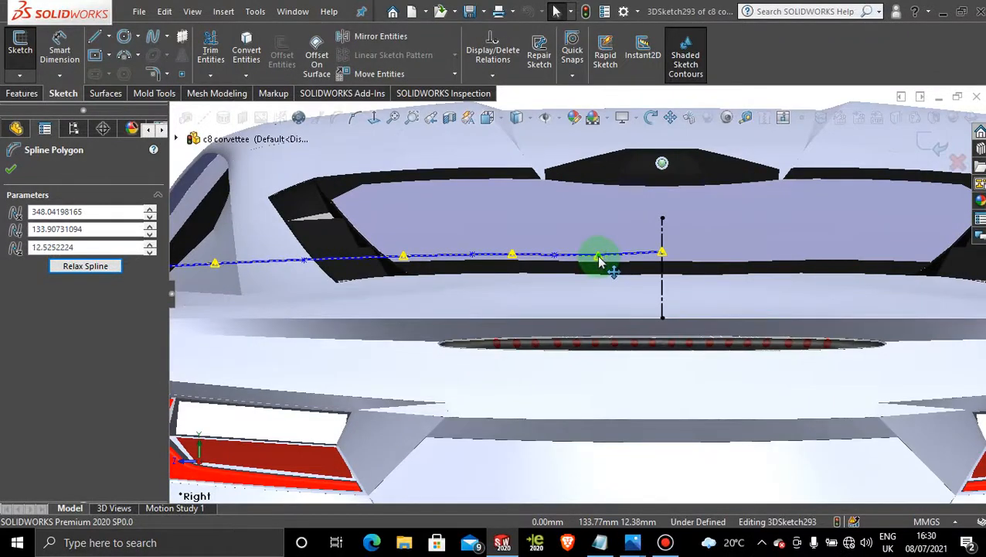
click(933, 142)
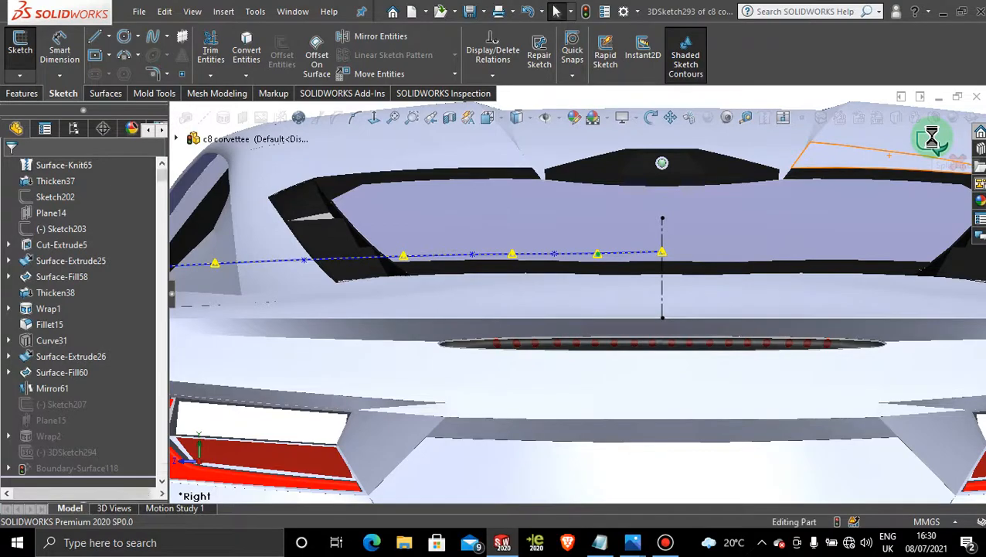
Mirror the rear spoiler's boundary surface body about the Front Plane
scroll(584, 341, up, 5)
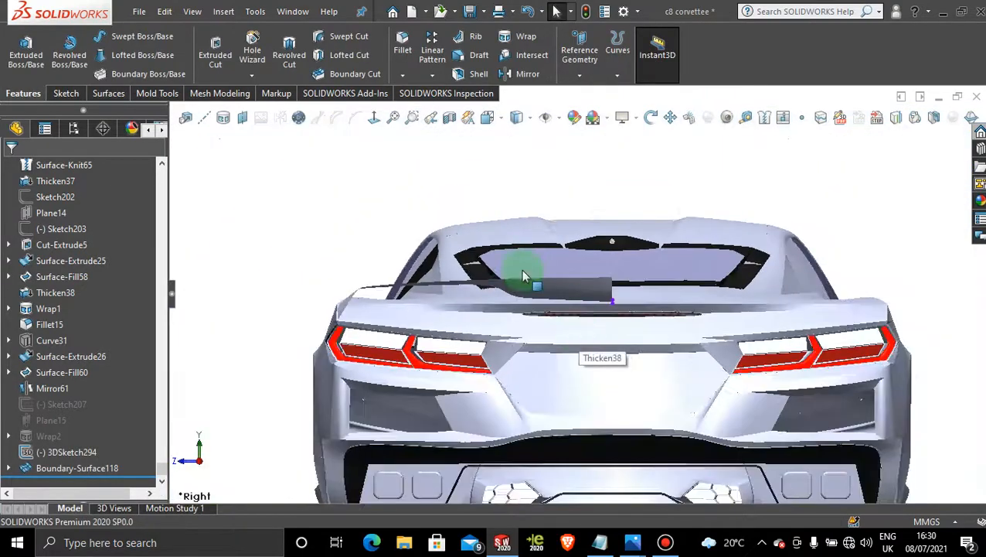
middle_drag(523, 276, 602, 370)
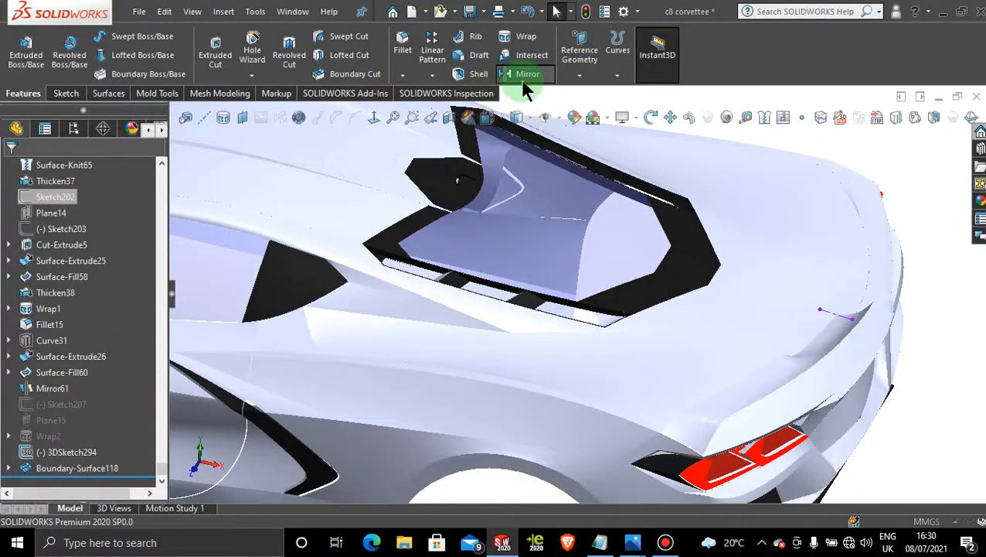
click(523, 78)
click(178, 139)
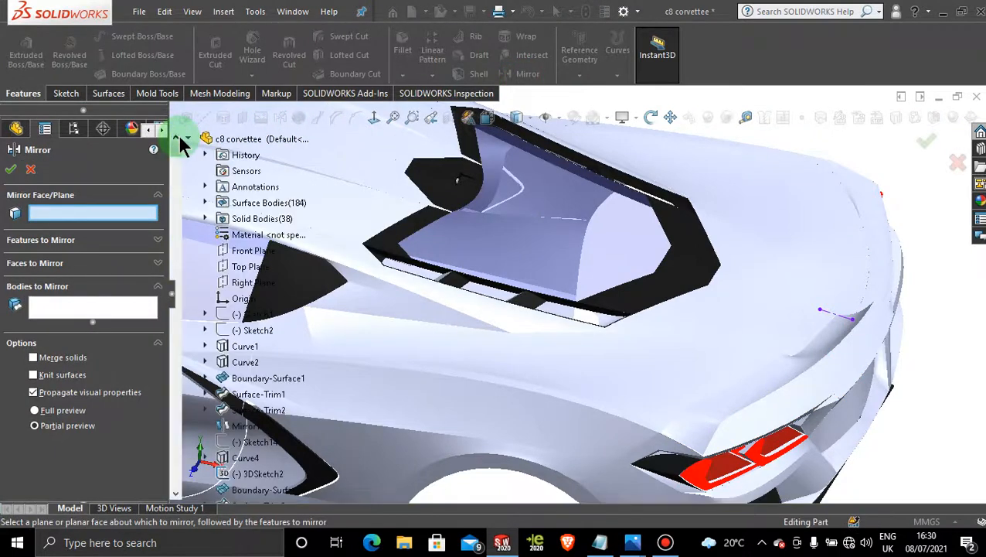
click(255, 252)
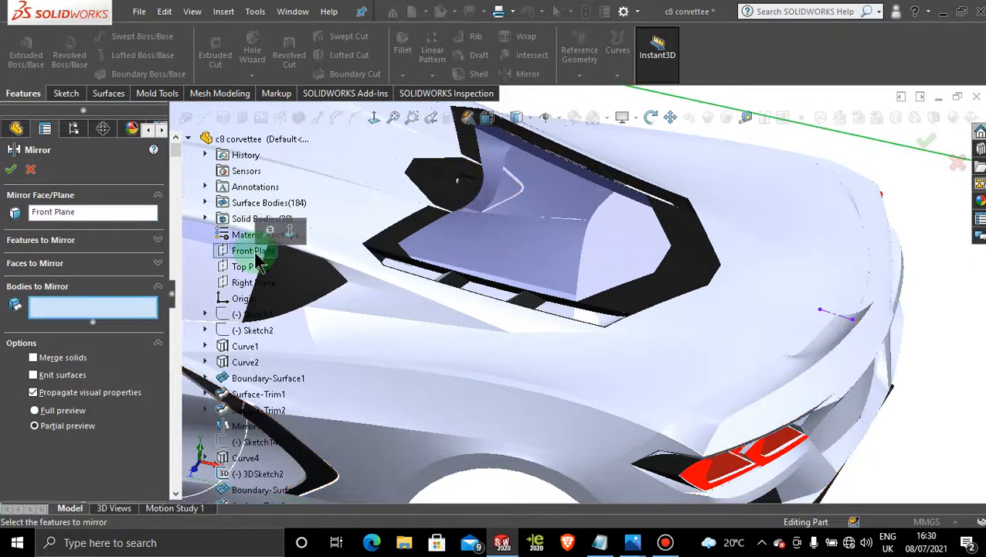
click(83, 306)
click(828, 334)
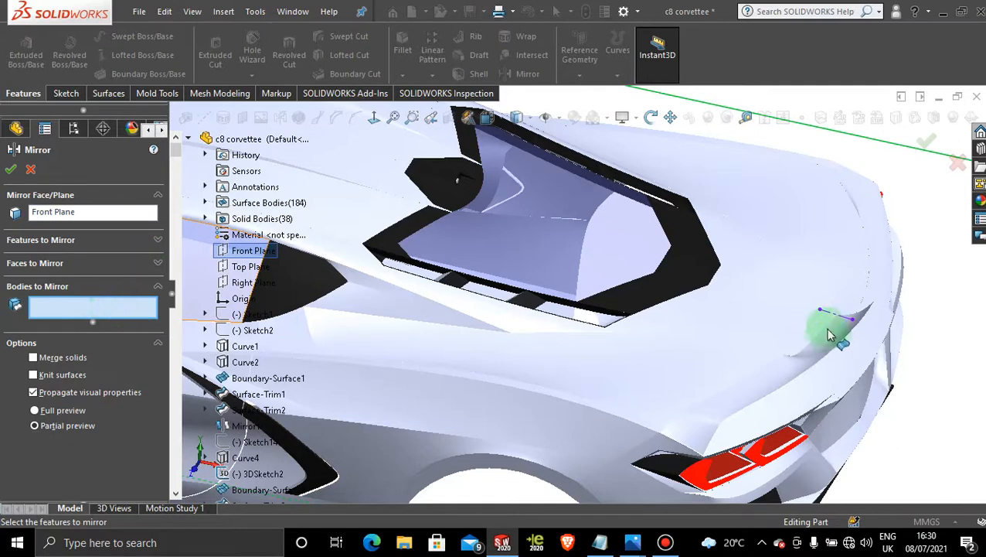
click(832, 340)
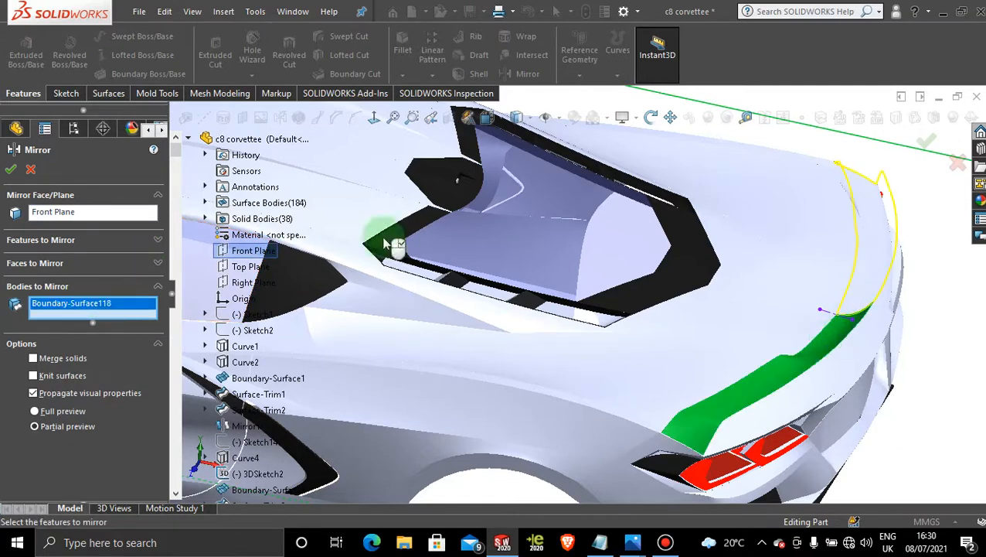
click(11, 171)
click(931, 406)
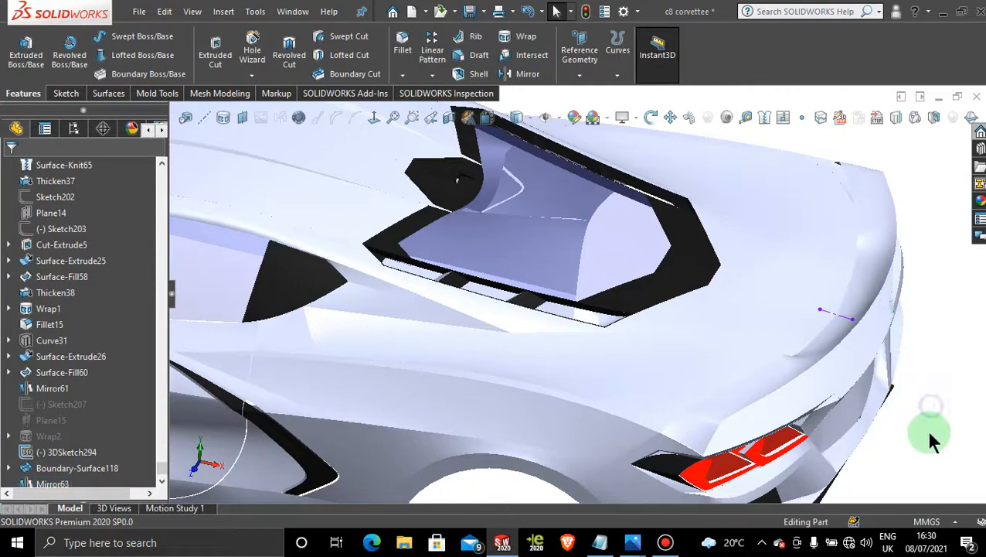
Hide the spoiler's 3D sketch that still shows on the centreline of the rear deck
middle_drag(923, 463, 951, 399)
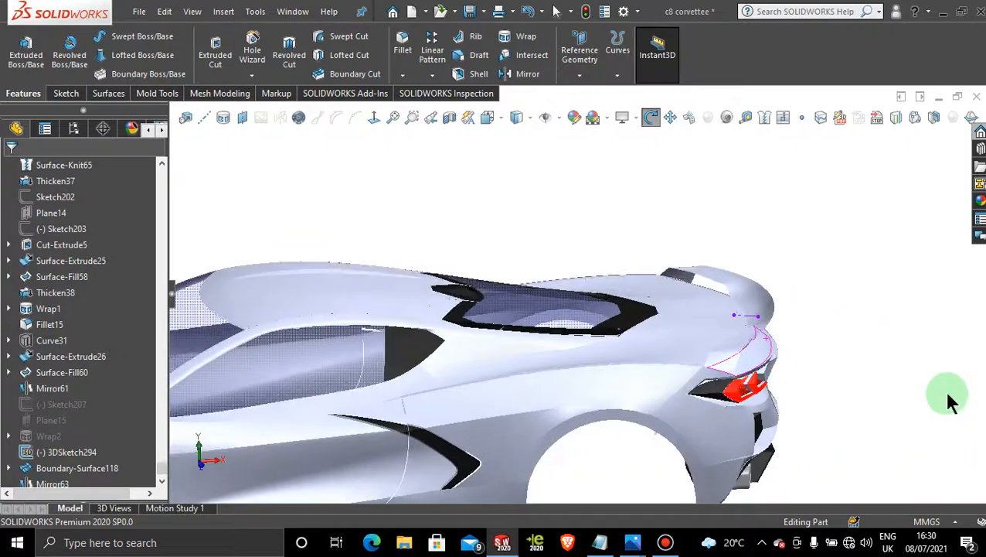
scroll(836, 319, down, 3)
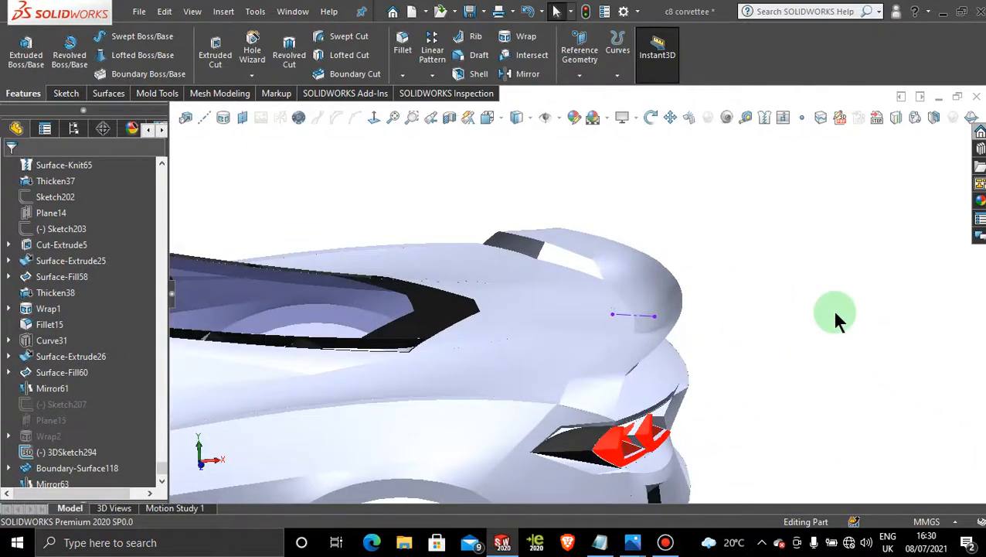
right_click(644, 322)
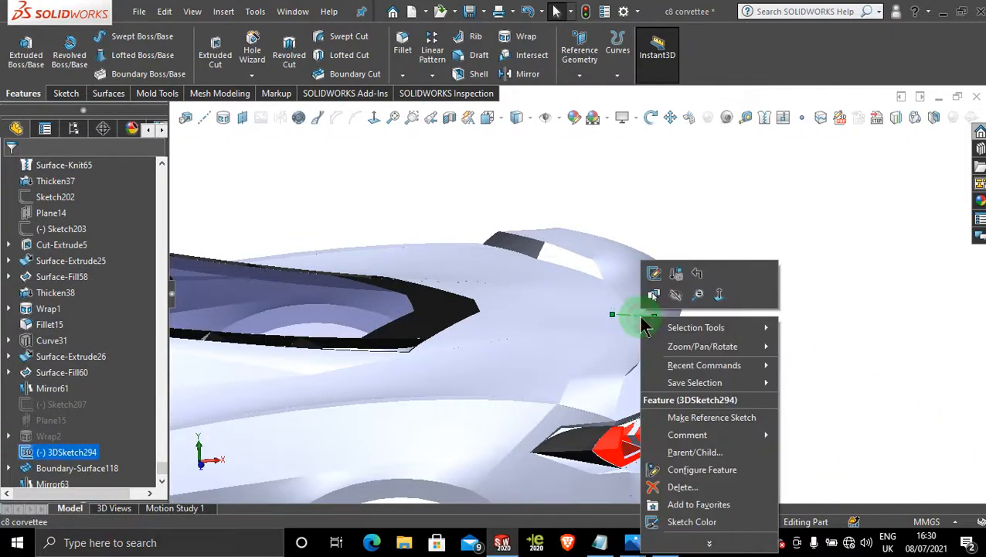
click(684, 291)
click(712, 336)
Copy the black appearance of the panel behind the side window onto both halves of the rear spoiler
scroll(713, 337, up, 2)
middle_drag(713, 338, 619, 340)
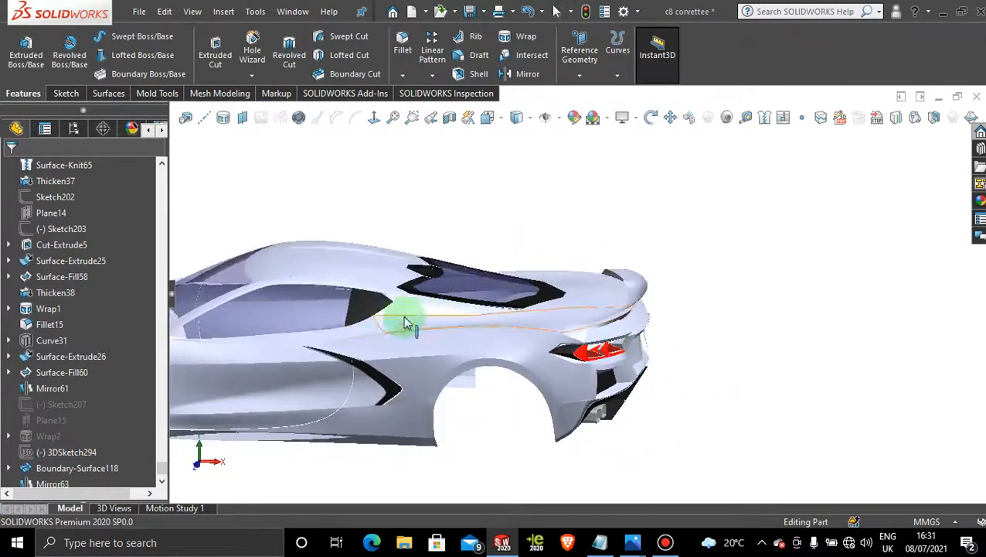
right_click(371, 312)
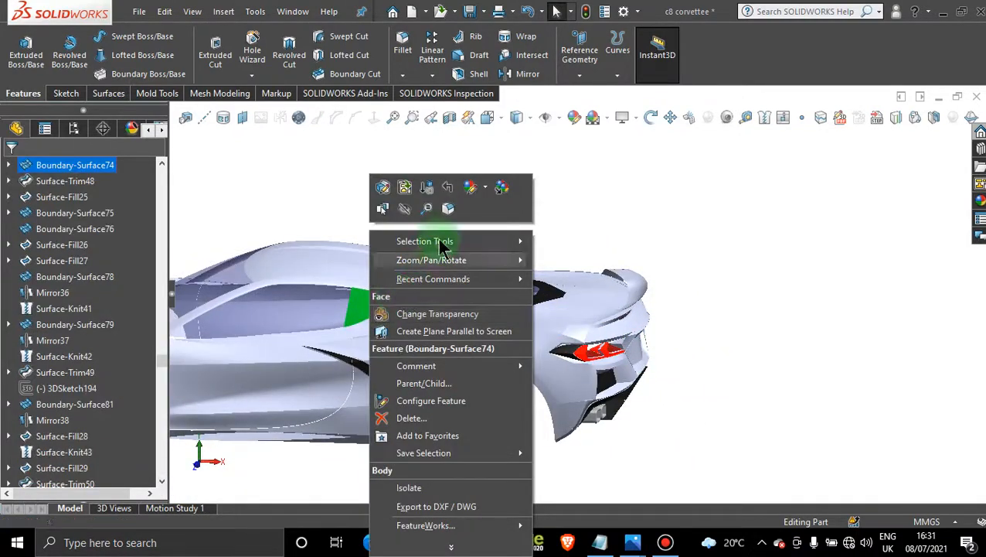
click(503, 190)
right_click(630, 283)
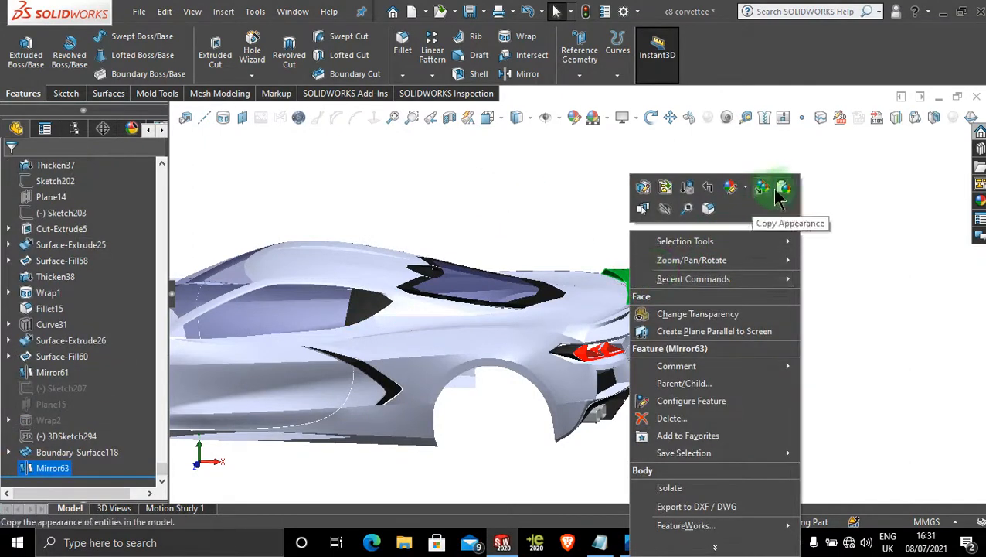
click(781, 185)
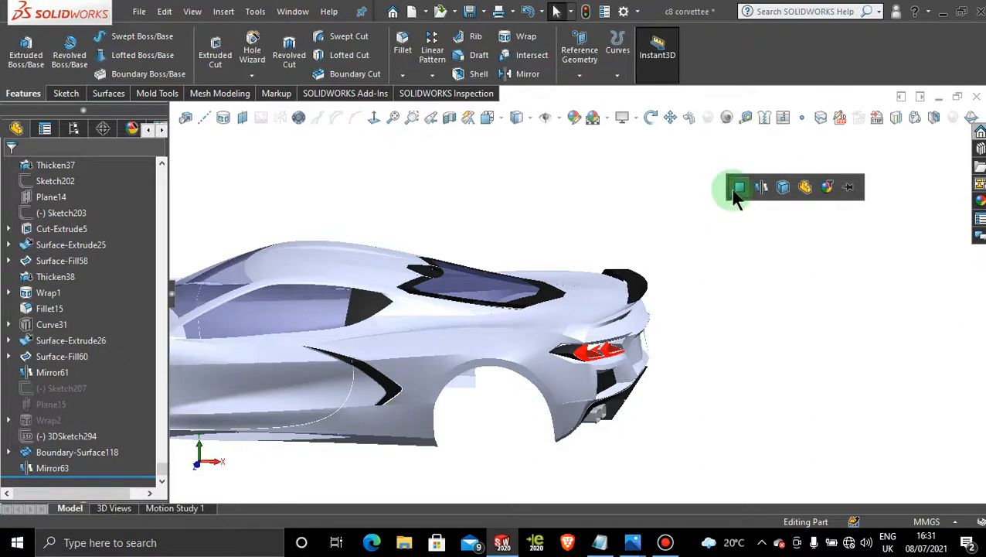
scroll(603, 301, down, 5)
right_click(550, 360)
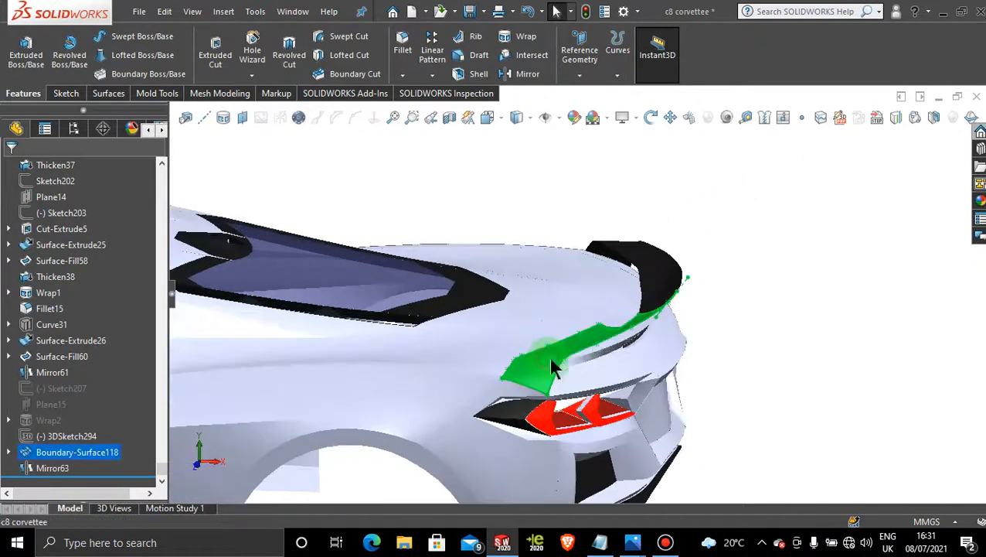
click(699, 188)
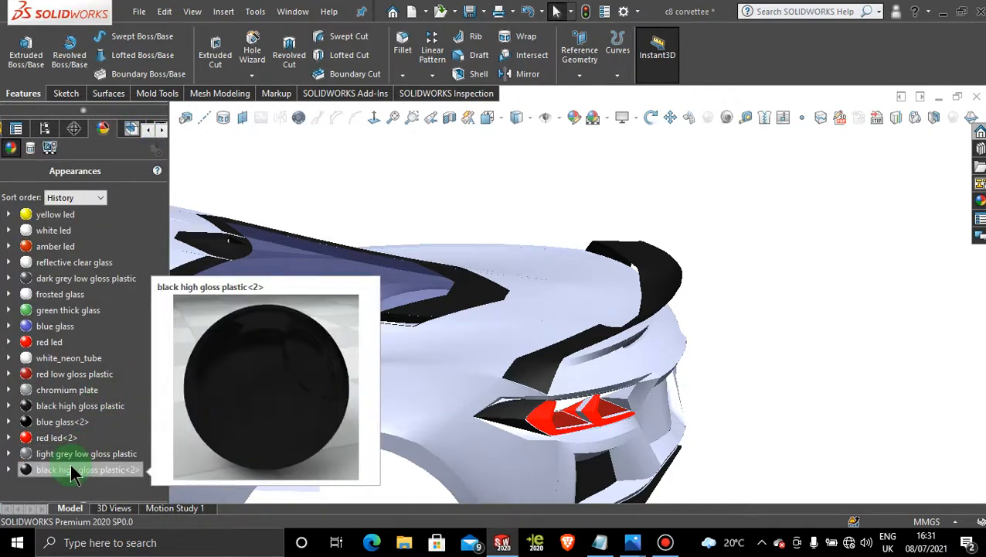
Edit the black high gloss plastic<2> appearance, picking a grey from the standard colour palette
mouse_move(60, 409)
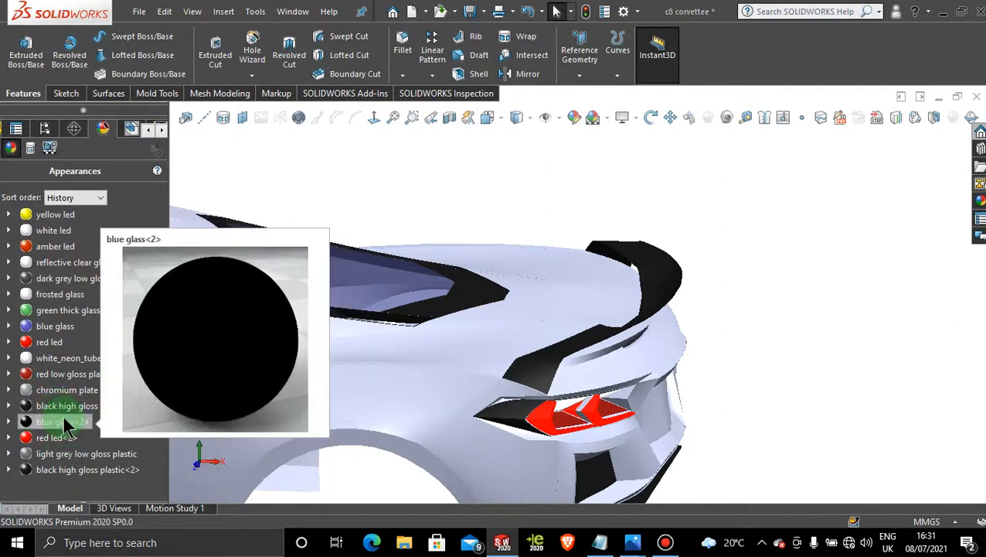
mouse_move(78, 473)
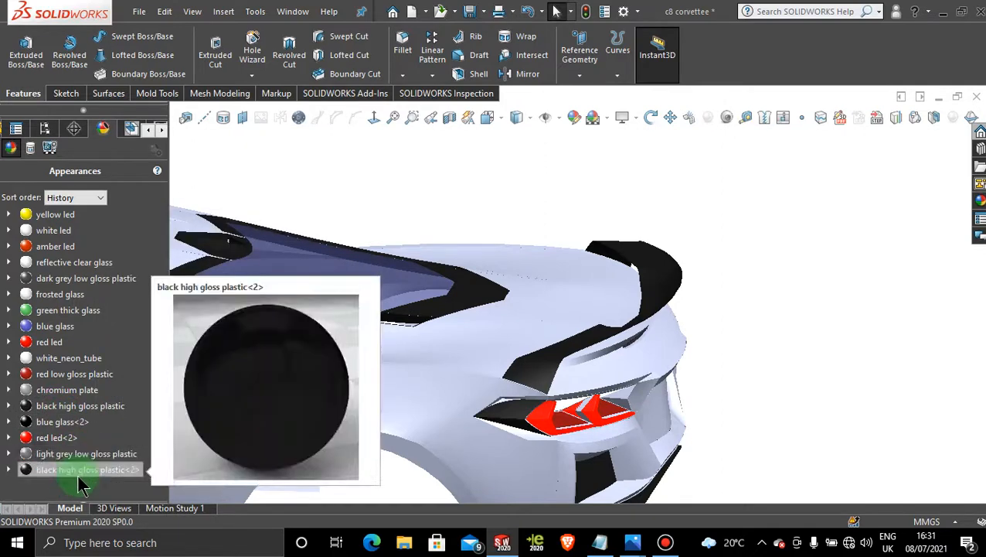
right_click(84, 472)
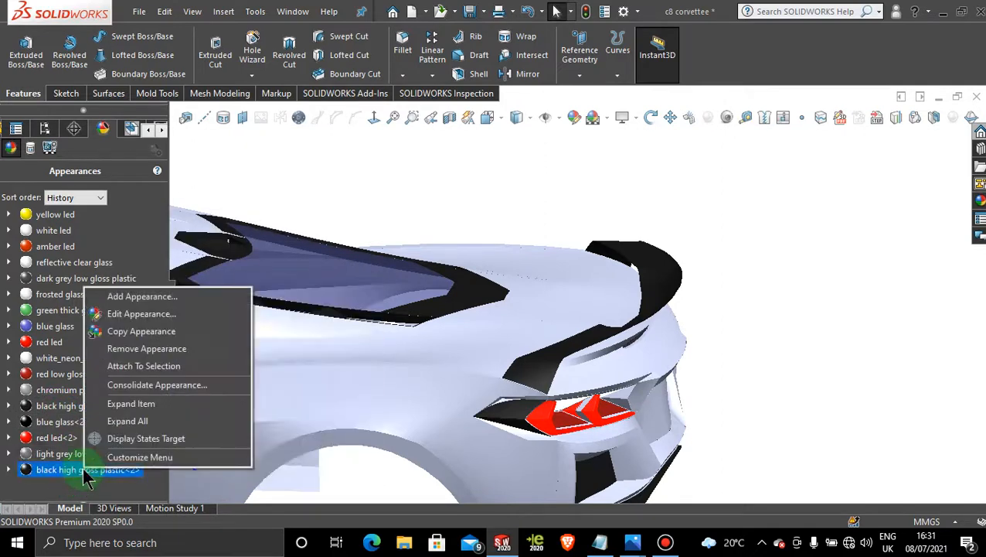
click(149, 317)
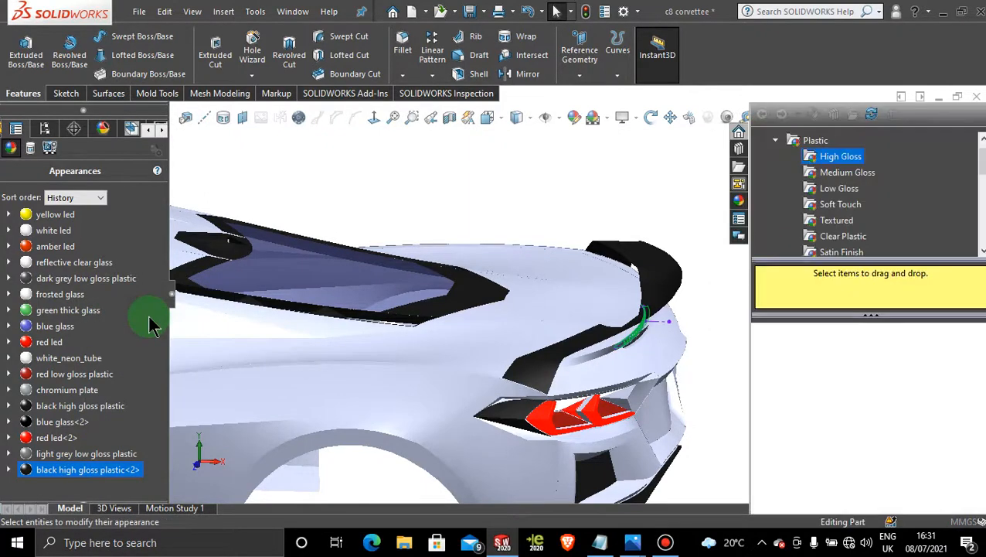
click(128, 464)
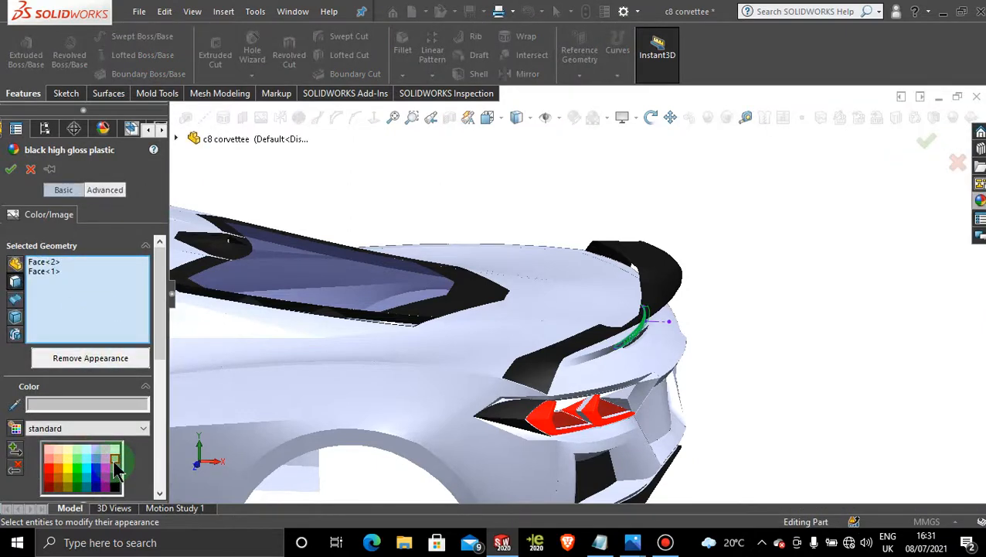
click(17, 215)
click(11, 168)
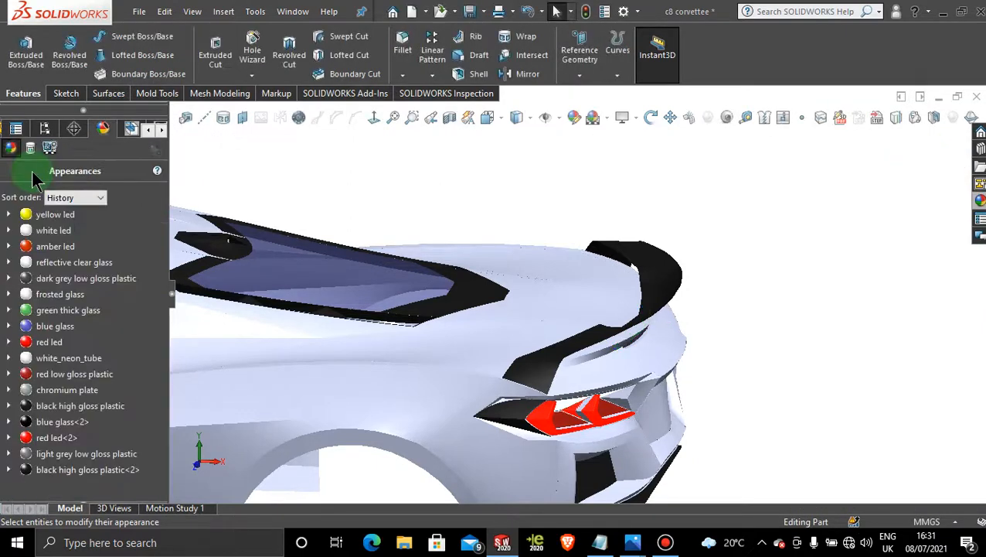
Recolour the black high gloss plastic appearance used on the spoiler to a dark grey from the standard palette
click(617, 283)
click(645, 256)
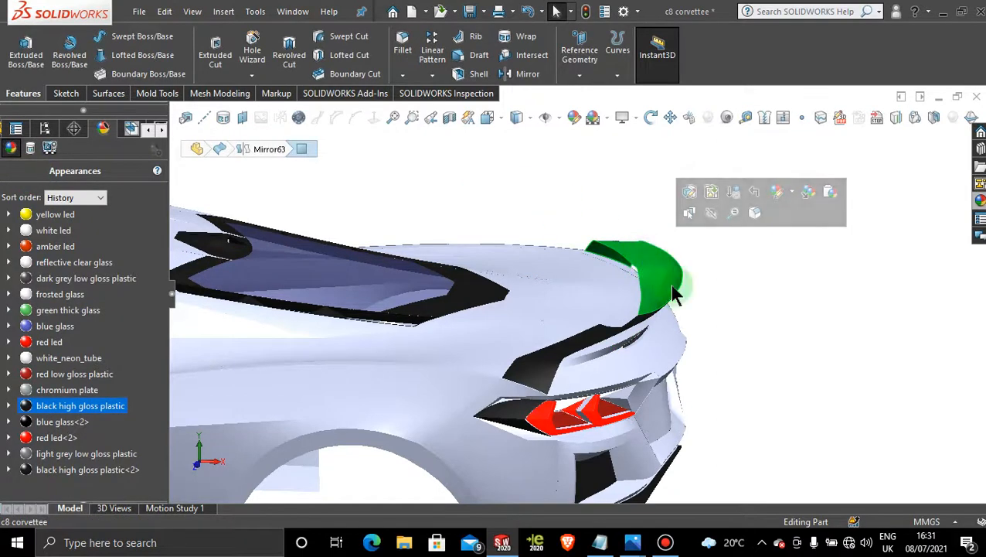
click(765, 313)
click(654, 285)
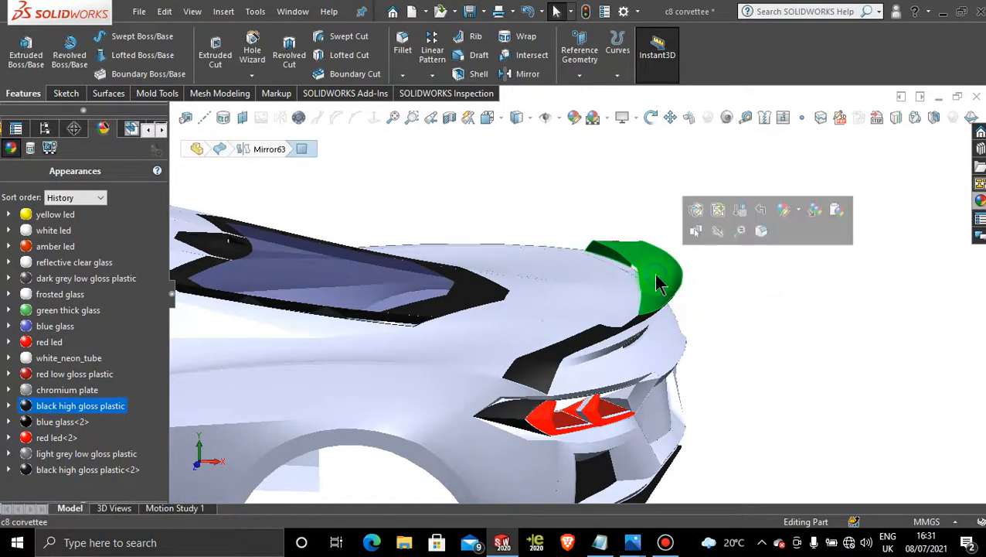
right_click(125, 406)
click(186, 250)
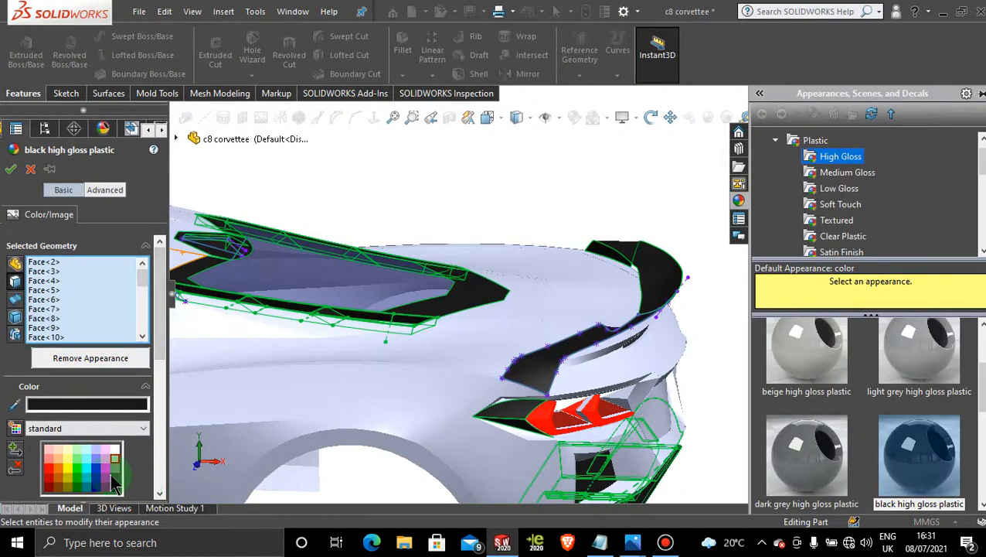
click(116, 474)
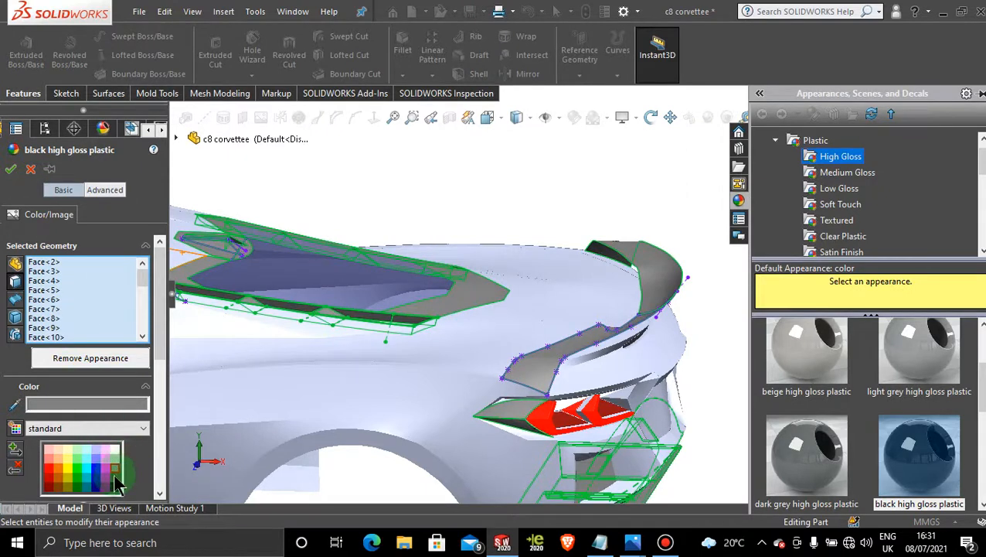
click(114, 479)
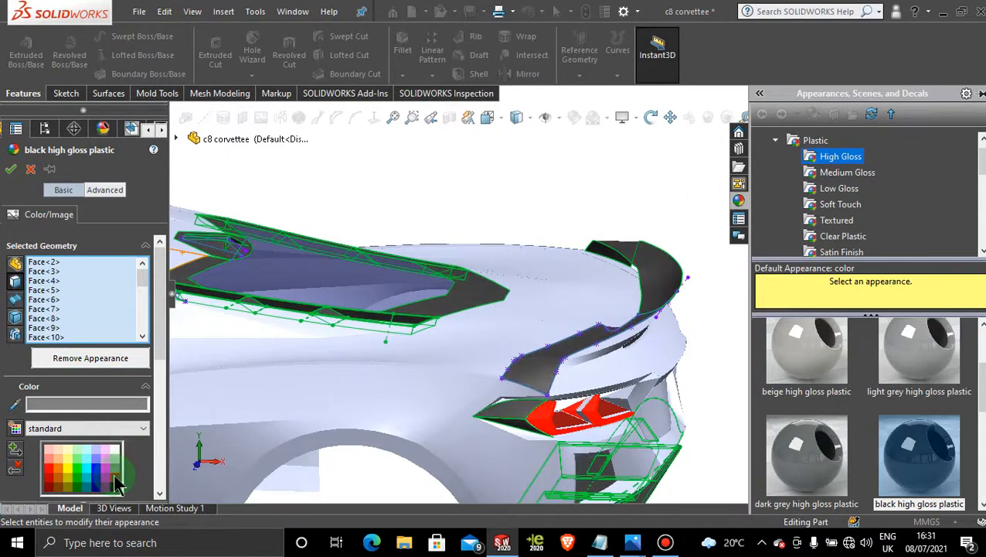
click(12, 172)
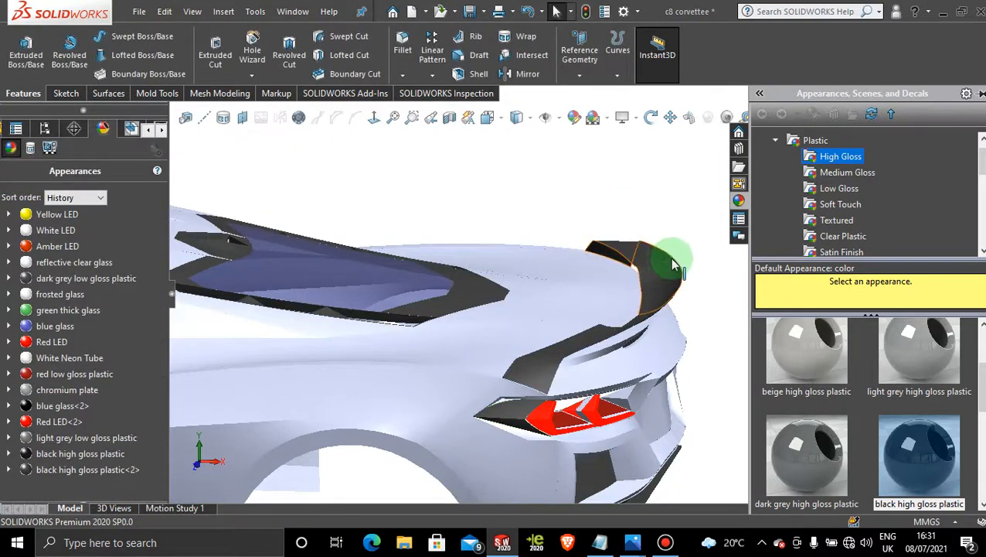
Compare the spoiler's shape and colour with the red Corvette rear three-quarter reference image in Photos
scroll(673, 263, up, 5)
middle_drag(652, 341, 610, 341)
scroll(596, 387, down, 3)
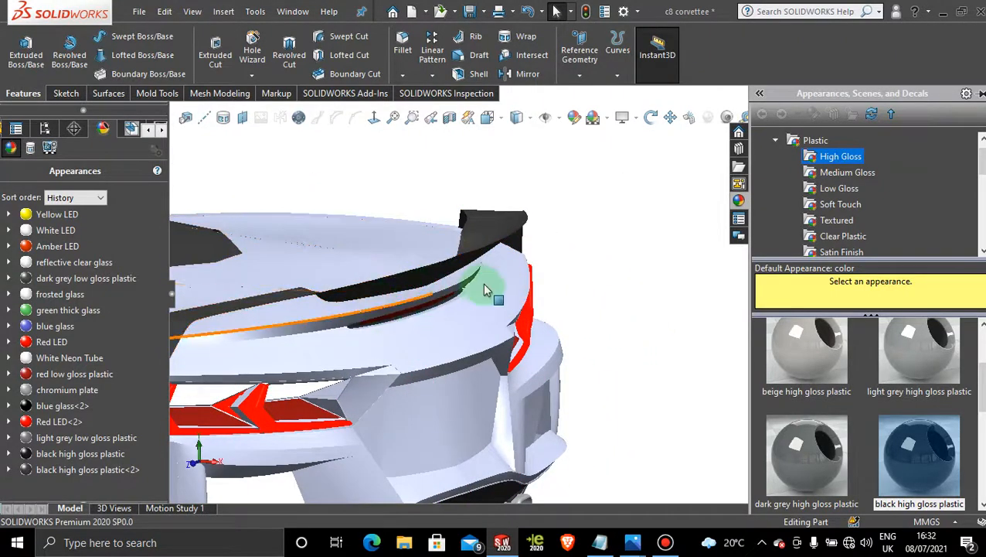
mouse_move(642, 544)
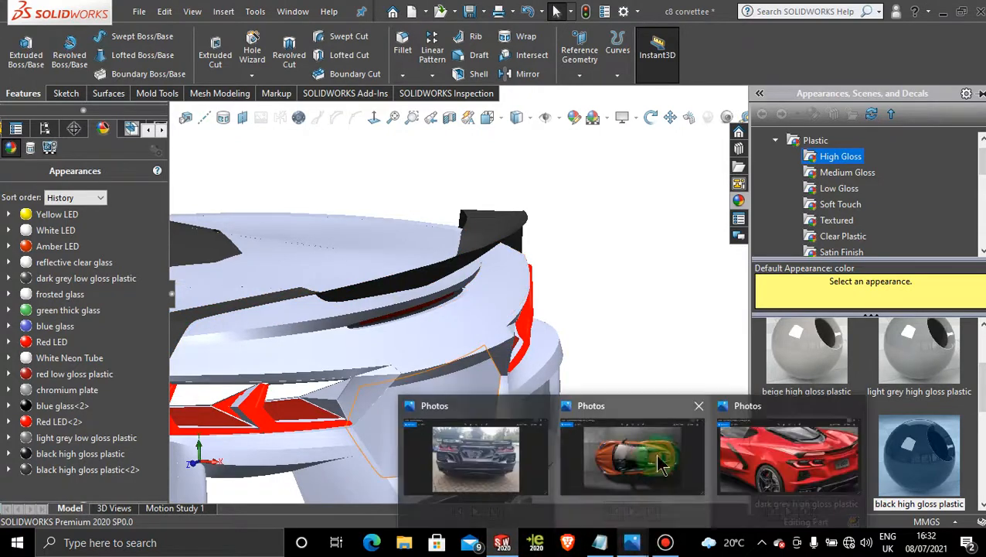
click(847, 462)
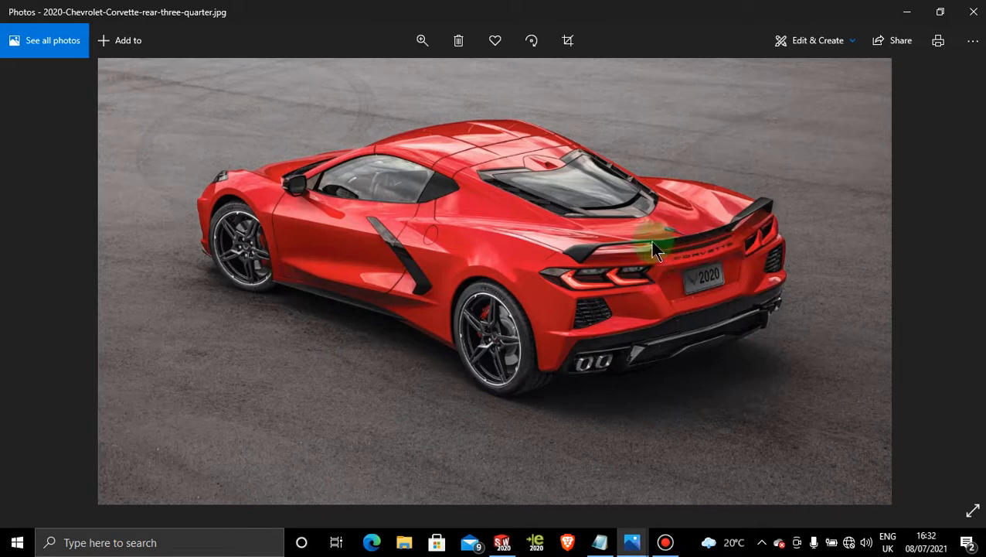
click(907, 17)
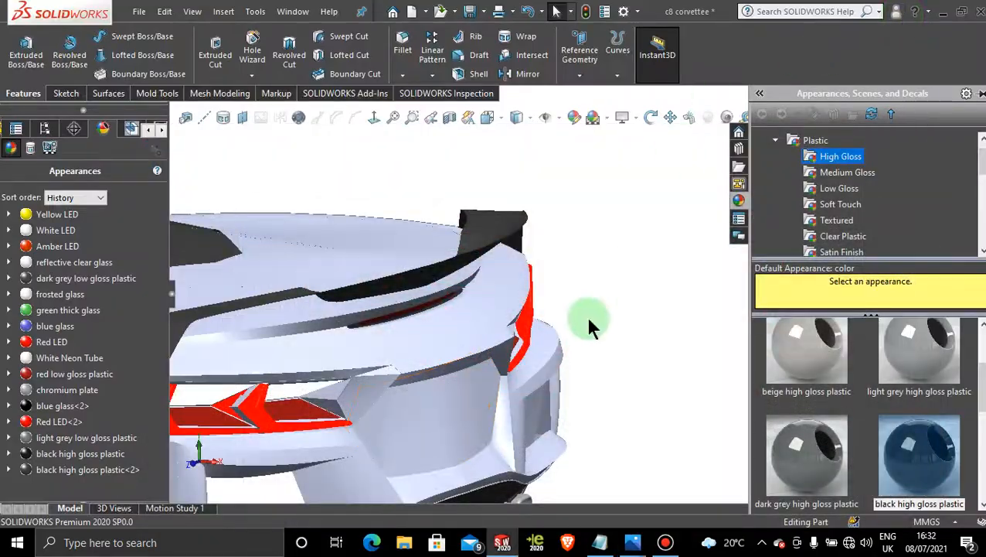
Knit the two halves of the rear deck spoiler into one surface
middle_drag(590, 326, 565, 332)
scroll(566, 333, down, 2)
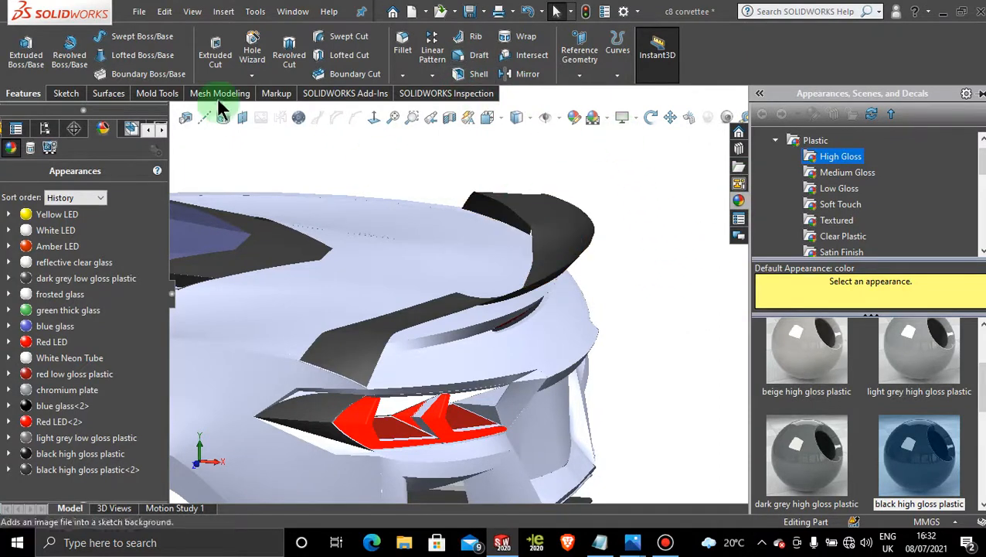
click(108, 93)
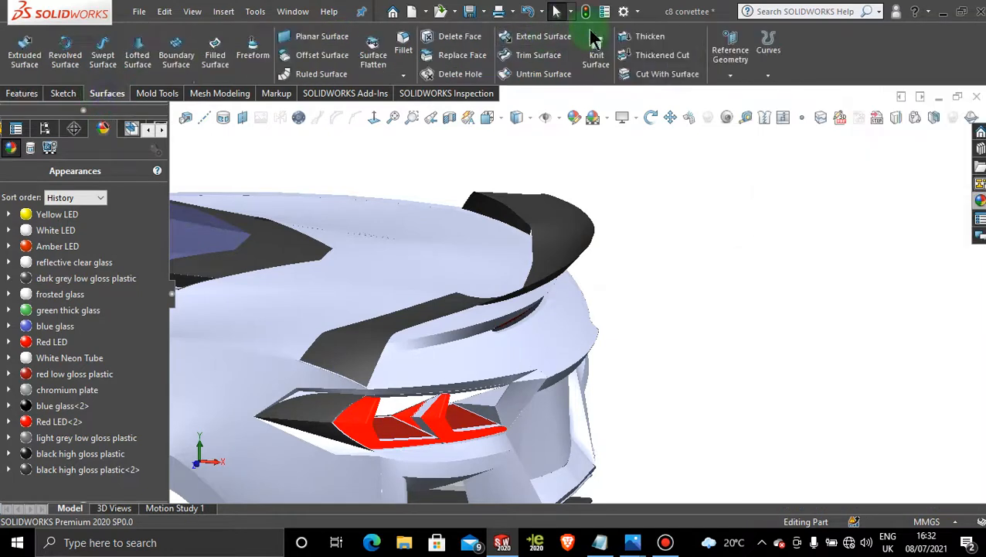
click(609, 56)
click(550, 229)
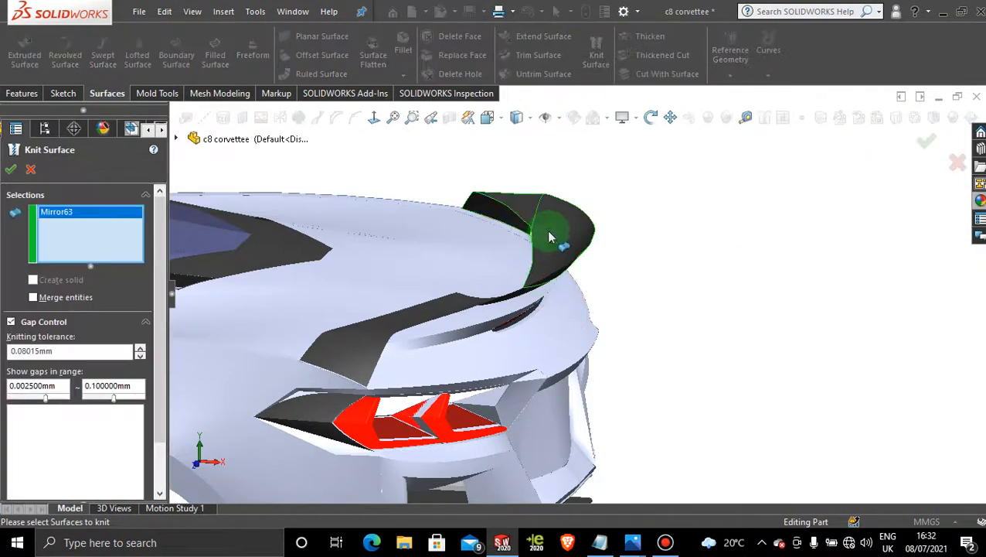
click(413, 329)
click(11, 168)
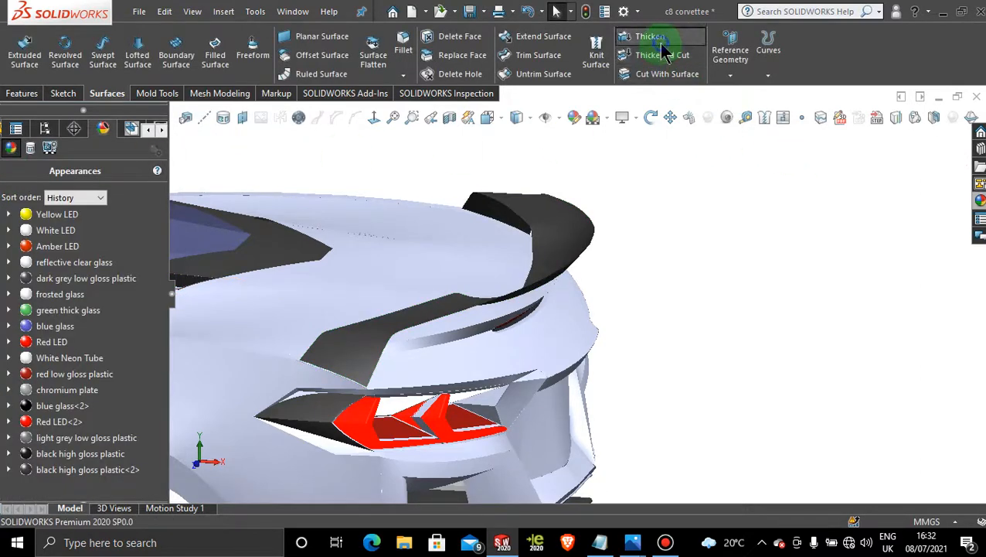
Thicken the knitted spoiler surface by 1 mm with the result merged
click(648, 36)
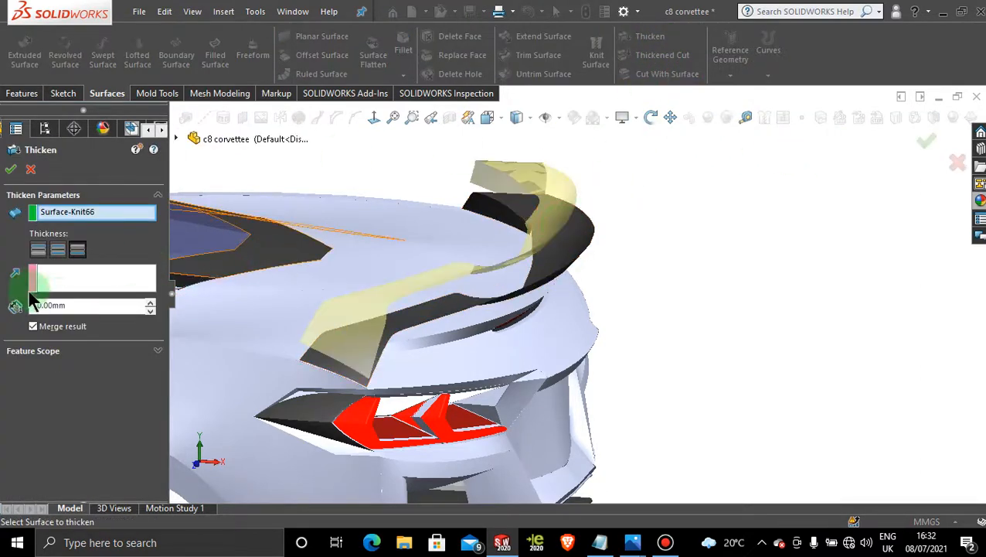
drag(81, 305, 34, 305)
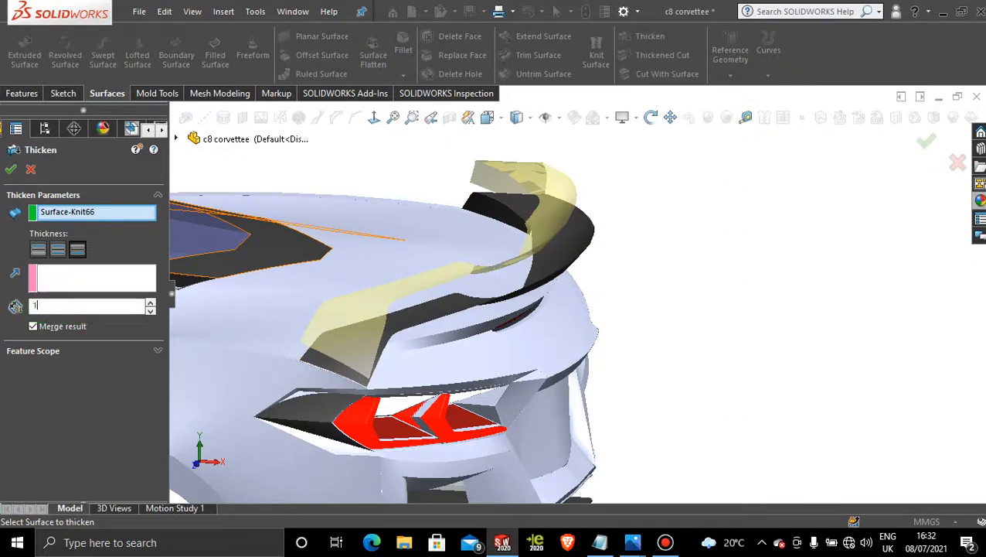
text(1)
key(Return)
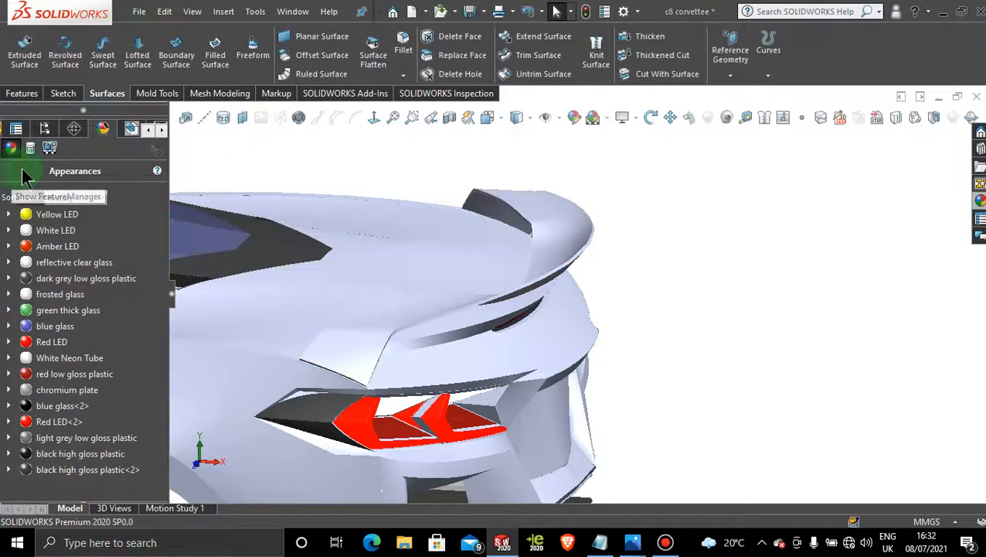
Try to copy an appearance from the rear deck area onto the end face of the thickened spoiler
scroll(627, 315, up, 1)
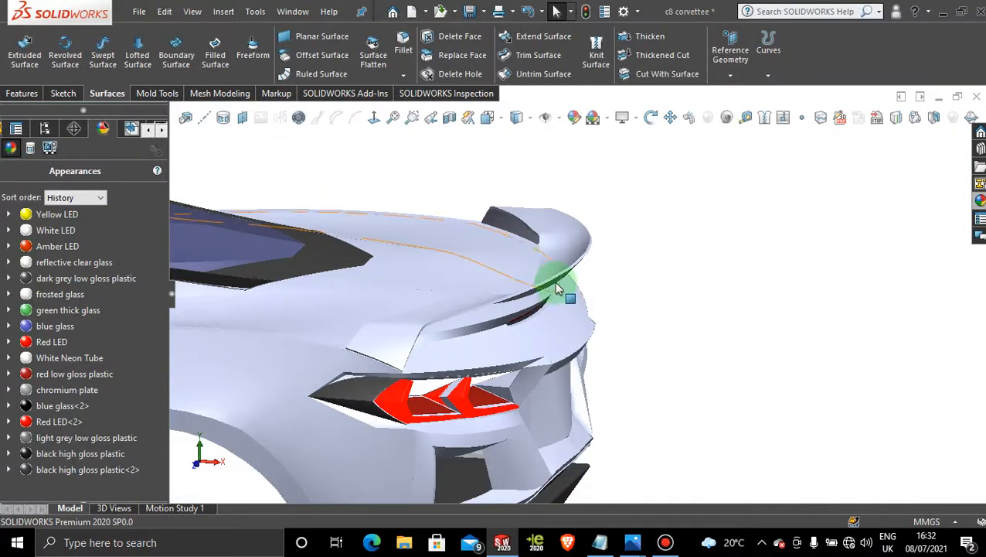
middle_drag(540, 310, 548, 288)
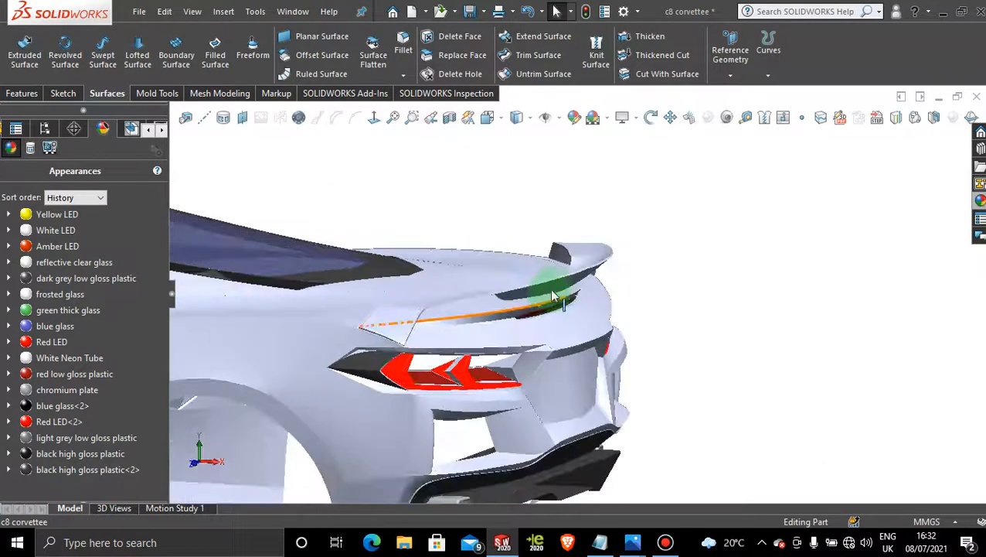
right_click(562, 293)
click(686, 186)
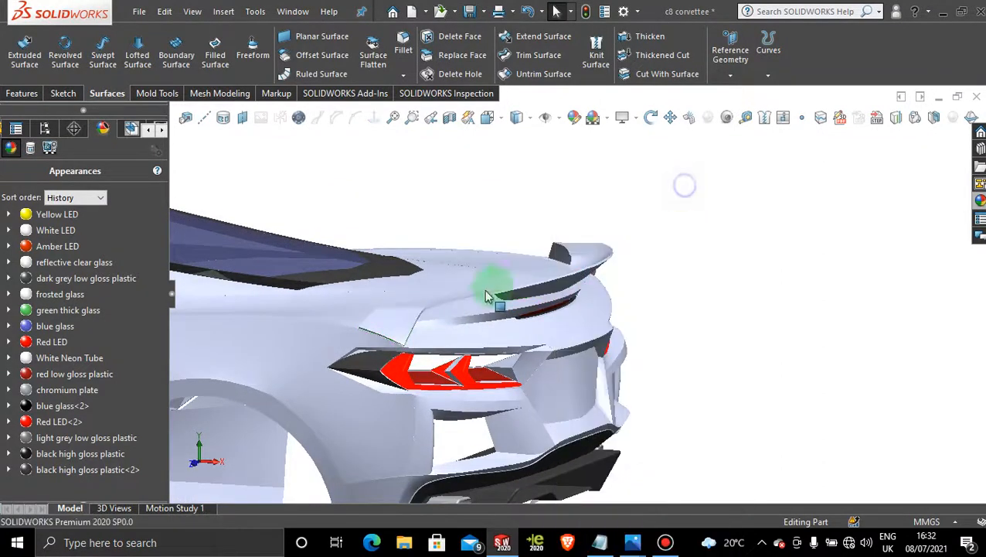
right_click(391, 326)
click(546, 197)
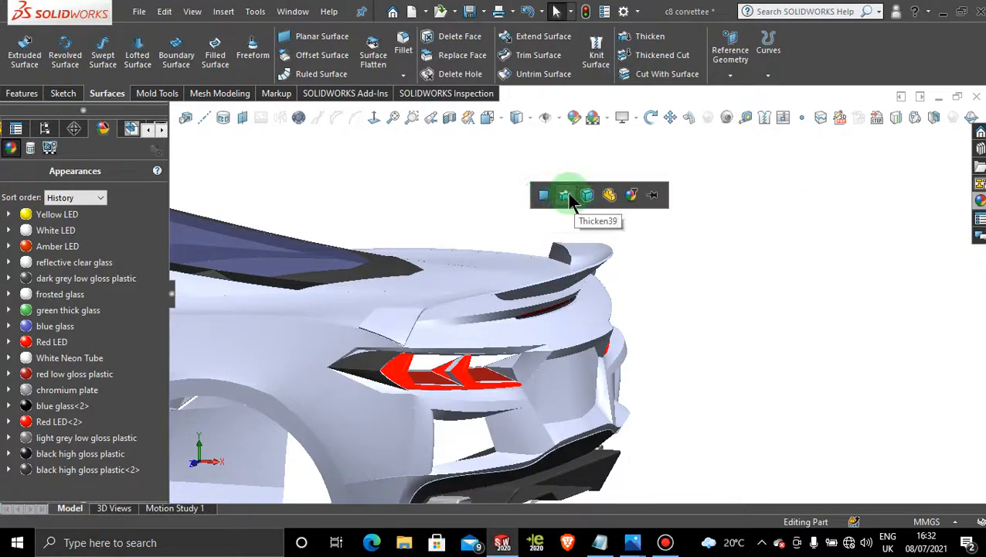
click(543, 198)
scroll(480, 275, down, 2)
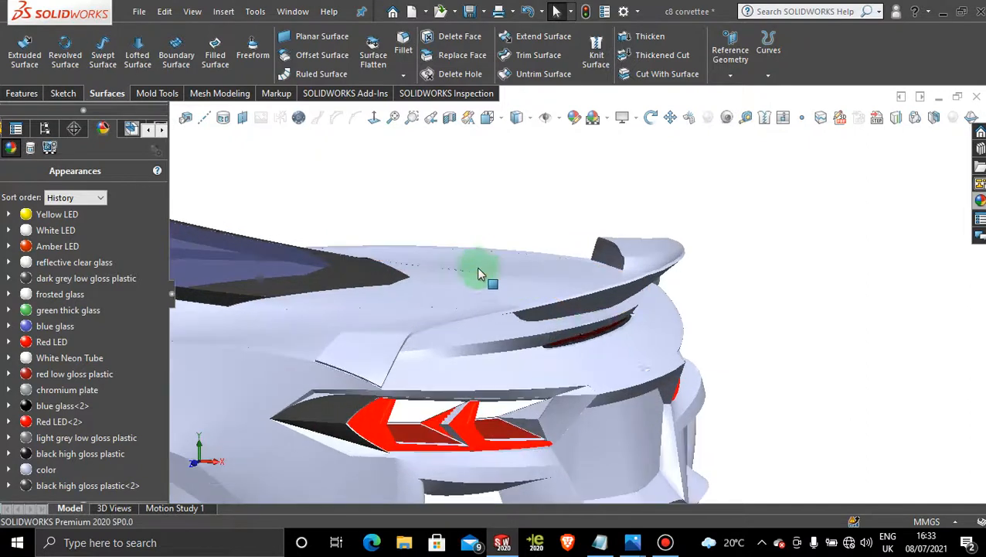
Copy the black high gloss plastic<2> appearance from the rear diffuser onto the whole thickened spoiler feature
scroll(422, 390, up, 5)
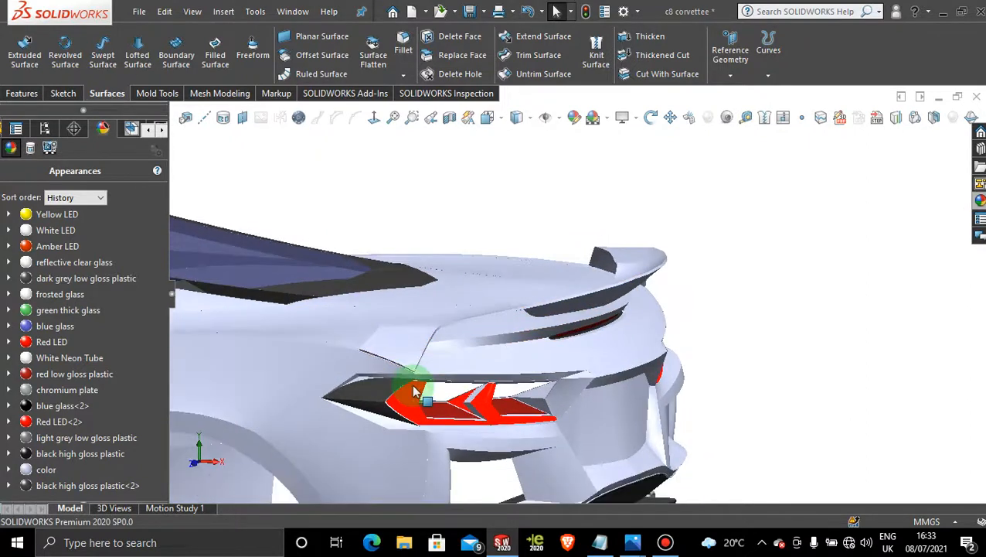
right_click(551, 422)
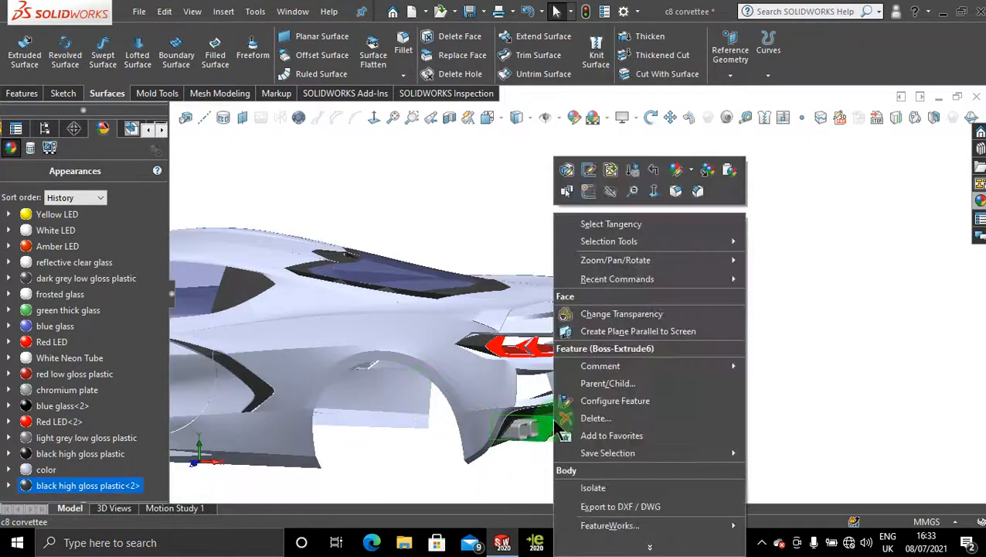
click(719, 177)
scroll(541, 294, down, 3)
right_click(529, 319)
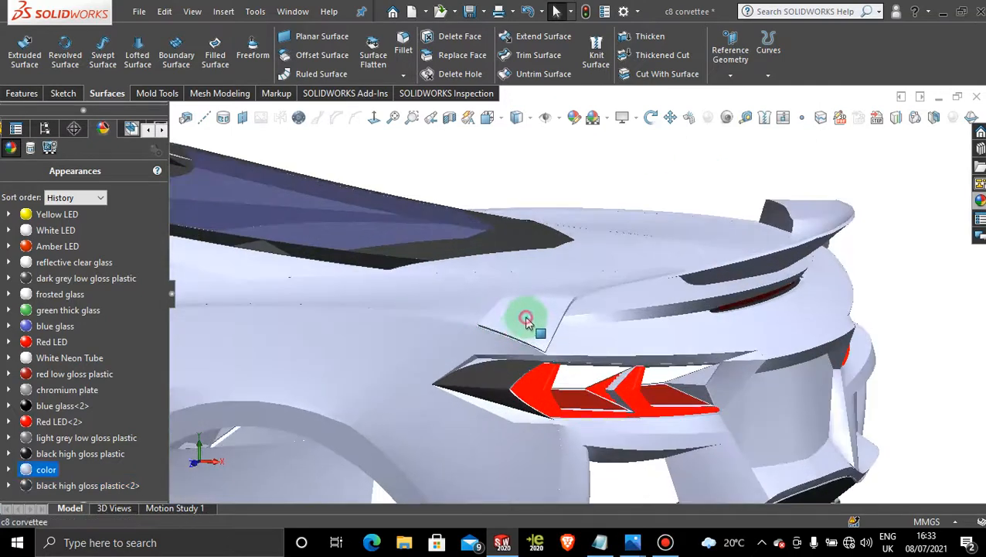
click(680, 187)
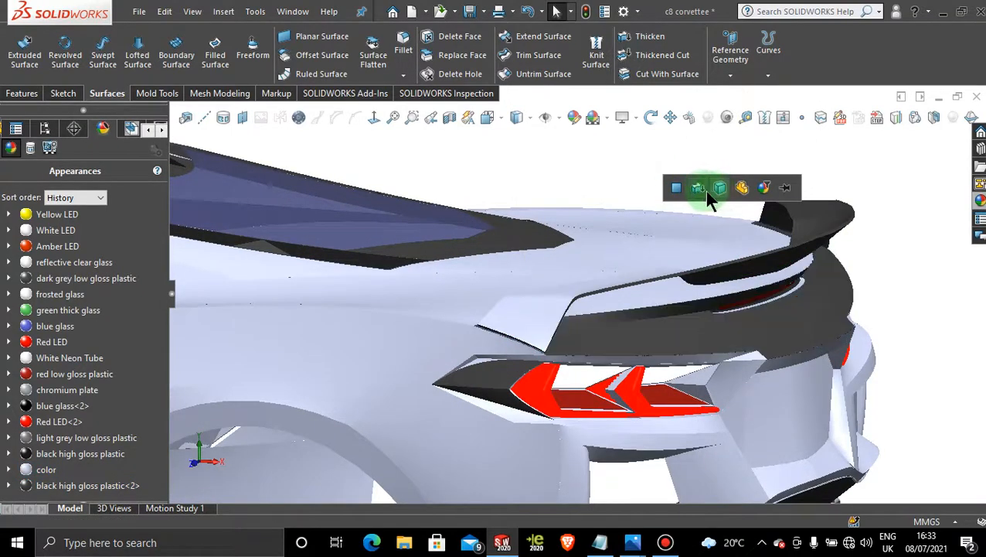
scroll(709, 309, down, 5)
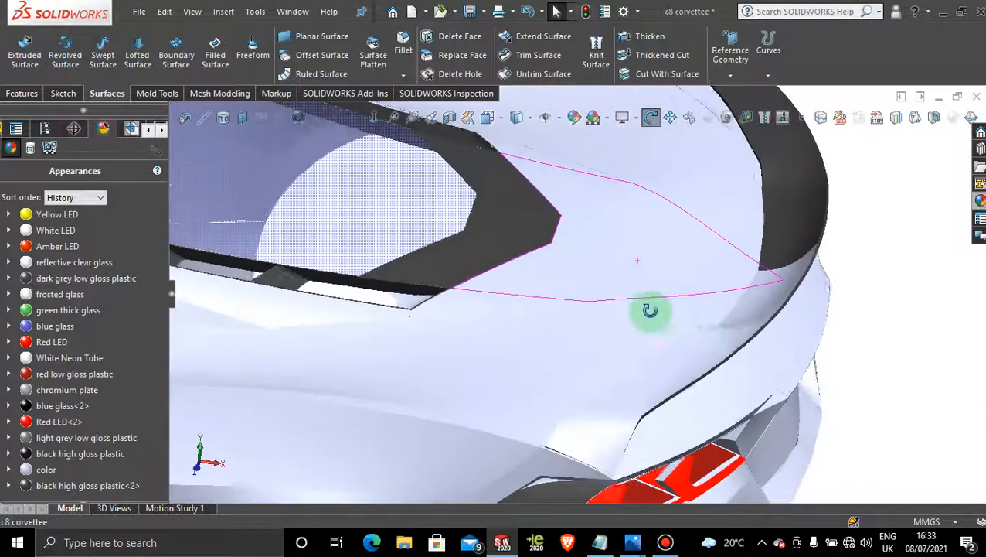
right_click(703, 364)
click(851, 190)
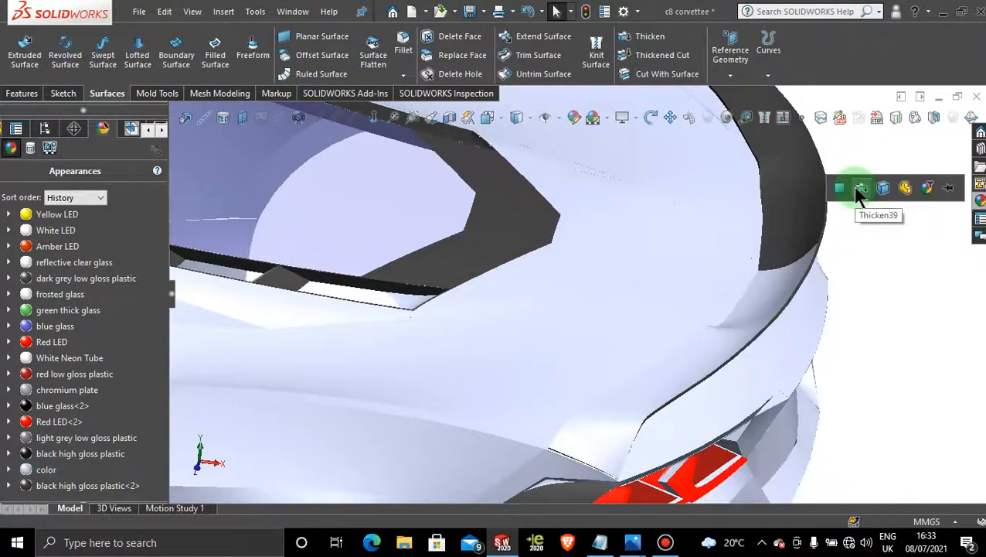
Inspect the recoloured spoiler from the side and from the rear three-quarter view
middle_drag(775, 330, 550, 324)
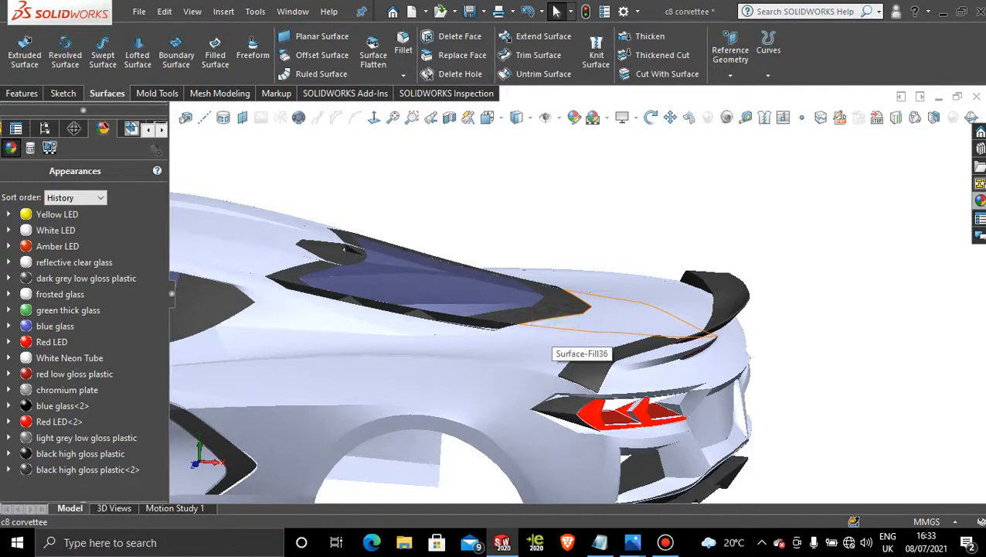
middle_drag(775, 374, 697, 361)
scroll(758, 302, down, 3)
scroll(429, 447, up, 5)
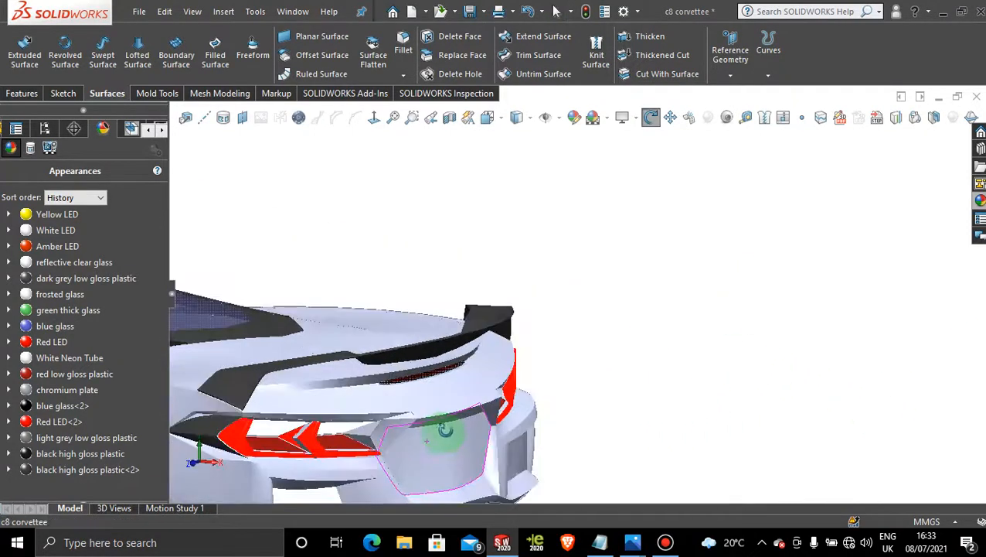
middle_drag(444, 439, 504, 496)
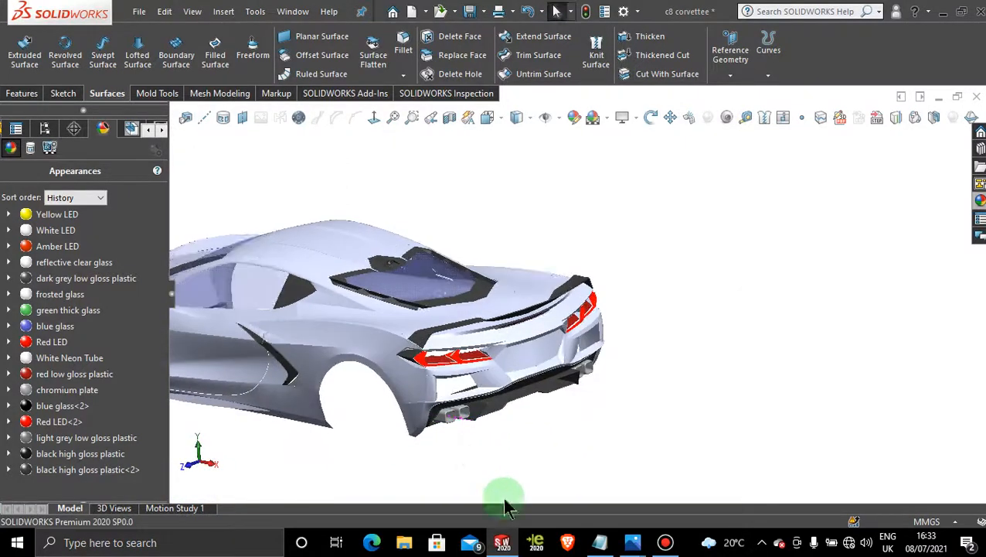
click(665, 542)
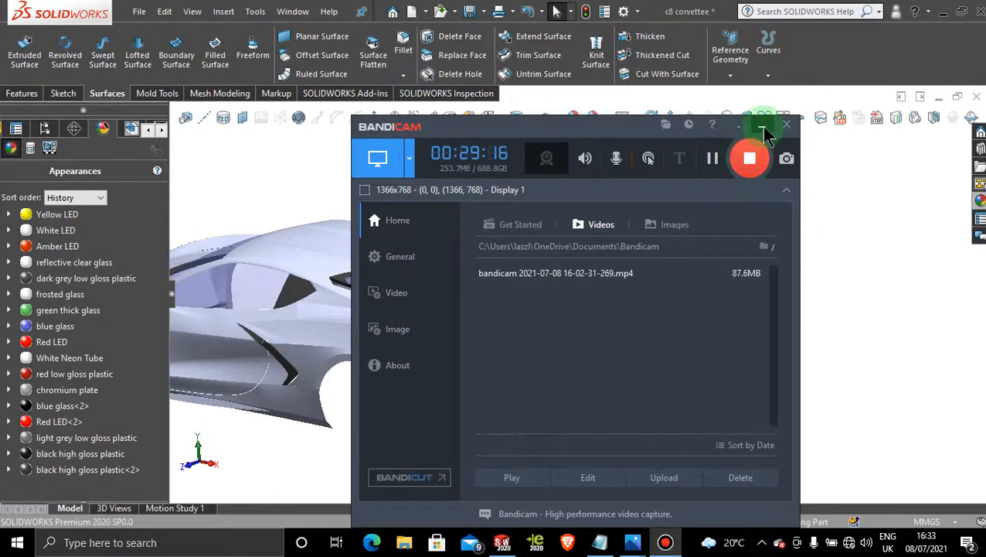
click(762, 125)
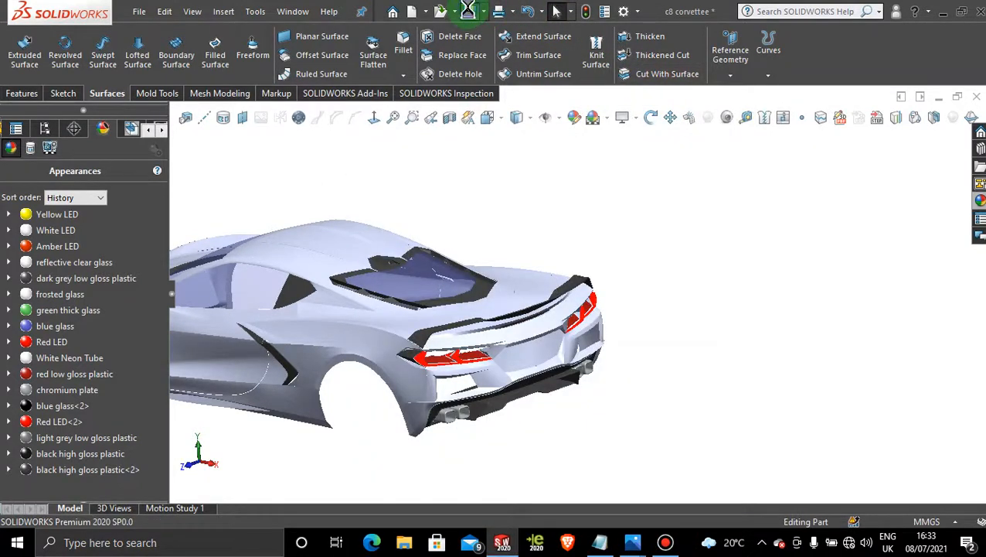
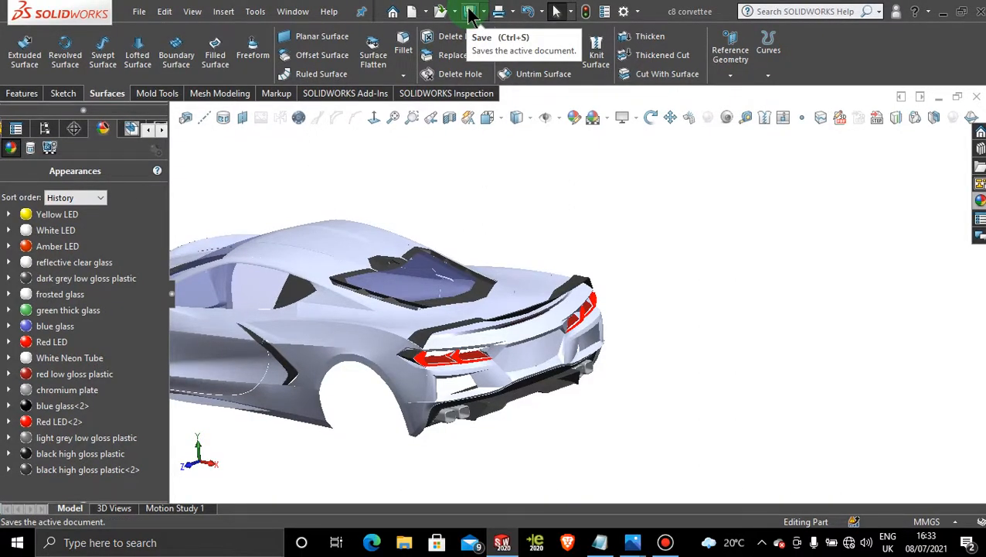
Start a new sketch on the Front Plane and orient the view normal to it
scroll(518, 352, down, 5)
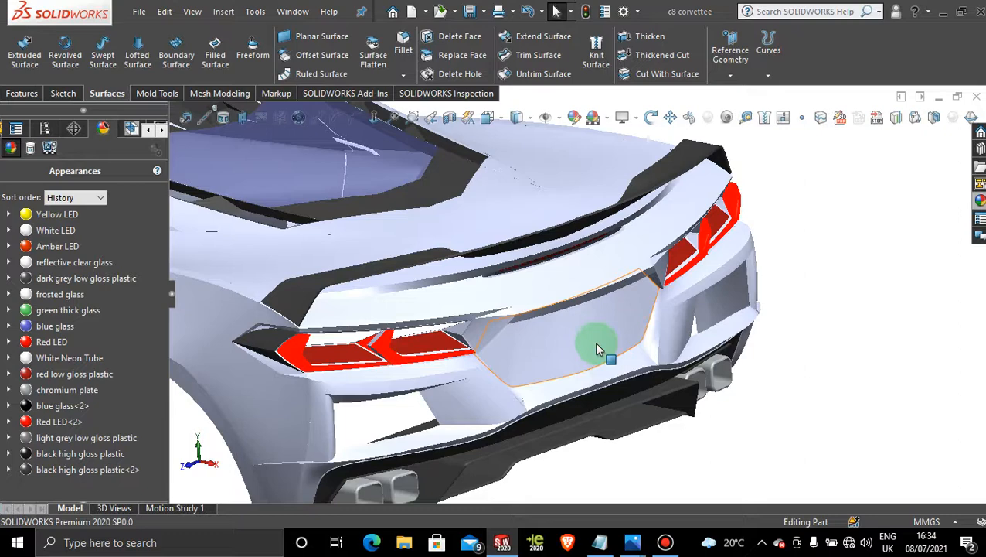
scroll(690, 414, up, 5)
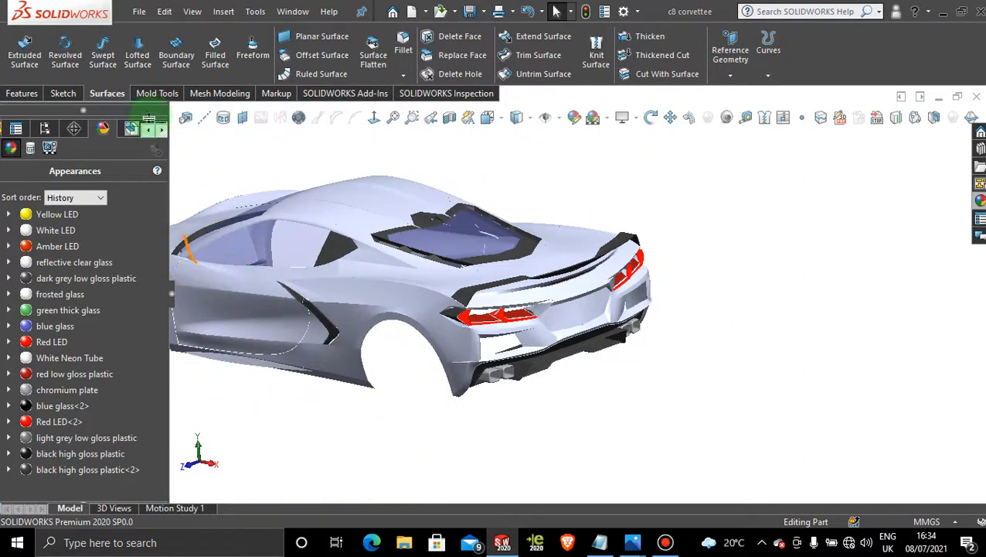
click(148, 129)
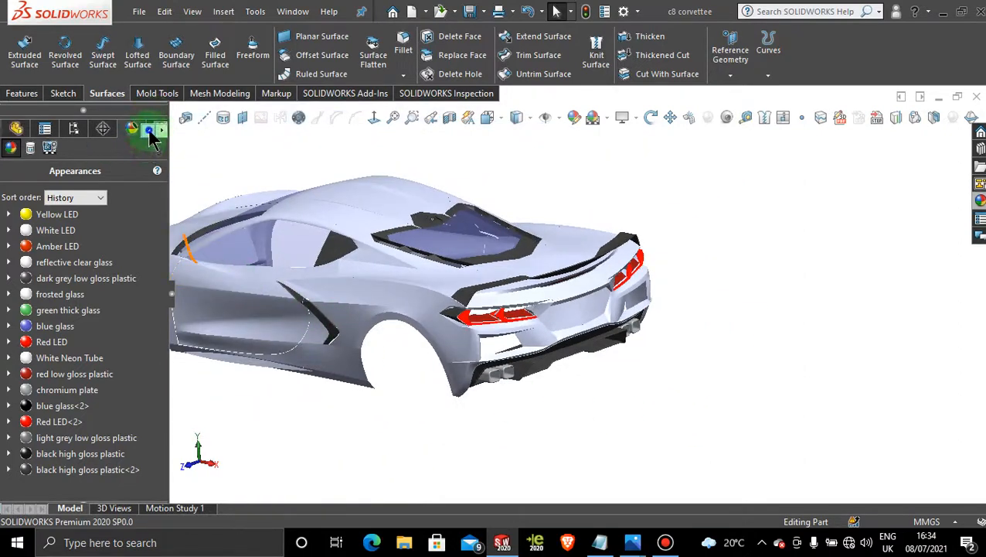
click(16, 127)
scroll(123, 324, up, 1)
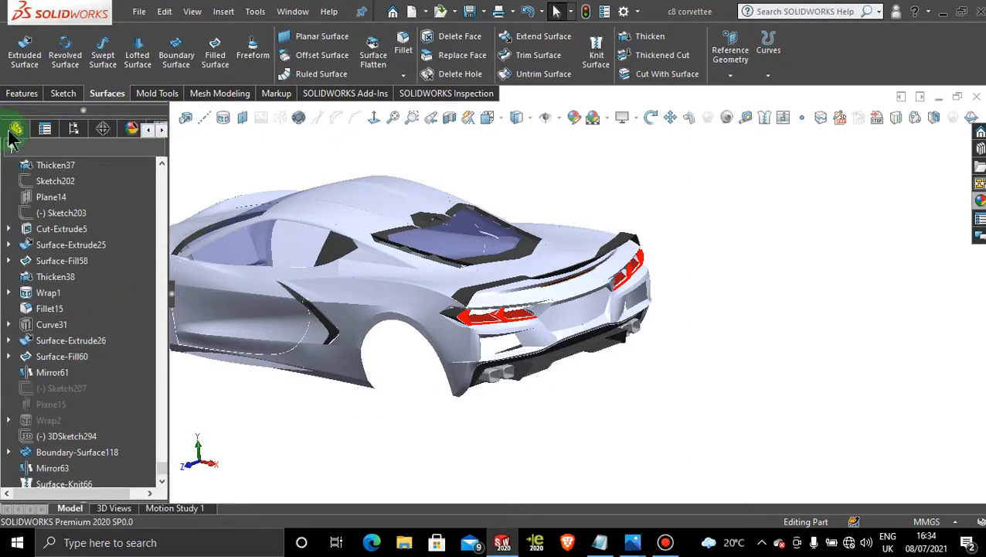
drag(163, 473, 175, 162)
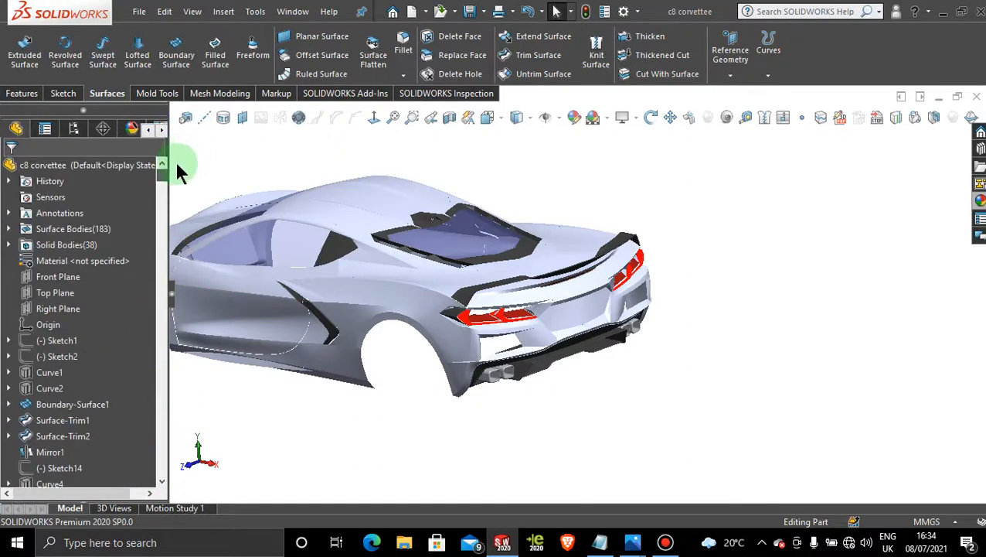
click(62, 278)
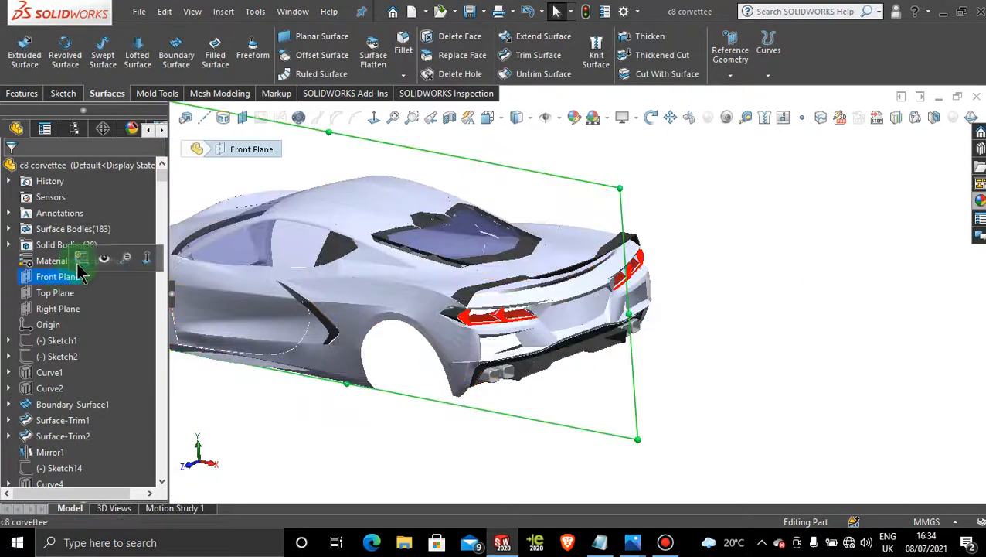
click(91, 261)
click(374, 122)
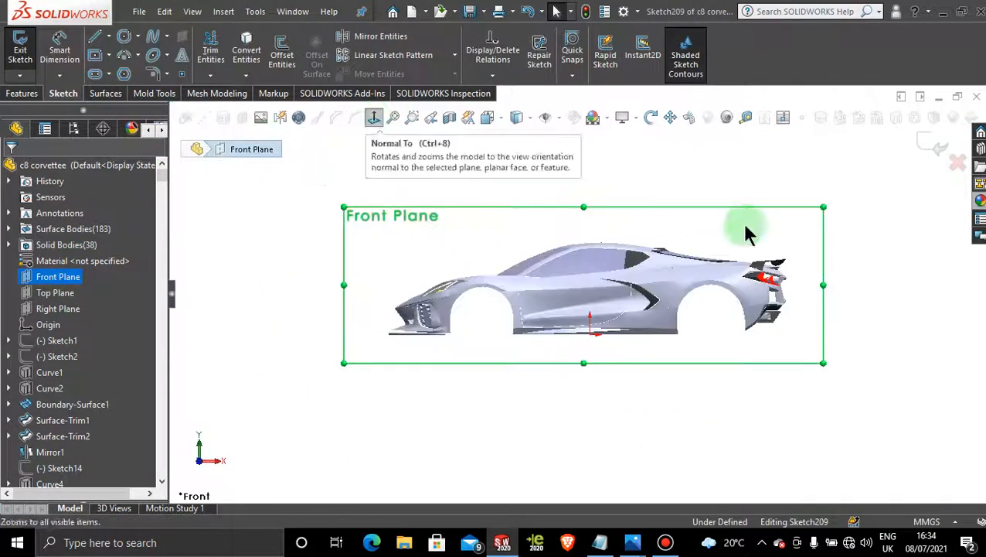
Sketch a horizontal construction centerline about 77 mm long, running rearward from the edge of the central rear fascia panel
scroll(705, 292, down, 5)
scroll(703, 292, down, 2)
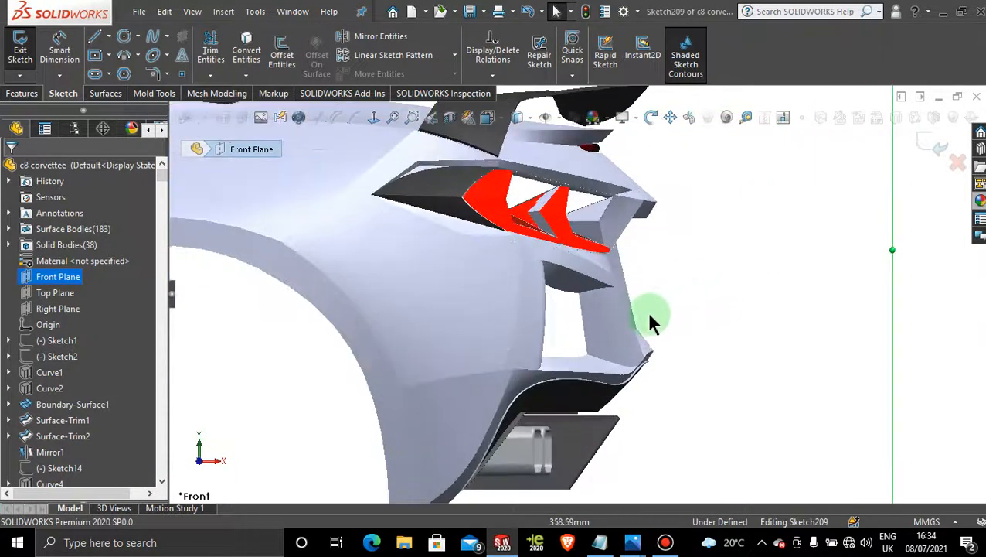
click(630, 298)
click(208, 46)
click(108, 36)
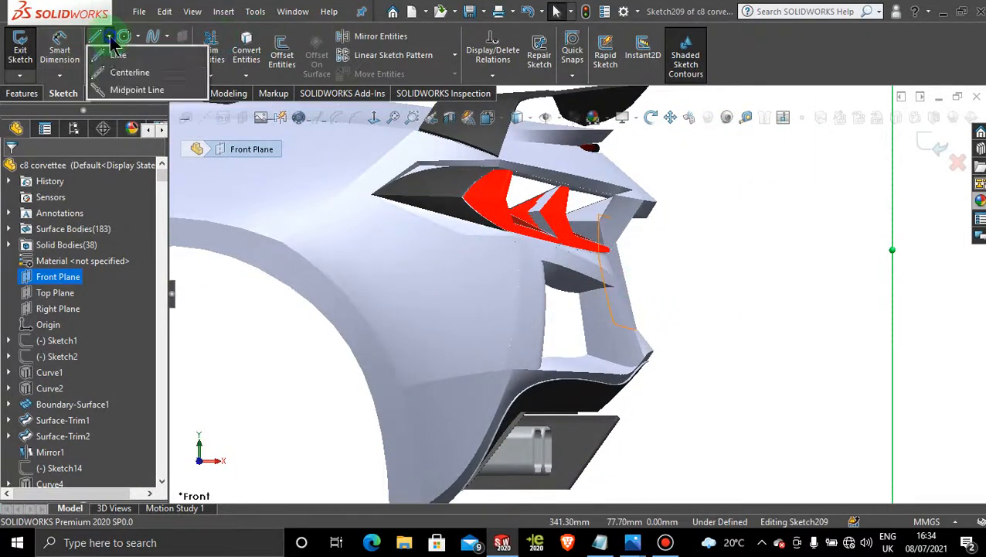
click(137, 70)
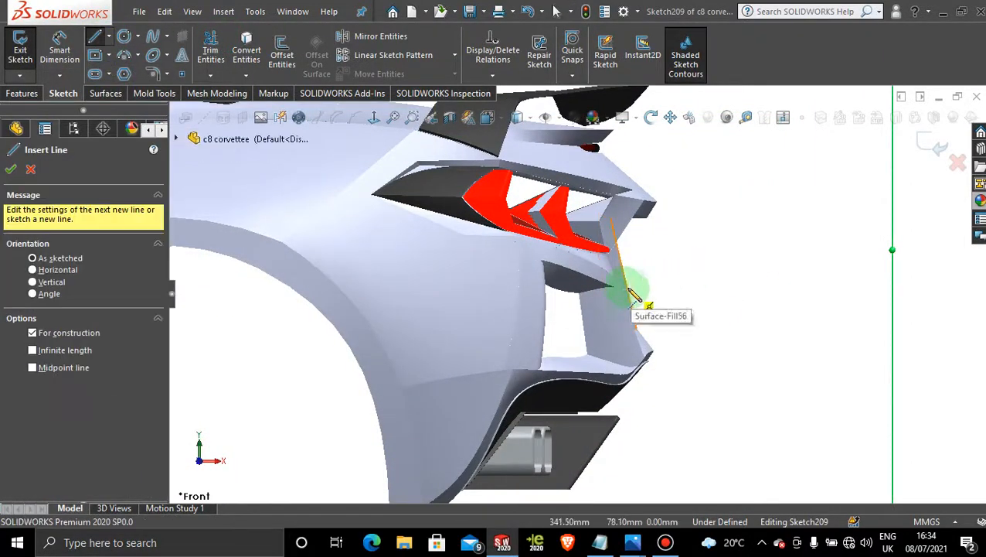
click(633, 290)
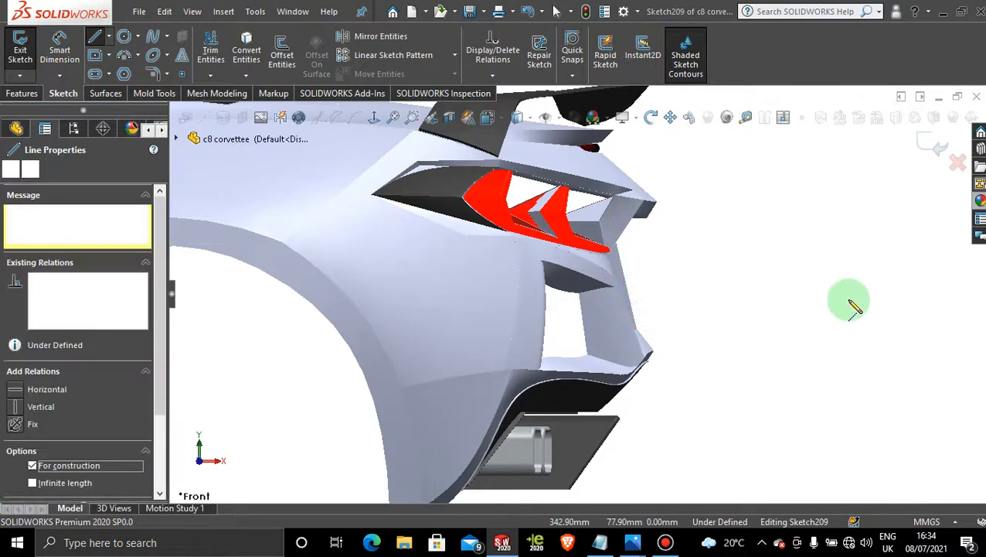
click(910, 288)
key(Escape)
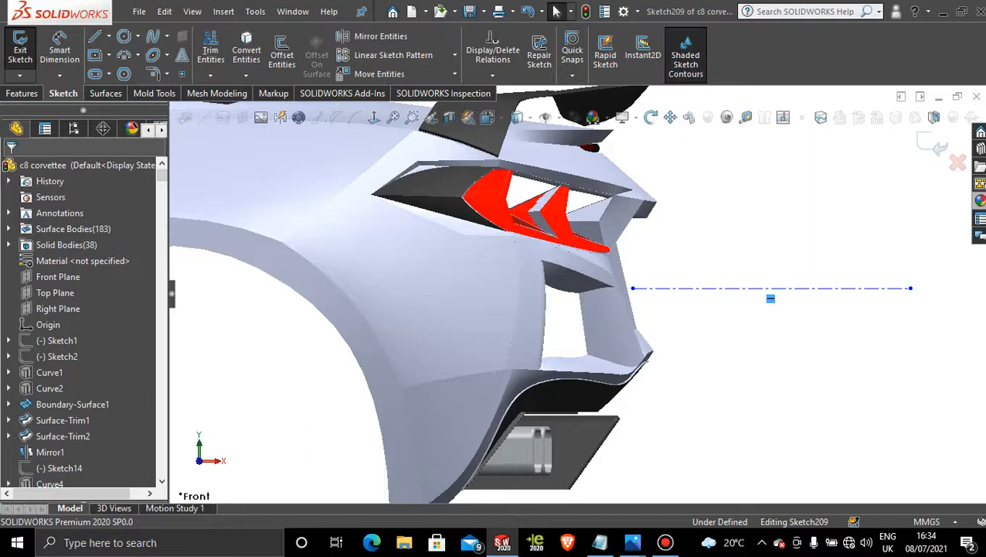
Exit the sketch and create a reference plane perpendicular to the centerline, passing through its outer endpoint
key(p)
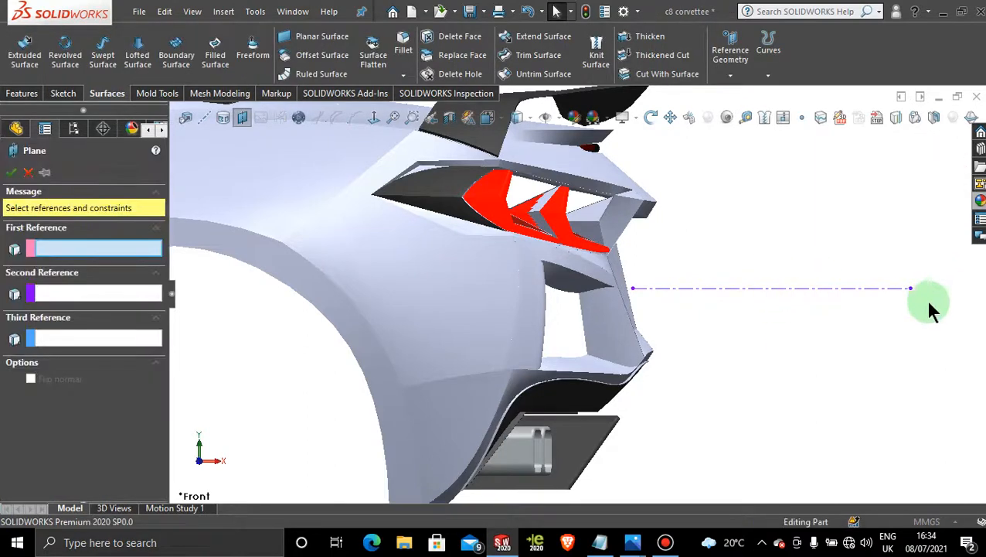
click(843, 290)
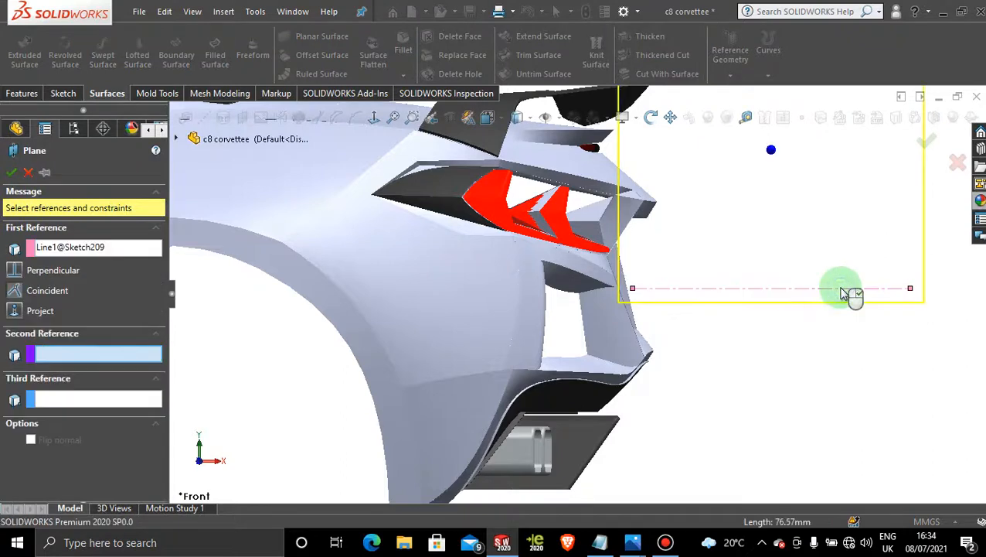
click(912, 290)
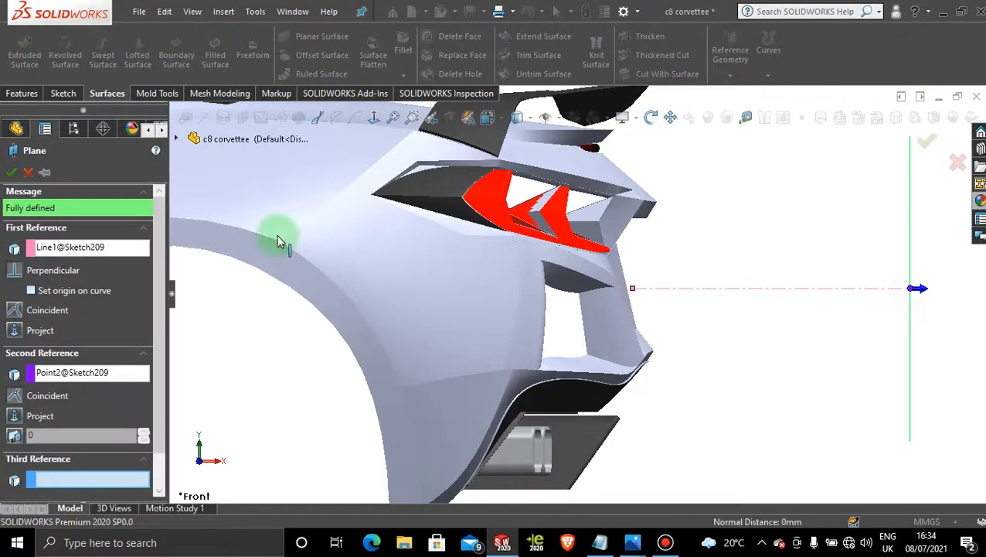
click(11, 173)
Start a new sketch on the plane behind the car and orient the view normal to it
middle_drag(757, 194, 722, 273)
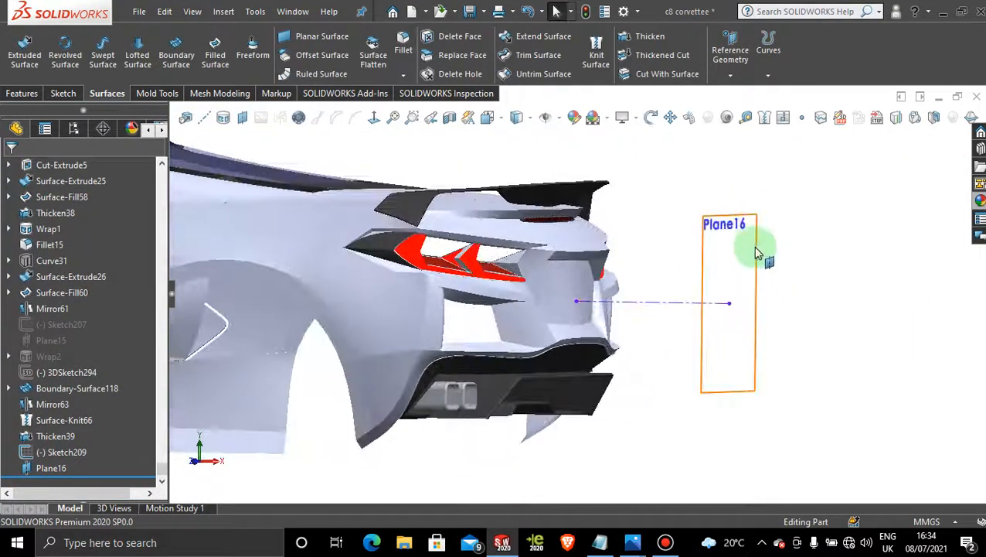
click(752, 248)
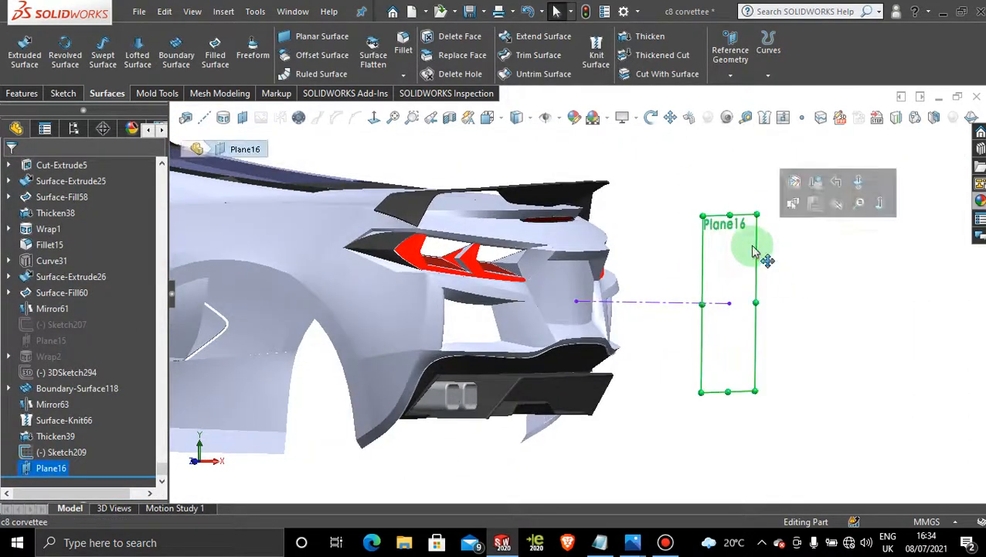
click(808, 210)
click(374, 117)
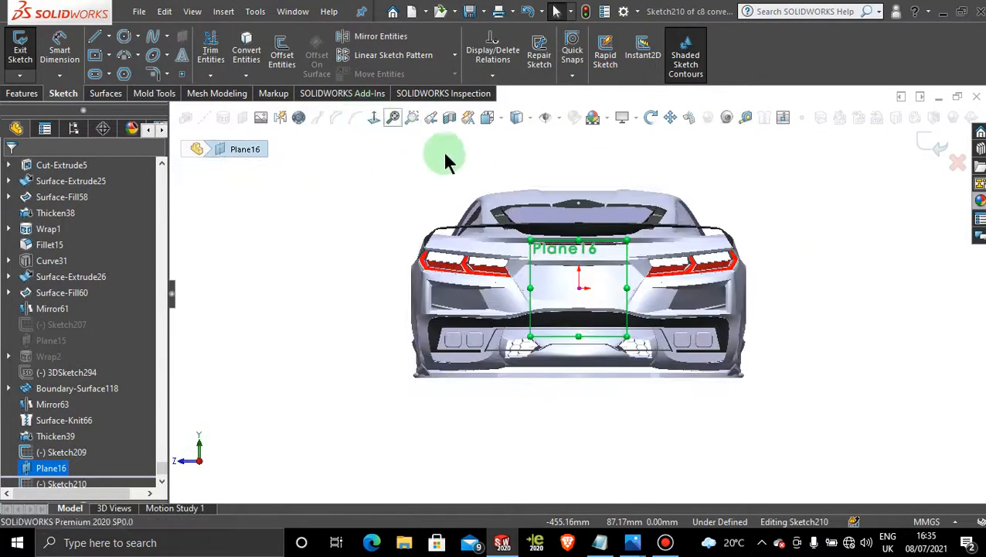
Sketch a center rectangle about 58 by 13 mm, centred directly above the origin over the central rear fascia panel
scroll(604, 277, down, 6)
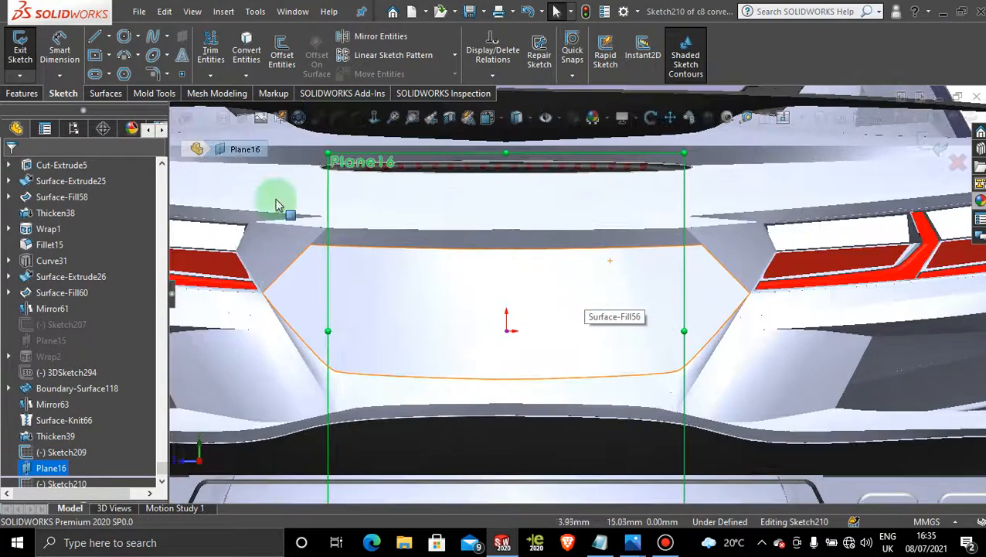
click(109, 56)
click(138, 54)
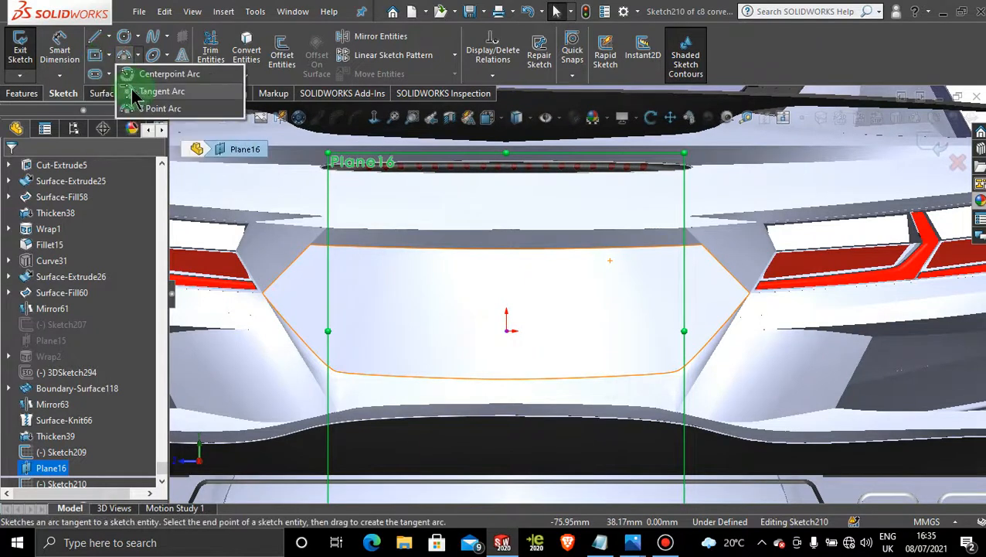
click(109, 56)
click(128, 91)
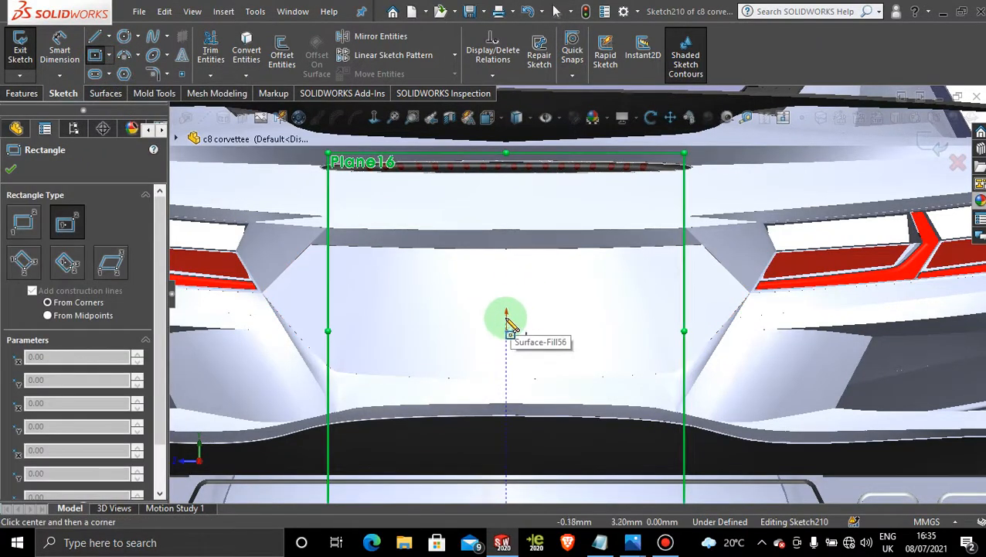
click(507, 317)
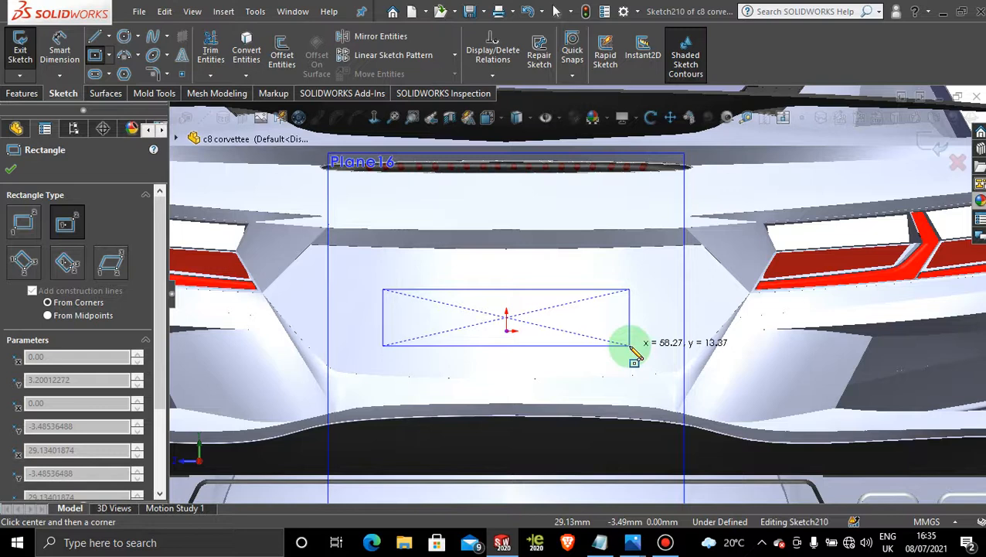
click(630, 344)
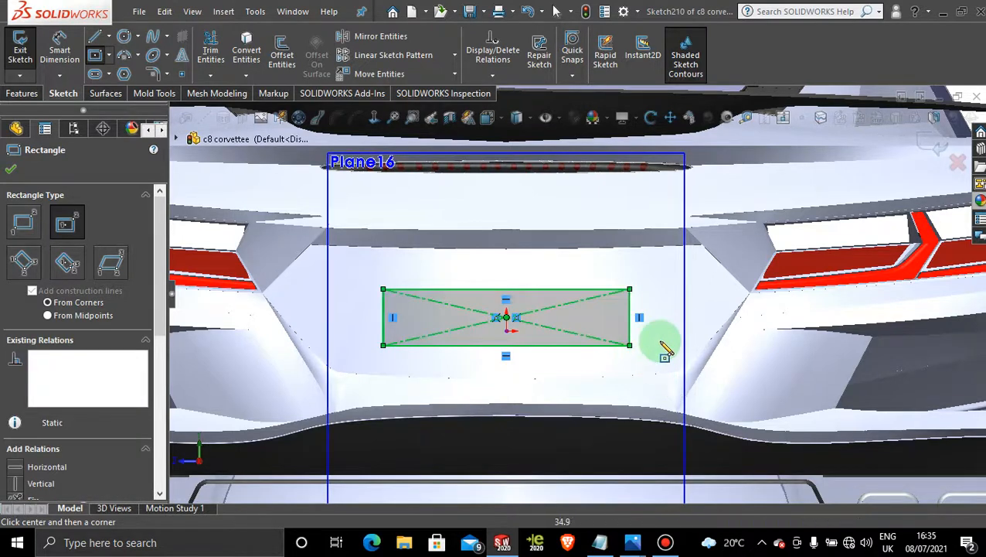
key(Escape)
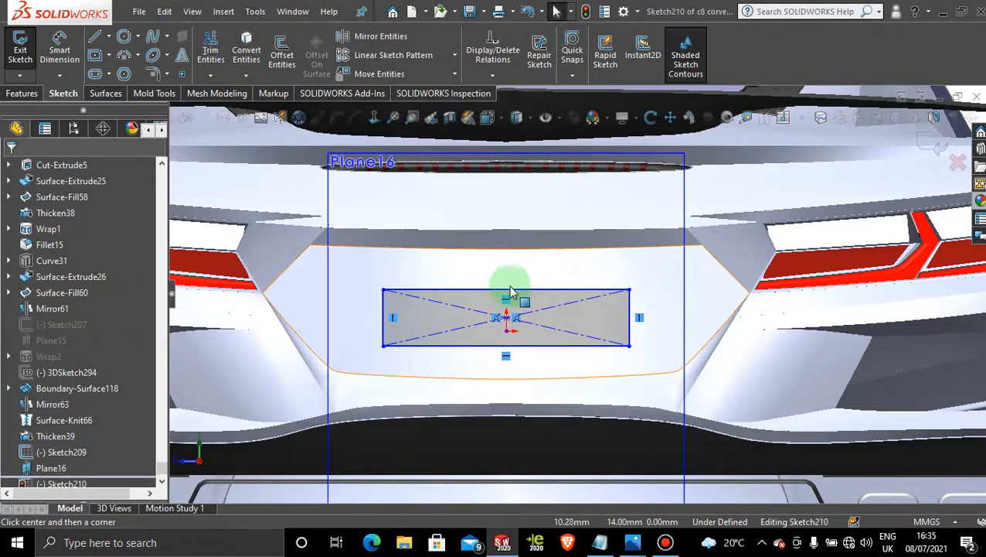
Round all four corners of the rectangle with 2 mm sketch fillets and exit the sketch
mouse_move(630, 541)
mouse_move(801, 462)
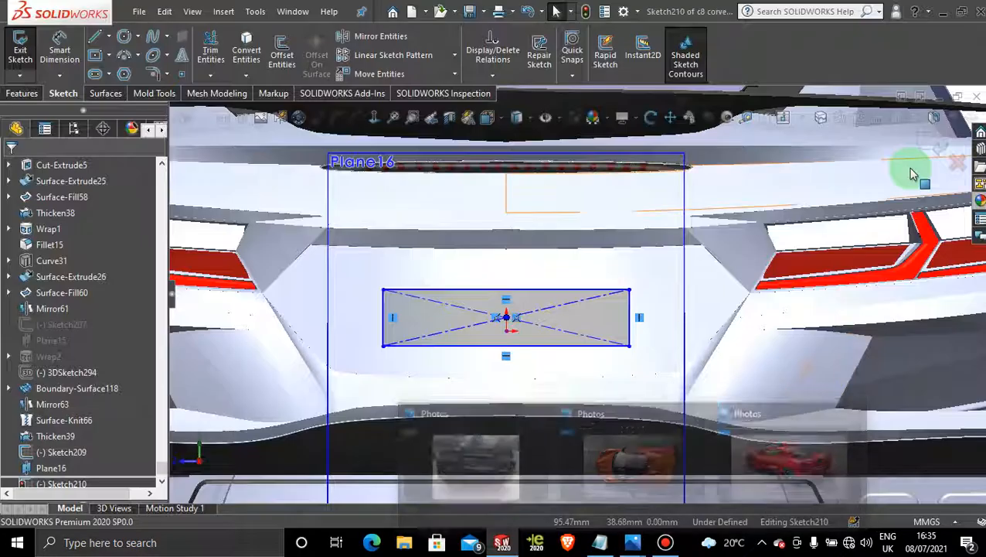
click(153, 73)
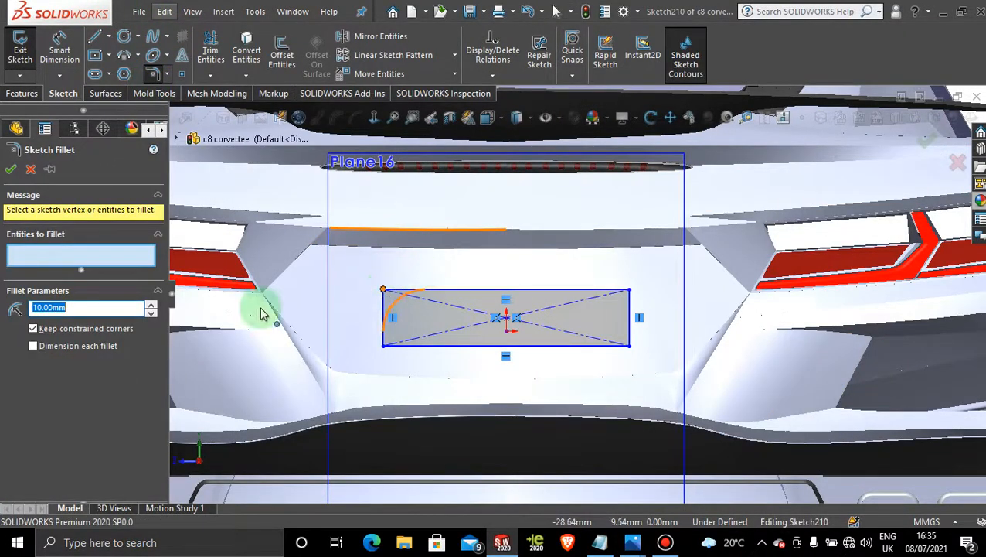
text(2)
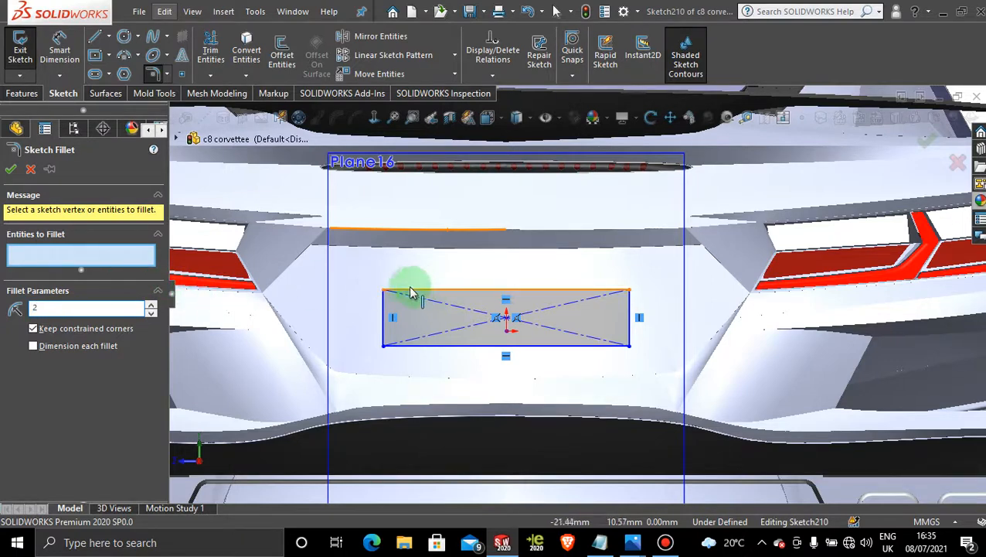
click(385, 294)
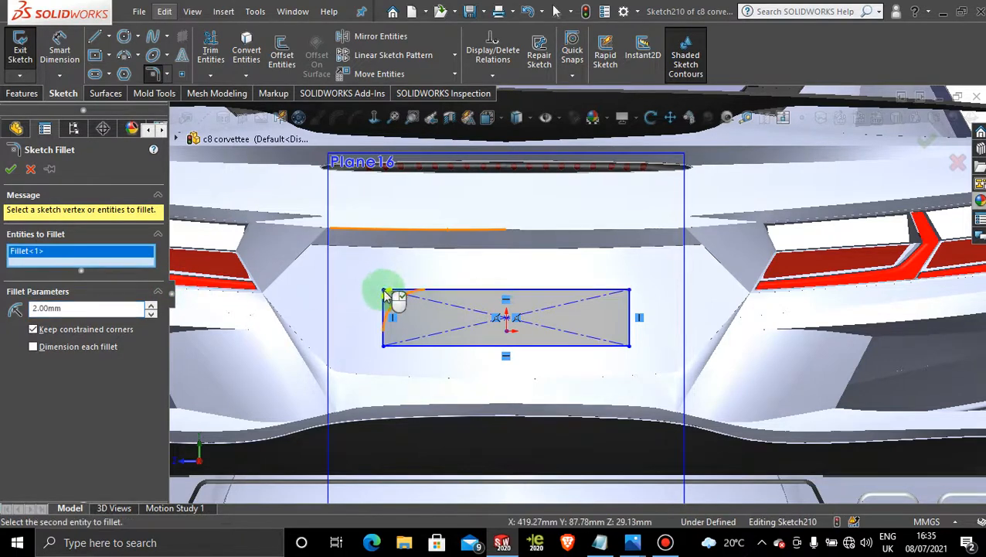
click(632, 292)
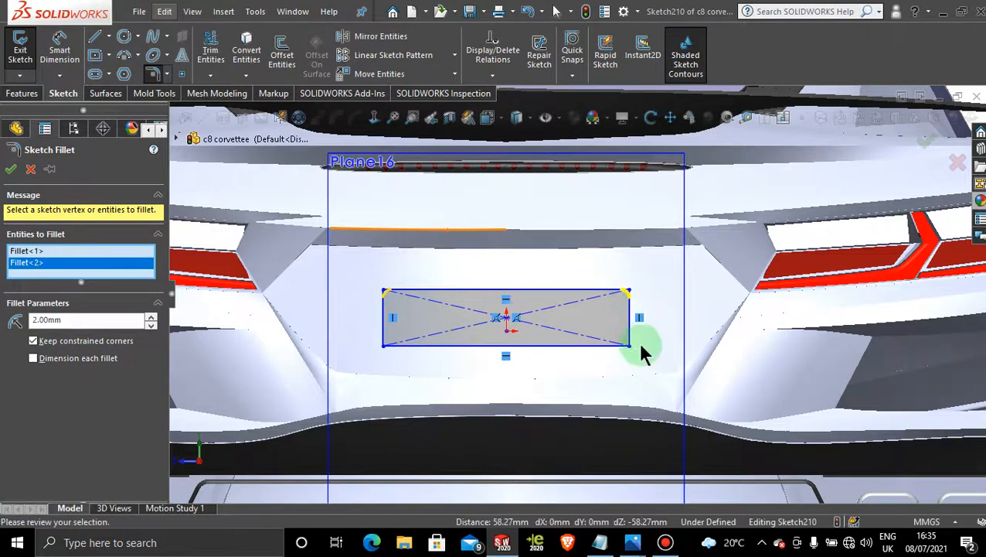
click(632, 346)
click(384, 348)
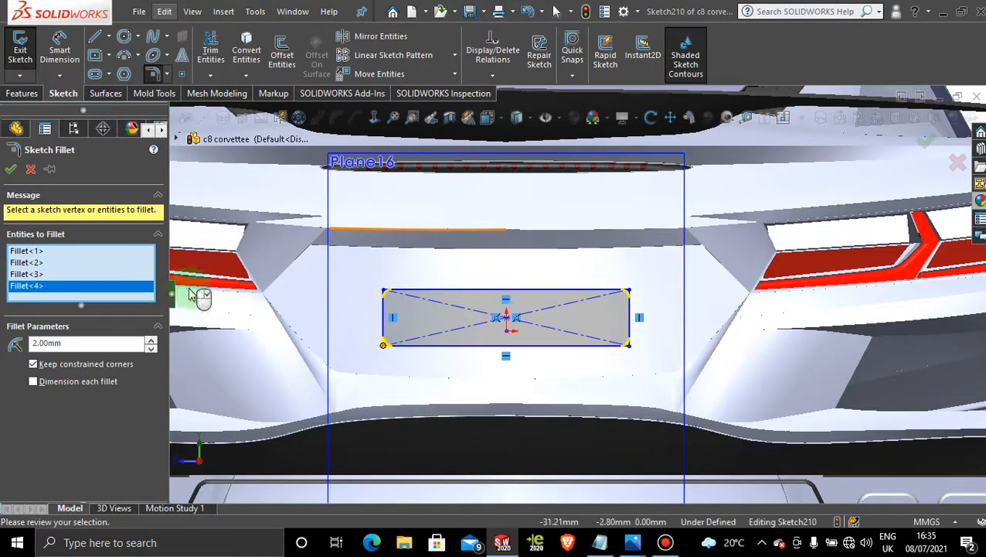
click(10, 169)
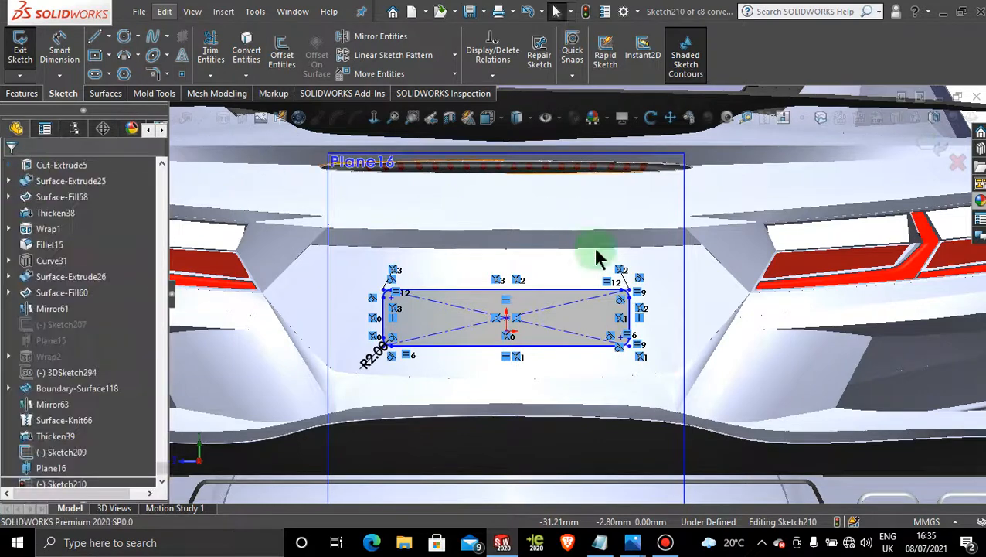
scroll(661, 340, up, 4)
mouse_move(546, 331)
middle_down()
mouse_move(880, 397)
mouse_move(839, 369)
middle_up()
scroll(806, 293, down, 5)
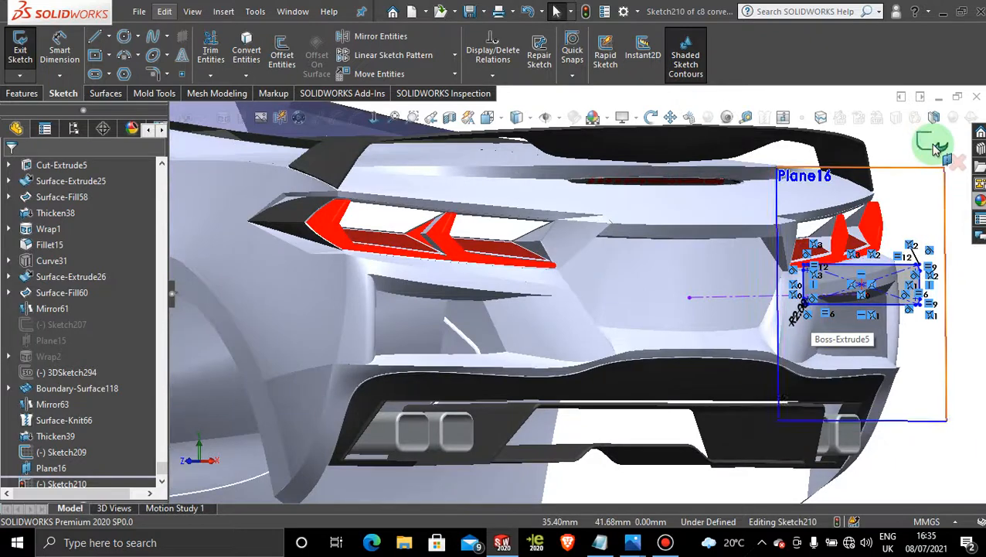
click(933, 144)
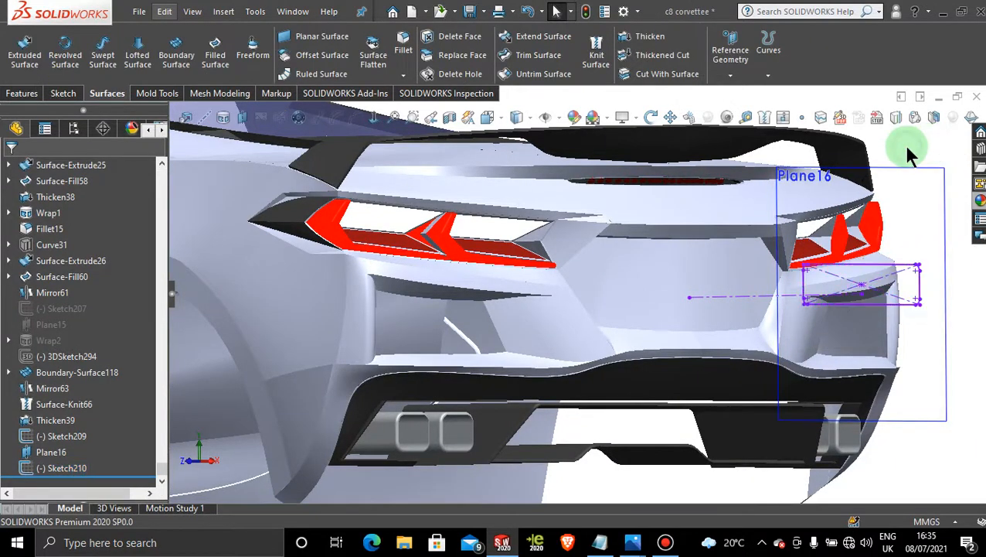
Create a projected curve of the rounded rectangle on the central rear fascia face, using sketch on faces with reverse projection
click(897, 121)
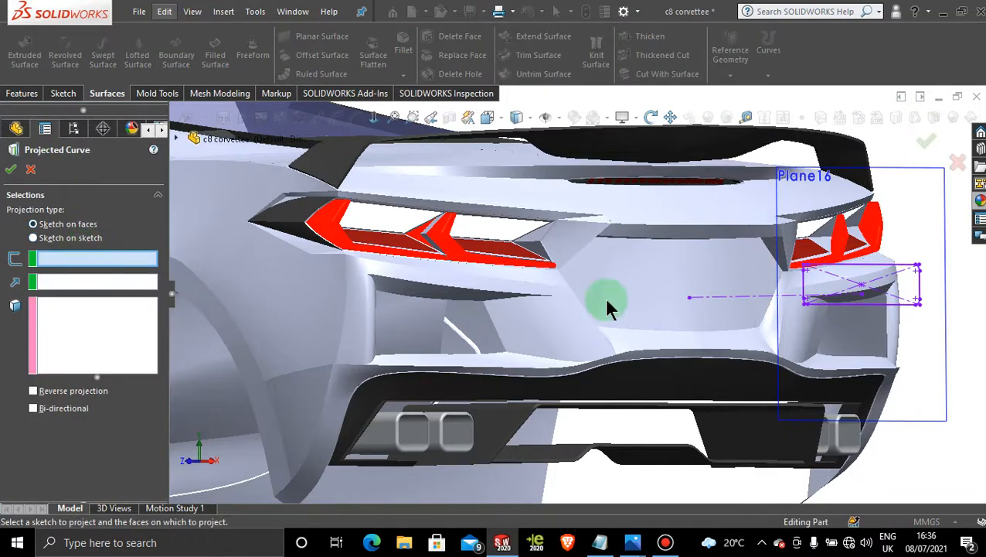
click(867, 269)
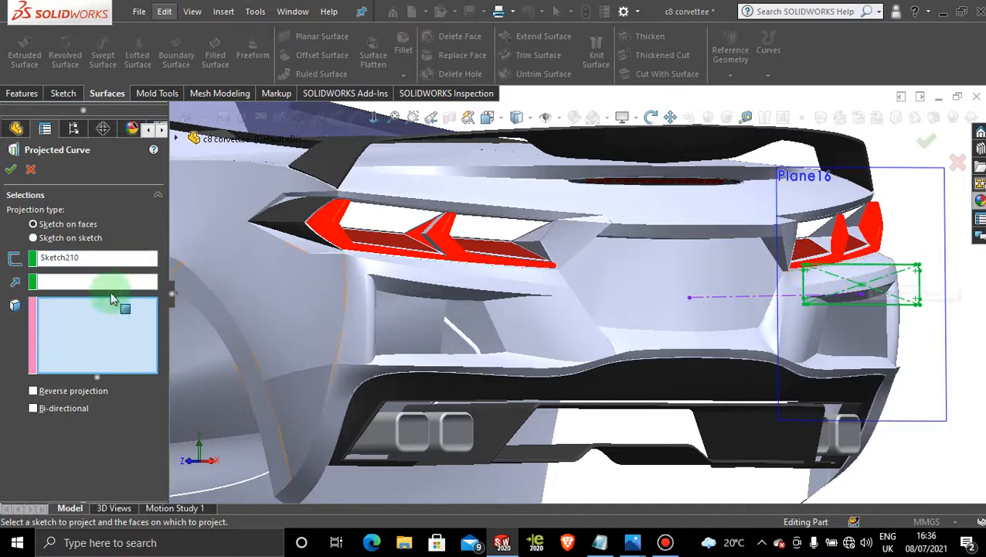
click(619, 272)
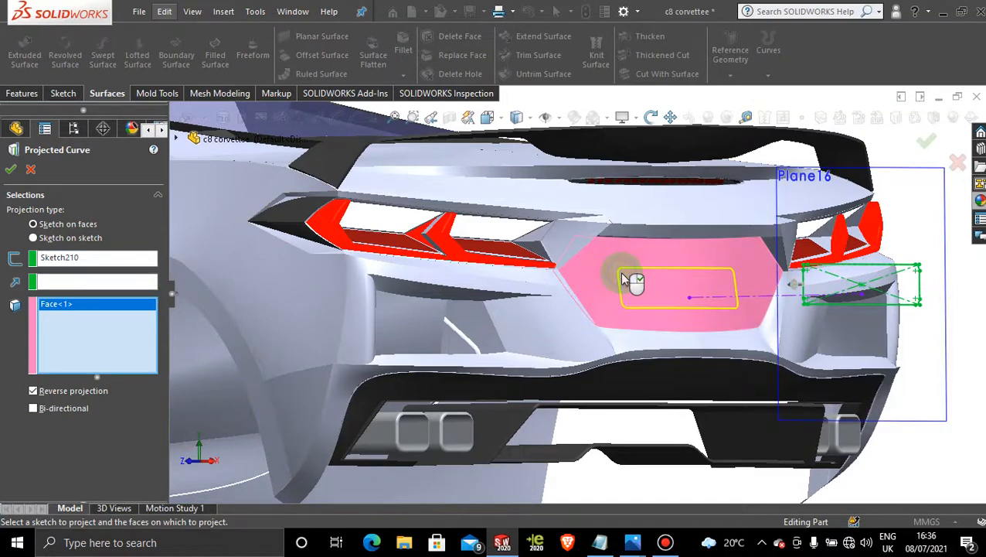
click(11, 170)
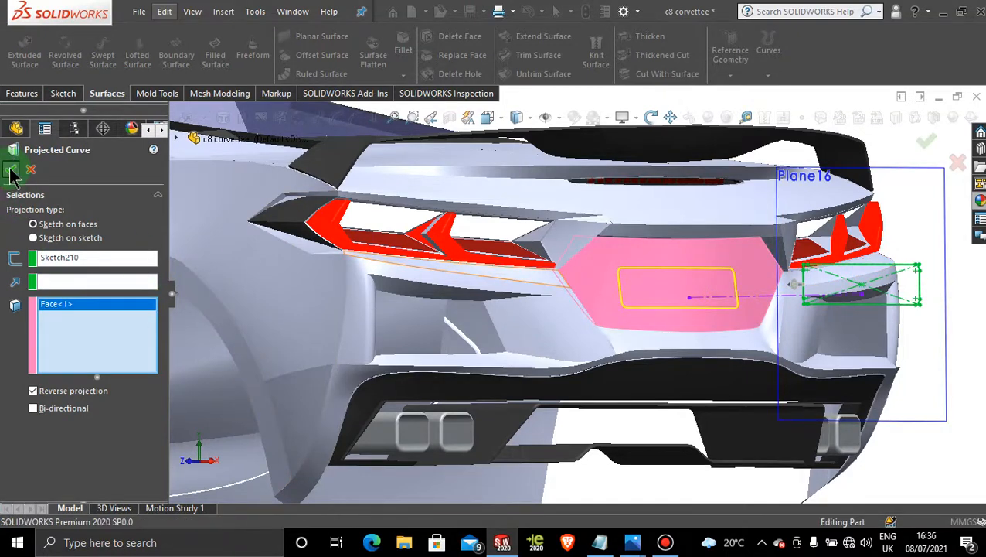
click(955, 301)
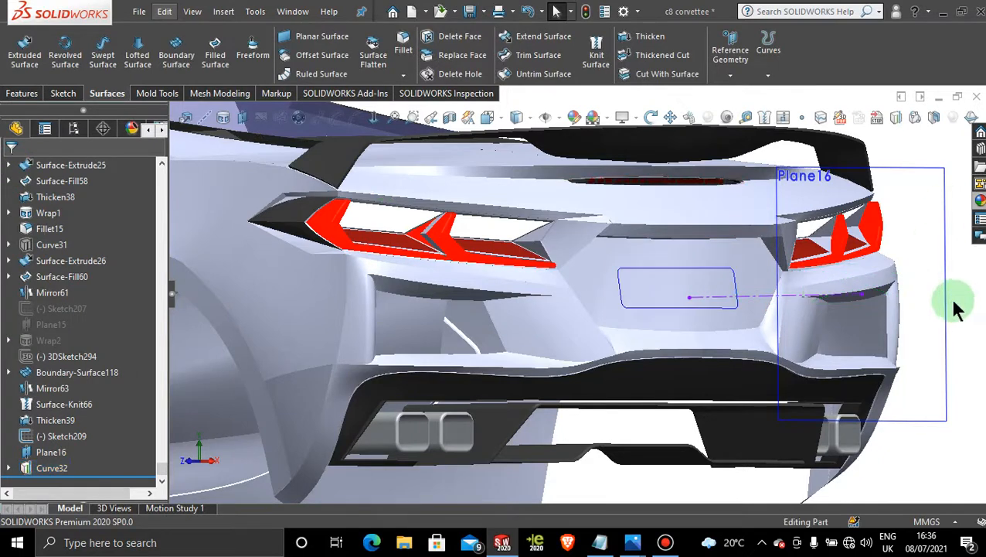
Start a 3D sketch and convert the projected rounded-rectangle curve on the rear fascia into sketch entities
click(66, 93)
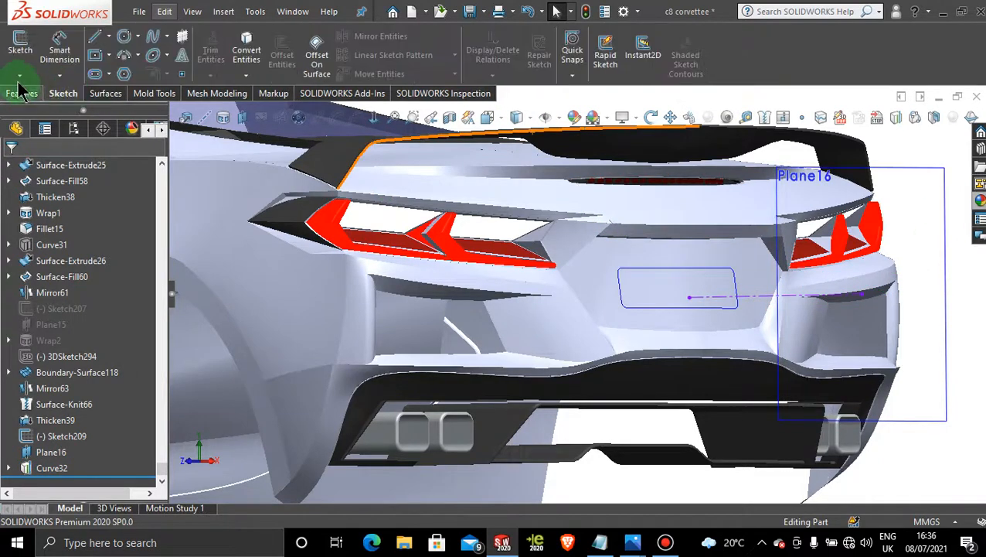
click(21, 75)
click(40, 105)
click(247, 53)
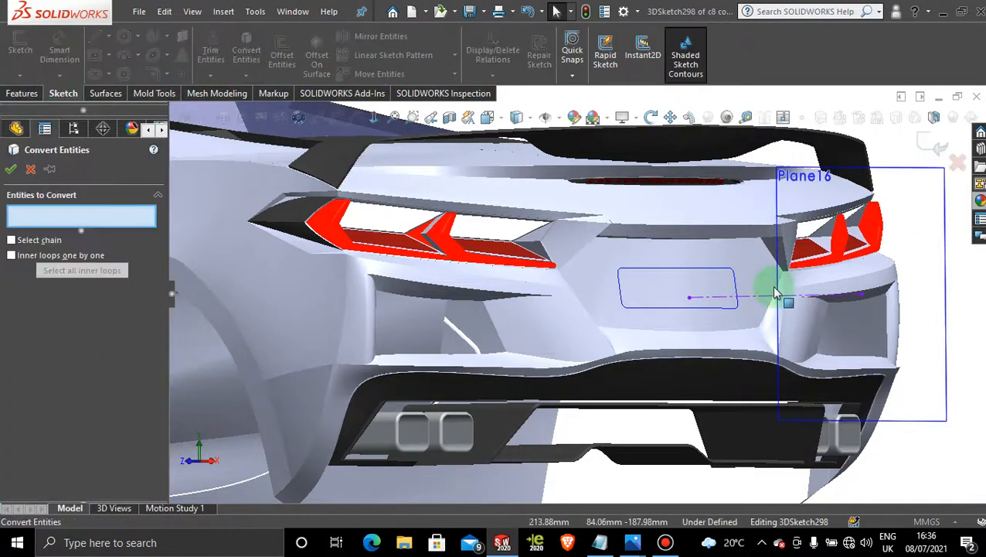
click(719, 268)
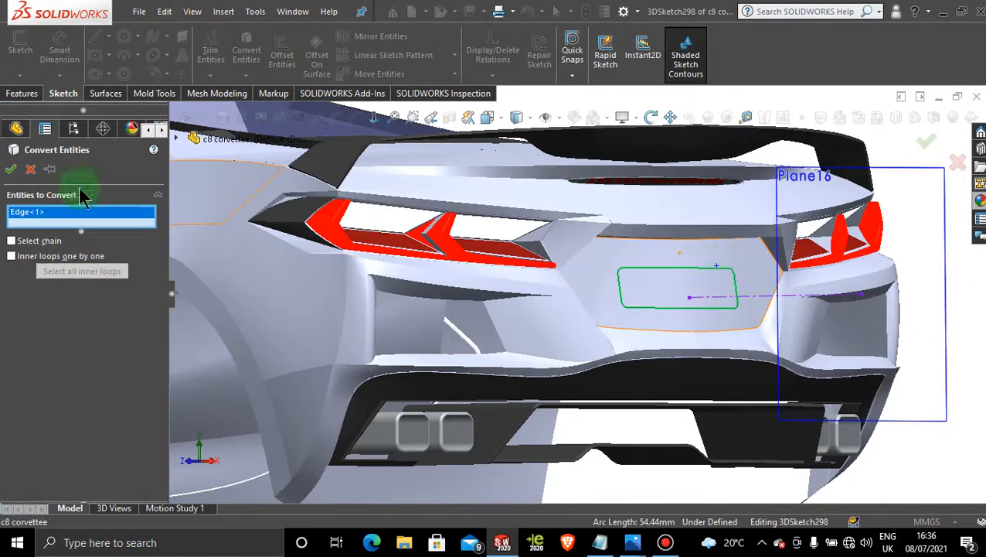
click(10, 169)
scroll(650, 317, down, 2)
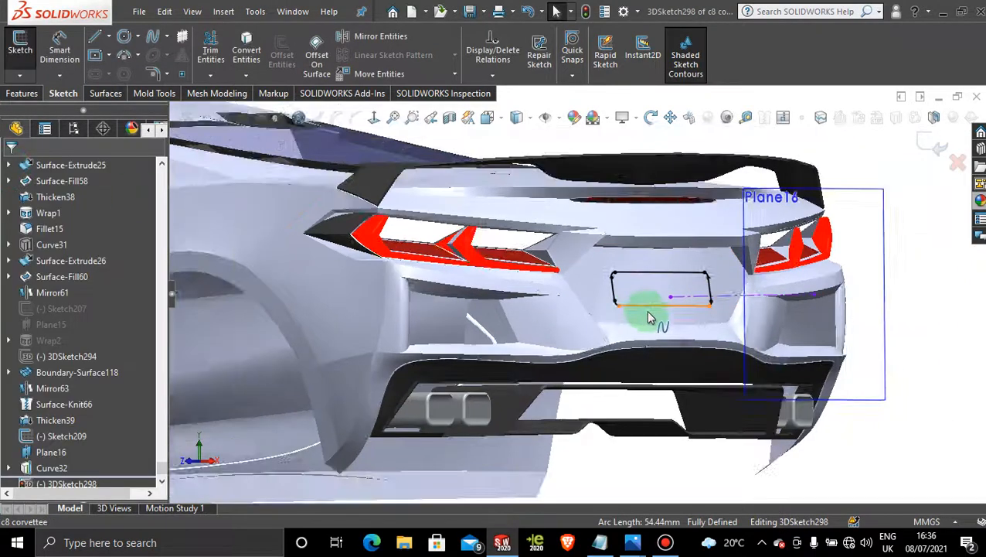
Sketch a construction centerline about 15 mm long along X from the rounded rectangle's upper corner point nearest the taillight, and exit the 3D sketch
scroll(648, 312, up, 4)
middle_drag(619, 285, 636, 282)
scroll(571, 283, down, 4)
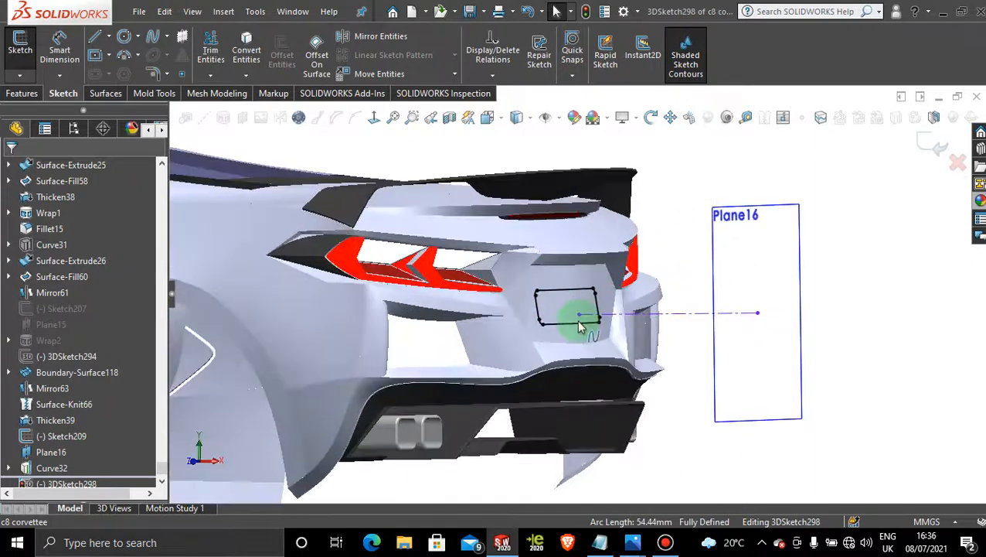
scroll(580, 326, down, 3)
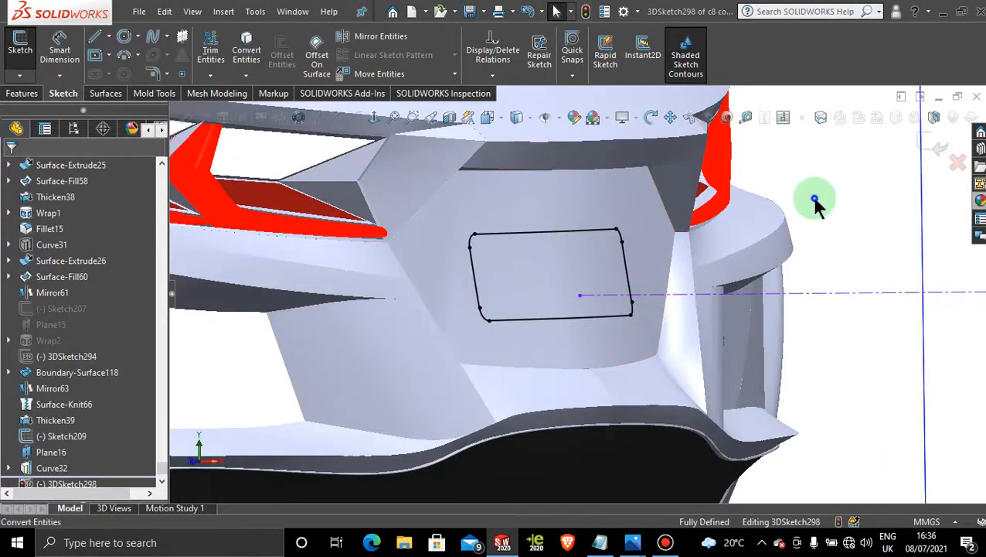
right_click(923, 247)
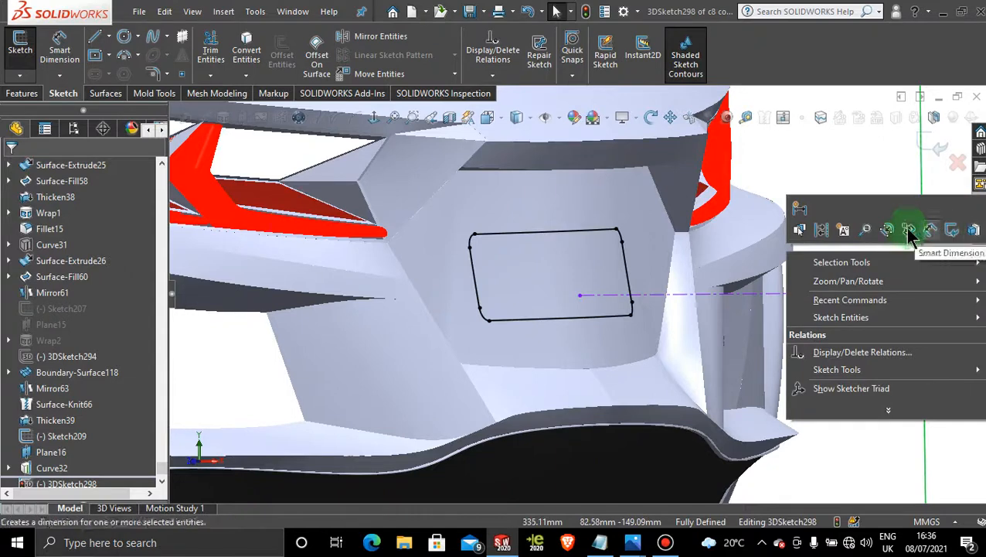
click(828, 178)
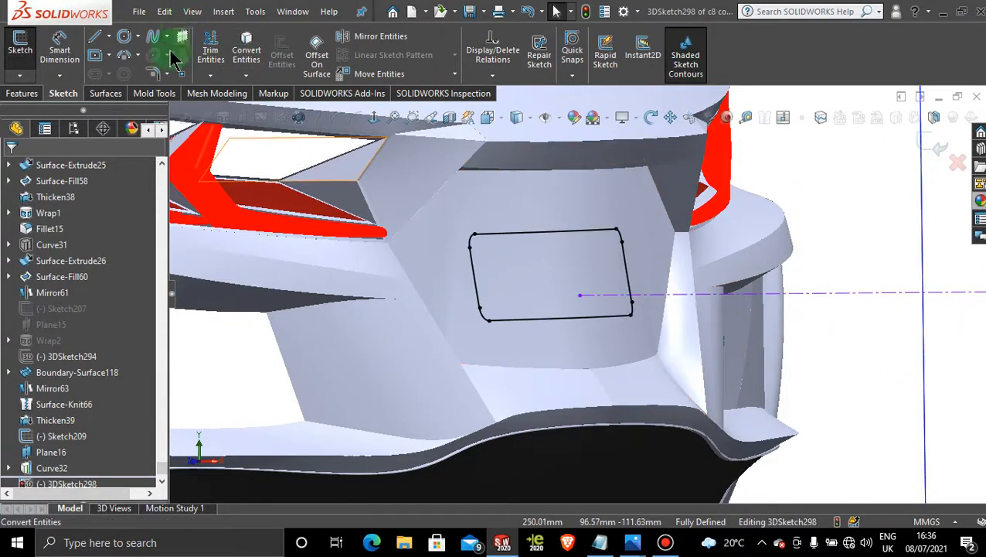
click(109, 38)
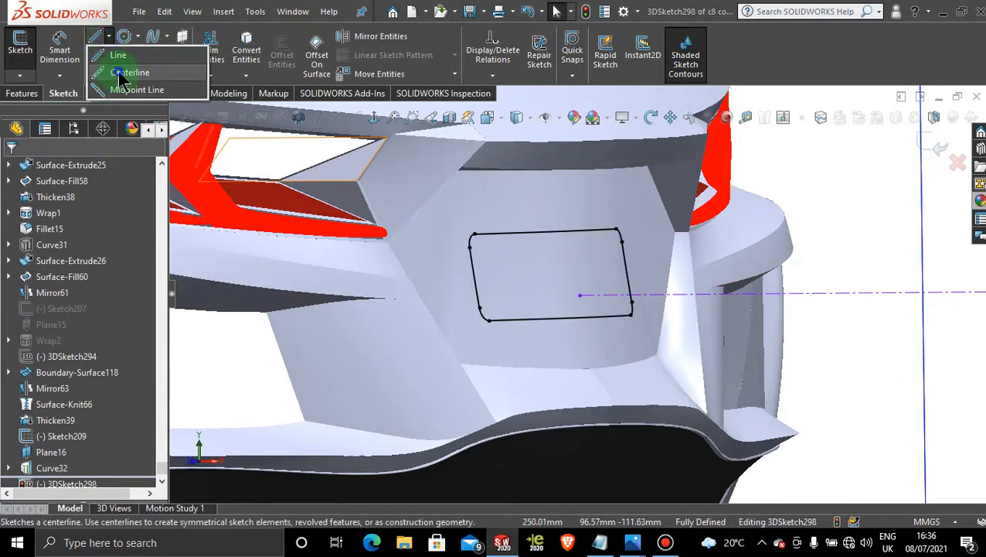
click(125, 73)
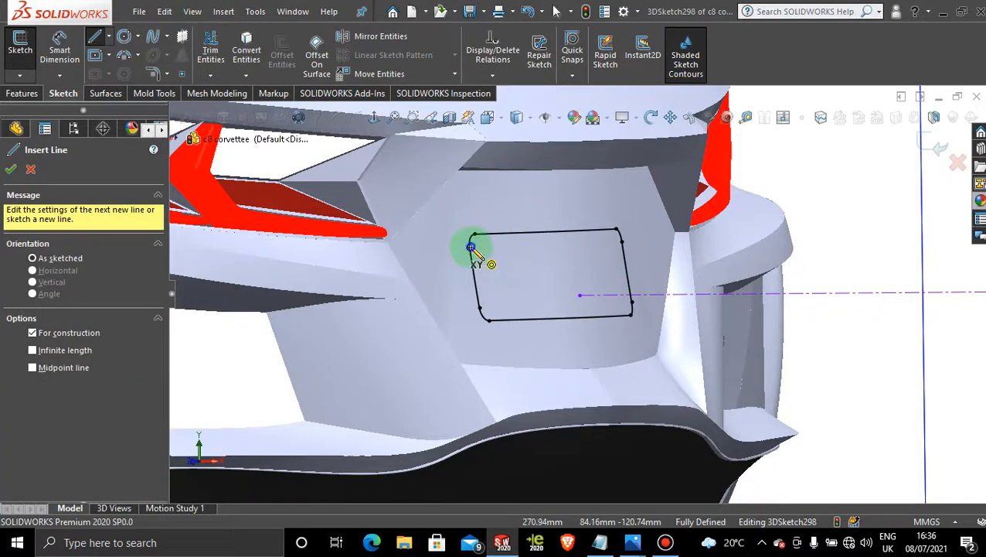
click(471, 247)
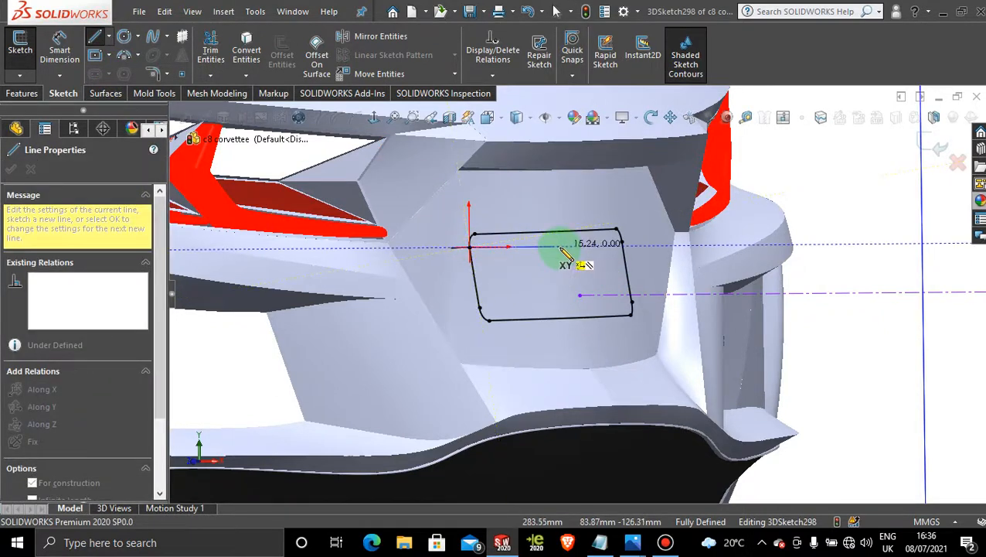
click(559, 246)
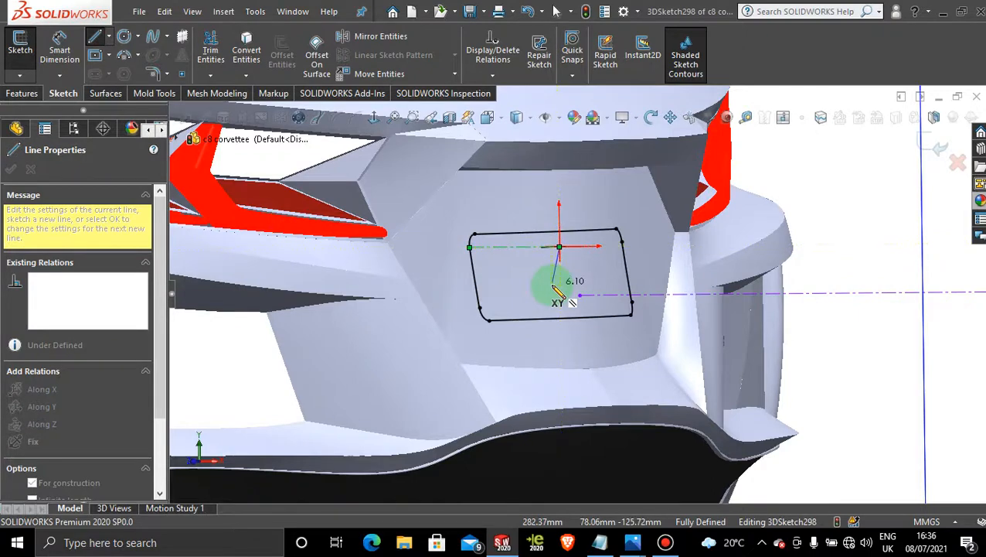
key(Escape)
key(Escape)
scroll(554, 289, up, 4)
mouse_move(553, 289)
middle_down()
mouse_move(566, 301)
mouse_move(553, 299)
middle_up()
scroll(611, 274, down, 4)
click(928, 139)
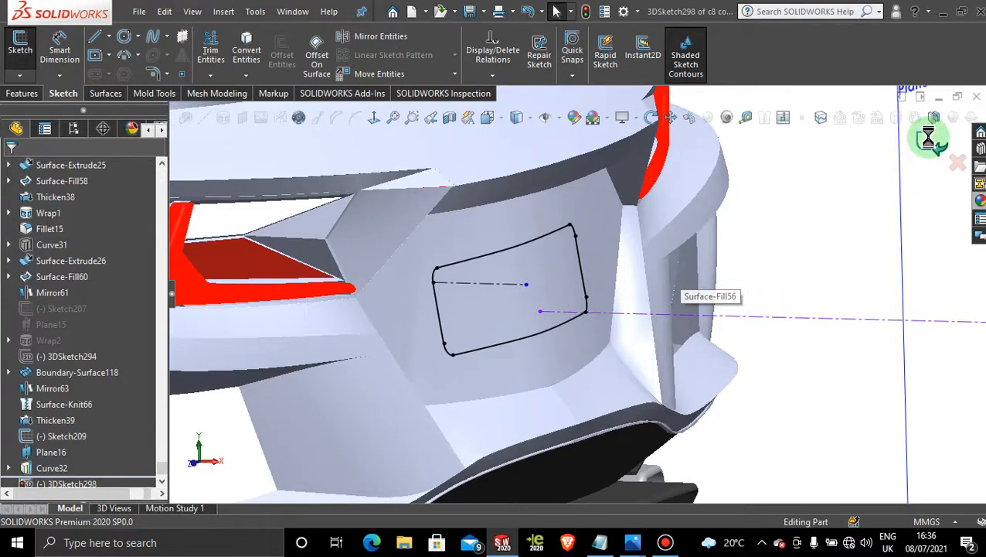
Hide Plane16 and the flat source sketch with its long centerline behind the rear fascia
right_click(899, 214)
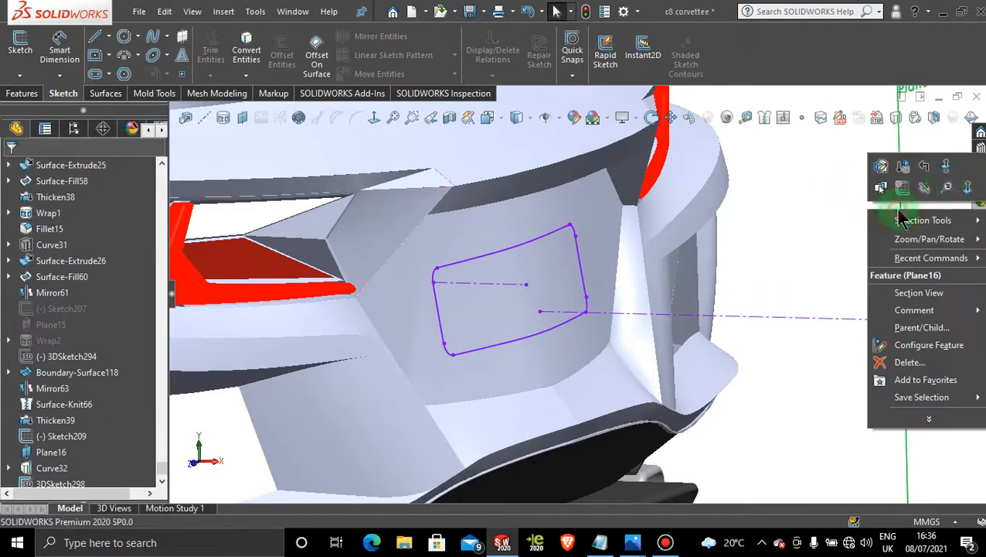
click(925, 284)
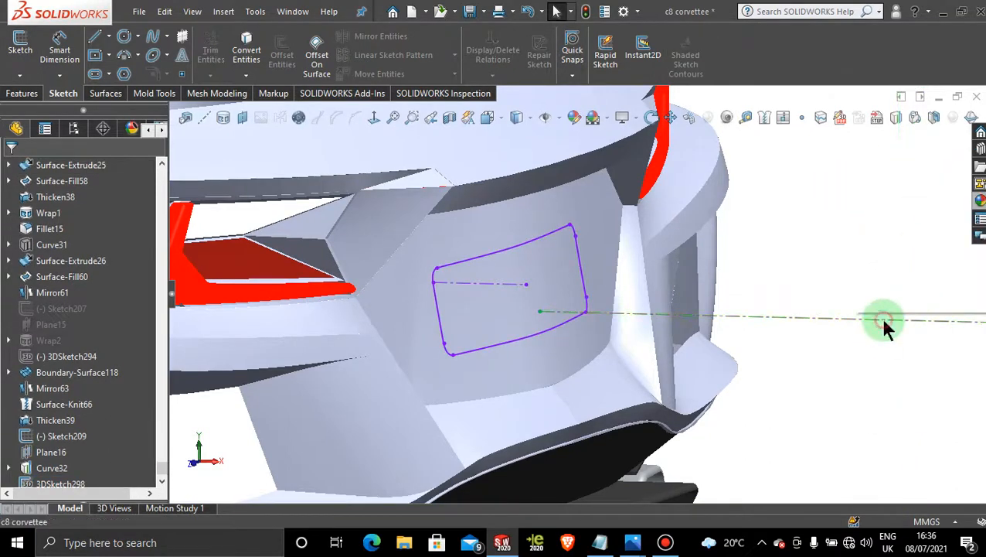
right_click(885, 320)
click(903, 306)
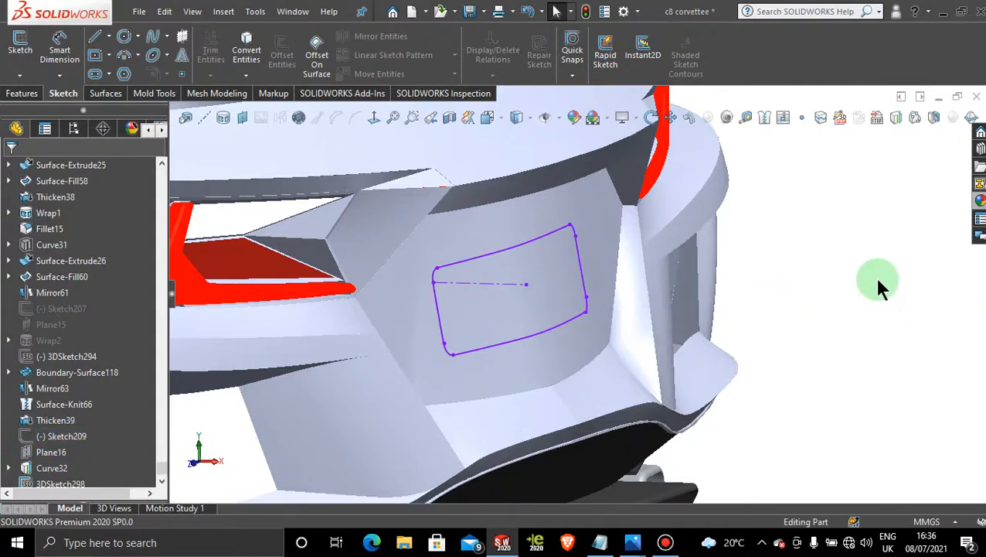
Extrude the rounded-rectangle 3D sketch as a surface, blind 0.7 mm, using the construction centerline as the direction
click(105, 92)
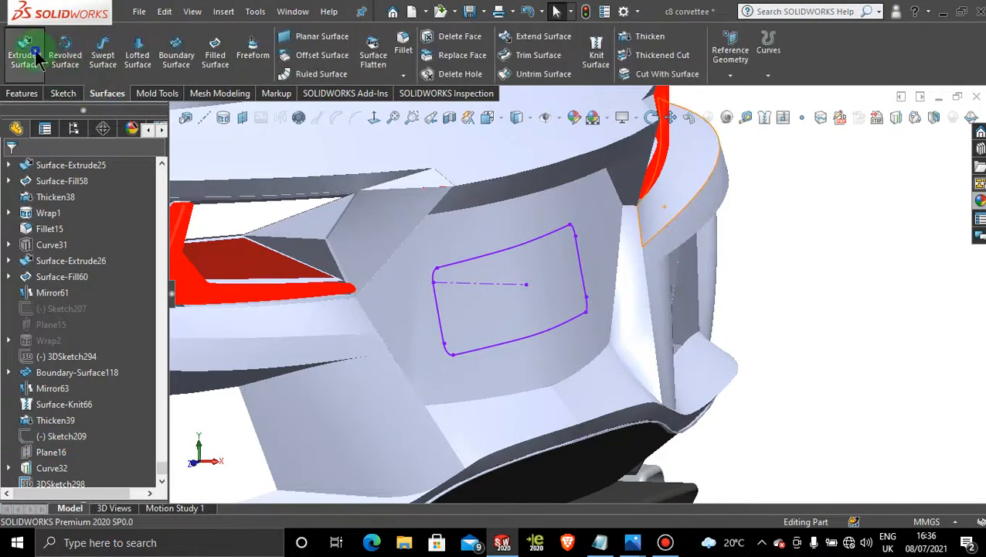
click(24, 55)
click(492, 254)
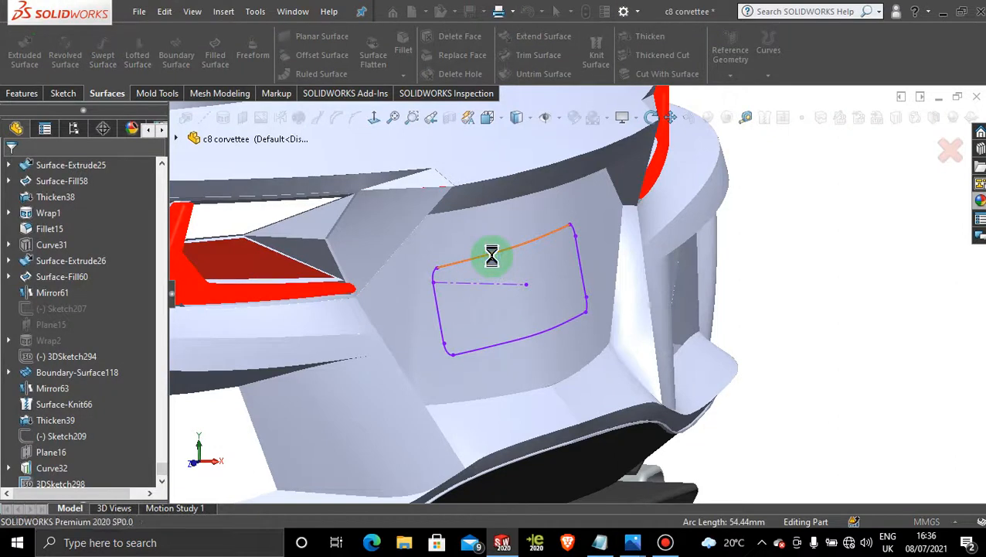
click(492, 285)
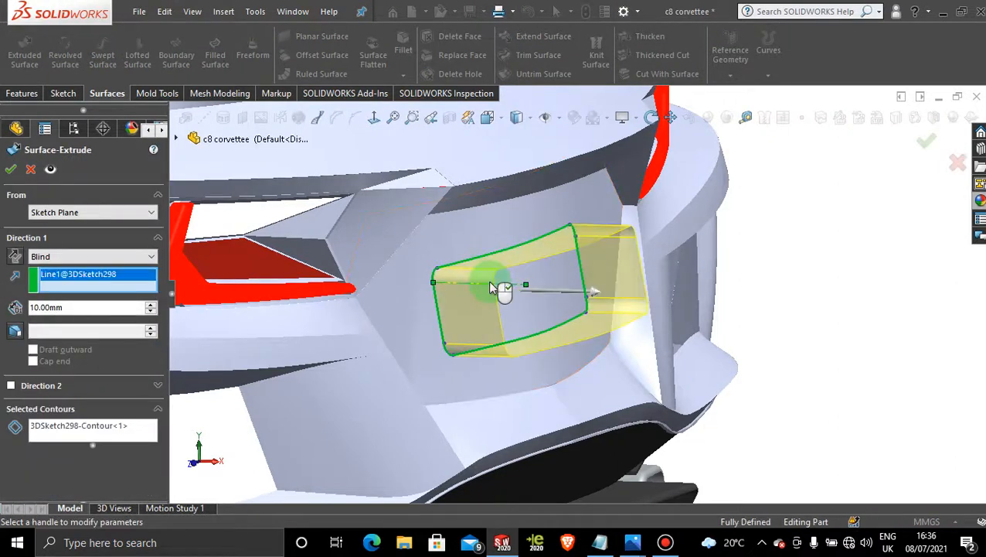
click(605, 293)
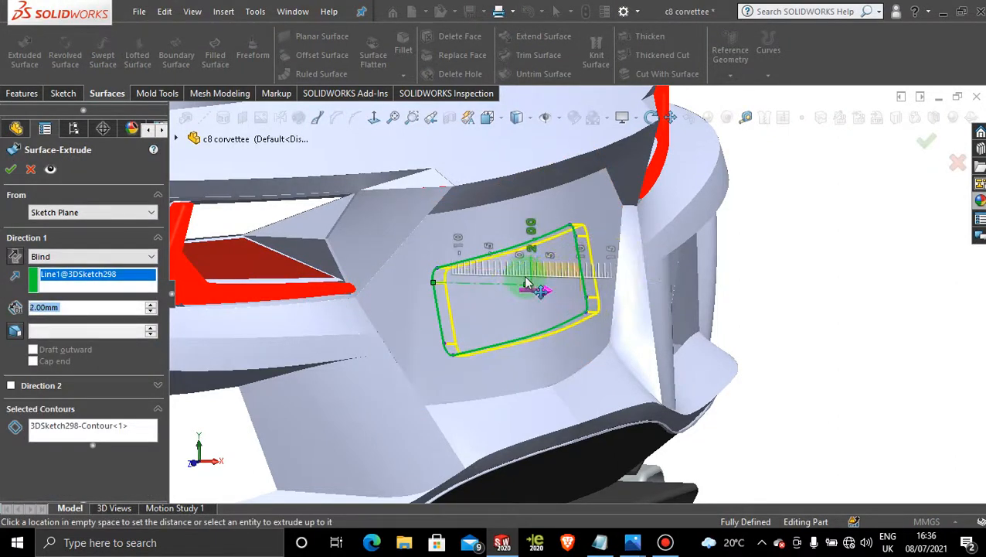
mouse_move(478, 341)
middle_down()
mouse_move(501, 312)
mouse_move(489, 314)
middle_up()
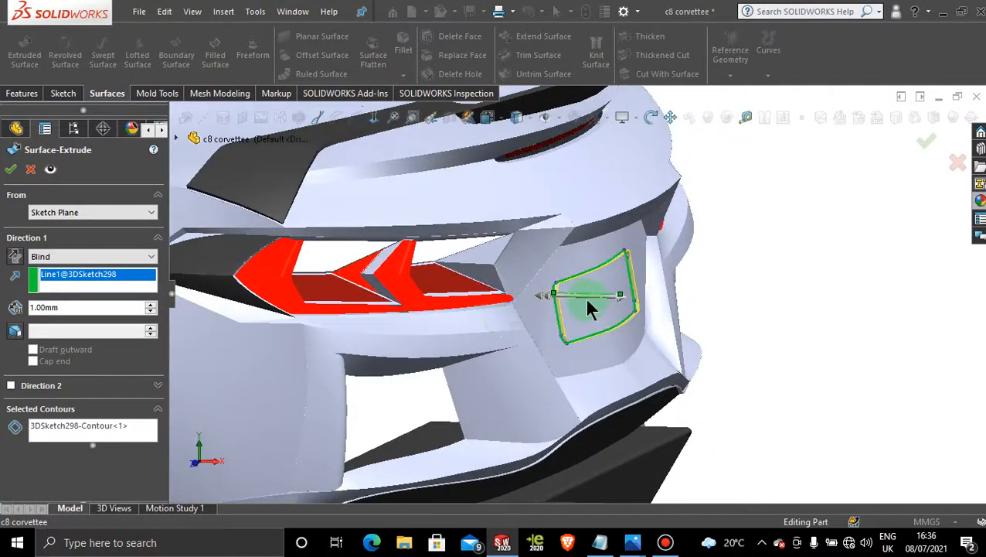
scroll(587, 308, down, 5)
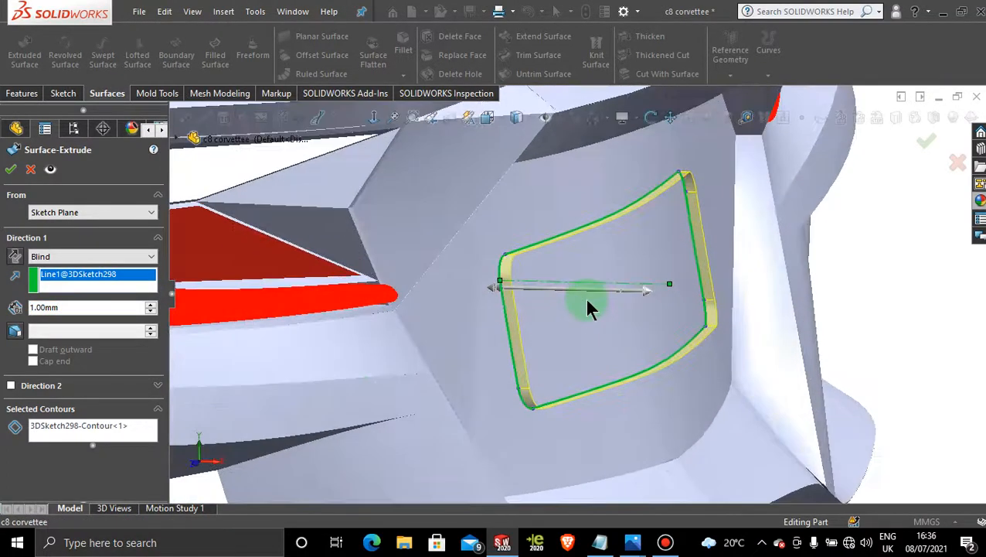
double_click(68, 307)
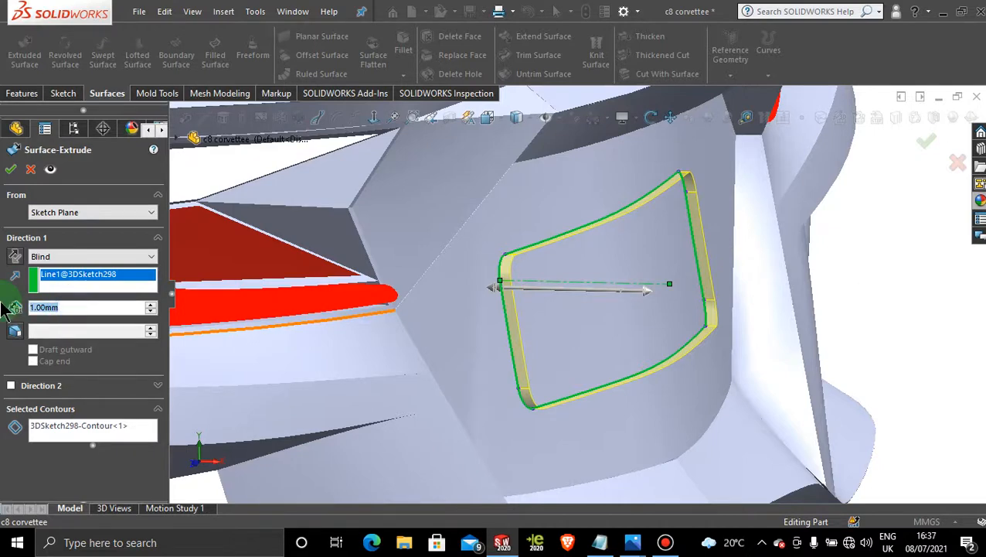
text(0.)
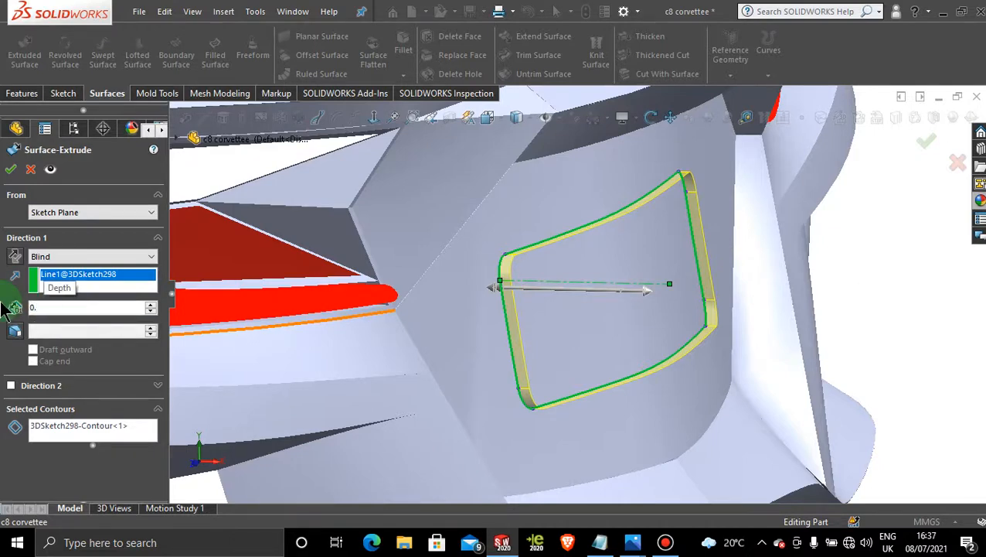
text(7)
key(Return)
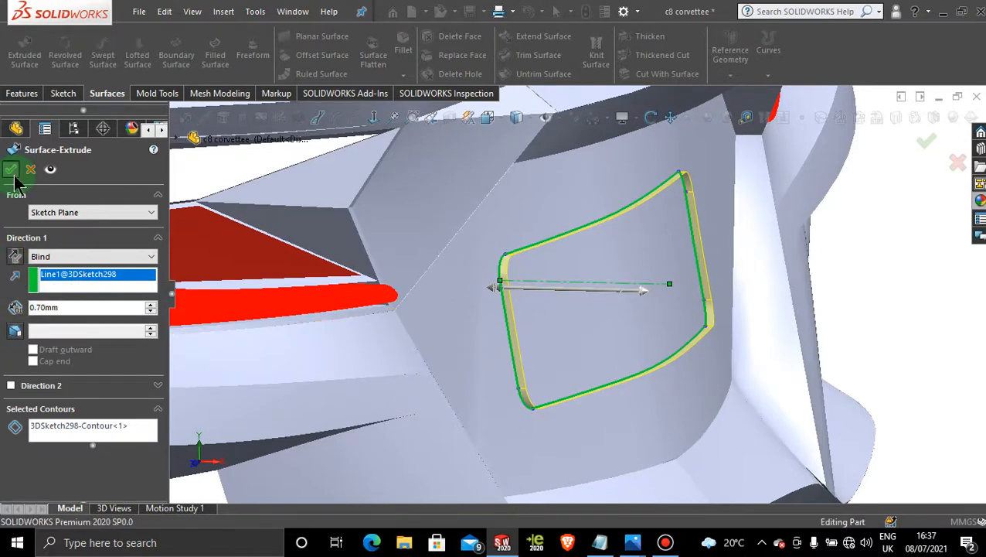
click(12, 174)
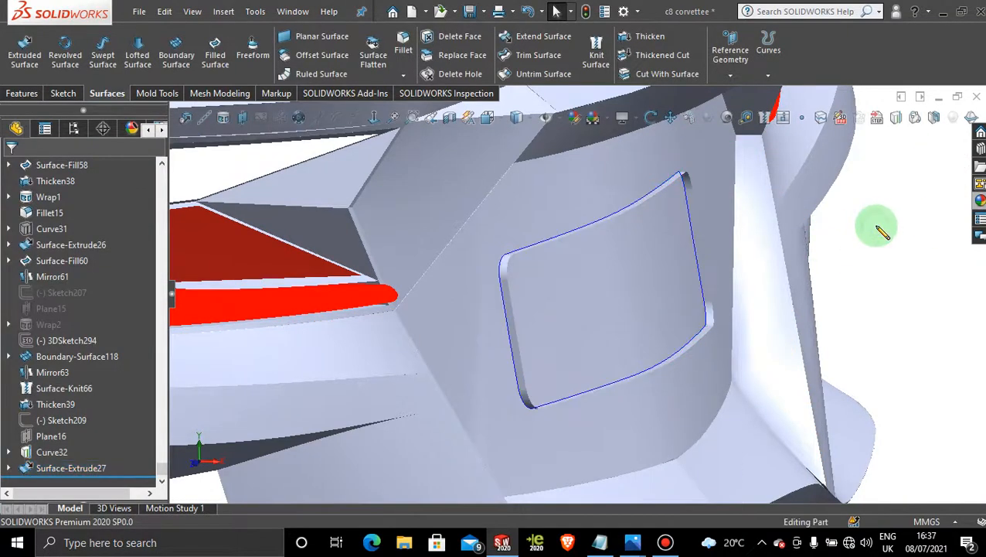
Hide the projected curve around the extruded rounded-rectangle rim on the rear fascia
right_click(685, 205)
click(726, 196)
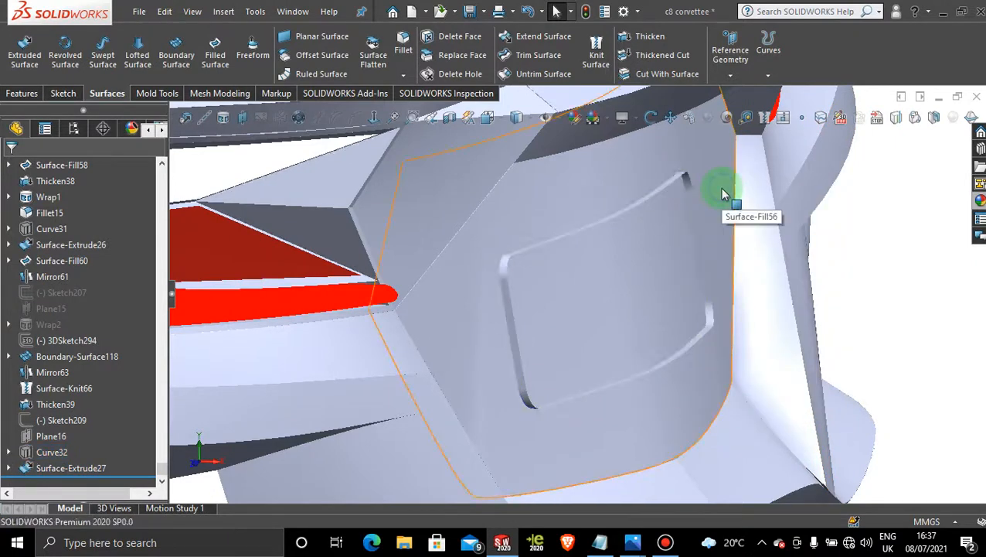
click(215, 48)
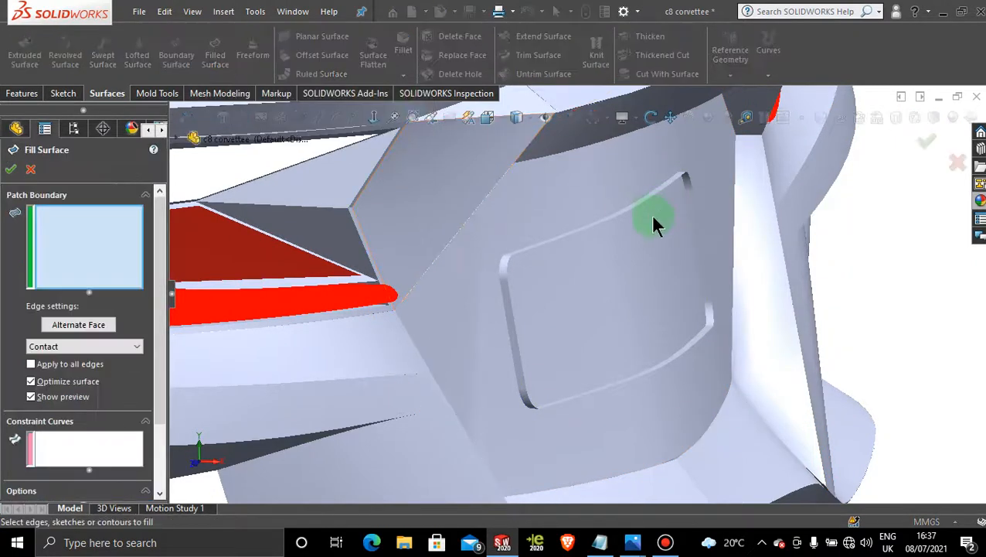
click(29, 171)
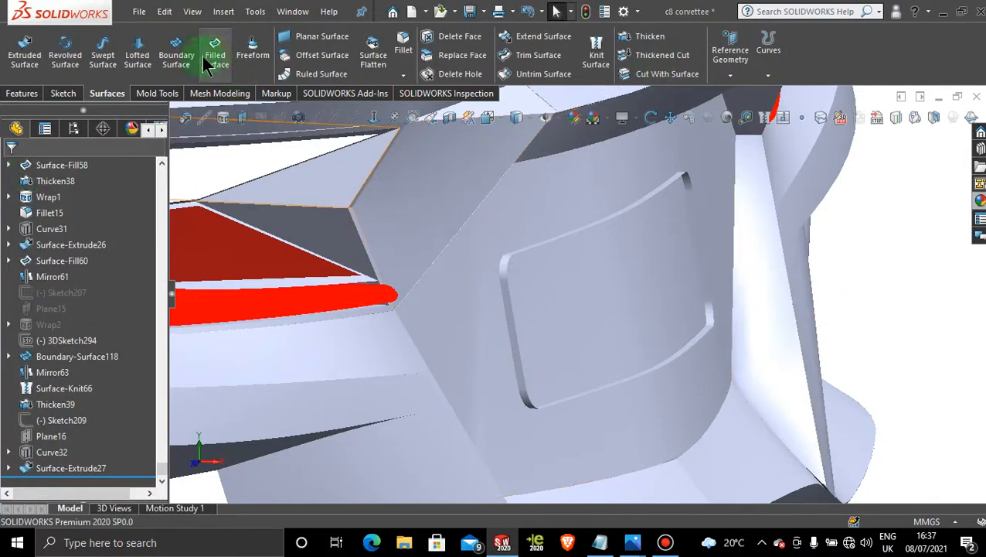
Create a boundary surface between the long upper and lower edges of the extruded plate outline on the rear bumper
click(177, 56)
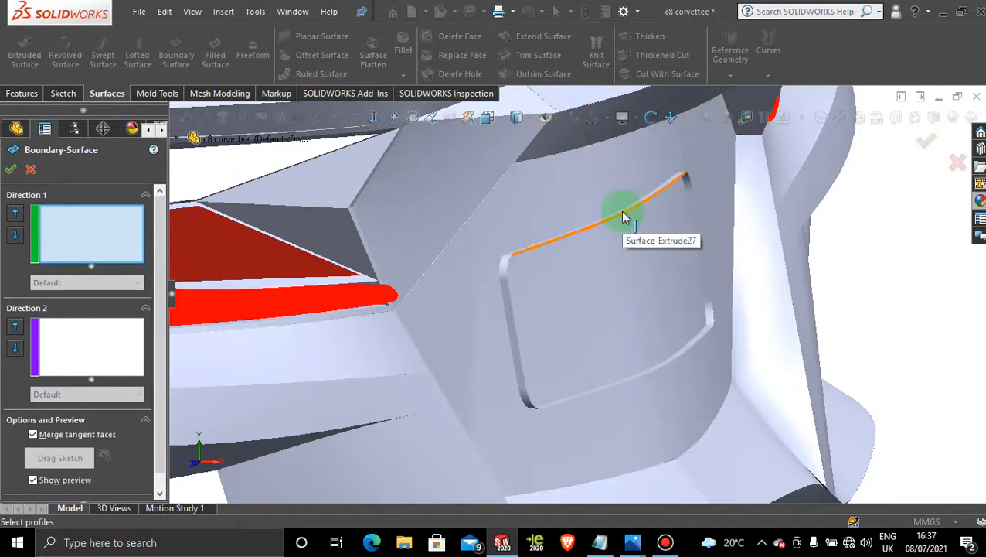
click(623, 212)
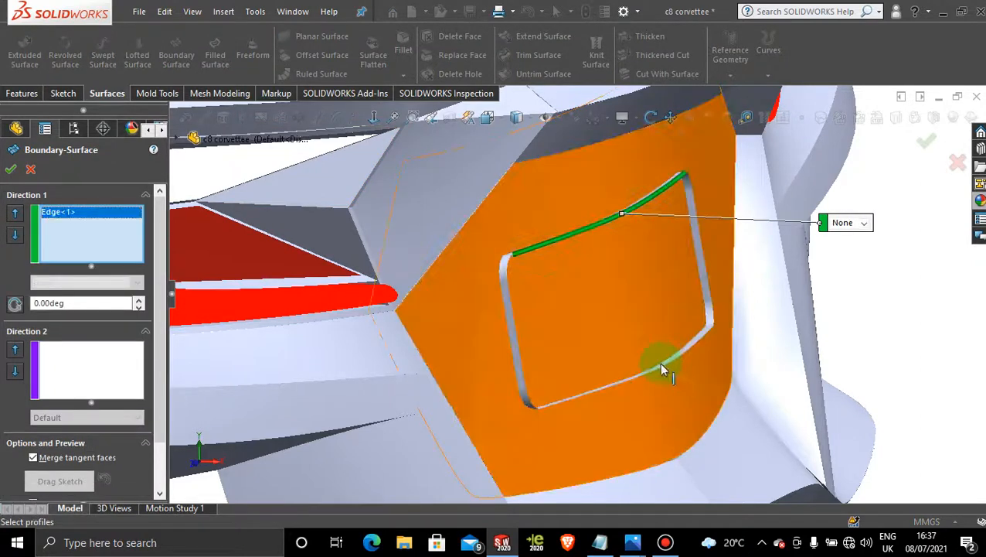
click(660, 367)
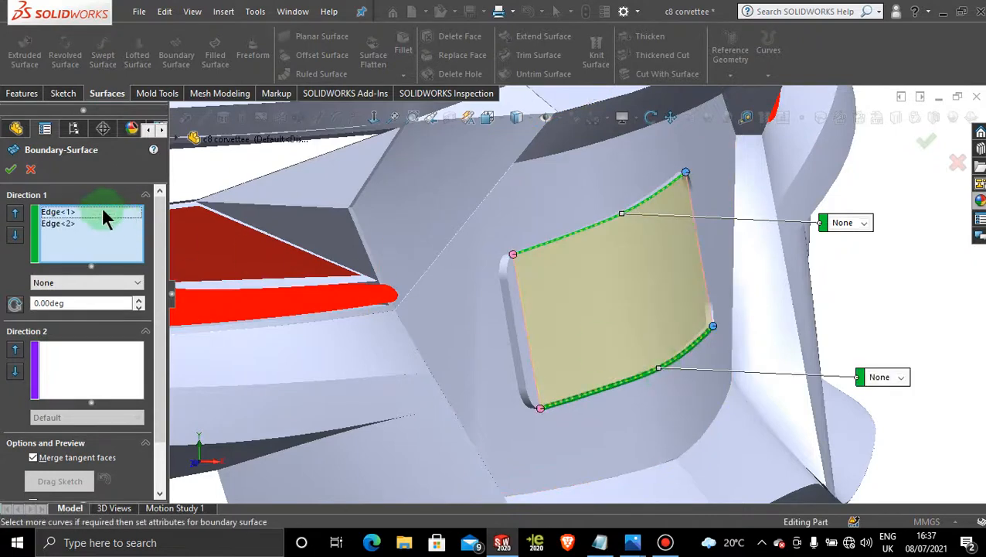
click(12, 170)
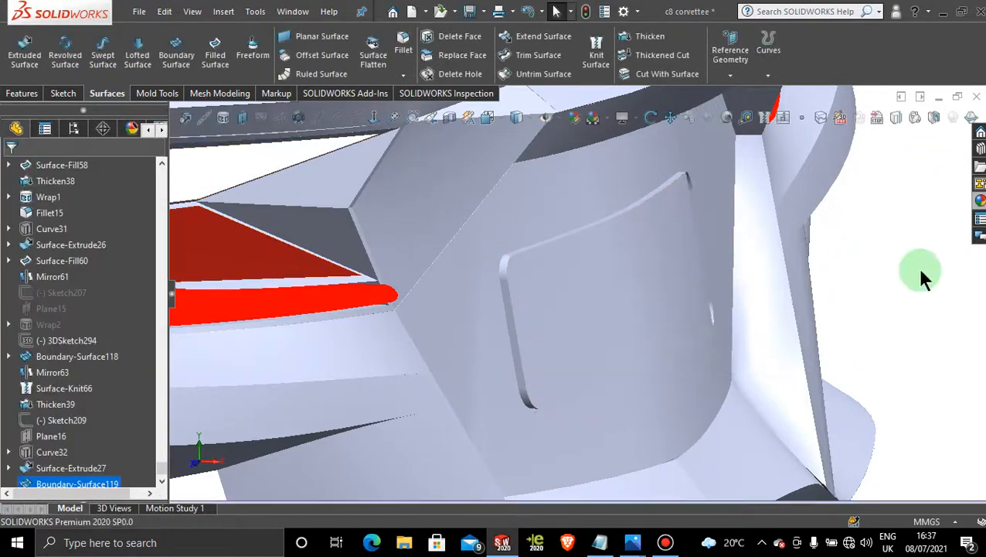
Fill the rounded gap at the plate's end nearest the red tail light, bounded by the boundary surface edge and three rim edges
scroll(571, 327, down, 3)
scroll(571, 327, down, 2)
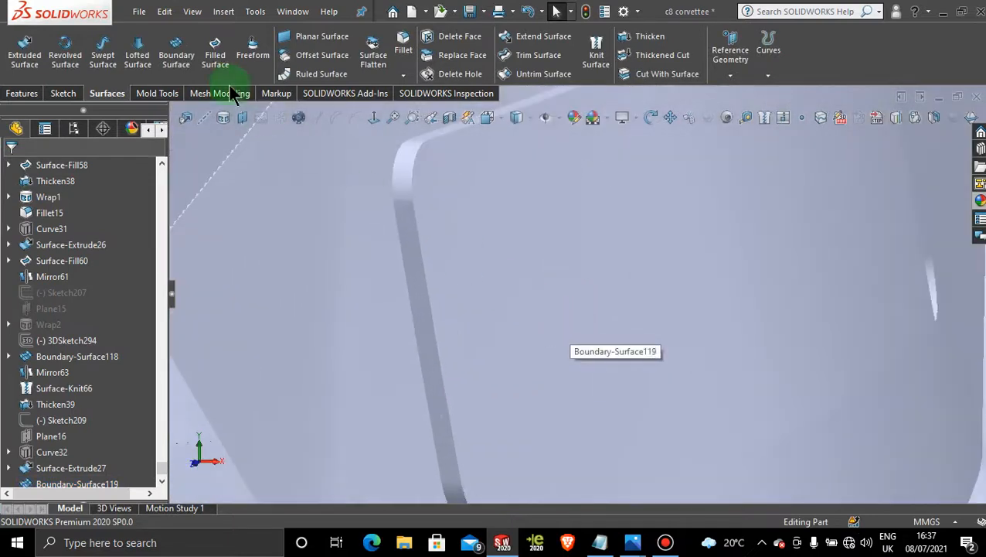
click(179, 56)
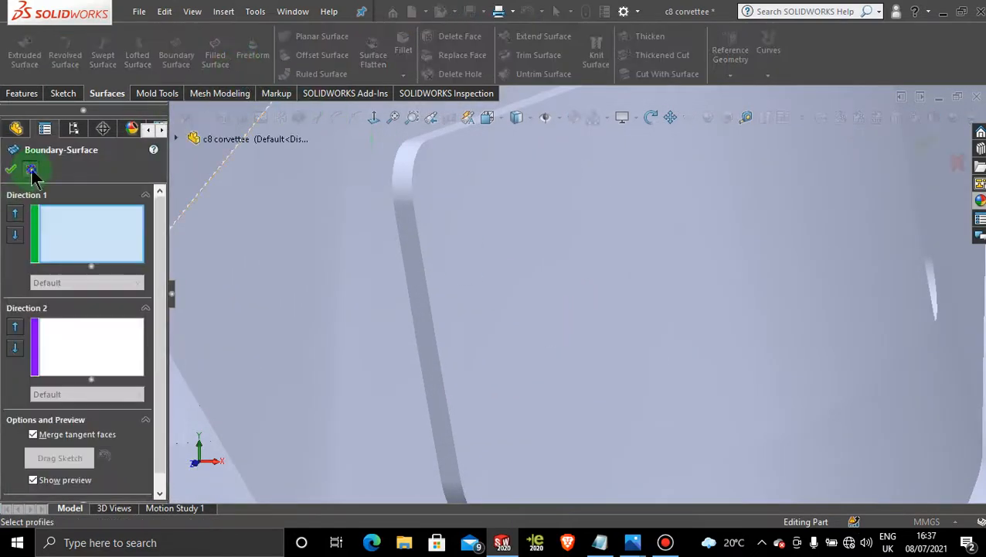
click(31, 169)
click(217, 55)
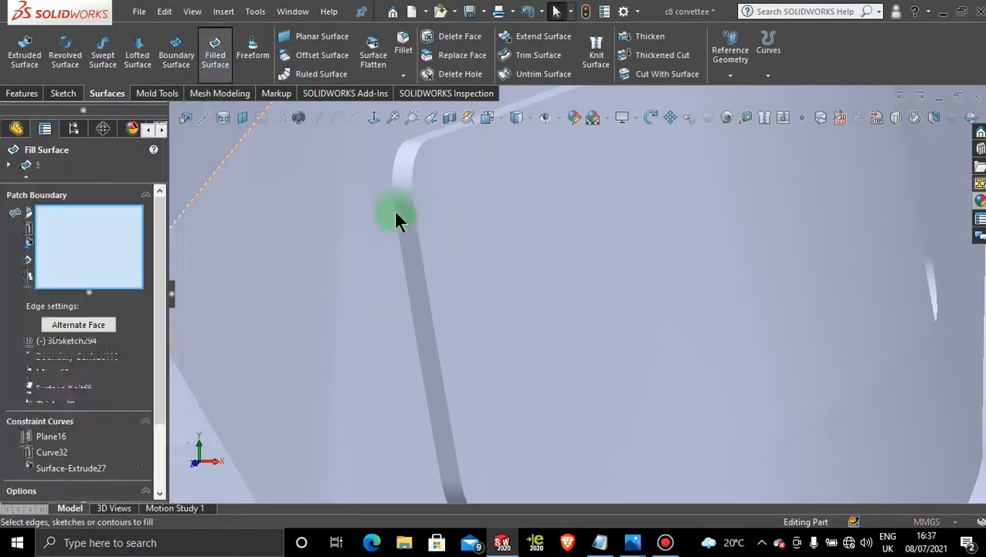
click(449, 266)
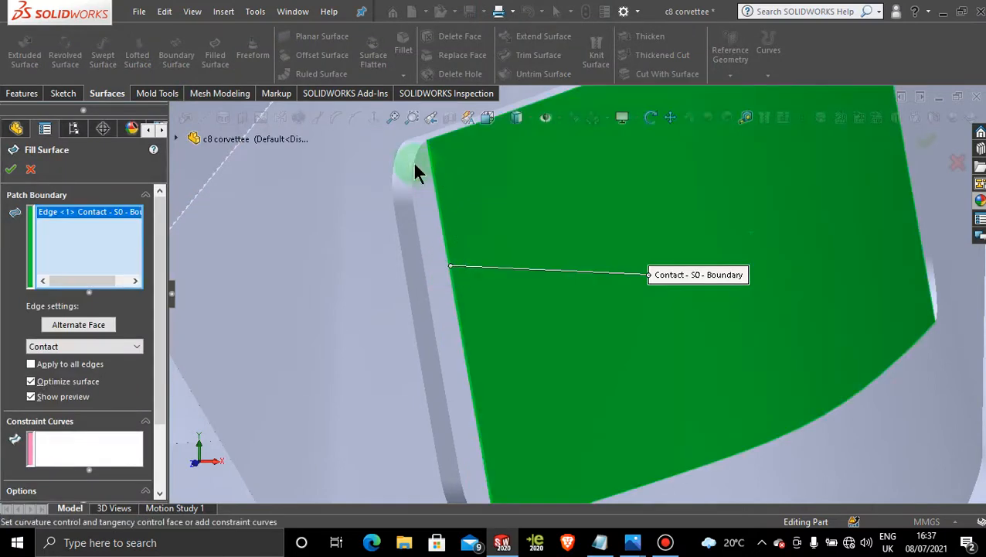
click(413, 162)
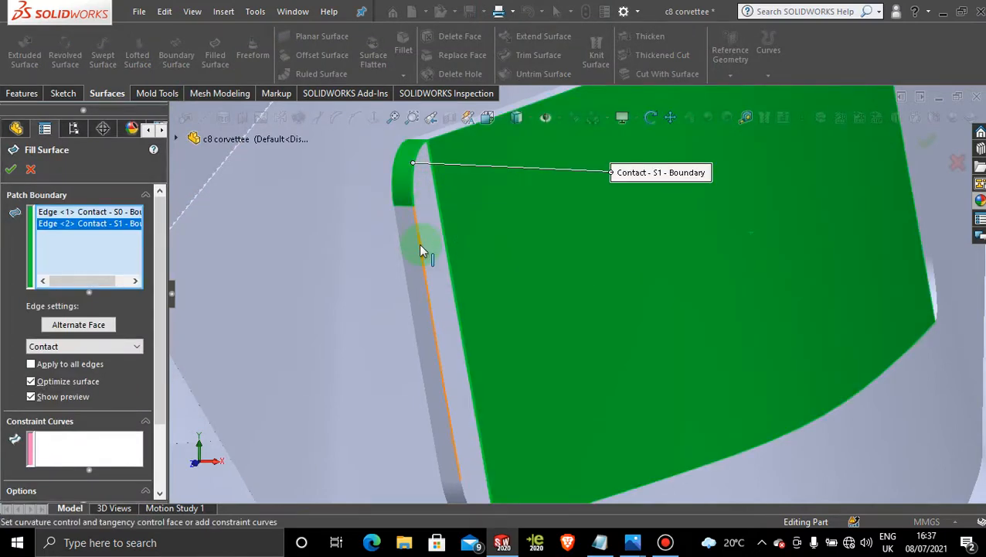
click(421, 247)
middle_drag(423, 245, 522, 328)
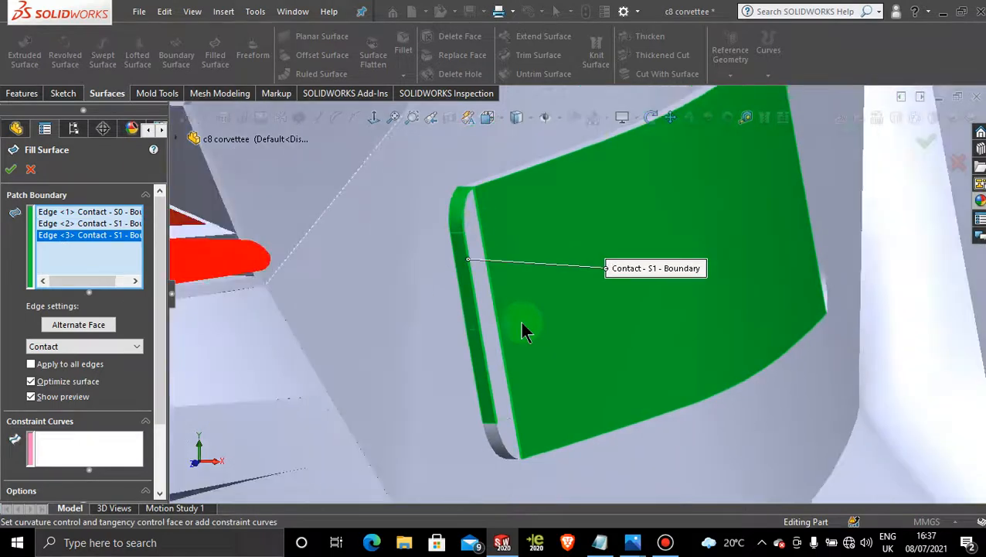
click(501, 447)
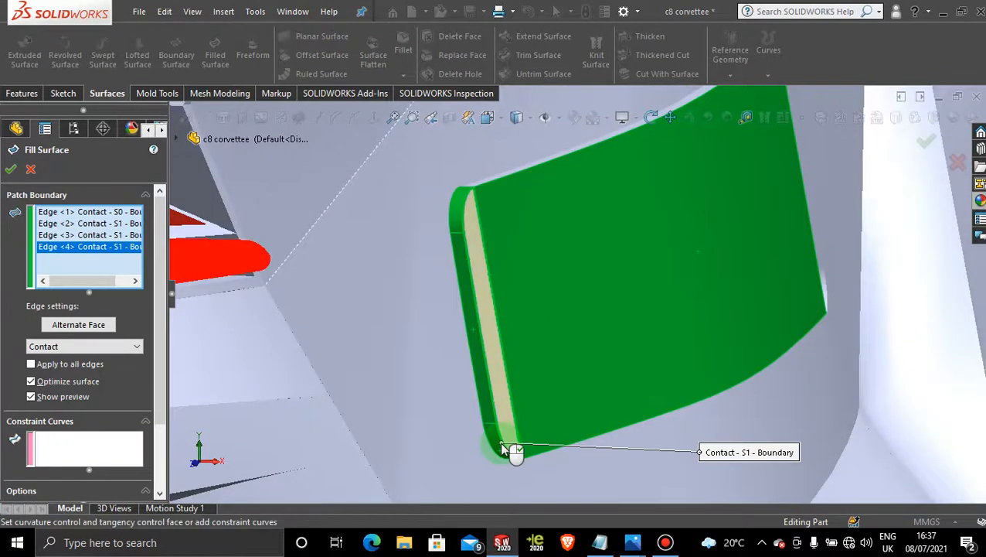
click(11, 170)
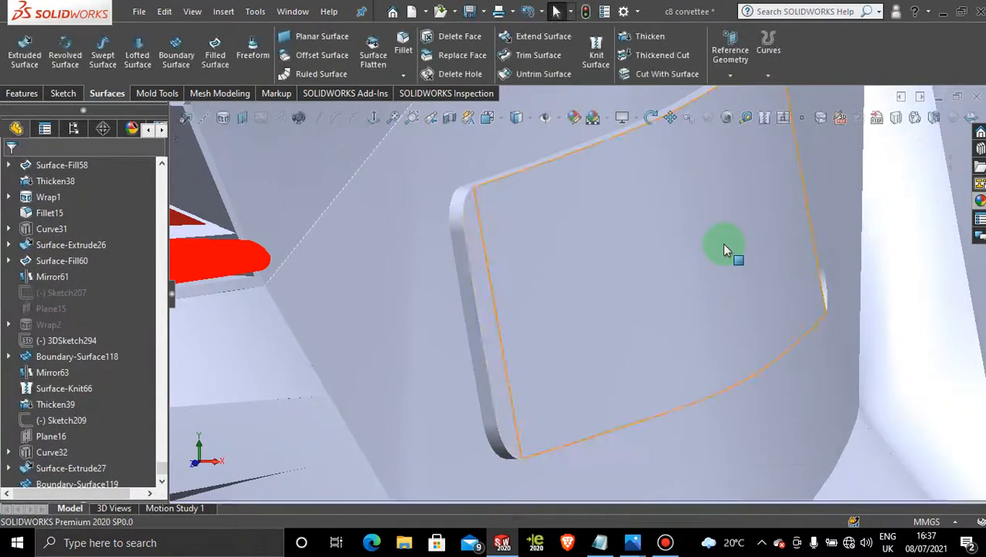
Fill the rounded gap at the plate's opposite end, using the boundary surface edge, the straight rim edge and both corner edges
middle_drag(724, 249, 564, 268)
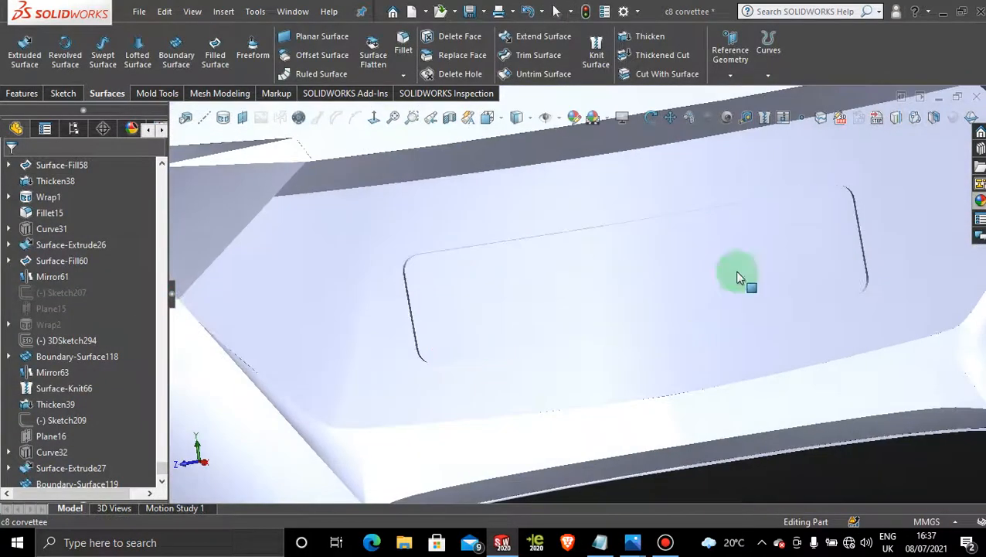
scroll(862, 241, down, 5)
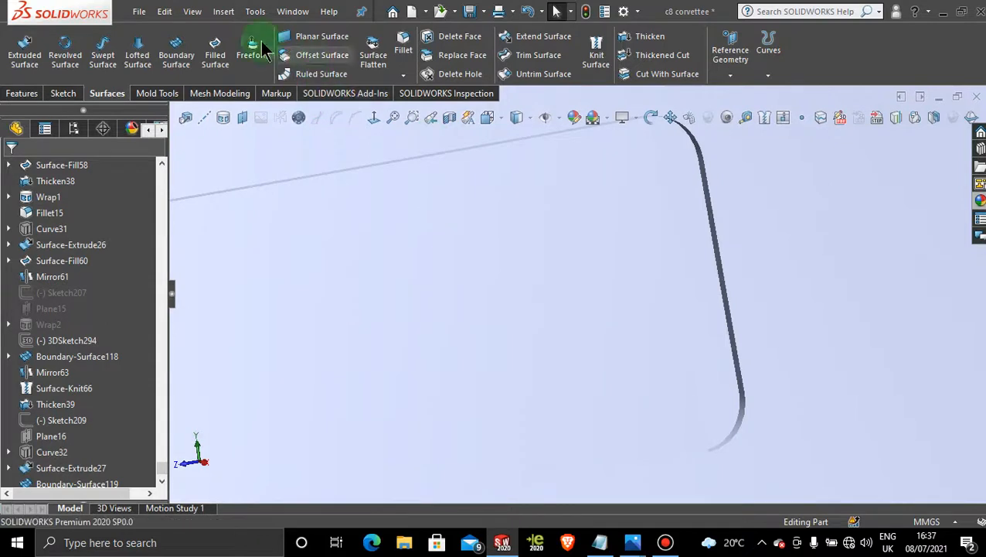
click(214, 51)
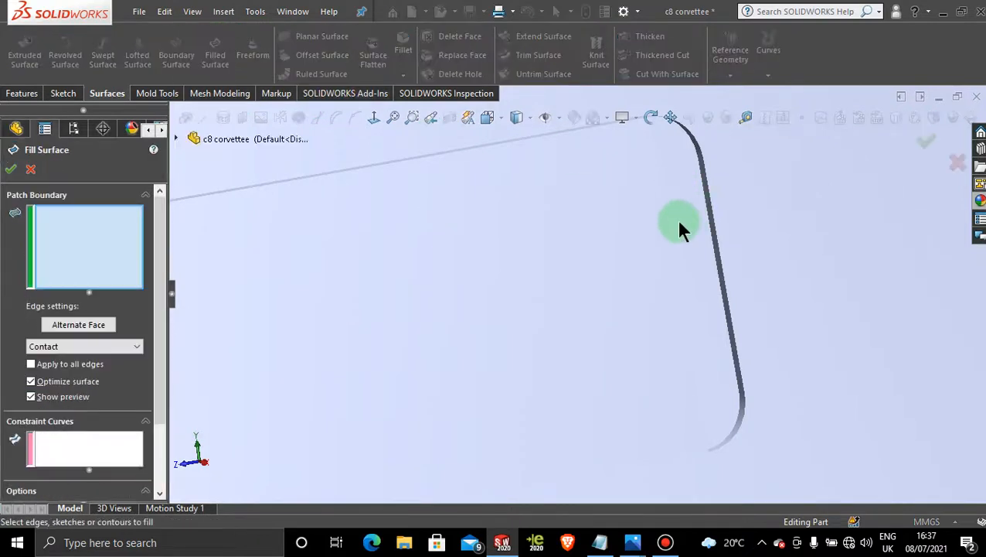
click(669, 224)
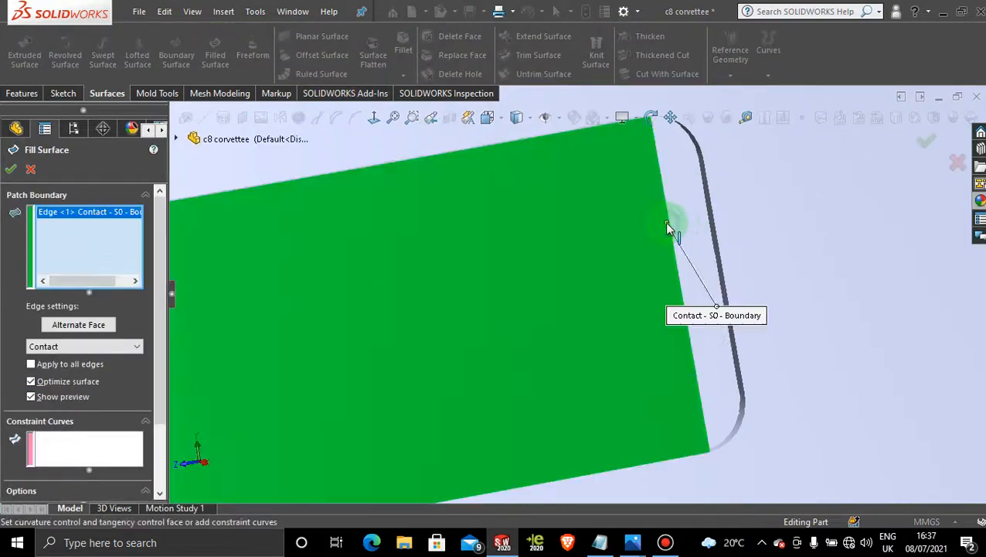
click(715, 231)
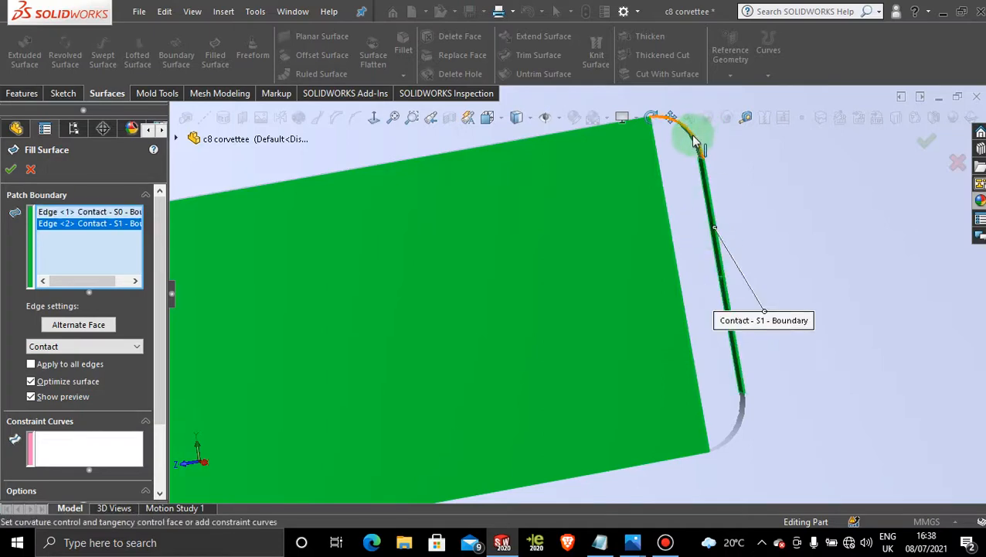
click(698, 139)
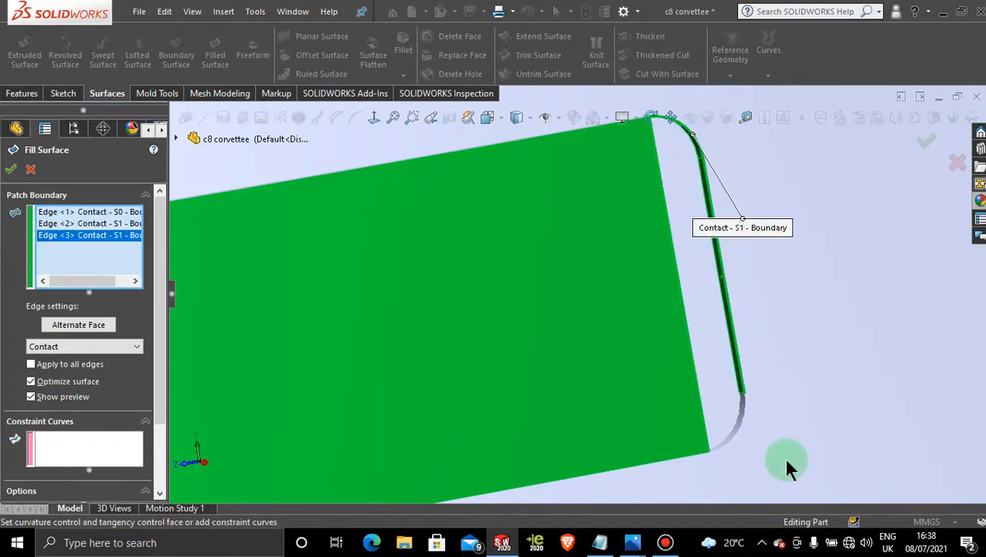
click(740, 429)
click(10, 169)
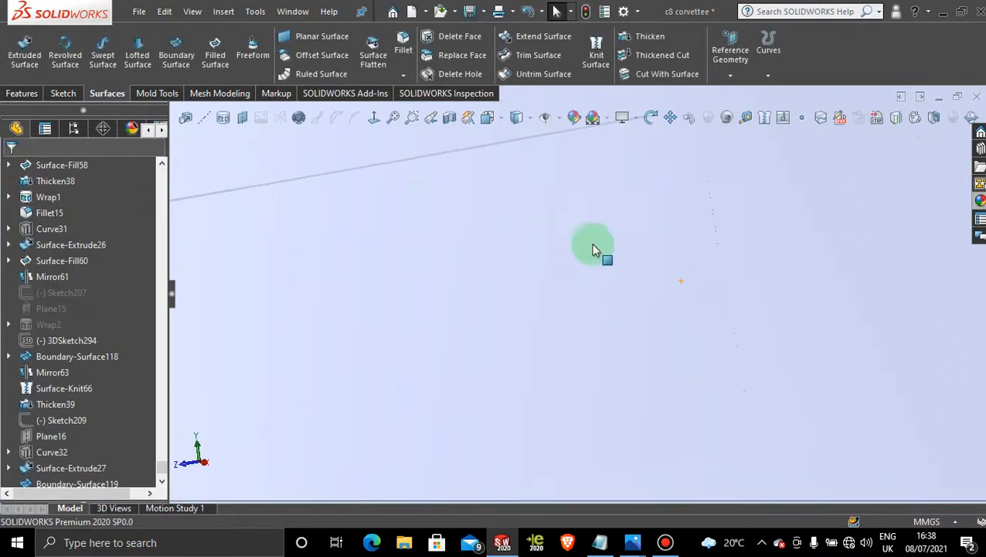
Knit both end fills, the central boundary surface and the extruded rim of the plate into one surface
scroll(753, 264, up, 7)
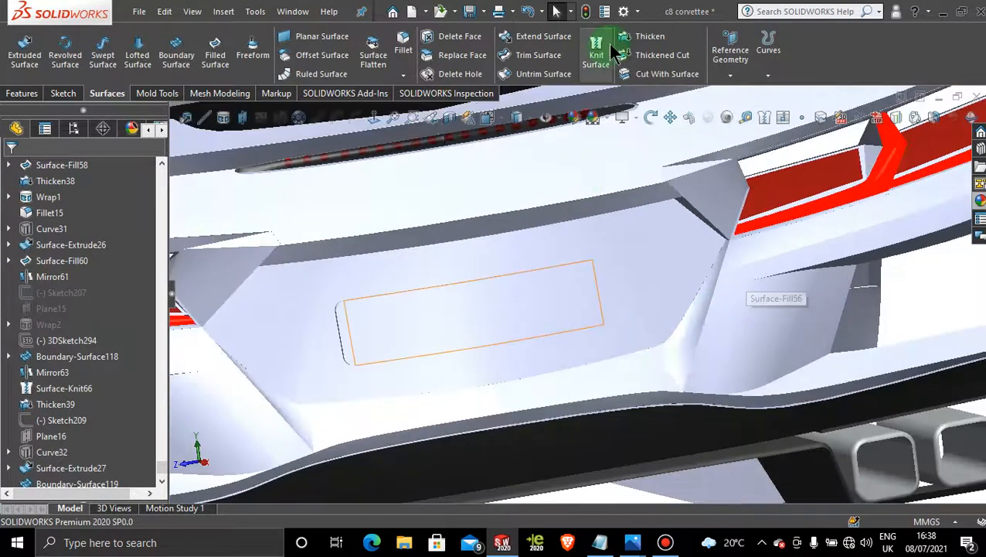
click(596, 50)
scroll(313, 369, down, 5)
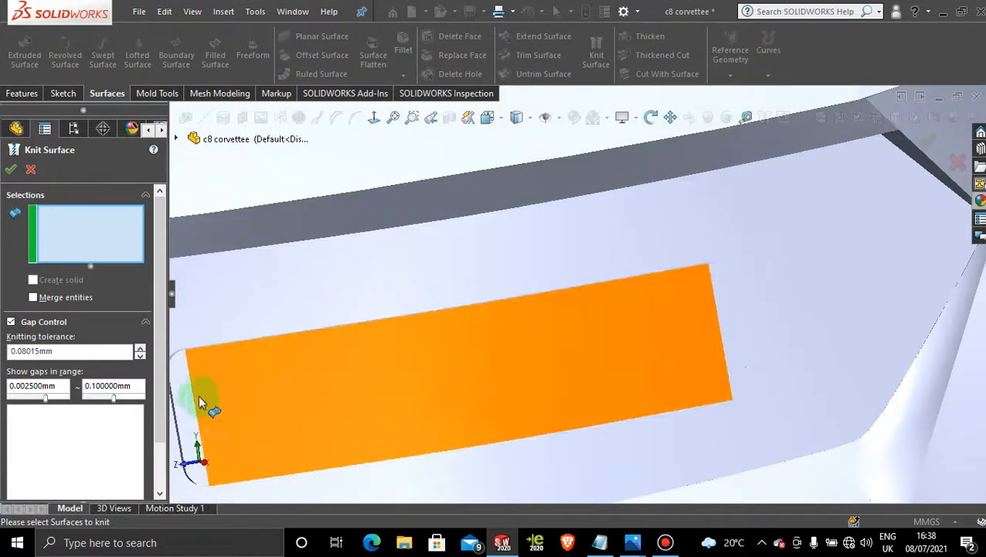
click(189, 392)
click(278, 390)
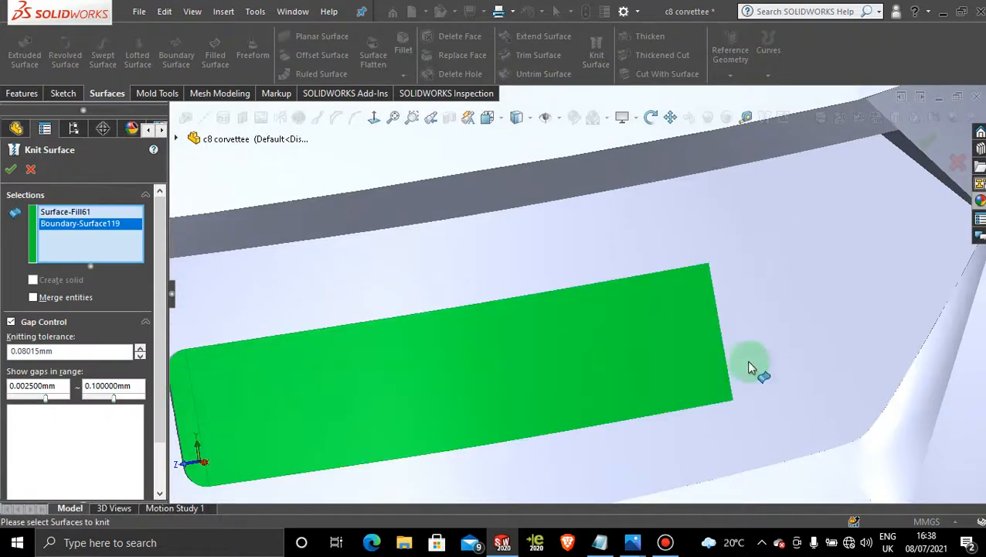
click(730, 325)
middle_drag(586, 376, 612, 379)
scroll(408, 449, down, 3)
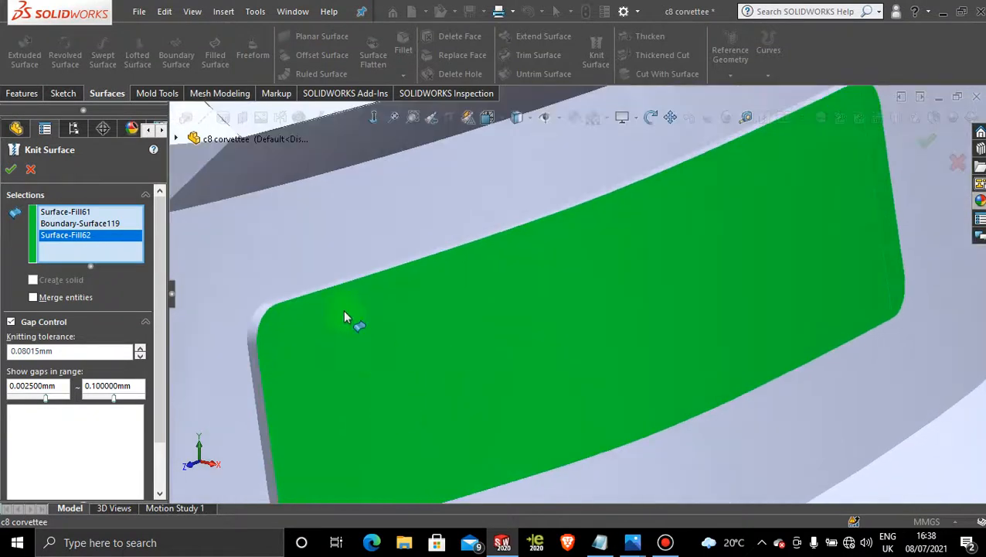
click(293, 300)
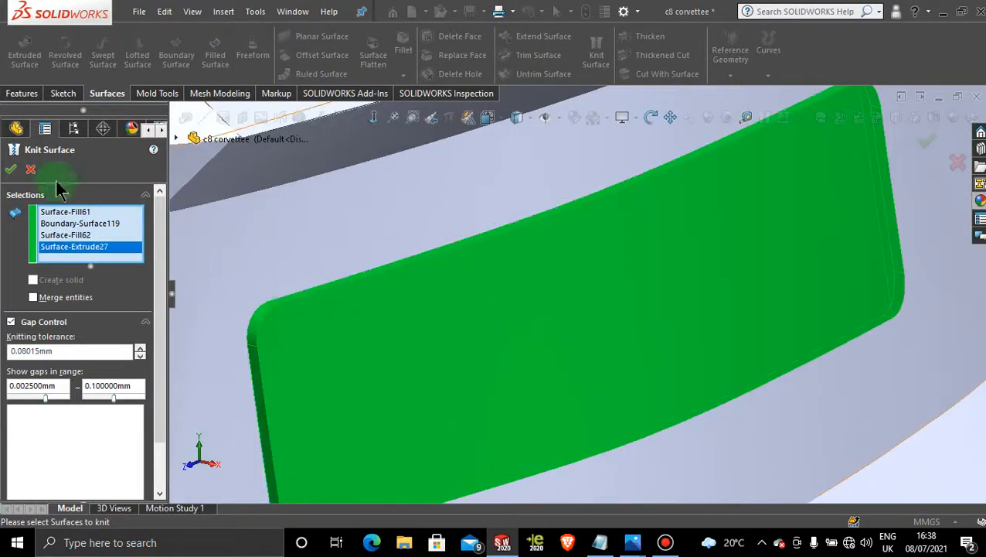
click(11, 173)
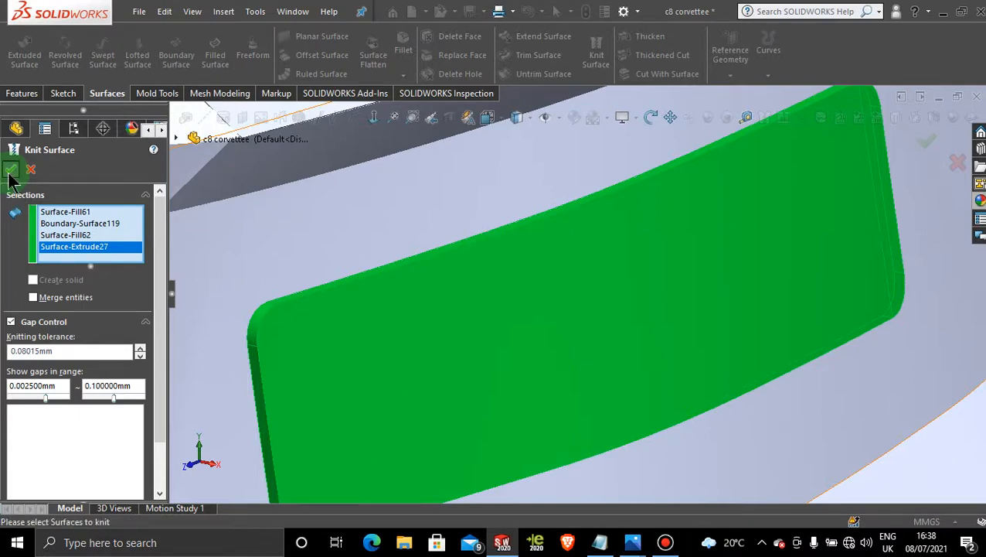
Copy the black appearance of the lower diffuser and paste it onto the extruded rim around the plate
scroll(613, 358, up, 3)
scroll(613, 358, up, 4)
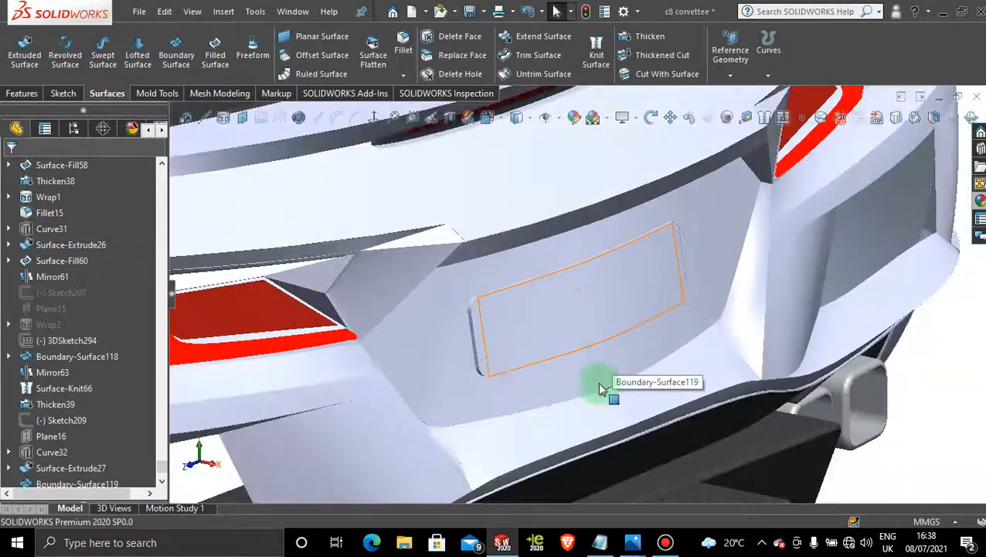
scroll(641, 418, up, 1)
middle_drag(579, 375, 714, 434)
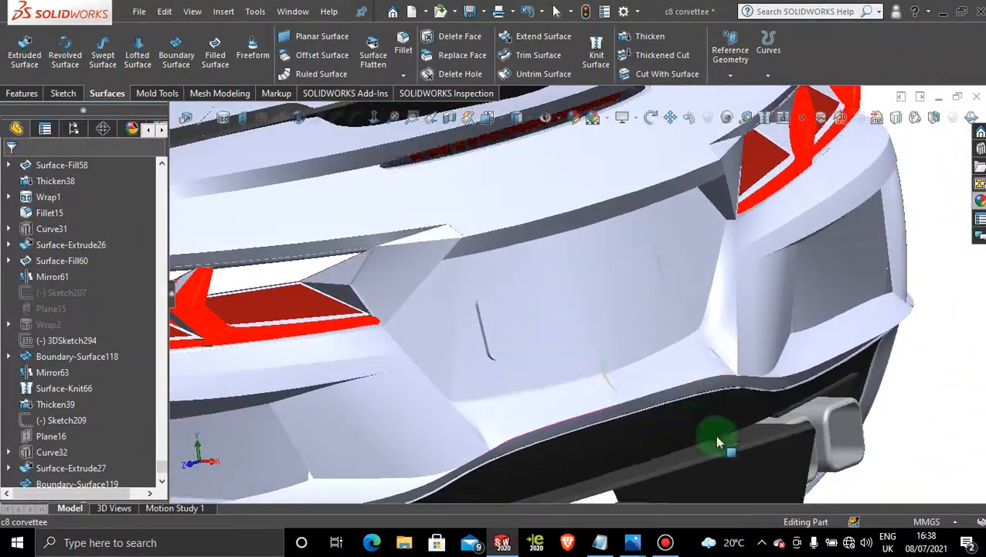
right_click(770, 470)
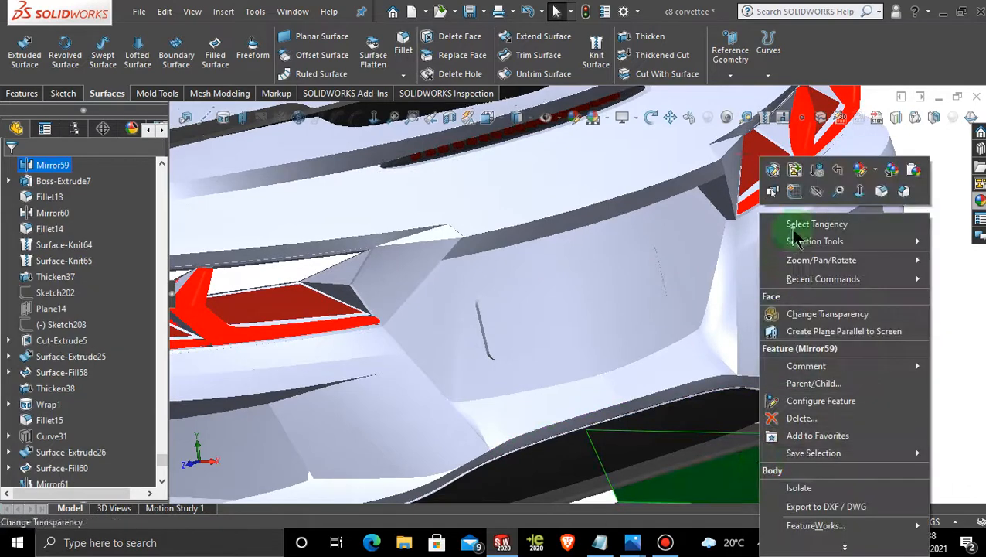
click(892, 170)
scroll(507, 327, down, 6)
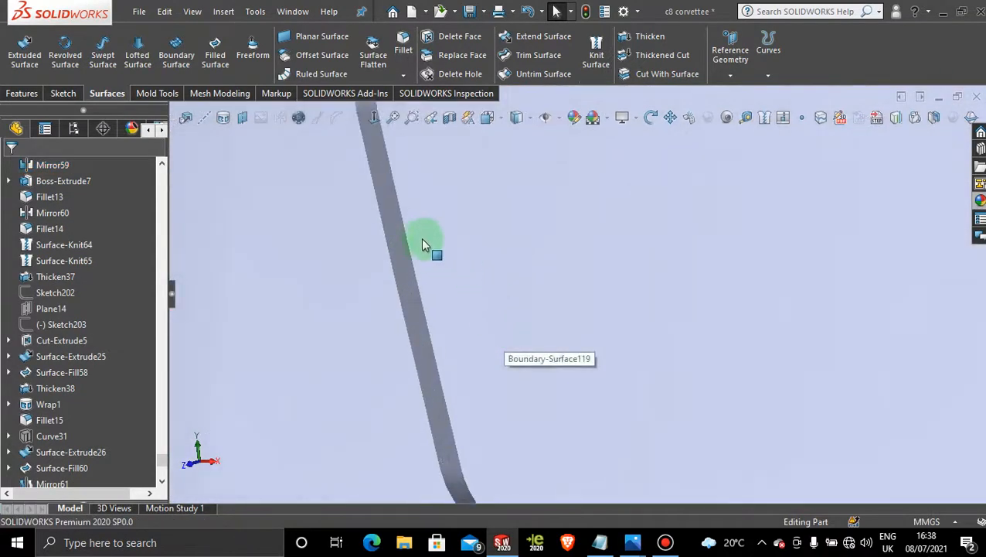
right_click(402, 246)
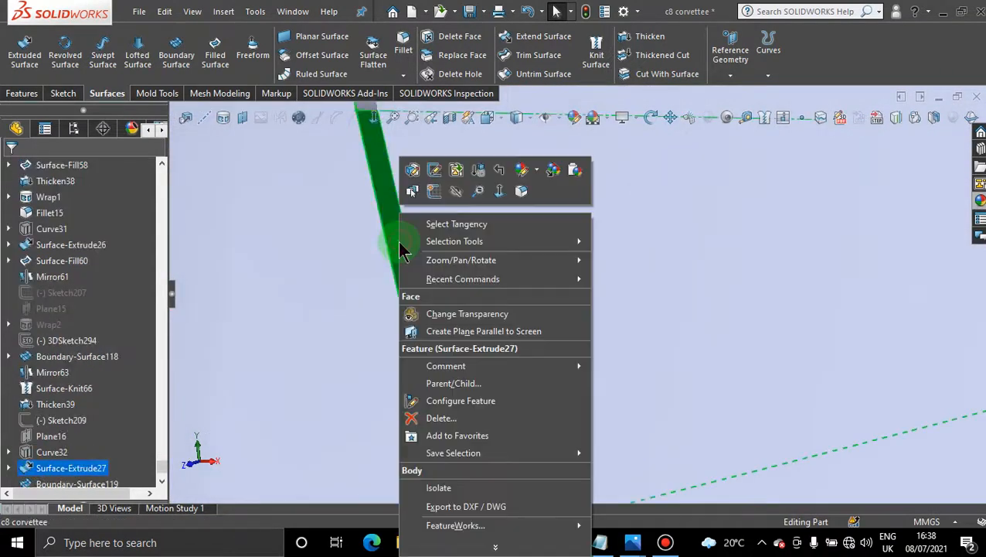
click(573, 171)
Copy the white appearance from the mirrored face beside the tail light and apply it to the whole plate body
middle_drag(596, 176, 744, 294)
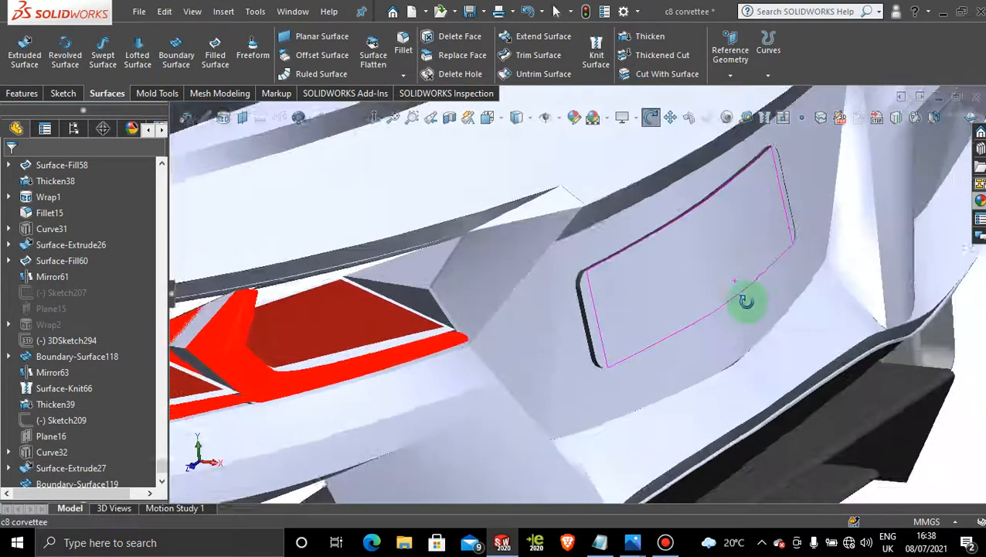
click(296, 293)
right_click(295, 291)
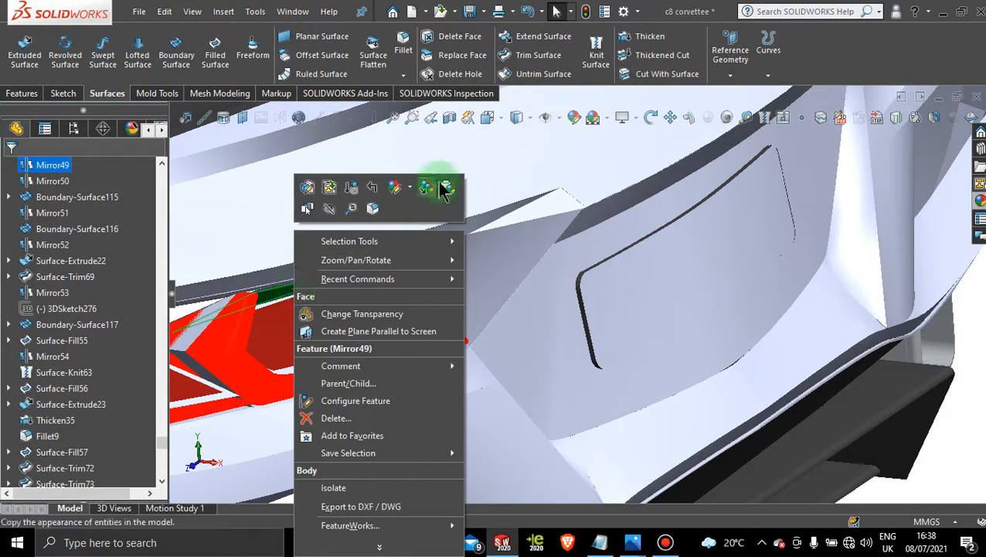
click(430, 190)
click(687, 262)
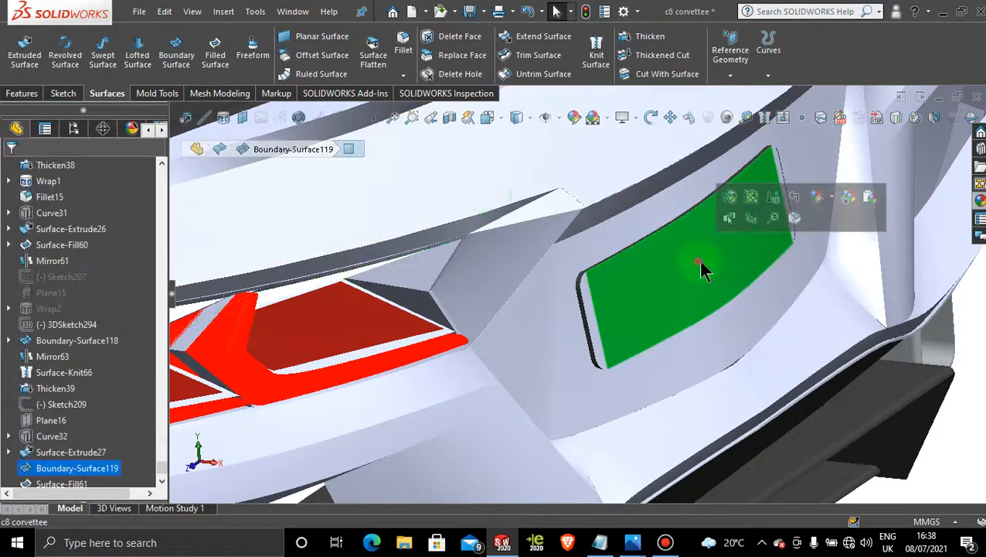
right_click(698, 258)
click(862, 171)
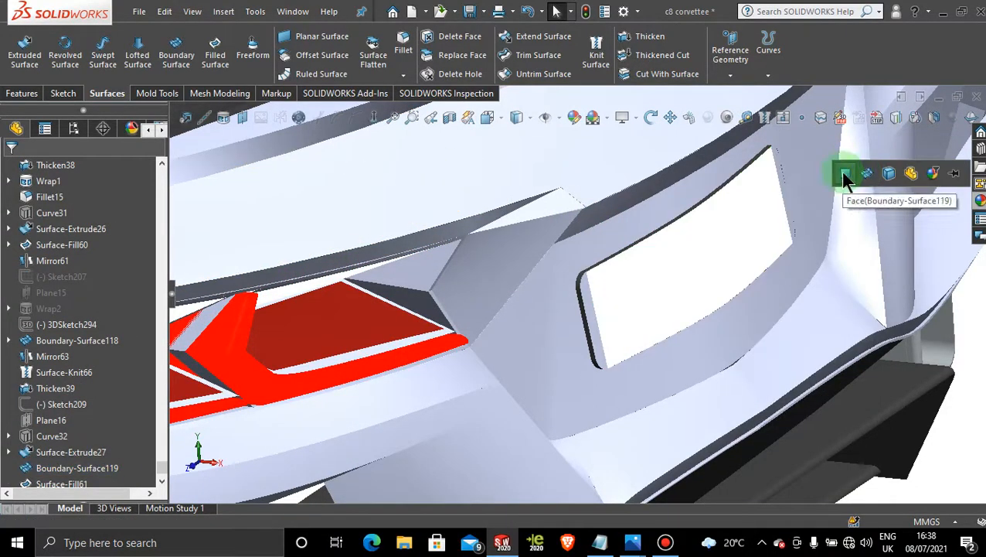
click(889, 173)
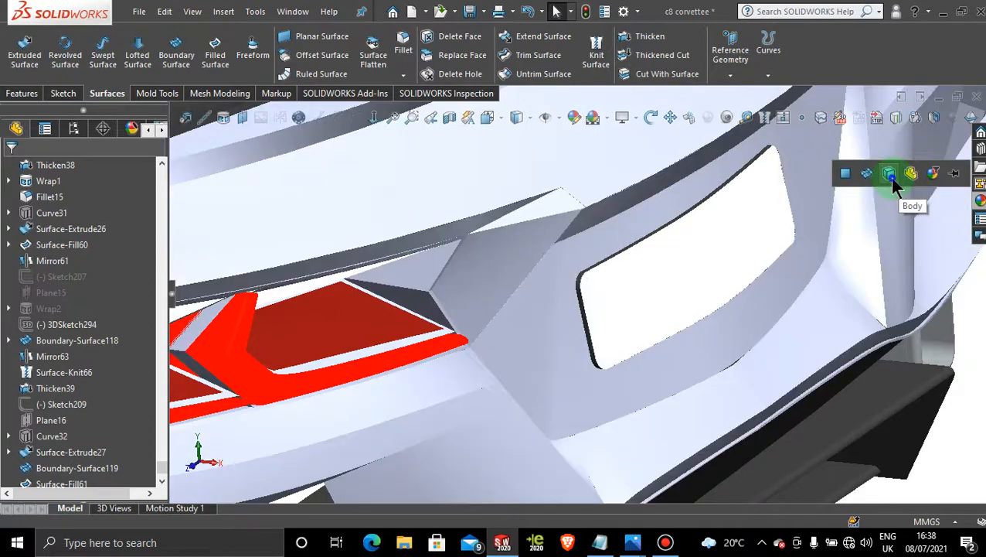
Examine the finished rear plate recess and the surrounding tail lights, bumper and spoiler from several angles
scroll(725, 326, up, 7)
middle_drag(522, 336, 517, 287)
scroll(654, 326, down, 4)
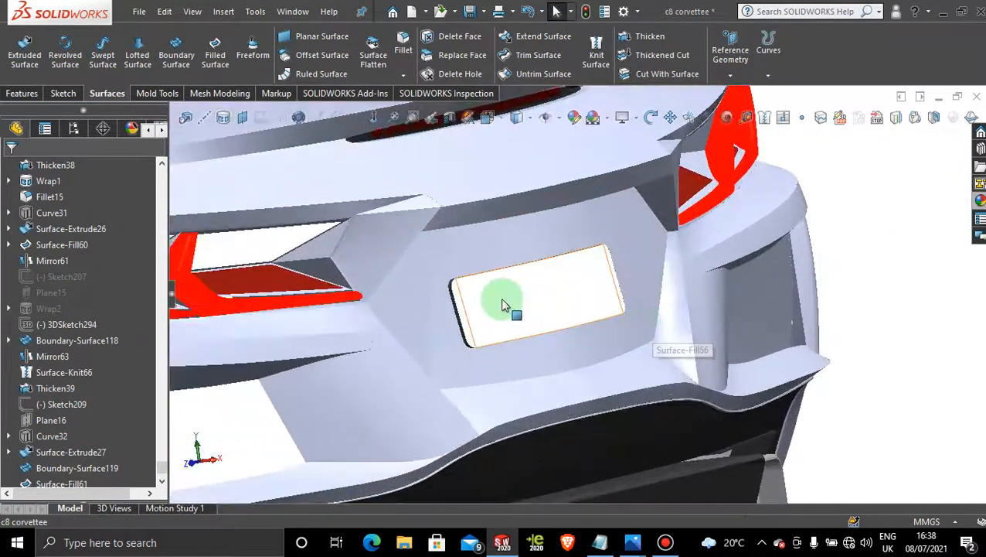
scroll(901, 326, up, 2)
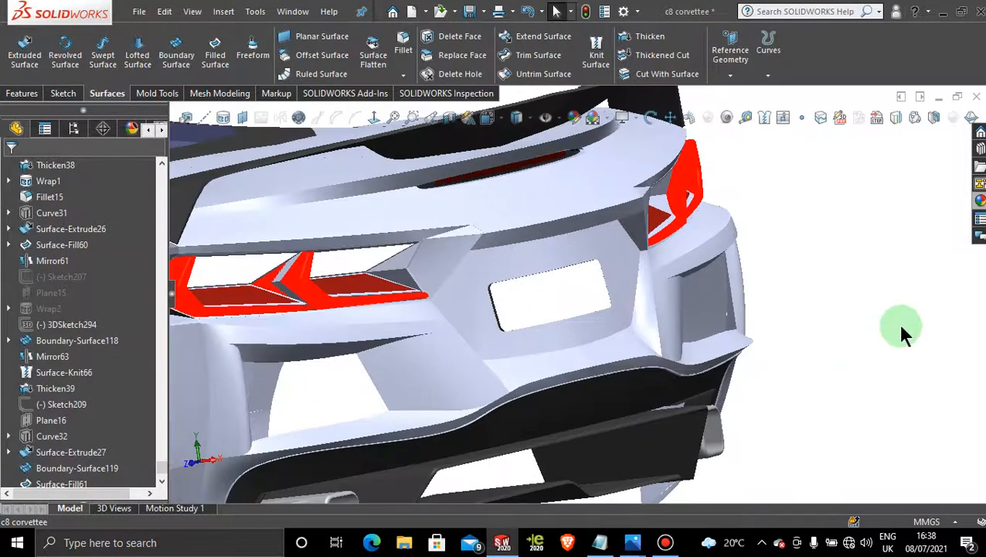
middle_drag(836, 326, 829, 380)
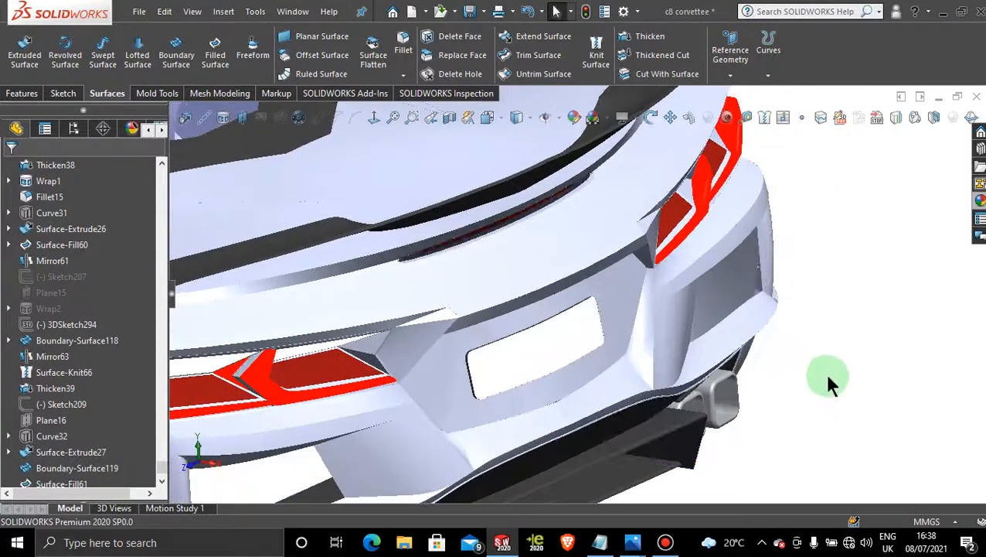
scroll(828, 381, up, 2)
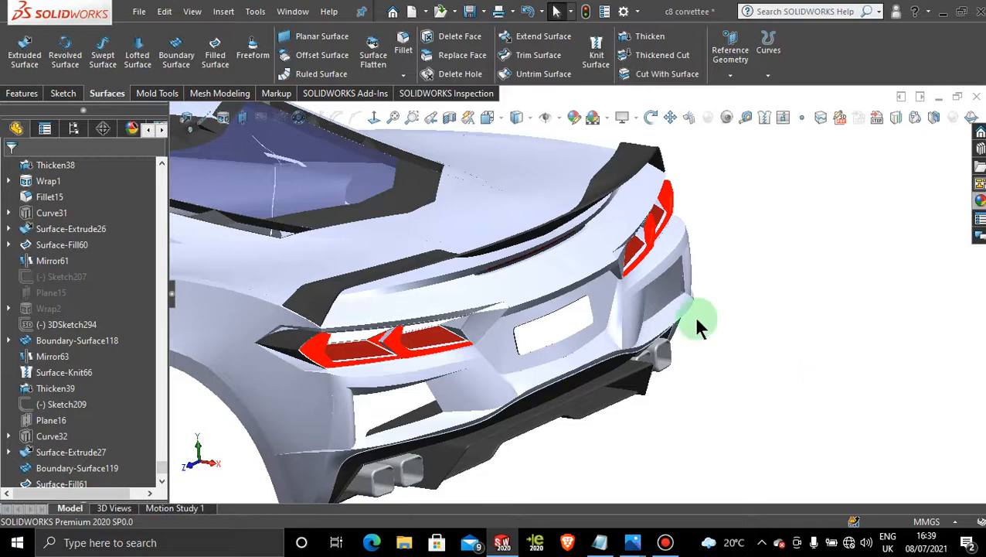
scroll(747, 338, down, 5)
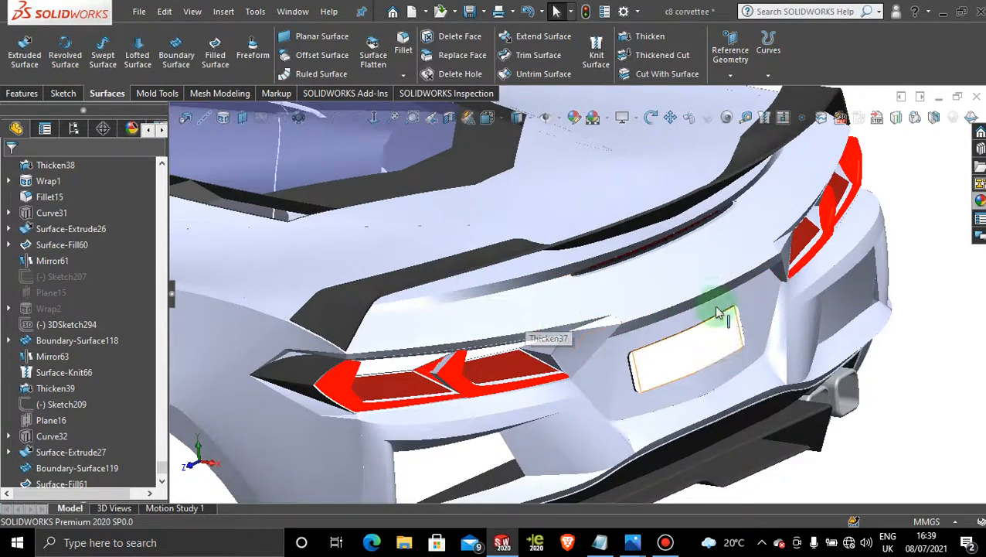
middle_drag(680, 282, 673, 295)
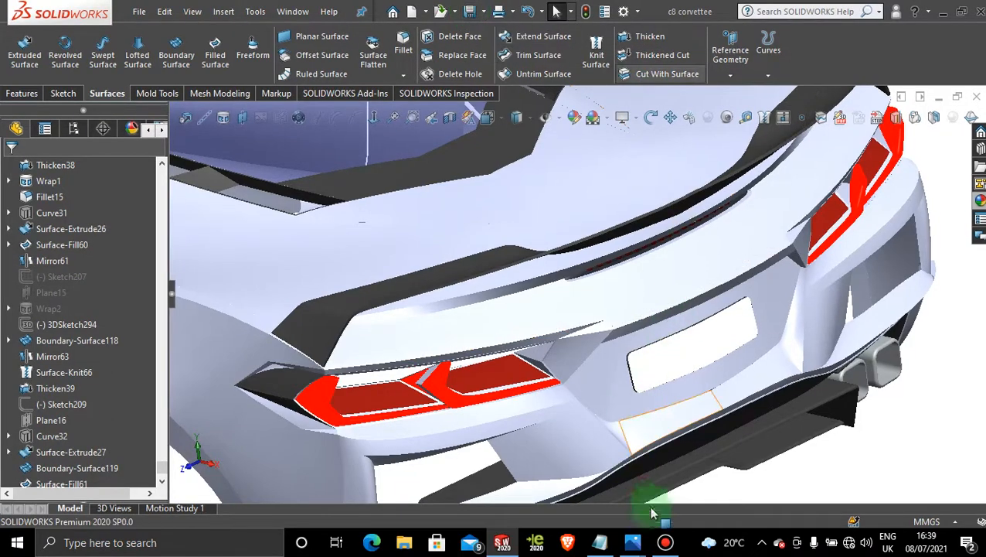
click(665, 542)
click(665, 542)
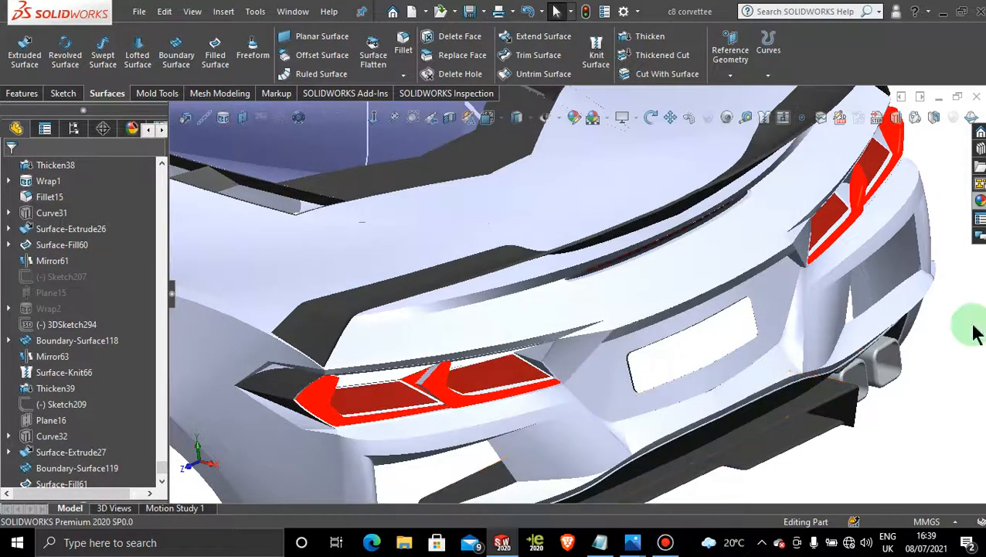
middle_drag(748, 352, 749, 390)
middle_drag(644, 334, 829, 353)
scroll(657, 326, down, 5)
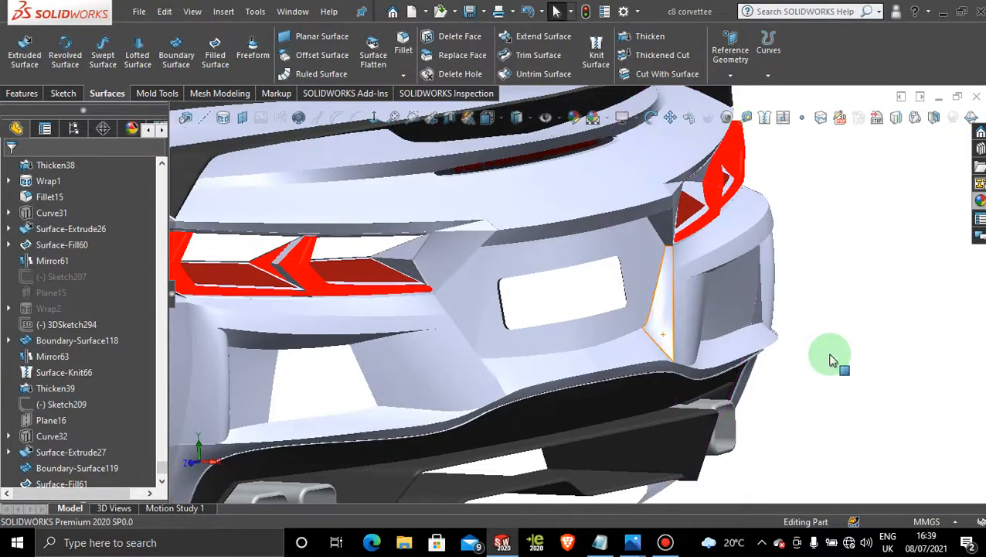
Knit the rear deck's fill surface with its mirrored counterpart and the adjoining deck surface into one surface
scroll(831, 358, up, 6)
scroll(534, 286, down, 3)
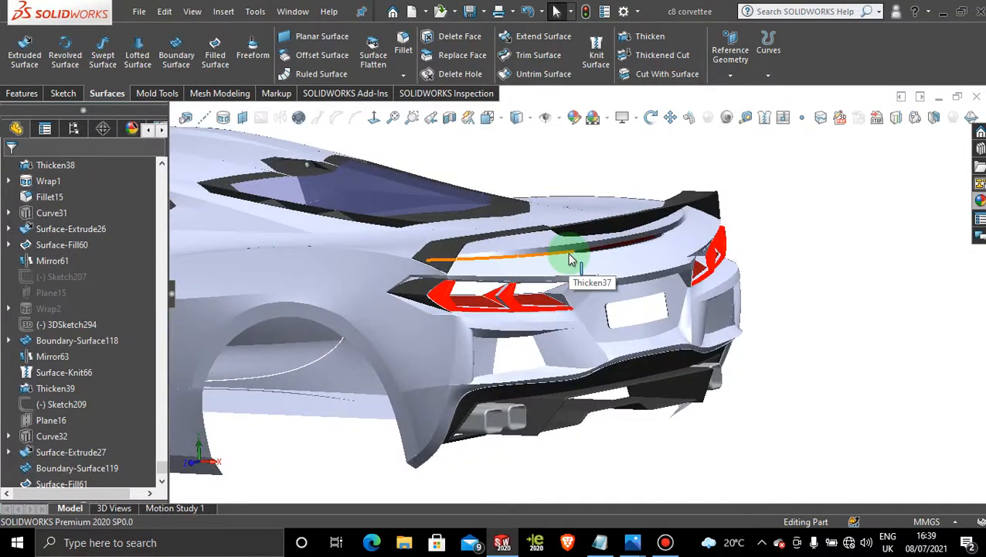
mouse_move(570, 260)
middle_down()
mouse_move(555, 249)
mouse_move(566, 292)
mouse_move(577, 279)
mouse_move(554, 268)
mouse_move(551, 308)
mouse_move(574, 189)
middle_up()
scroll(604, 249, down, 4)
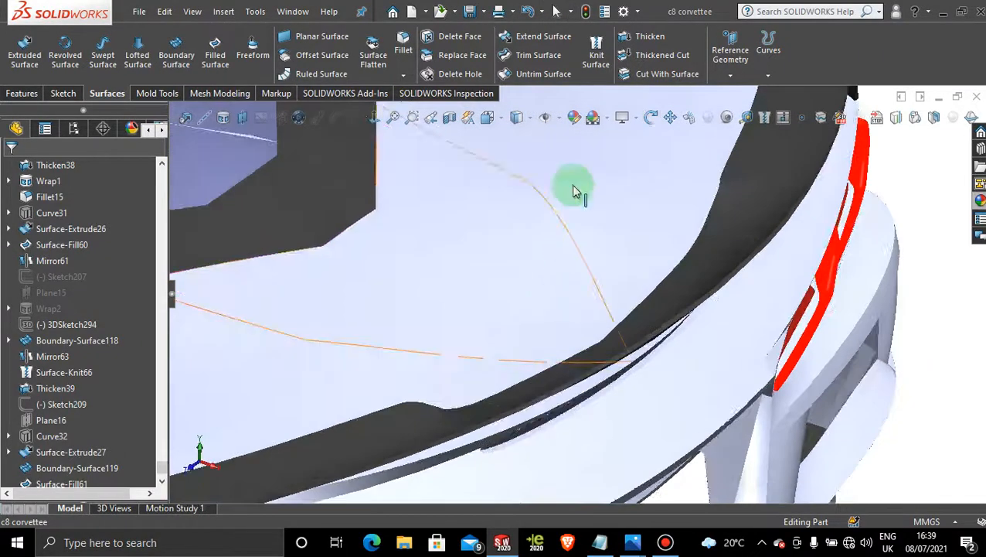
click(596, 52)
click(572, 279)
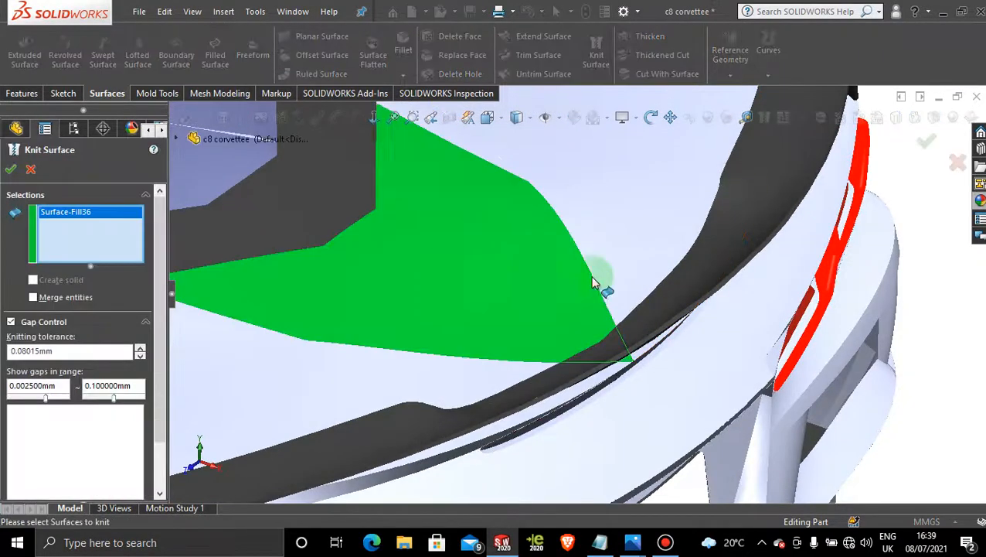
click(624, 272)
click(407, 379)
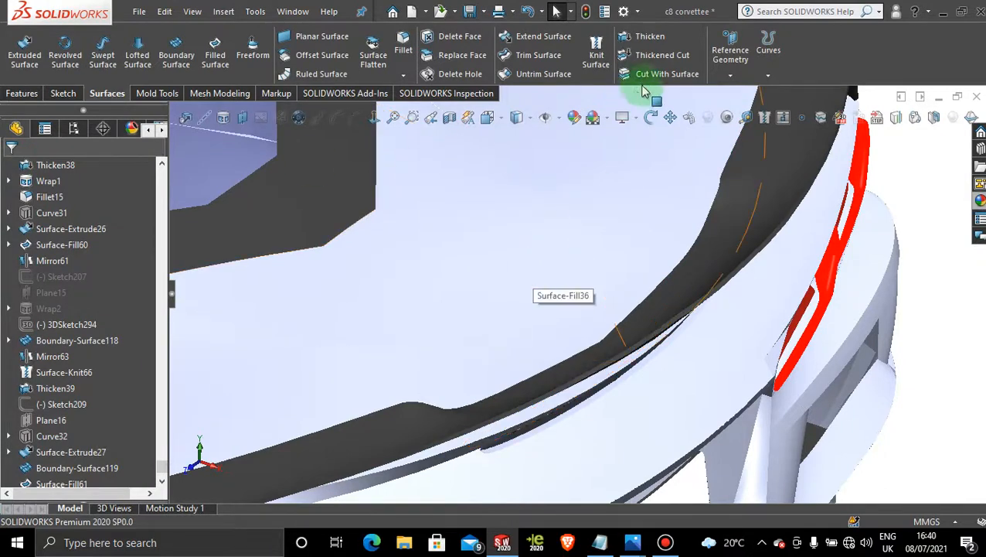
Thicken the knitted rear deck surface by 0.1 mm with merge result enabled
scroll(606, 218, up, 3)
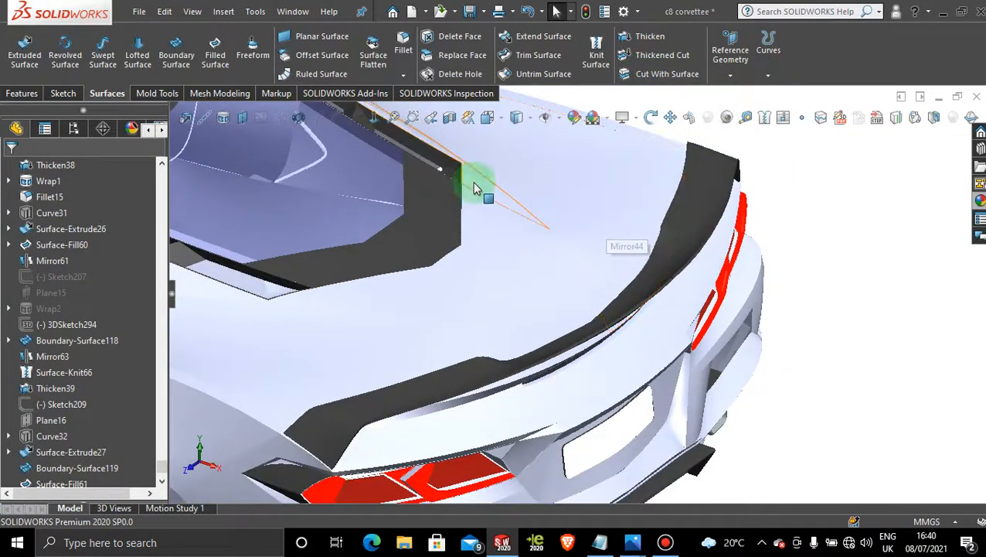
scroll(472, 182, down, 5)
click(652, 37)
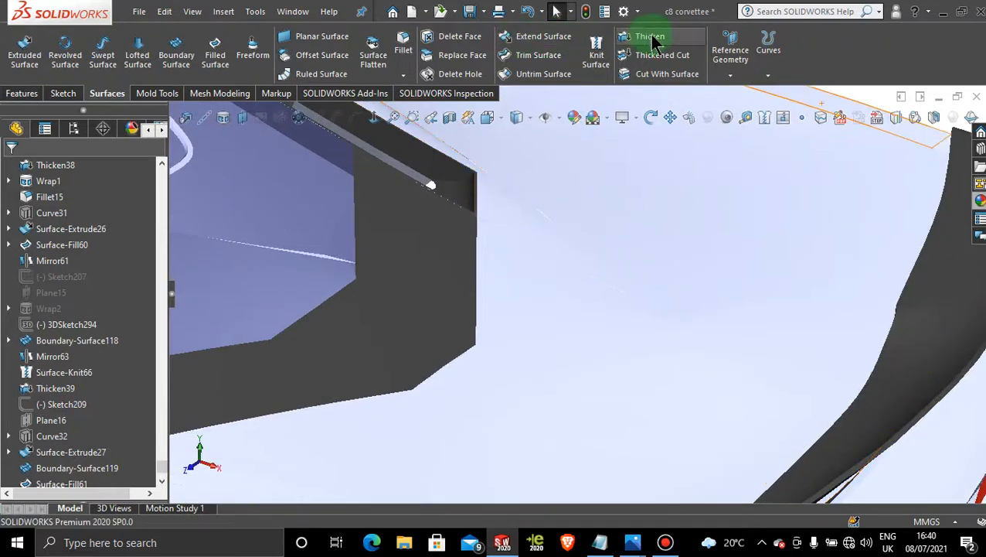
scroll(687, 298, up, 5)
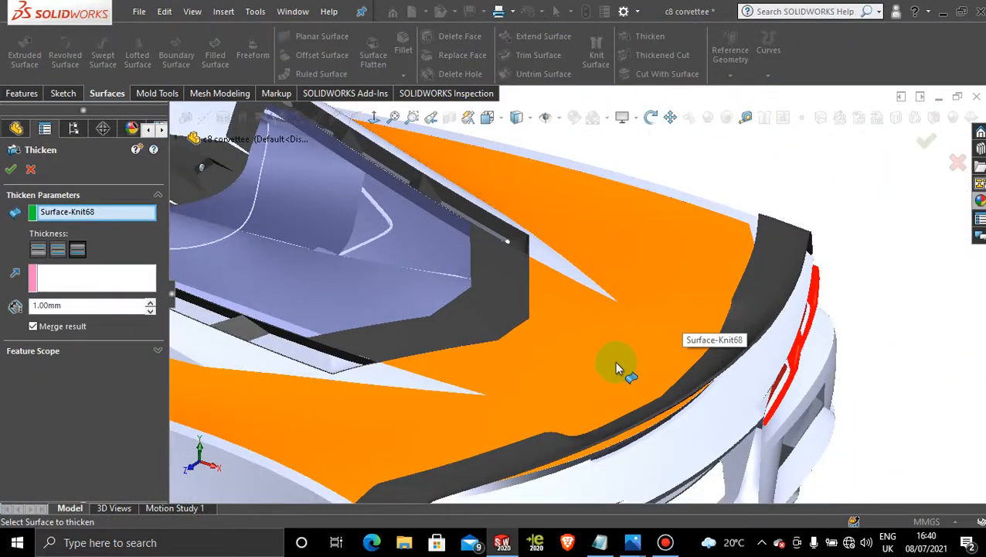
click(605, 362)
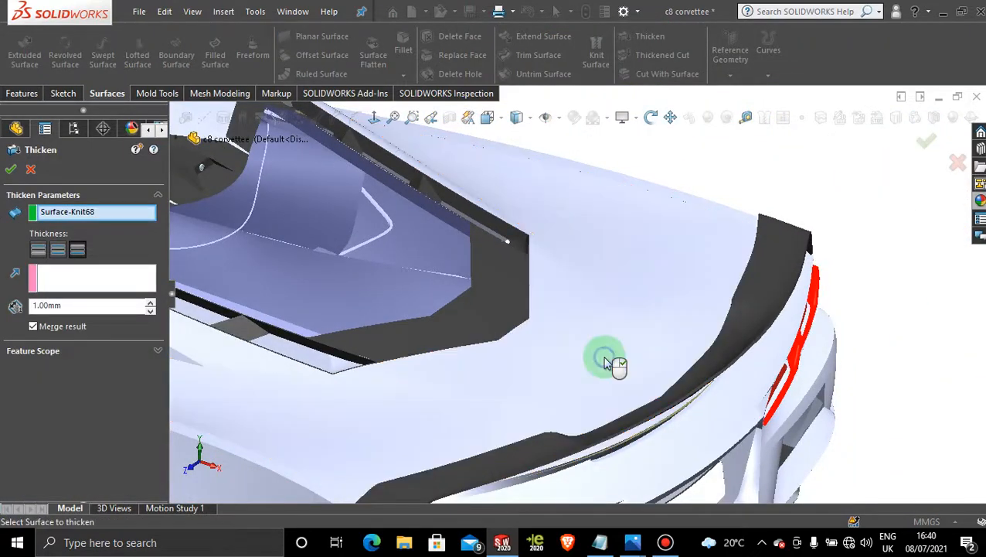
double_click(72, 306)
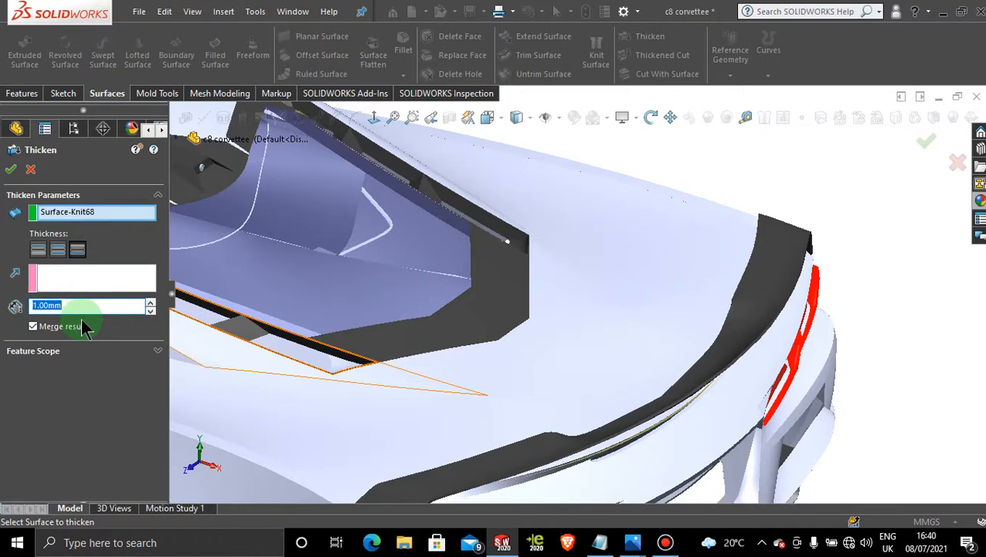
text(0.1)
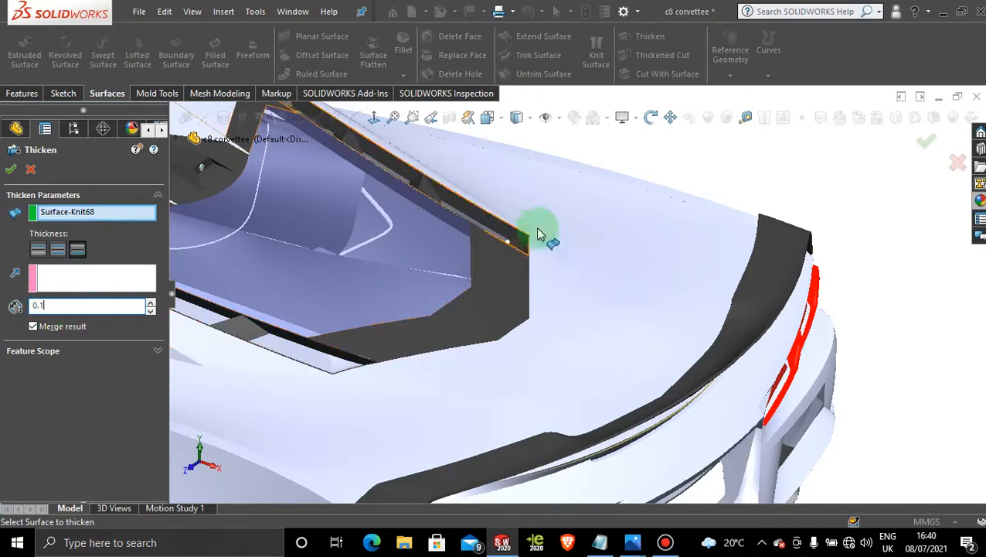
click(11, 169)
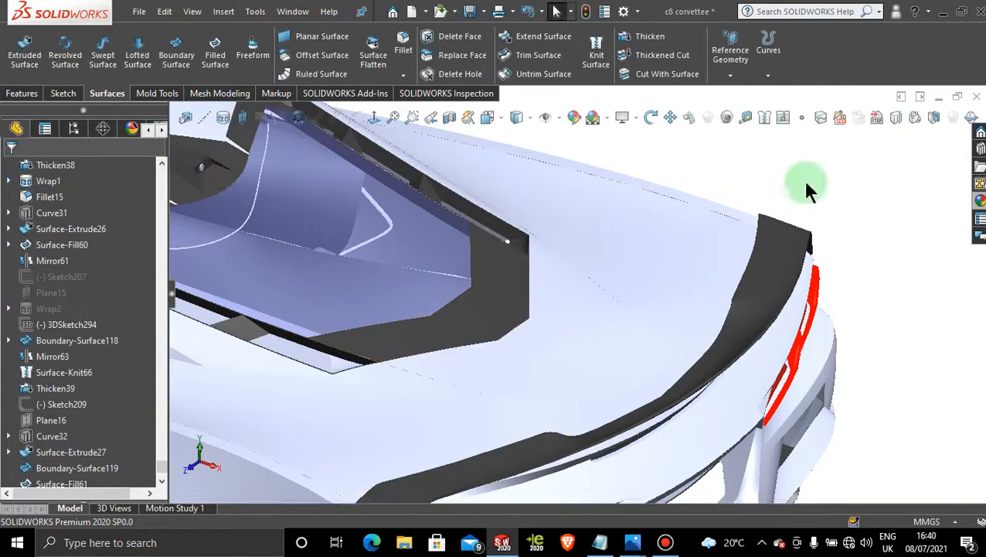
Sketch a construction line about 53 mm long on the Front Plane, rising above the spoiler perpendicular to the sloping rear deck edge
scroll(813, 410, up, 3)
middle_drag(750, 454, 771, 380)
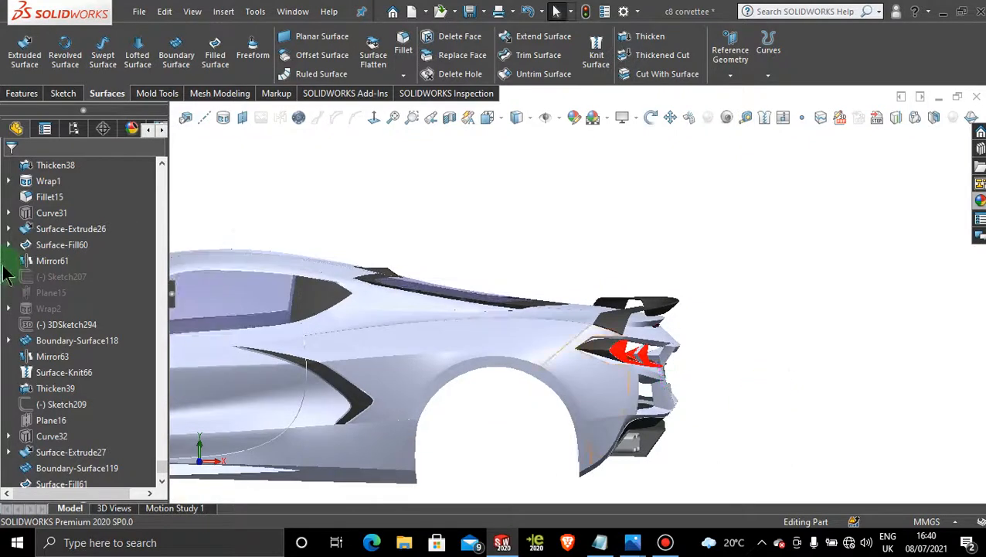
drag(162, 467, 171, 169)
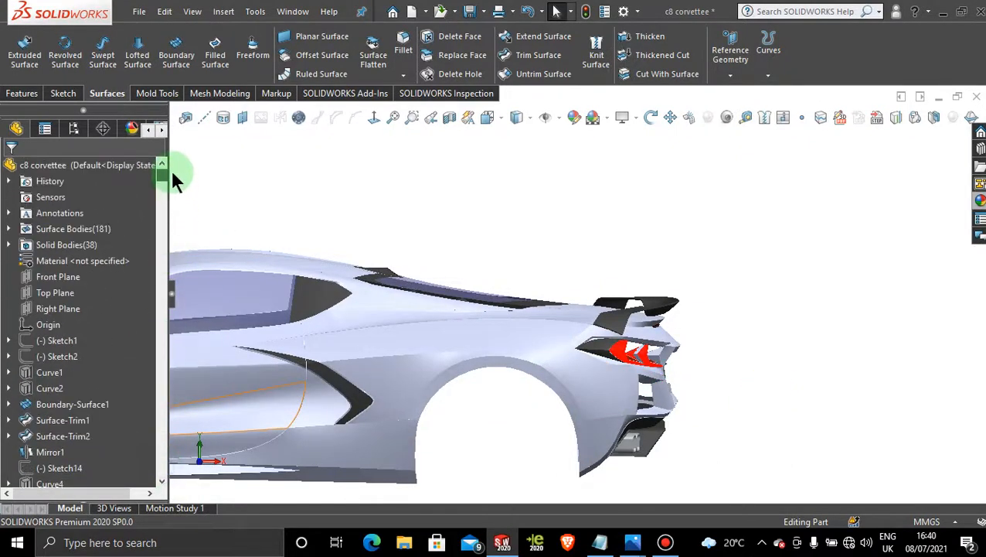
click(58, 277)
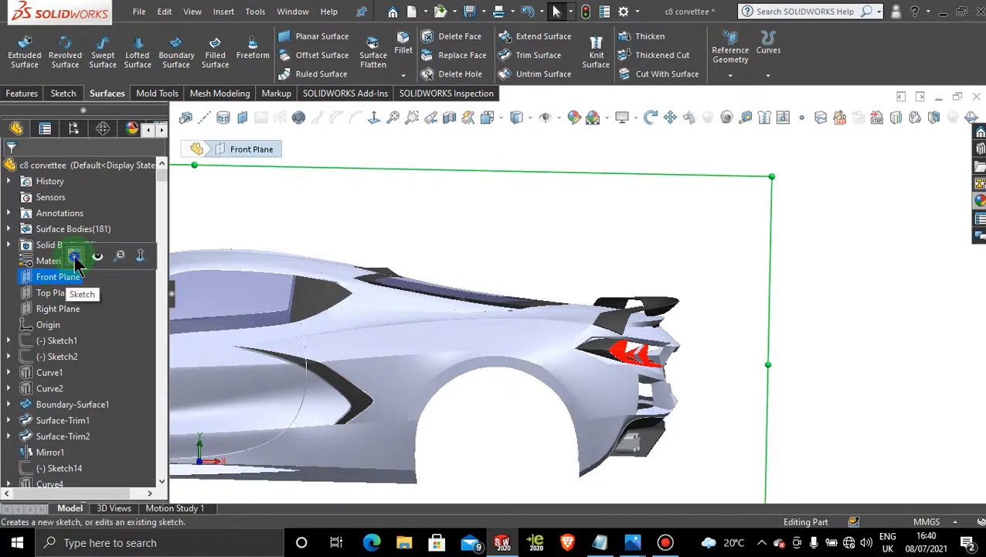
click(80, 258)
click(377, 116)
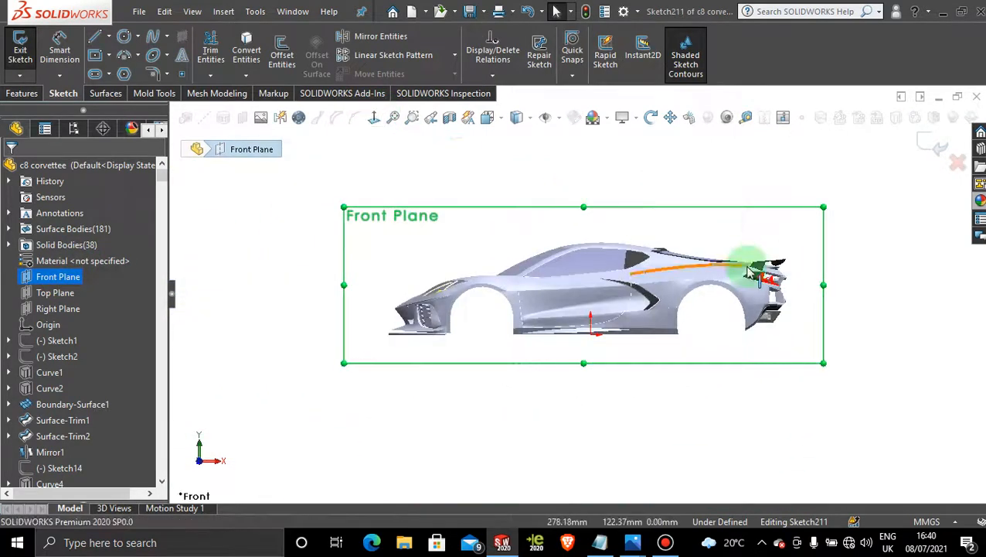
scroll(679, 286, down, 5)
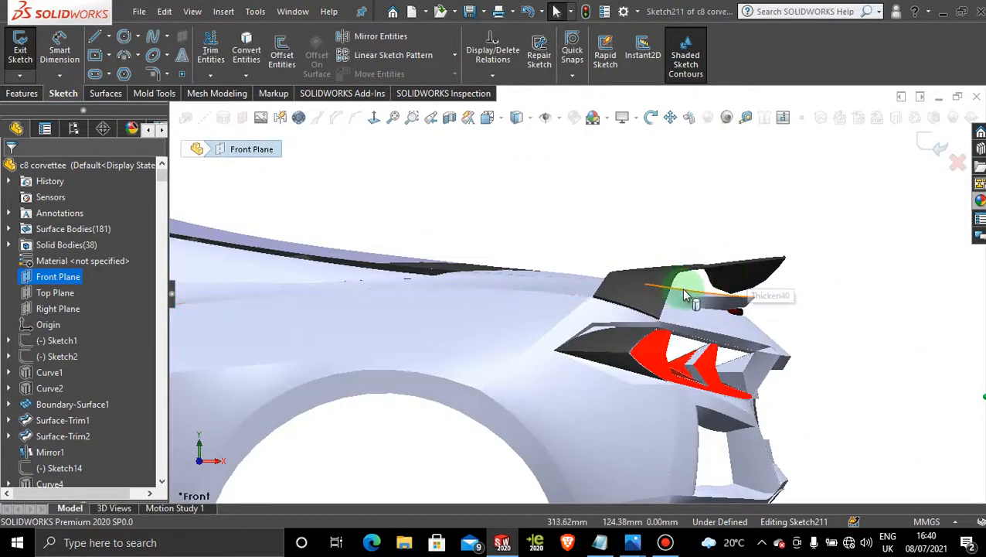
click(109, 37)
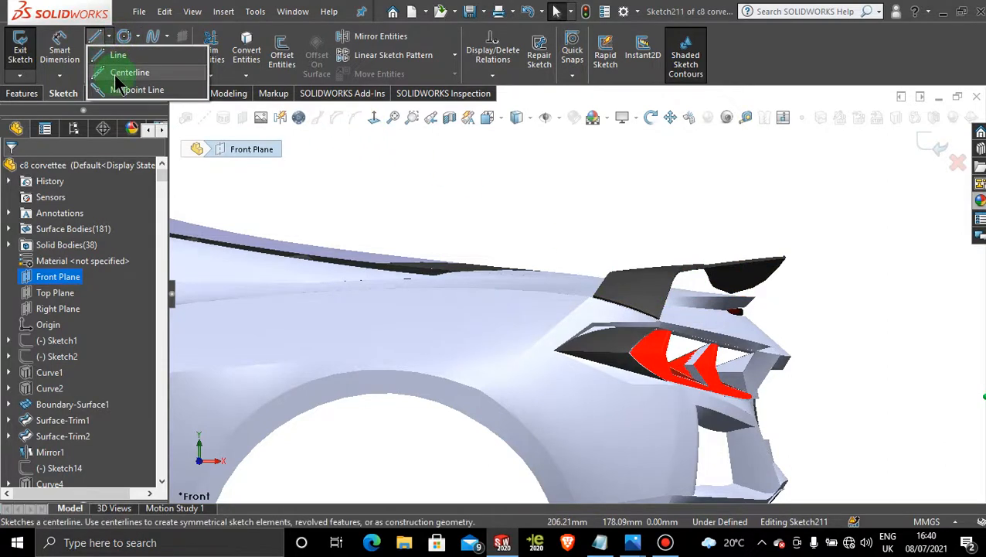
click(116, 72)
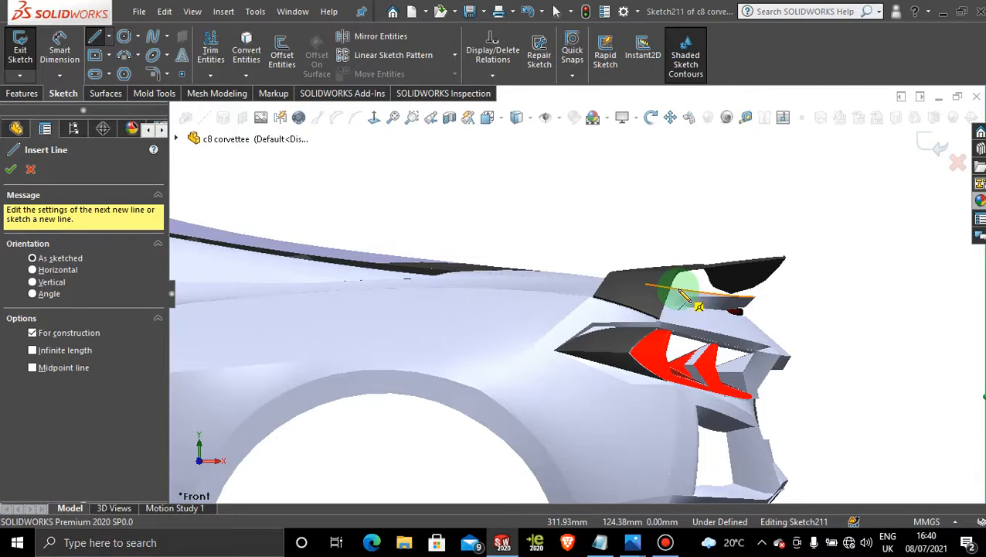
click(680, 292)
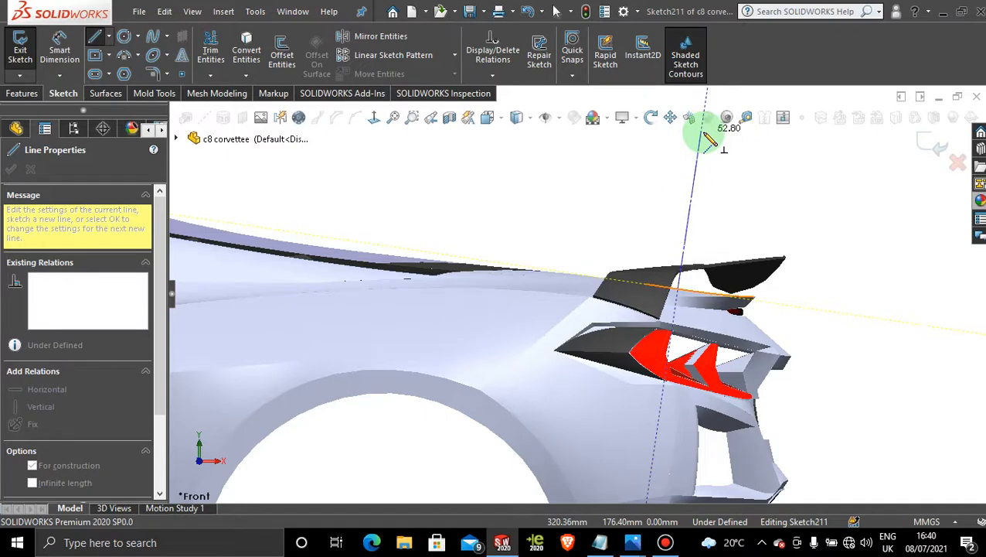
click(701, 133)
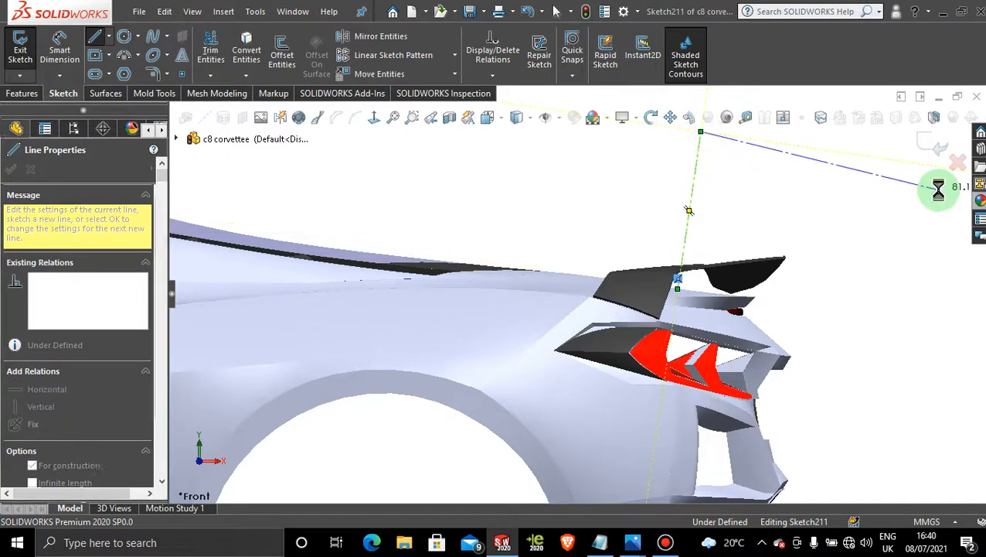
key(Escape)
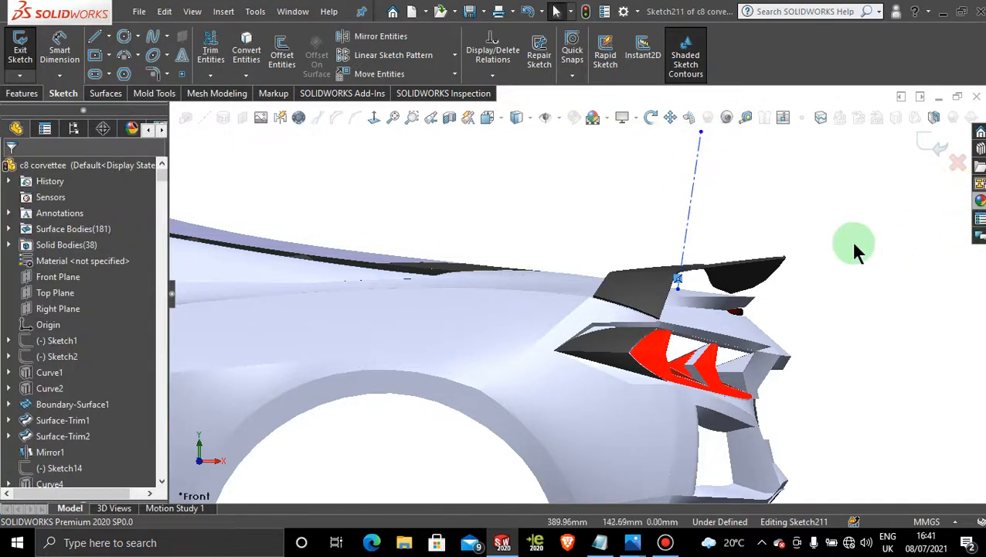
middle_drag(854, 253, 652, 211)
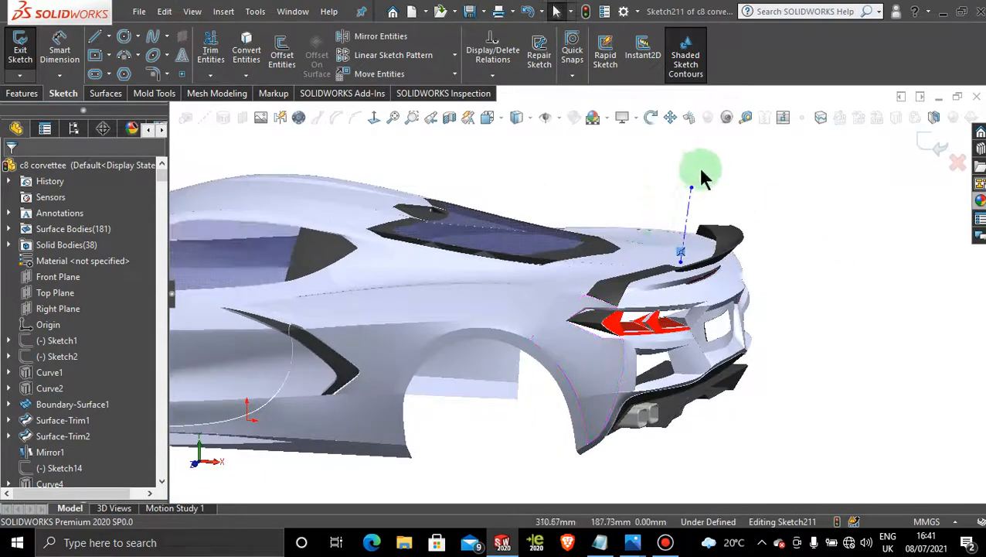
click(933, 139)
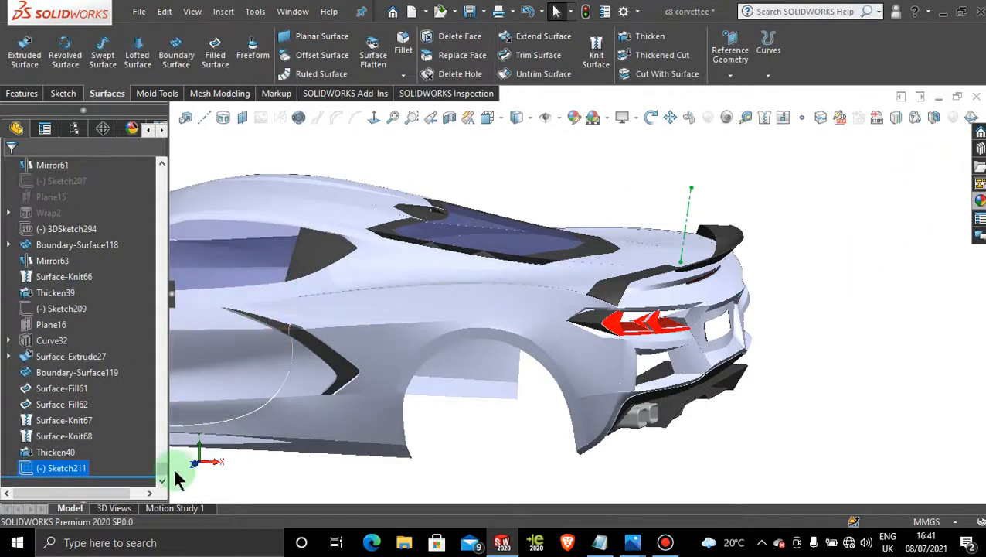
Create a reference plane perpendicular to the construction line and coincident with its upper endpoint above the spoiler
click(847, 230)
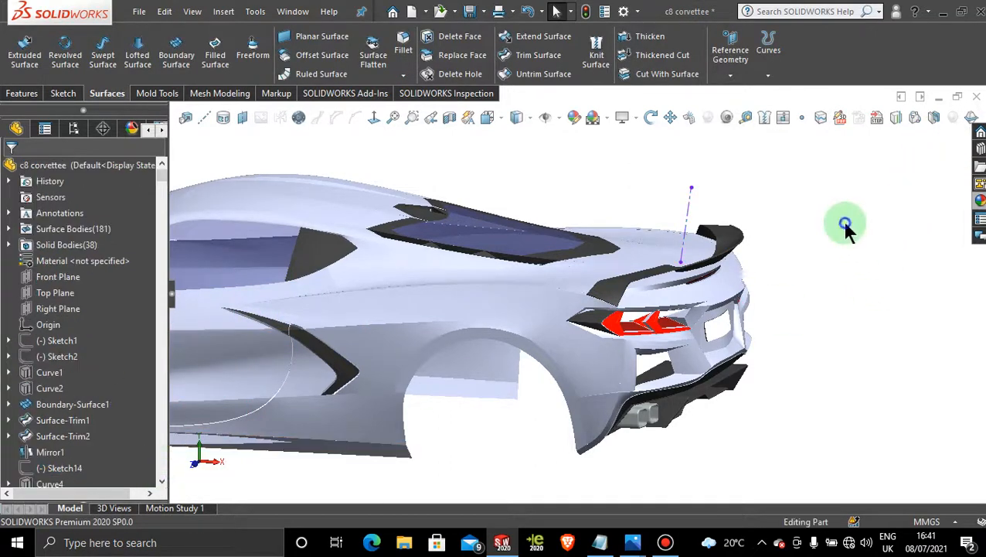
click(244, 124)
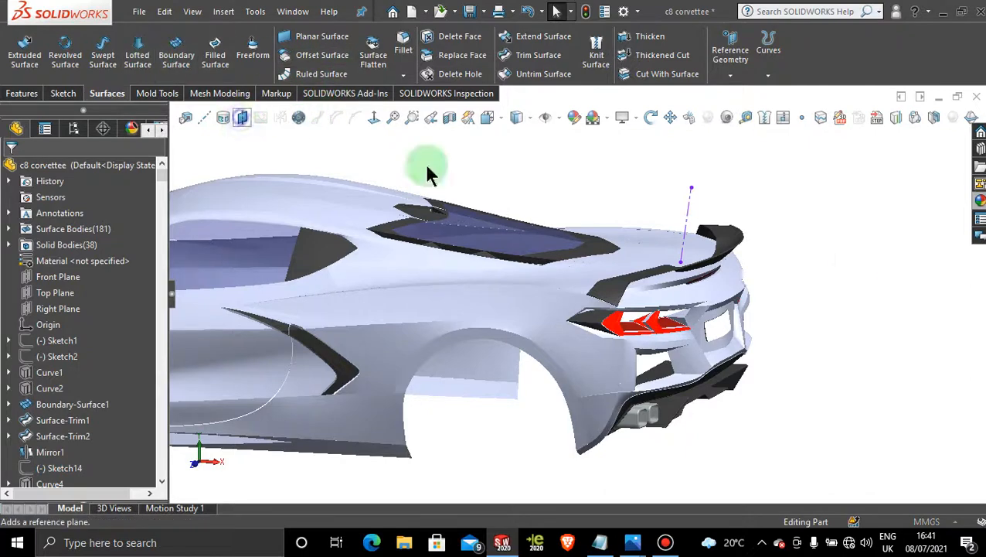
click(691, 189)
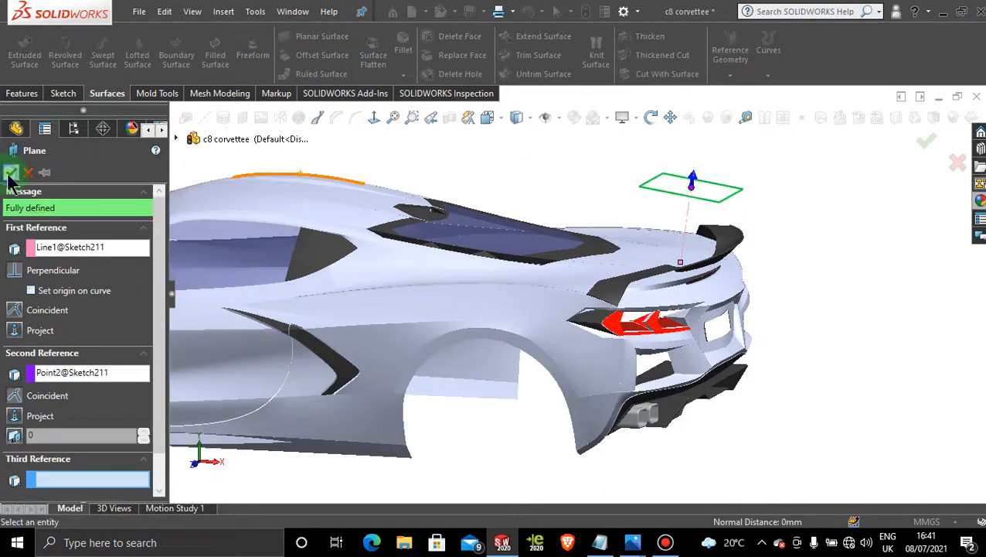
right_click(542, 141)
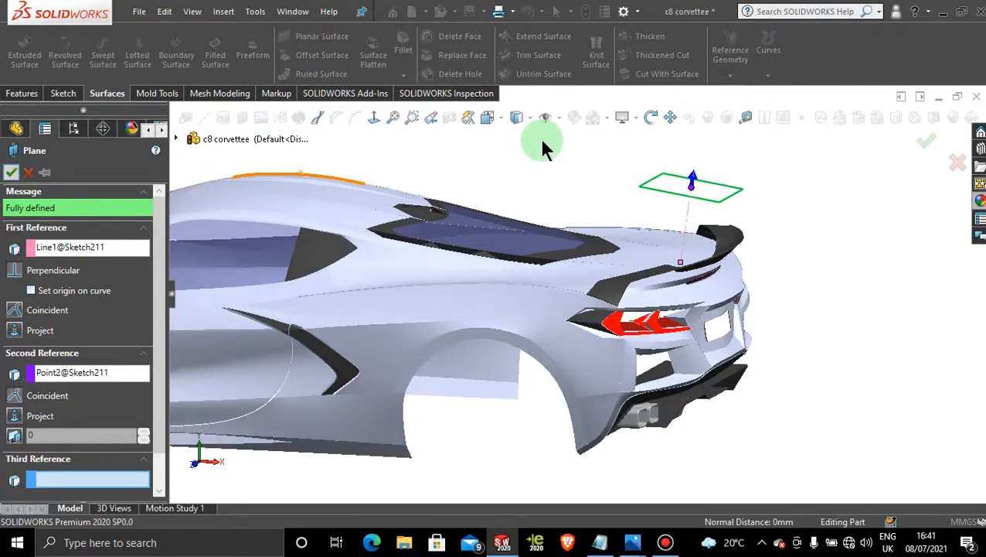
Confirm the reference plane, start a sketch on it, and draw a short horizontal construction line from the origin toward the spoiler
click(856, 193)
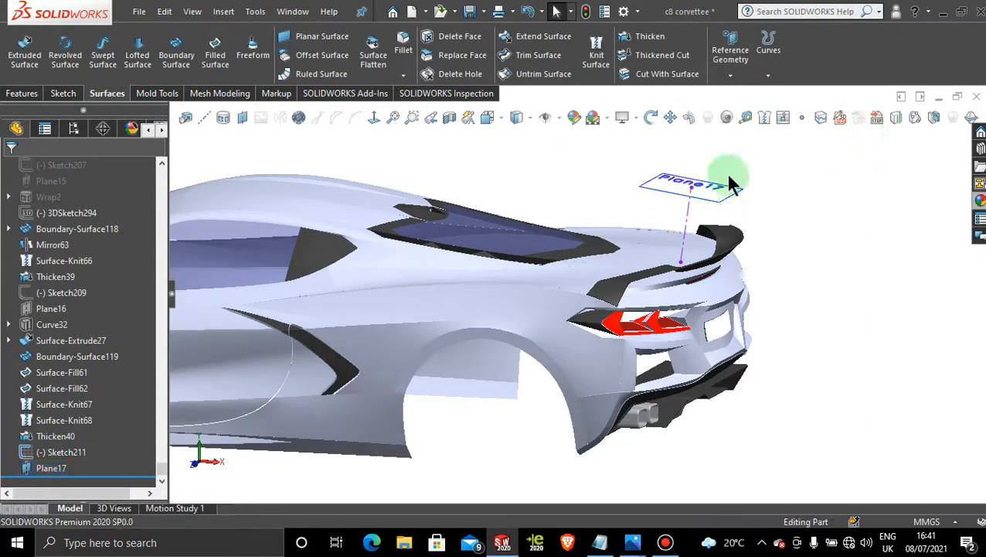
click(727, 199)
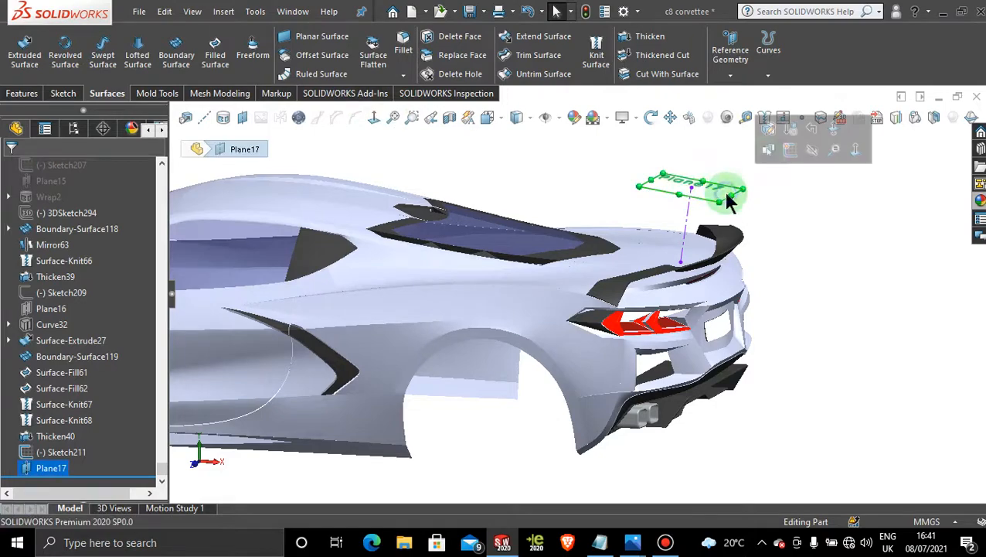
click(801, 158)
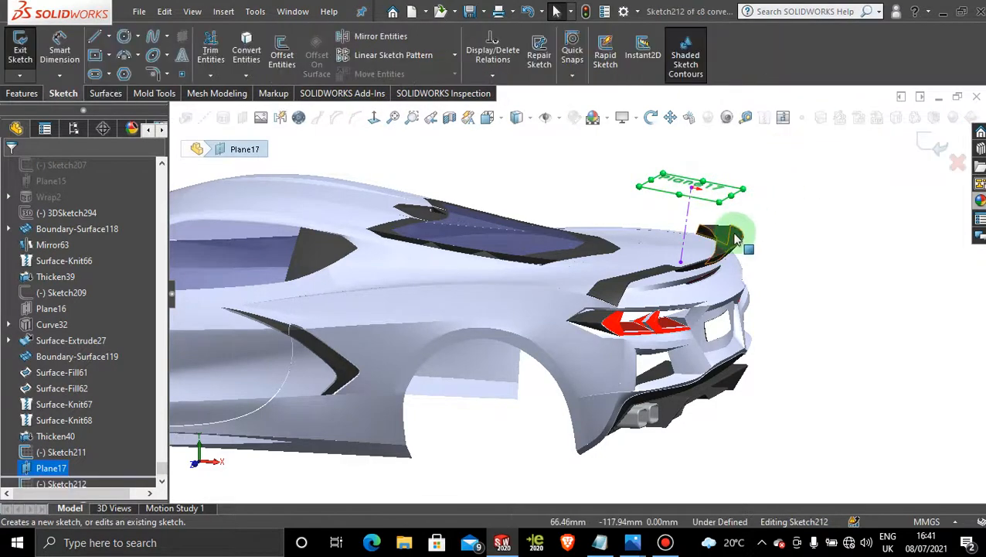
middle_drag(737, 227, 660, 361)
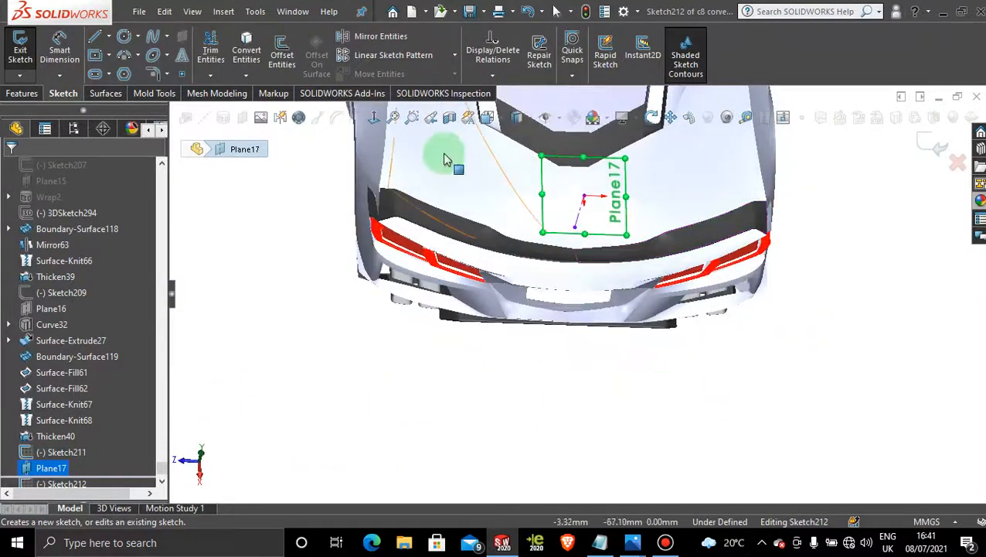
click(378, 119)
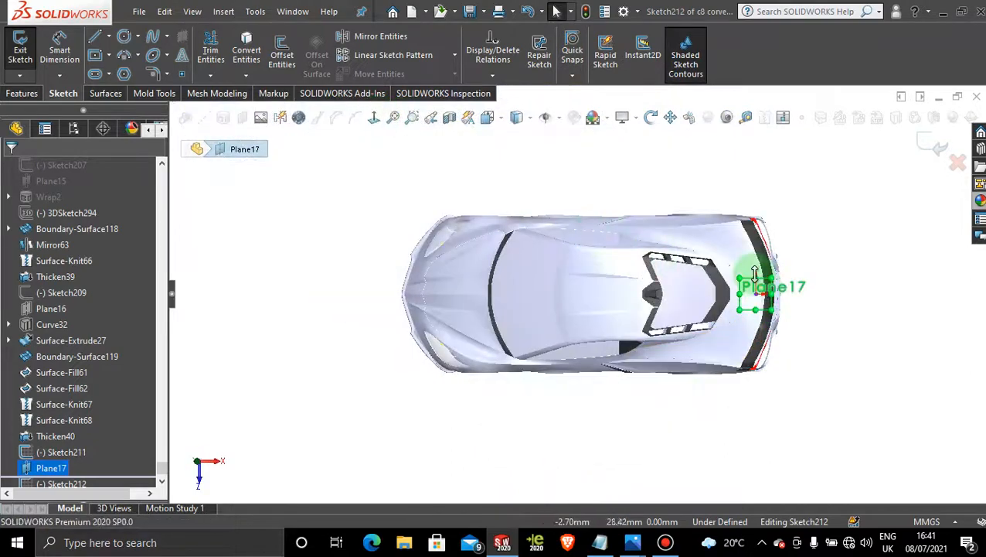
scroll(758, 288, down, 10)
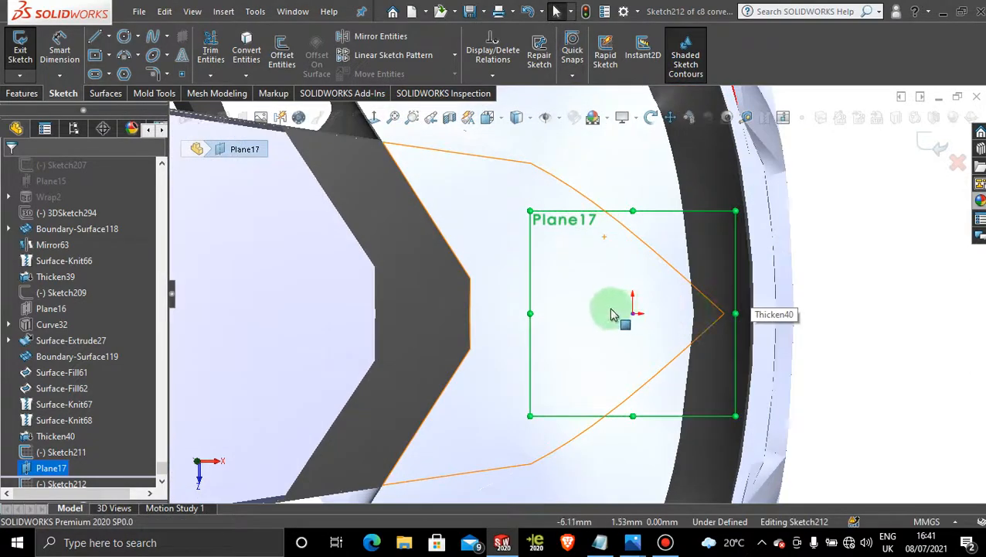
scroll(661, 344, down, 3)
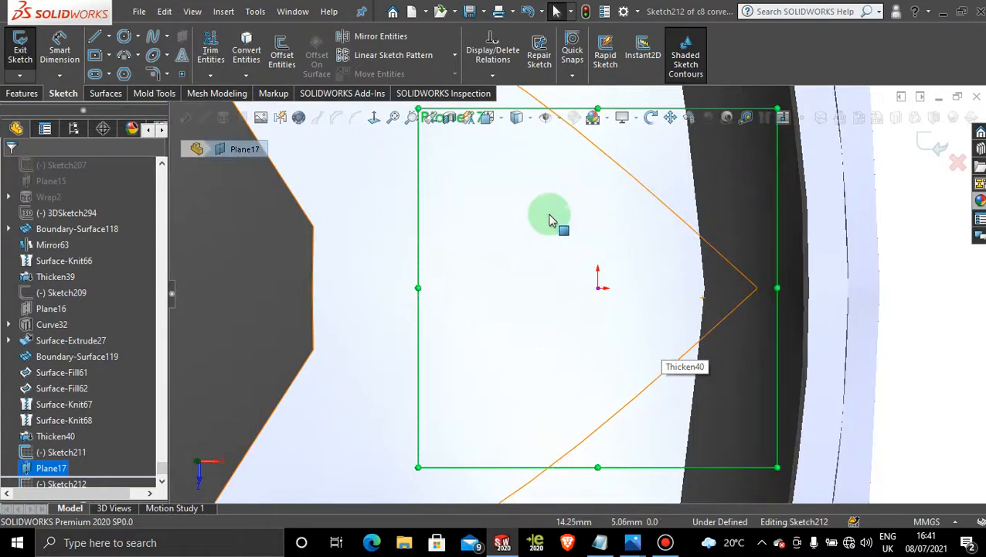
click(109, 37)
click(115, 77)
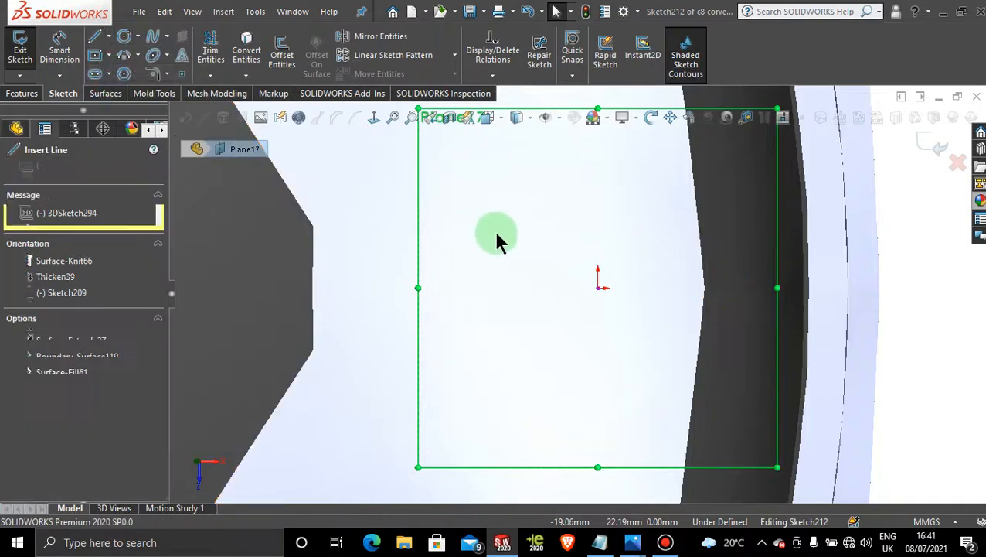
click(598, 287)
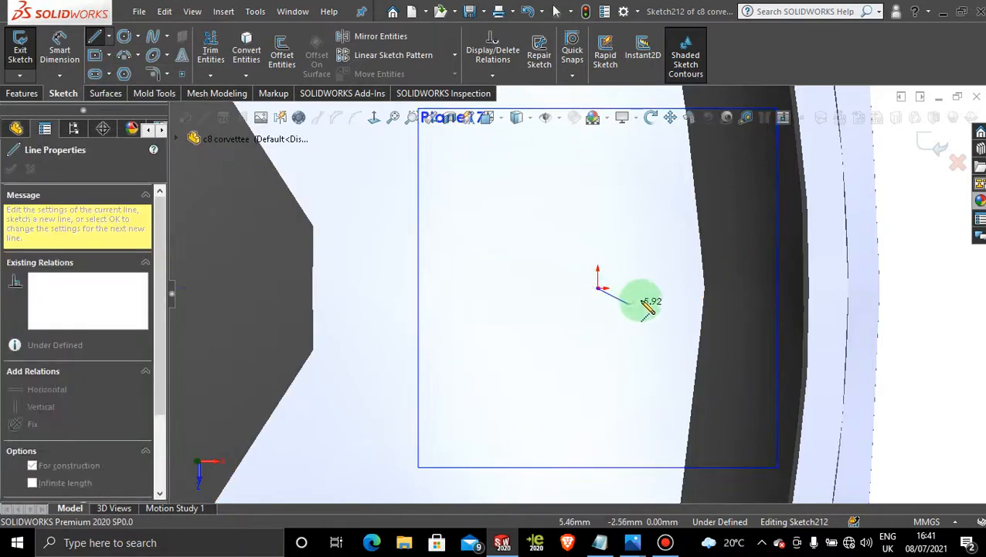
click(675, 288)
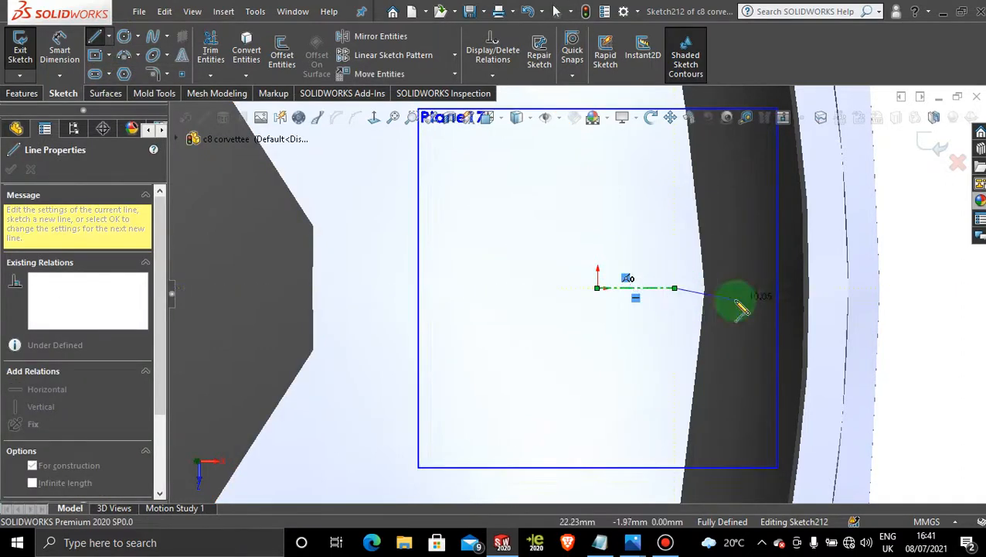
key(Escape)
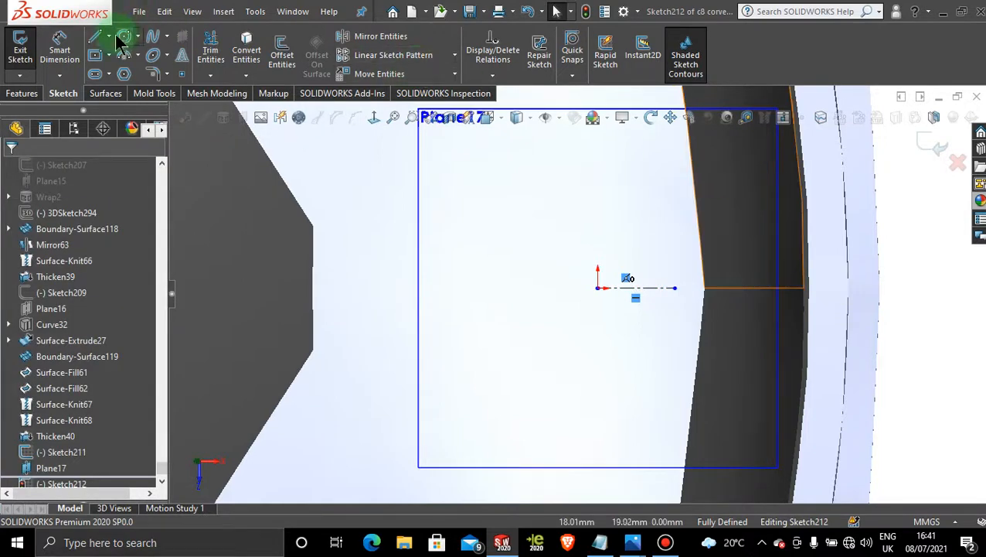
Draw a horizontal solid line over the construction line through the origin and stretch its forward end until the line is about 22 mm long
click(92, 41)
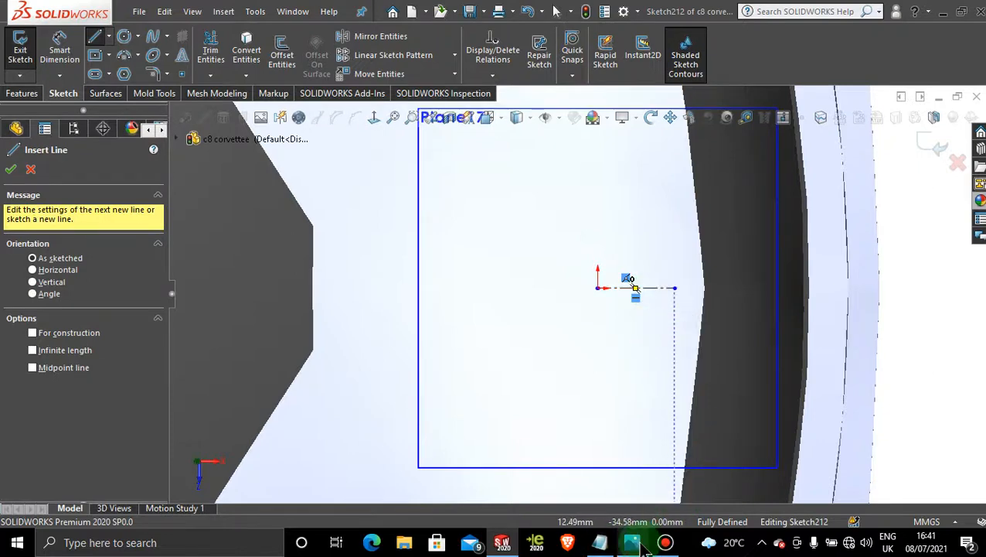
mouse_move(634, 544)
mouse_move(648, 483)
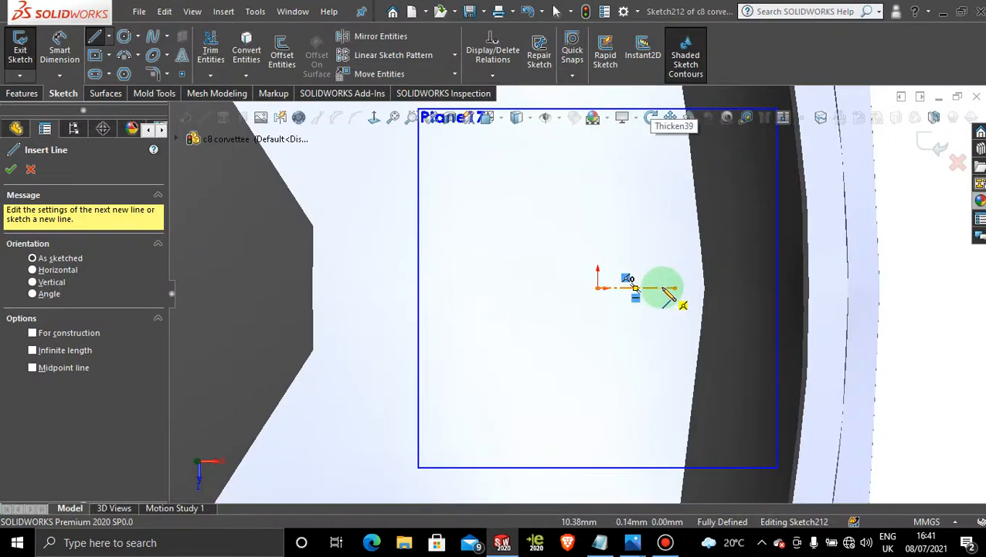
click(664, 289)
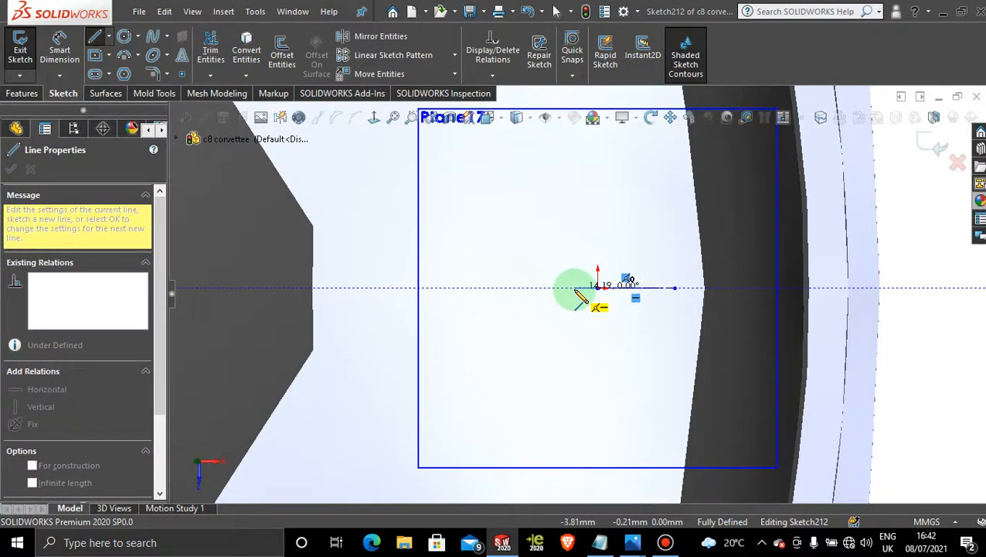
click(572, 290)
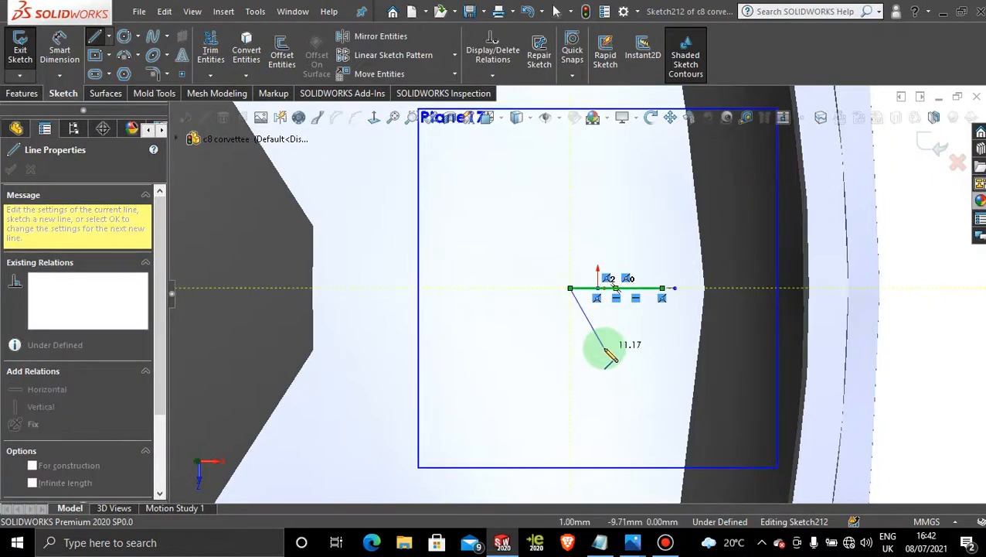
key(Escape)
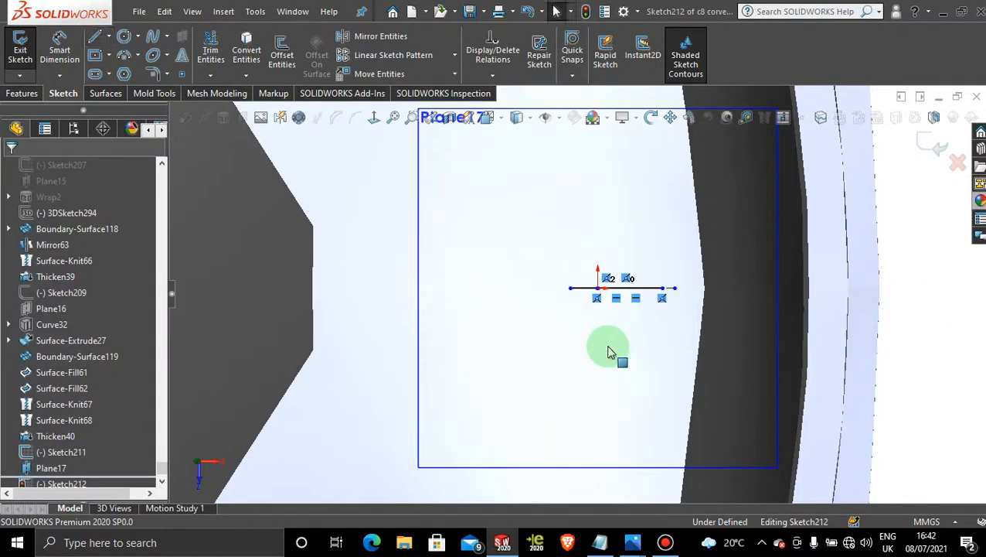
scroll(605, 301, down, 3)
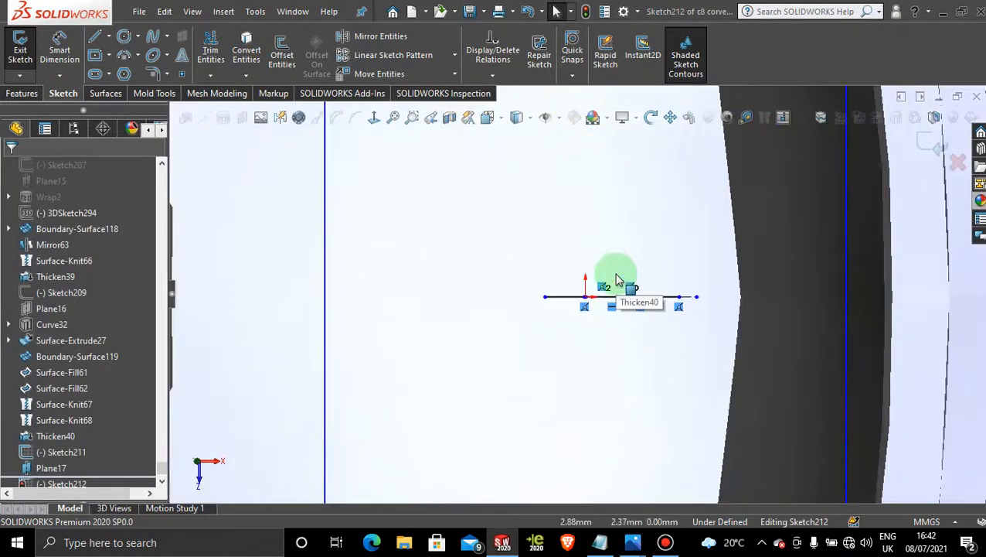
drag(544, 299, 479, 301)
scroll(610, 348, up, 3)
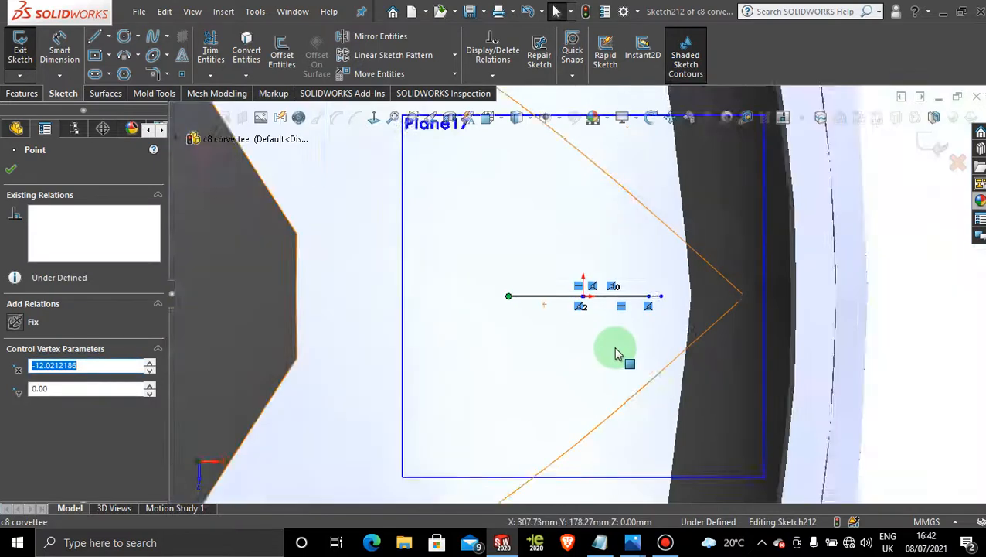
Try offsetting the horizontal solid line by 1 mm in both directions
scroll(572, 255, down, 2)
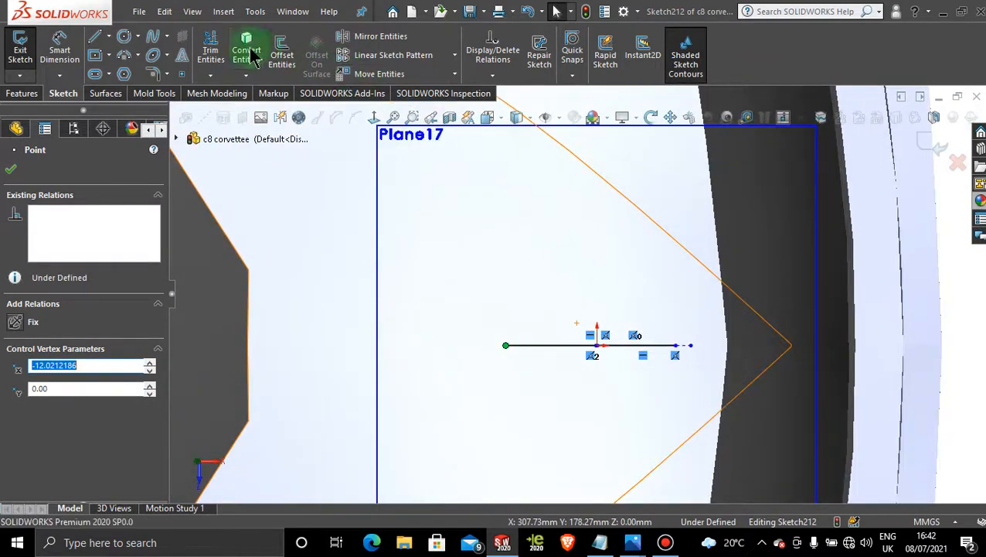
click(280, 51)
click(552, 345)
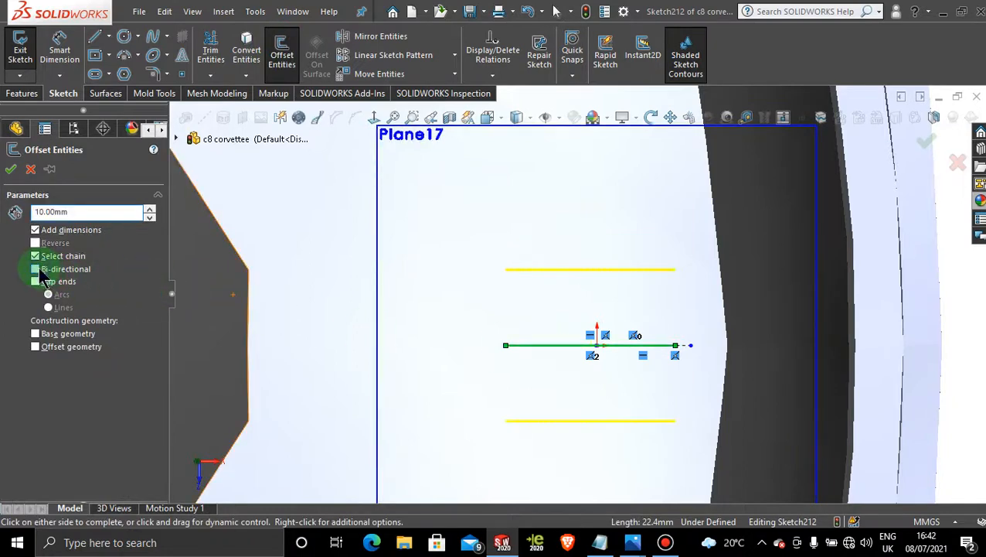
double_click(93, 212)
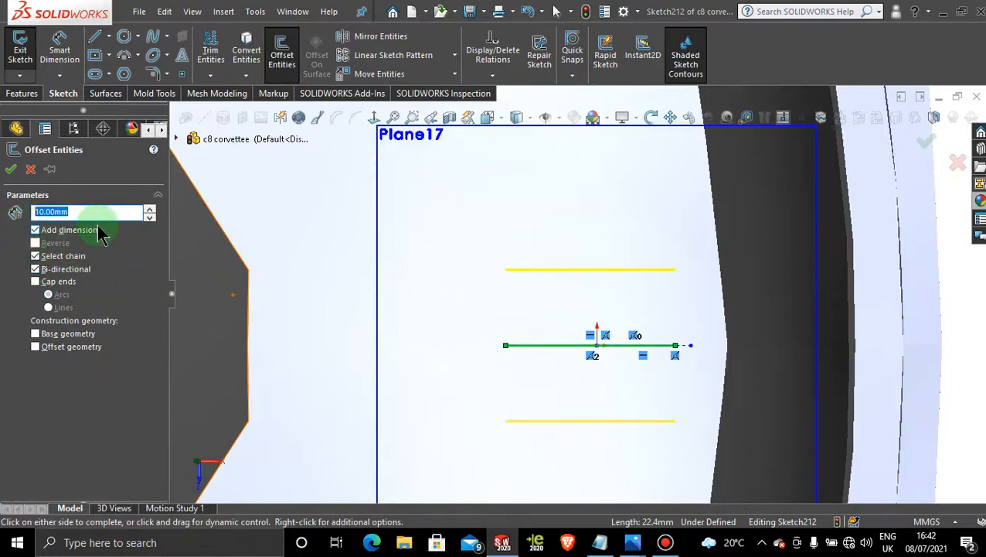
text(1)
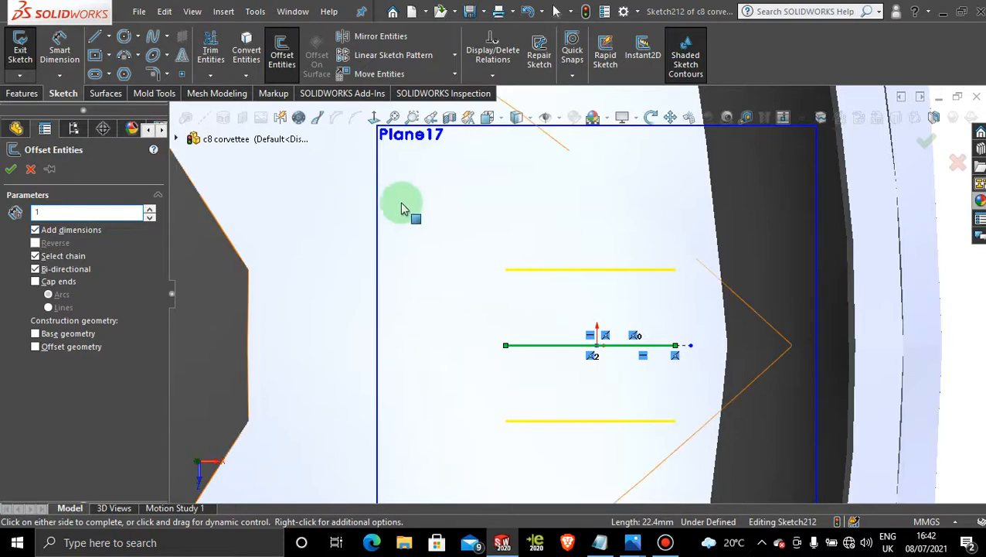
click(357, 207)
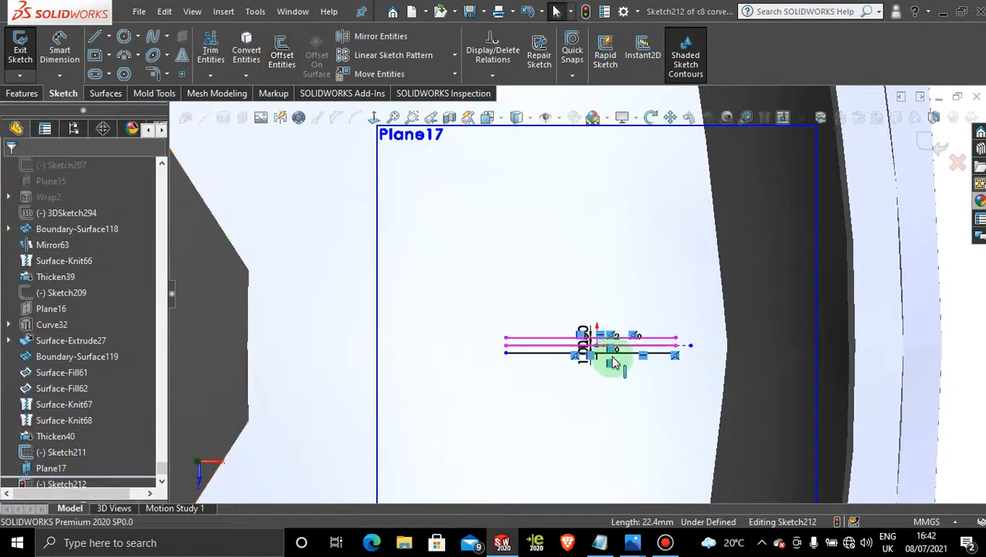
drag(83, 470, 81, 468)
right_click(75, 478)
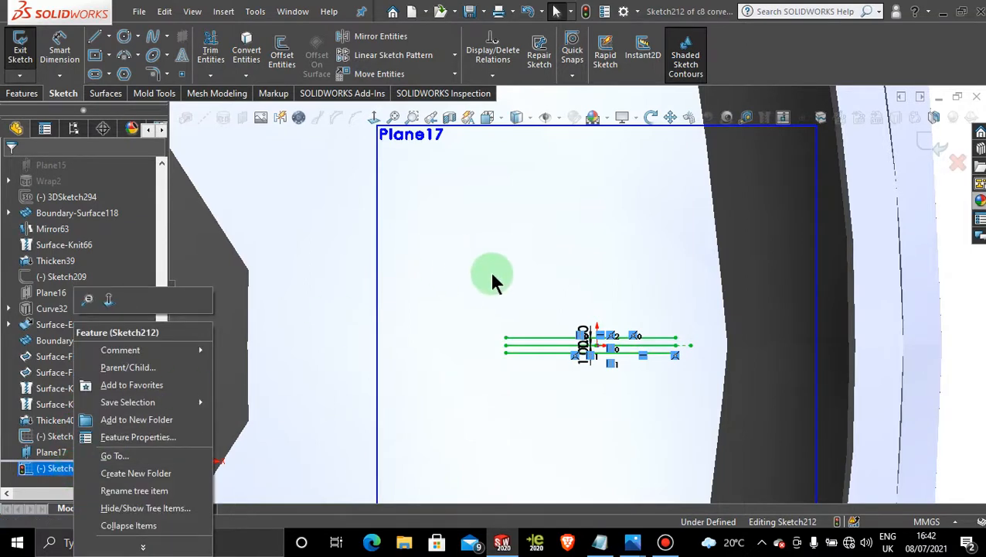
click(540, 200)
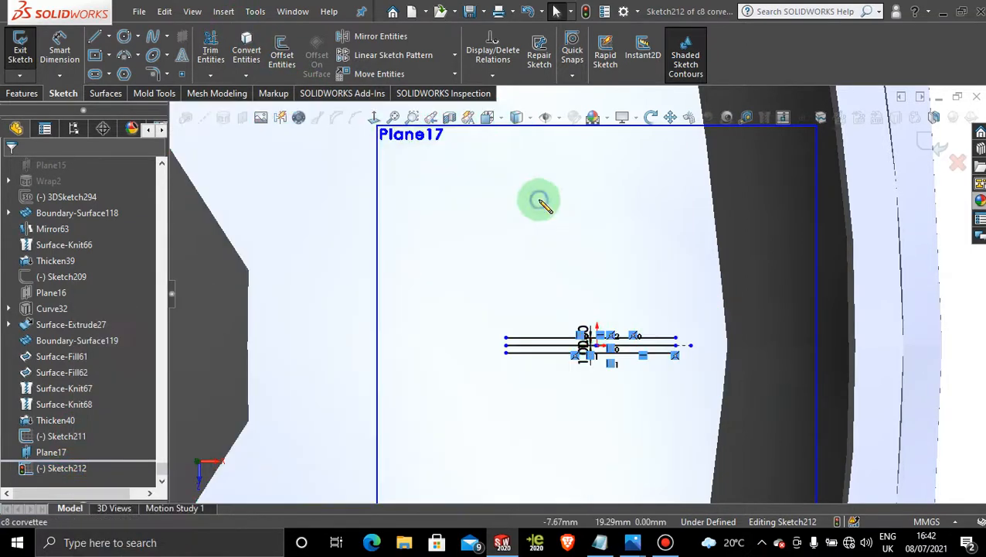
key(ctrl+z)
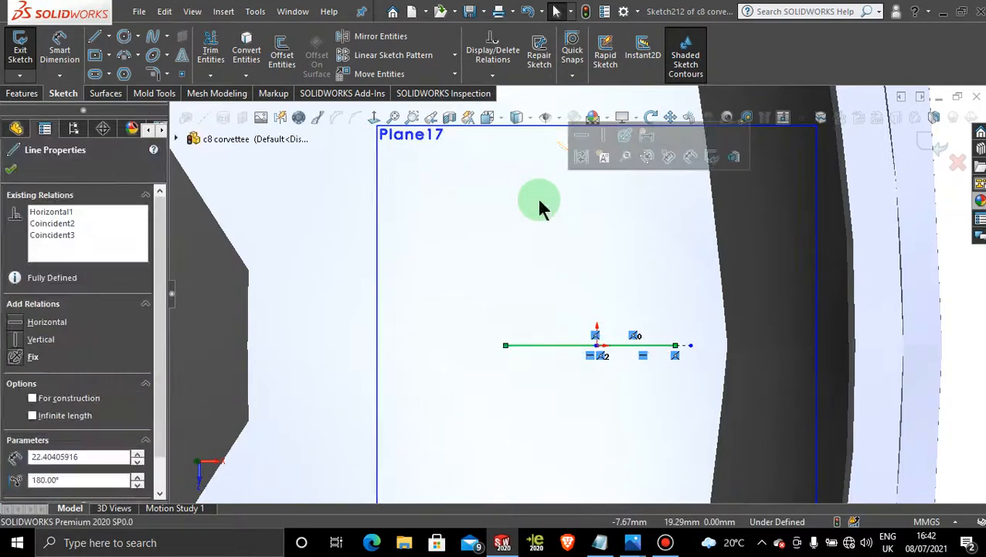
Offset the horizontal solid line by 0.6 mm in both directions and trim away the original middle line between the two offsets
click(283, 54)
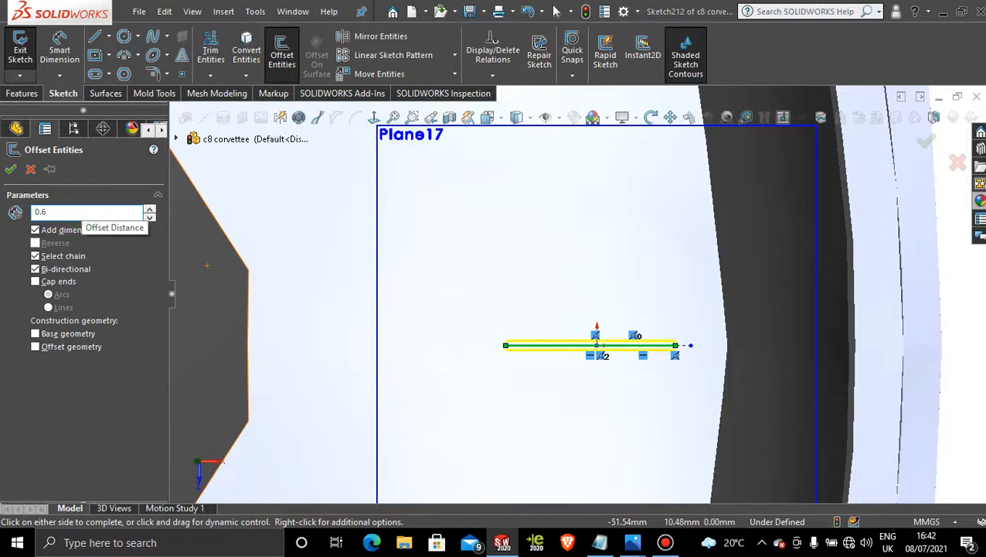
click(10, 170)
scroll(645, 381, down, 5)
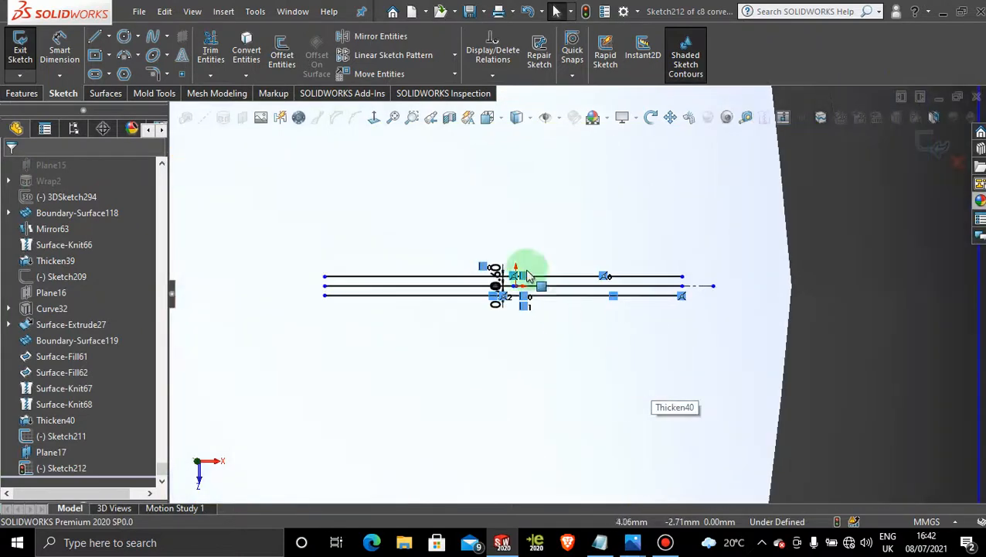
scroll(503, 259, down, 2)
click(213, 48)
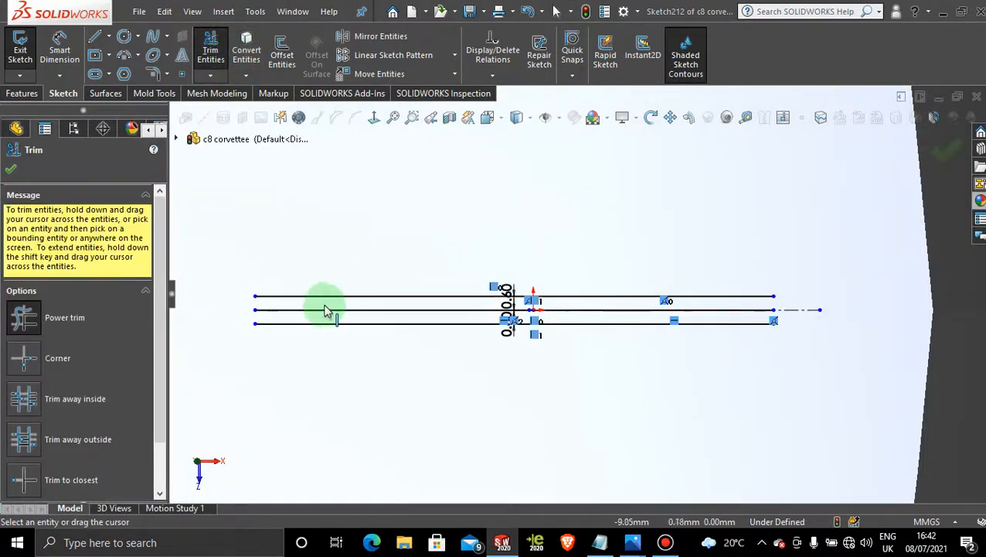
drag(326, 309, 326, 313)
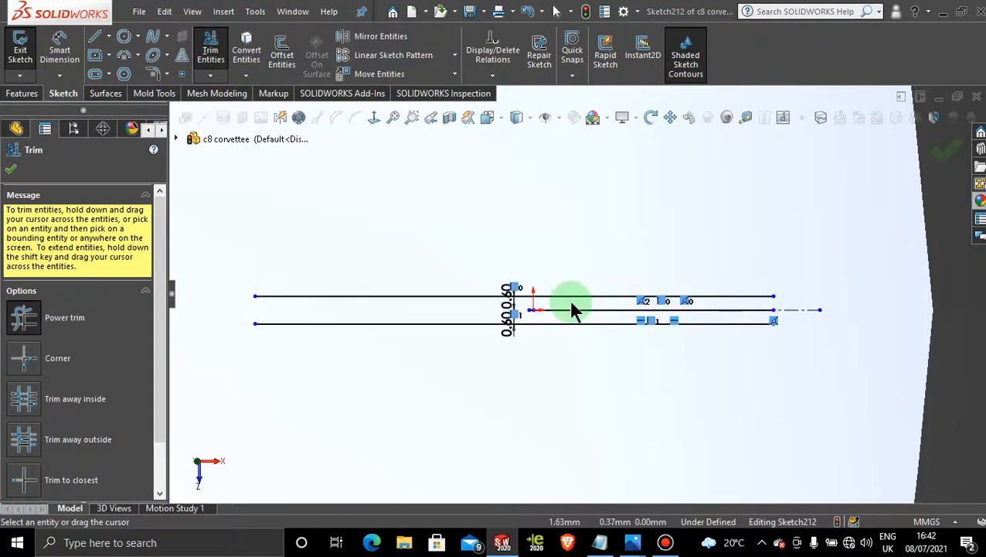
mouse_move(576, 310)
mouse_down()
mouse_move(568, 313)
mouse_move(836, 324)
mouse_move(202, 212)
mouse_up()
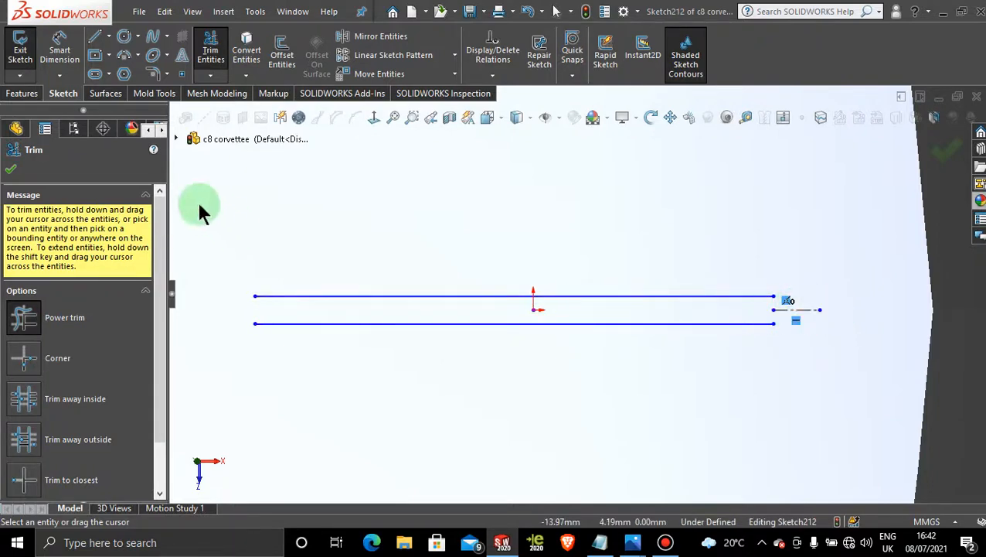
click(10, 170)
Examine the rear deck emblem in the enlarged top-view Corvette photo and compare its outline with the two parallel sketch lines
scroll(839, 315, up, 8)
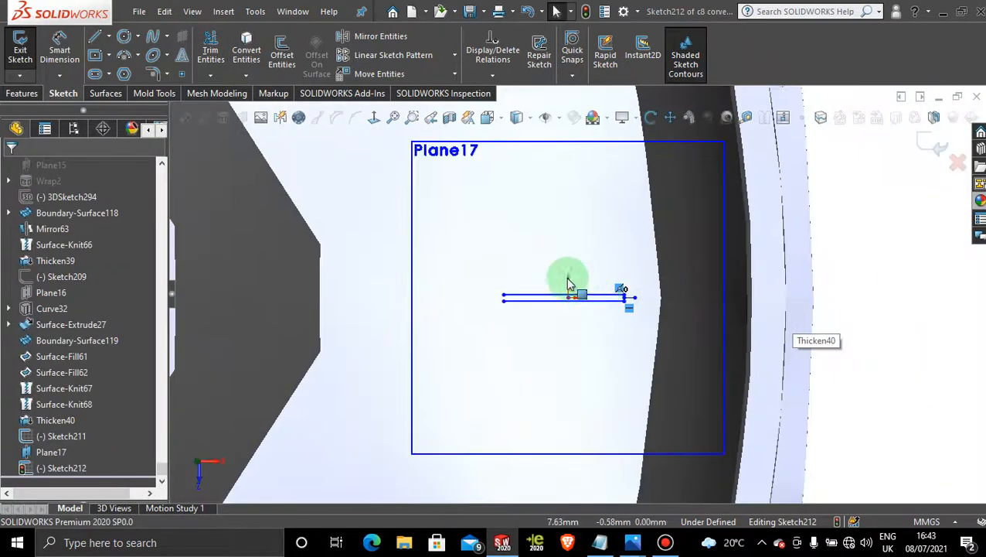
scroll(569, 280, down, 3)
scroll(576, 278, up, 7)
scroll(581, 283, down, 3)
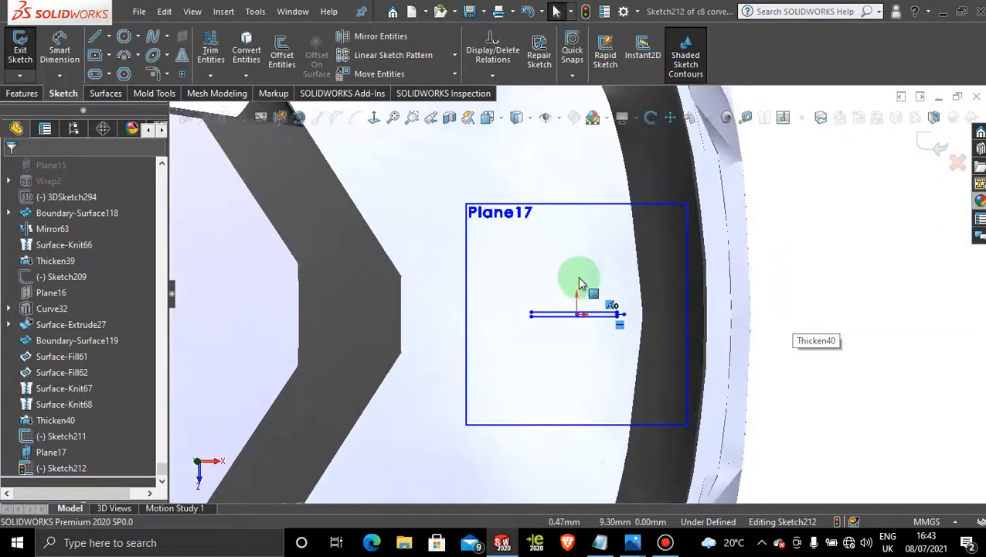
mouse_move(632, 541)
click(626, 455)
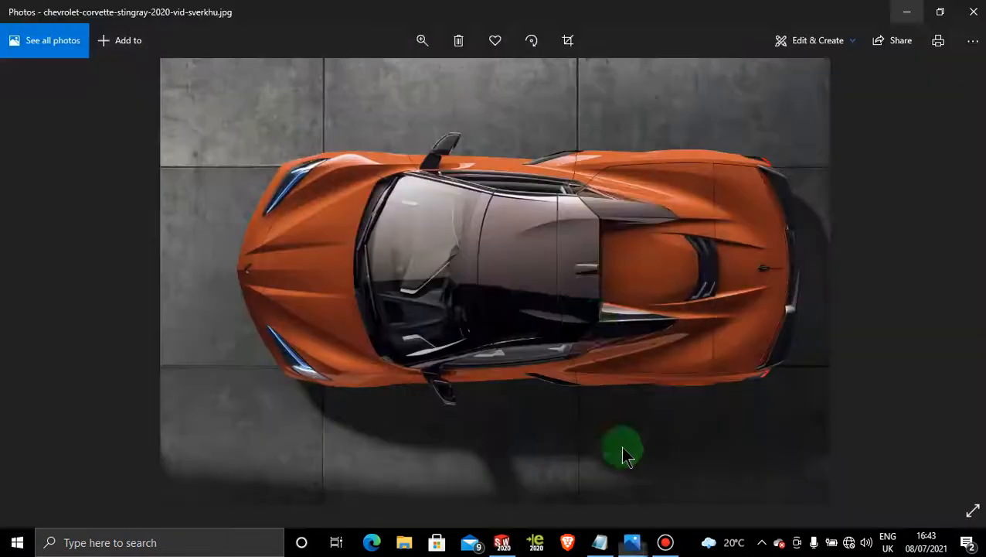
click(423, 41)
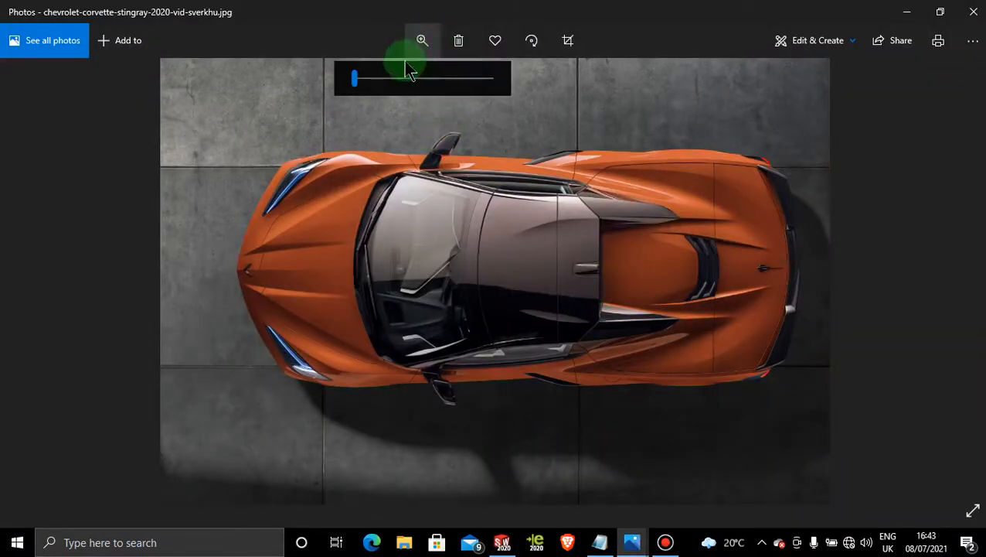
click(429, 78)
drag(809, 265, 26, 246)
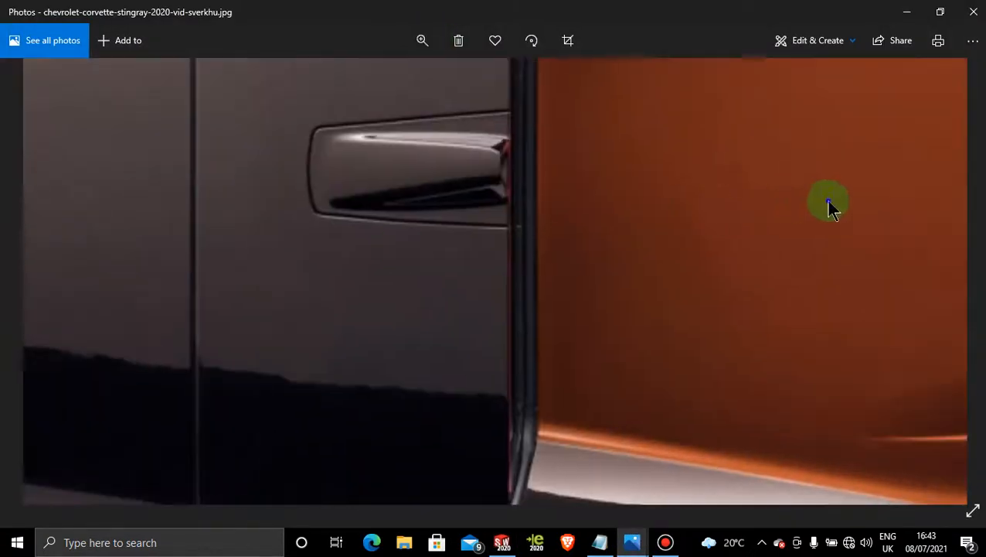
drag(821, 182, 222, 262)
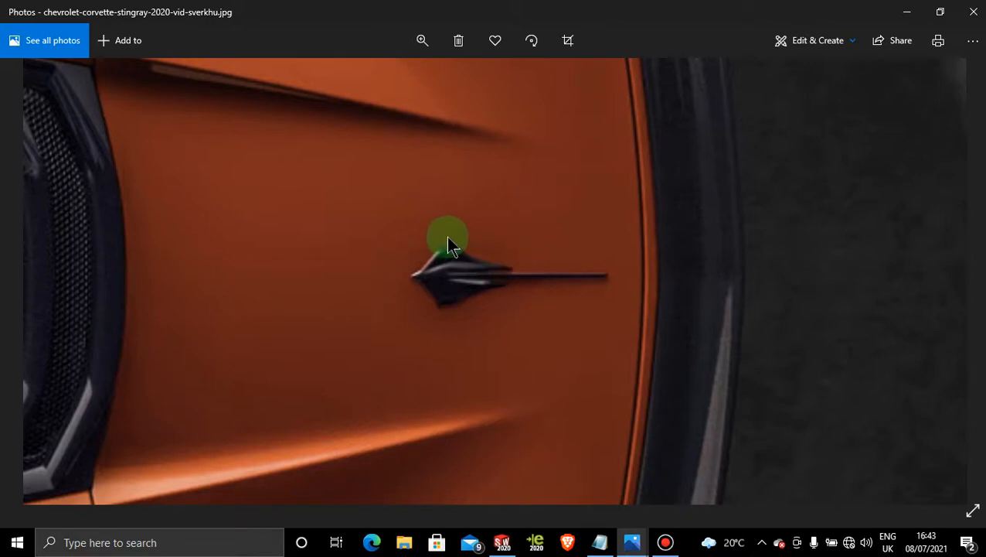
click(907, 12)
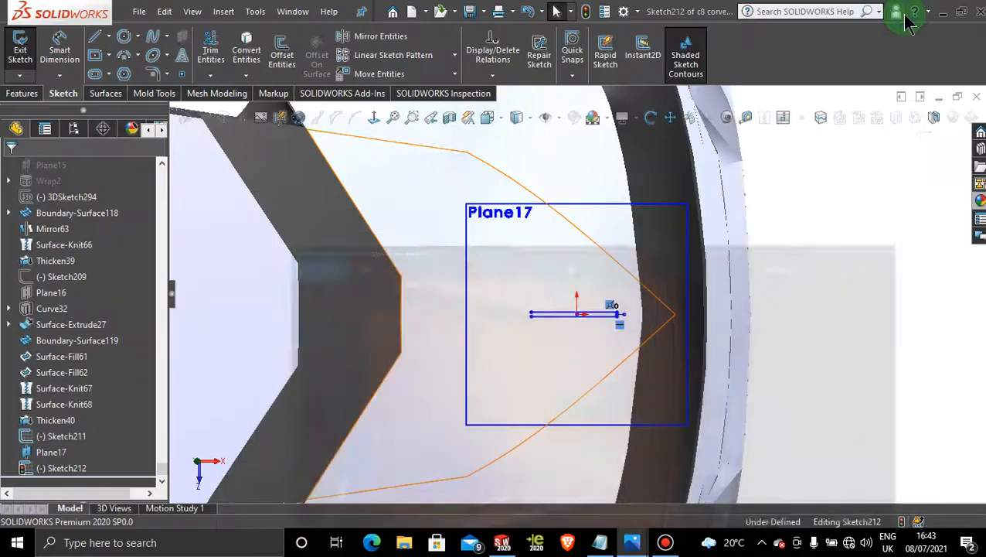
scroll(562, 313, down, 3)
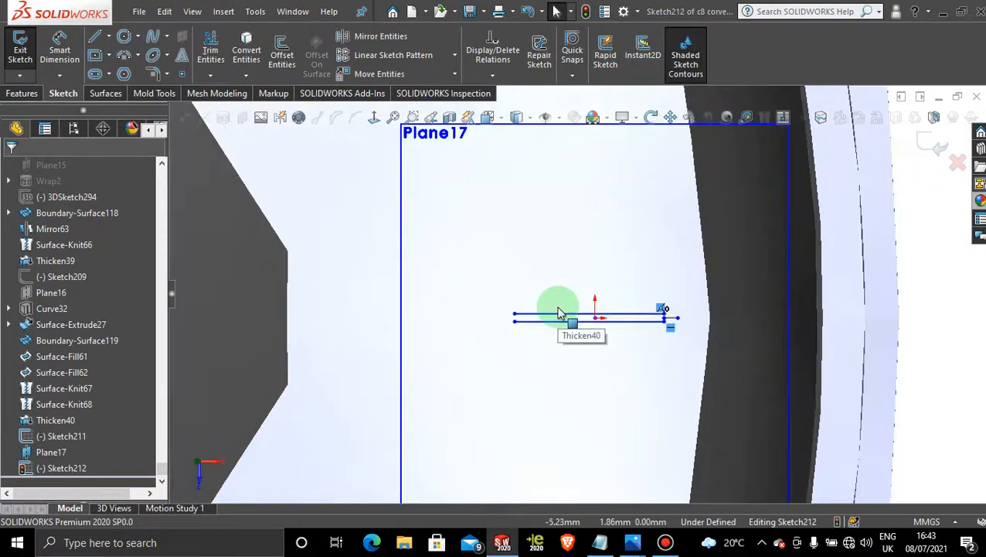
mouse_move(632, 542)
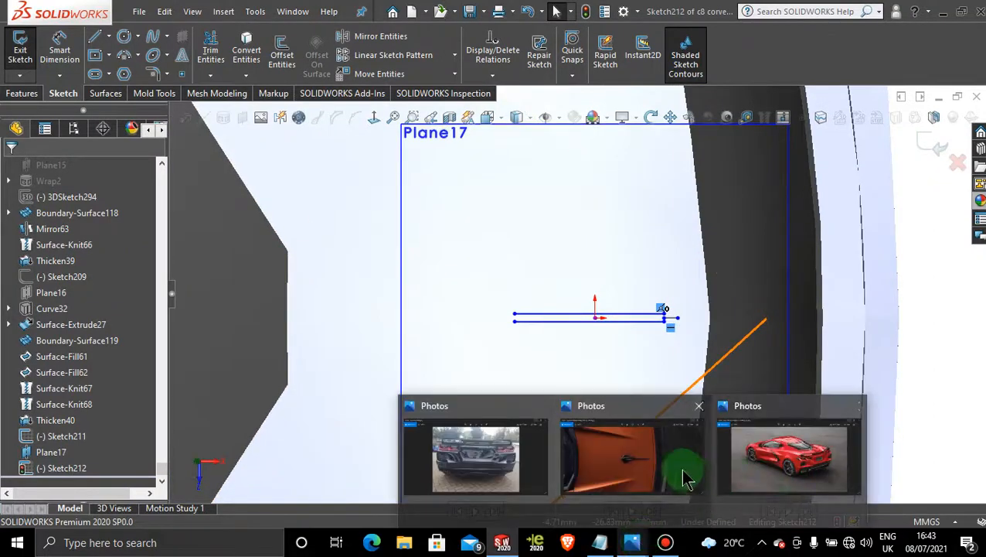
mouse_move(674, 474)
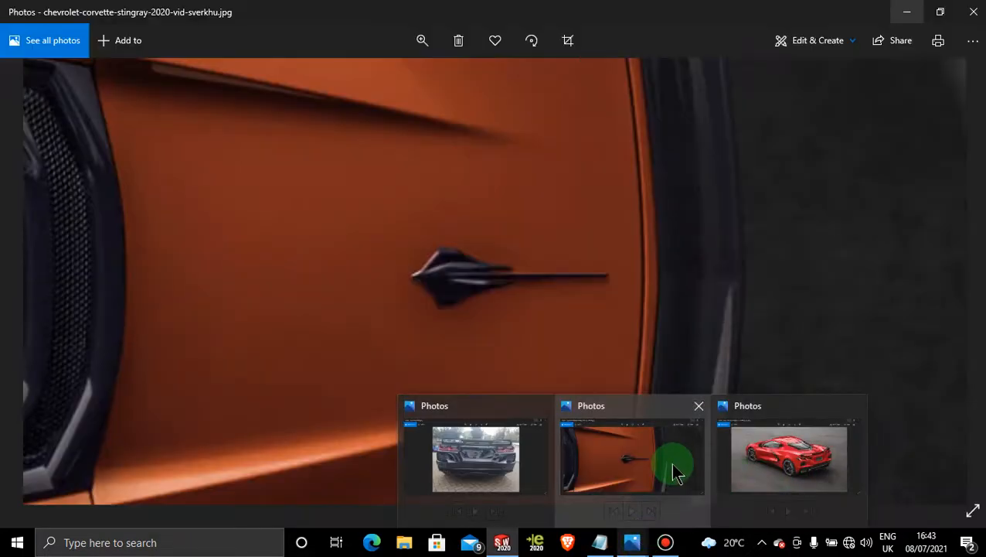
Draw a two-point spline about 15 mm long from the upper parallel line's forward end, rising slightly above the line toward the spoiler
scroll(595, 264, down, 2)
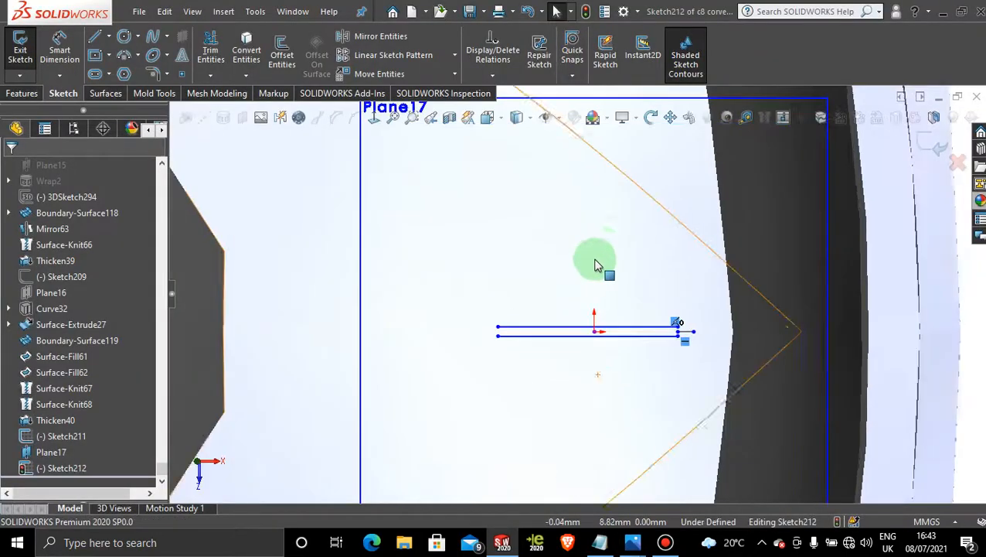
click(152, 36)
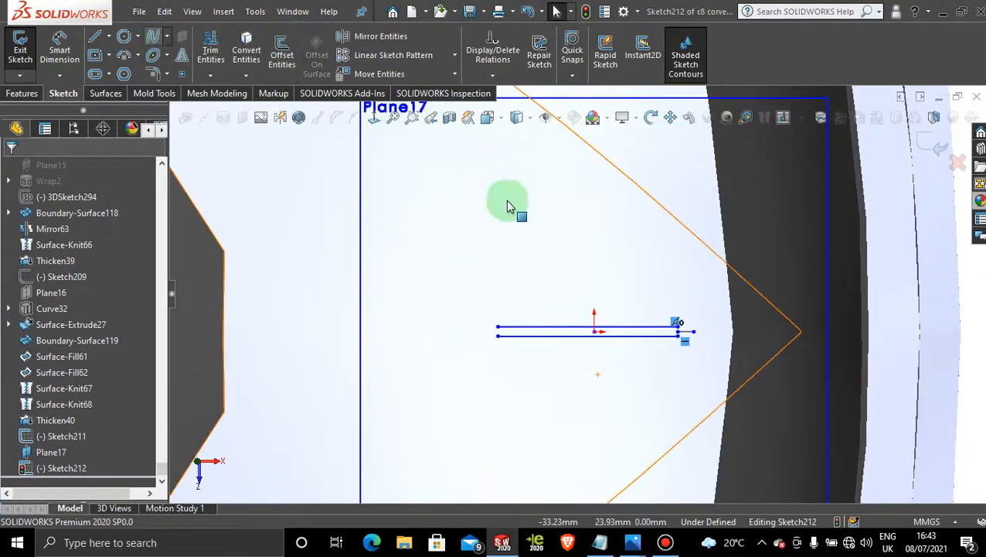
click(155, 37)
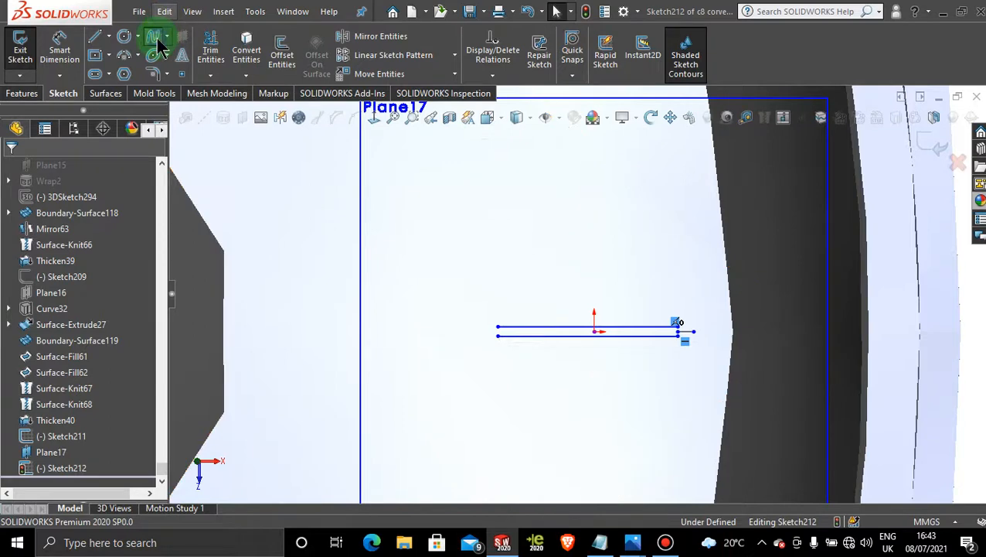
click(499, 327)
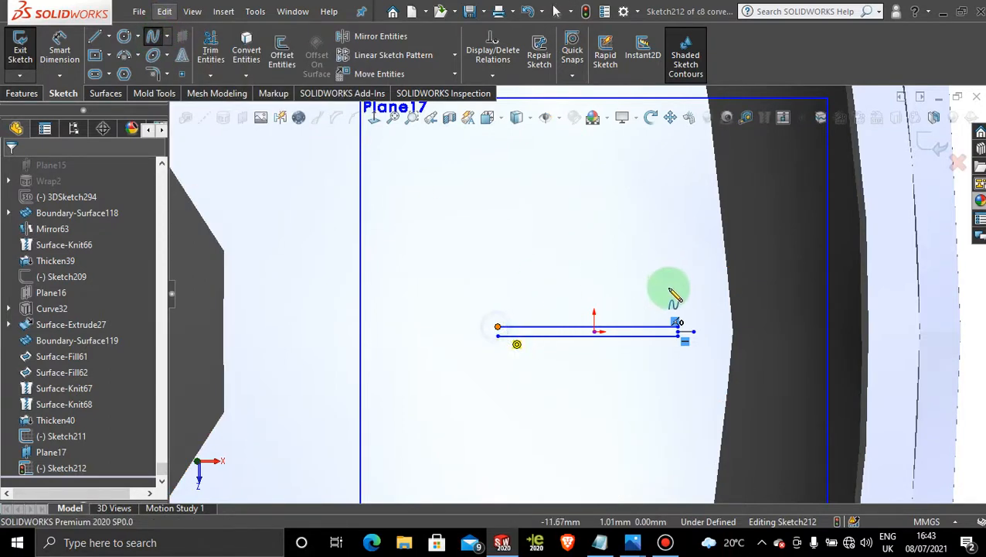
double_click(671, 317)
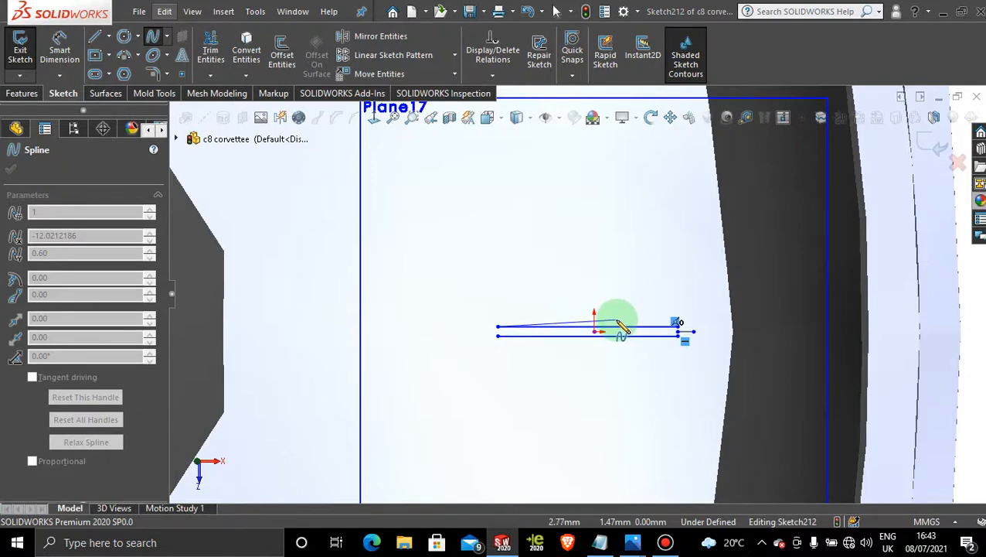
click(617, 322)
key(Escape)
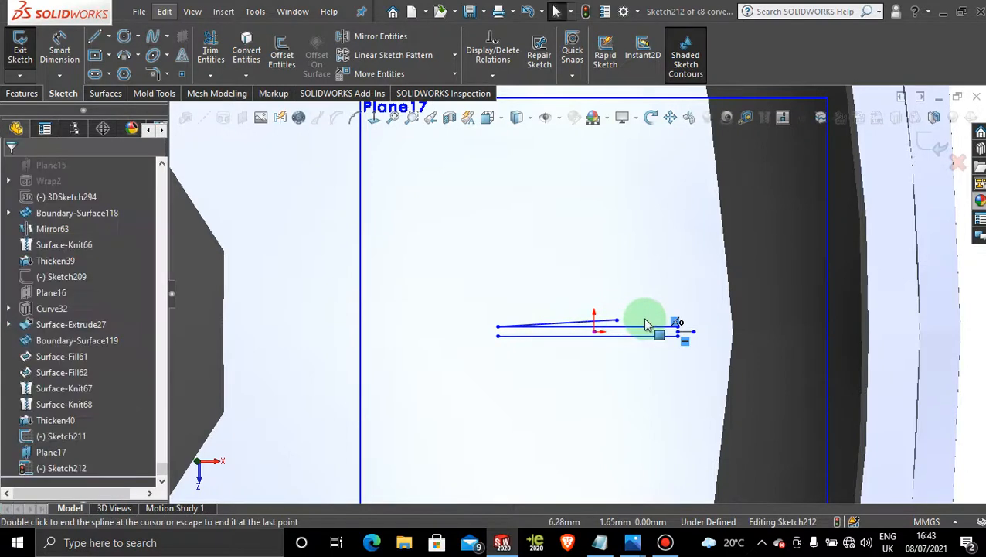
Bow the new spline gently outward, away from the parallel lines, by adjusting its tangent at the forward end
scroll(600, 341, down, 3)
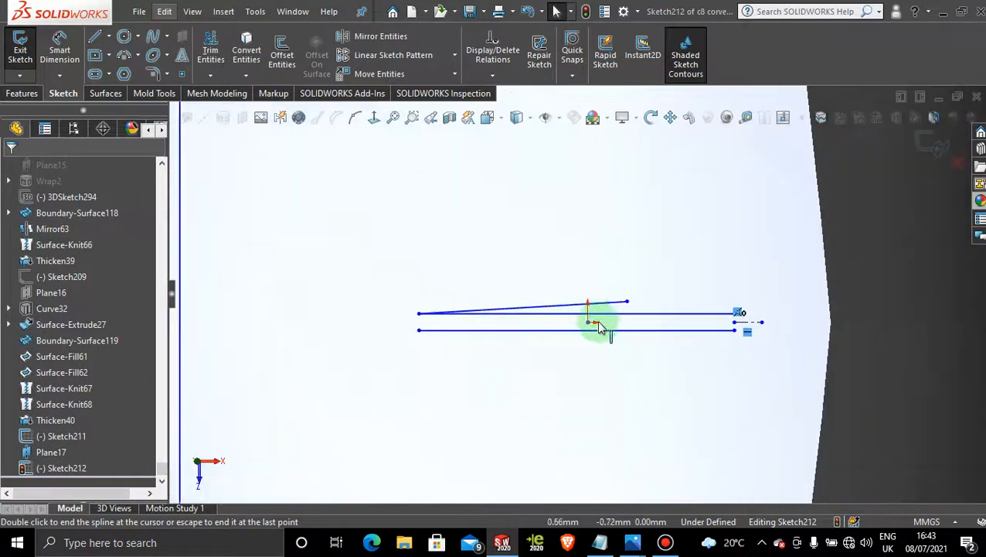
click(564, 307)
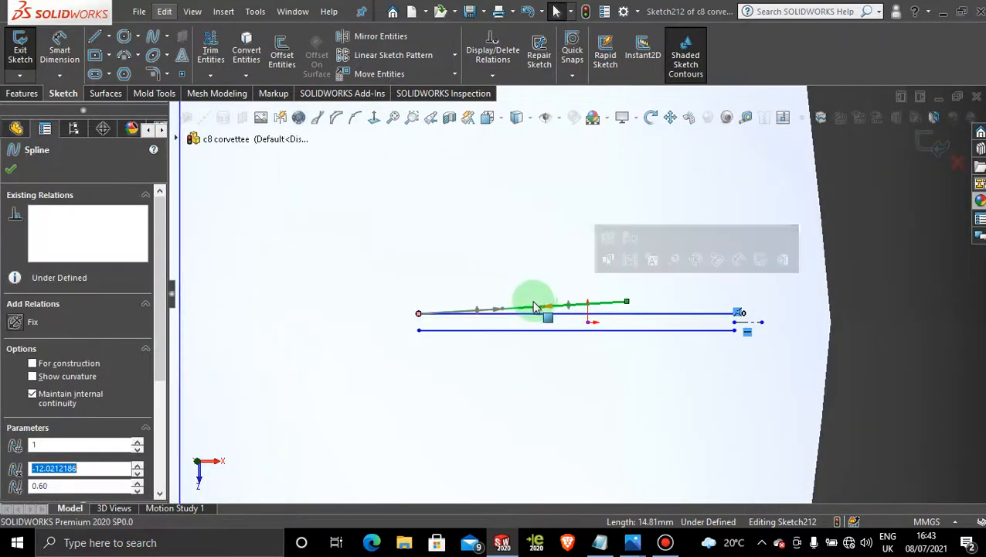
drag(507, 313, 507, 308)
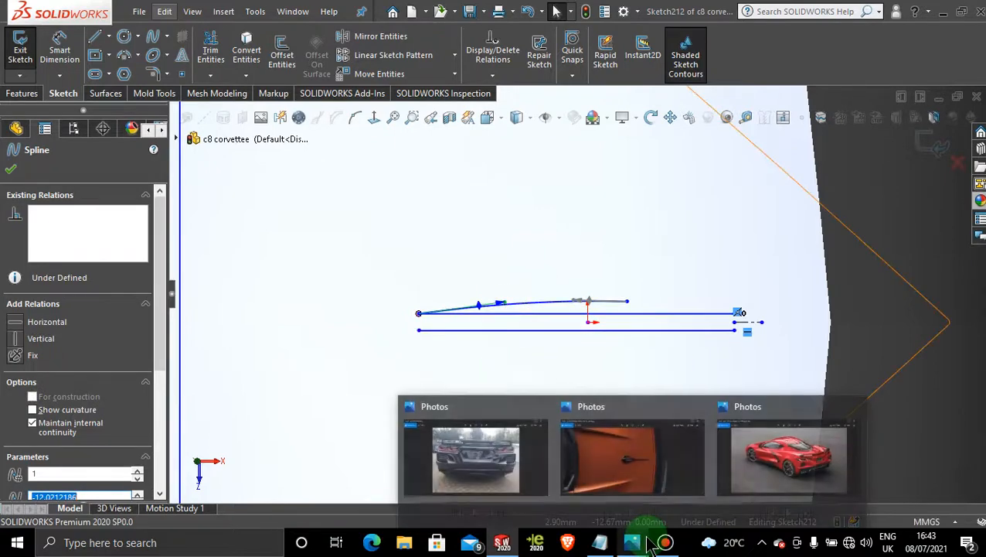
Draw a second spline from the first spline's rearward end, slanting forward and outward to about X -6.4, Y 6.0 mm
mouse_move(649, 481)
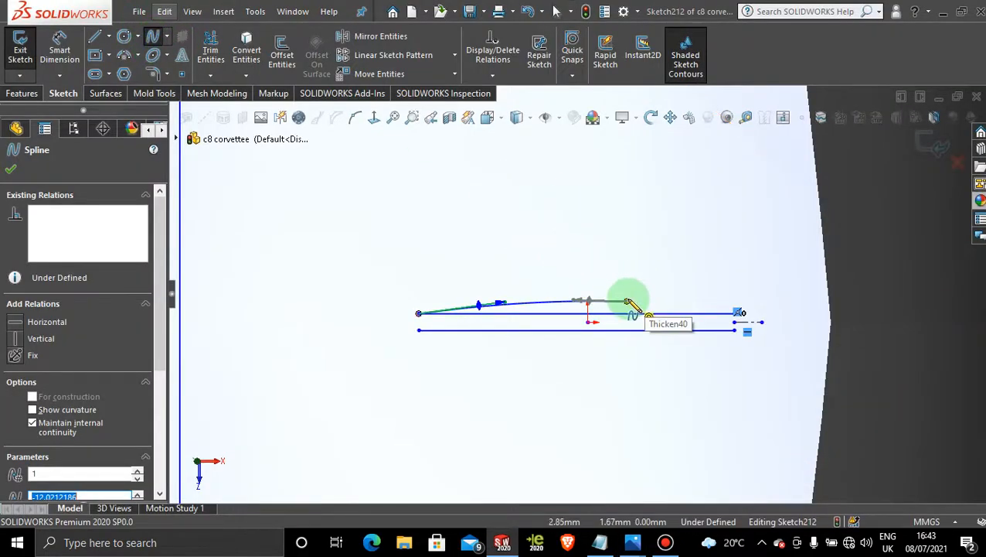
mouse_move(630, 304)
mouse_down()
mouse_move(480, 236)
mouse_move(500, 241)
mouse_up()
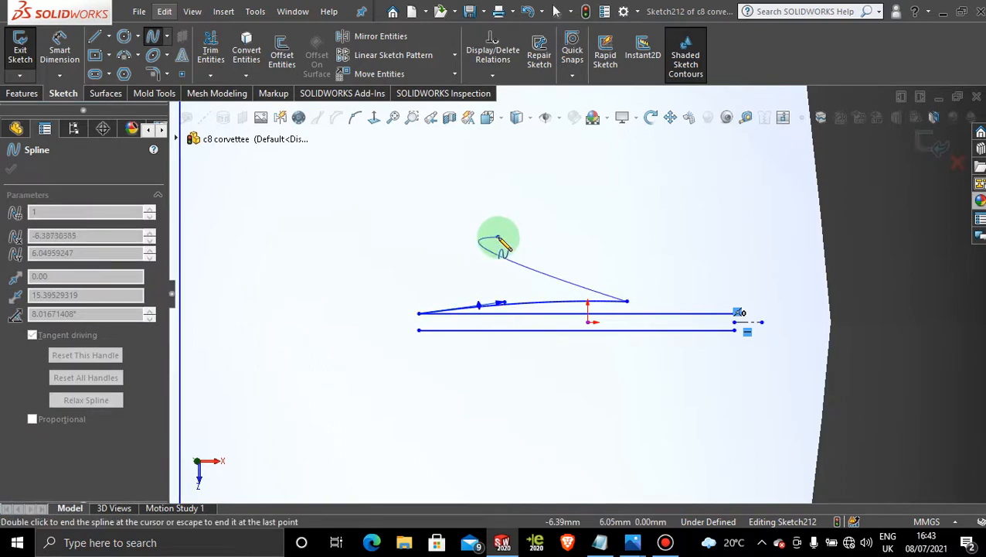
key(Escape)
click(584, 458)
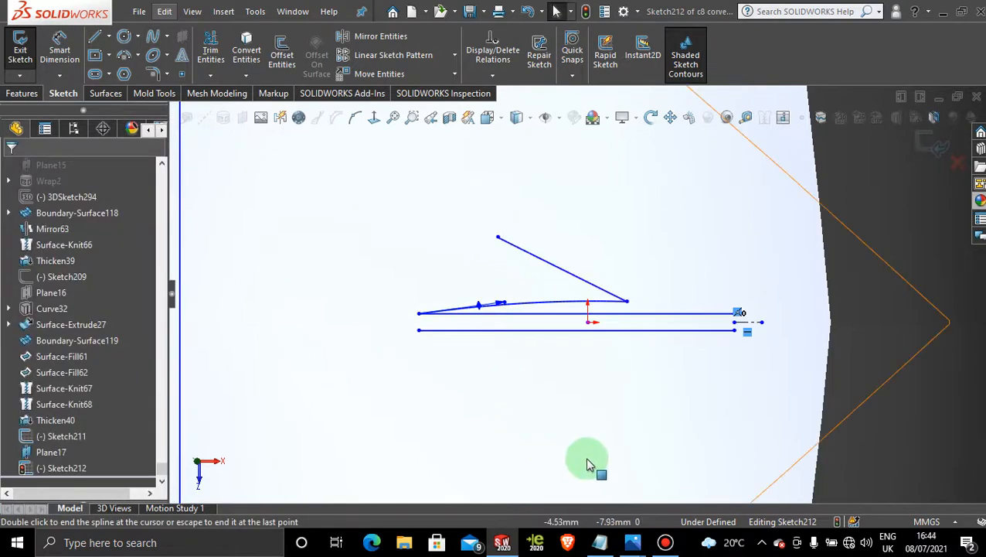
mouse_move(626, 485)
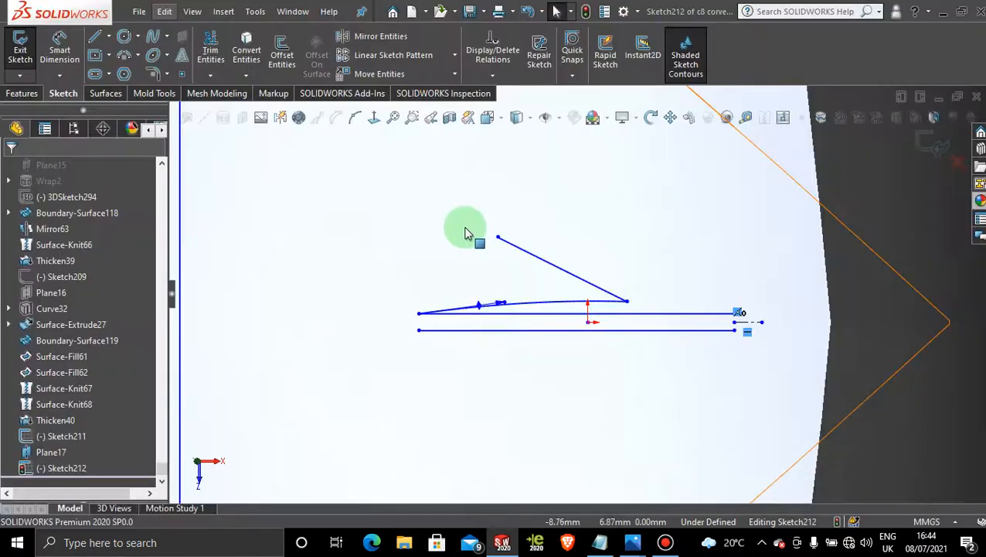
mouse_move(498, 238)
mouse_down()
mouse_move(489, 267)
mouse_move(511, 225)
mouse_move(501, 237)
mouse_up()
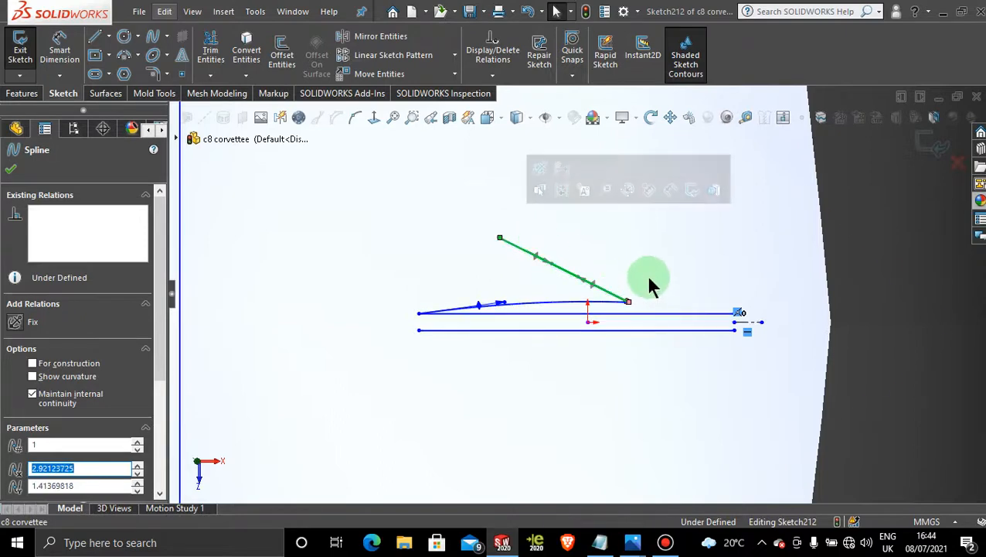
click(649, 287)
click(781, 147)
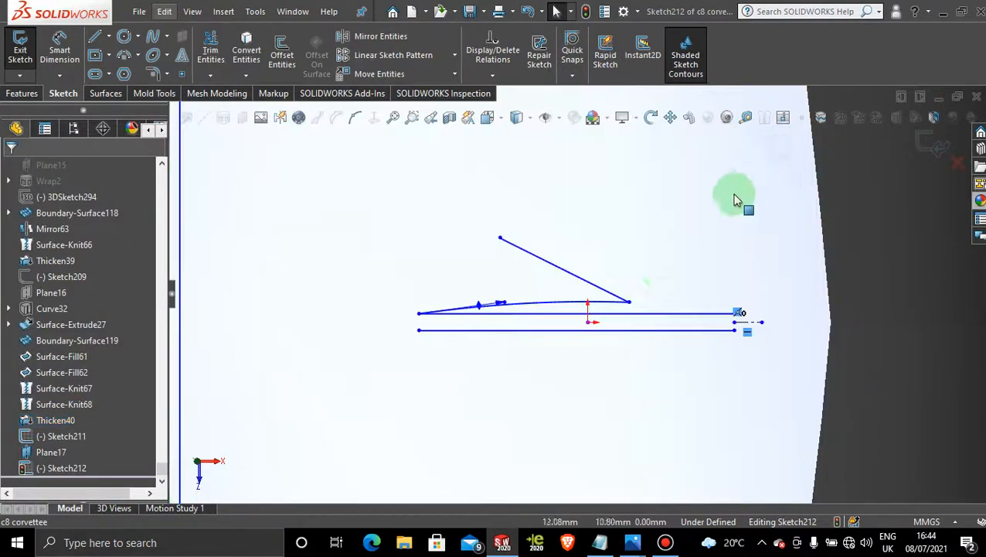
Fix the shared end point where the two splines meet
click(629, 302)
right_click(630, 302)
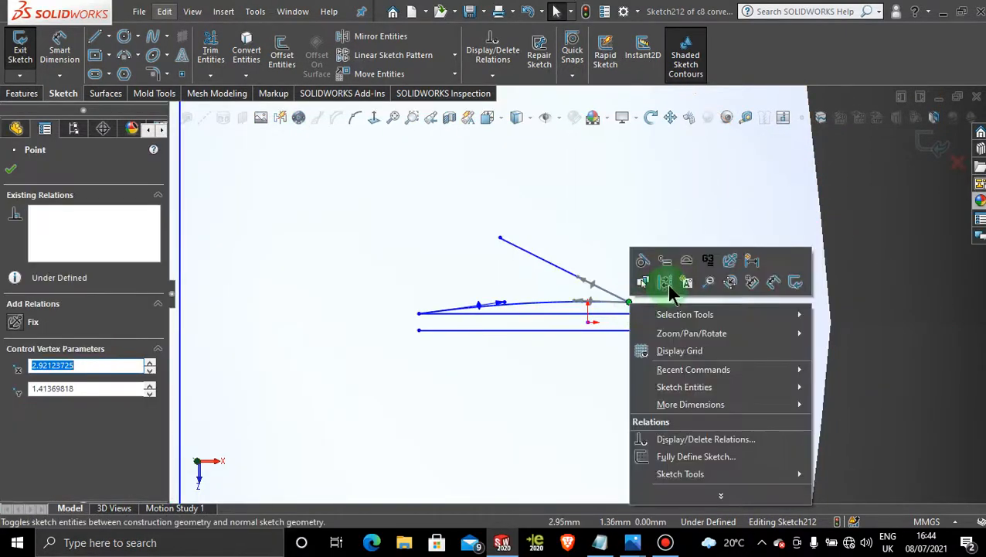
click(730, 262)
click(577, 232)
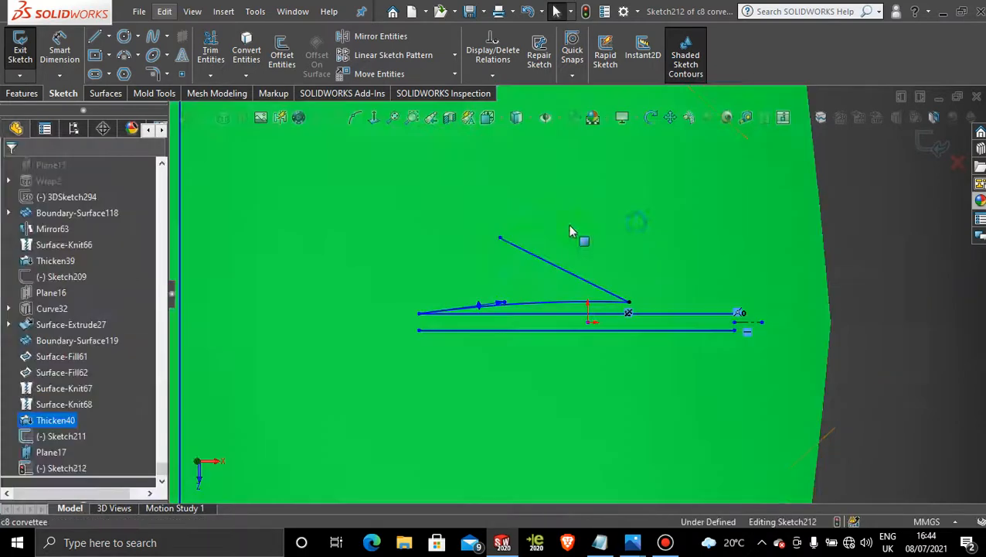
Curve the second spline inward to match the emblem's wing and move its free end to about X -6.85, Y 5.43 mm
mouse_move(500, 237)
mouse_down()
mouse_move(491, 264)
mouse_move(493, 247)
mouse_up()
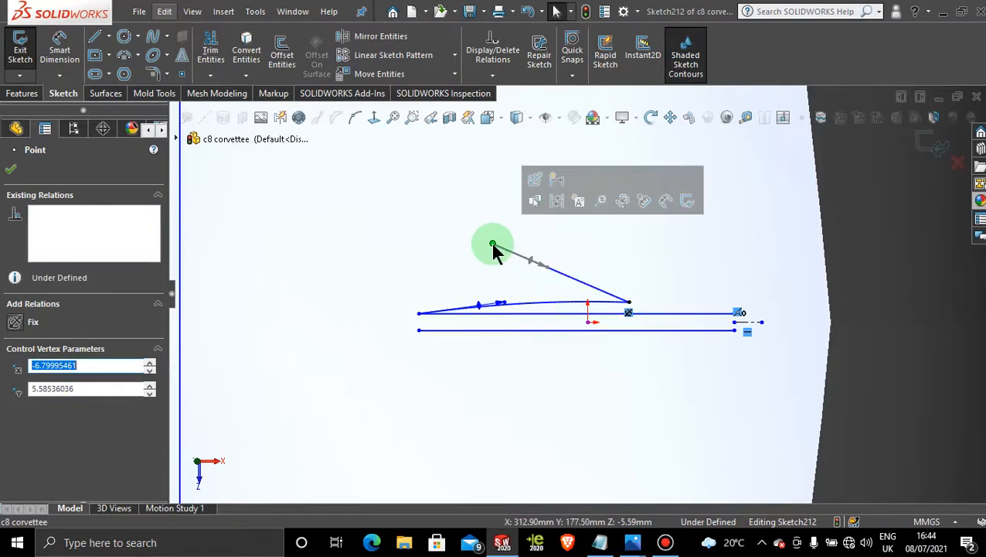
mouse_move(632, 542)
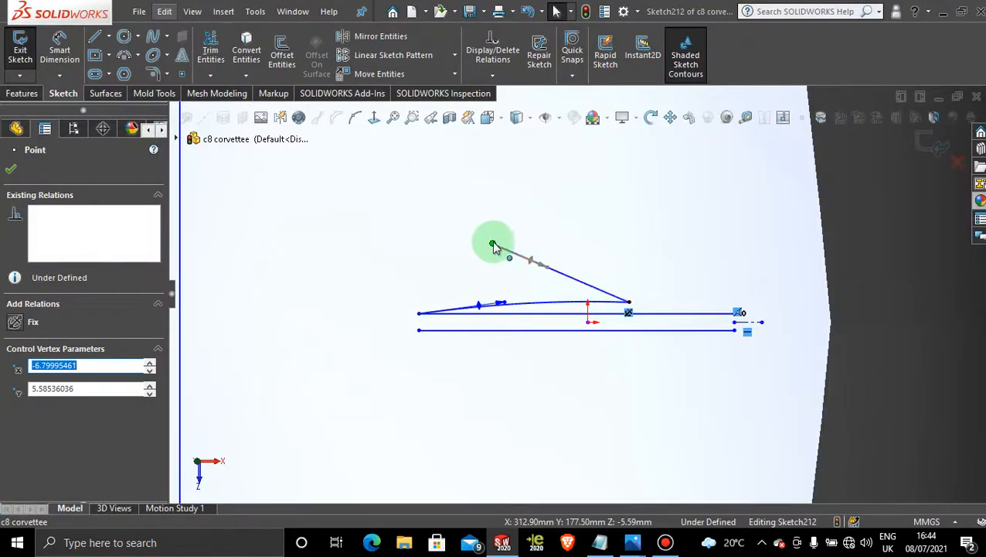
drag(495, 247, 495, 263)
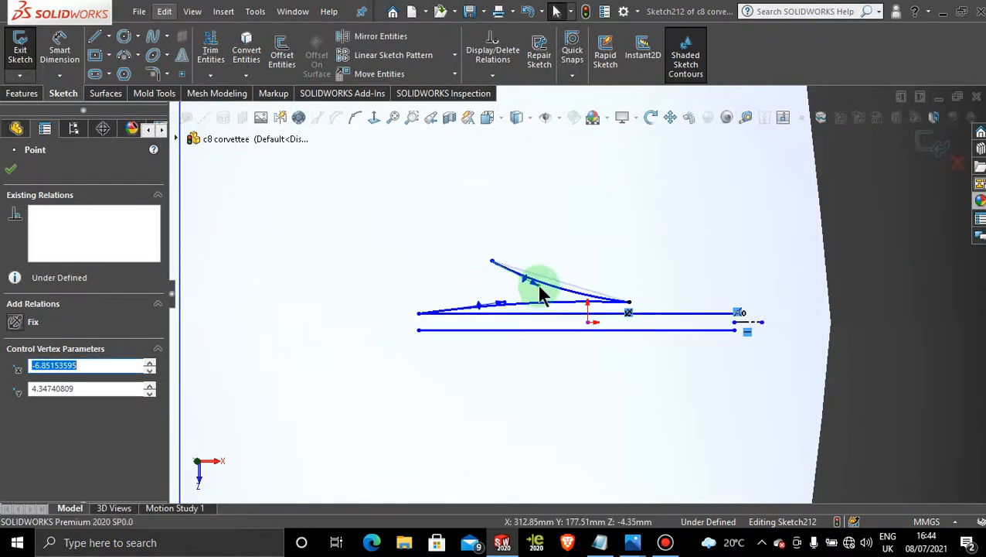
click(541, 283)
mouse_move(642, 547)
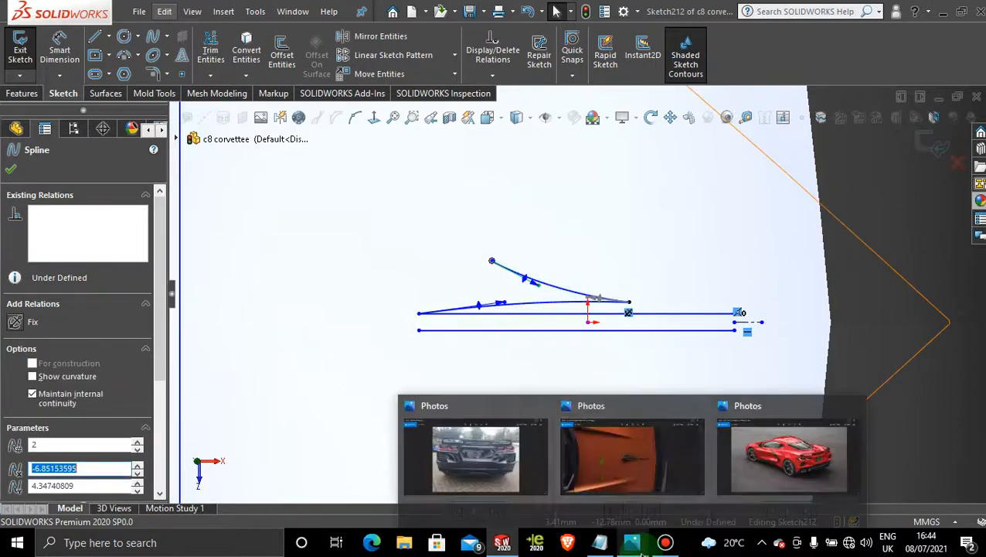
mouse_move(625, 477)
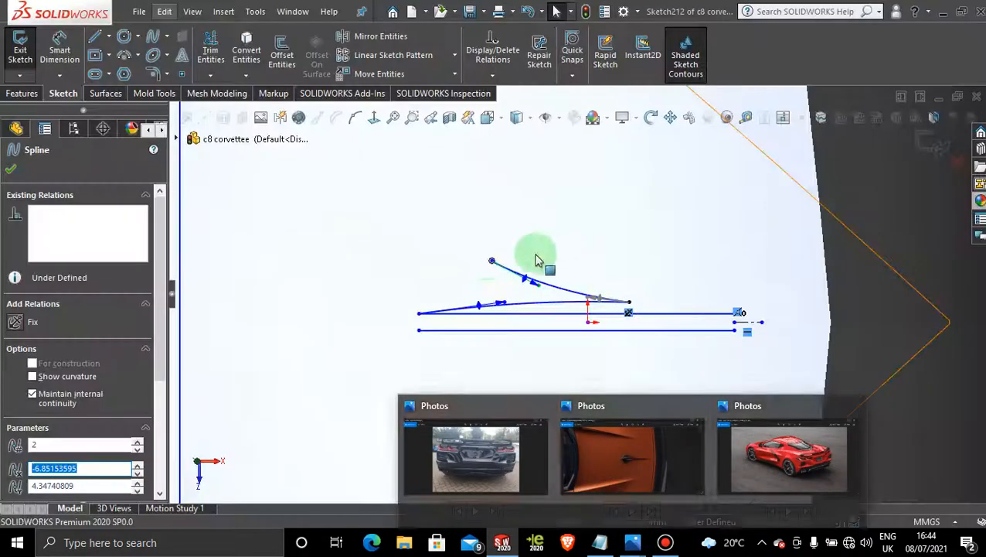
mouse_move(496, 250)
mouse_down()
mouse_move(493, 234)
mouse_move(494, 246)
mouse_up()
click(541, 269)
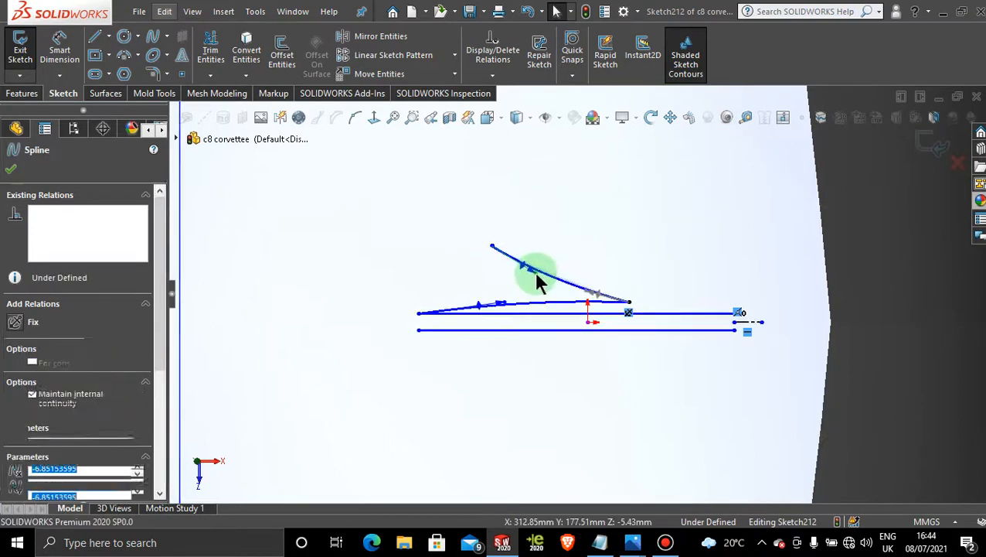
Draw a short spline forward from the second spline's free end to about X -9.48, Y 5.64 mm
click(157, 40)
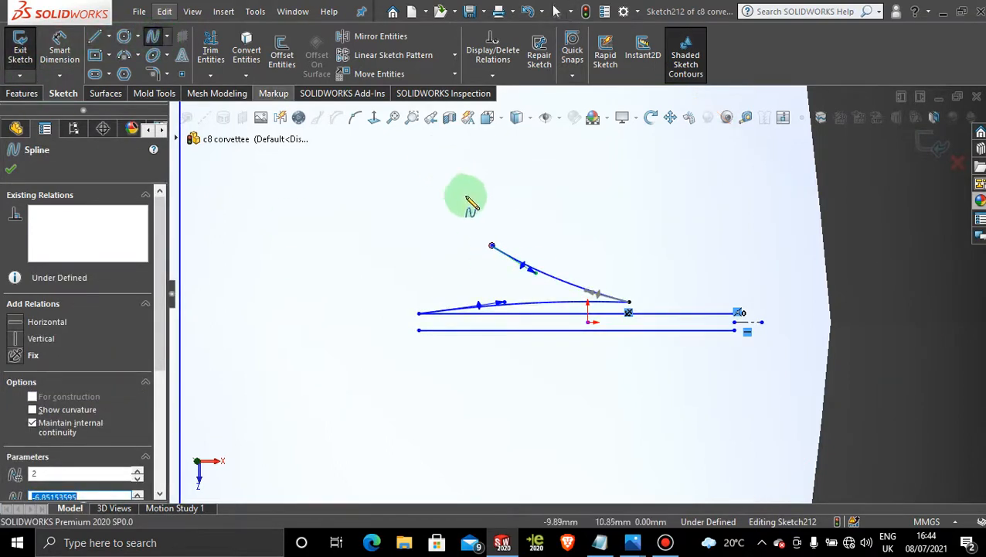
click(456, 246)
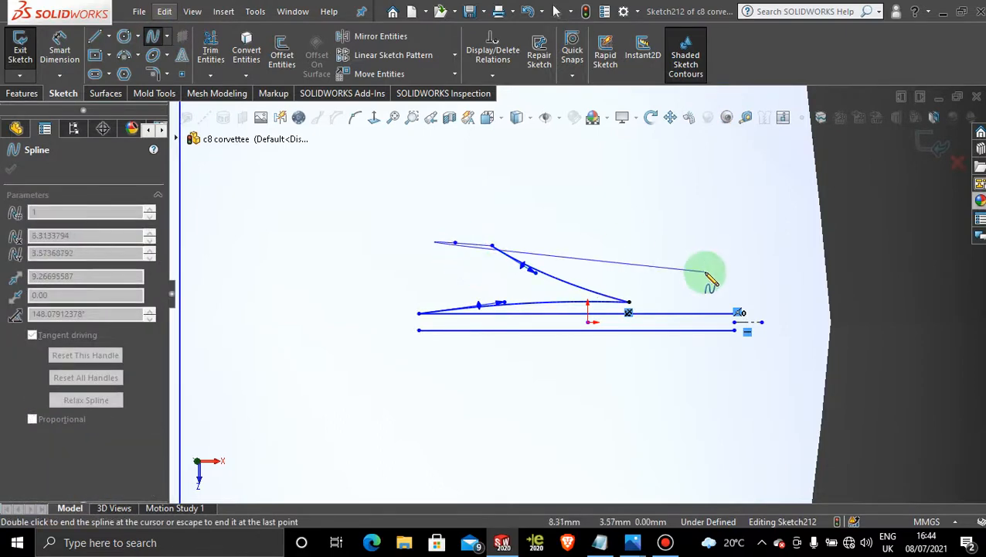
key(Escape)
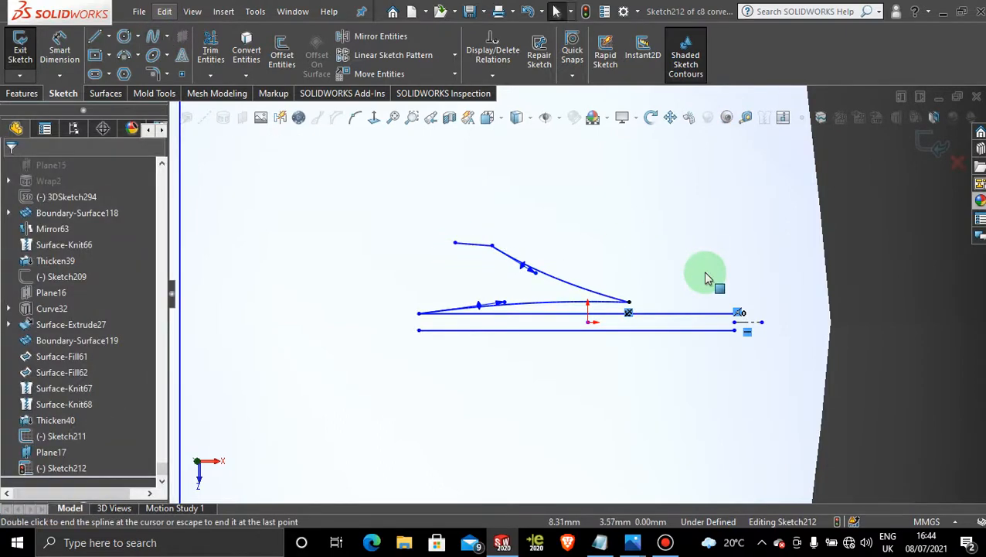
Draw a spline from the short spline's end inward to about X -12.73, Y 1.77 mm and bow it toward the emblem's interior
click(150, 37)
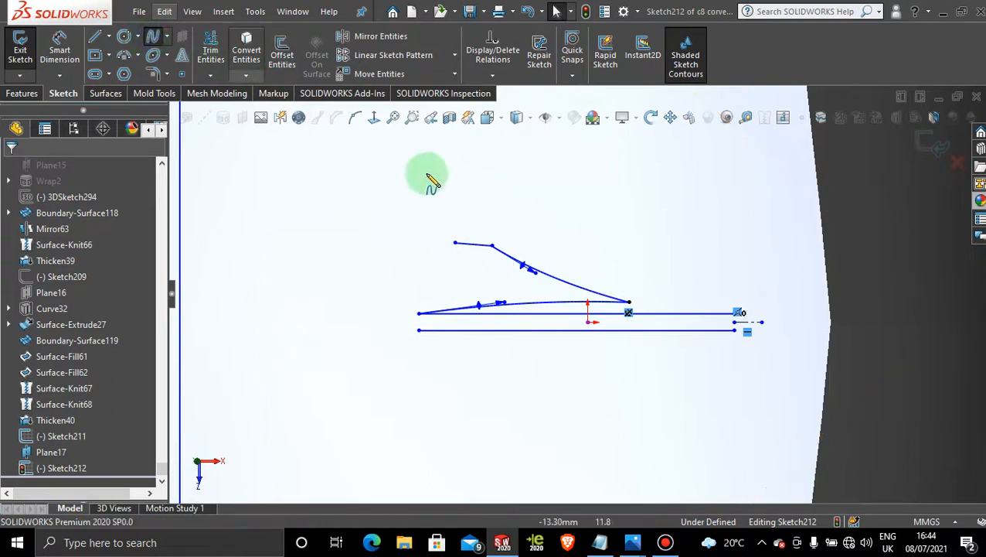
click(456, 246)
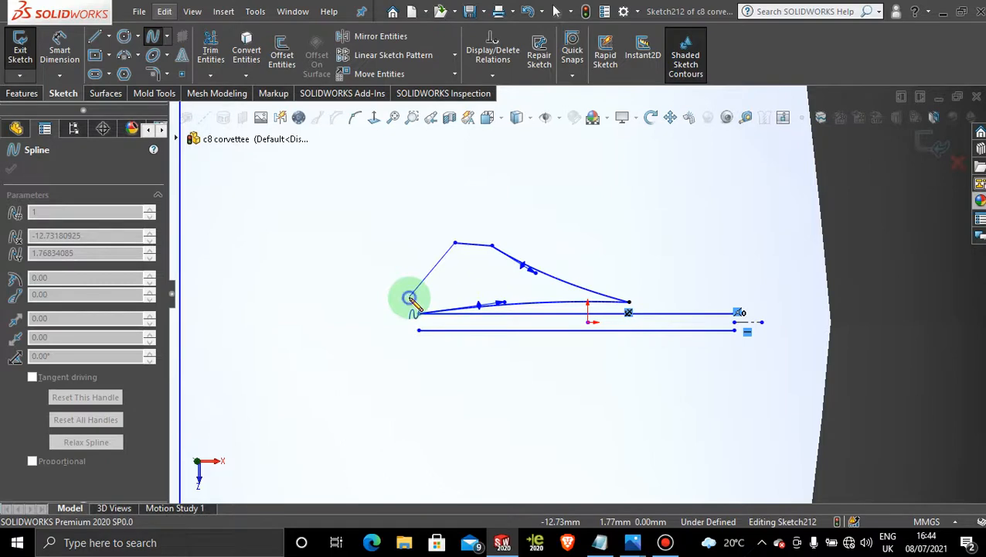
click(409, 299)
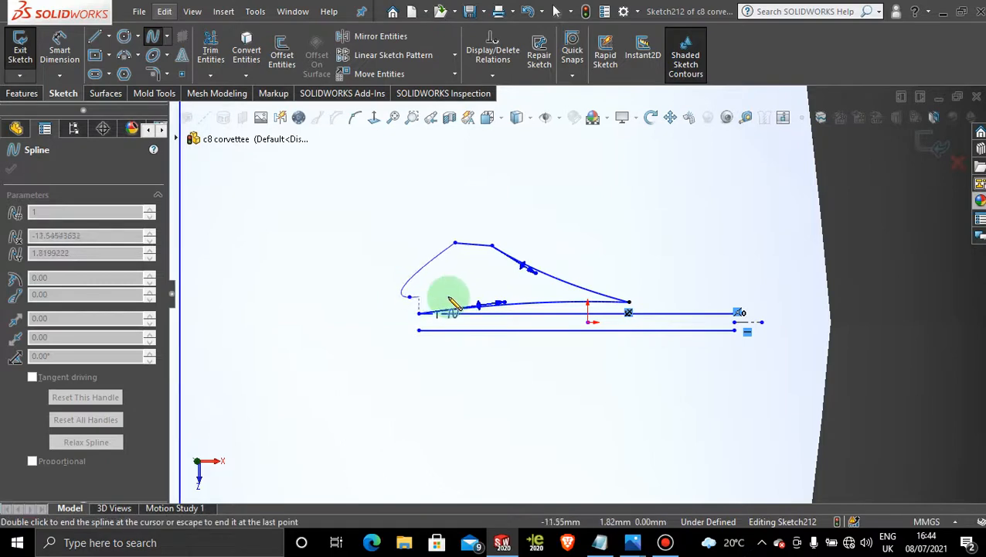
double_click(574, 290)
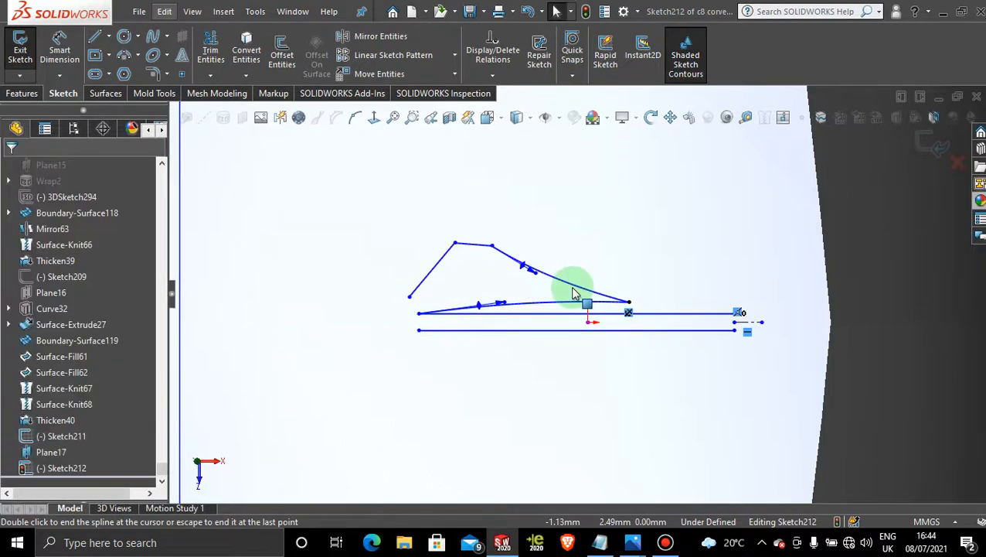
click(435, 267)
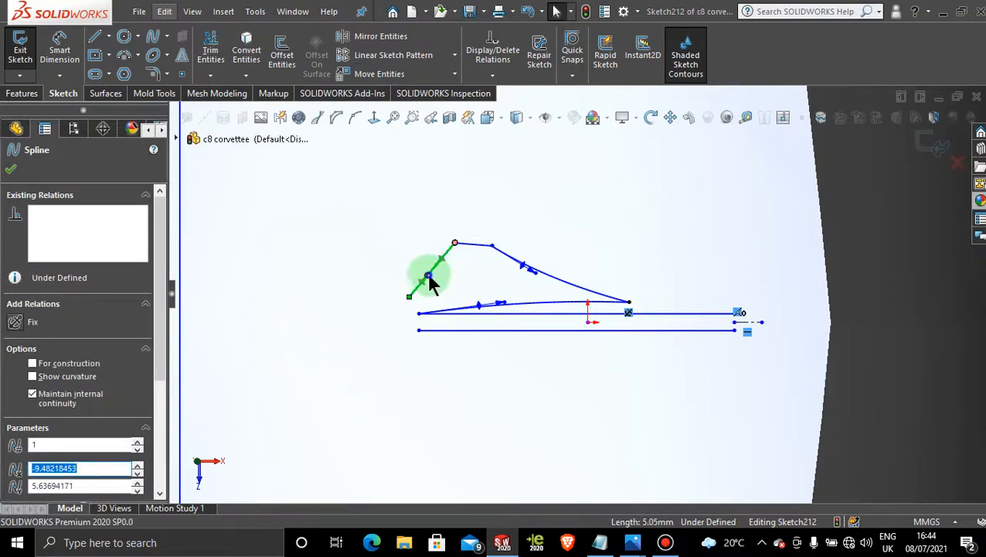
drag(436, 278, 436, 278)
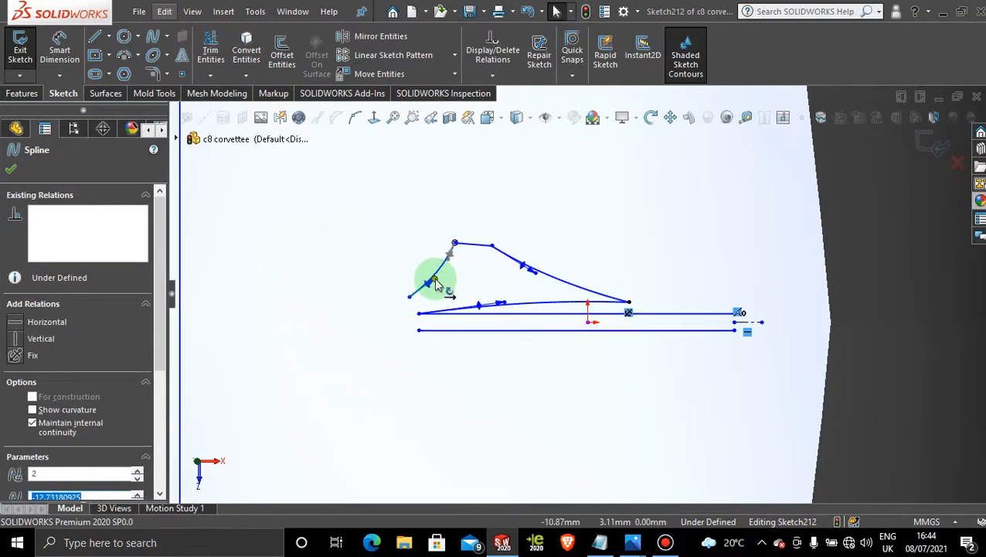
Draw a spline from that end point to a tip level with the origin at about X -16.96 mm and curve it slightly
click(153, 36)
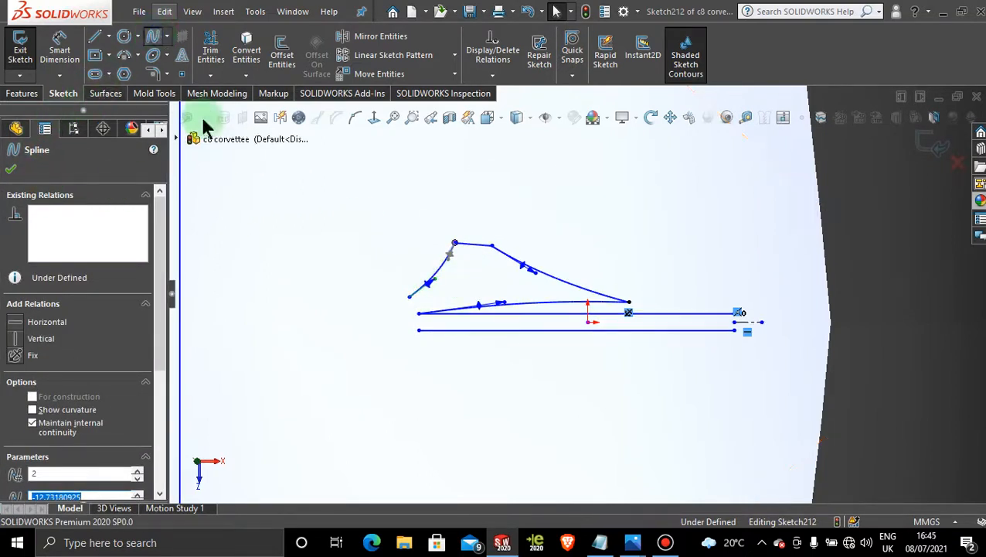
click(410, 297)
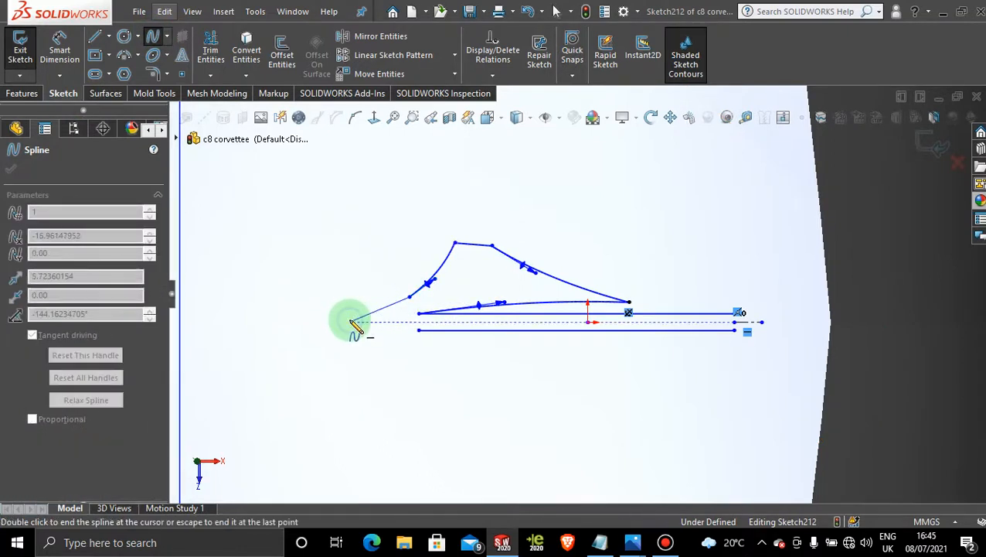
click(349, 322)
key(Escape)
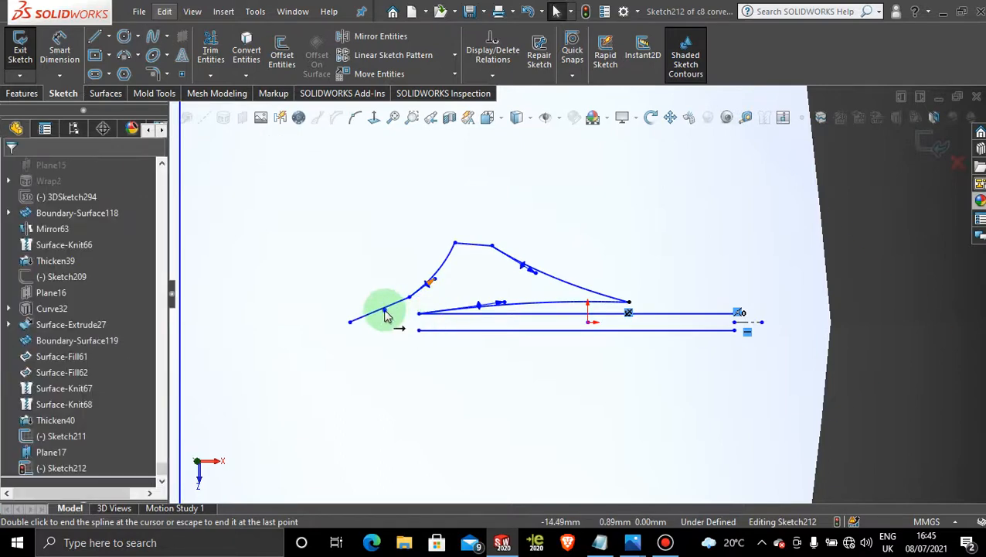
click(387, 317)
click(384, 316)
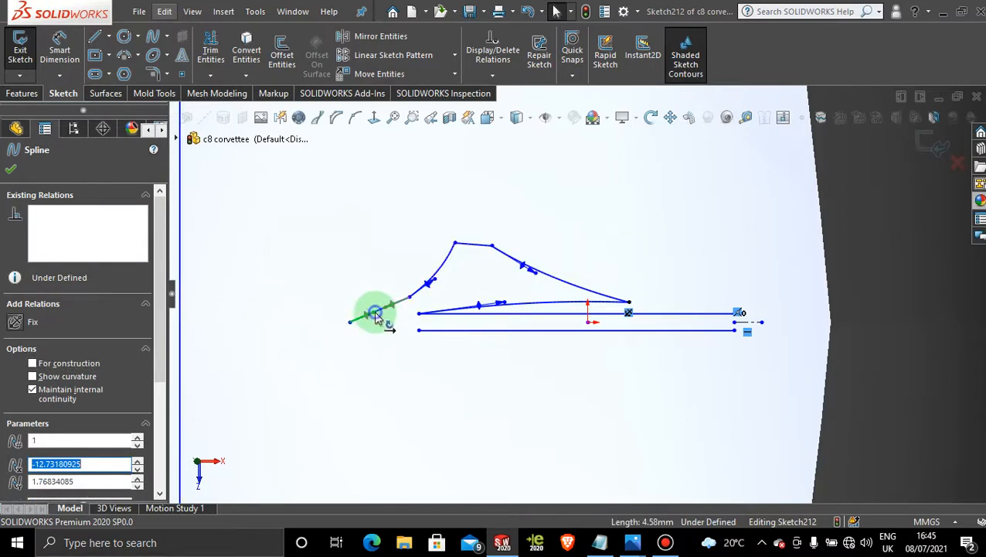
click(376, 318)
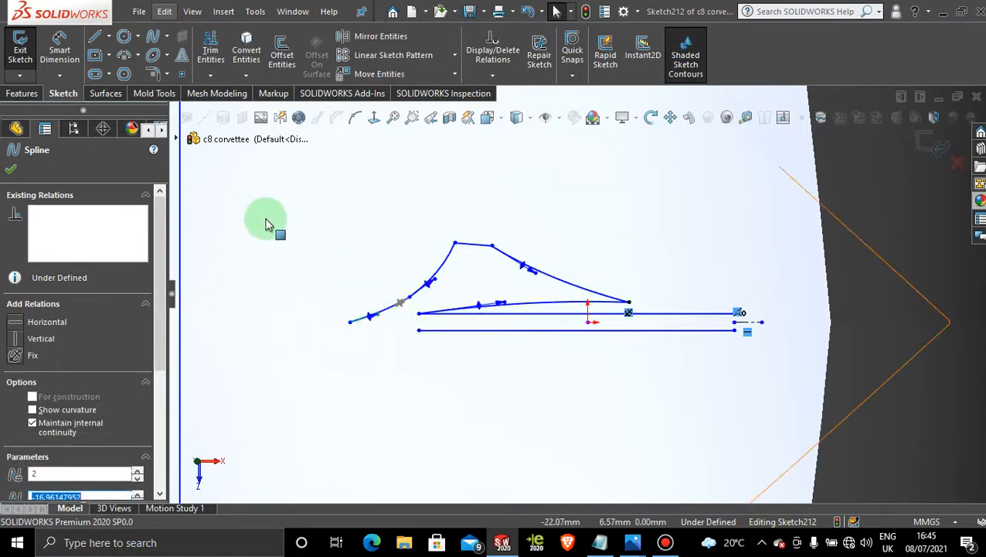
click(9, 172)
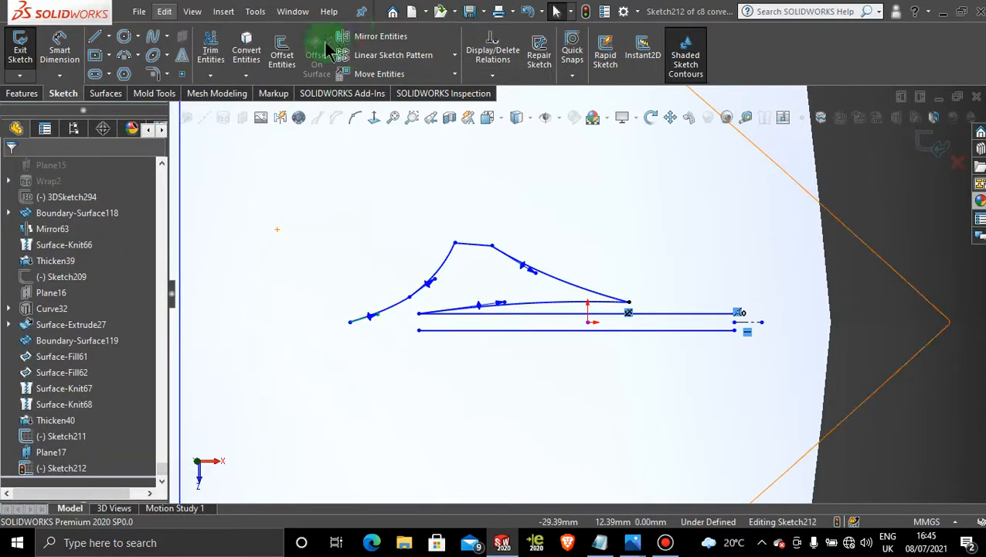
Mirror all five splines of the emblem's wing about the short construction centerline, keeping the originals
click(372, 37)
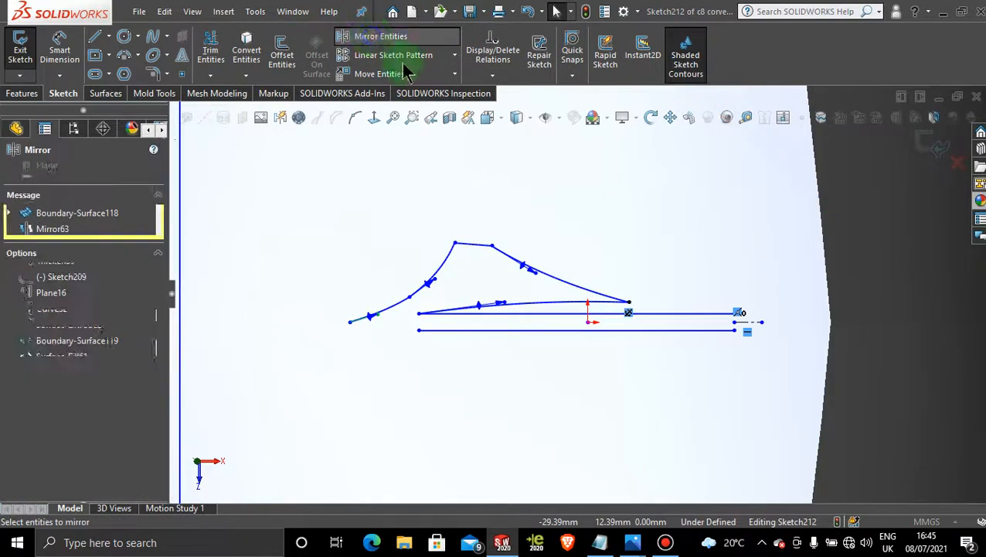
click(575, 301)
click(576, 283)
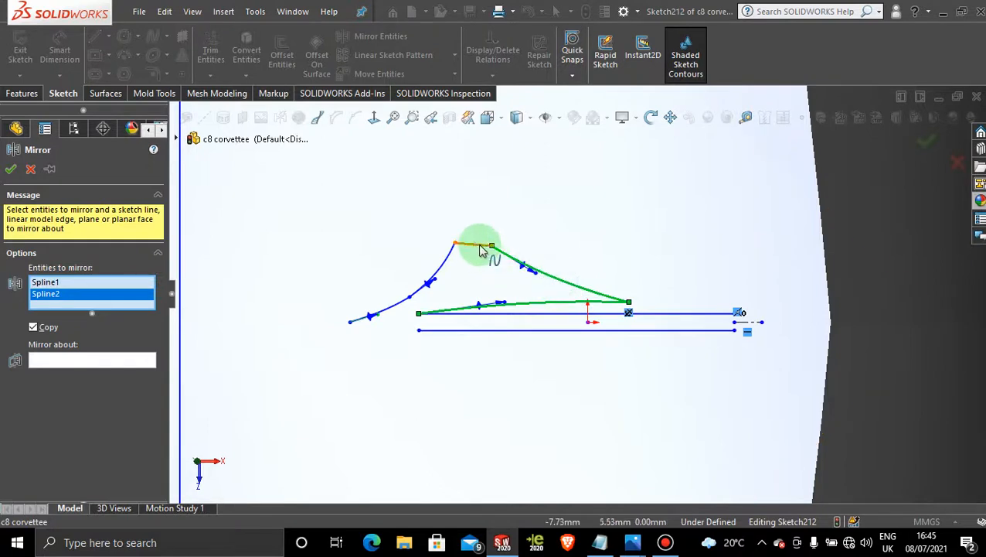
click(447, 269)
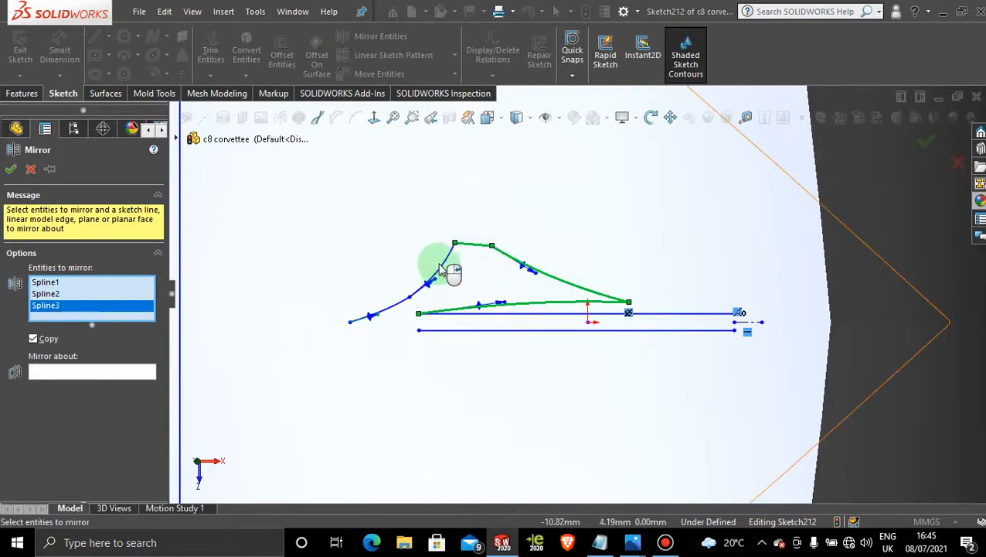
click(437, 276)
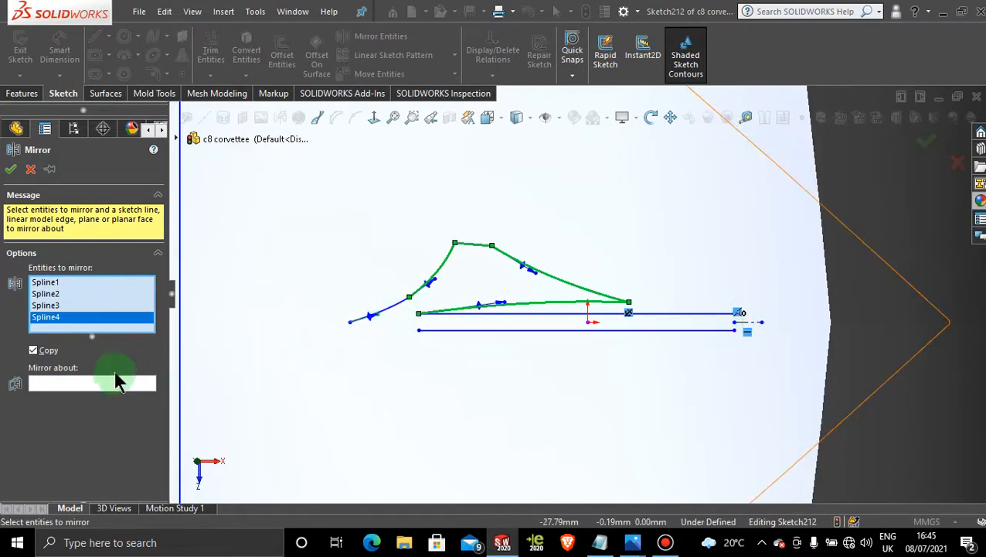
click(147, 384)
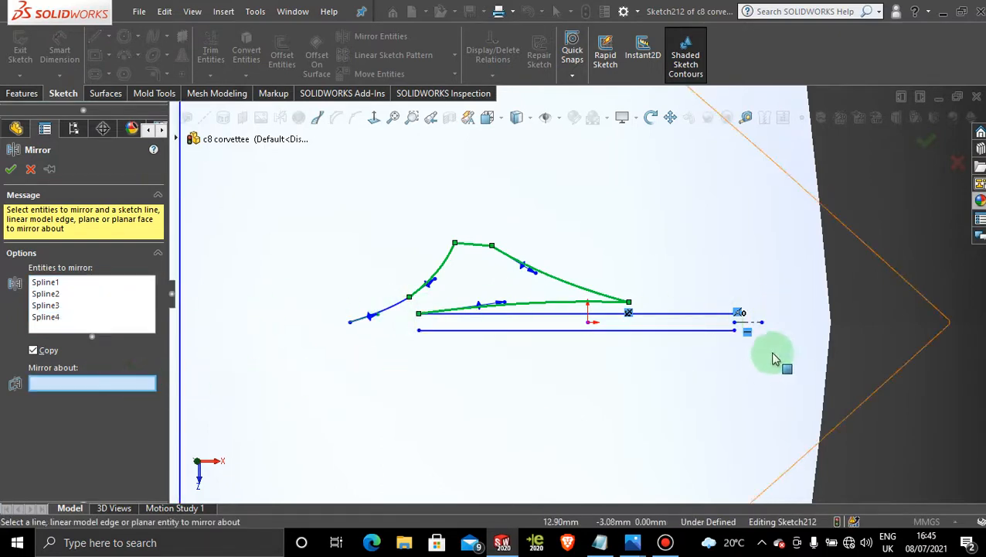
click(754, 324)
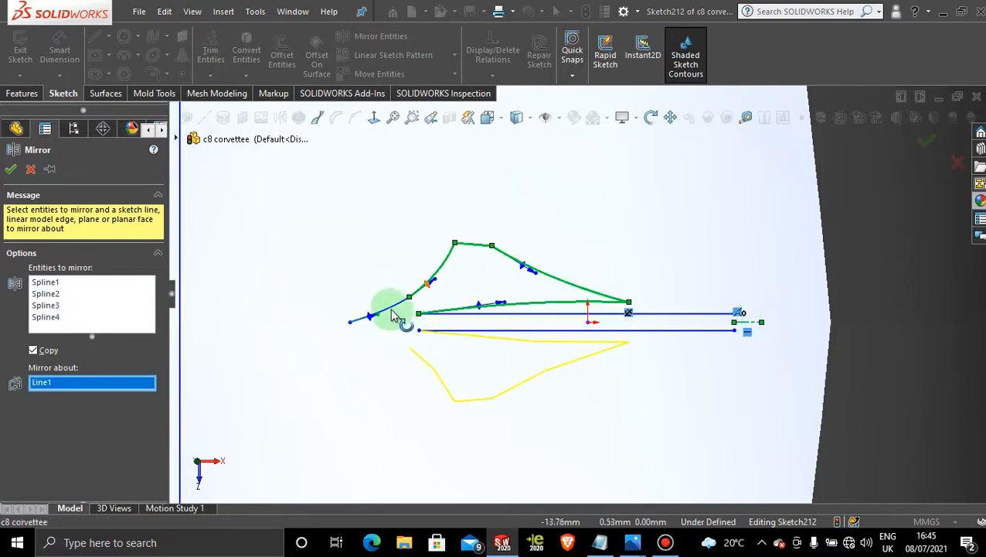
click(108, 303)
click(388, 306)
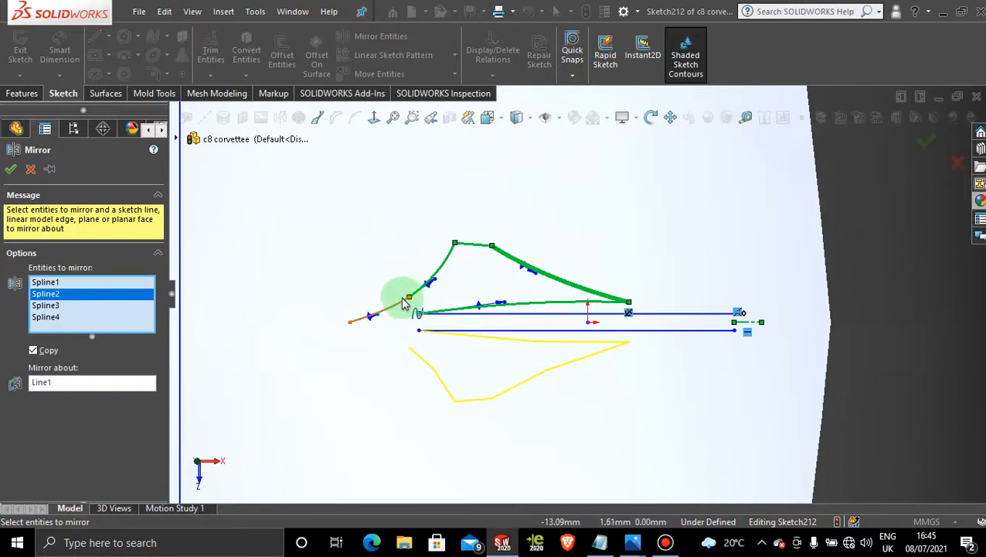
click(404, 303)
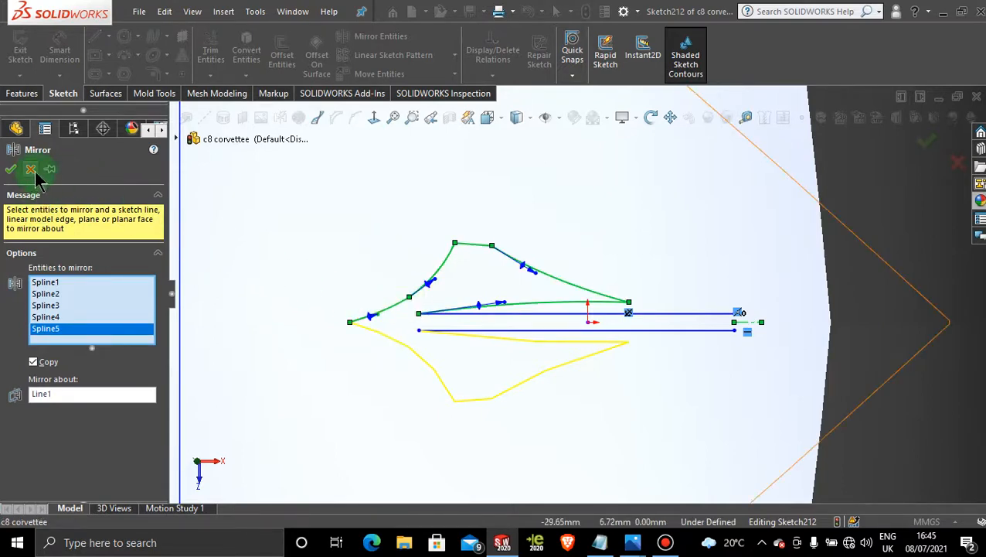
click(10, 171)
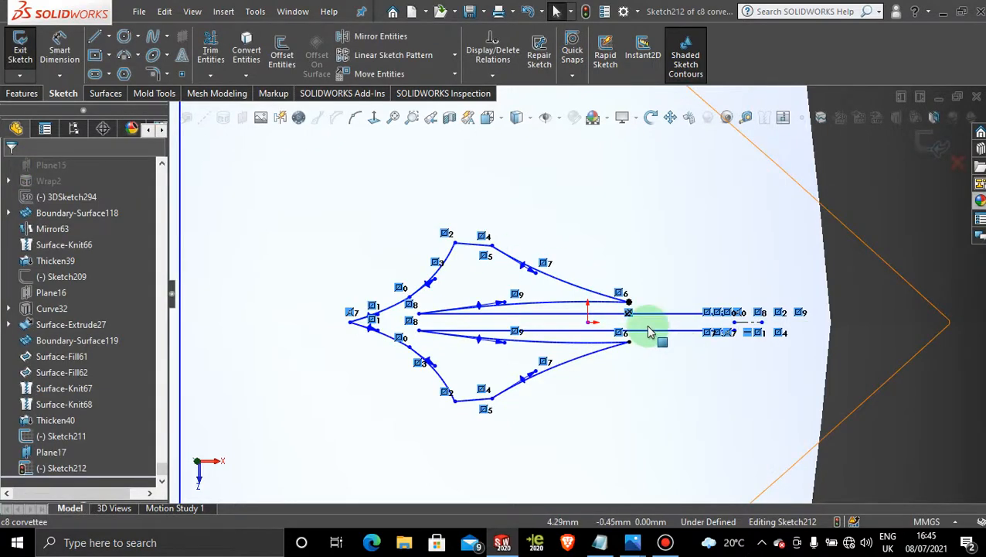
drag(643, 313, 652, 333)
click(667, 378)
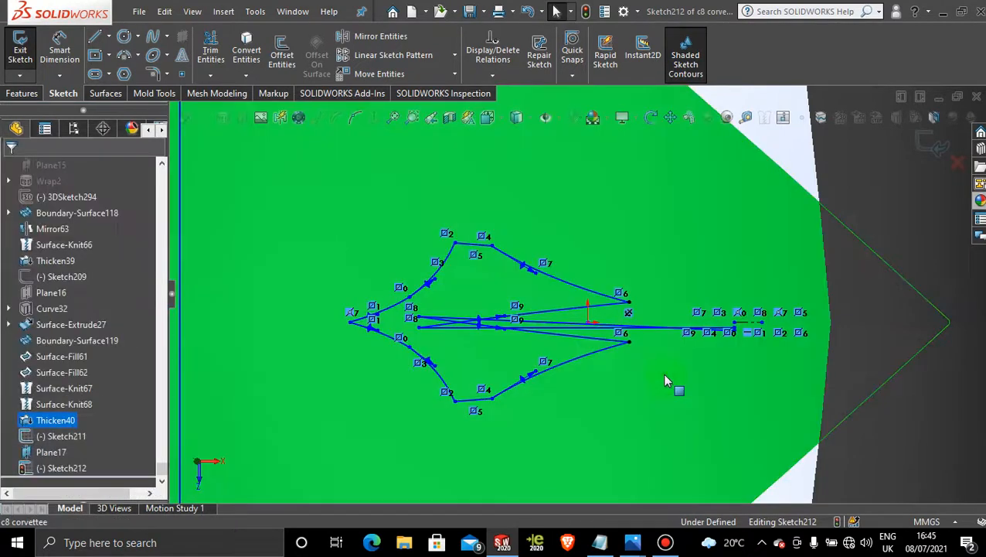
key(ctrl+z)
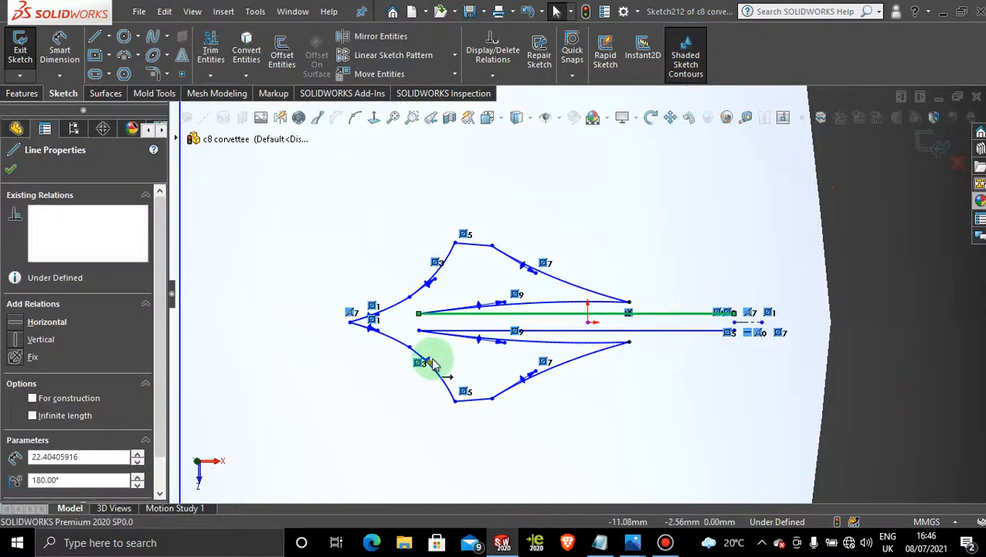
click(17, 172)
Move the emblem's front tip to about X -18.42 mm and the wing's forward outer corner to about X -9.68, Y 6.64 mm
scroll(313, 344, down, 3)
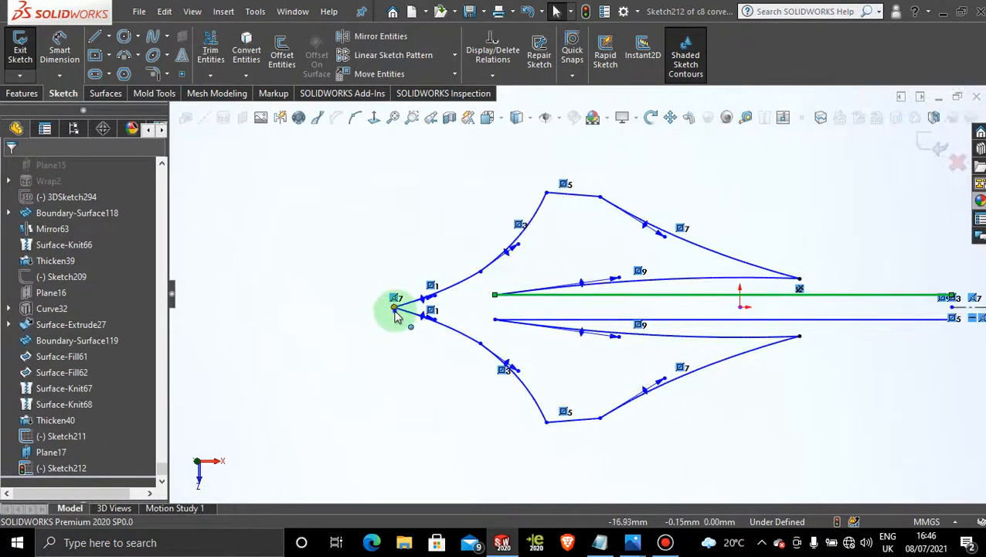
drag(395, 309, 365, 307)
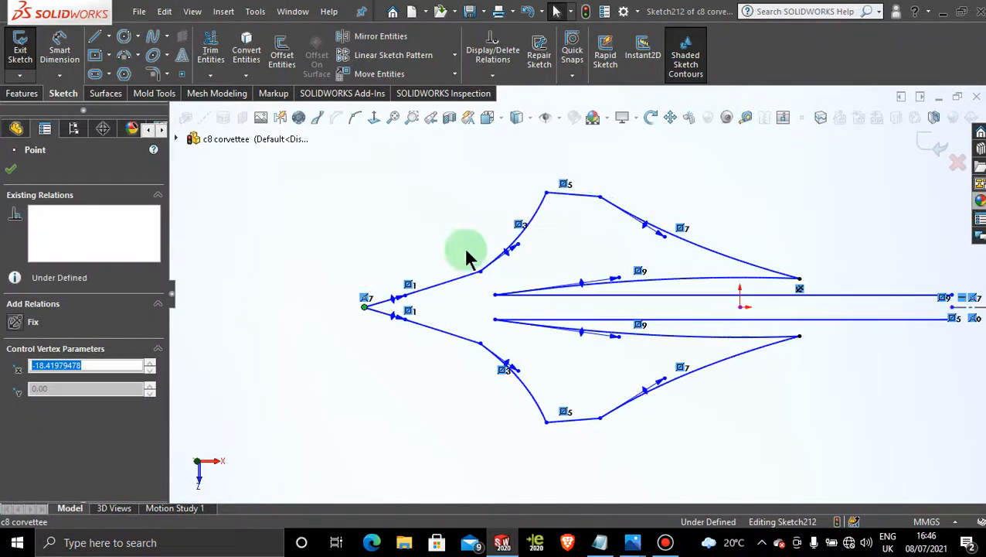
click(545, 194)
mouse_move(538, 180)
mouse_down()
mouse_move(529, 167)
mouse_move(544, 173)
mouse_up()
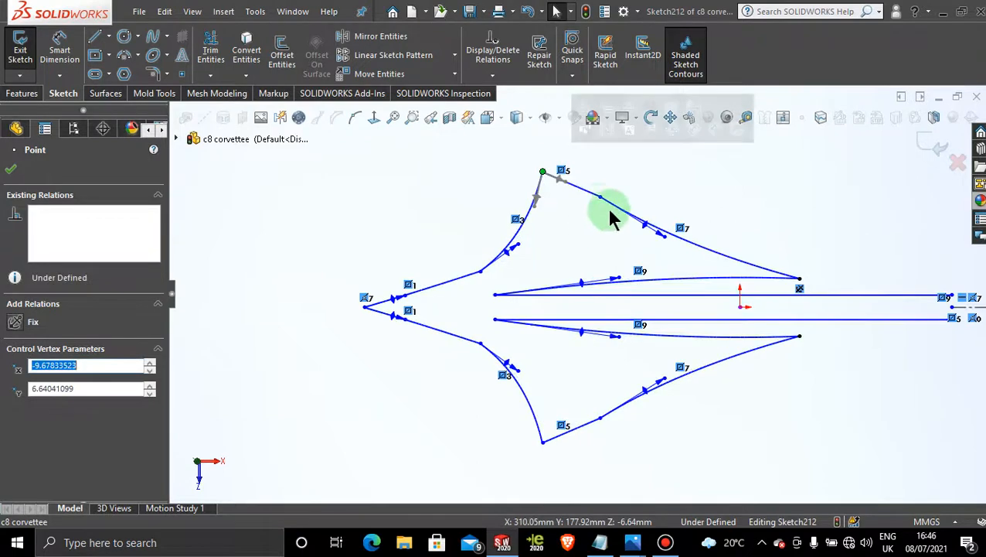
Move the wing's rear outer corner to about X -6.76, Y 6.50 mm and bow its rear edge spline further inward
drag(600, 196, 602, 175)
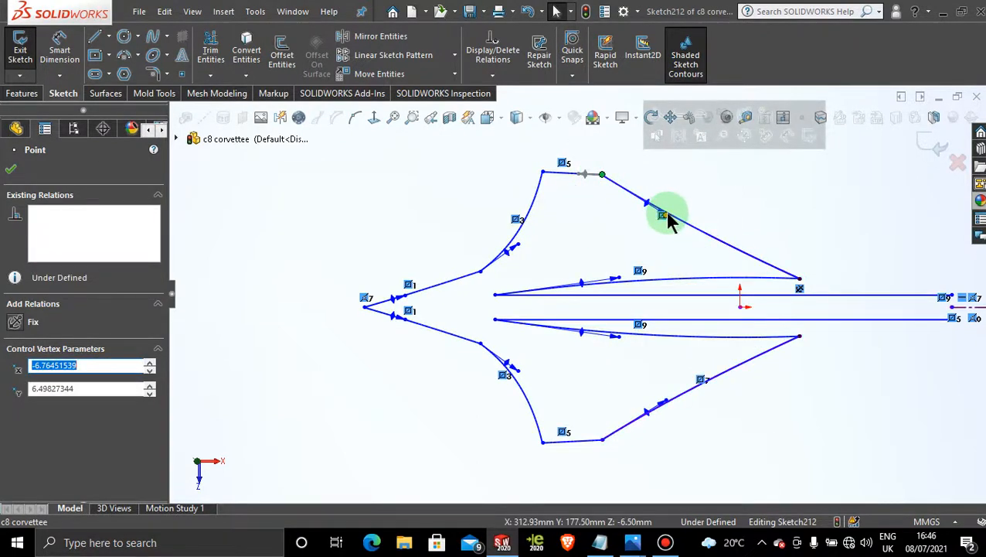
mouse_move(648, 217)
mouse_down()
mouse_move(641, 242)
mouse_move(638, 226)
mouse_up()
scroll(727, 414, up, 5)
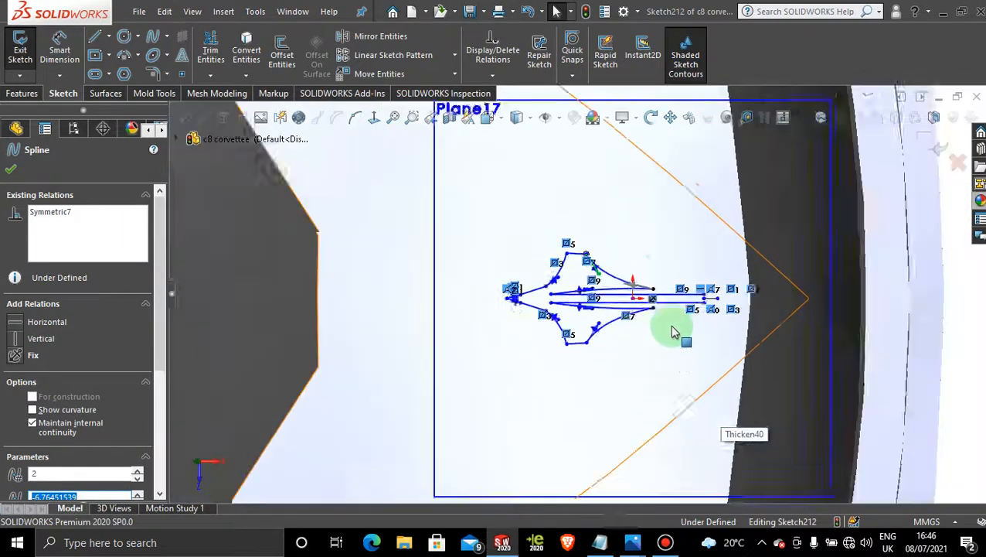
Move the joint between the tip spline and the wing's front spline closer to the centerline, to about X -12.75, Y 0.99 mm
scroll(687, 310, down, 4)
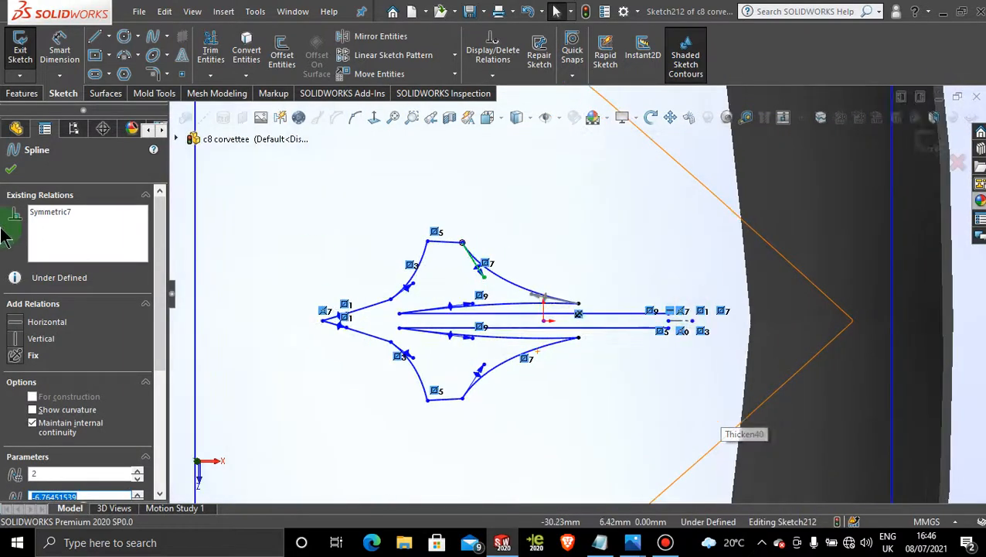
scroll(409, 315, down, 1)
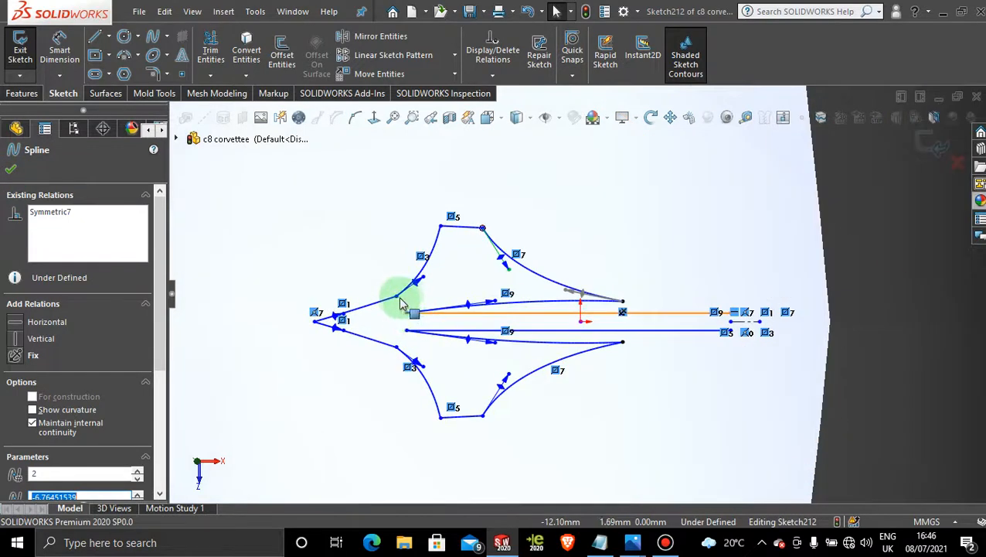
mouse_move(398, 300)
mouse_down()
mouse_move(399, 317)
mouse_move(396, 308)
mouse_up()
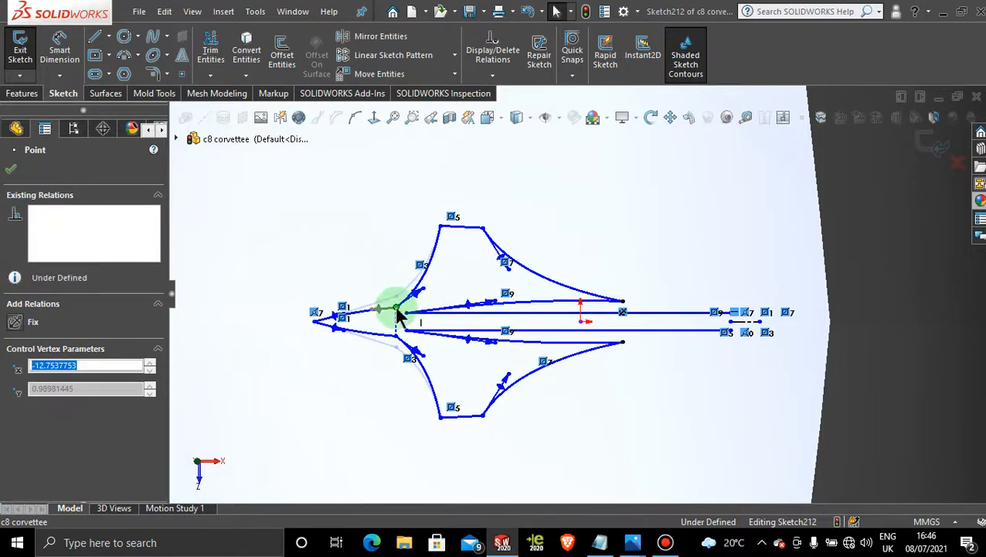
click(358, 220)
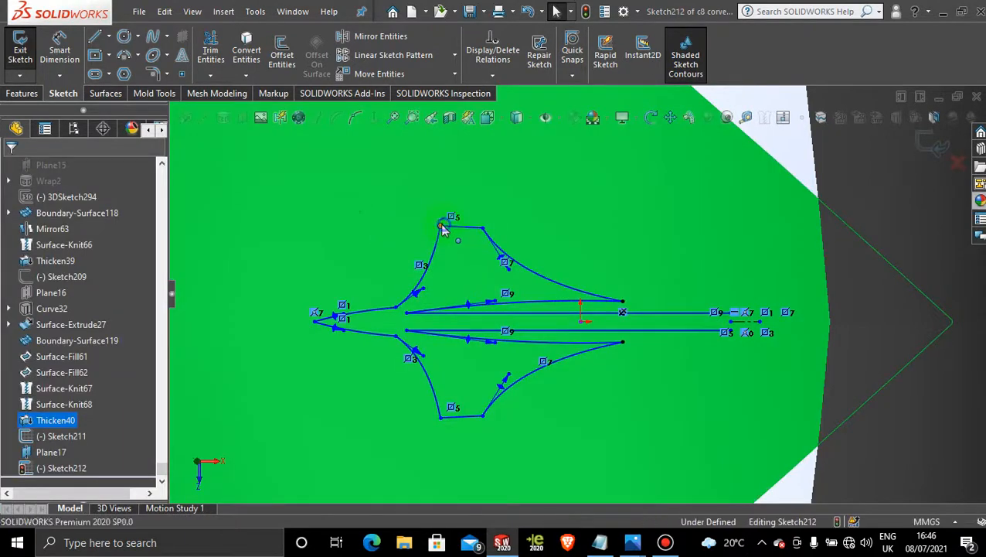
Move the emblem wing's rear outer corner to about X -6.28, Y 7.26 mm and bow its outer edge spline inward
mouse_move(442, 225)
mouse_down()
mouse_move(423, 220)
mouse_move(489, 217)
mouse_up()
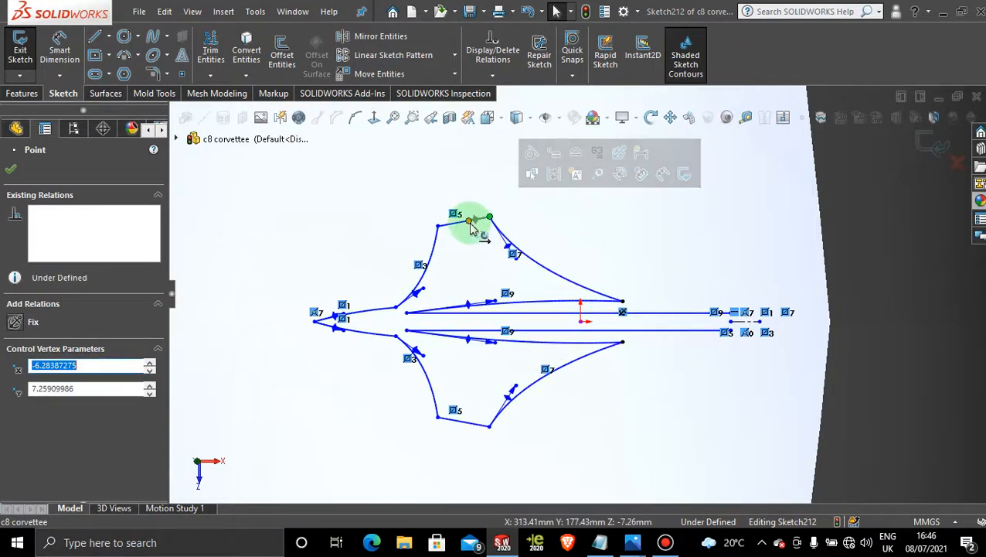
scroll(472, 226, down, 3)
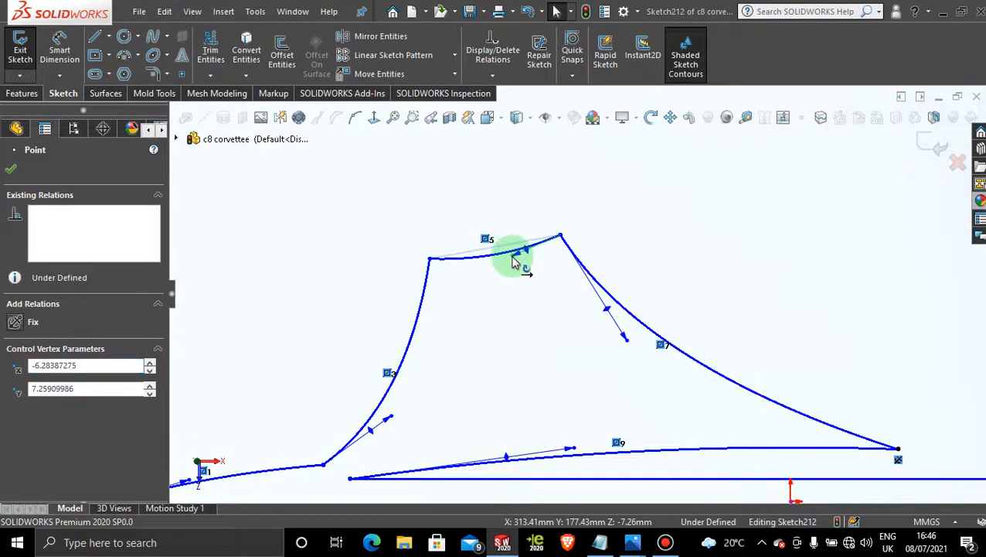
drag(514, 255, 512, 255)
scroll(503, 333, up, 7)
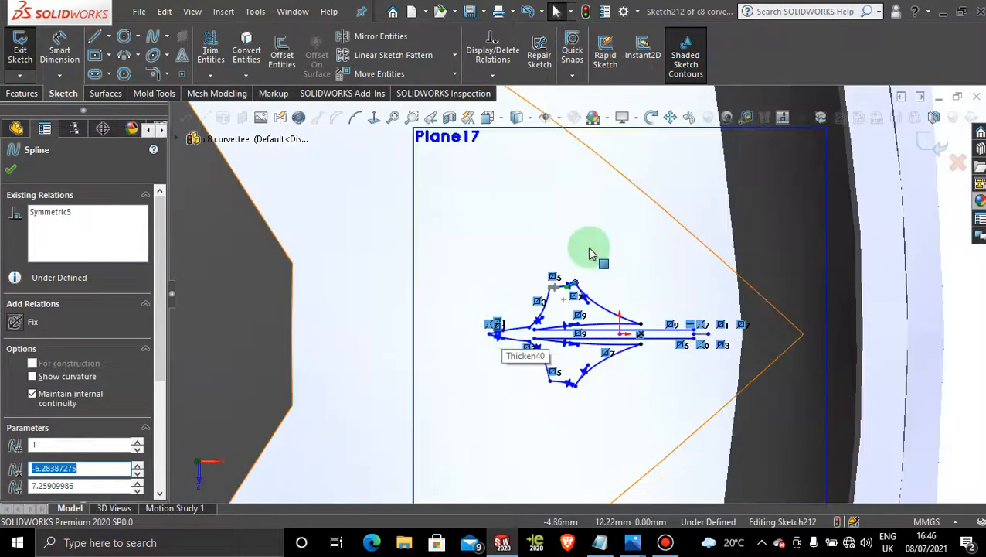
scroll(645, 337, down, 1)
scroll(645, 344, down, 4)
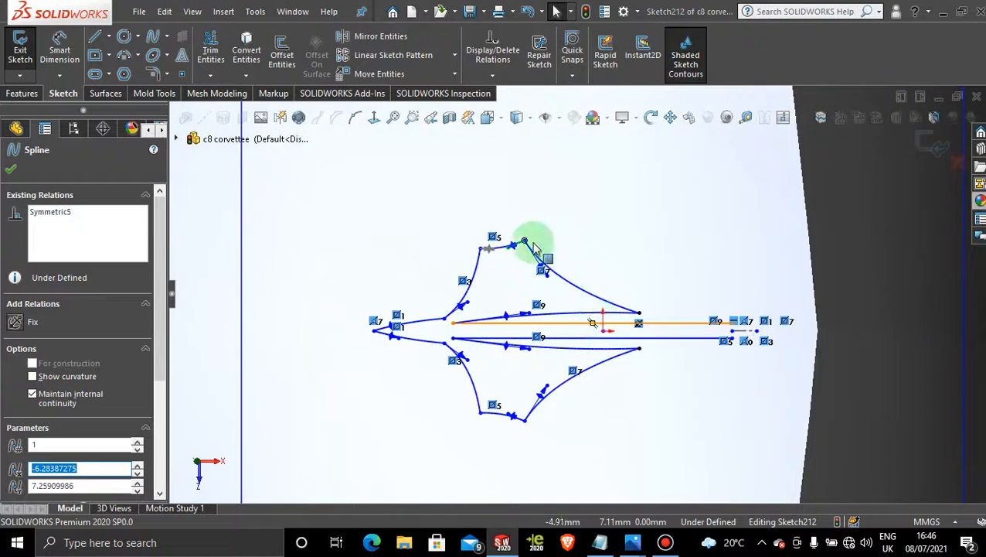
Lower the wing's rear outer corner slightly, to about X -6.25, Y 6.94 mm
mouse_move(525, 243)
mouse_down()
mouse_move(524, 263)
mouse_move(526, 245)
mouse_up()
scroll(598, 395, up, 4)
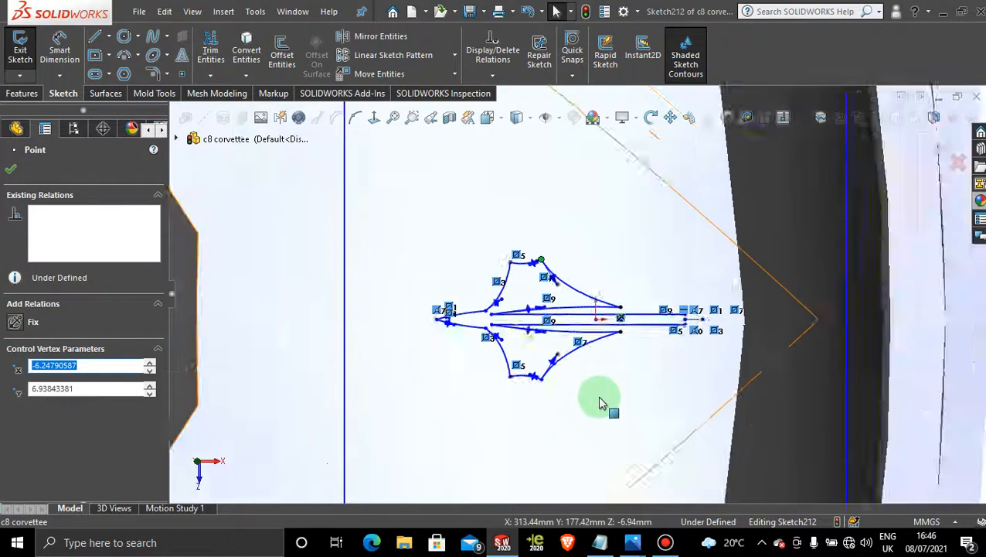
scroll(648, 259, down, 1)
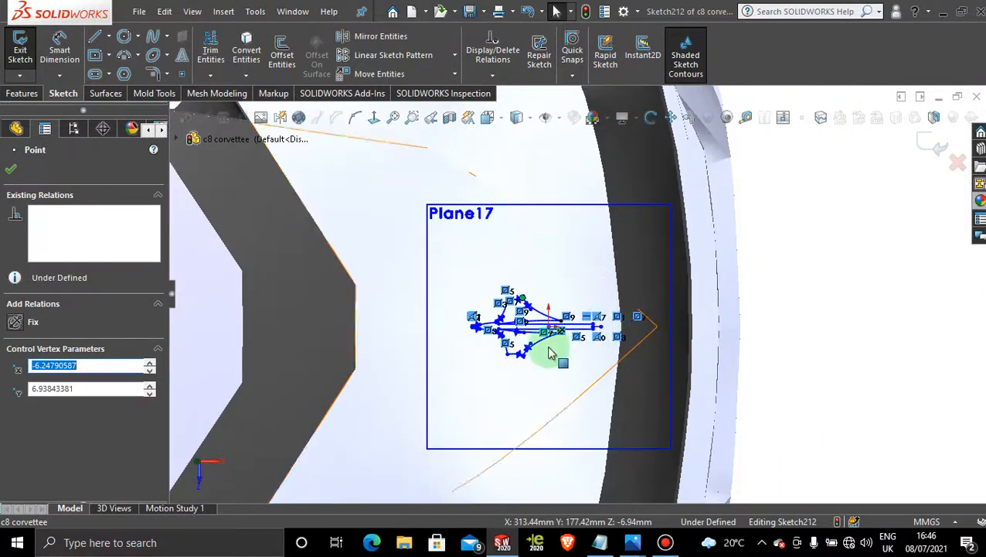
scroll(555, 341, down, 3)
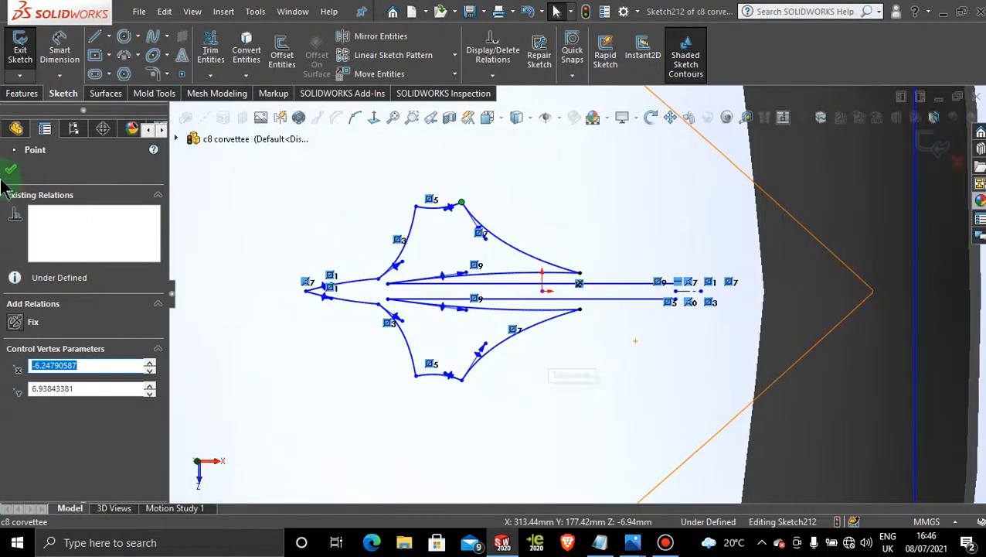
click(11, 172)
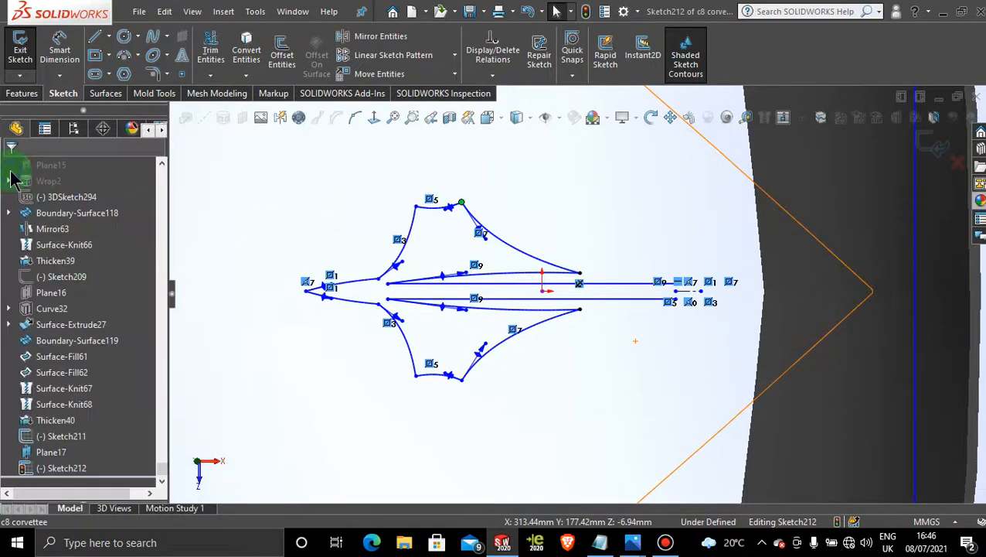
Close the rear end of the emblem's stem with a vertical line about 1.2 mm long and exit the sketch
scroll(618, 216, down, 1)
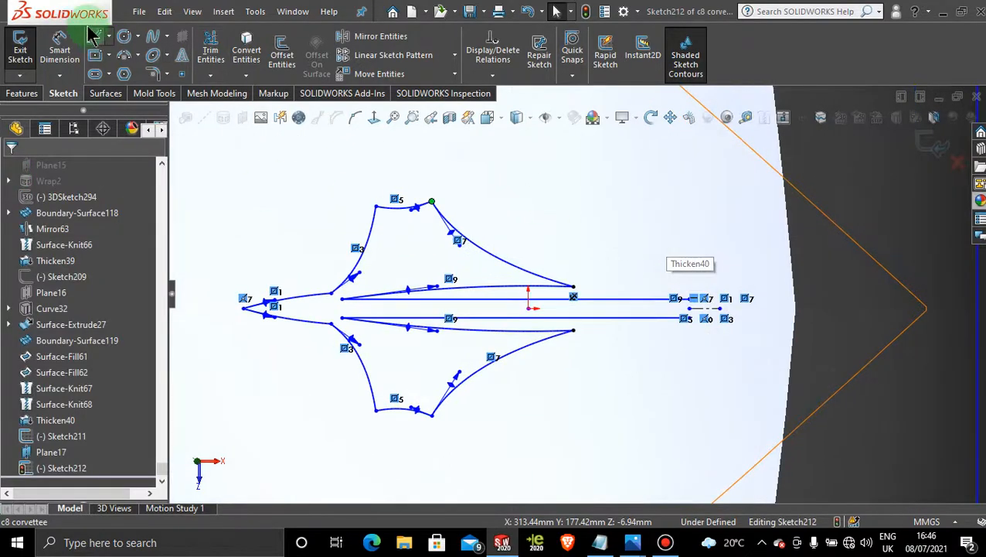
click(94, 36)
scroll(623, 324, down, 3)
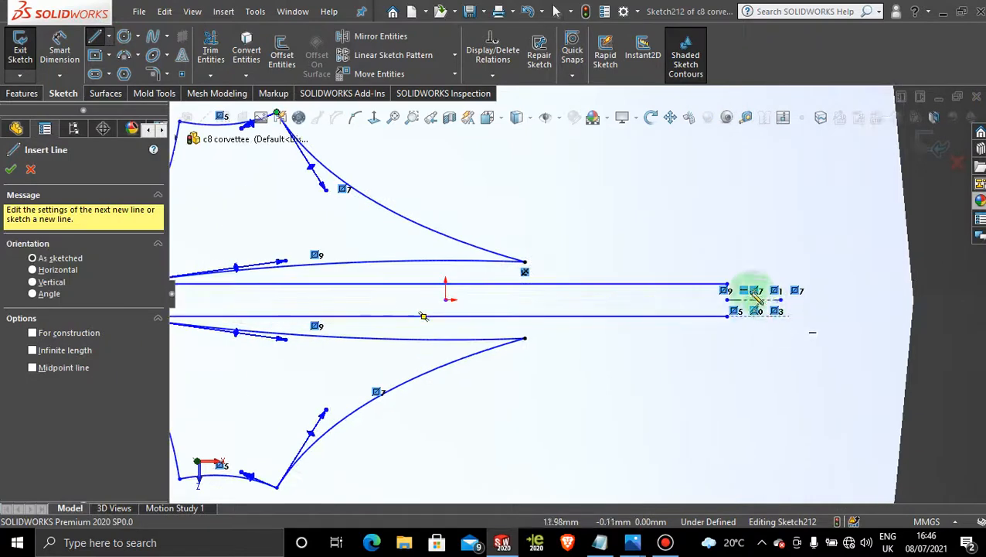
click(727, 316)
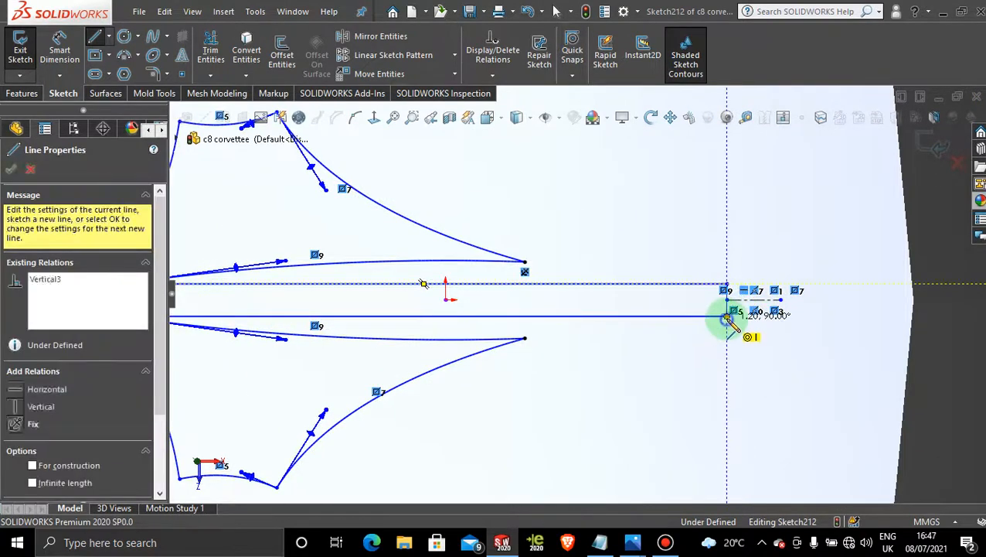
scroll(512, 383, up, 6)
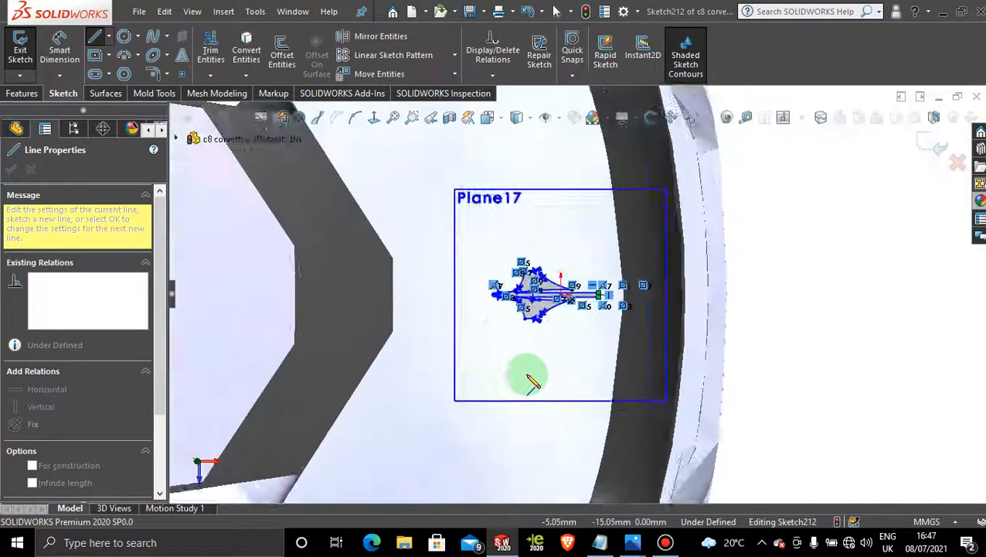
mouse_move(524, 374)
middle_down()
mouse_move(535, 382)
mouse_move(537, 264)
middle_up()
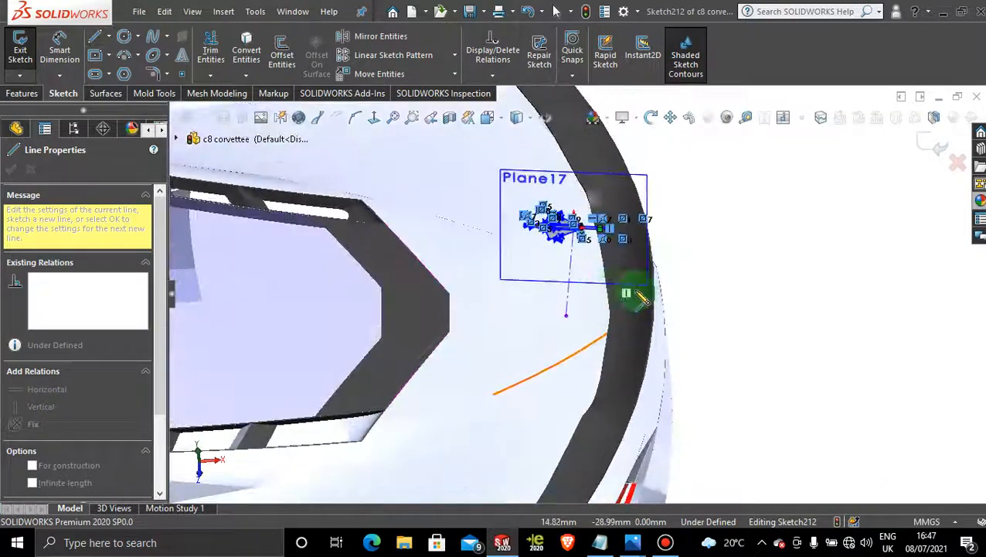
scroll(722, 242, down, 2)
click(935, 147)
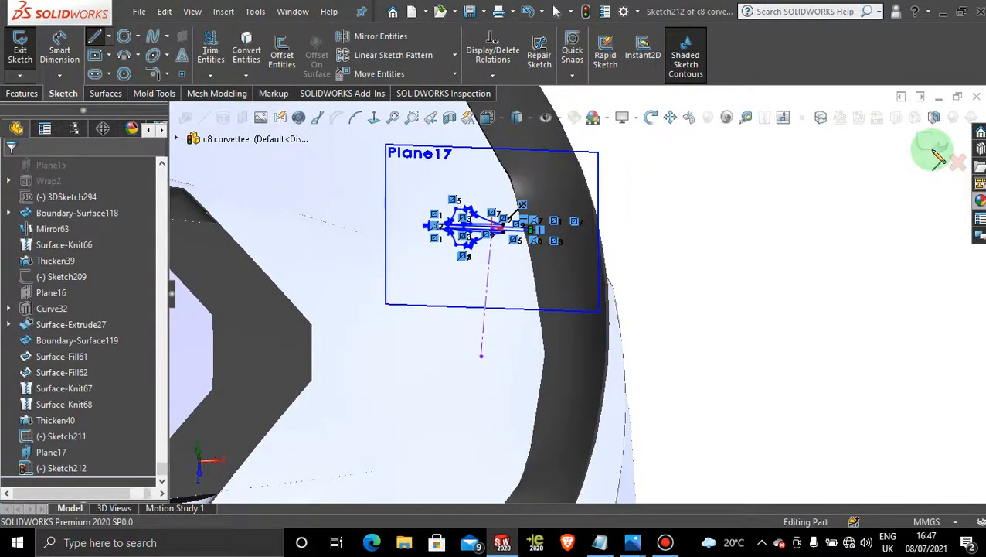
click(765, 229)
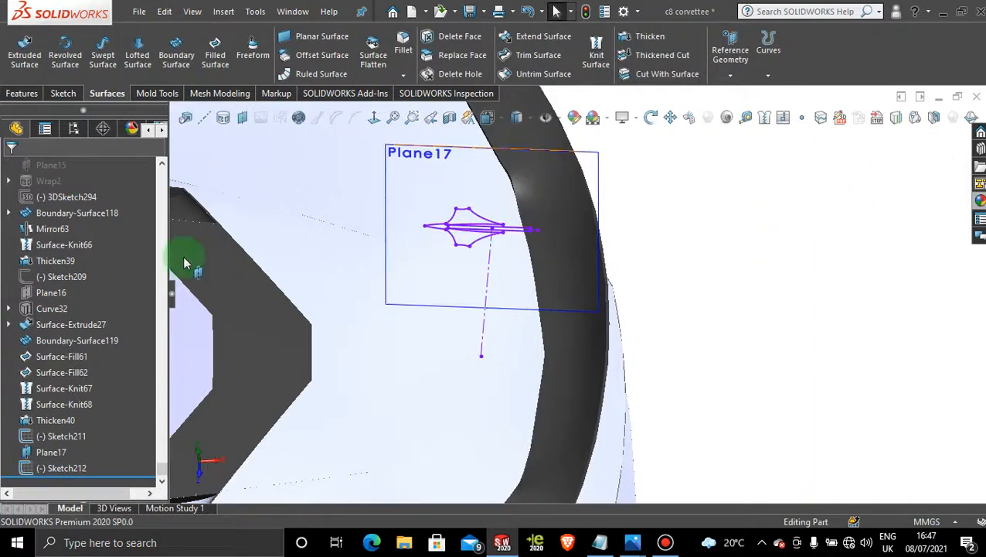
Wrap the emblem sketch onto the rear deck face as an emboss with a thickness of 1 mm
click(227, 114)
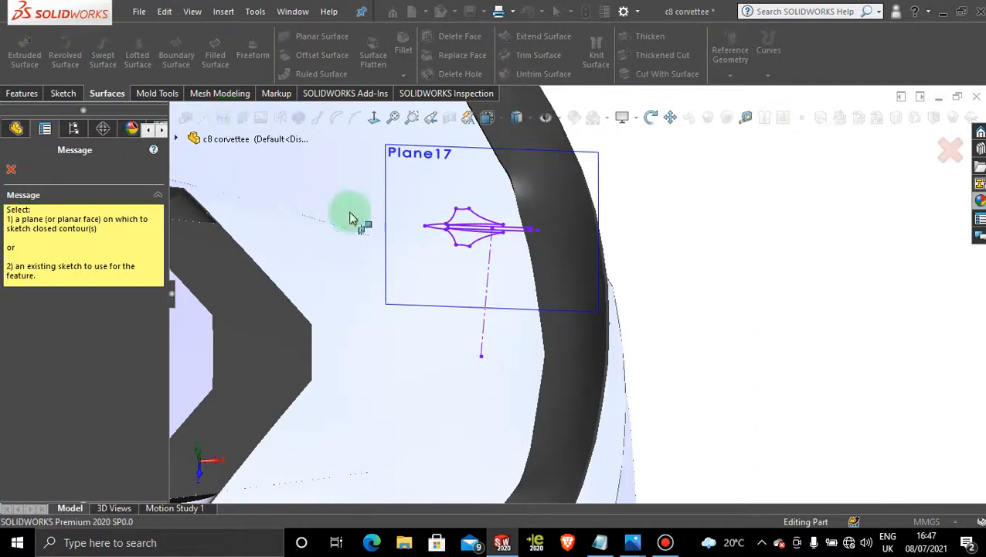
click(485, 245)
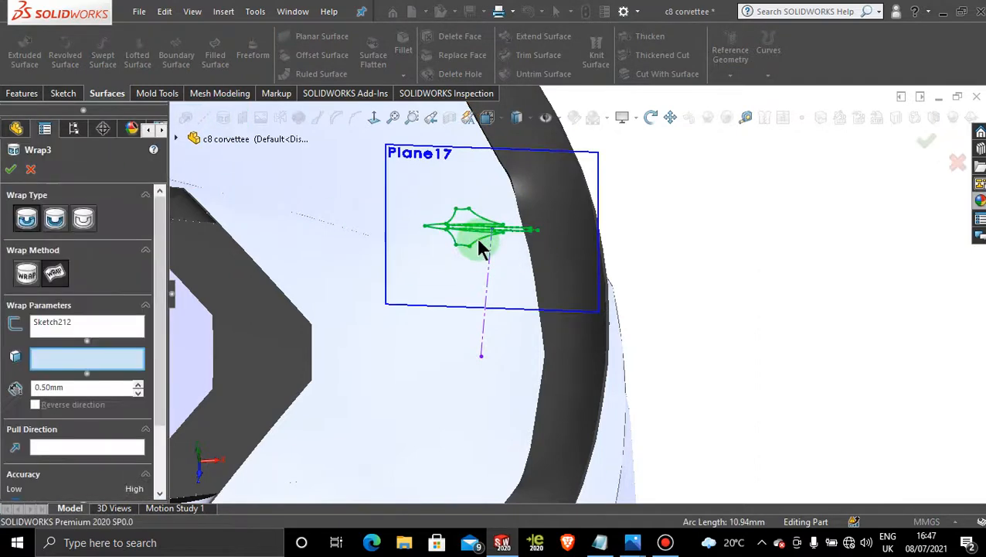
click(370, 264)
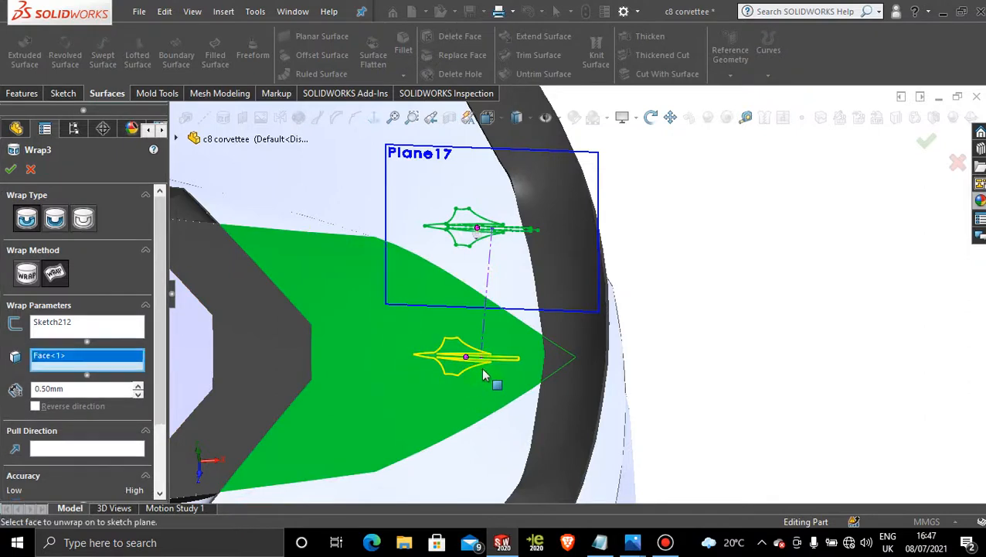
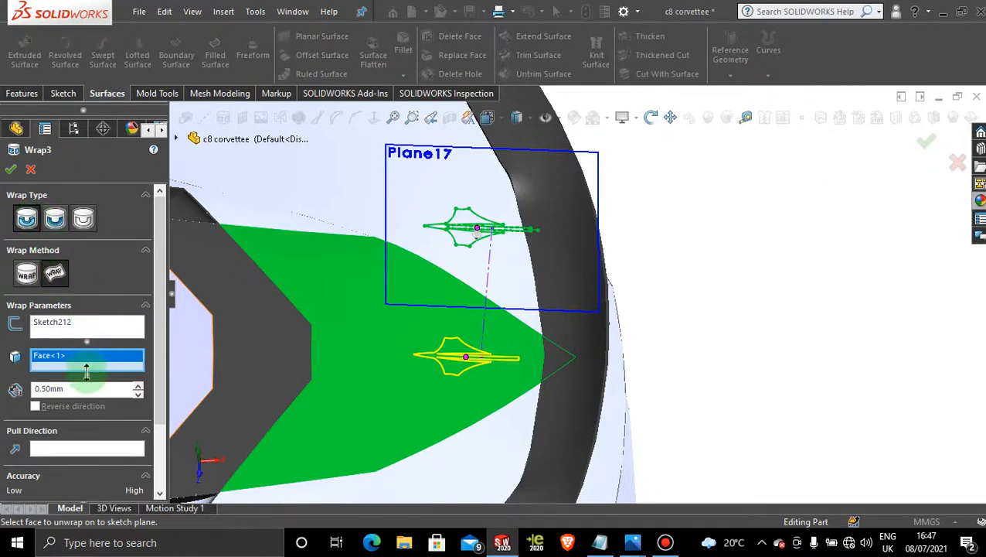
drag(85, 389, 15, 379)
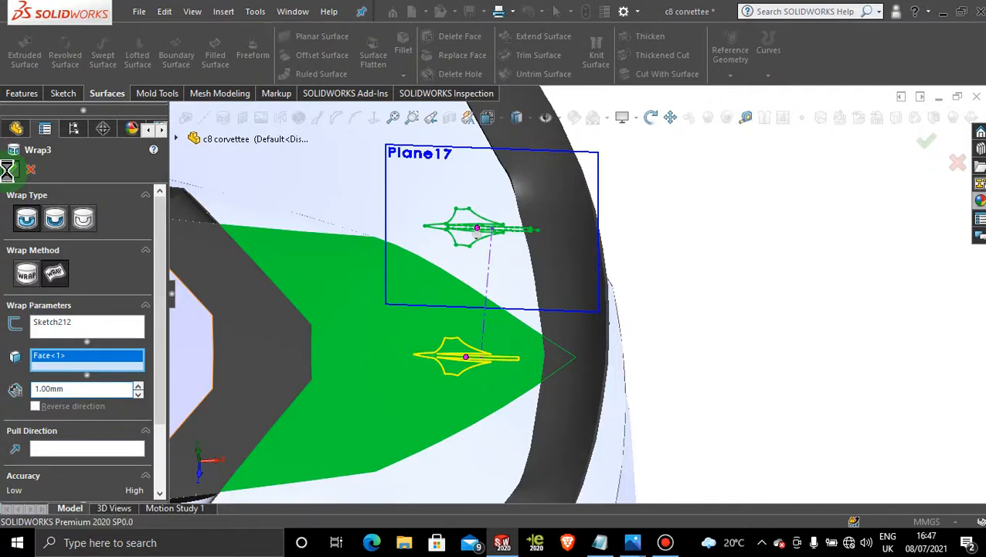
click(10, 171)
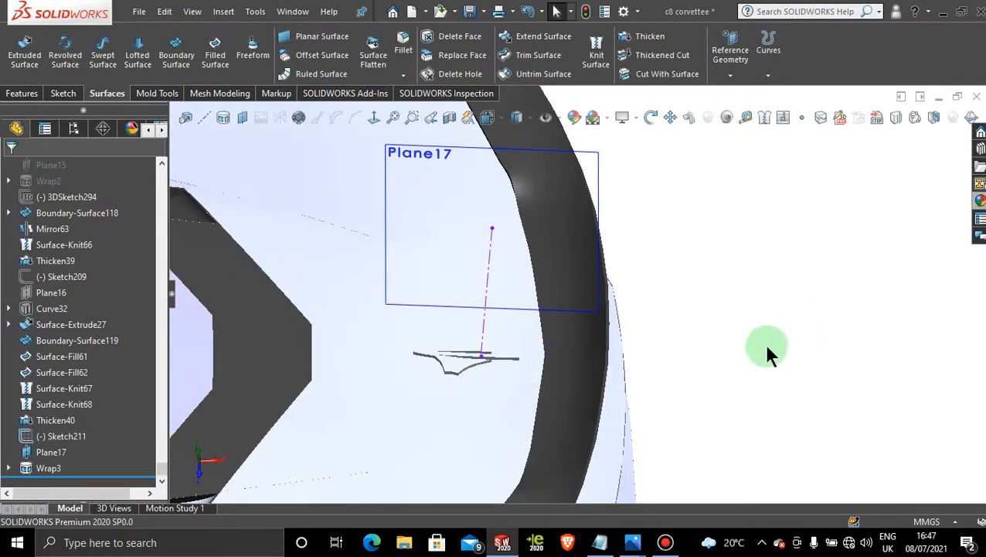
Copy the dark appearance from the rear trim face and paste it onto the embossed emblem
mouse_move(742, 375)
middle_down()
mouse_move(749, 329)
mouse_move(733, 297)
middle_up()
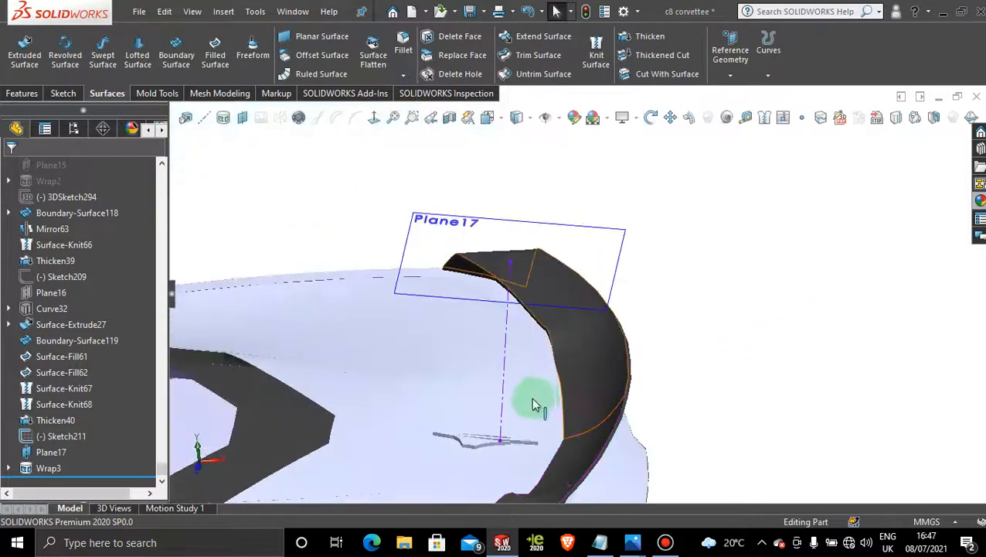
scroll(485, 435, down, 4)
right_click(807, 415)
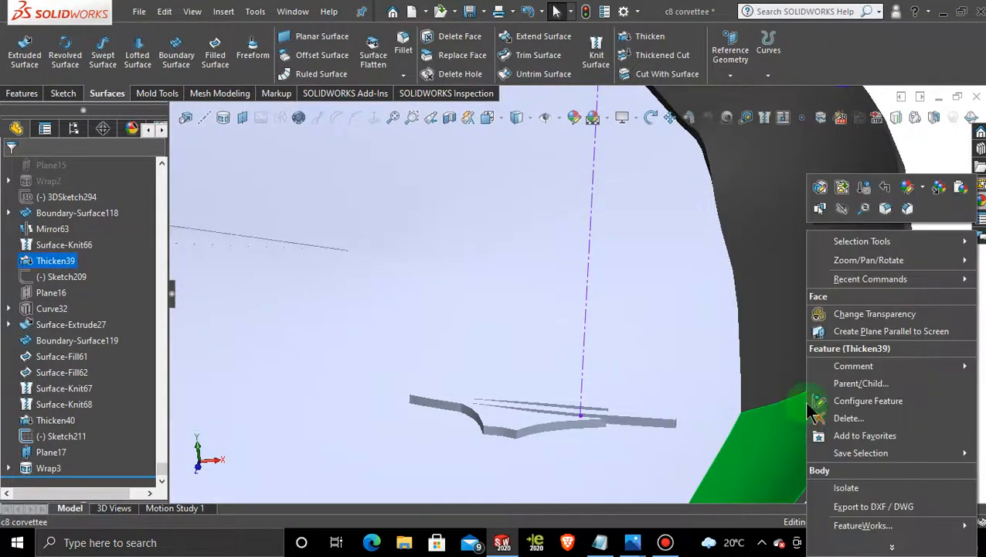
click(953, 192)
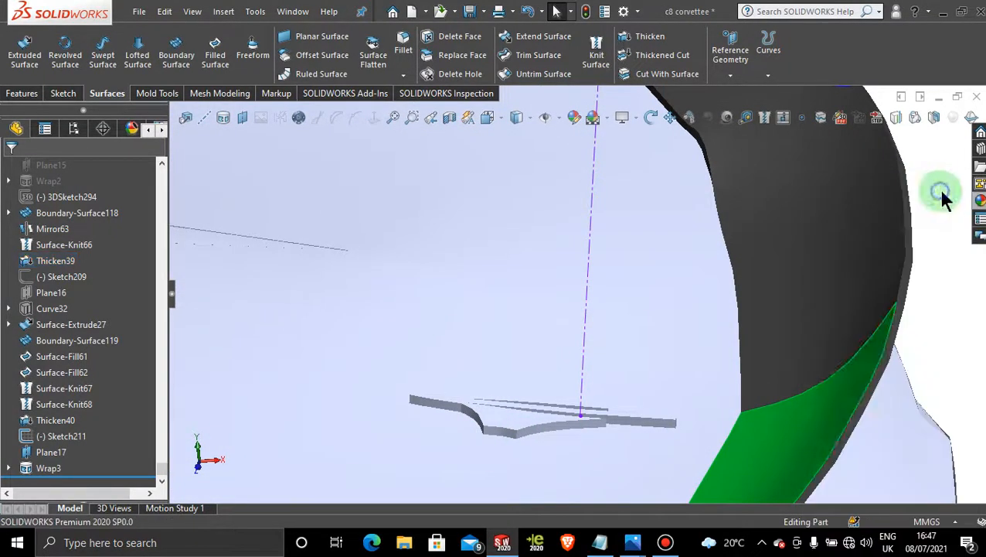
click(503, 421)
right_click(502, 424)
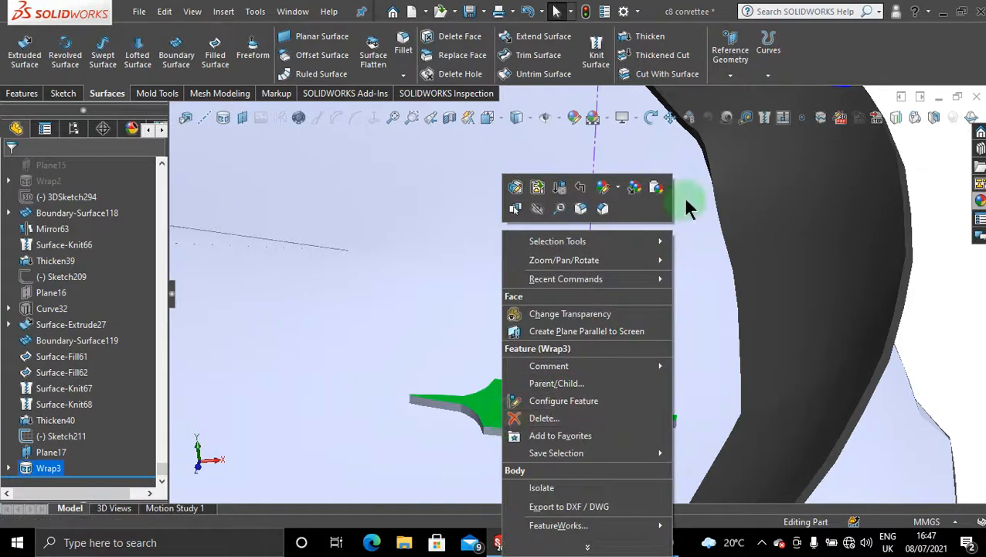
click(658, 191)
click(657, 193)
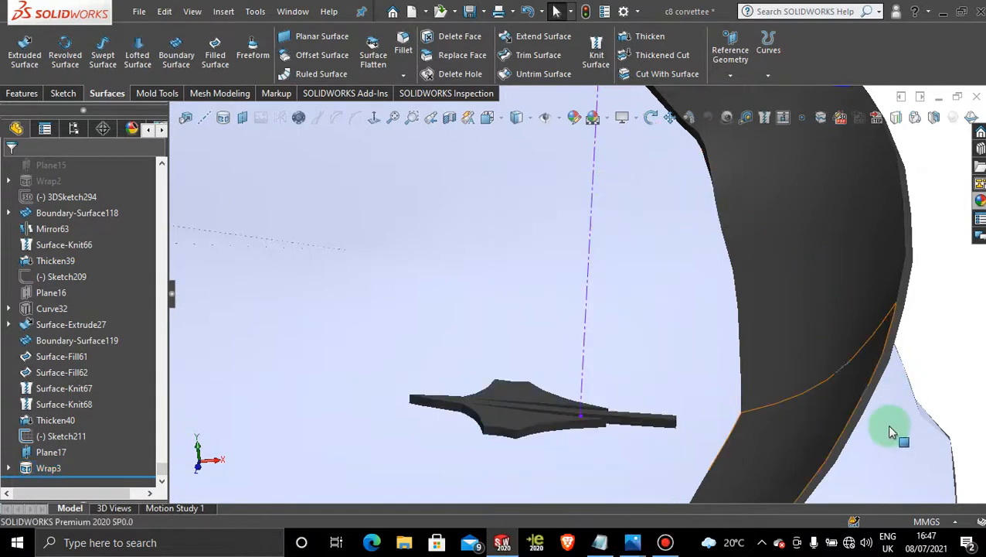
Start a symmetric fillet with a 0.2 mm radius on the top edge of the near wing's curved rear side
scroll(551, 406, down, 6)
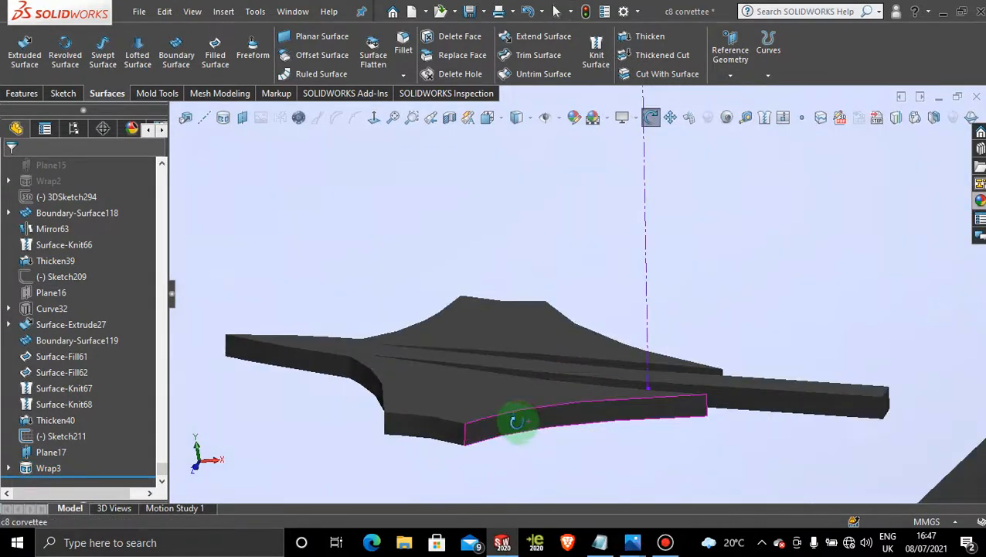
middle_drag(524, 354, 392, 361)
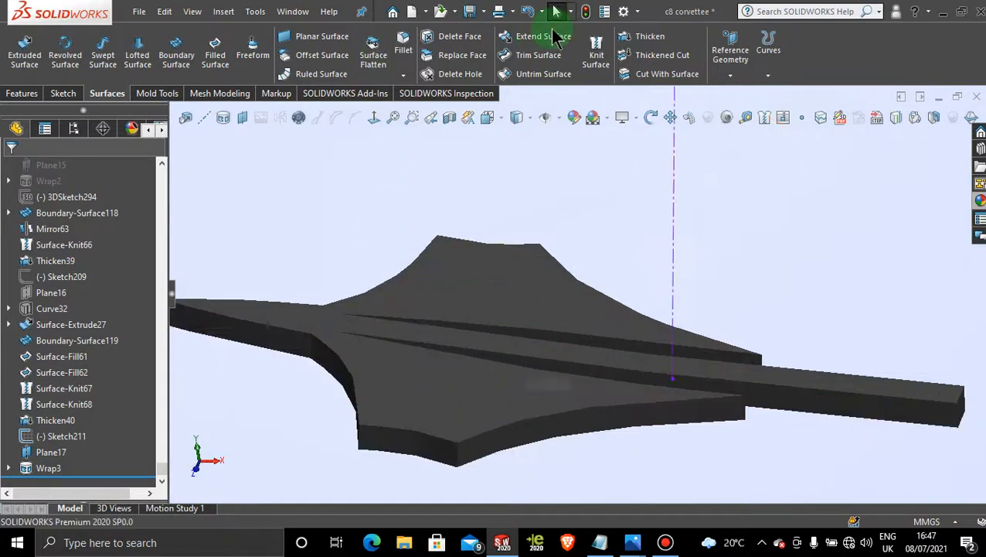
click(407, 46)
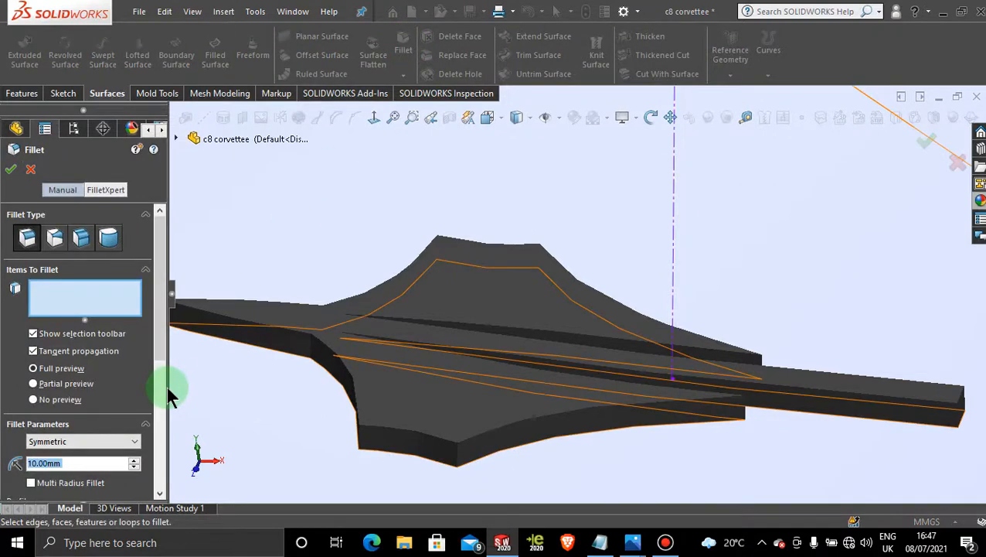
text(0.)
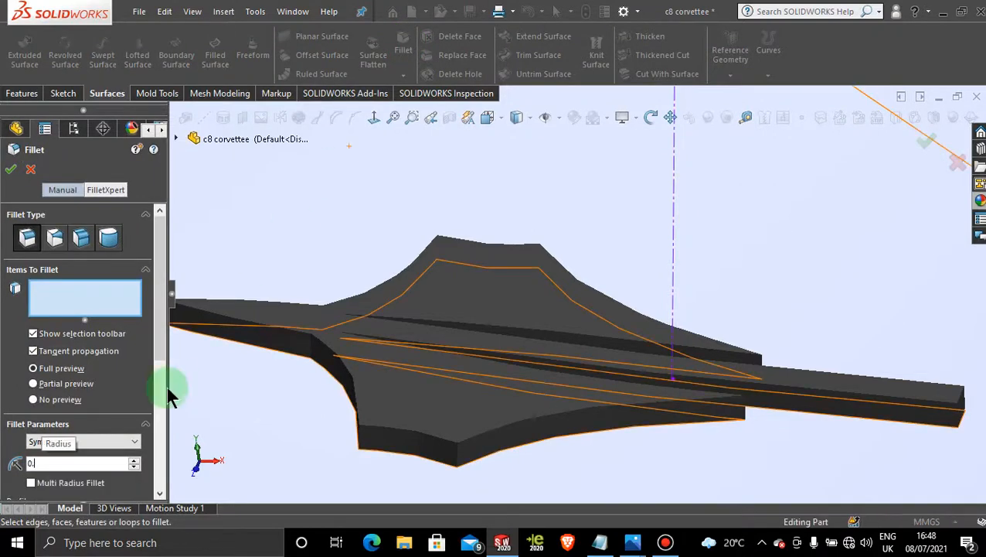
text(2)
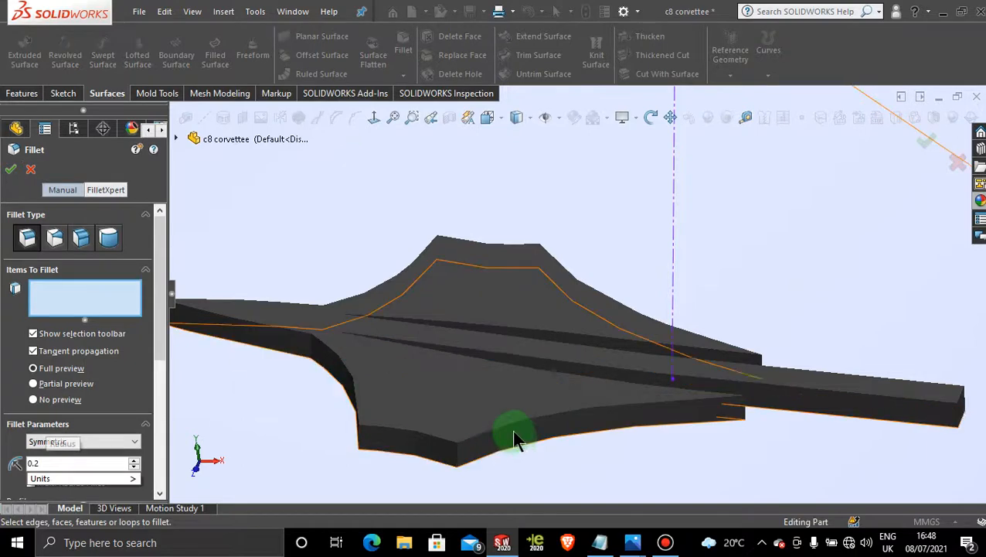
click(506, 425)
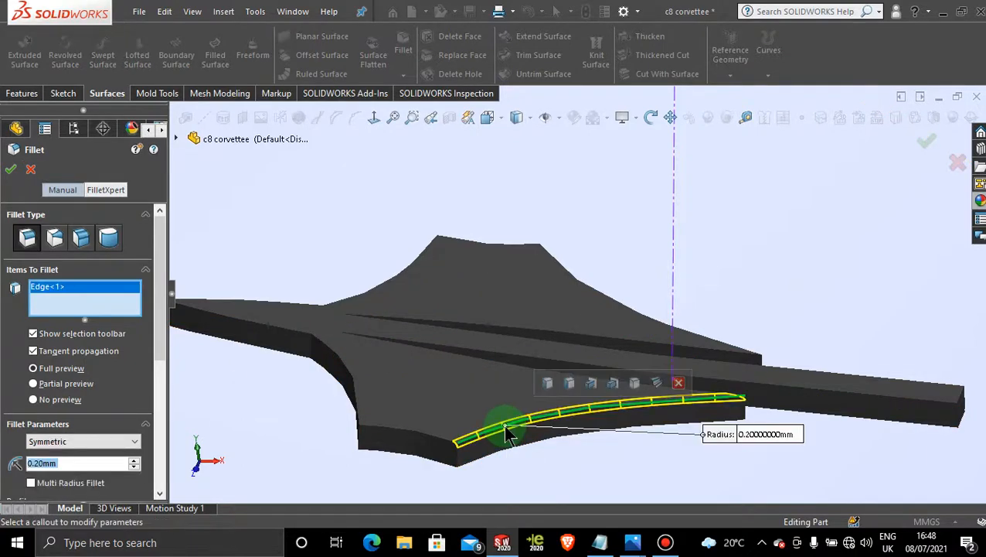
Set the radius of the open fillet to 0.5 mm
click(70, 462)
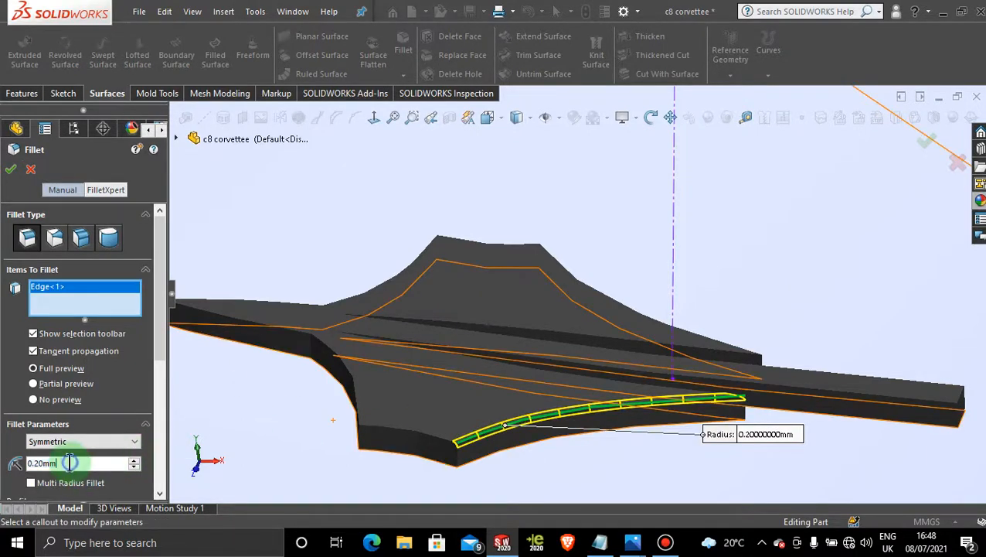
double_click(71, 462)
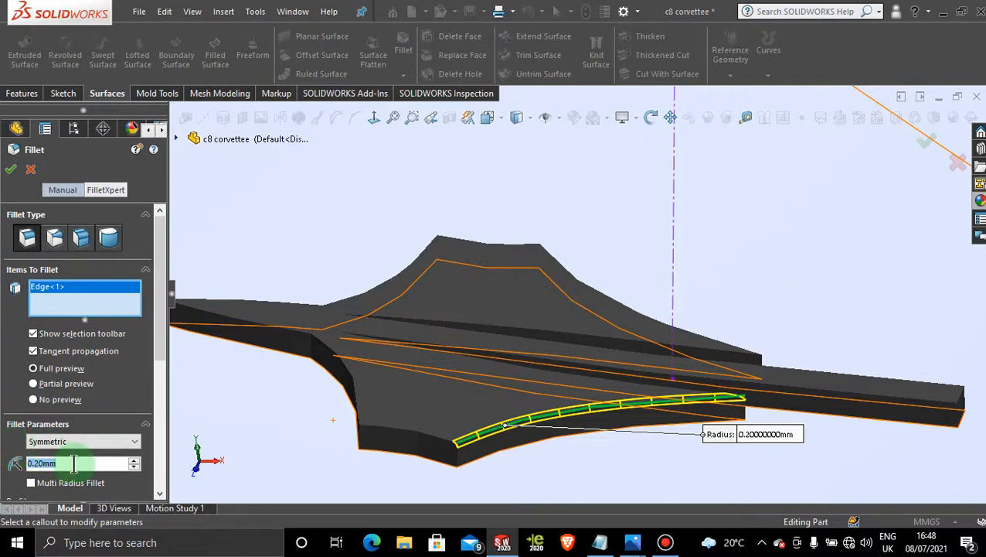
text(0.)
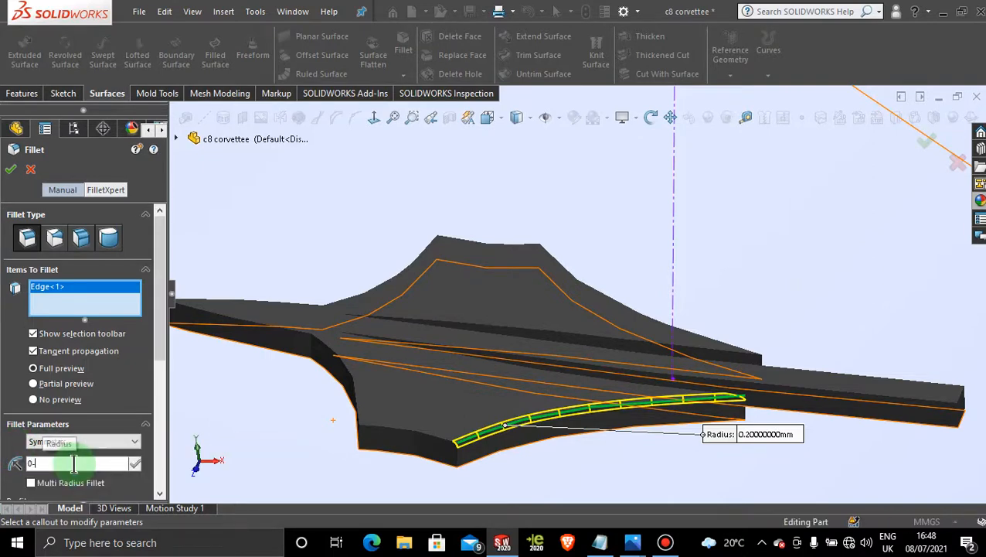
text(20)
key(Return)
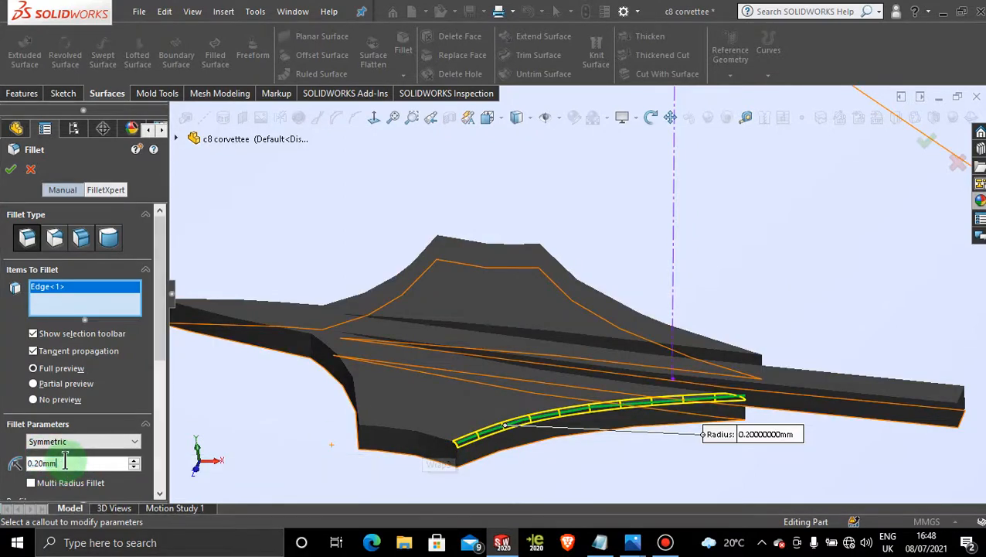
drag(66, 461, 6, 459)
text(0)
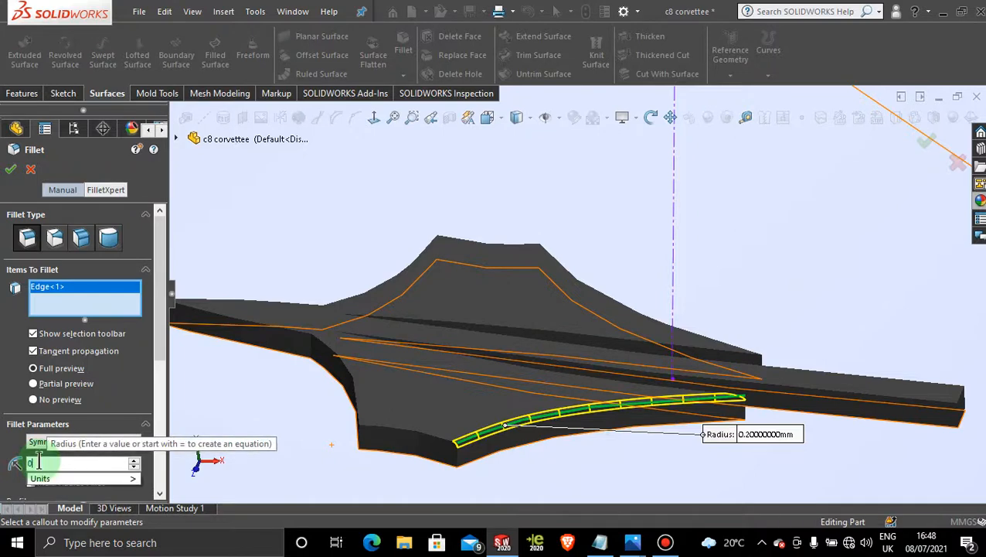
text(.5)
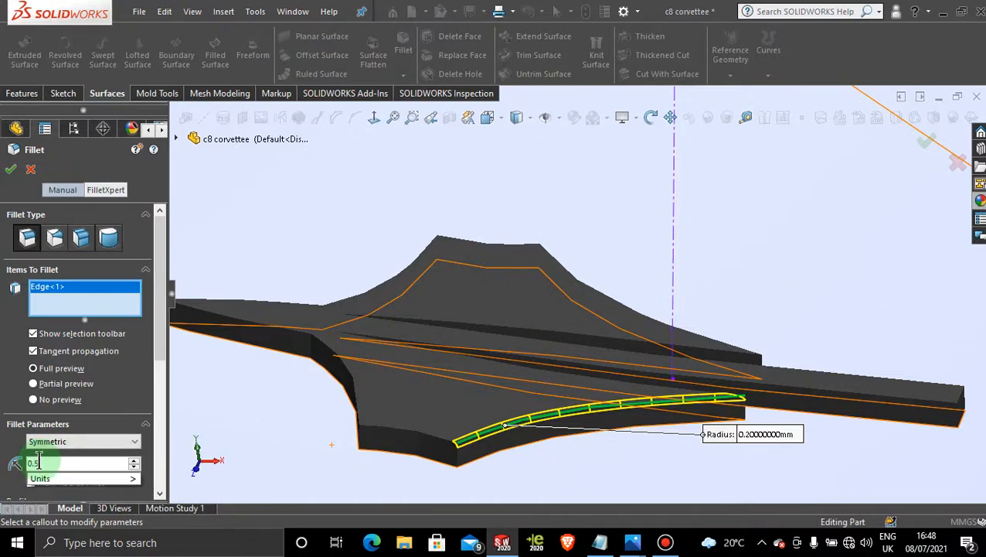
key(Return)
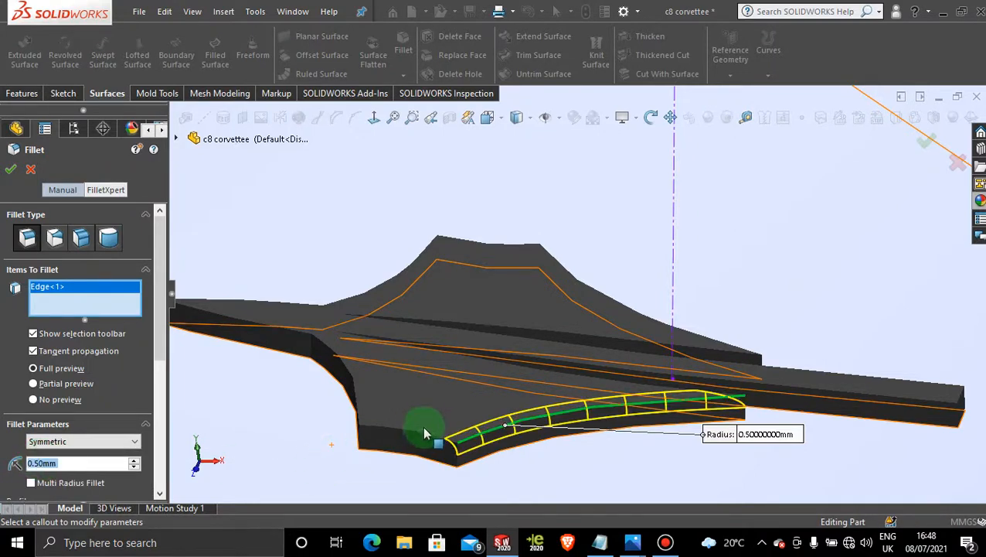
Add the near wing's tip and front curve, both nose edges and the far wing's front curve to the fillet
click(418, 433)
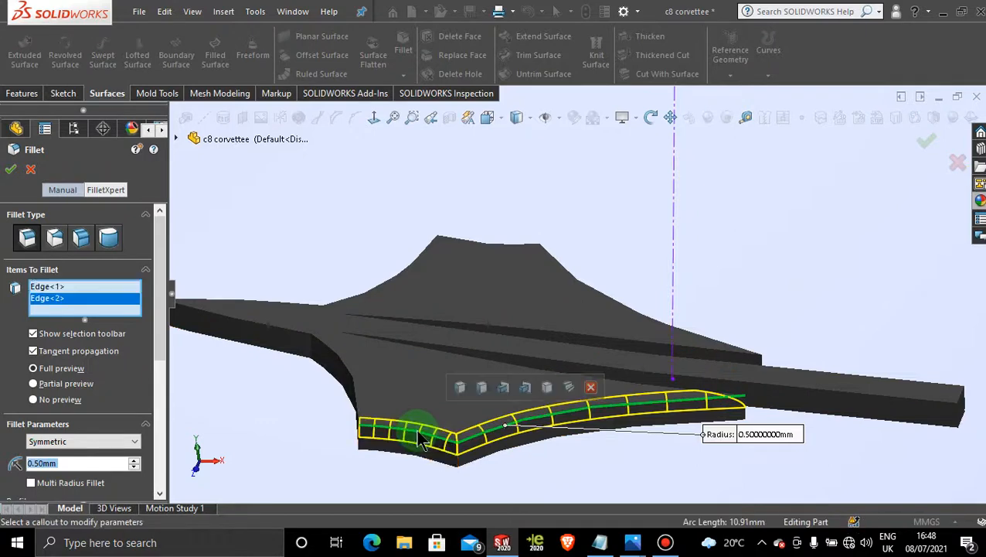
click(355, 389)
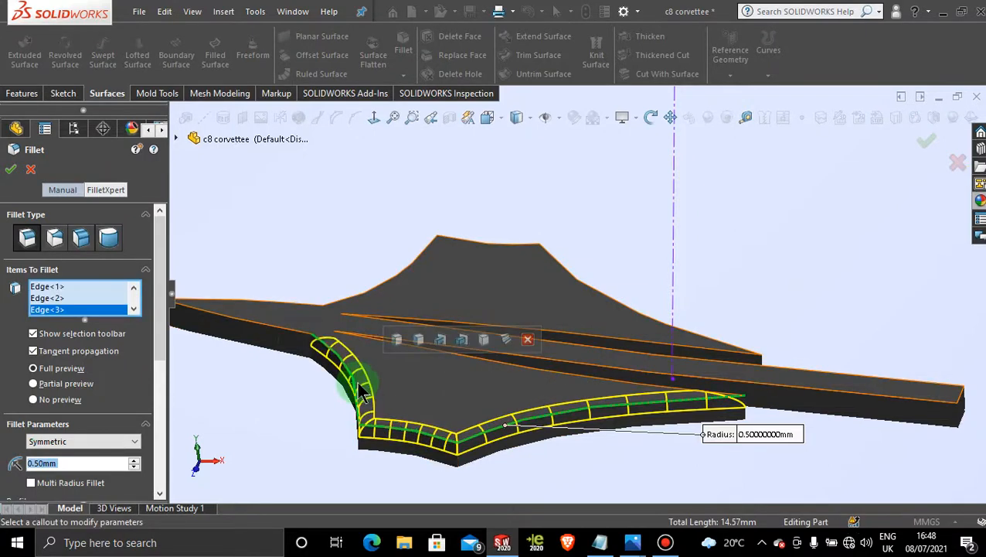
click(292, 334)
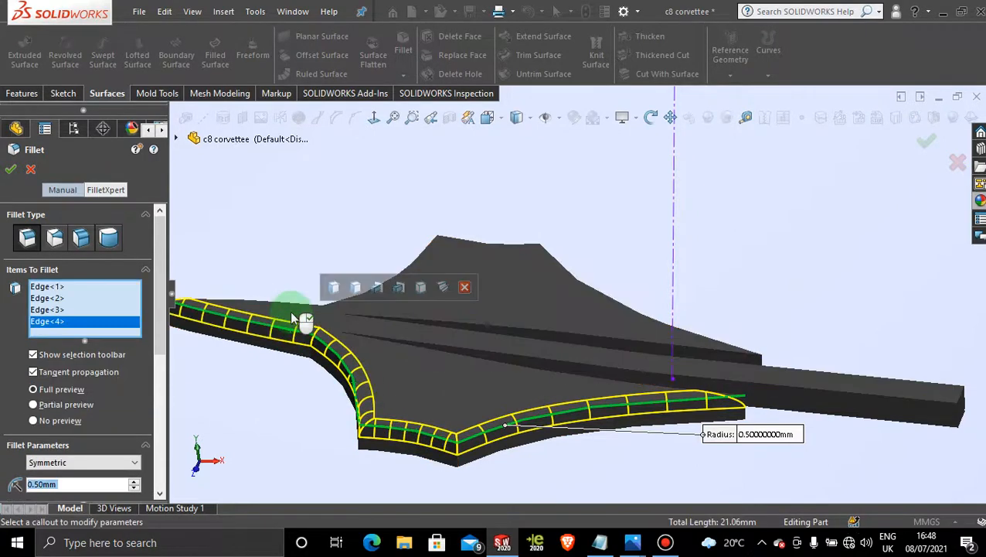
click(291, 303)
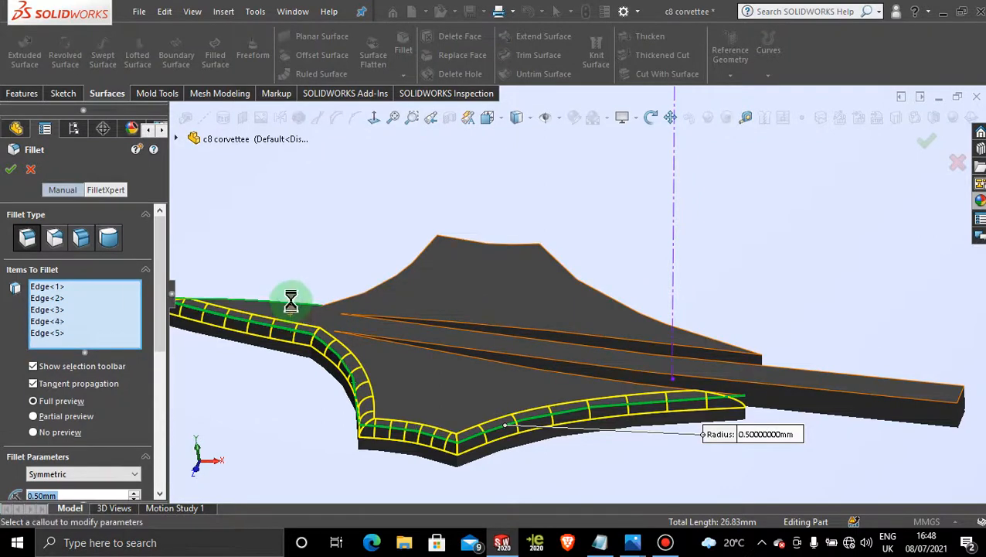
click(355, 294)
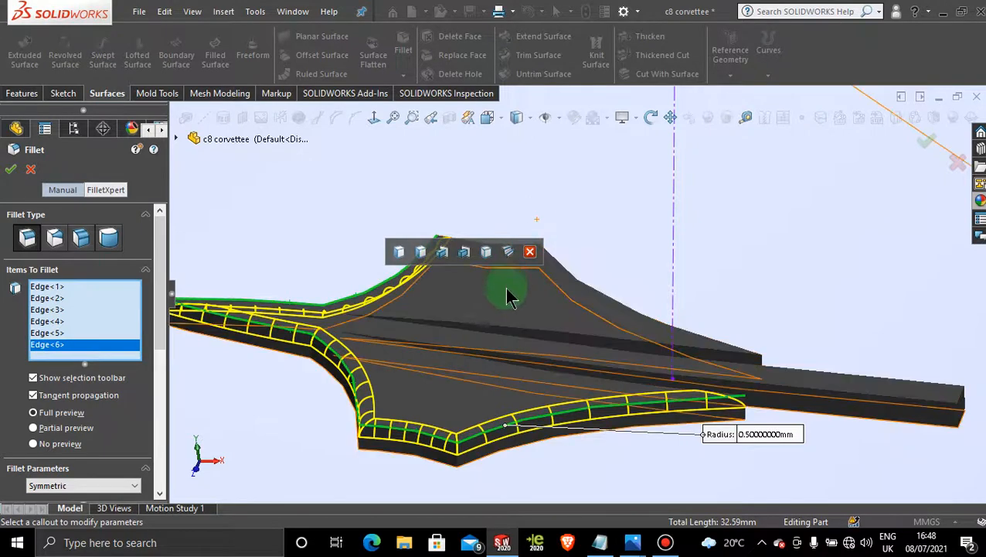
Add the top edges of the far wing's tip and curved rear side, and apply the 0.5 mm outline fillet
scroll(506, 346, up, 2)
middle_drag(508, 354, 631, 269)
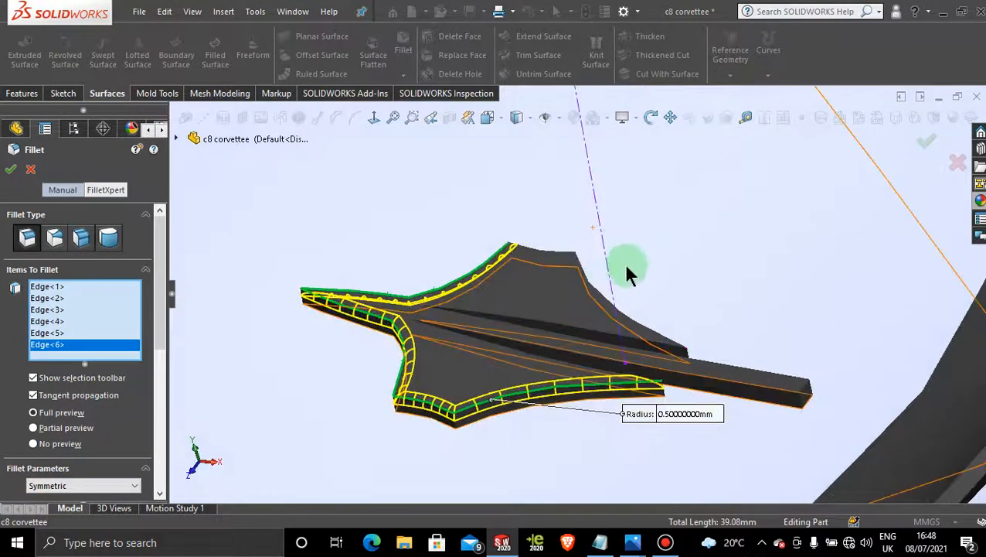
scroll(555, 298, down, 2)
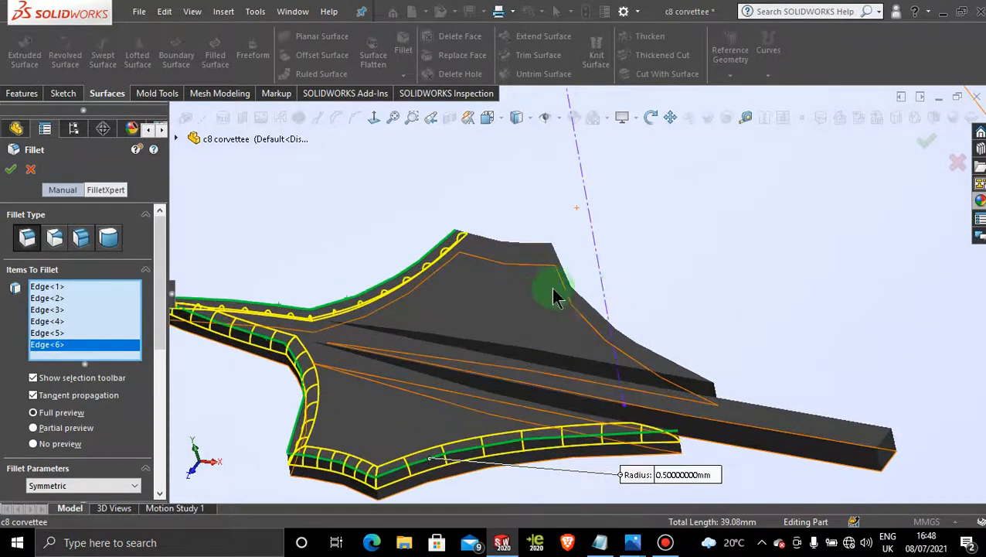
click(521, 351)
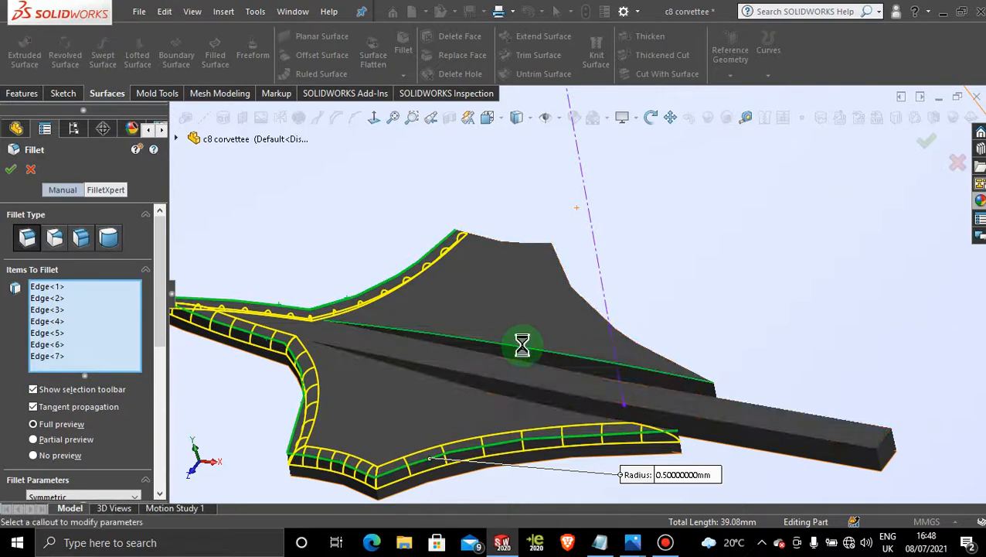
click(523, 352)
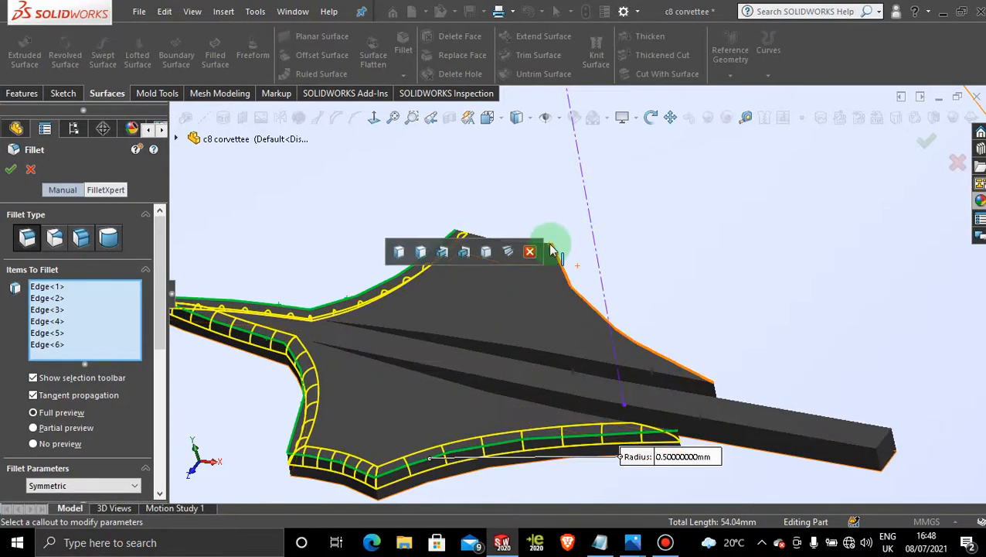
middle_drag(550, 257, 547, 263)
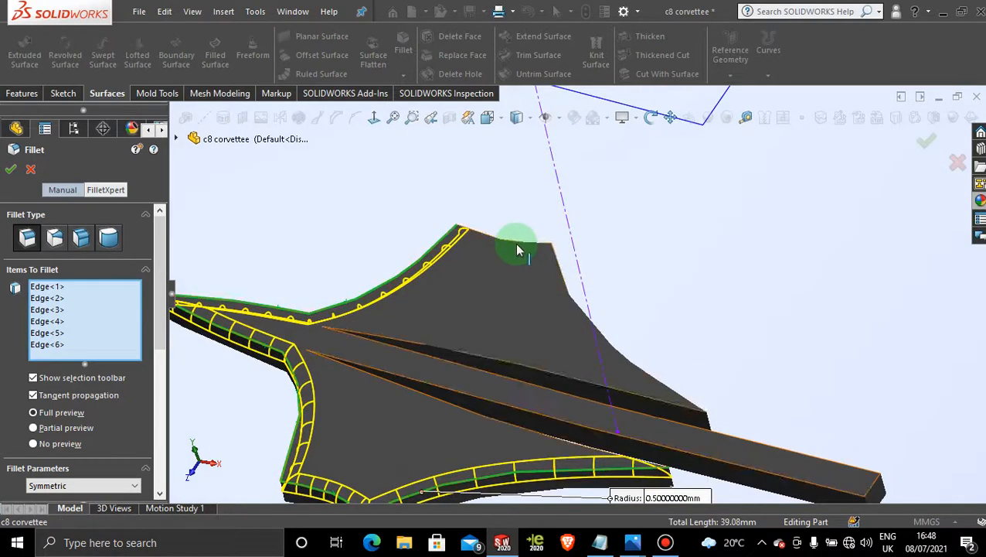
click(518, 247)
click(568, 284)
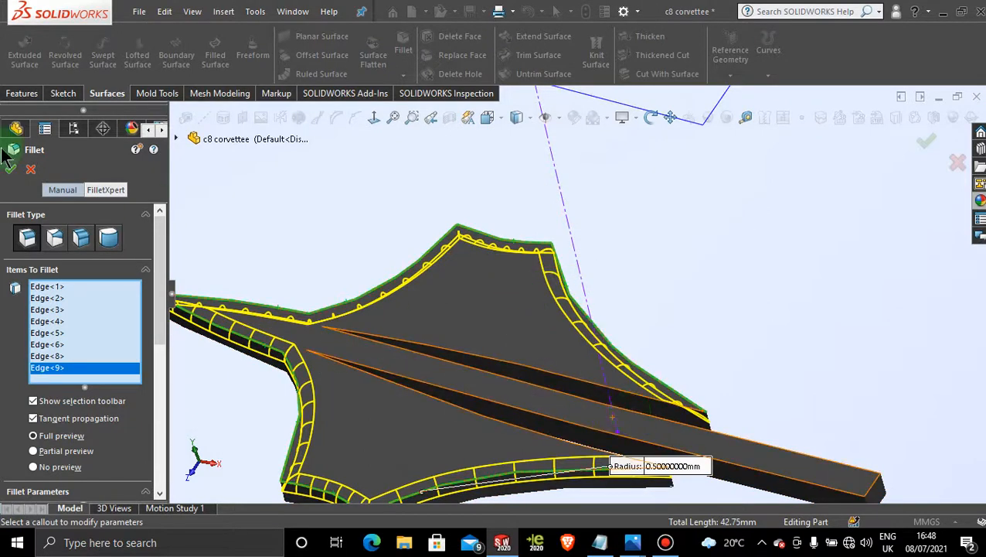
click(11, 169)
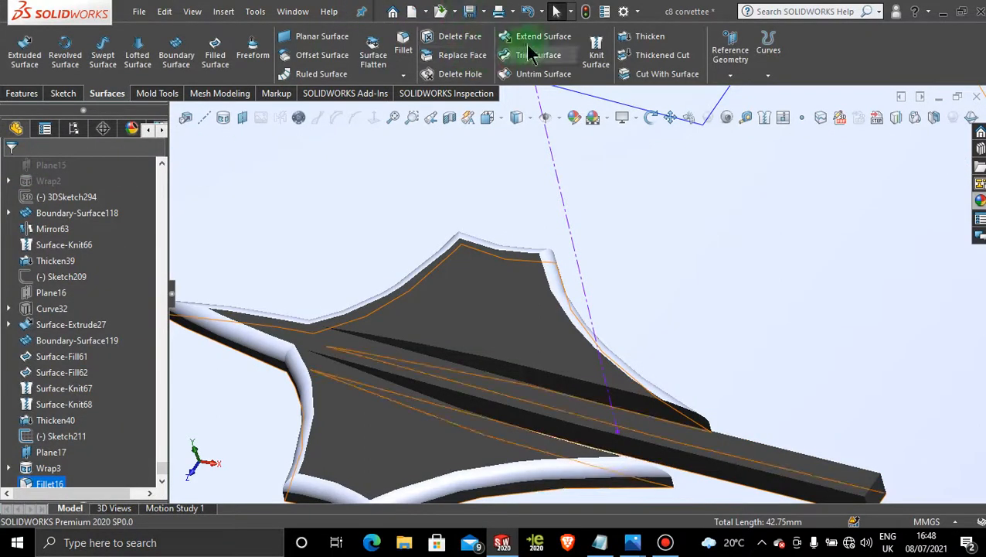
Start another fillet, try the two wings' inner top edges beside the stem, and deselect them
click(403, 44)
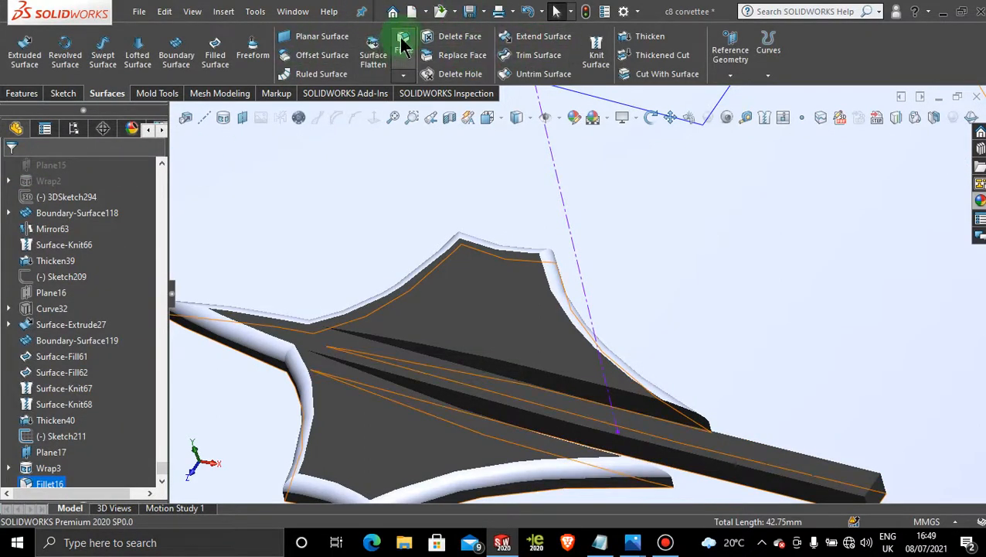
click(495, 359)
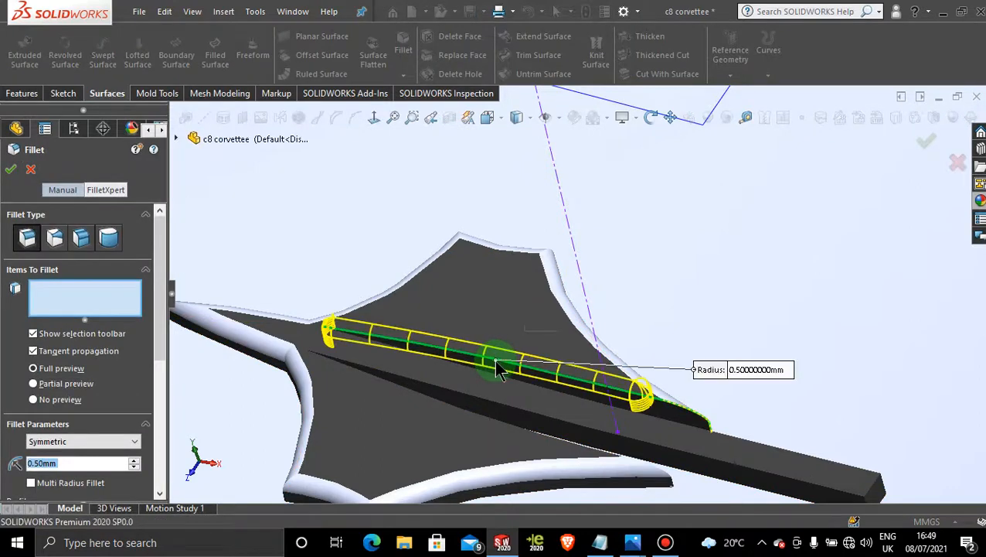
click(458, 409)
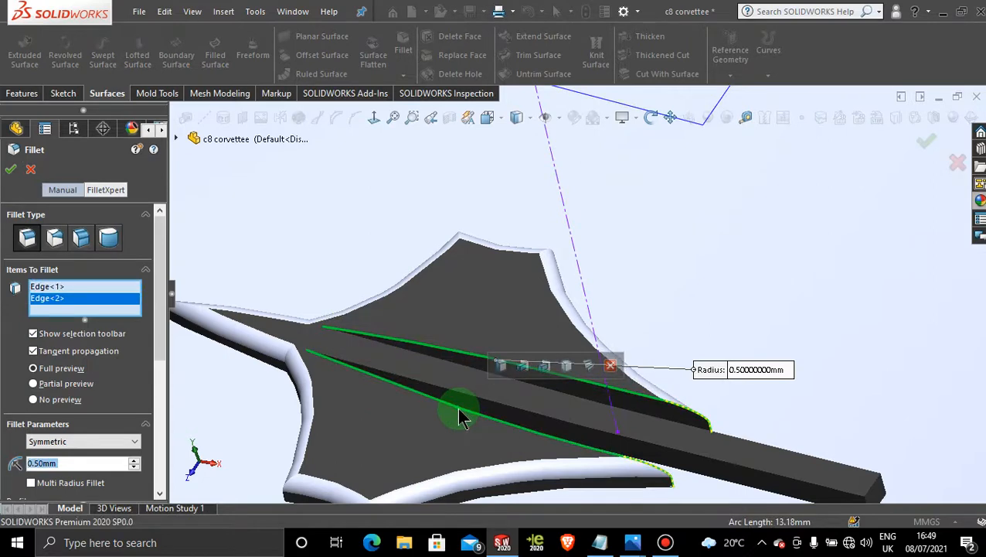
click(459, 409)
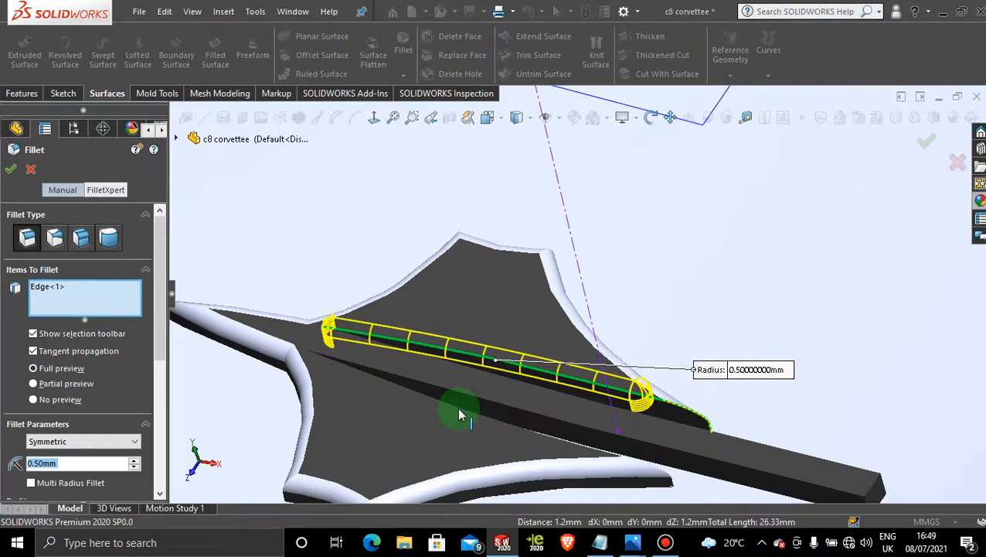
click(466, 357)
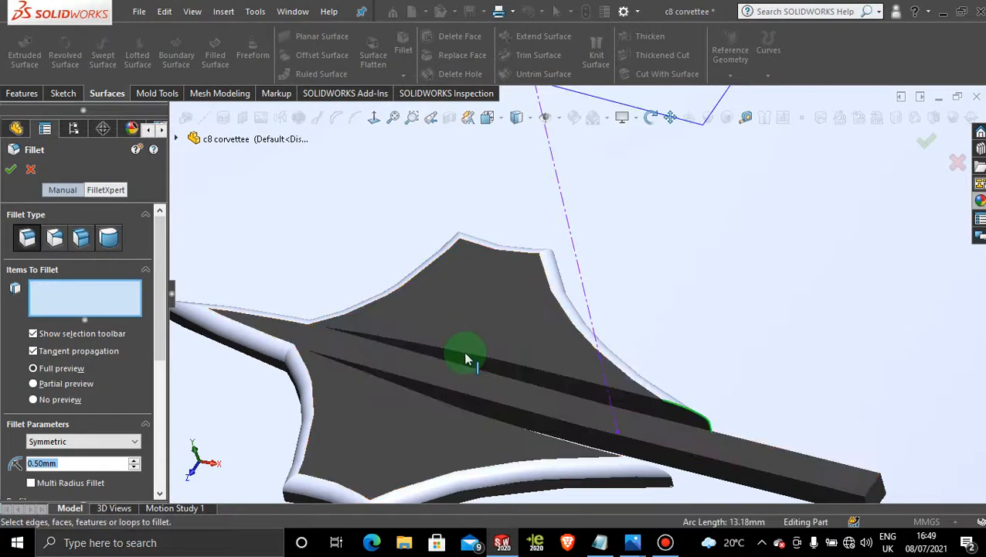
Fillet the two long top edges of the emblem's central stem with a 0.5 mm radius
click(470, 370)
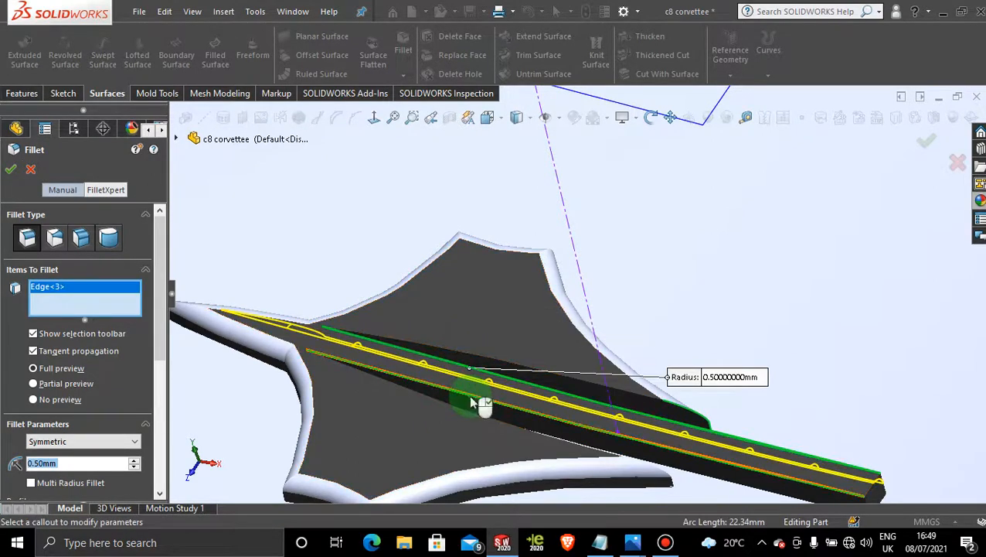
click(473, 400)
click(11, 168)
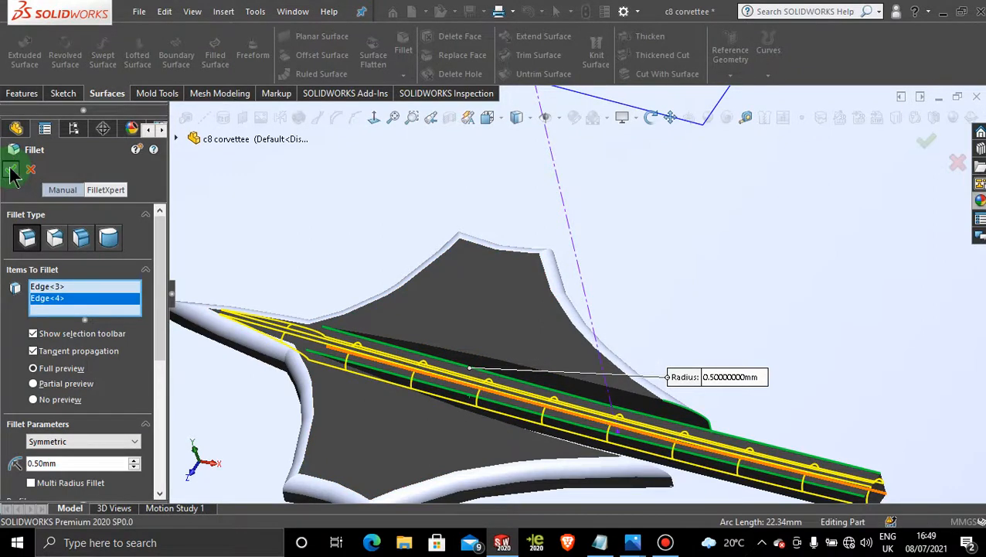
Copy the dark appearance from the far wing's top face and paste it onto the stem fillet and the outline fillet
click(540, 328)
right_click(539, 330)
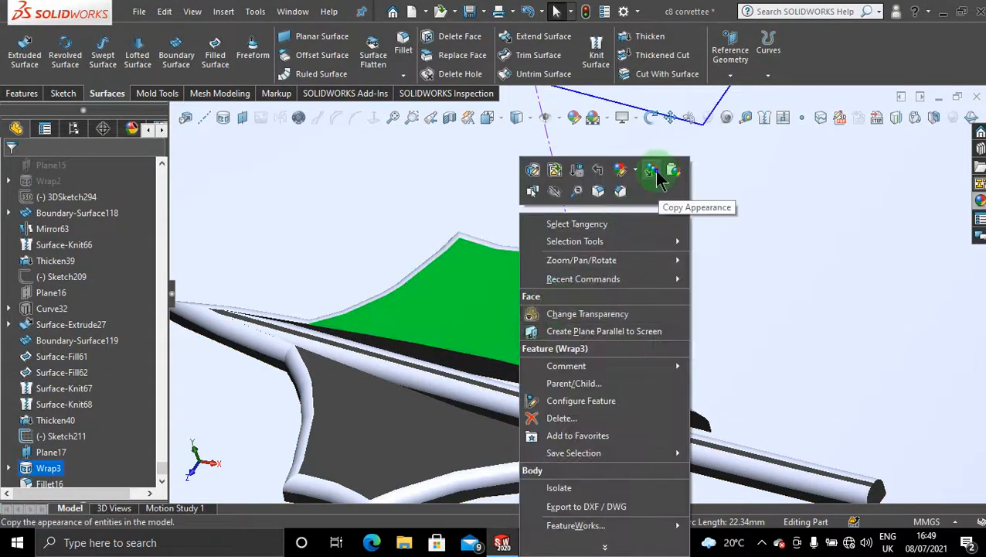
key(Escape)
right_click(551, 407)
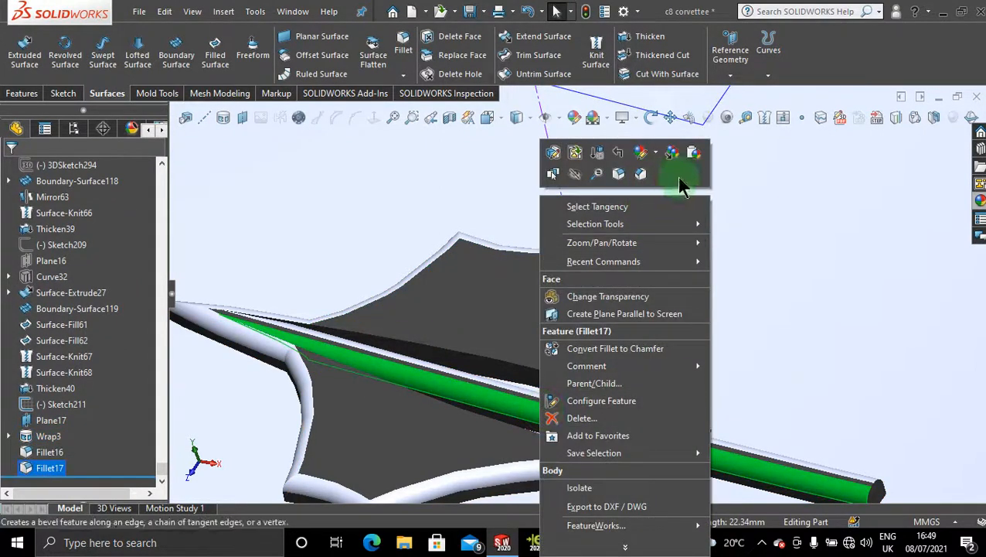
click(696, 153)
click(704, 153)
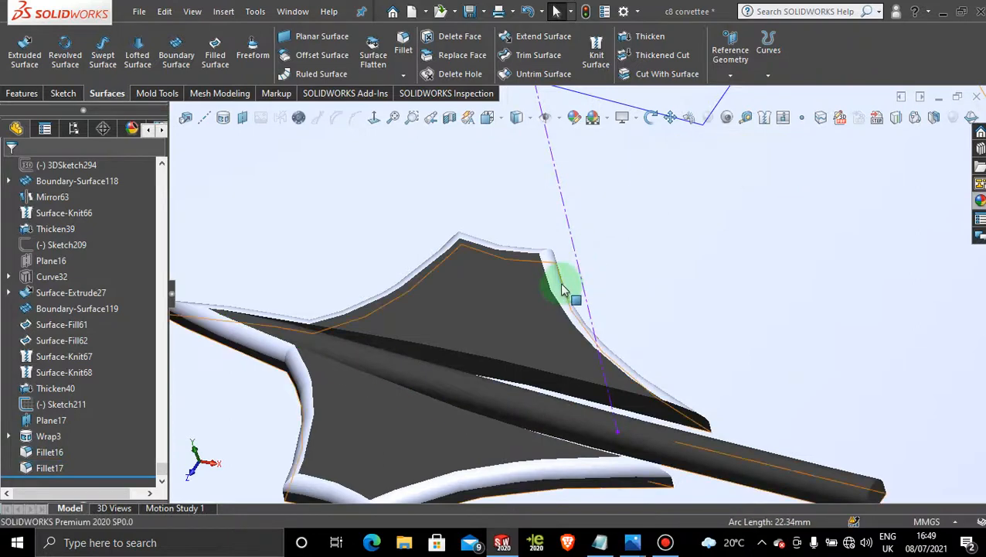
right_click(551, 278)
click(713, 155)
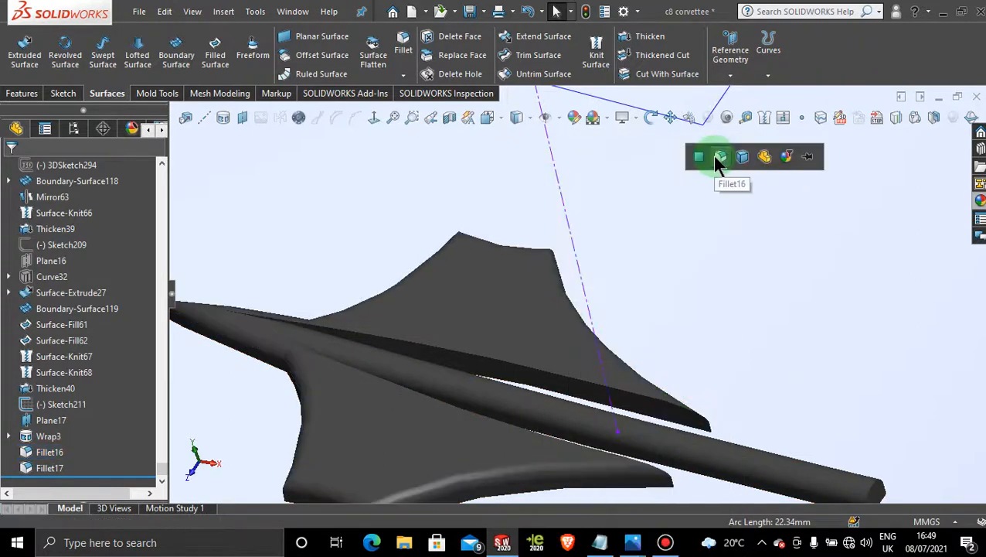
scroll(752, 367, up, 3)
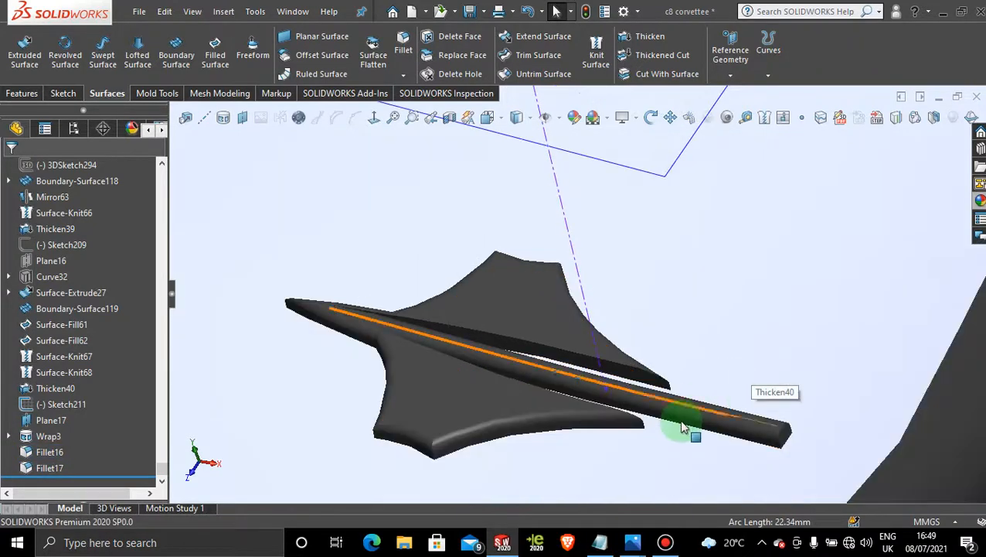
middle_drag(680, 419, 625, 421)
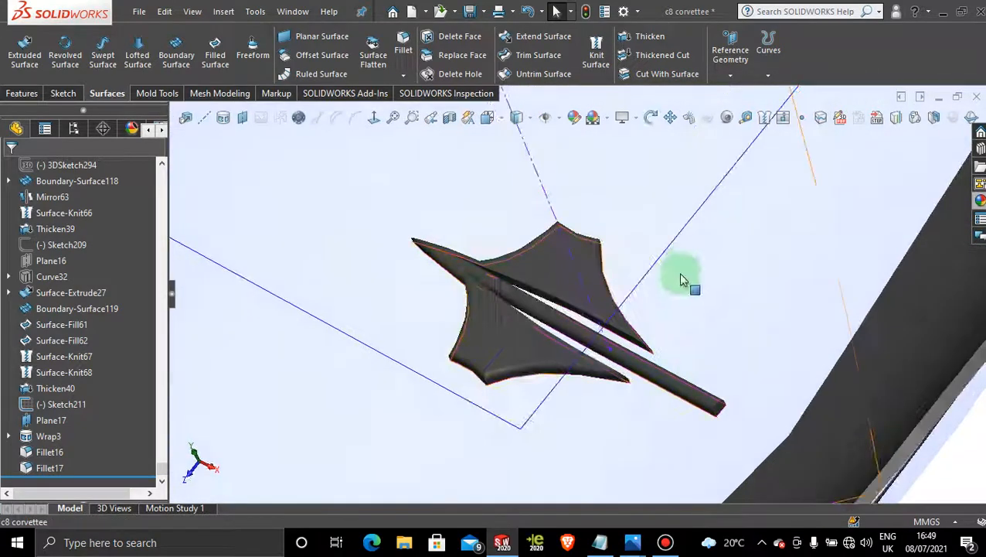
scroll(688, 324, down, 1)
scroll(695, 418, down, 5)
click(402, 40)
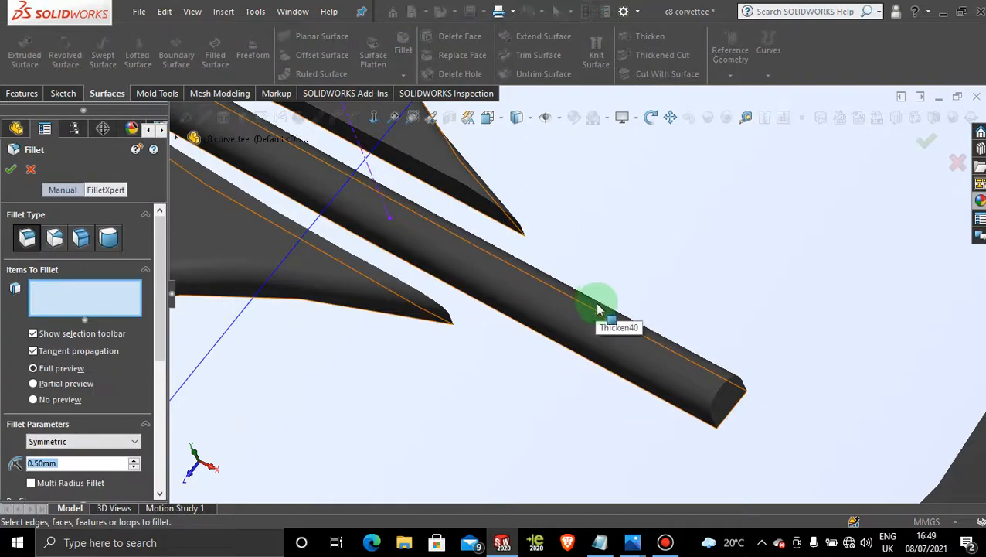
middle_drag(599, 308, 644, 317)
scroll(648, 319, up, 7)
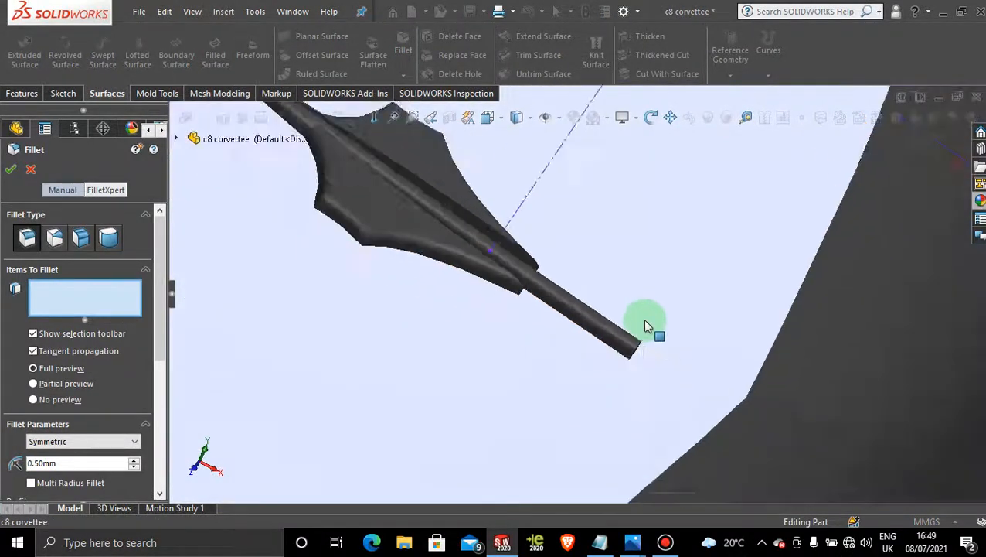
middle_drag(530, 333, 567, 274)
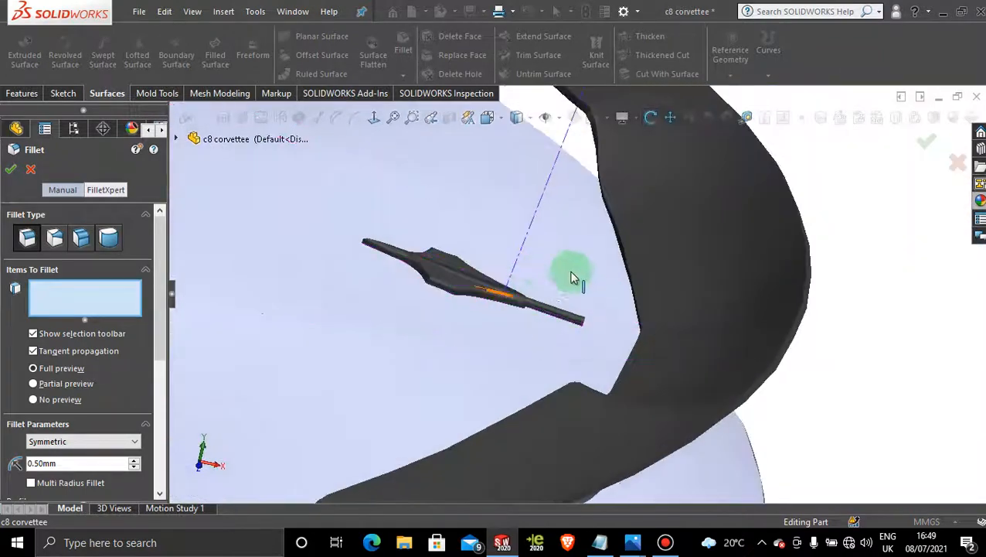
scroll(859, 392, up, 7)
middle_drag(643, 390, 590, 380)
scroll(637, 283, down, 6)
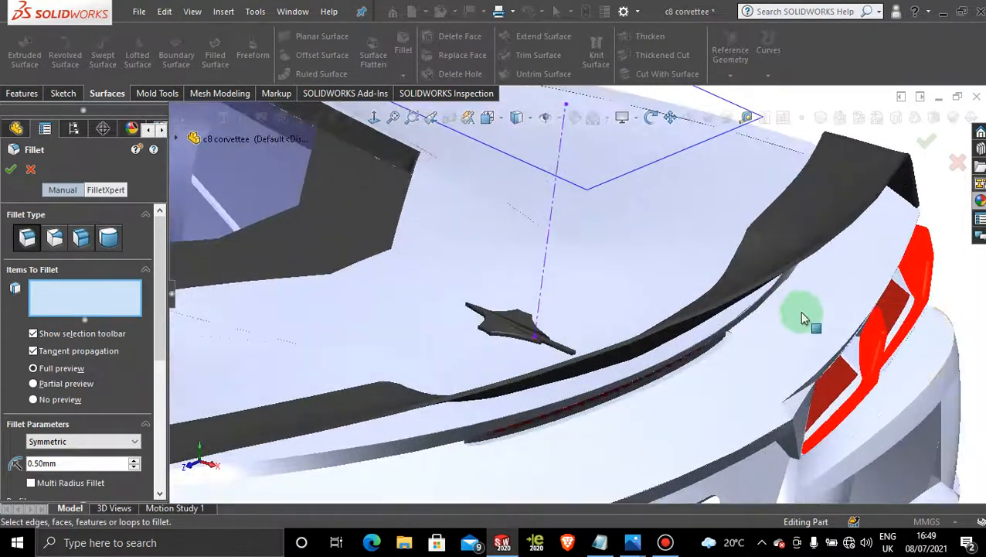
scroll(802, 315, up, 6)
right_click(598, 191)
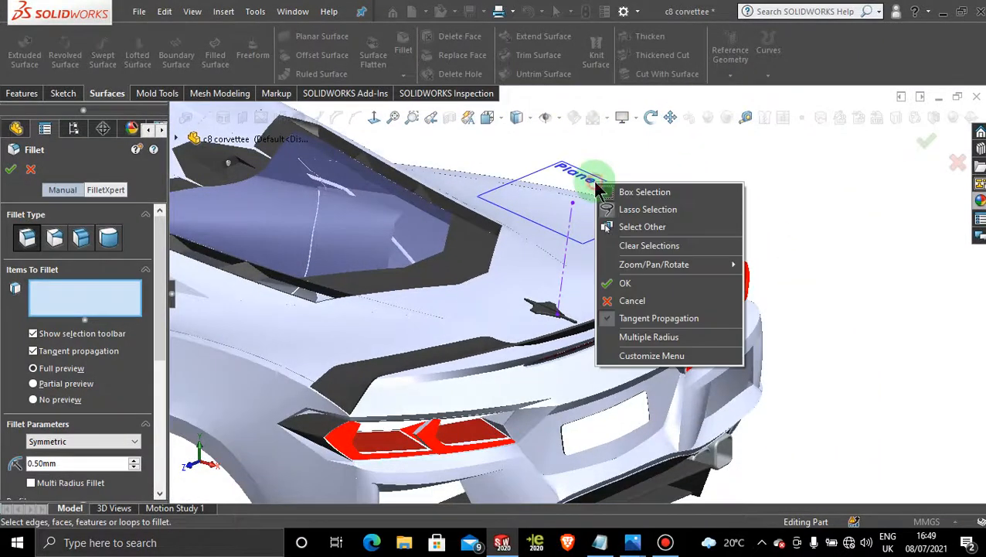
click(927, 142)
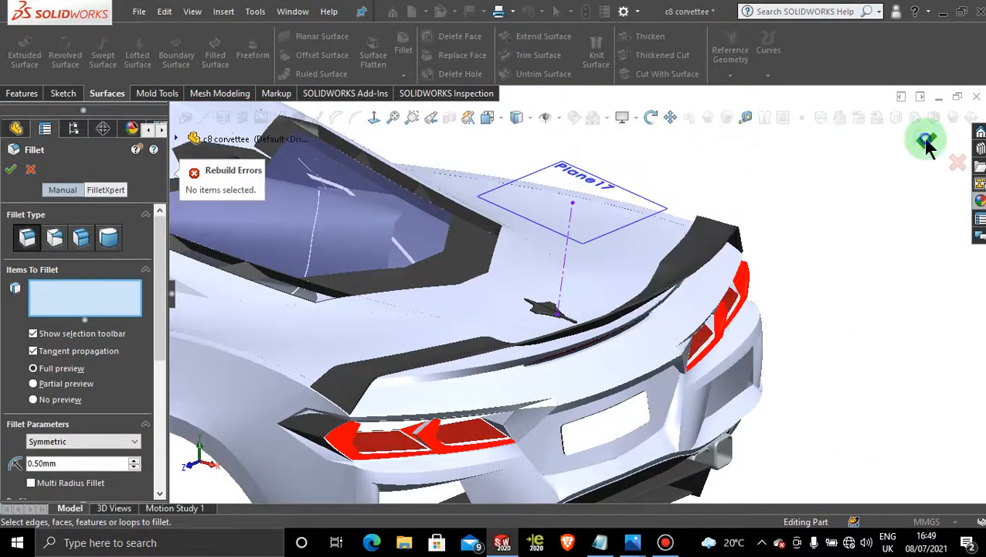
click(30, 170)
Hide the reference plane above the rear deck and the construction line sketch that runs down to the emblem
right_click(602, 179)
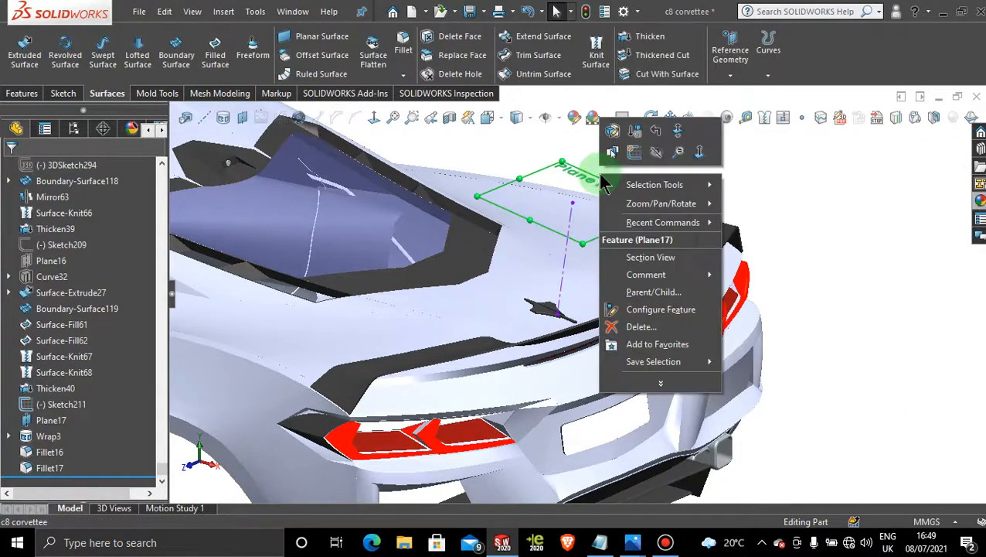
click(658, 153)
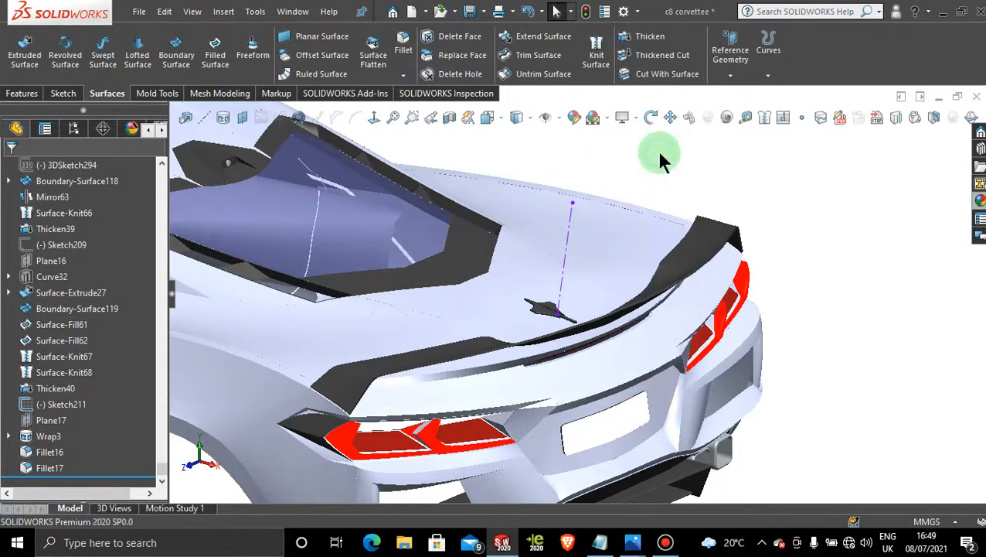
right_click(573, 241)
click(607, 218)
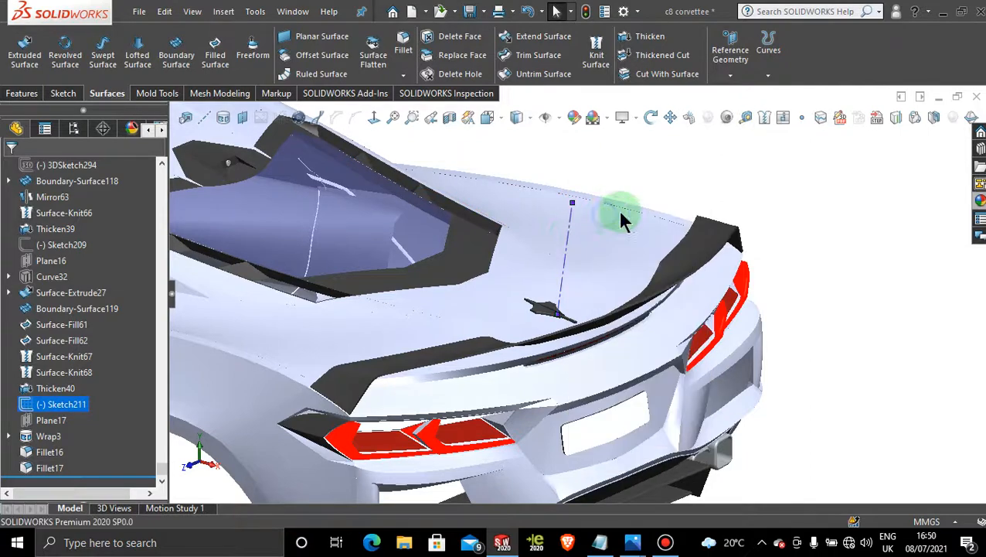
click(800, 253)
Save the part and inspect the car's rear end from behind and from the side
mouse_move(800, 253)
middle_down()
mouse_move(507, 371)
mouse_move(577, 374)
middle_up()
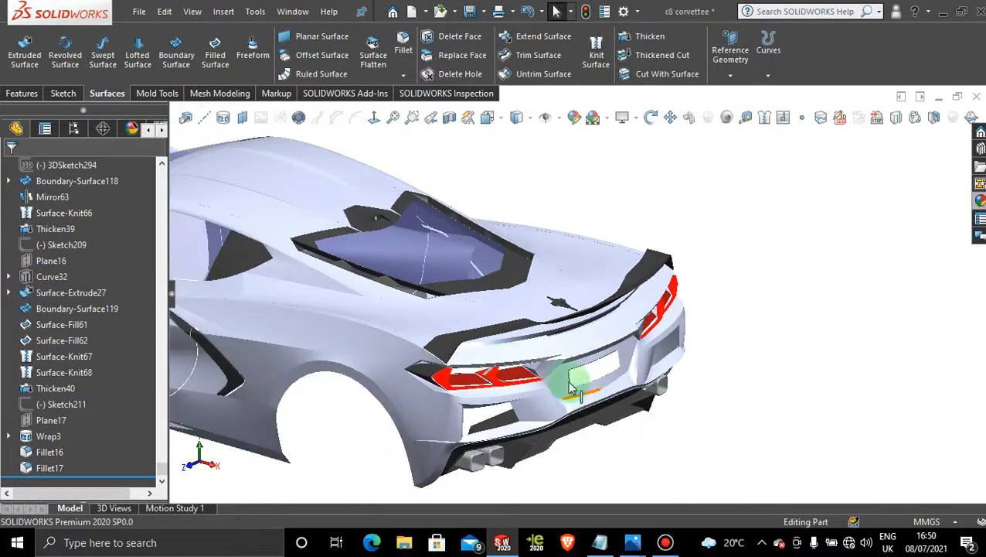
scroll(586, 335, down, 5)
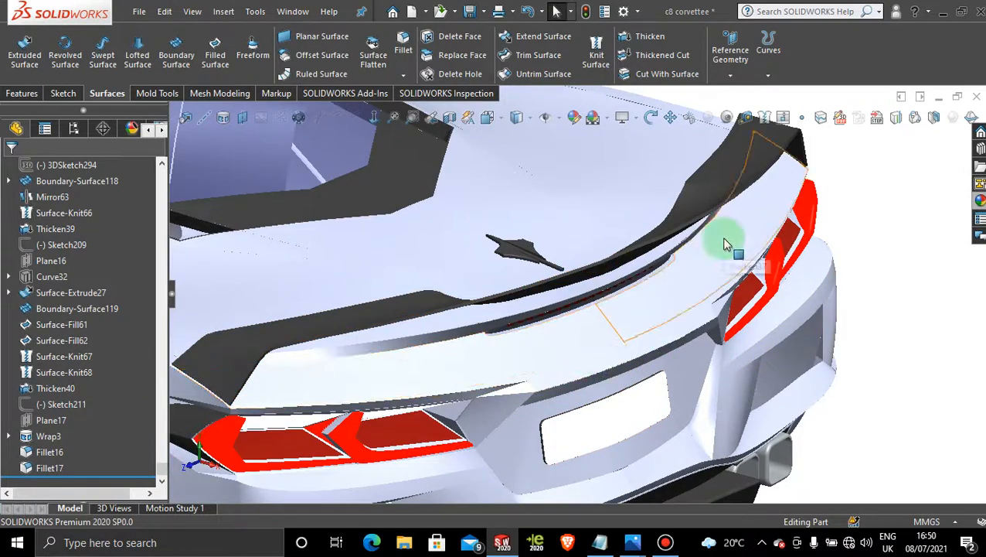
click(666, 544)
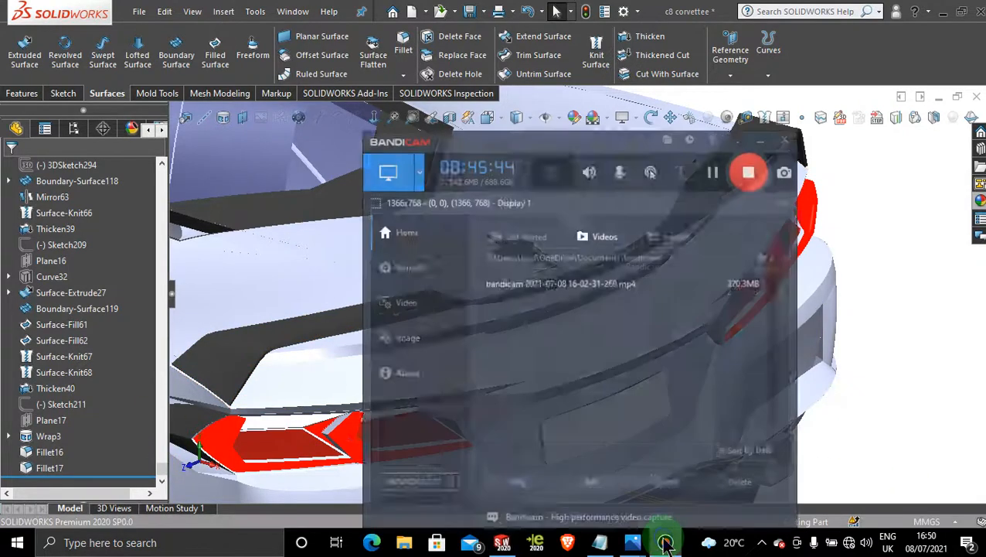
click(665, 544)
middle_drag(907, 343, 789, 380)
middle_drag(680, 387, 153, 387)
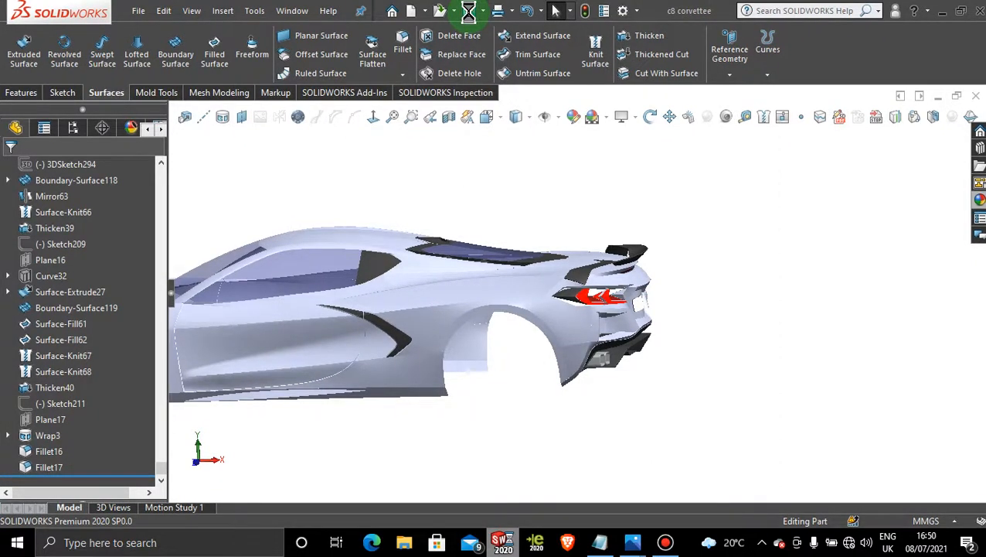
click(625, 221)
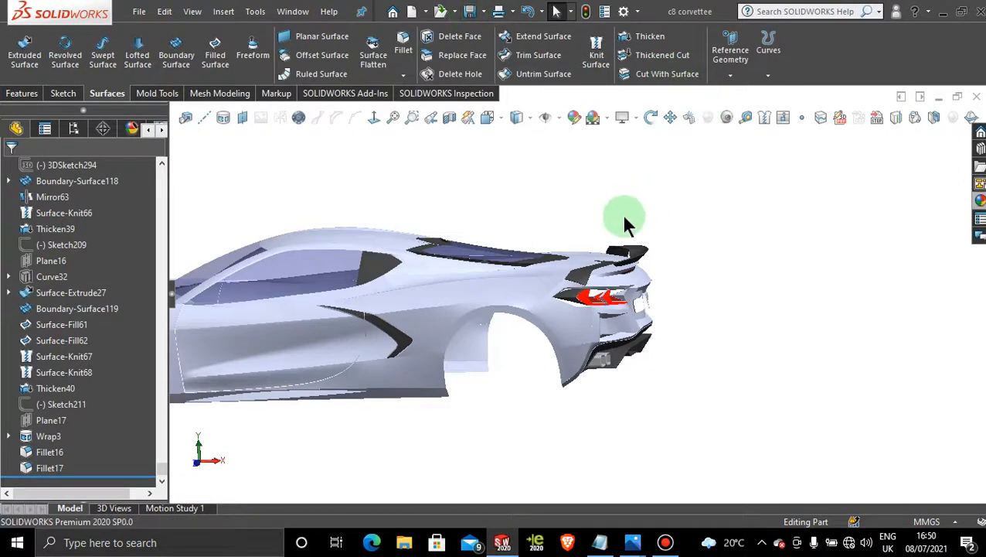
middle_drag(664, 222, 154, 278)
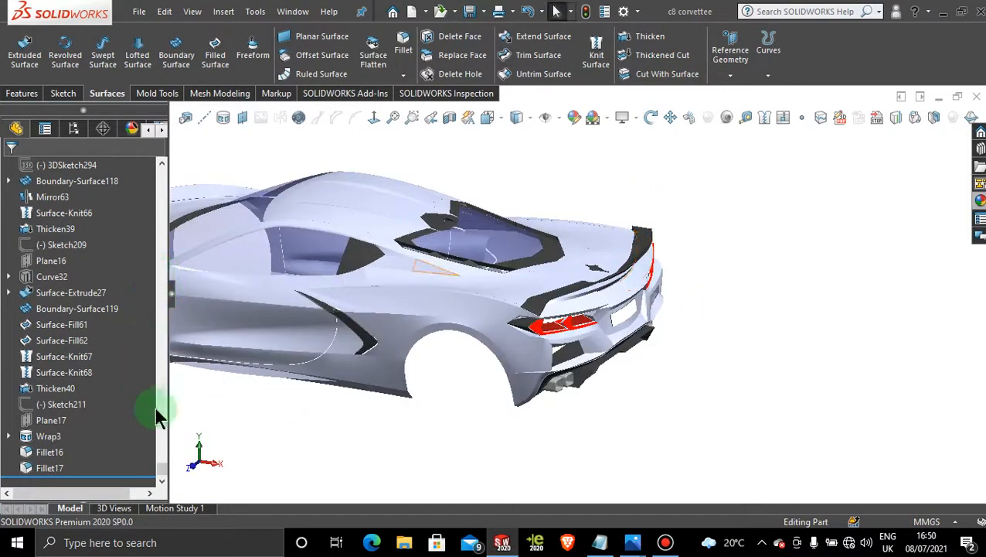
Start a new sketch on the Front Plane, viewed square-on at the car's rear end
drag(162, 464, 147, 162)
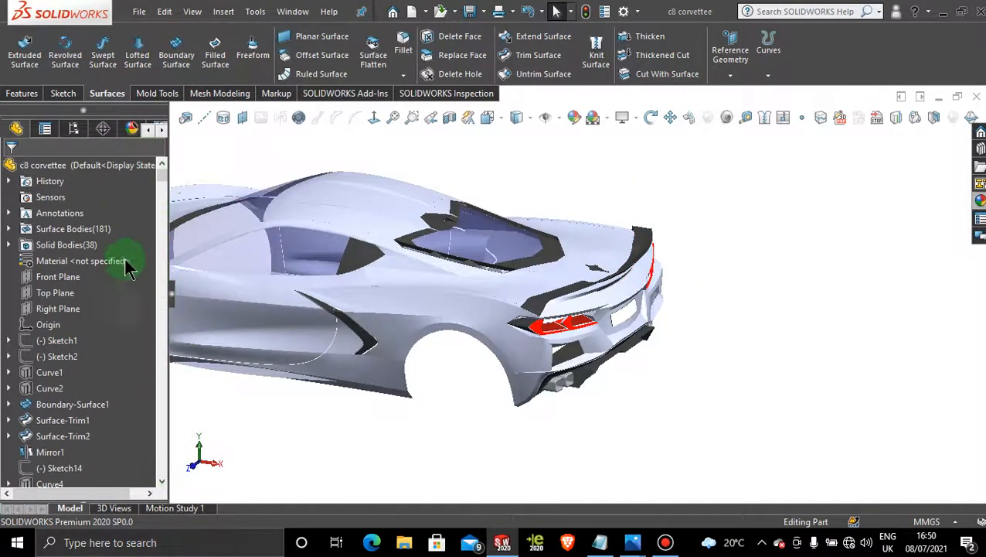
click(68, 286)
click(82, 261)
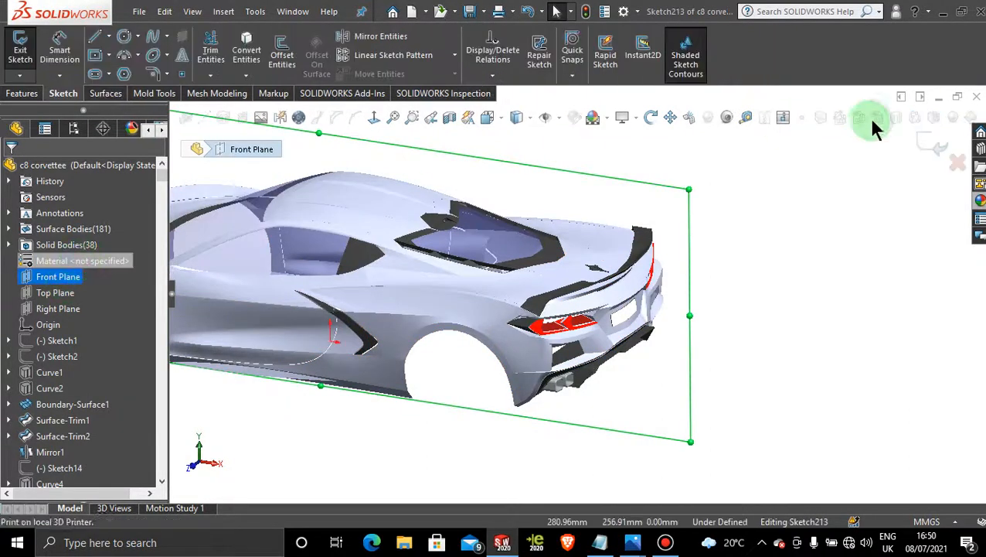
click(375, 117)
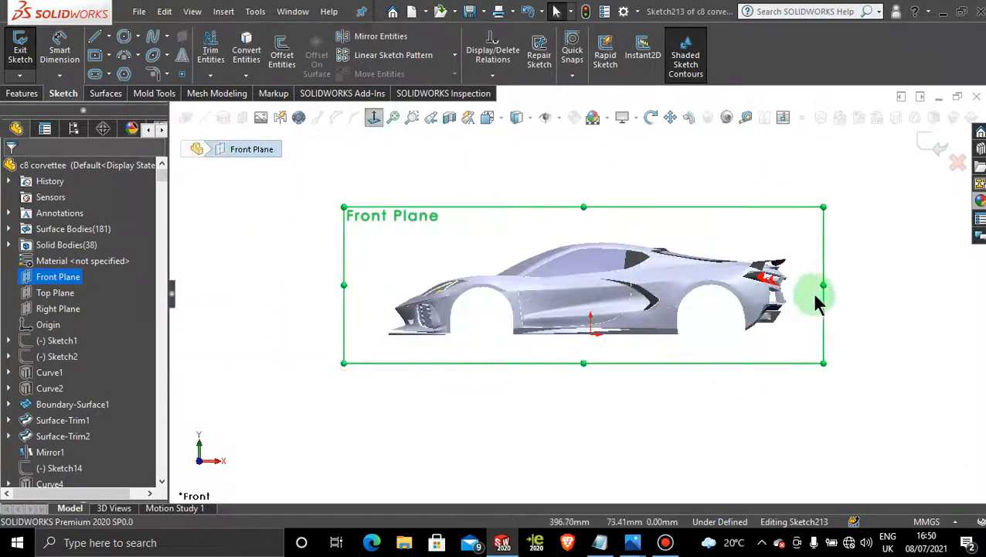
scroll(766, 277, down, 4)
scroll(765, 277, down, 6)
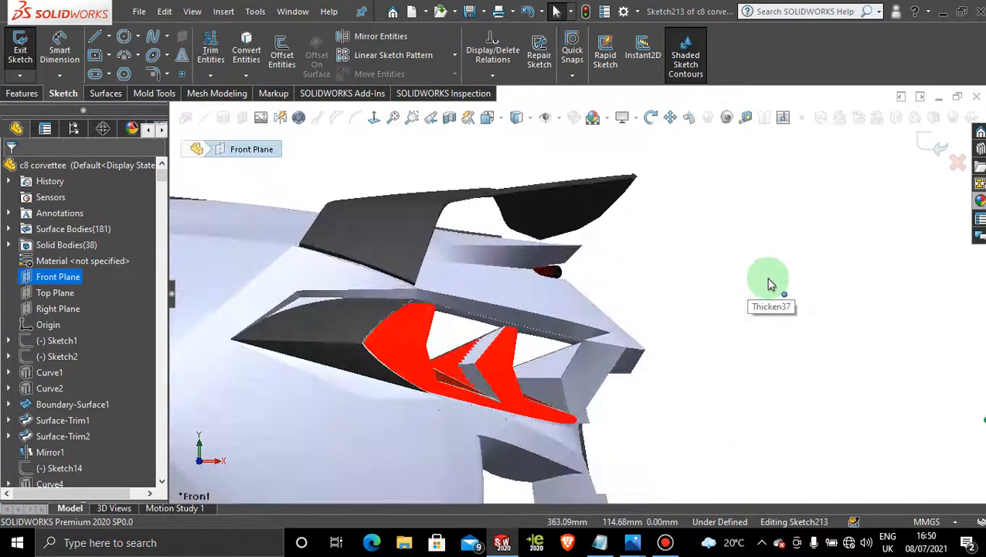
Draw a construction line about 55.6 mm long, outward and perpendicular to the sloping rear panel's centre edge, and close the sketch
click(109, 38)
click(131, 73)
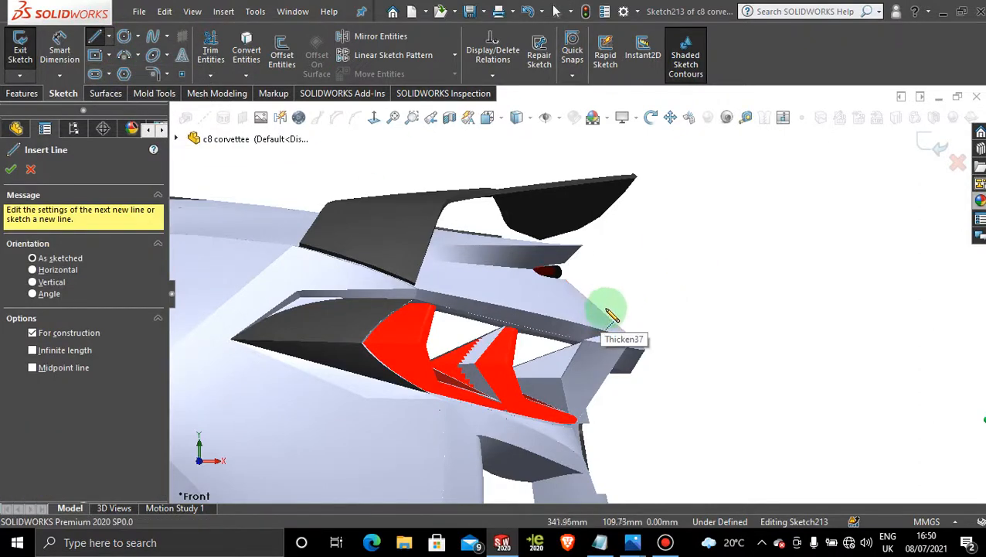
drag(613, 323, 746, 177)
scroll(740, 171, up, 3)
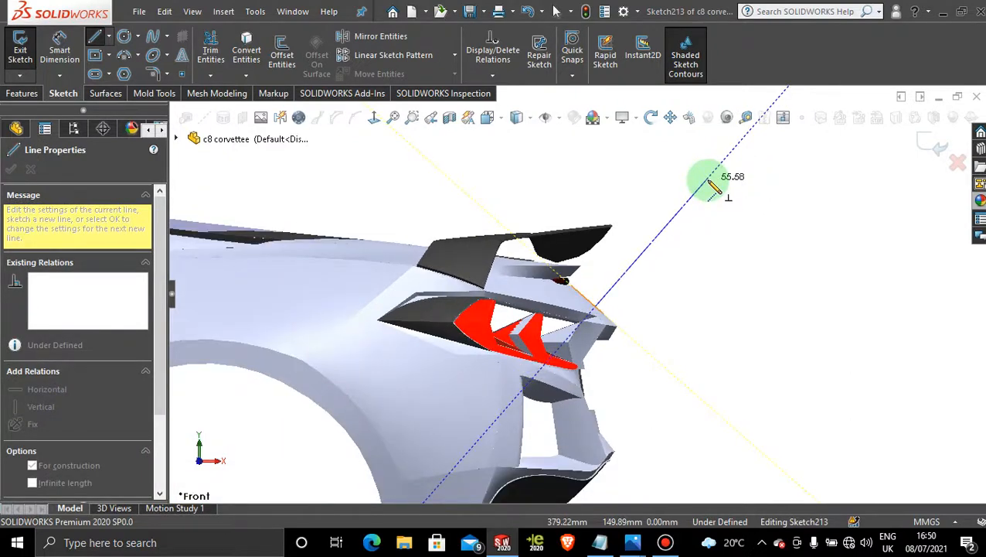
click(706, 180)
key(Escape)
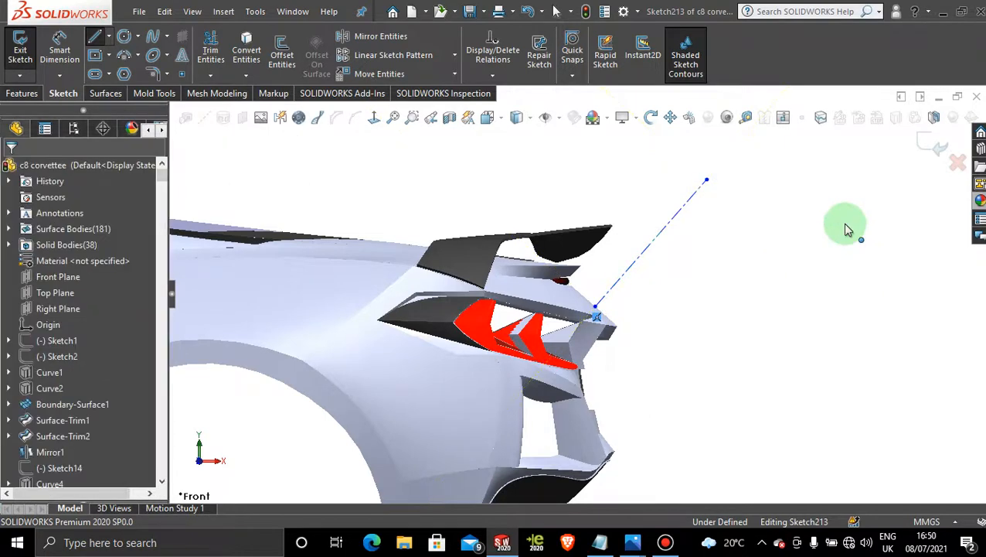
click(930, 144)
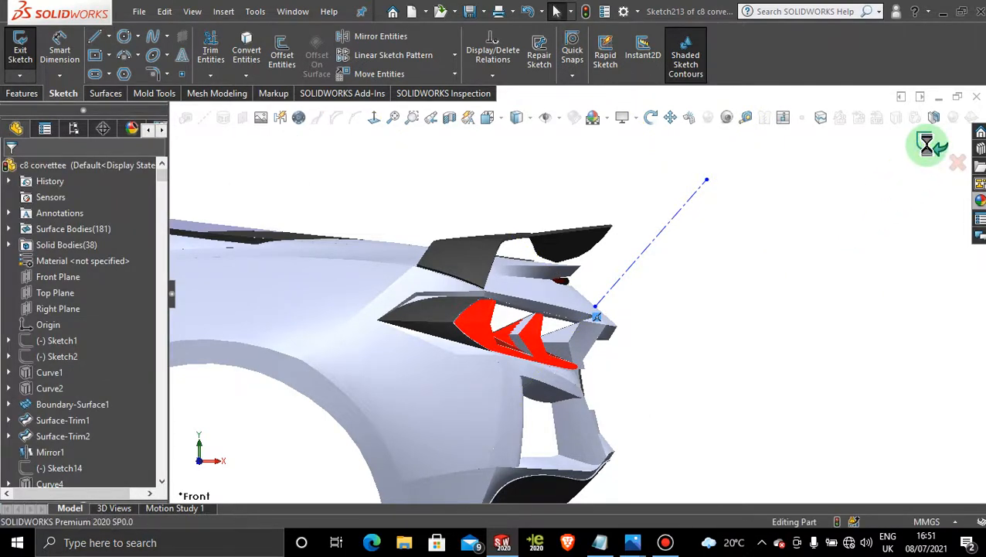
click(802, 234)
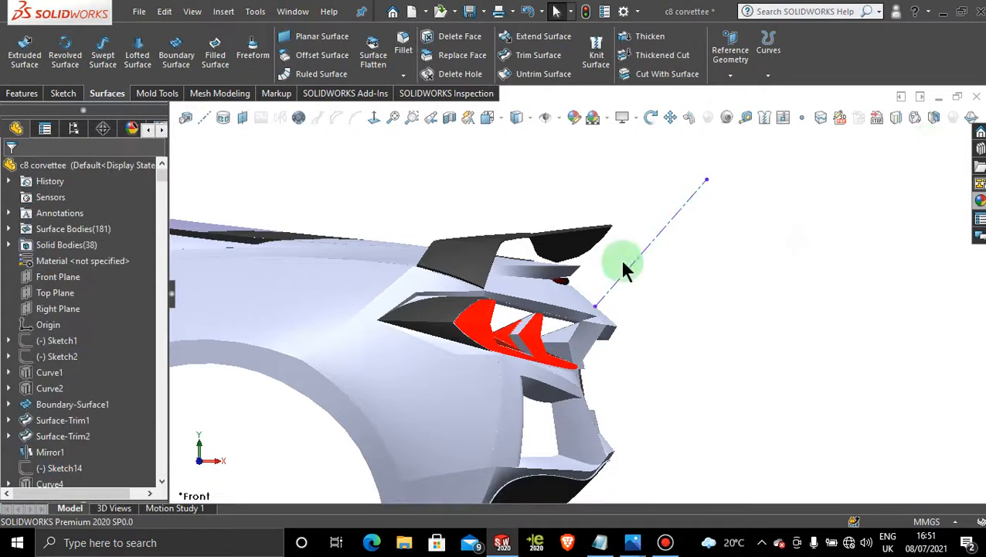
Create a reference plane perpendicular to the new construction line, passing through the line's outer endpoint
middle_drag(621, 261, 599, 285)
scroll(799, 221, up, 3)
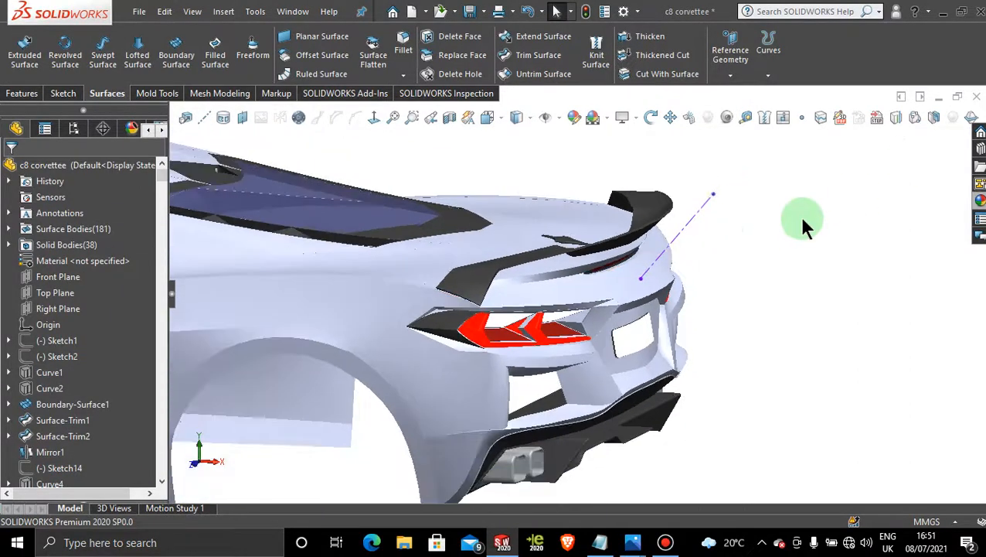
scroll(712, 189, down, 3)
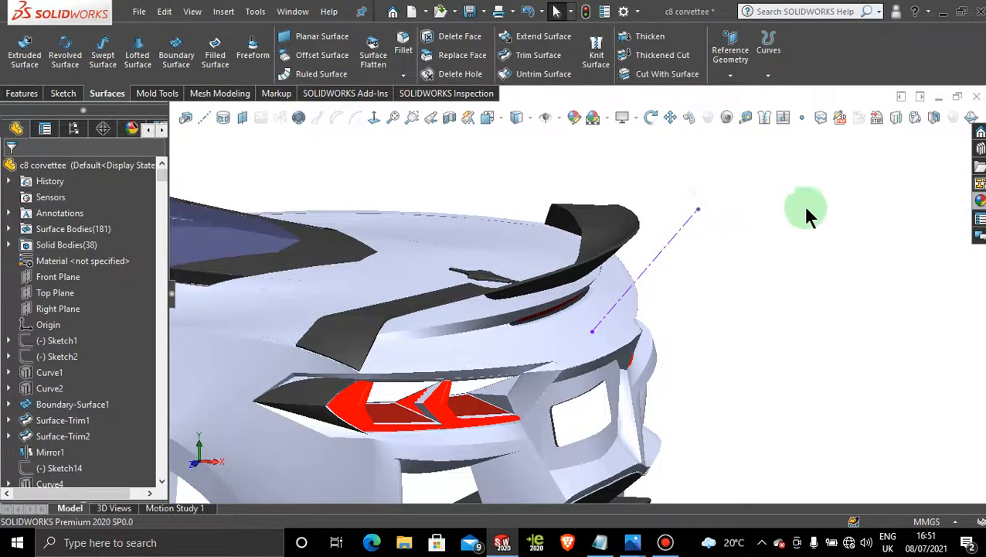
click(240, 119)
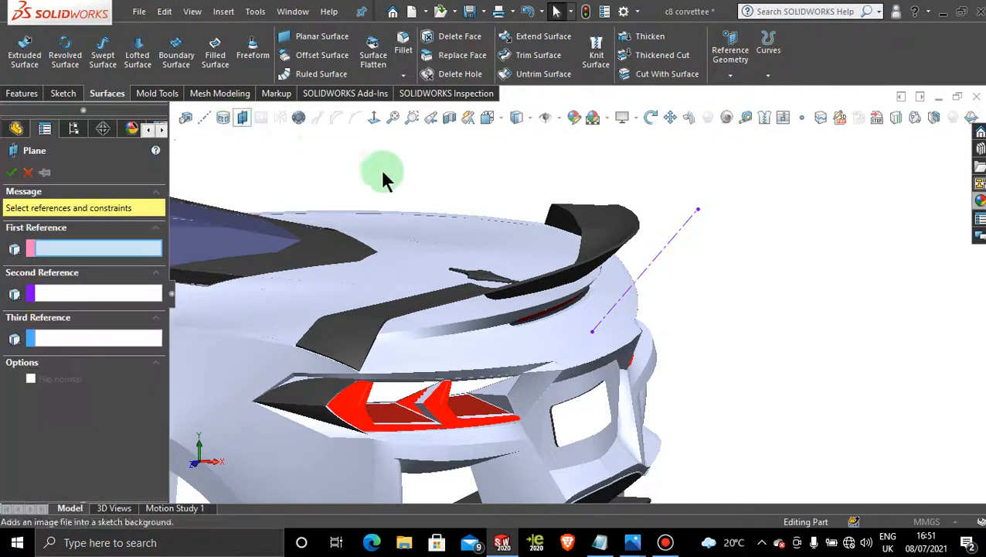
click(675, 244)
click(697, 212)
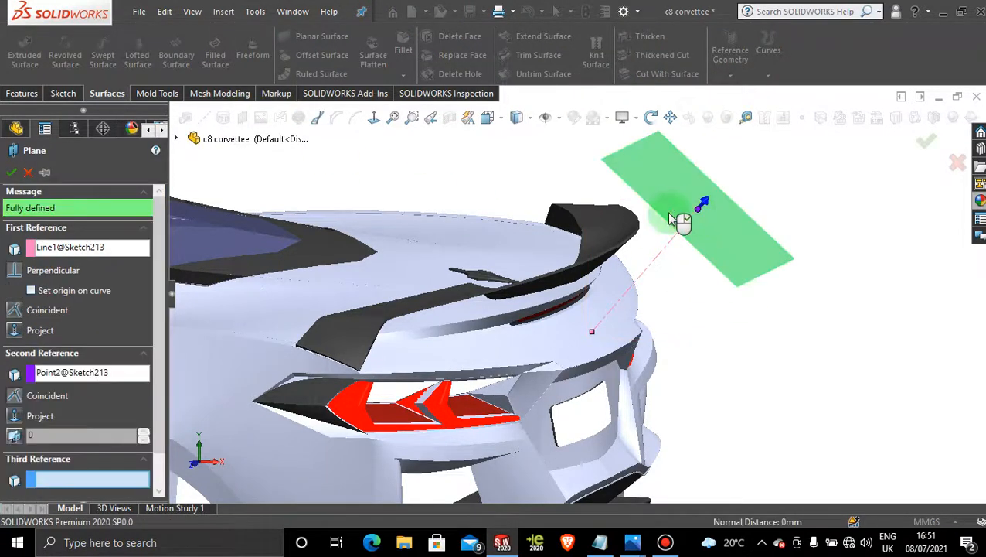
click(11, 172)
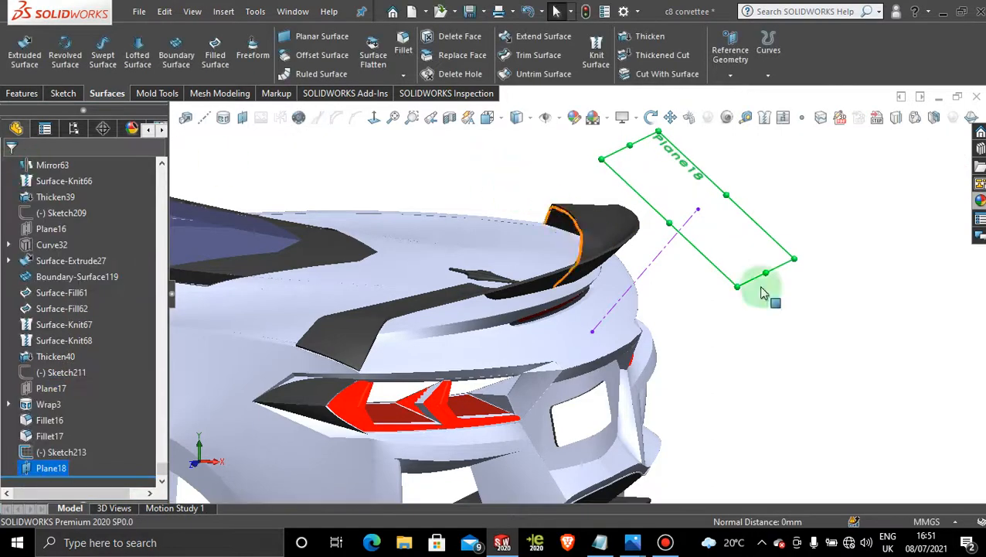
View the car's rear end from behind and above, facing the new reference plane over the rear panel
middle_drag(759, 286, 832, 319)
middle_drag(676, 348, 315, 366)
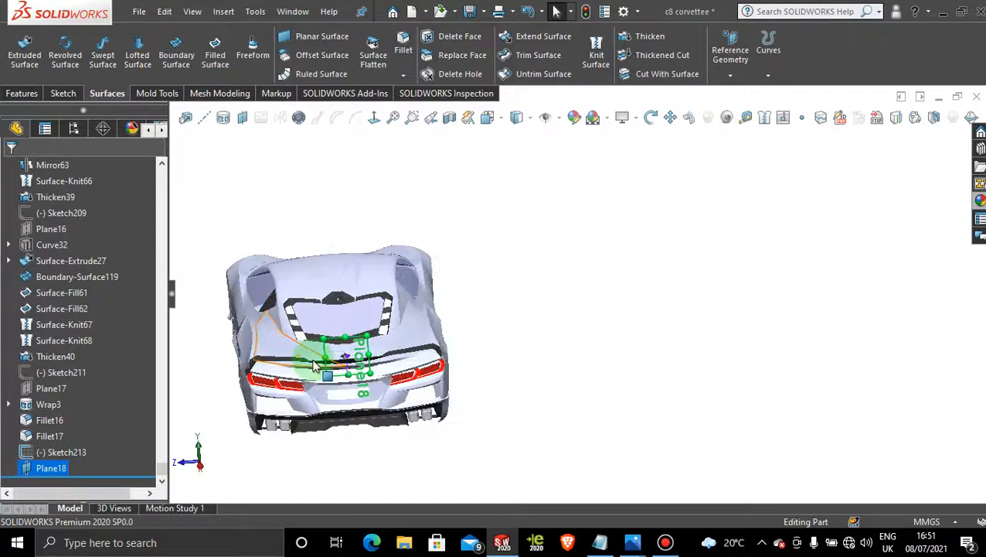
key(space)
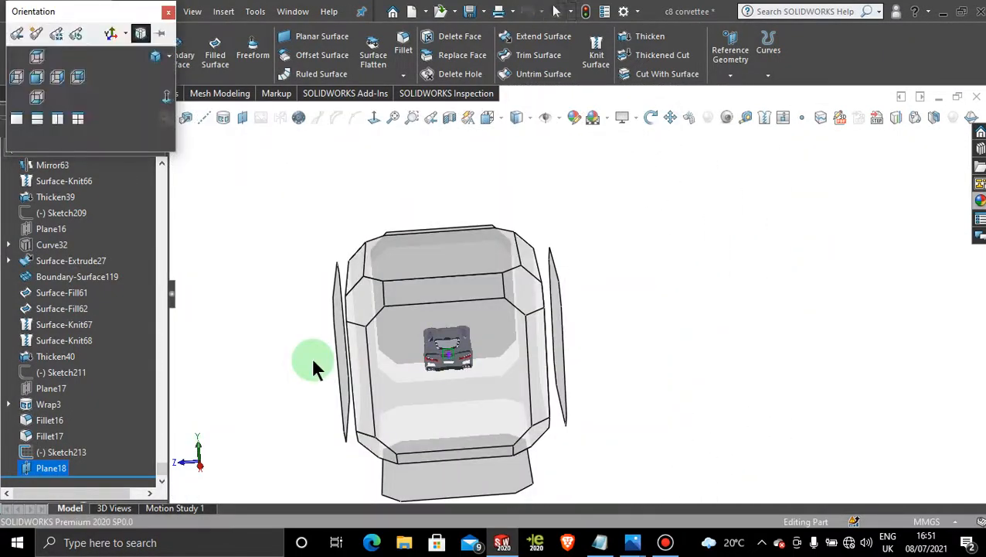
click(442, 282)
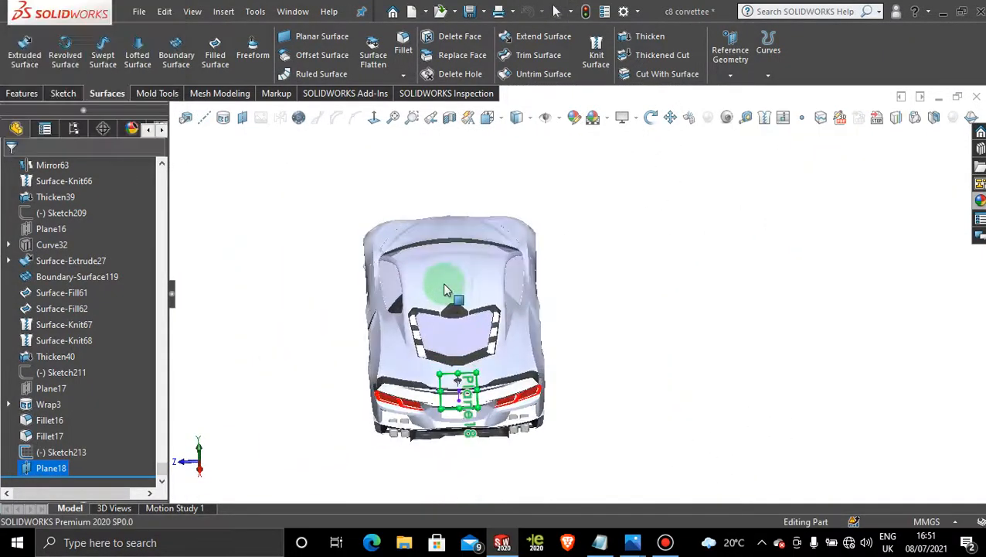
scroll(581, 398, down, 10)
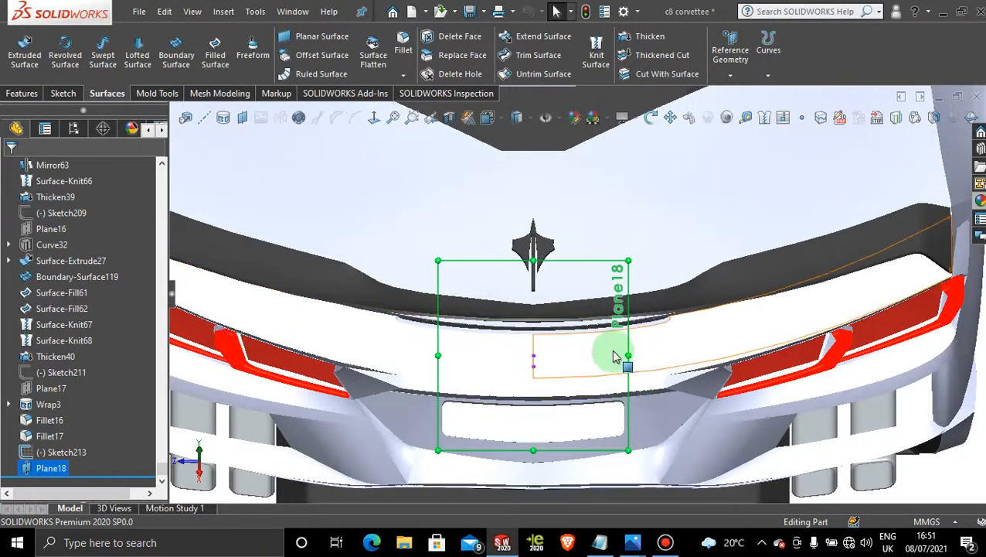
scroll(613, 355, down, 2)
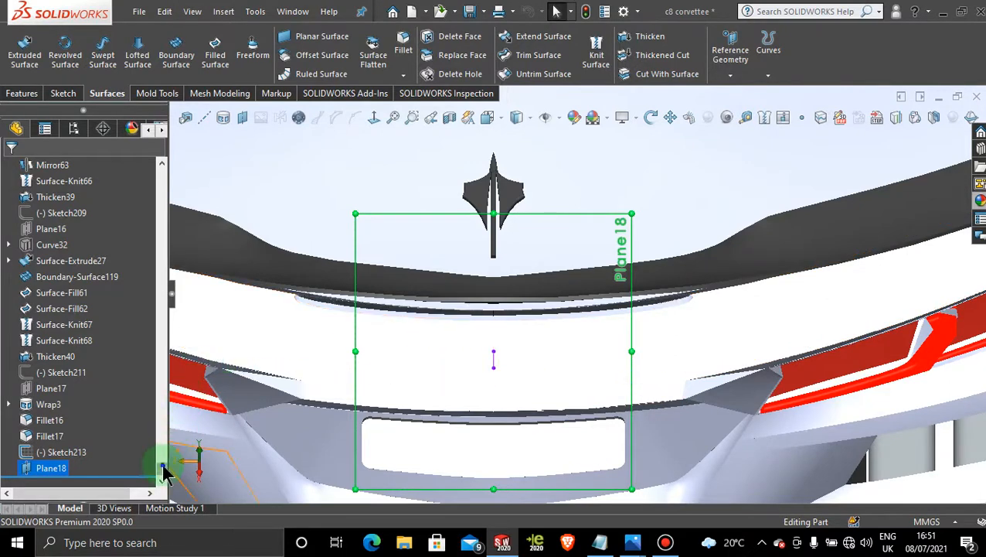
Find the suppressed Wrap2 feature in the model history and highlight its CORVETTE lettering on the rear panel
drag(164, 471, 163, 329)
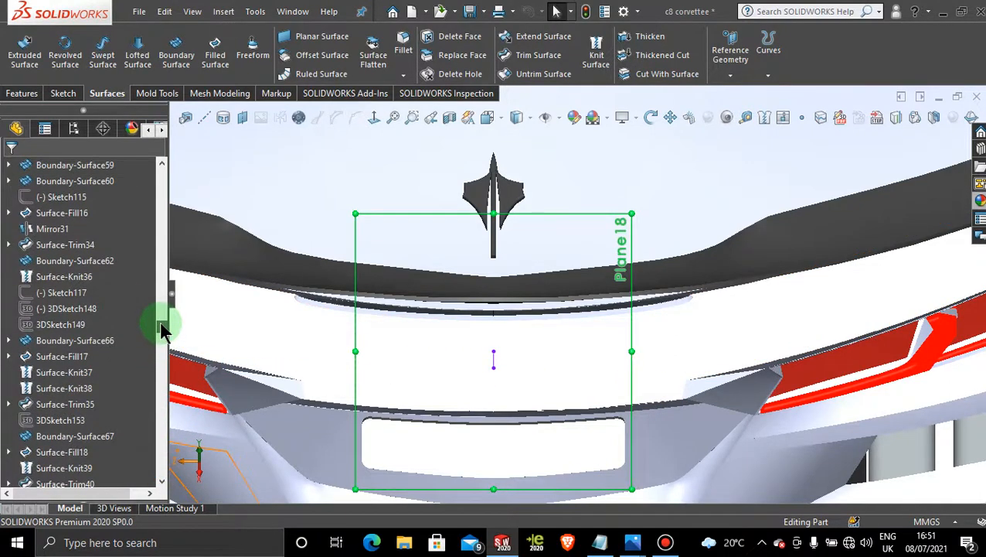
scroll(45, 308, up, 4)
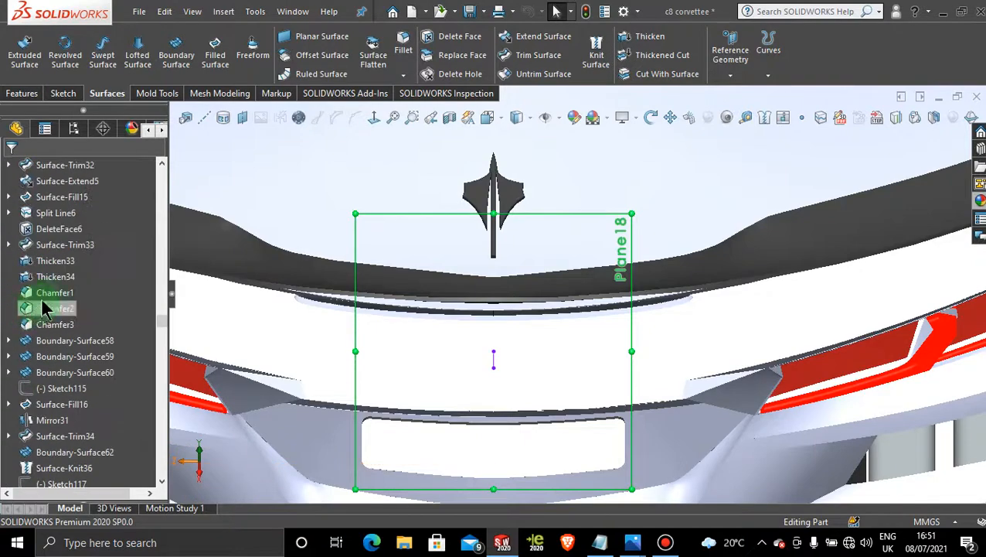
scroll(62, 364, down, 10)
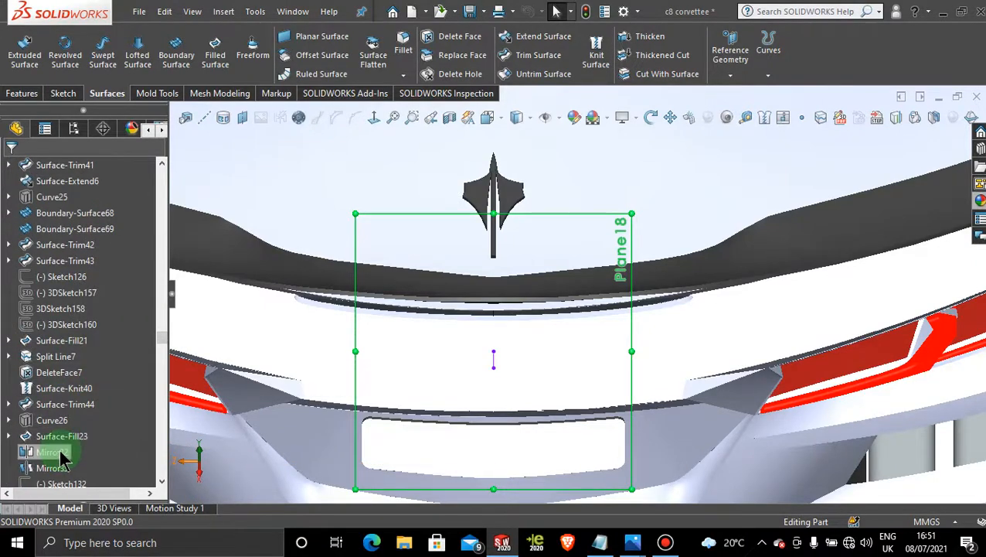
scroll(53, 340, down, 10)
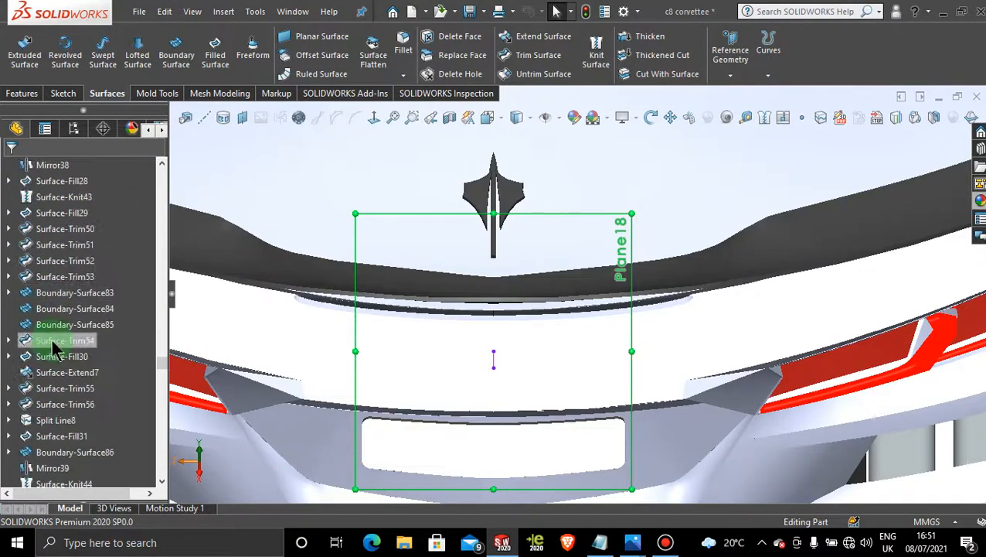
scroll(54, 349, down, 10)
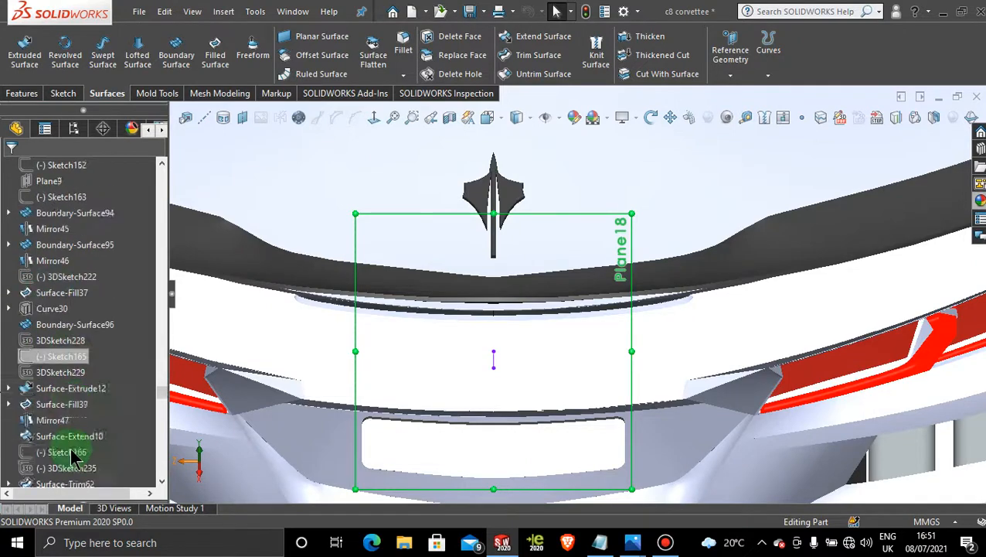
scroll(73, 456, down, 10)
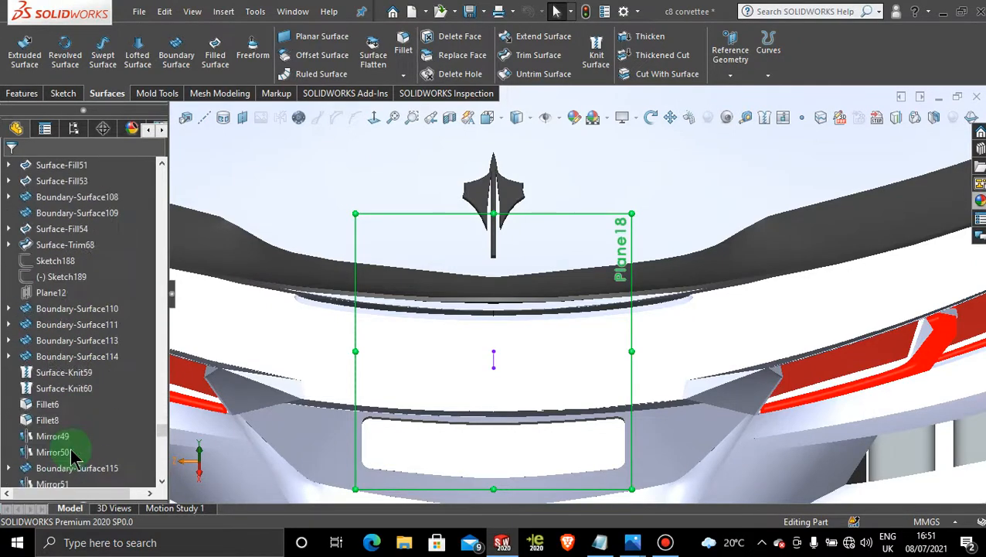
scroll(69, 452, down, 10)
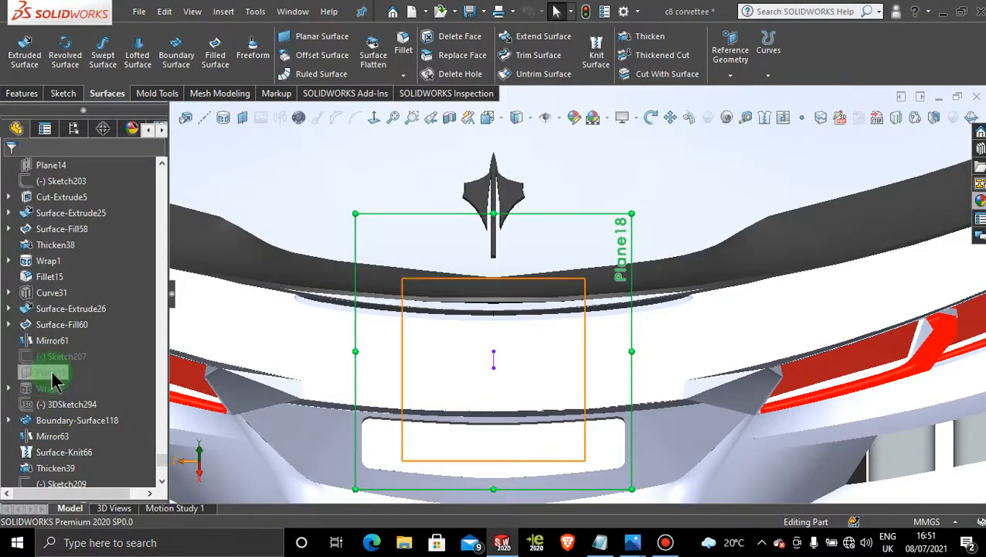
click(51, 391)
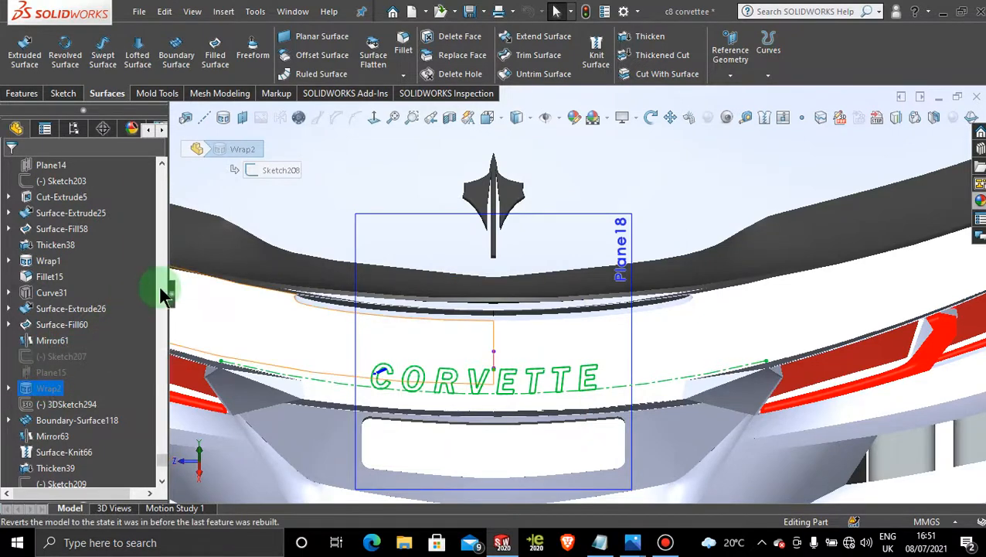
Unsuppress Sketch207, Plane15 and Wrap2 together to restore the CORVETTE lettering on the rear panel
mouse_move(162, 294)
mouse_down()
mouse_move(127, 354)
mouse_move(106, 341)
mouse_move(79, 379)
mouse_move(44, 392)
mouse_move(45, 406)
mouse_move(31, 354)
mouse_move(119, 357)
mouse_move(236, 309)
mouse_up()
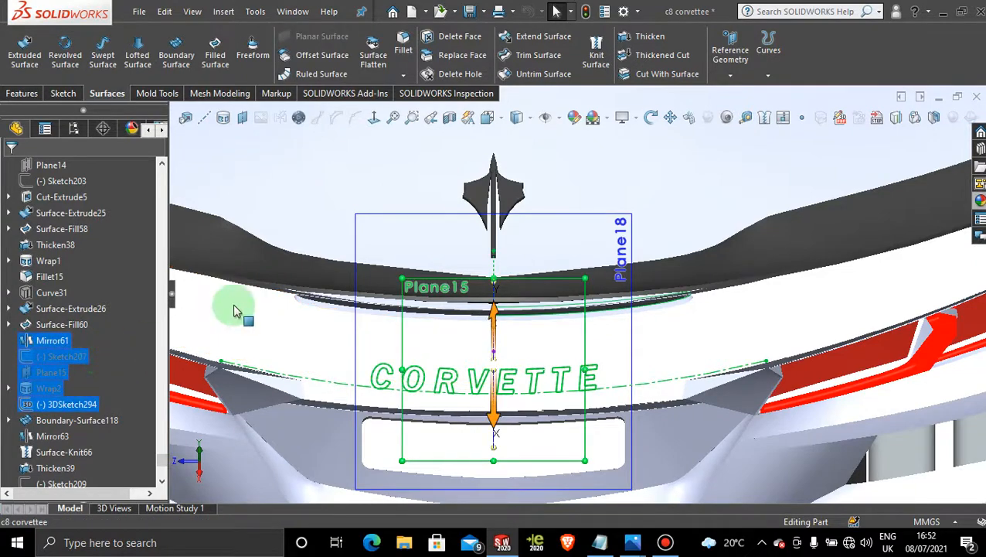
scroll(332, 328, up, 7)
click(257, 239)
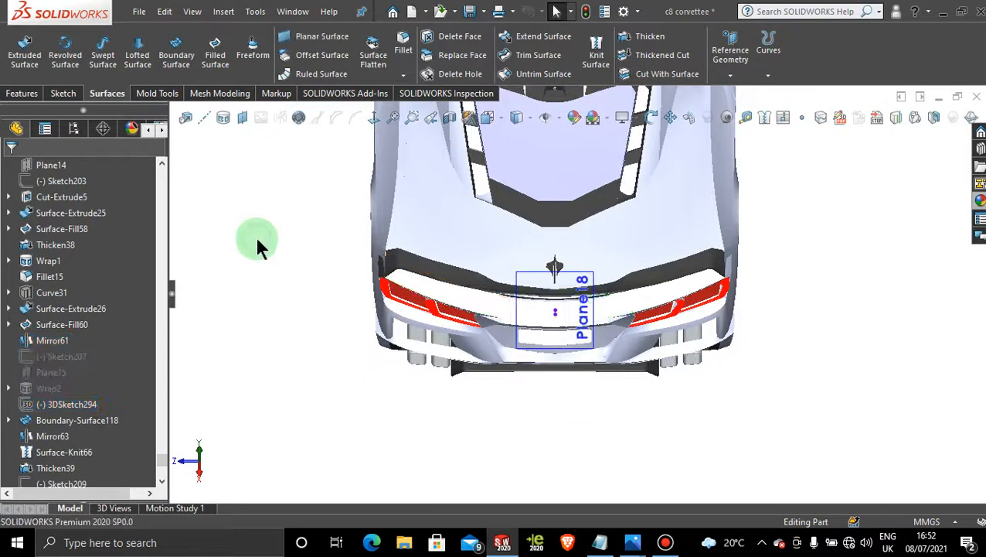
scroll(117, 364, down, 1)
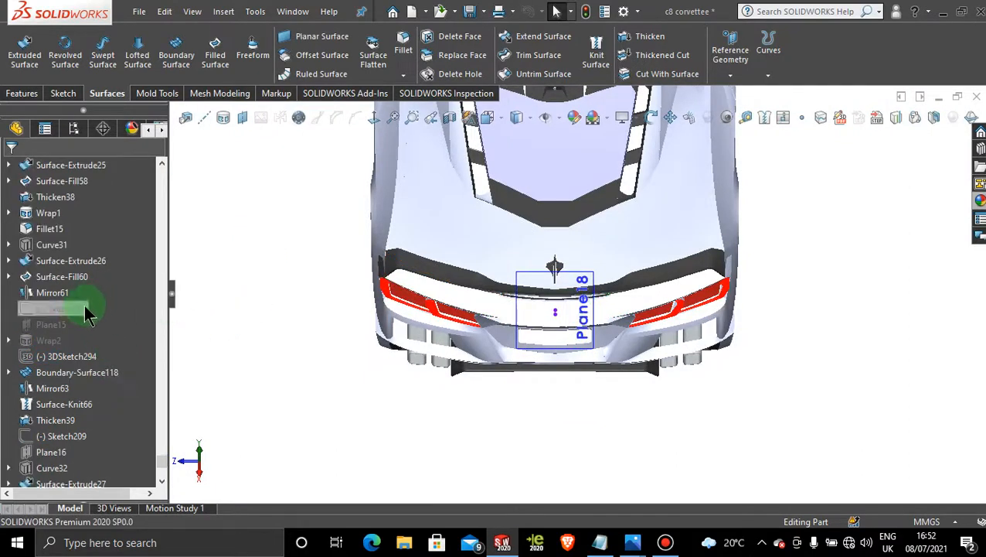
mouse_move(87, 313)
mouse_down()
mouse_move(104, 310)
mouse_move(39, 344)
mouse_up()
right_click(55, 302)
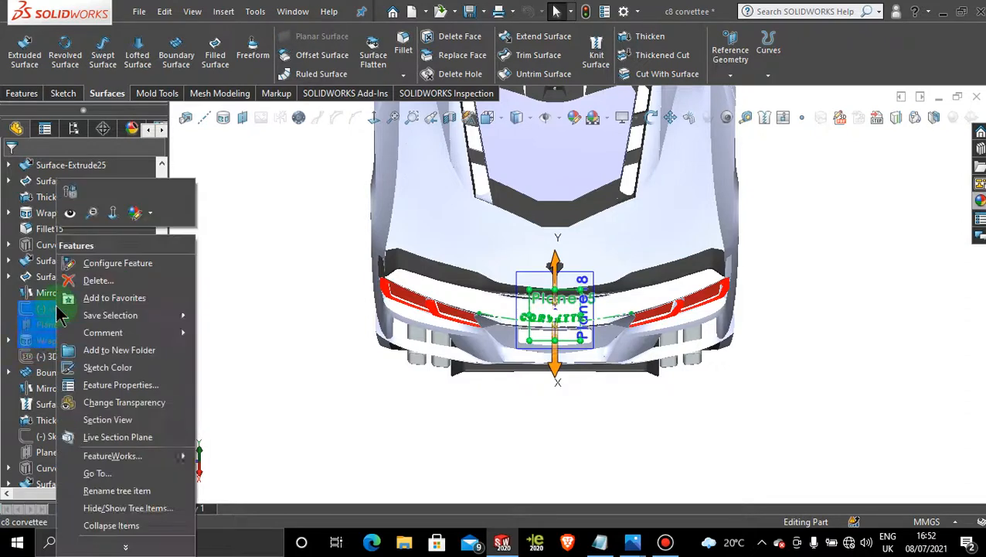
click(68, 195)
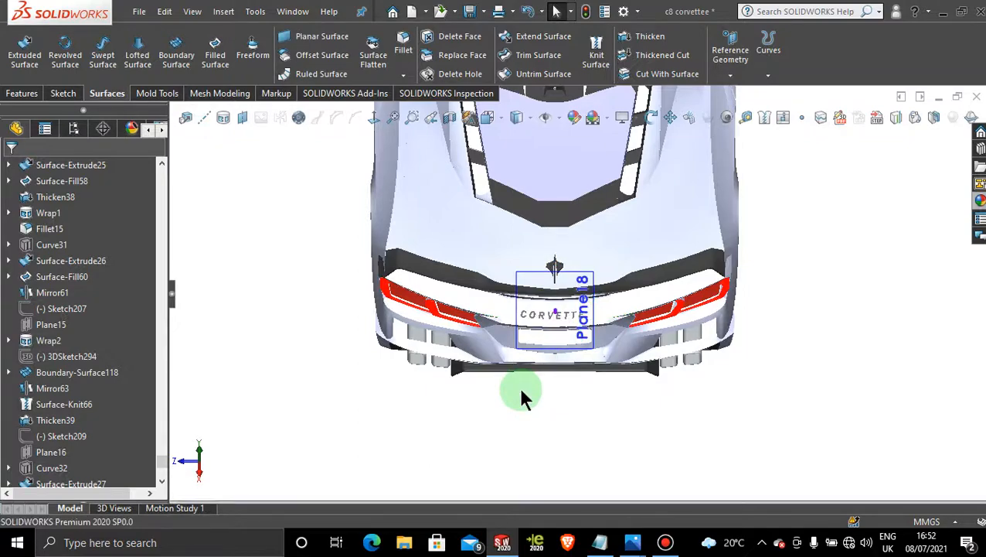
Hide the reference plane Plane18 and its construction-line sketch at the car's rear
middle_drag(522, 424, 566, 392)
click(649, 332)
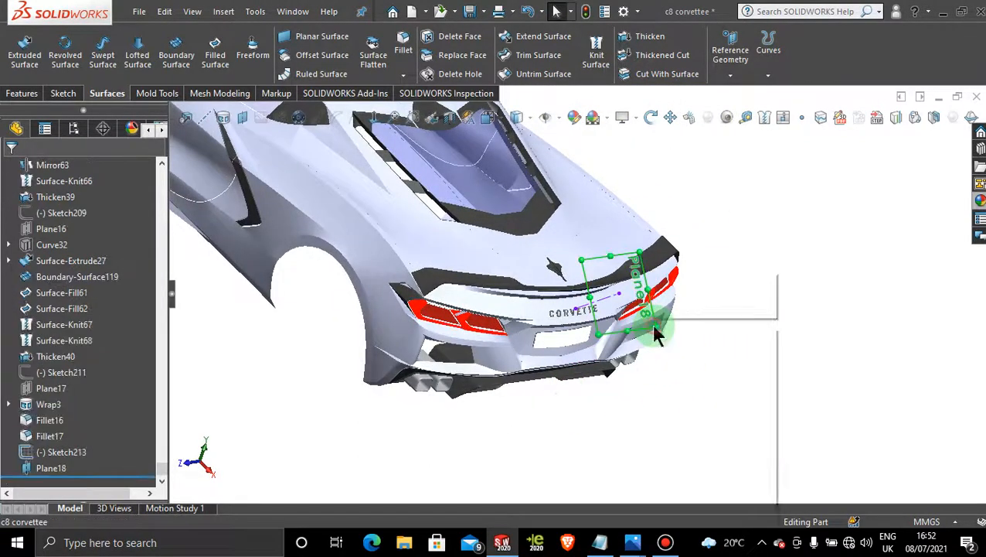
right_click(656, 330)
click(712, 310)
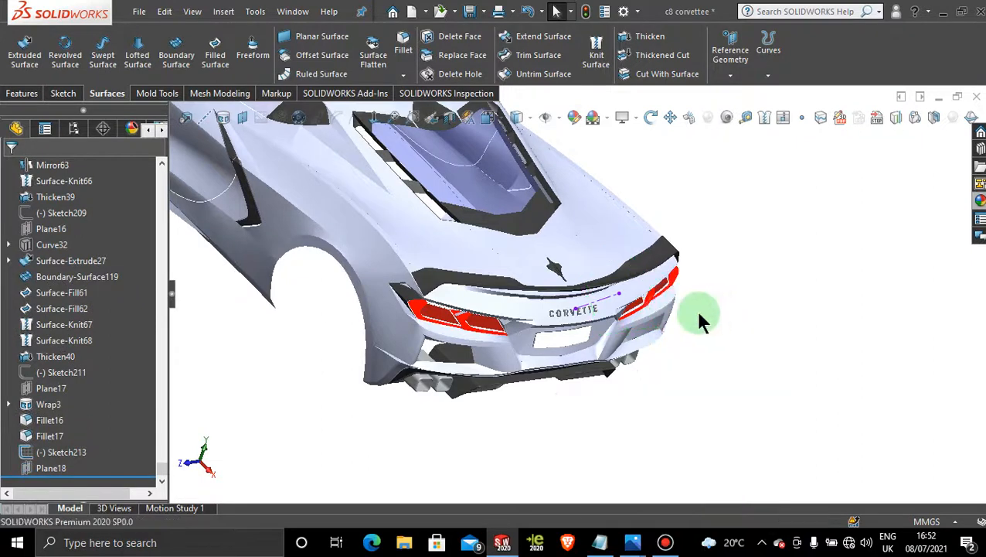
right_click(611, 297)
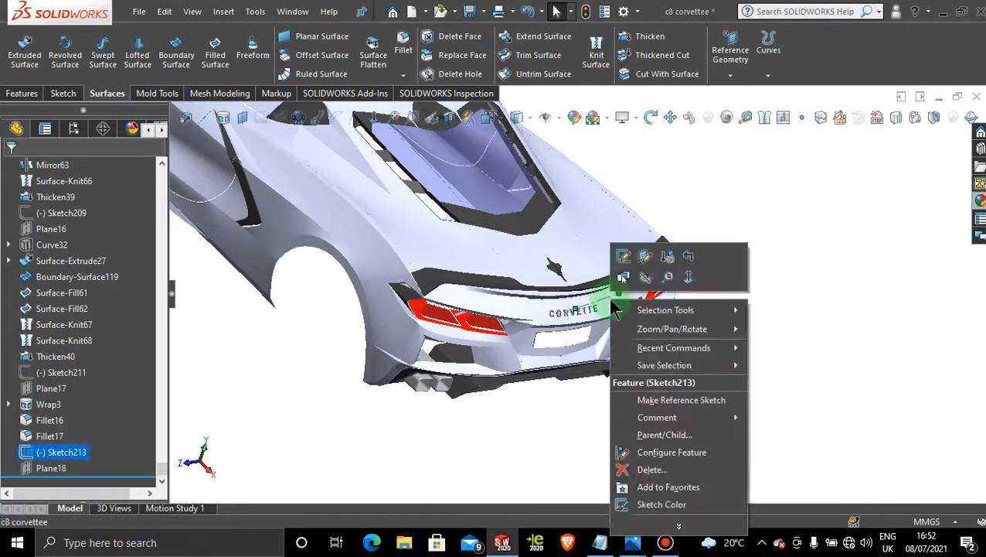
click(647, 279)
Inspect the CORVETTE lettering, rear-deck emblem and tail lights on the car's rear end from several angles
scroll(568, 326, down, 5)
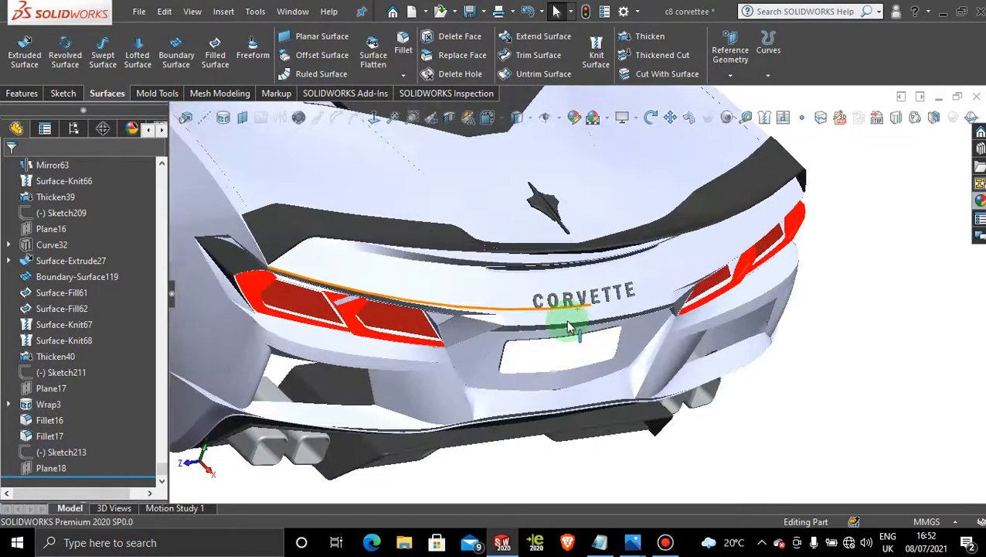
scroll(656, 396, up, 3)
middle_drag(587, 337, 590, 308)
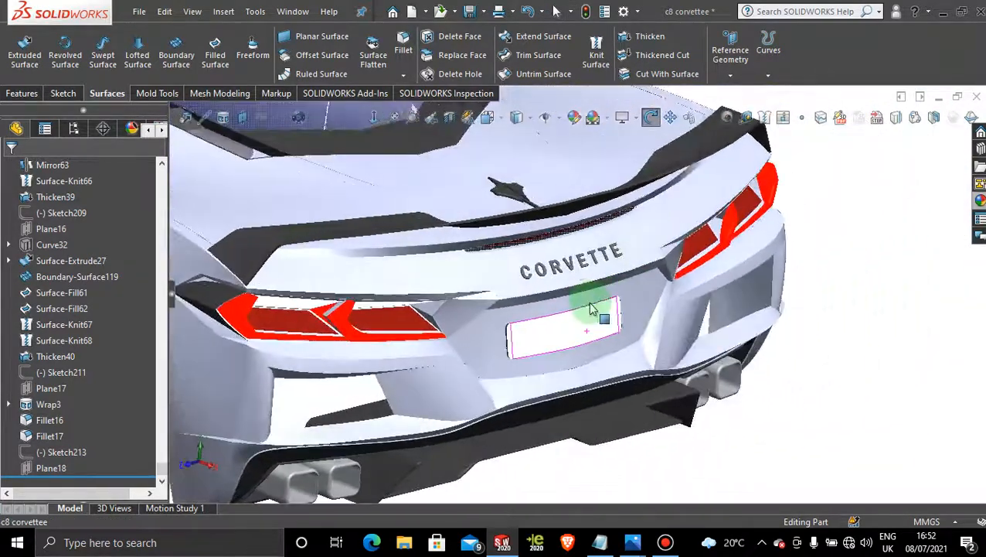
scroll(590, 309, up, 3)
scroll(568, 249, down, 4)
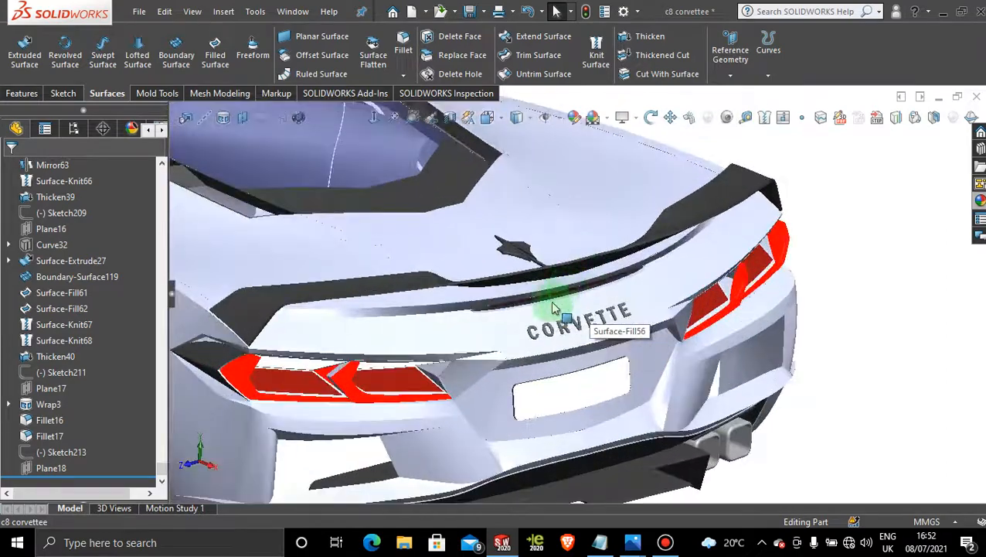
scroll(498, 325, up, 3)
middle_drag(522, 364, 502, 341)
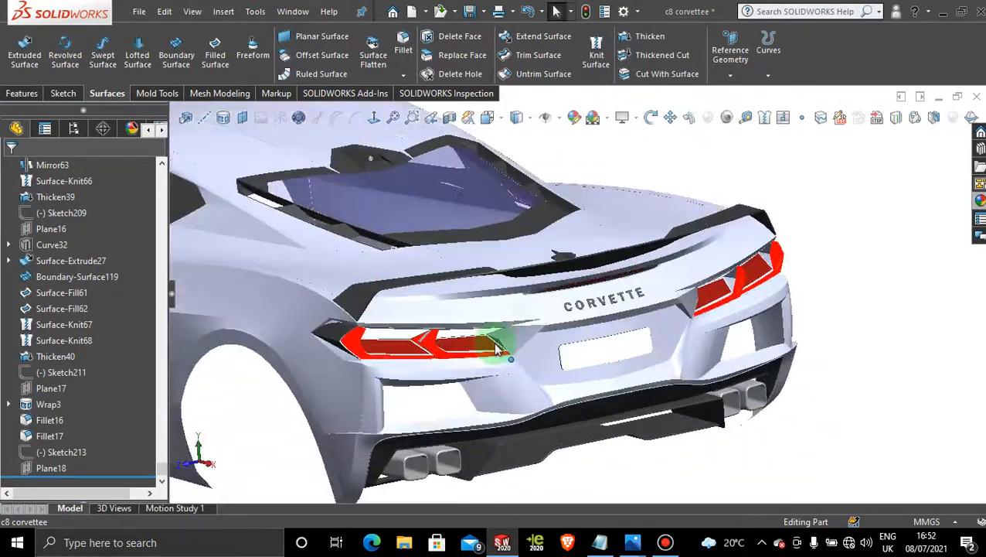
scroll(532, 351, up, 2)
scroll(599, 324, down, 3)
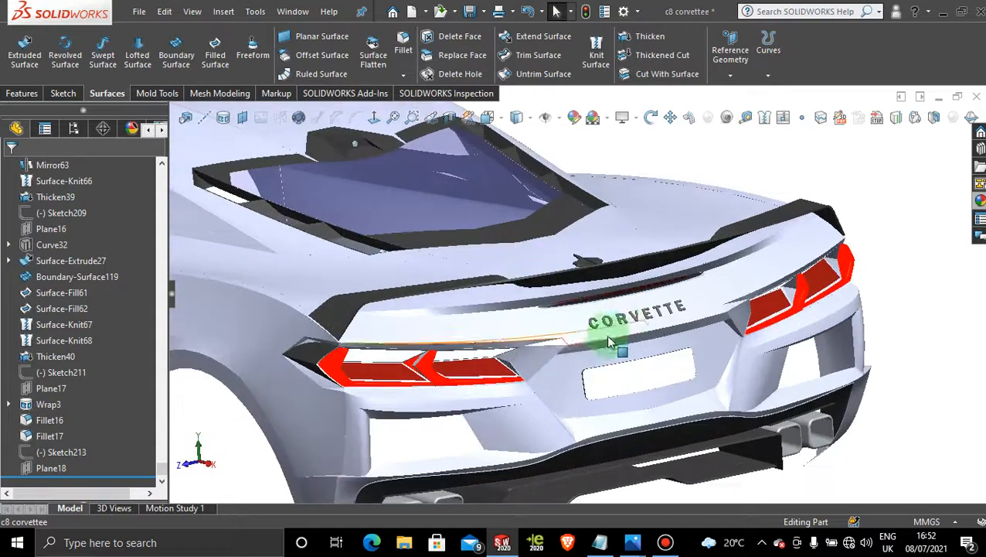
middle_drag(606, 325, 611, 346)
scroll(545, 328, up, 2)
scroll(473, 341, down, 2)
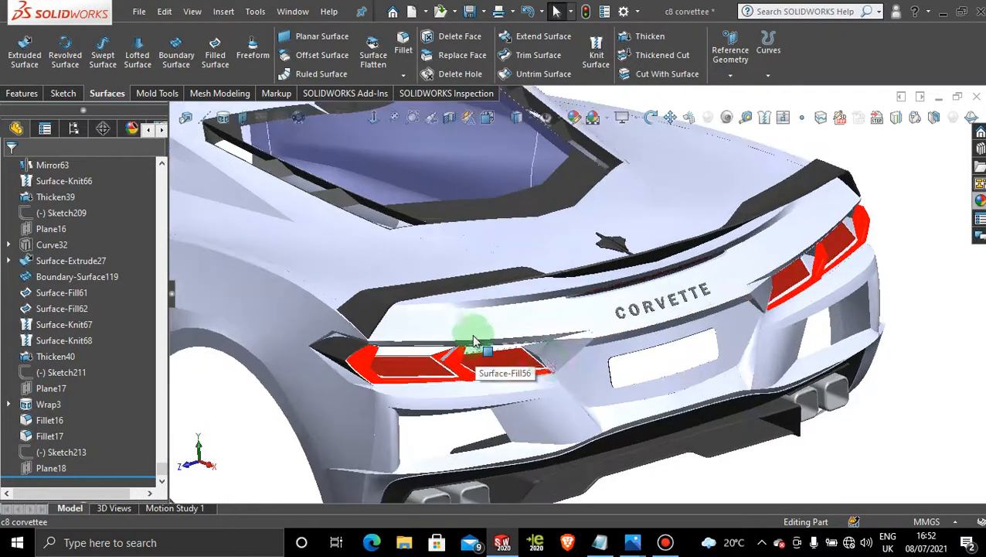
scroll(828, 425, up, 1)
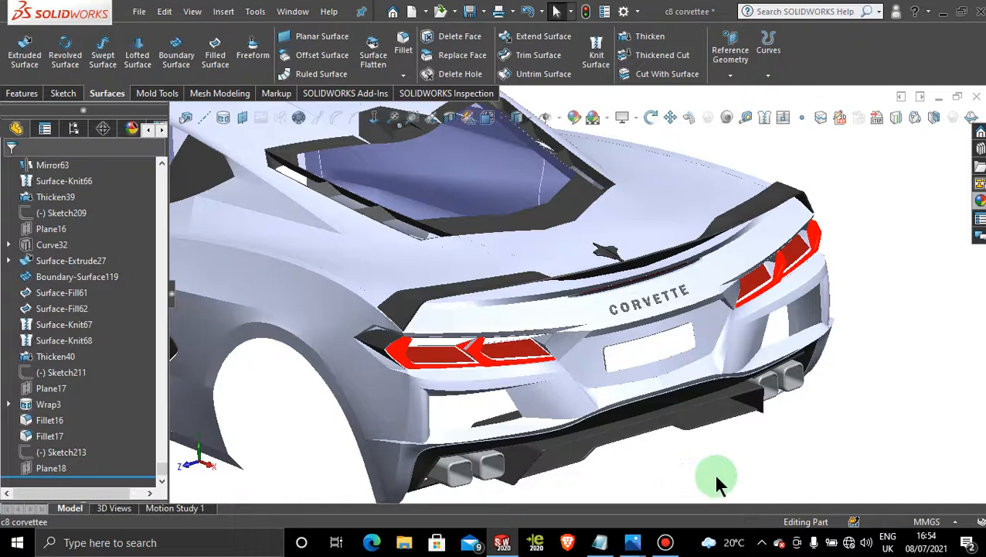
click(665, 542)
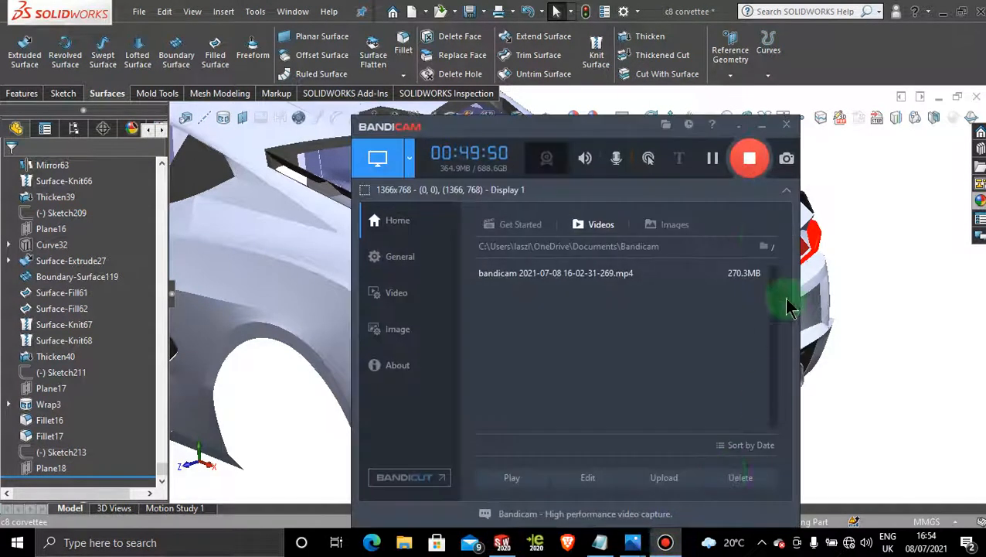